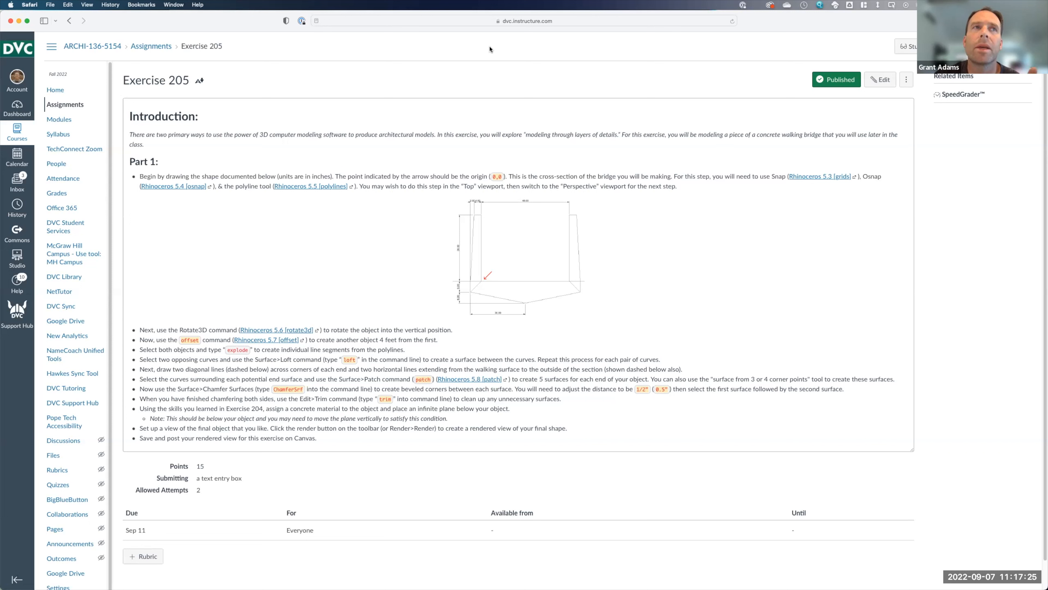
Look over the course home page and reopen the Exercise 205 assignment.
click(58, 92)
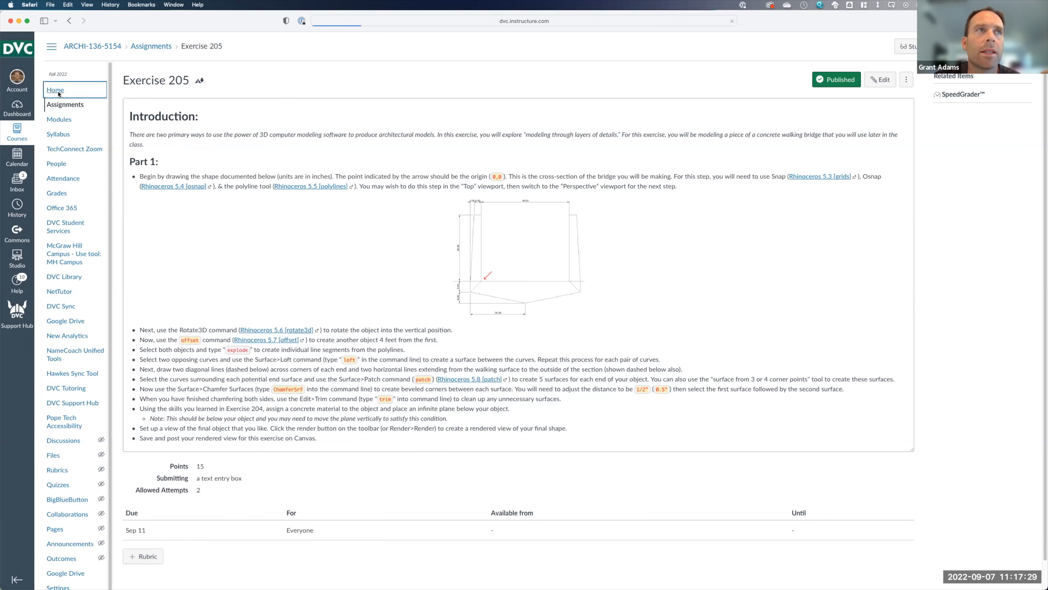
scroll(409, 208, down, 5)
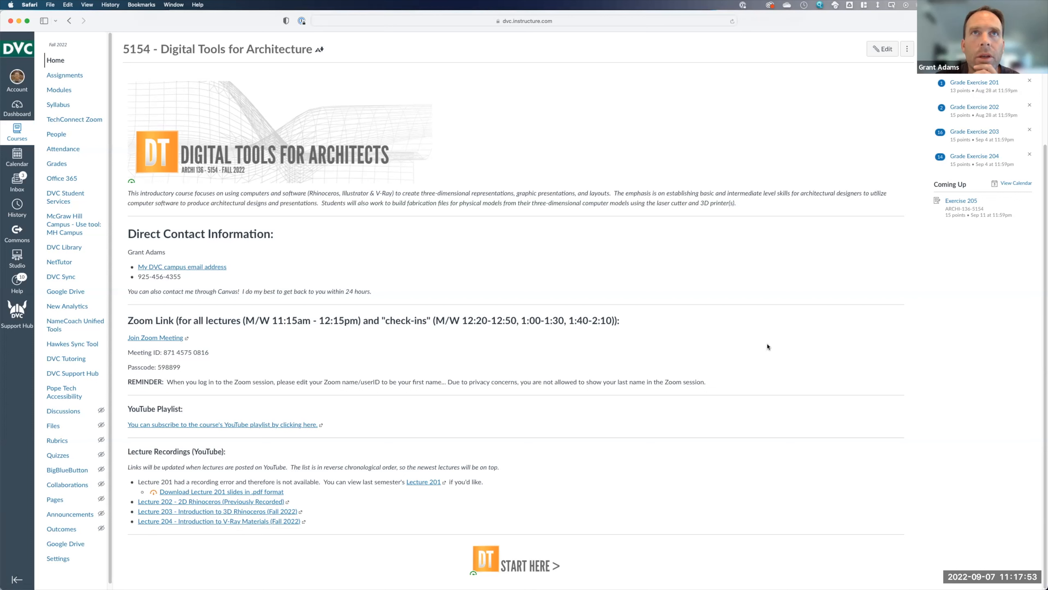
click(64, 76)
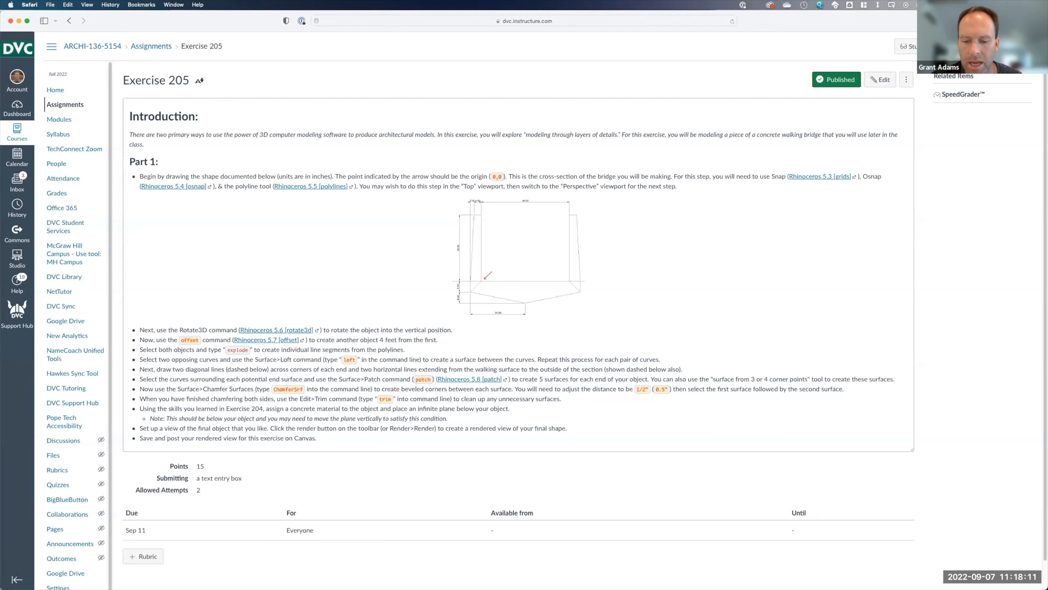
Switch to the VMware Horizon remote desktop, launch Rhino 7 and dismiss its usage statistics notice.
key(super+Tab)
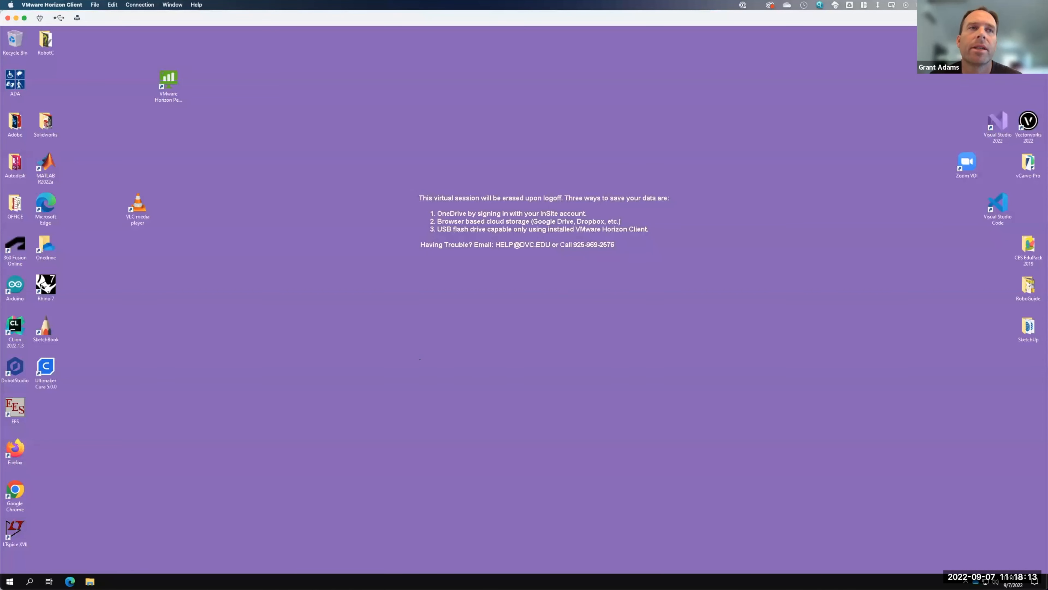
click(357, 218)
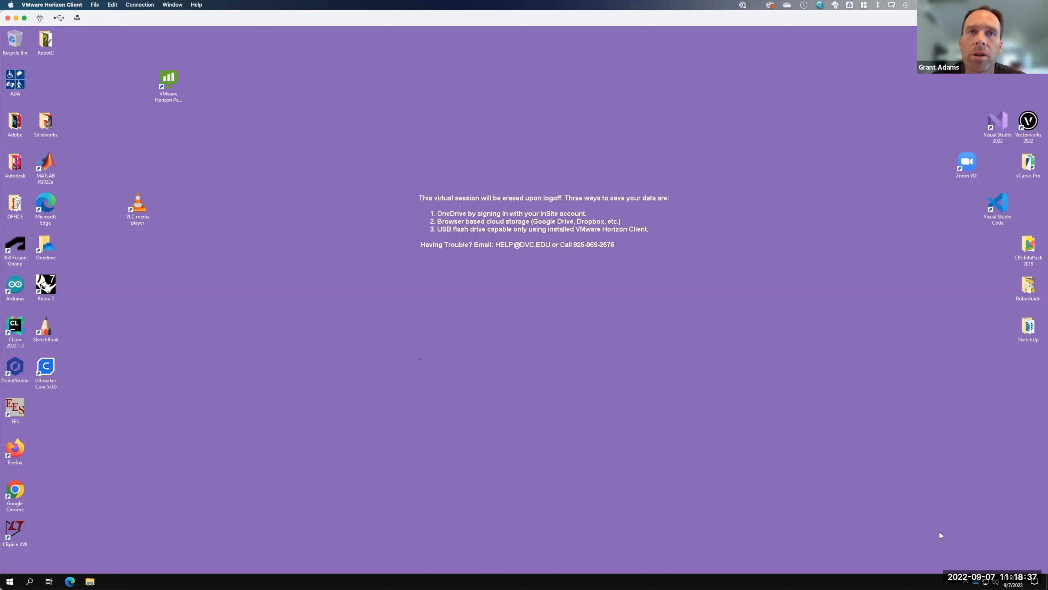
double_click(46, 285)
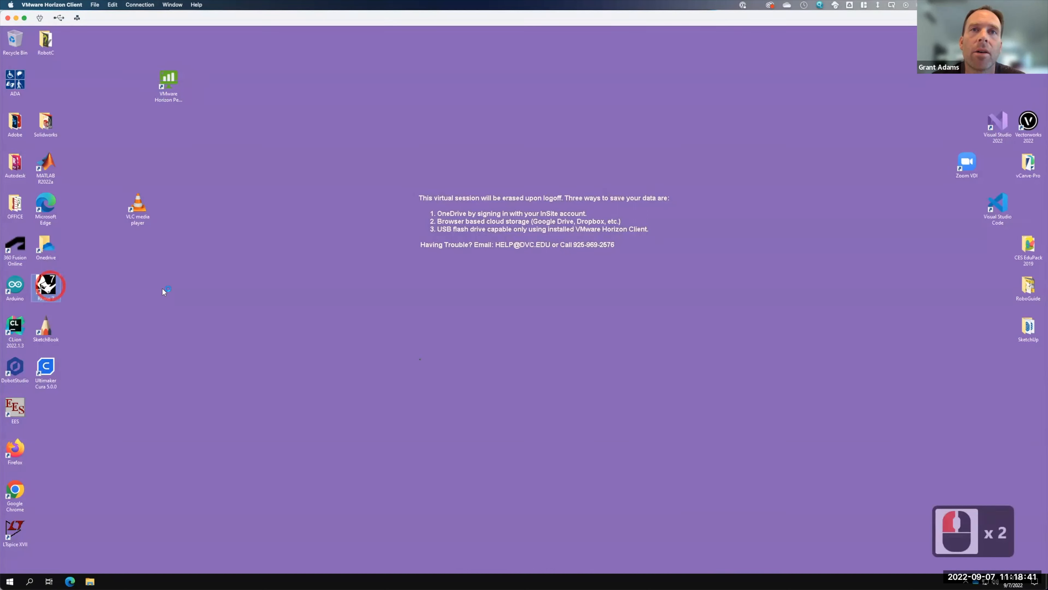
key(F15)
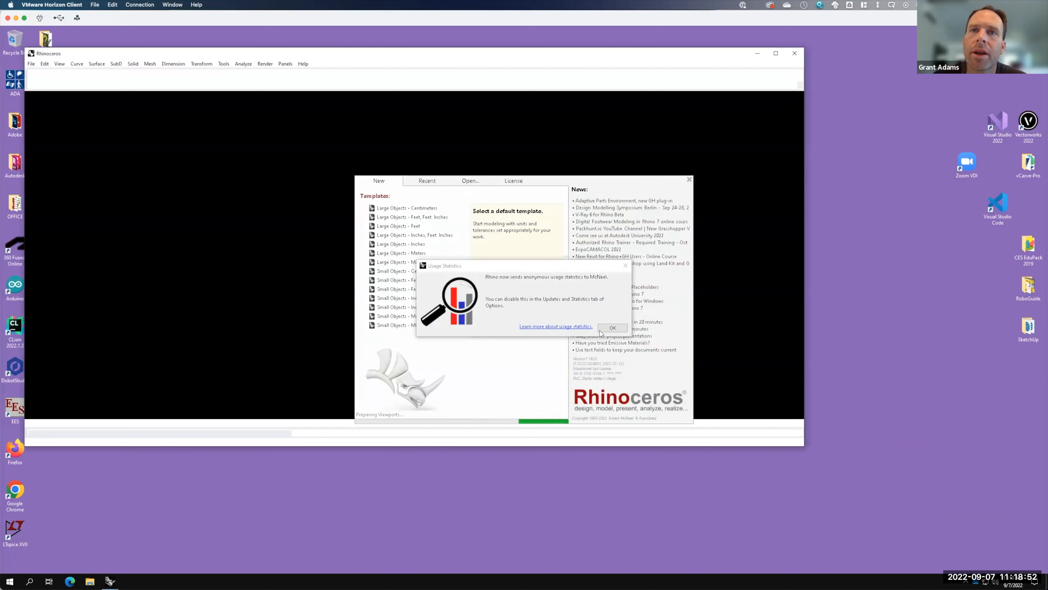
click(612, 327)
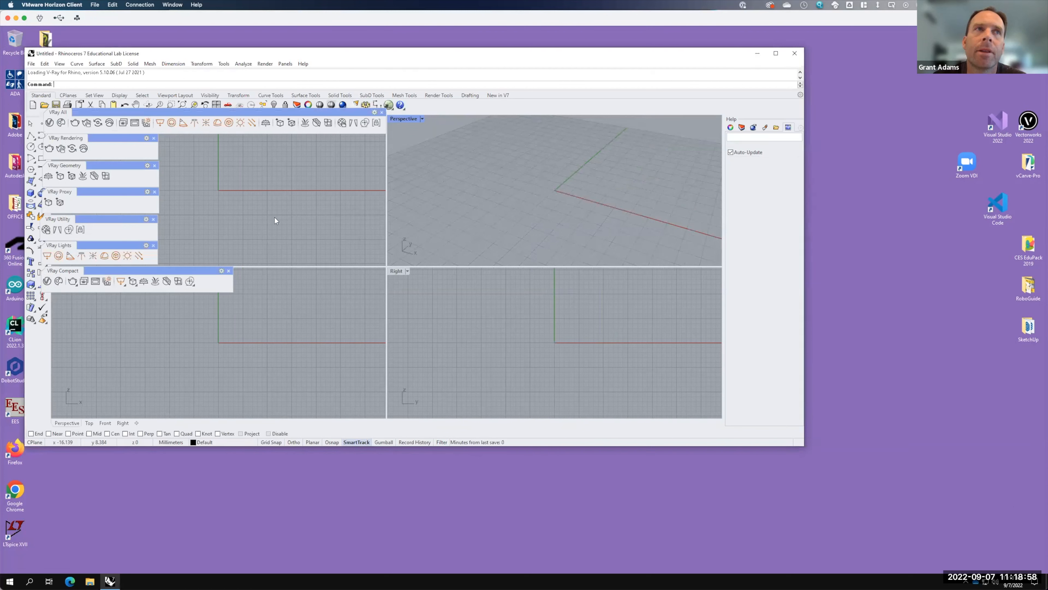
Close the floating VRay Compact, Lights, Utility, Proxy, Geometry and Rendering toolbars.
click(229, 271)
click(154, 245)
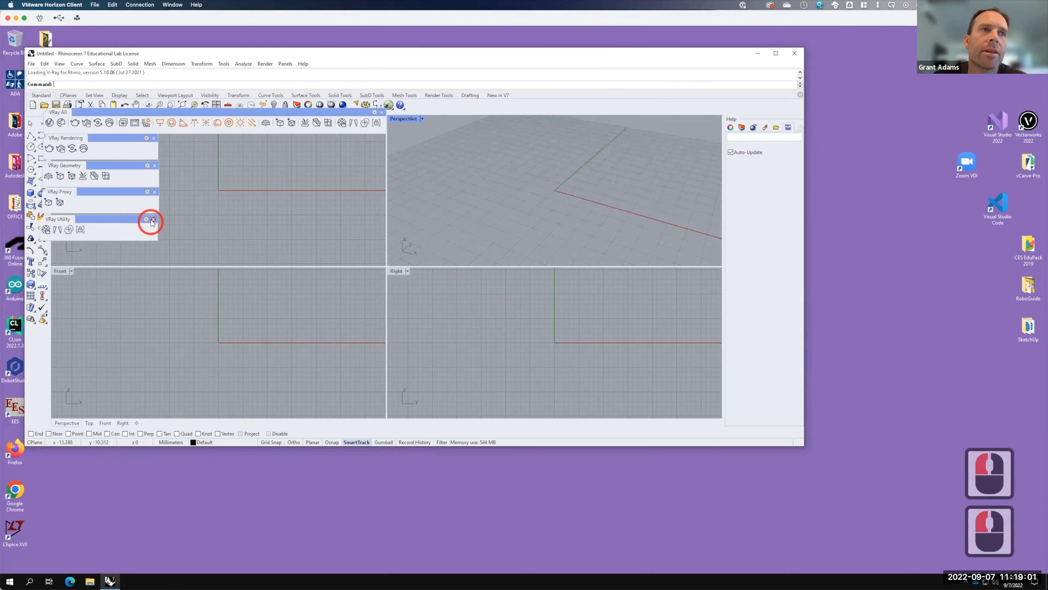
click(153, 219)
click(155, 192)
click(155, 165)
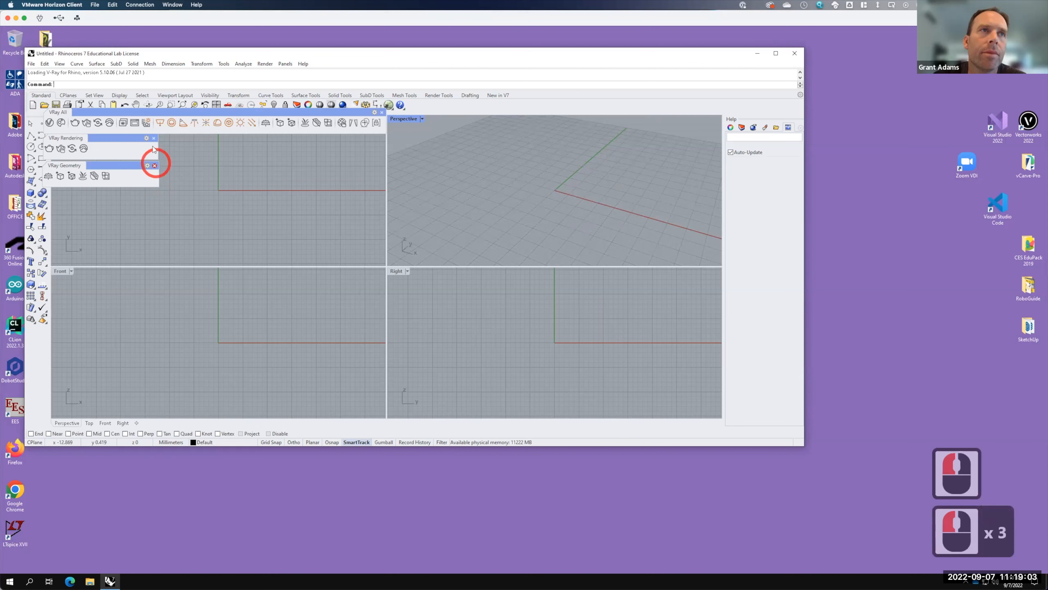
click(153, 138)
Dock the VRay All toolbar above the standard toolbars and maximize the Rhino window.
drag(161, 111, 166, 99)
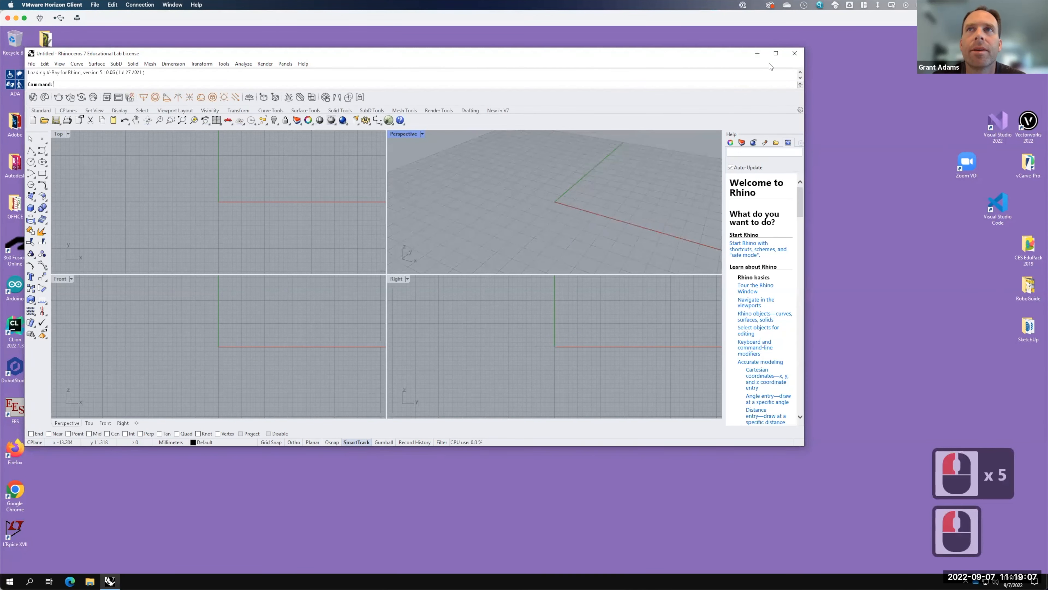
click(775, 53)
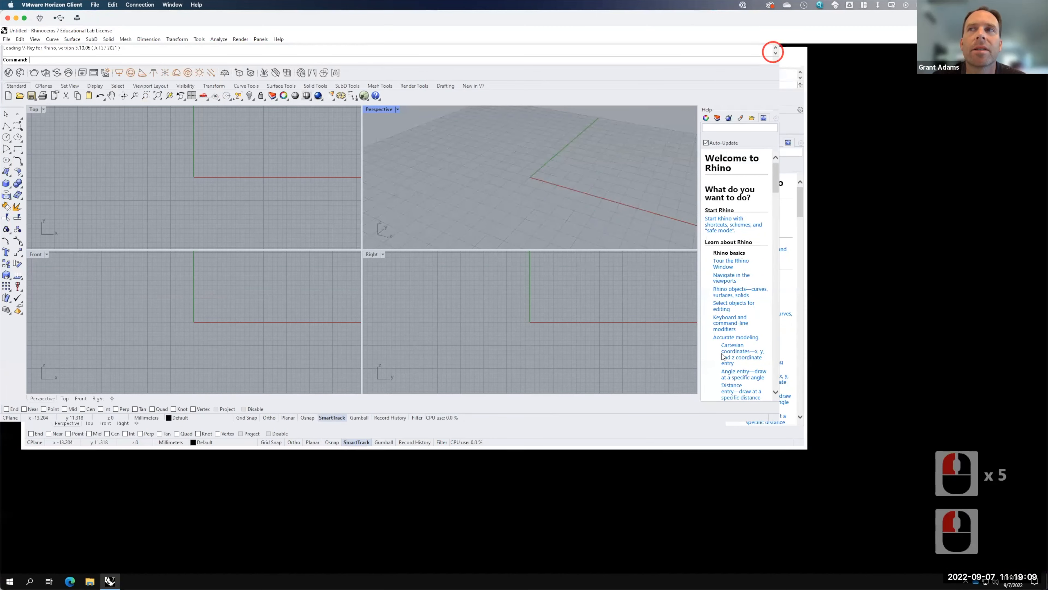
click(722, 353)
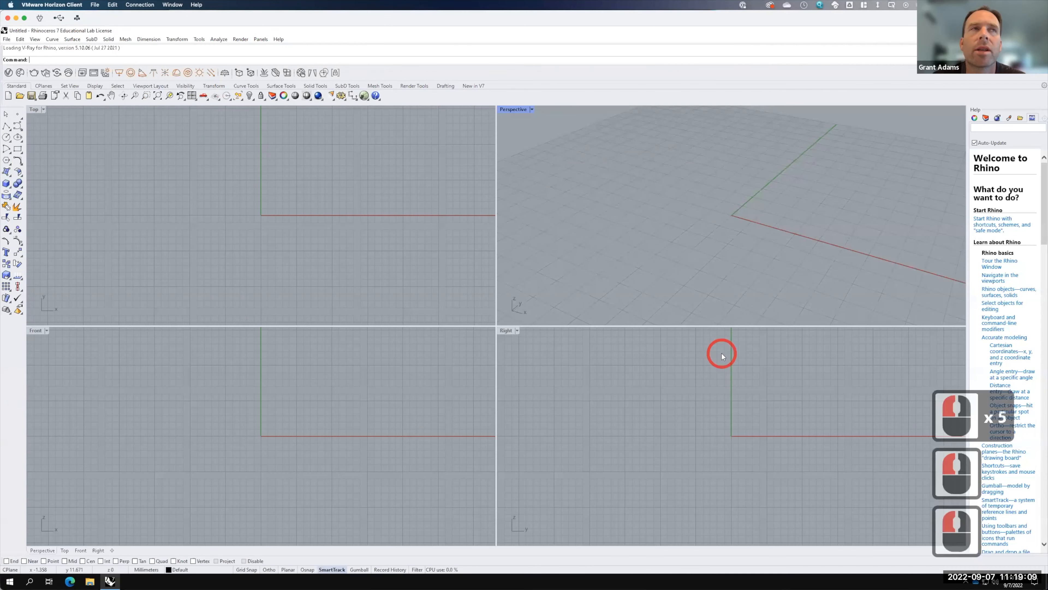
Create a new model from the Large Objects - Inches template without saving the untitled file.
click(7, 40)
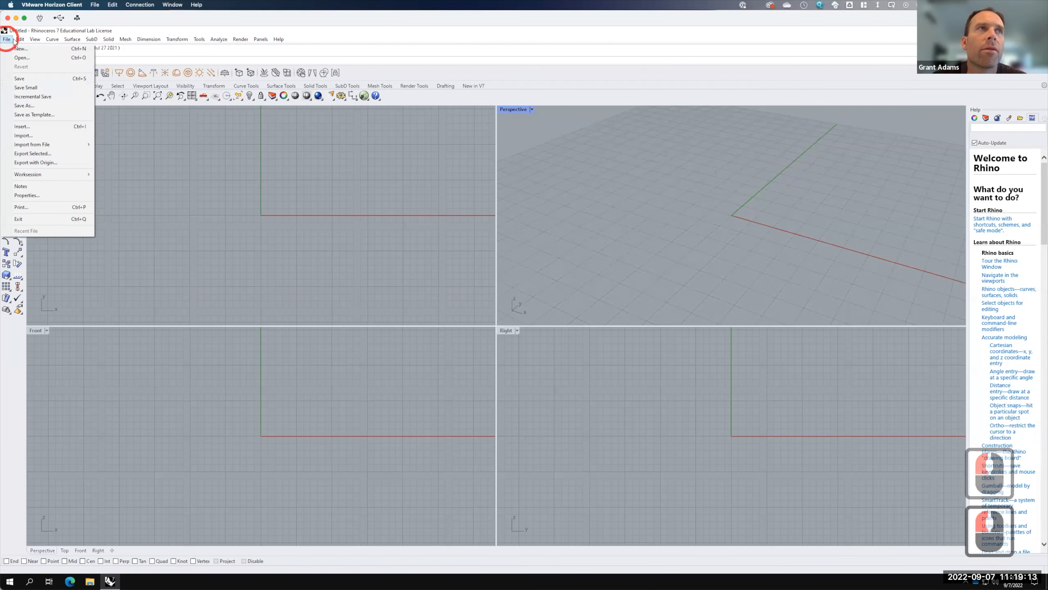
click(20, 48)
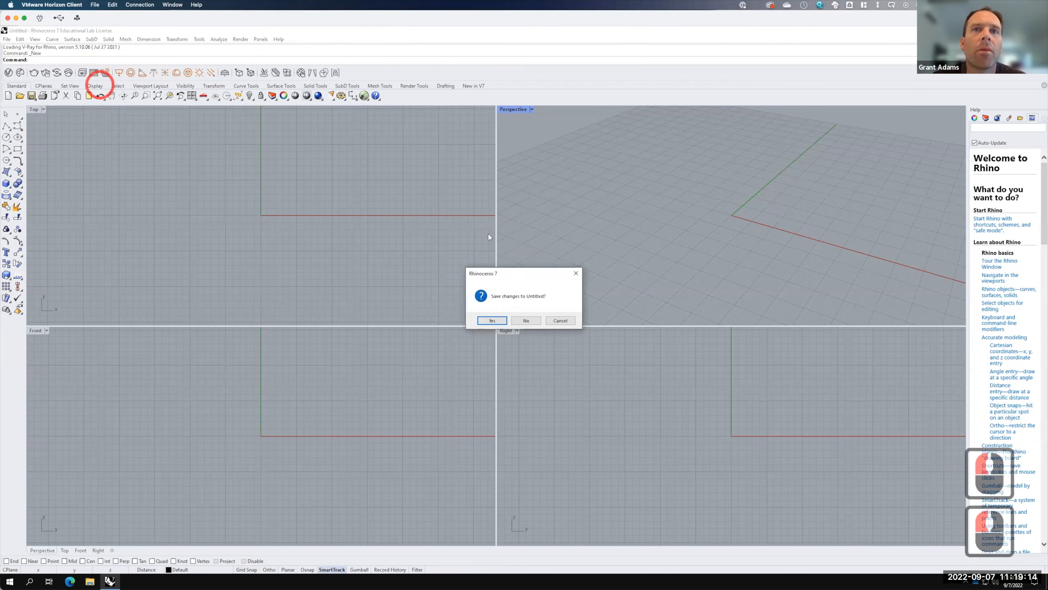
click(530, 322)
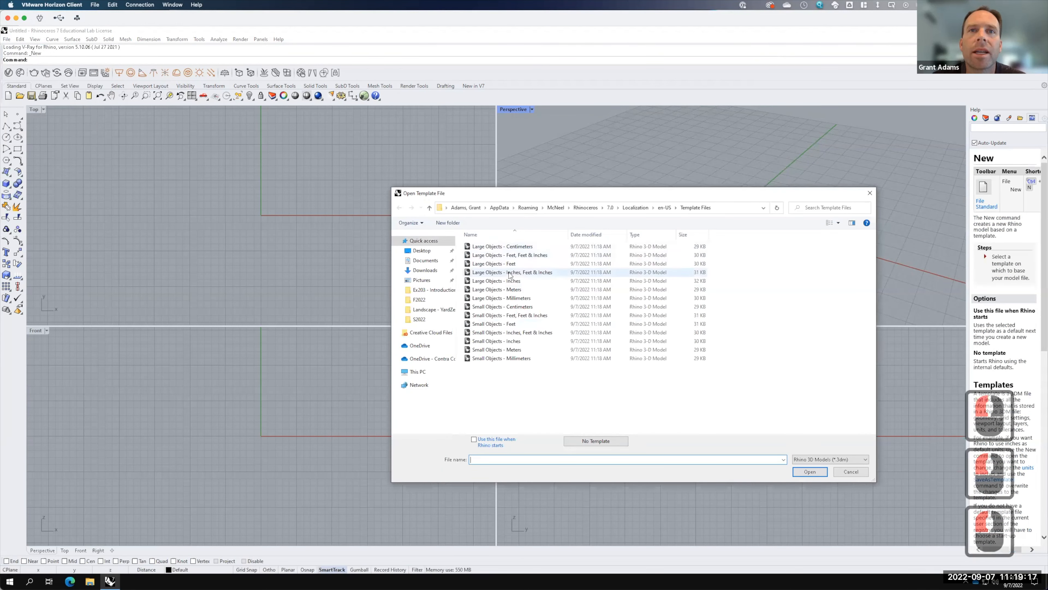
click(509, 283)
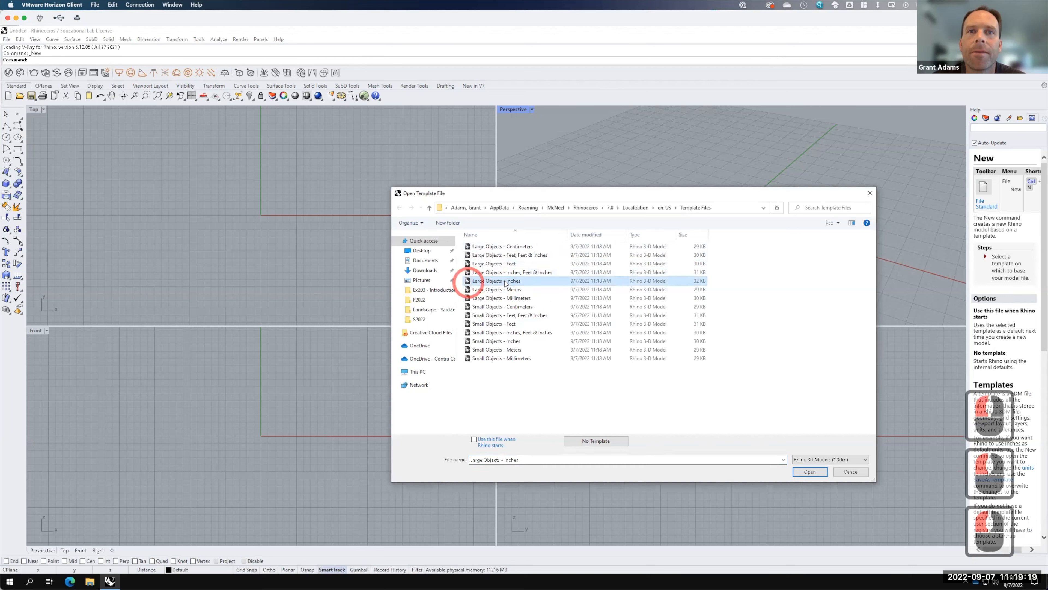
click(809, 471)
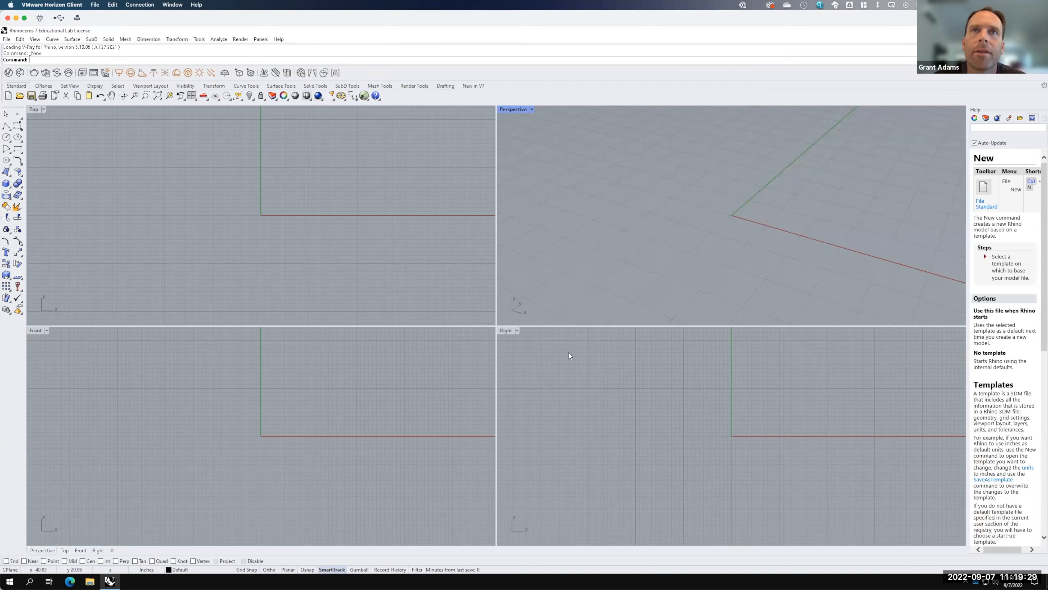
Maximize the Top viewport.
click(37, 110)
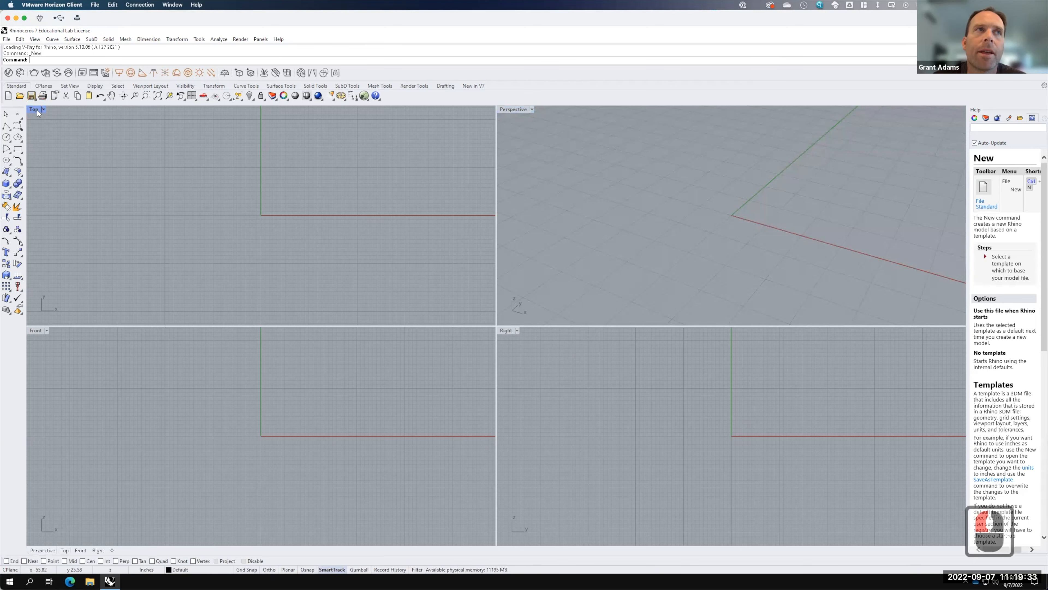
click(37, 110)
click(430, 234)
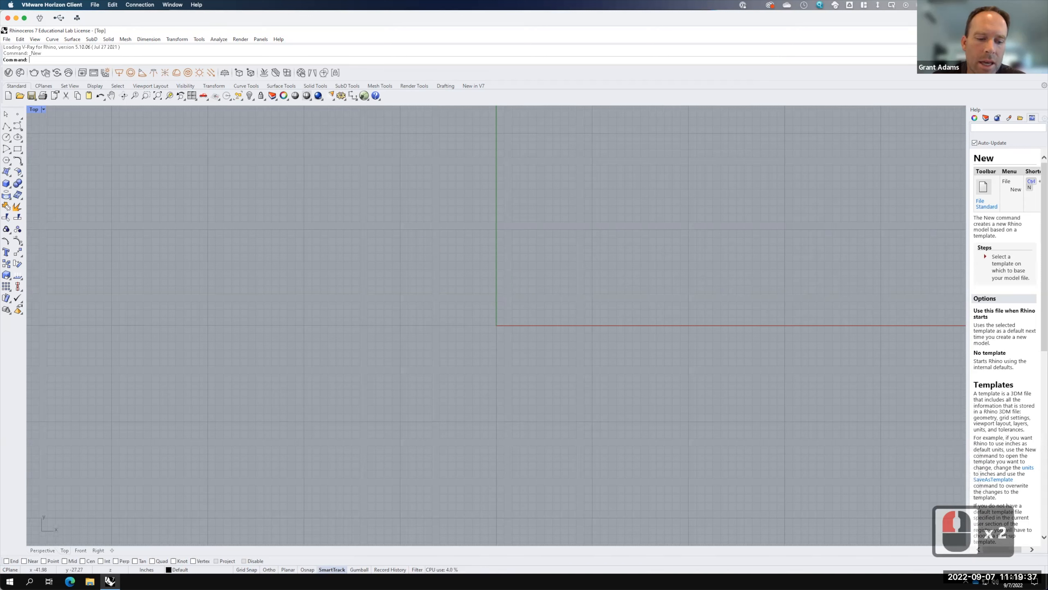
Check the cross-section drawing on the Exercise 205 page and start a polyline in Rhino at the origin (0,0).
key(super+Tab)
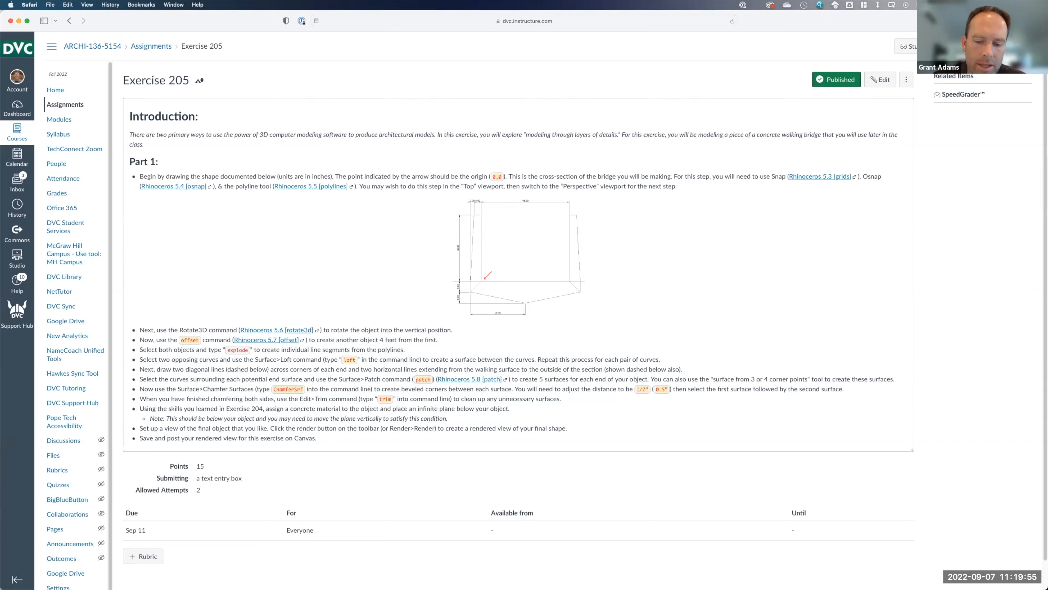
key(super+Tab)
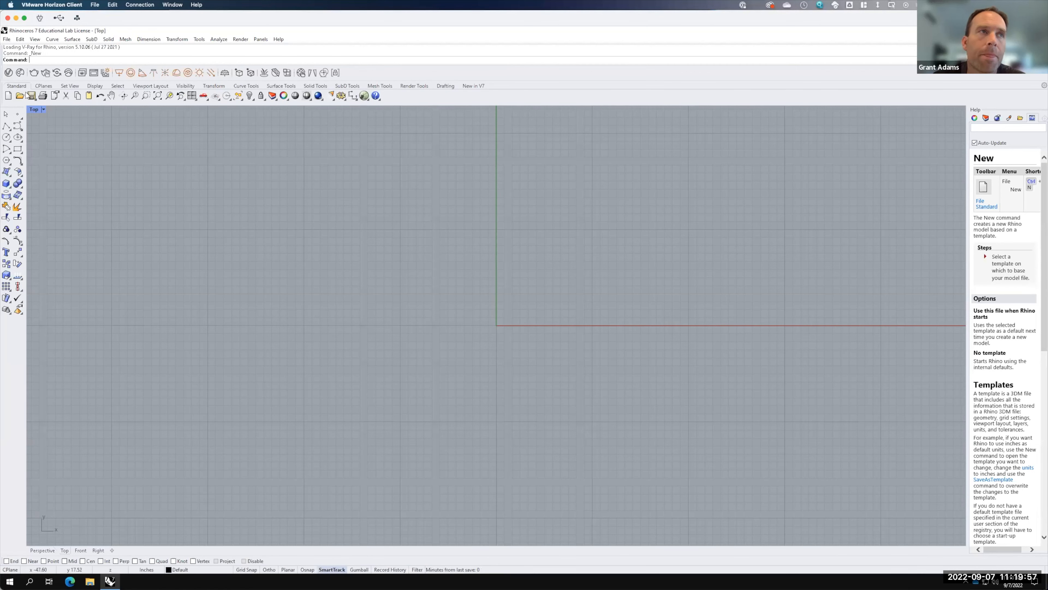
click(14, 128)
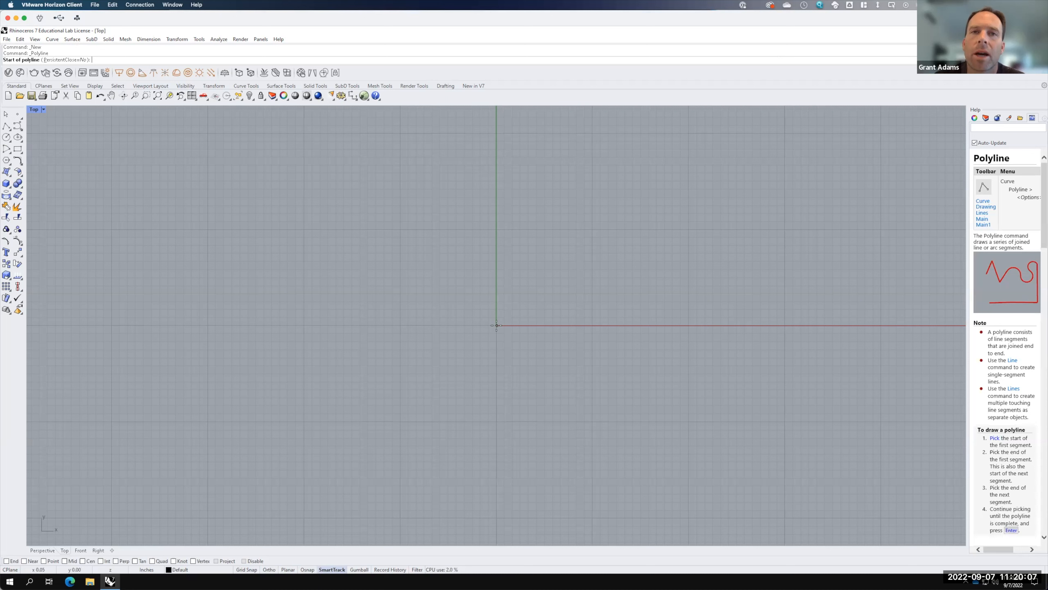
text(0,0)
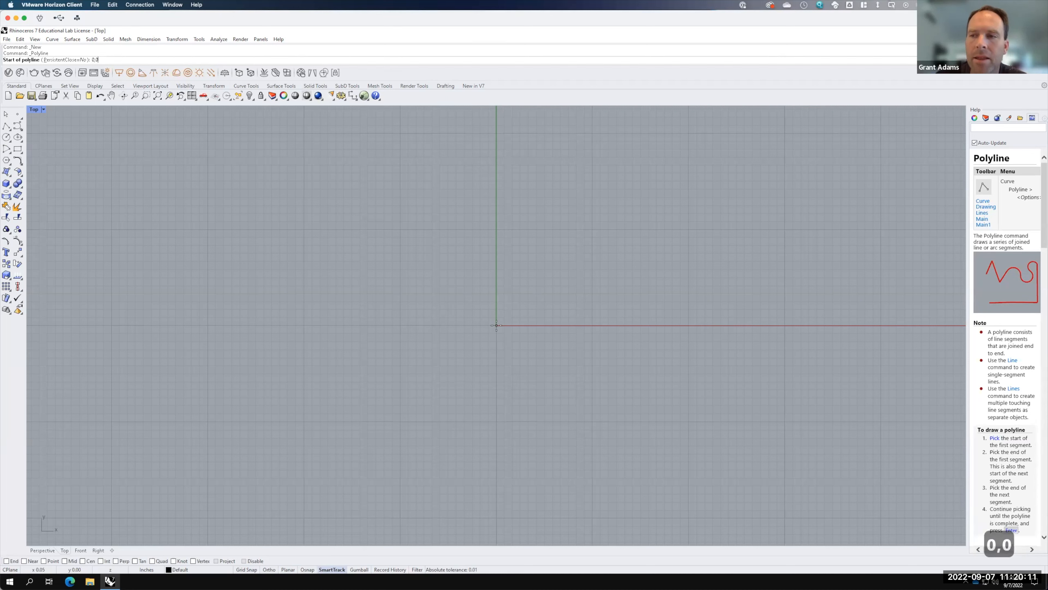
key(Return)
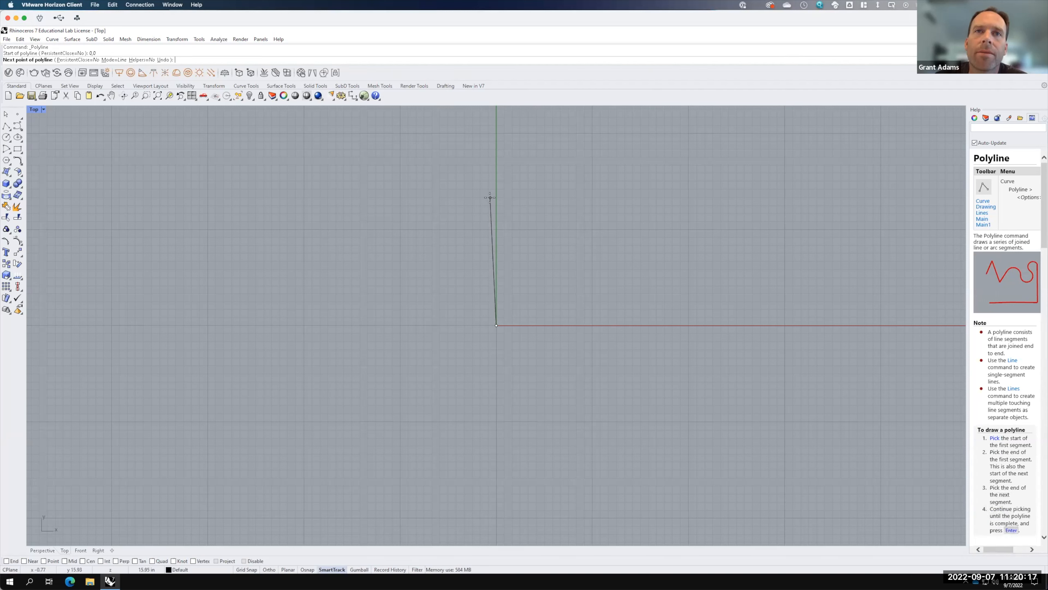
Turn on Ortho and draw the first polyline segment 36" straight up along the Y axis.
click(269, 569)
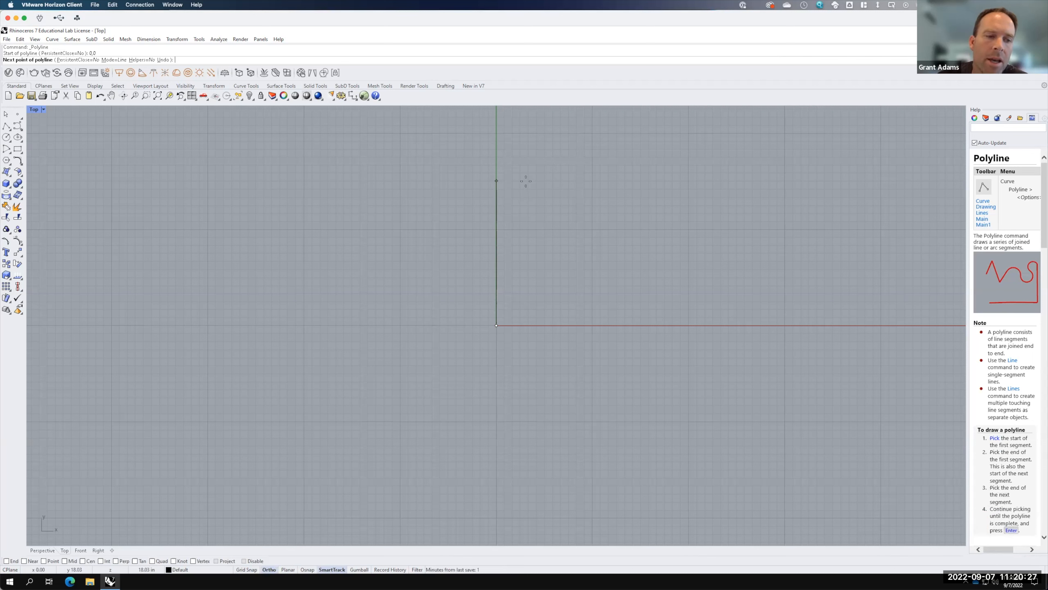
text(36)
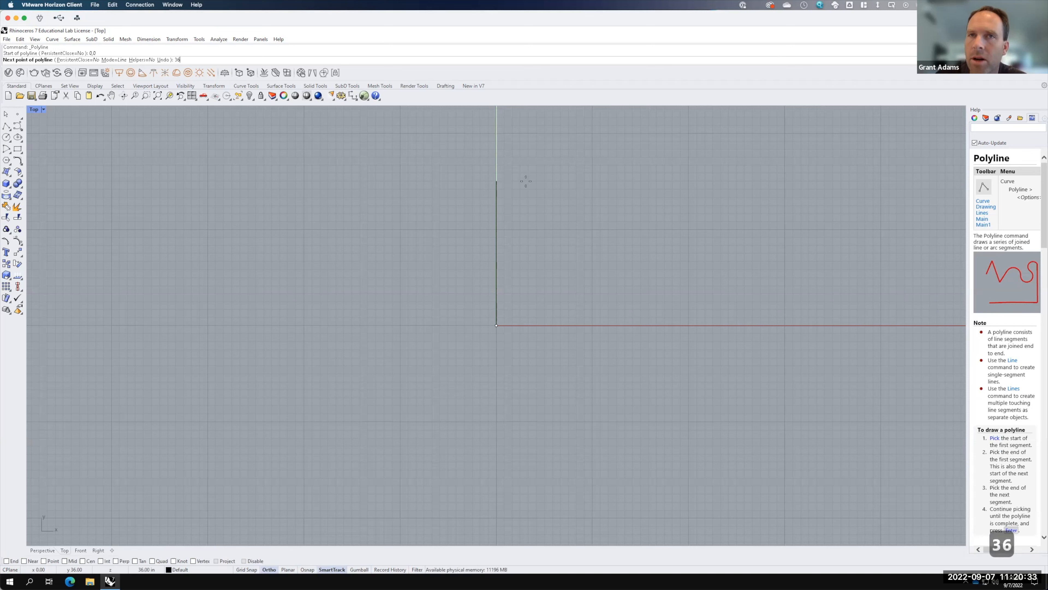
text(<)
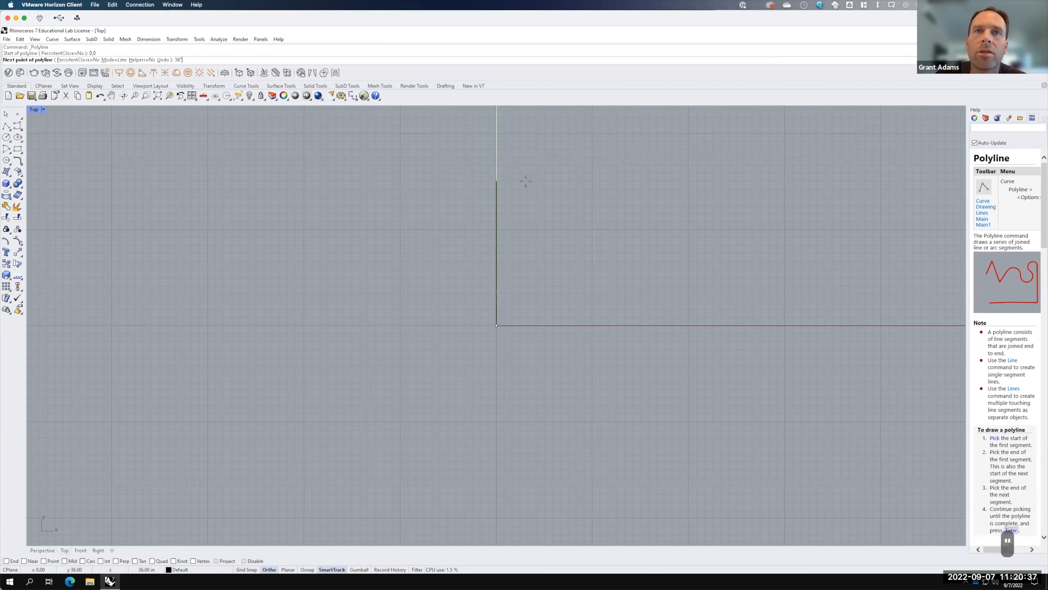
key(Return)
scroll(376, 344, down, 5)
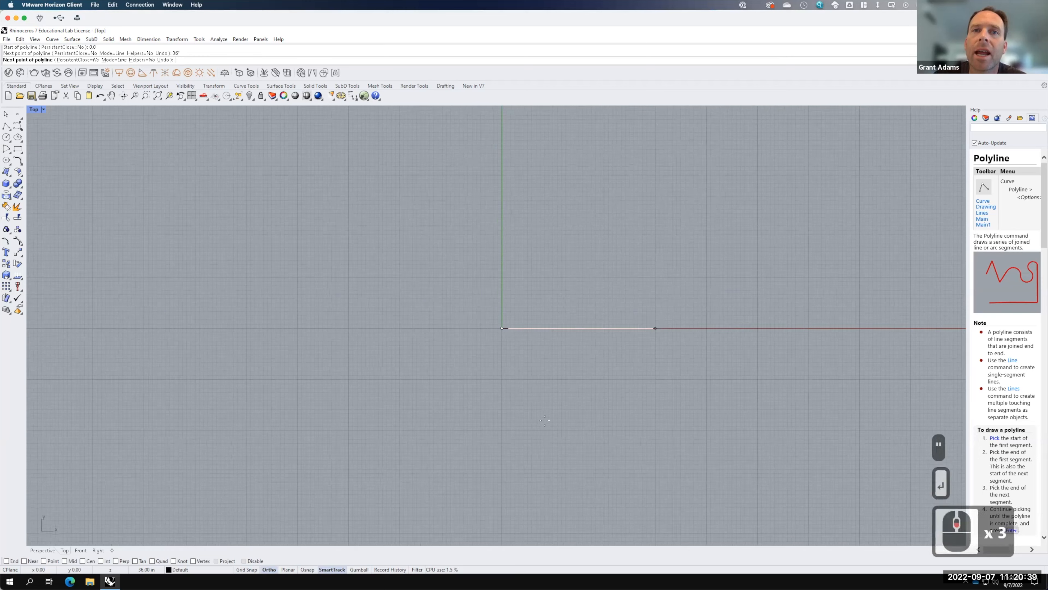
key(F15)
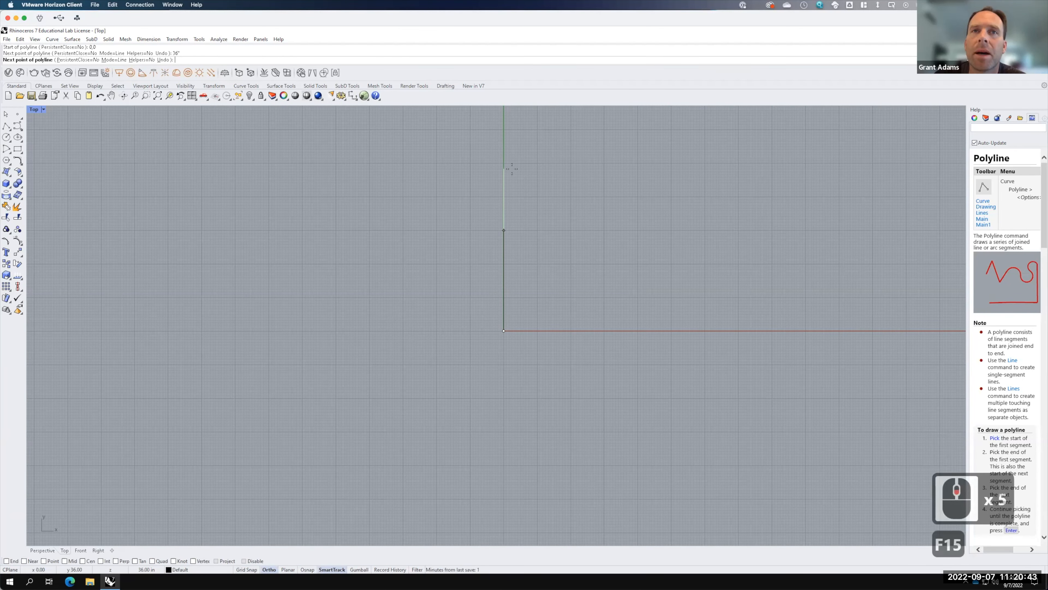
click(578, 234)
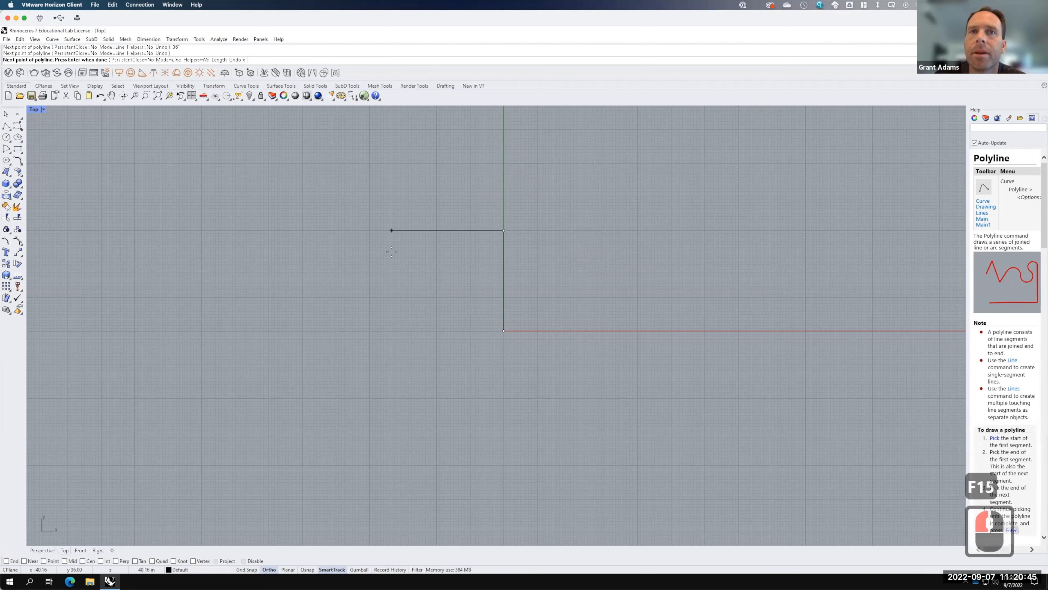
Add a 4" horizontal polyline segment in the negative X direction from the top of the vertical segment.
scroll(484, 239, up, 5)
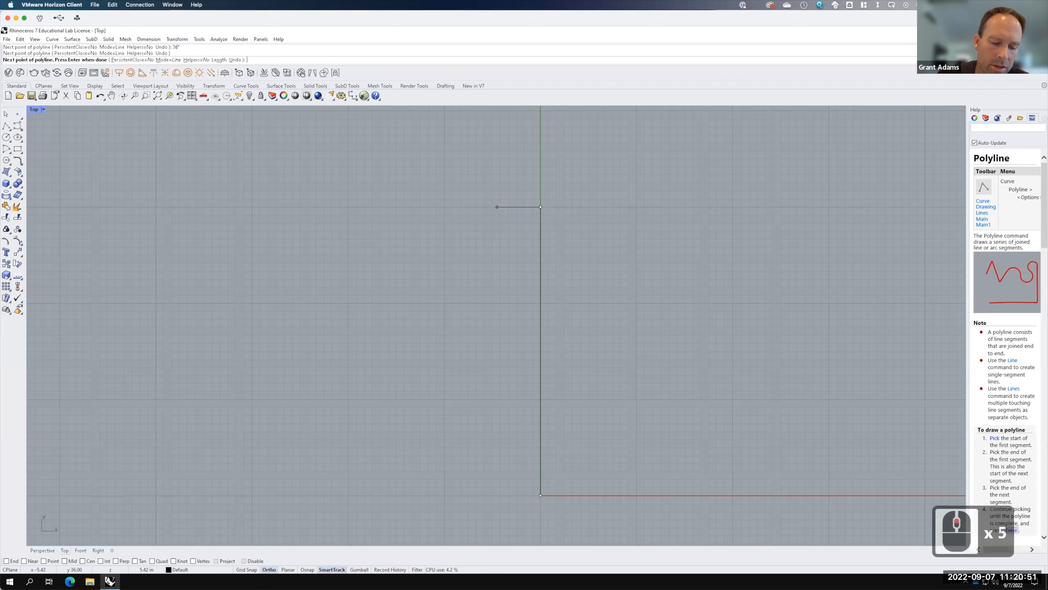
text(4)
key(Return)
scroll(498, 223, up, 2)
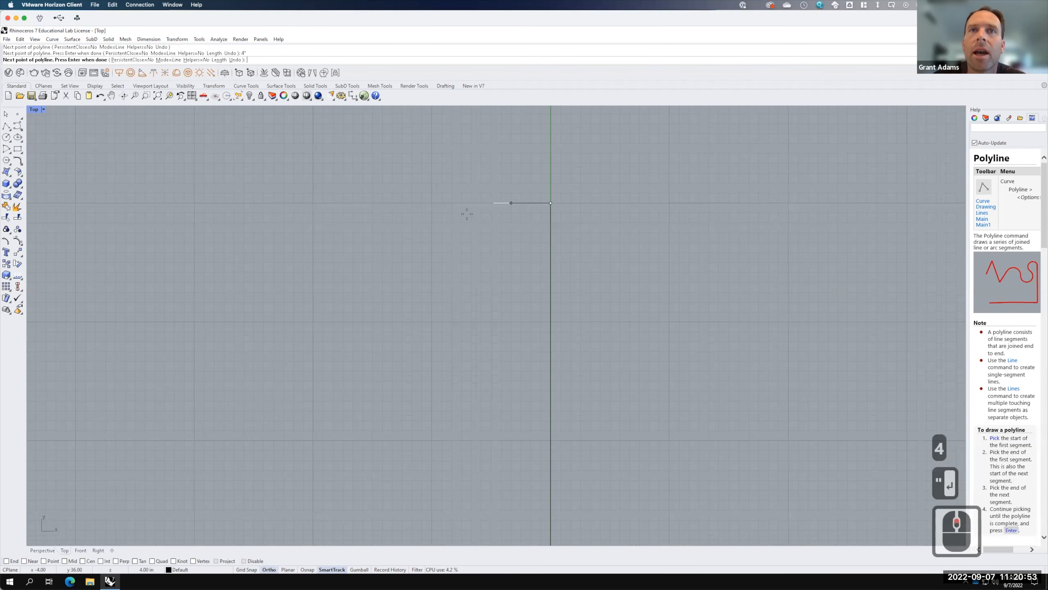
click(443, 325)
Add a sloped polyline segment to the relative point @-2,-36 from the top corner and end the polyline.
scroll(441, 198, down, 4)
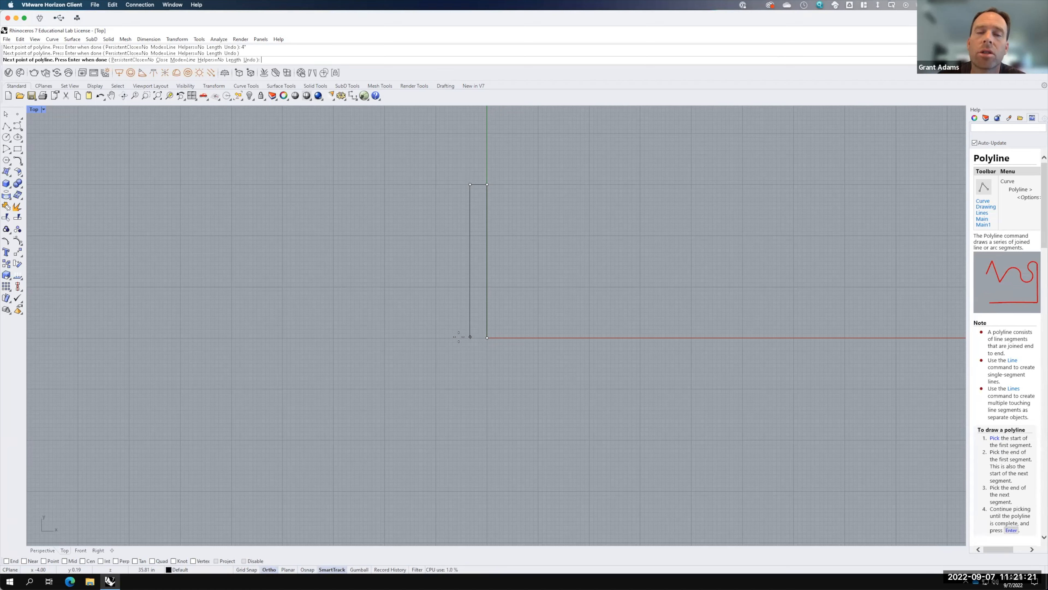
text(@)
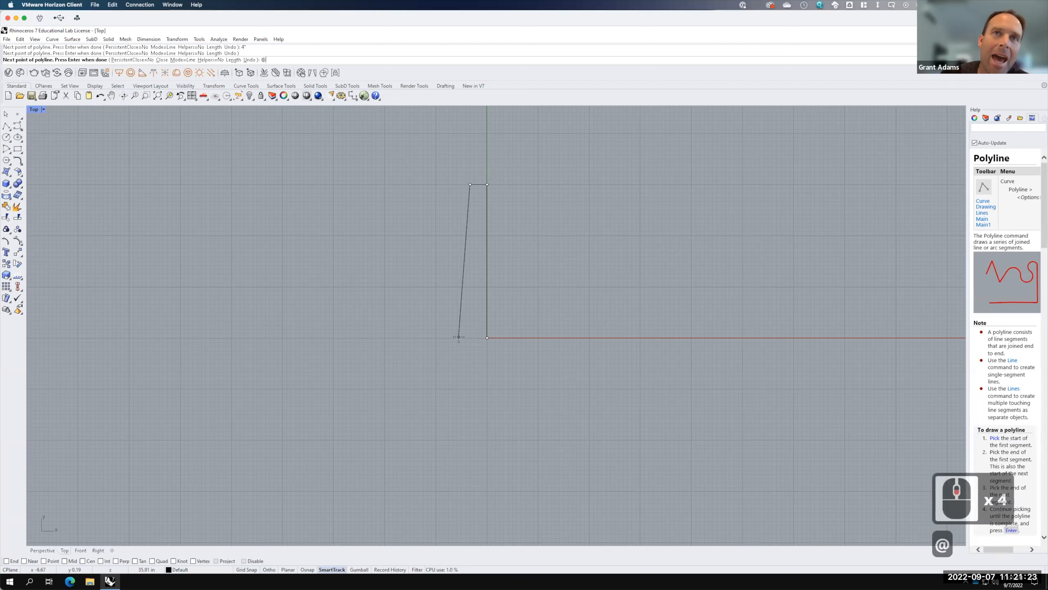
text(-2)
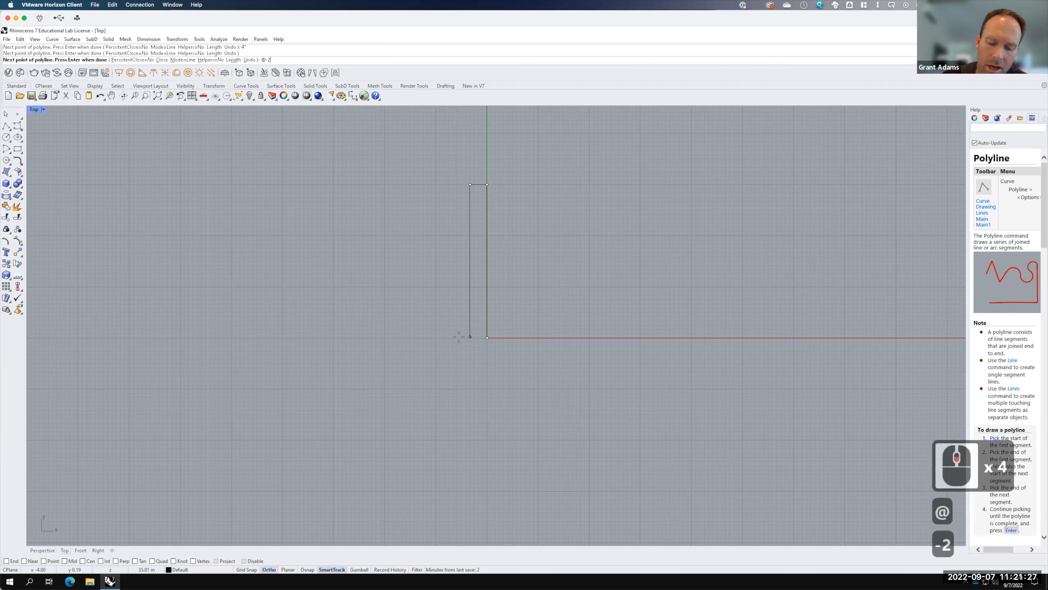
text(,-)
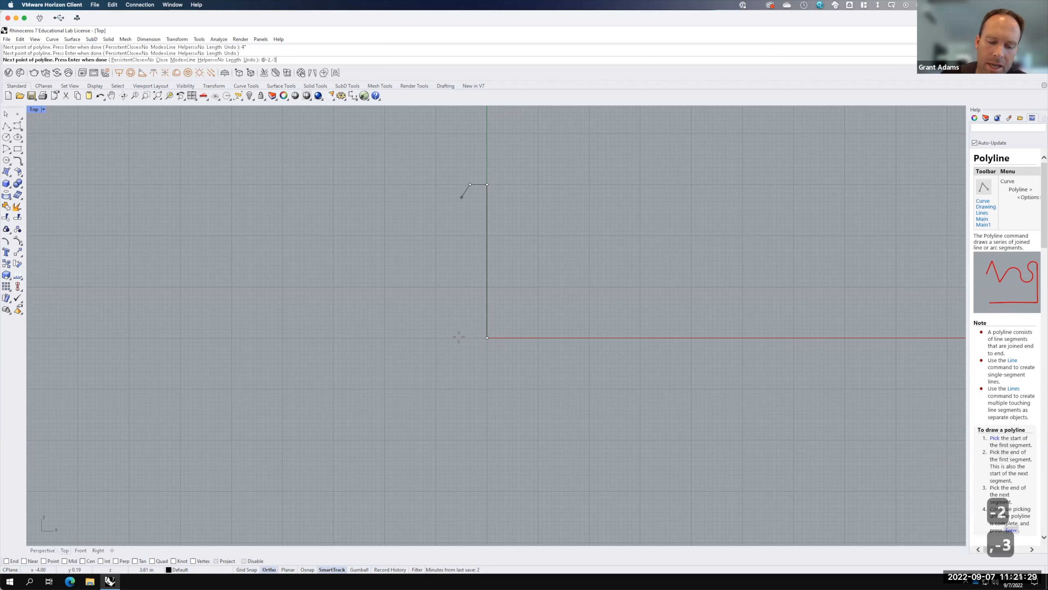
text(36)
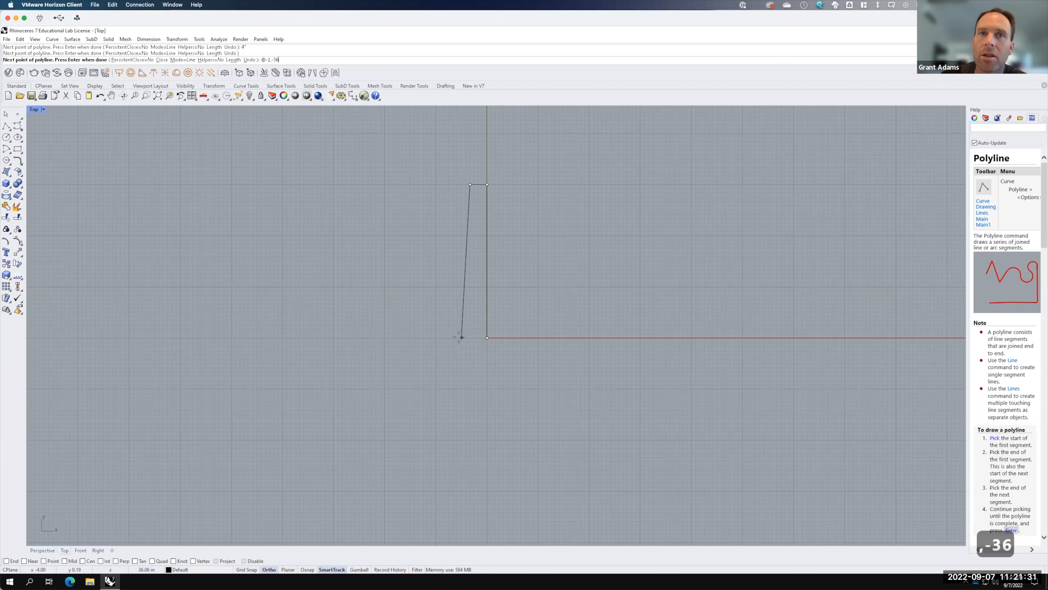
key(Return)
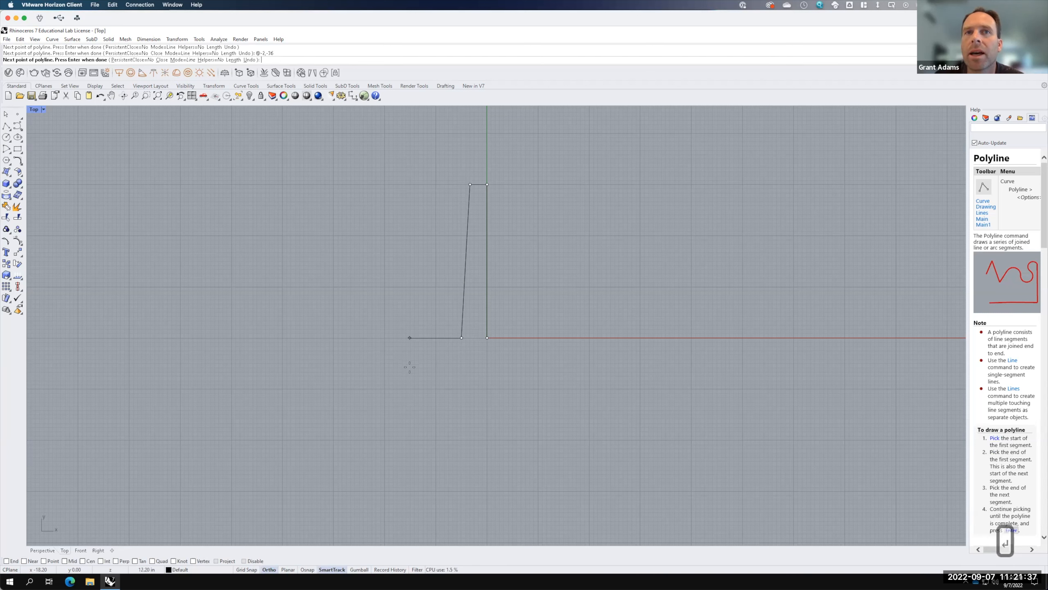
key(Return)
key(Return)
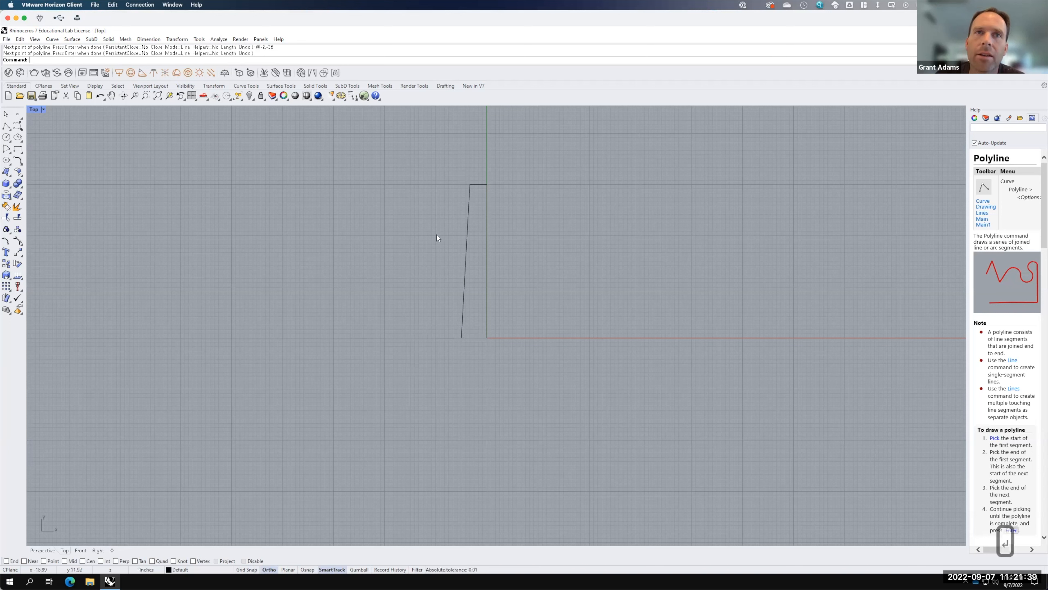
Start another polyline and enable the End object snap.
right_click(473, 184)
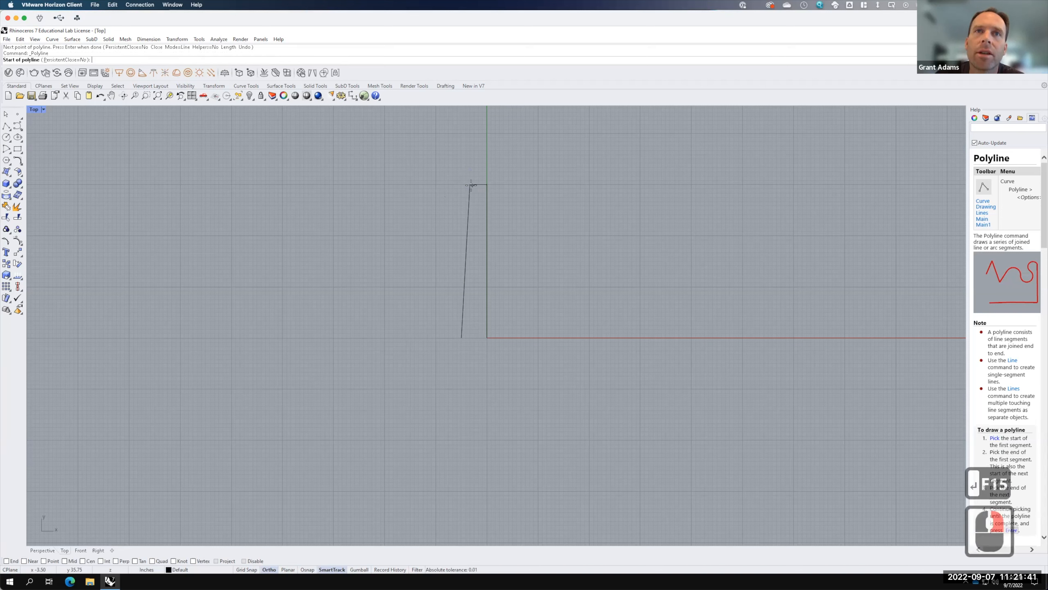
click(12, 561)
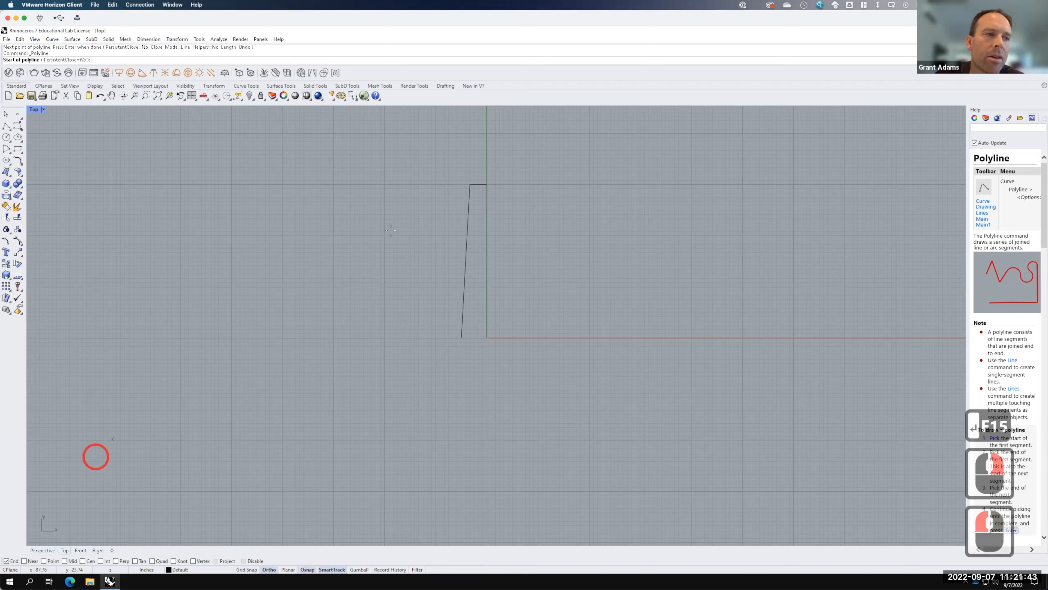
Draw a check polyline from the sloped segment's upper end, 2" in negative X and 36" straight down.
click(470, 185)
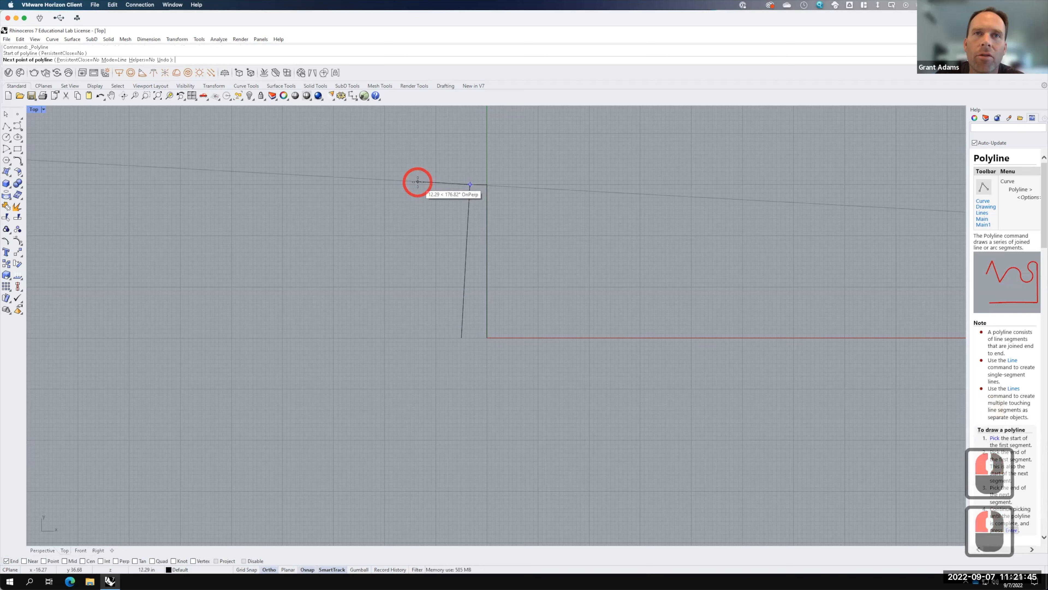
text(2")
key(Return)
click(417, 190)
text(36")
key(Return)
click(425, 423)
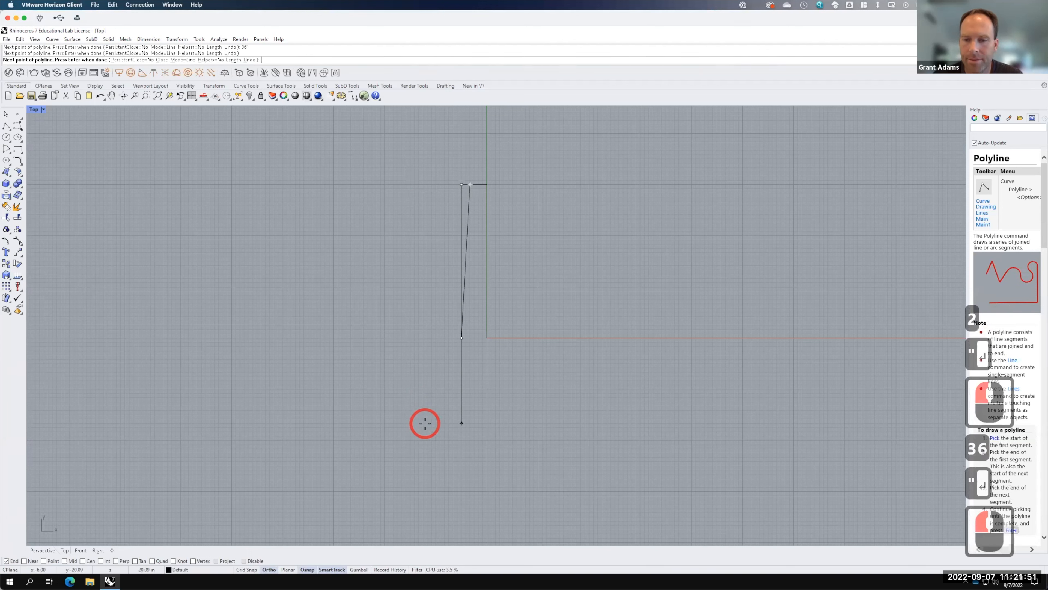
key(Return)
Abandon another polyline begun at the sloped segment's upper end and delete the check polyline.
right_click(467, 186)
click(468, 185)
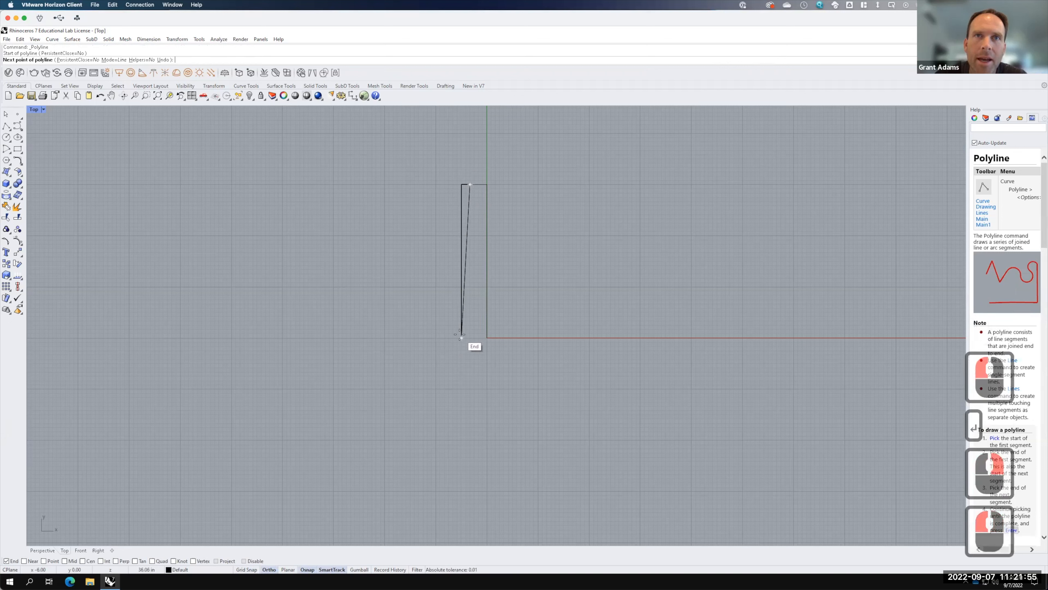
key(Escape)
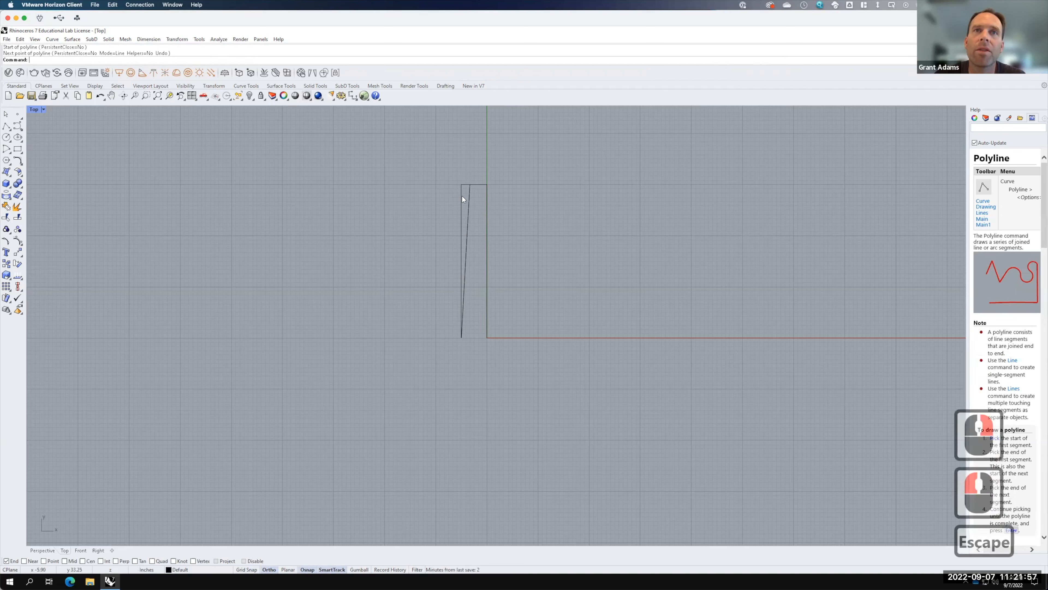
click(462, 197)
key(Delete)
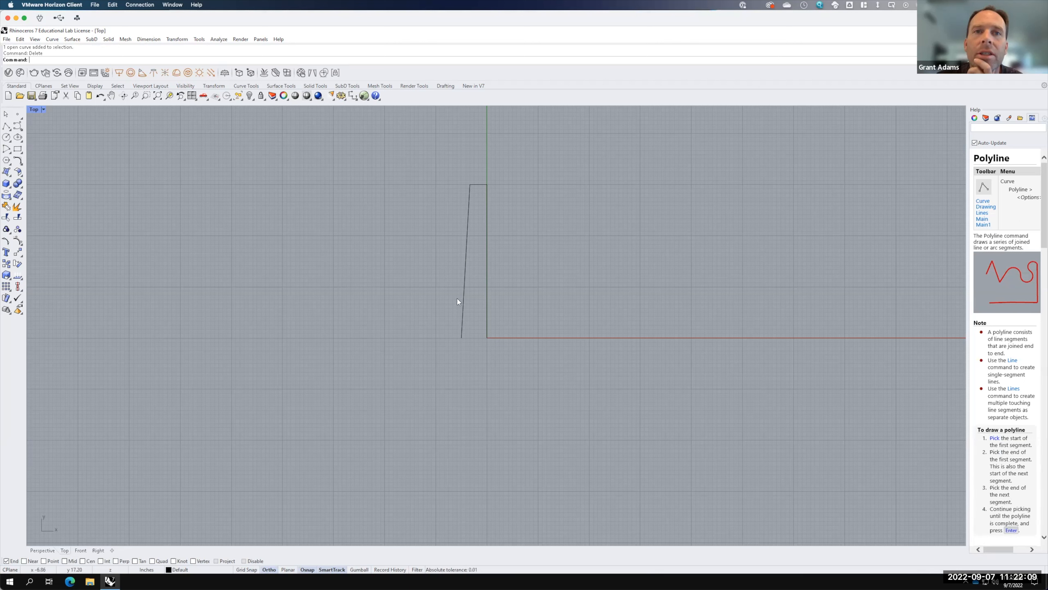
Start a polyline at the sloped segment's lower end and draw its first segment 6" straight down.
key(Return)
click(462, 338)
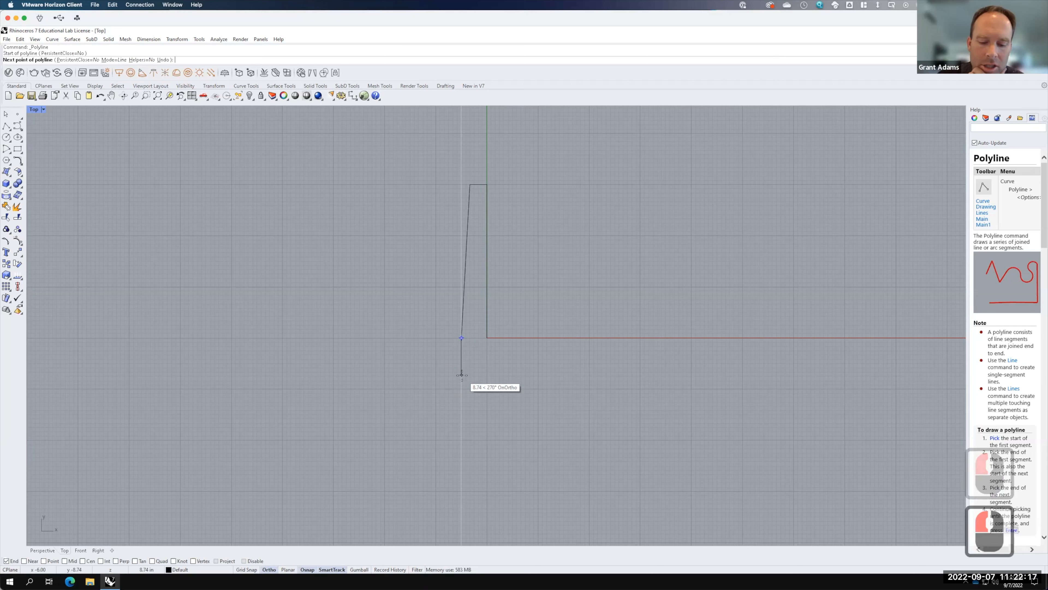
text(6")
key(Return)
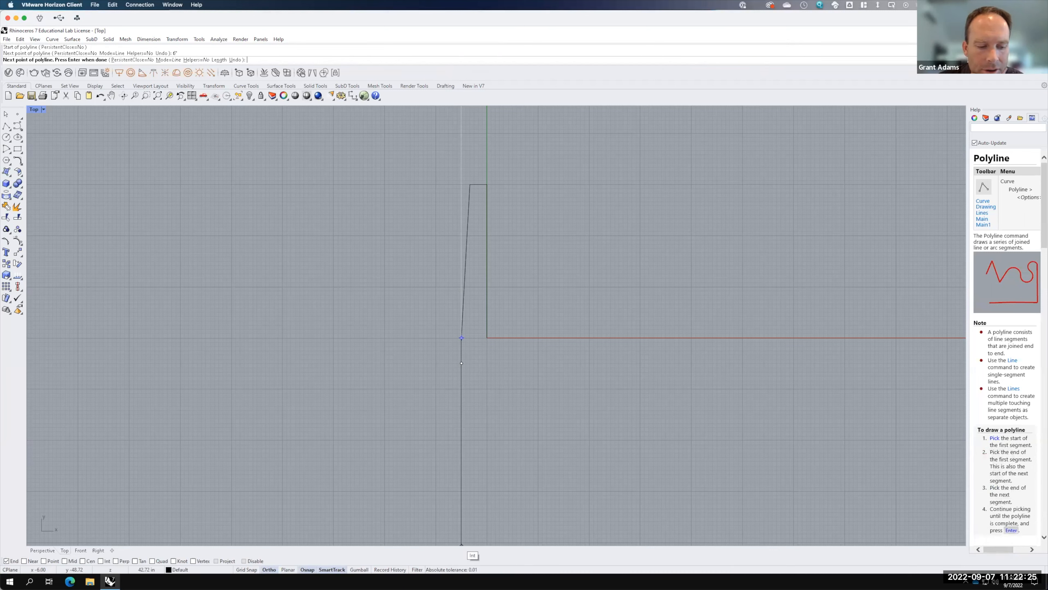
key(super+Tab)
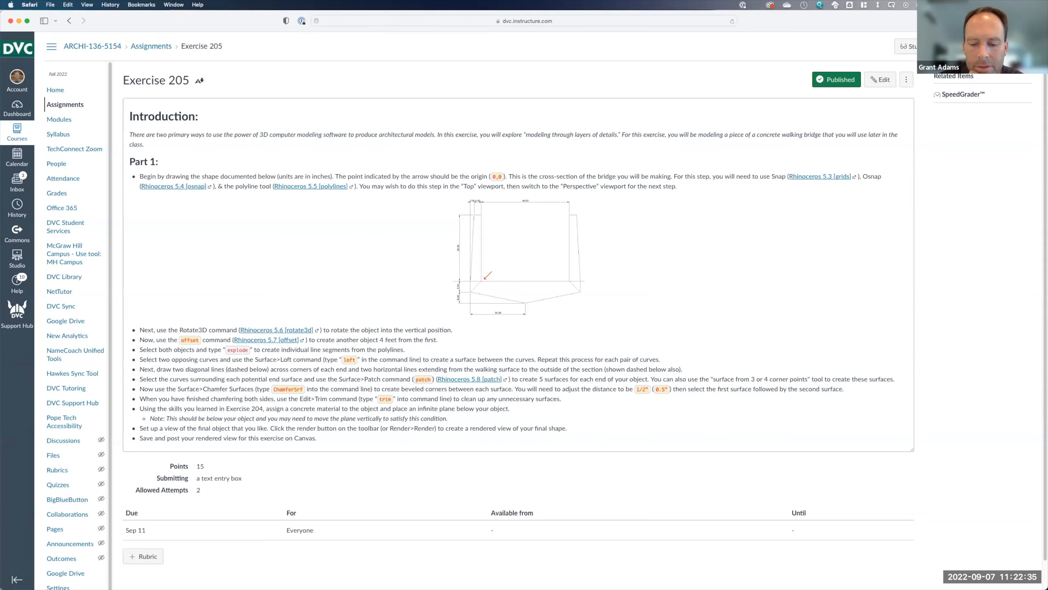
key(super+Tab)
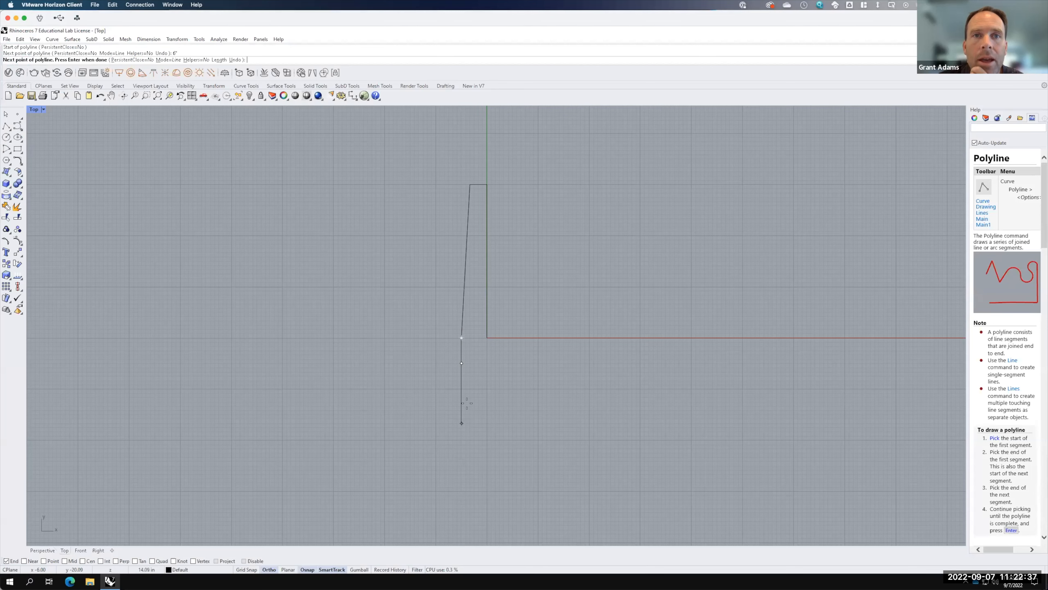
key(F15)
text(@)
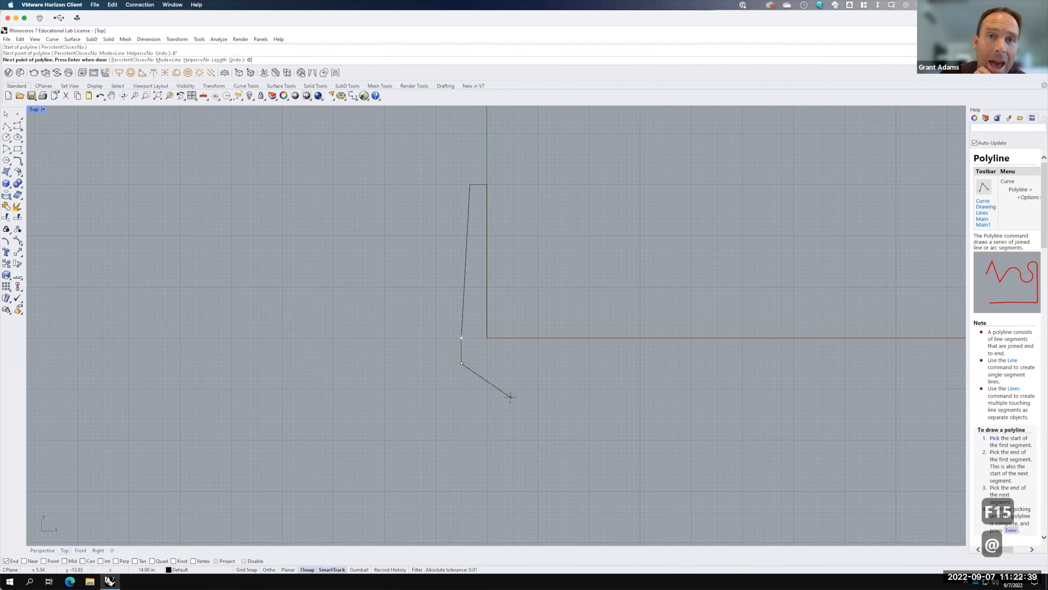
text(30)
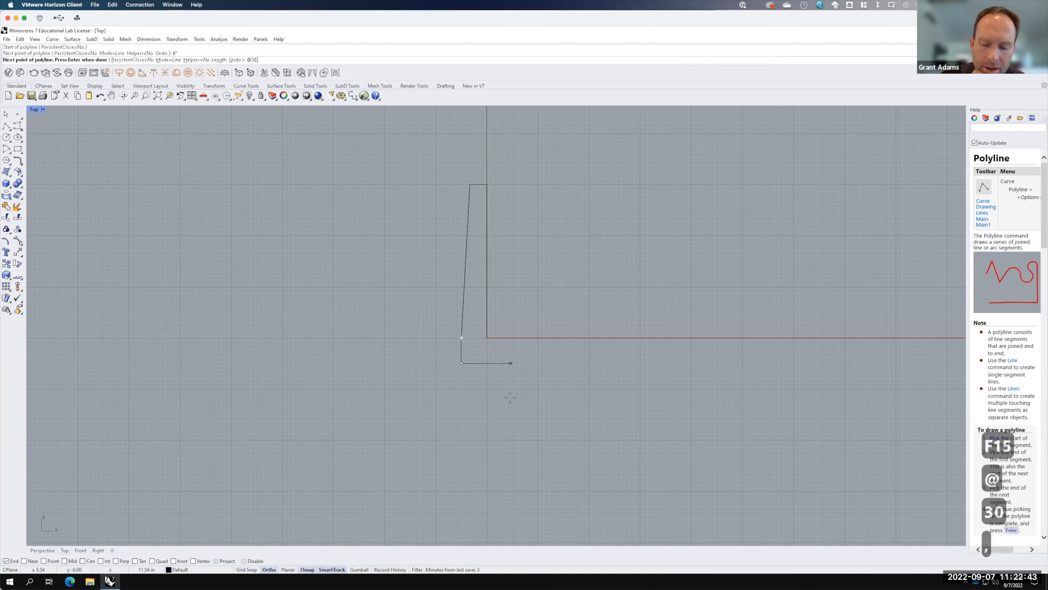
text(,-6)
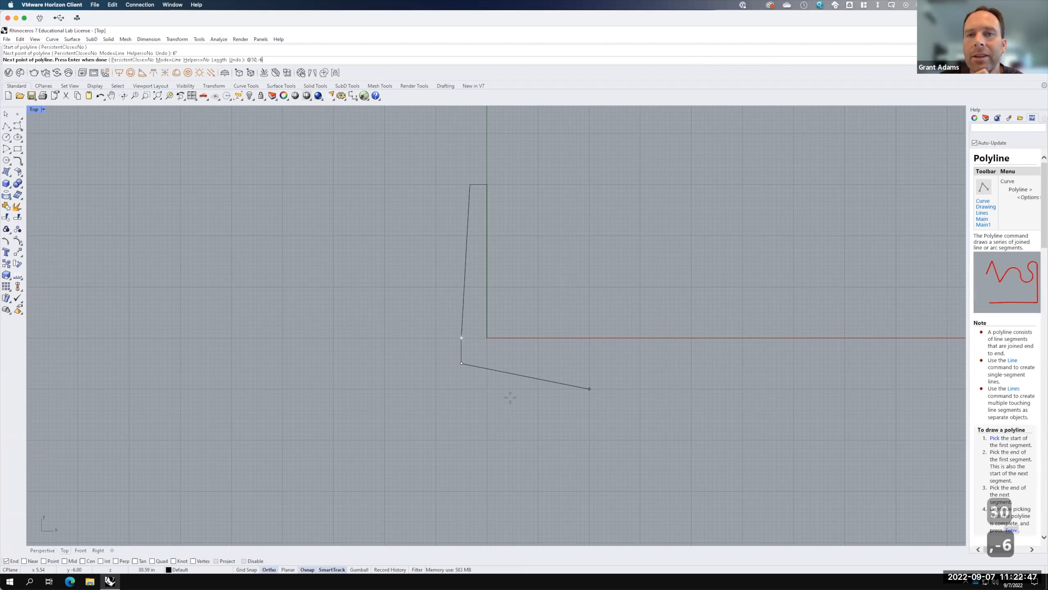
key(Return)
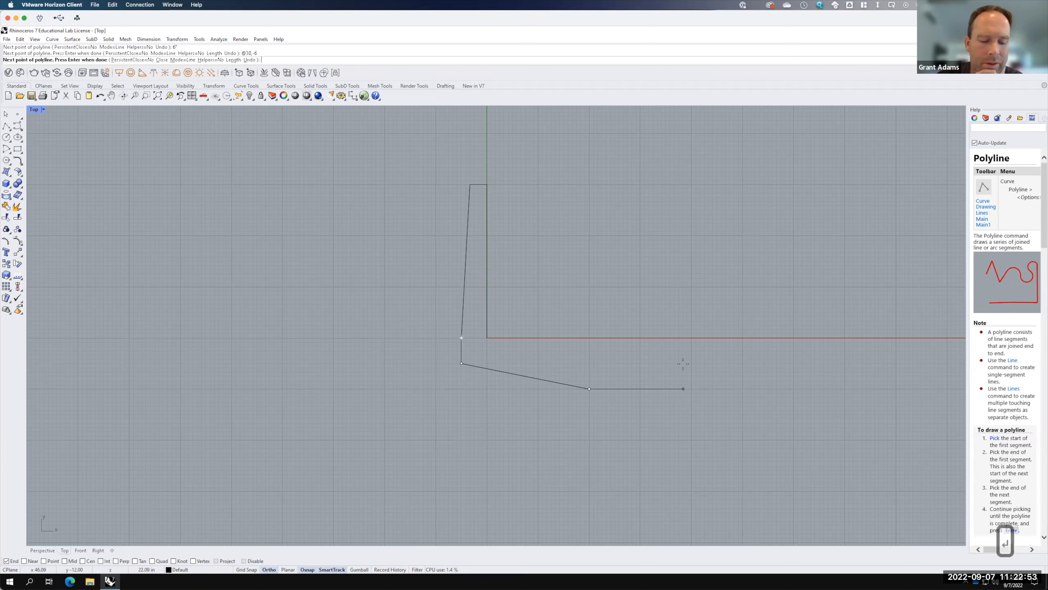
text(@)
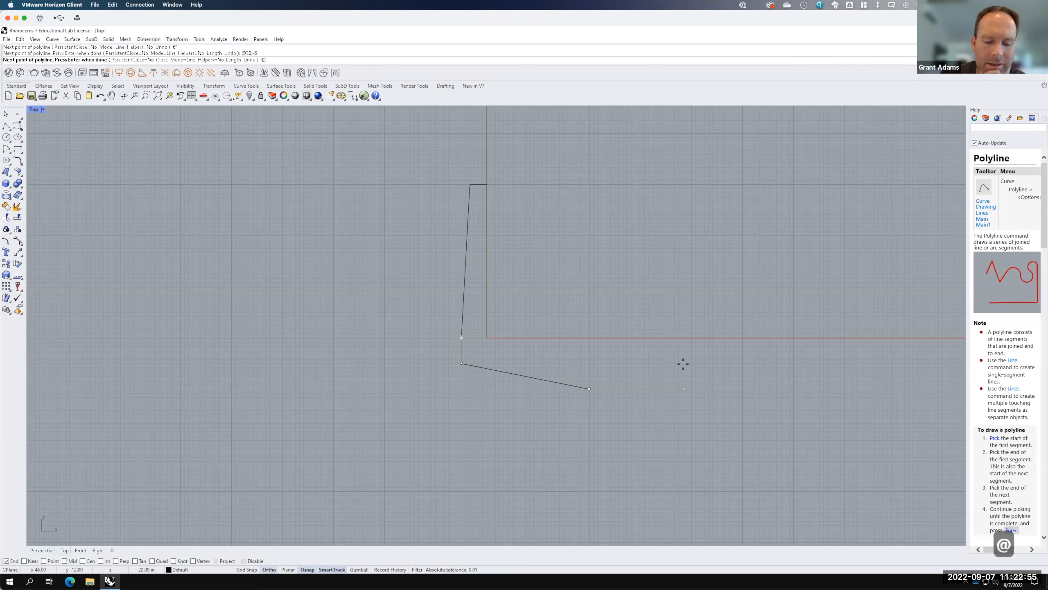
text(30,6)
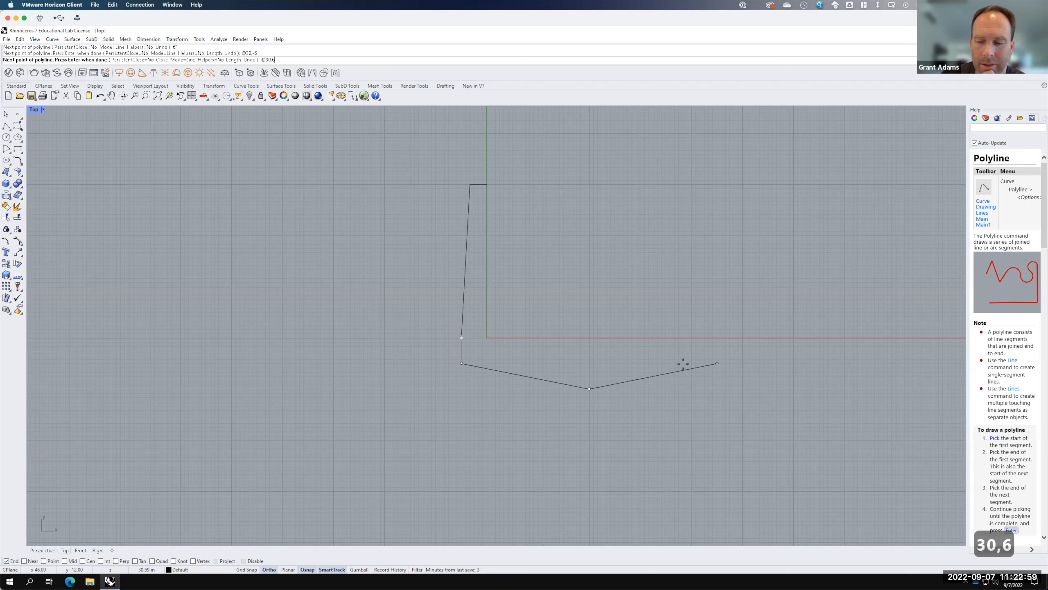
key(Return)
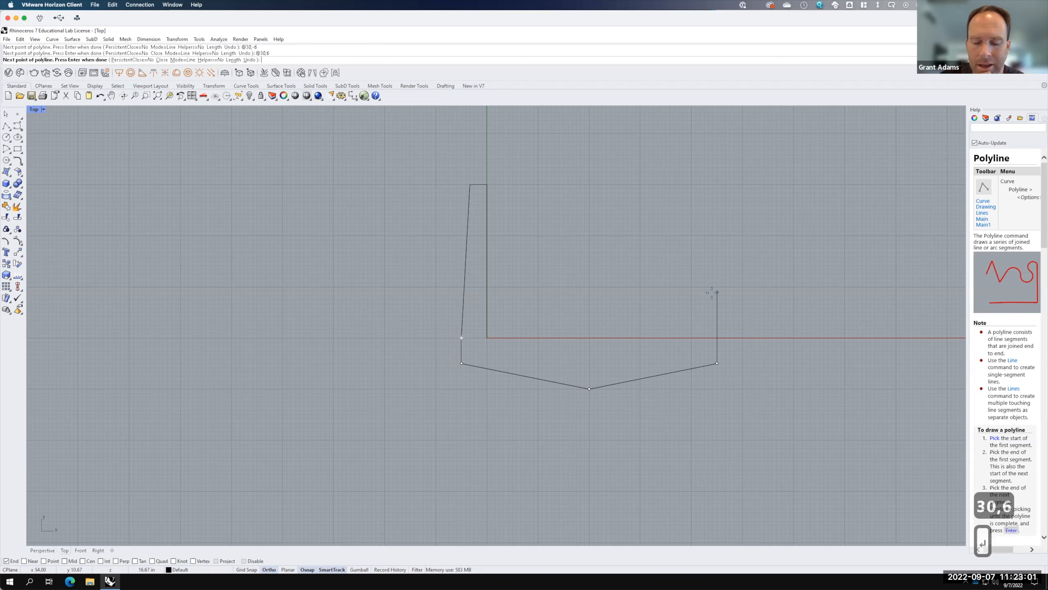
text(6")
key(Return)
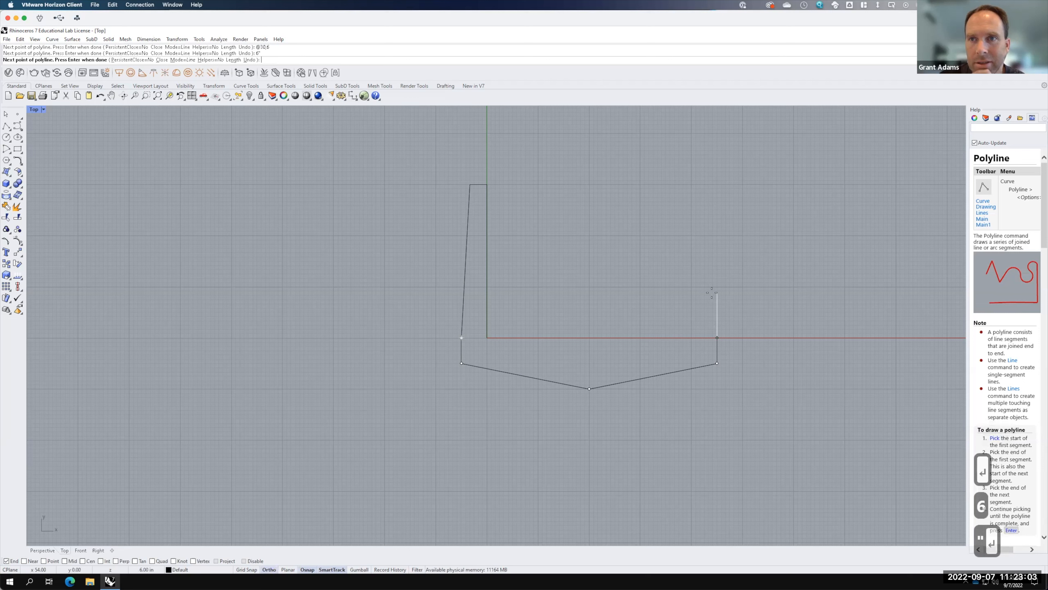
click(717, 275)
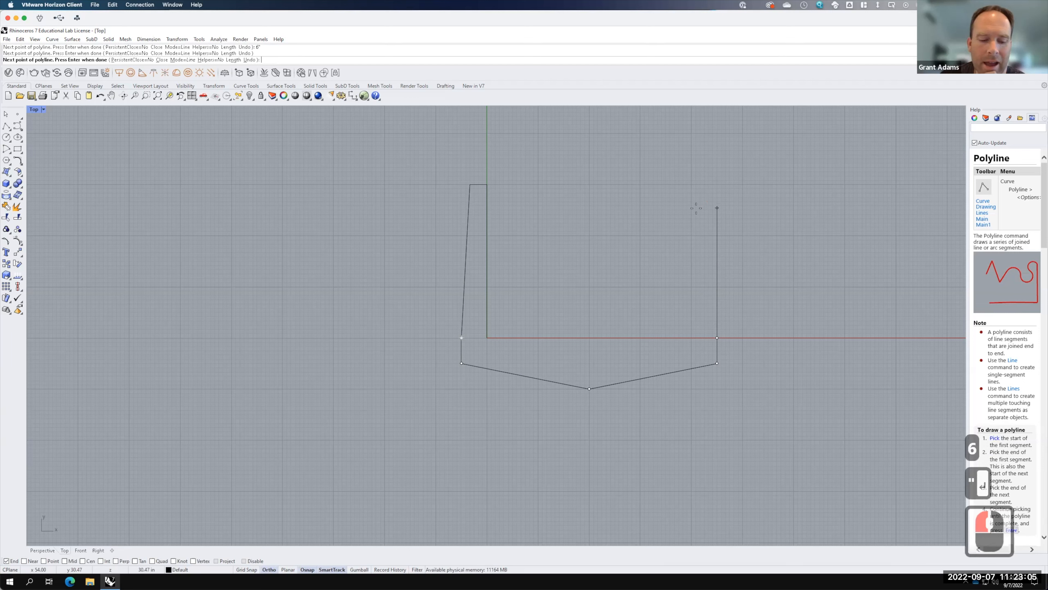
Add the second railing's sloped outer side to the relative point @-2,36 and its 4" top segment in negative X.
text(@-)
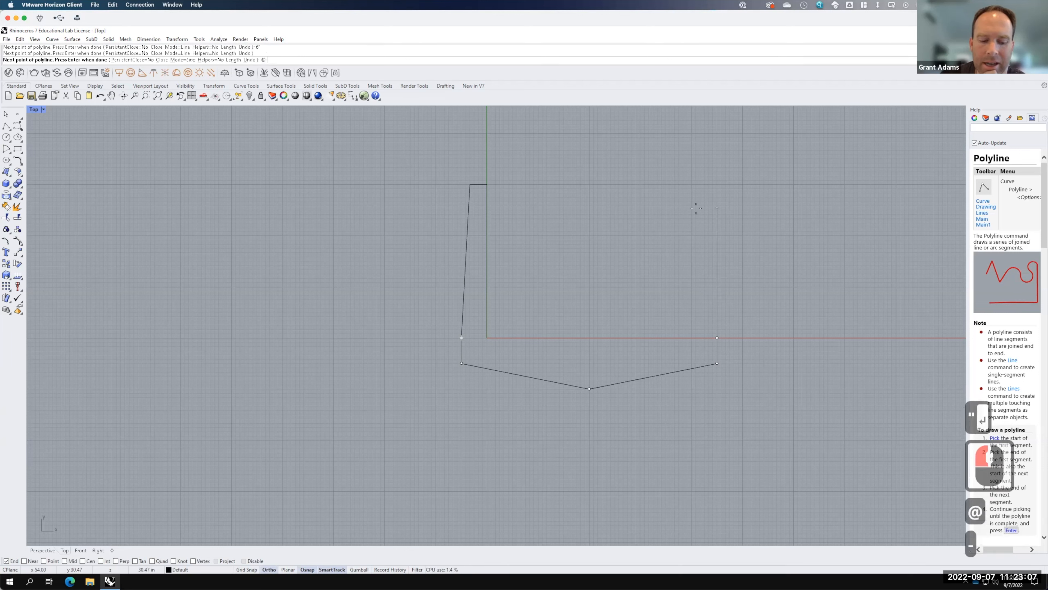
text(2,367)
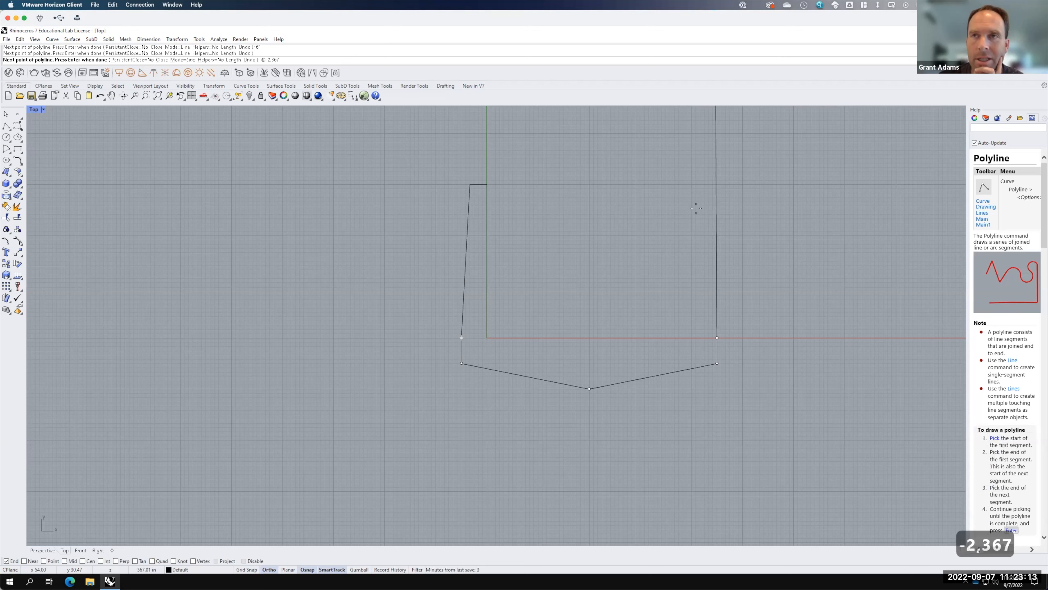
key(BackSpace)
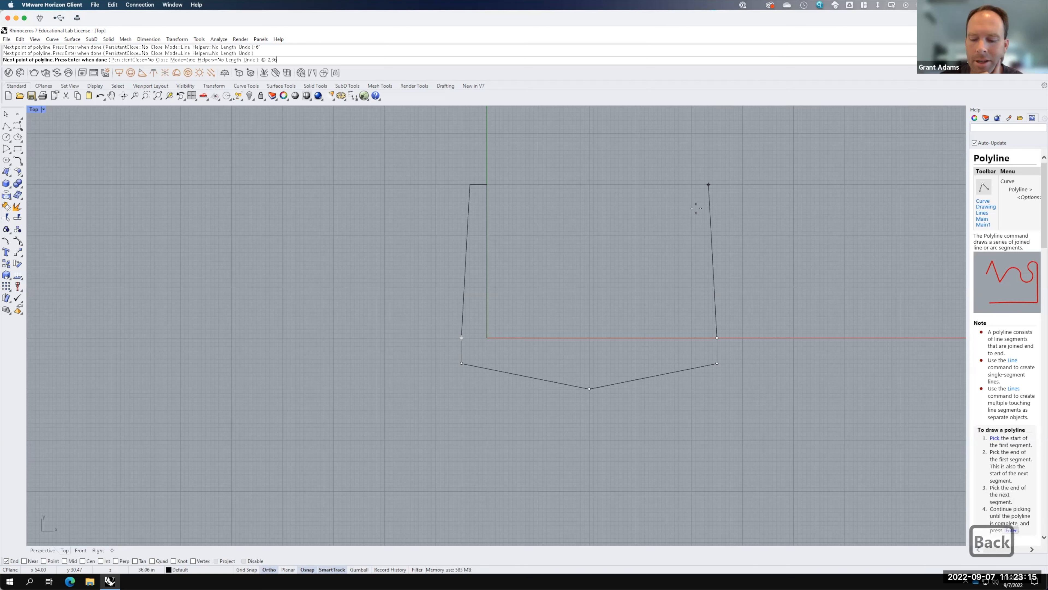
key(Return)
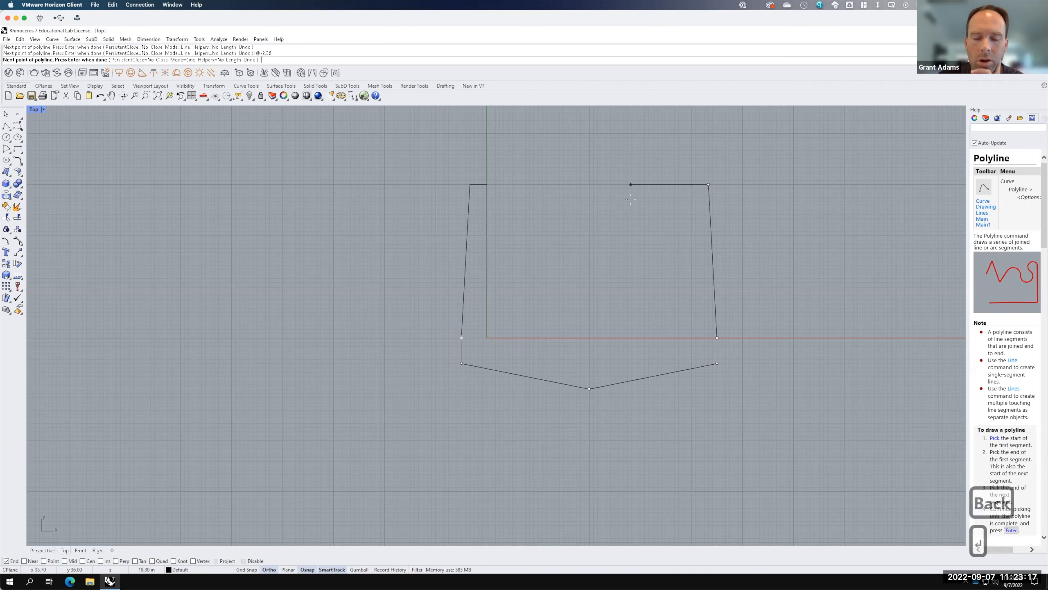
text(4")
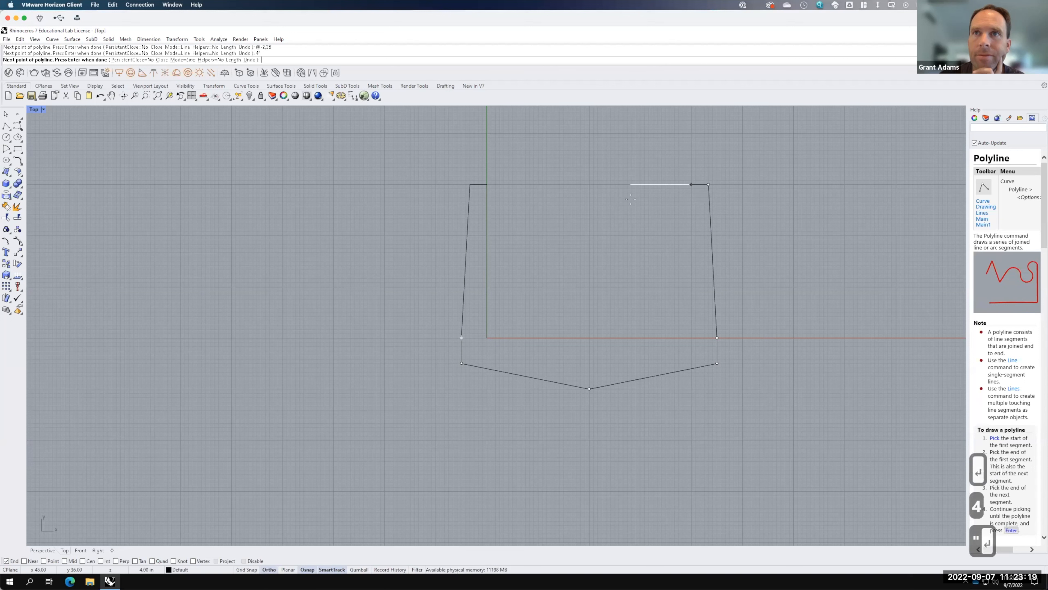
key(Return)
click(630, 199)
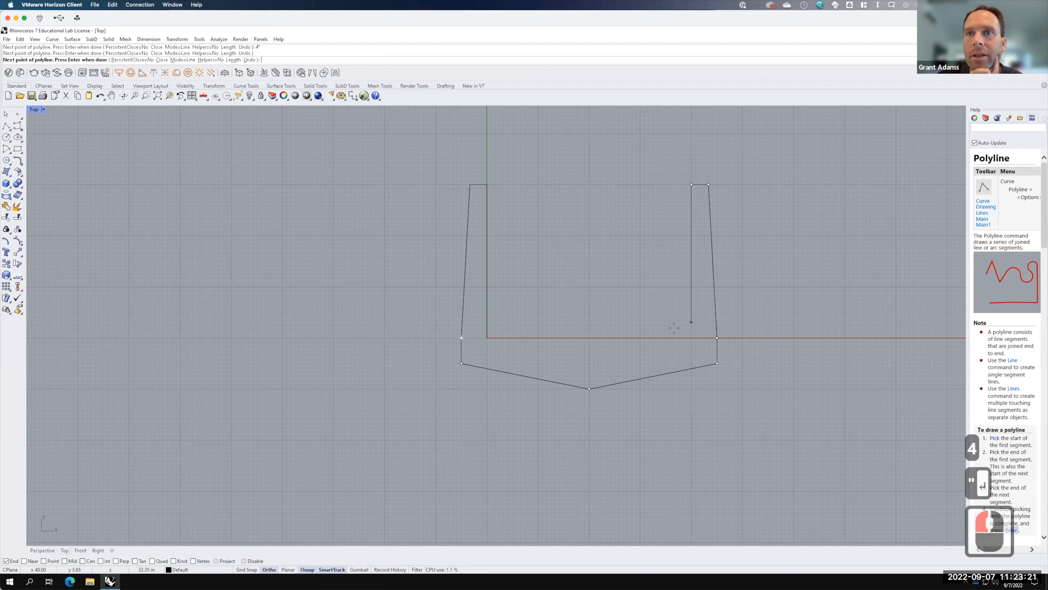
Add the second railing's inner vertical side down to the X axis and the walking-surface segment back to the origin.
click(692, 337)
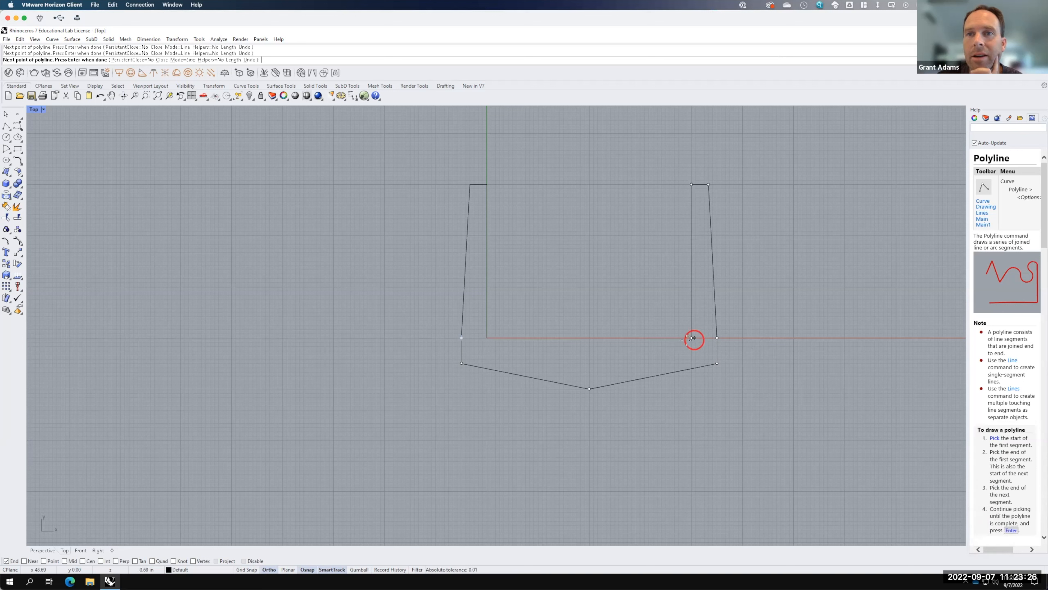
click(486, 338)
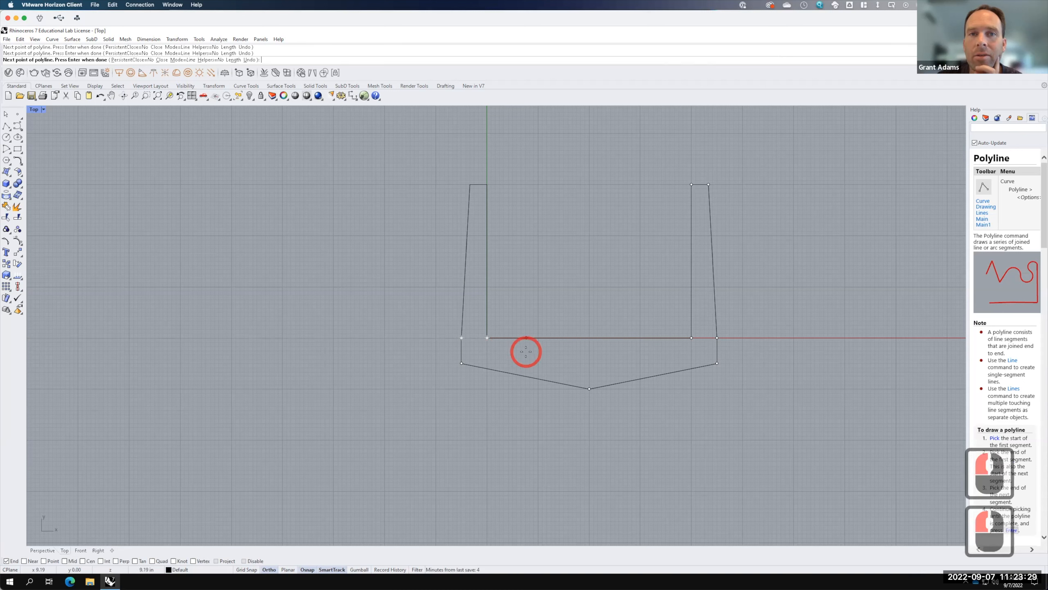
Finish the polyline and join the two open curves into one closed cross-section outline, checking that it selects as a single curve.
key(Return)
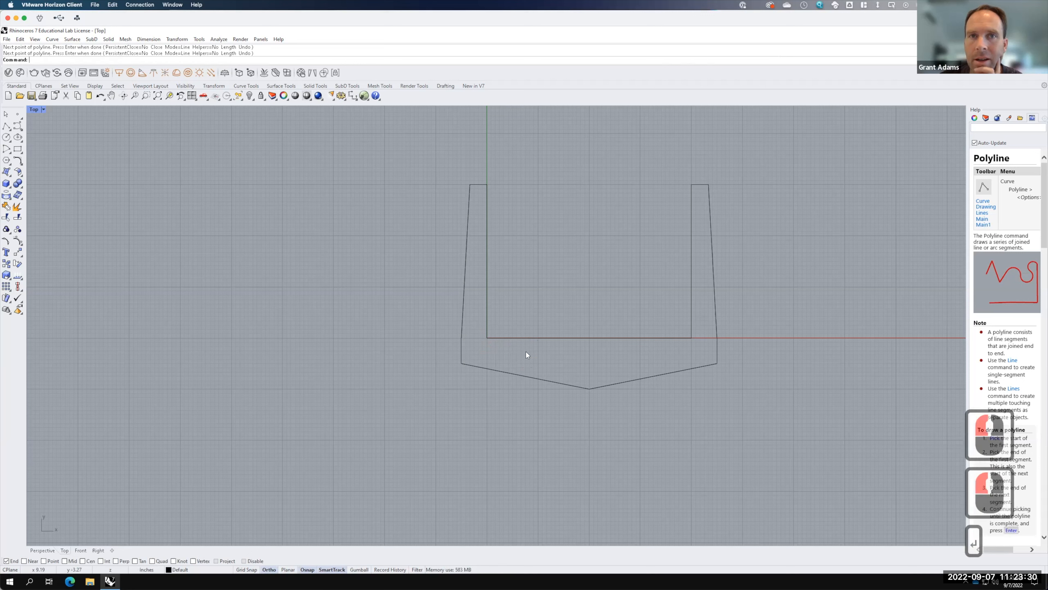
click(612, 338)
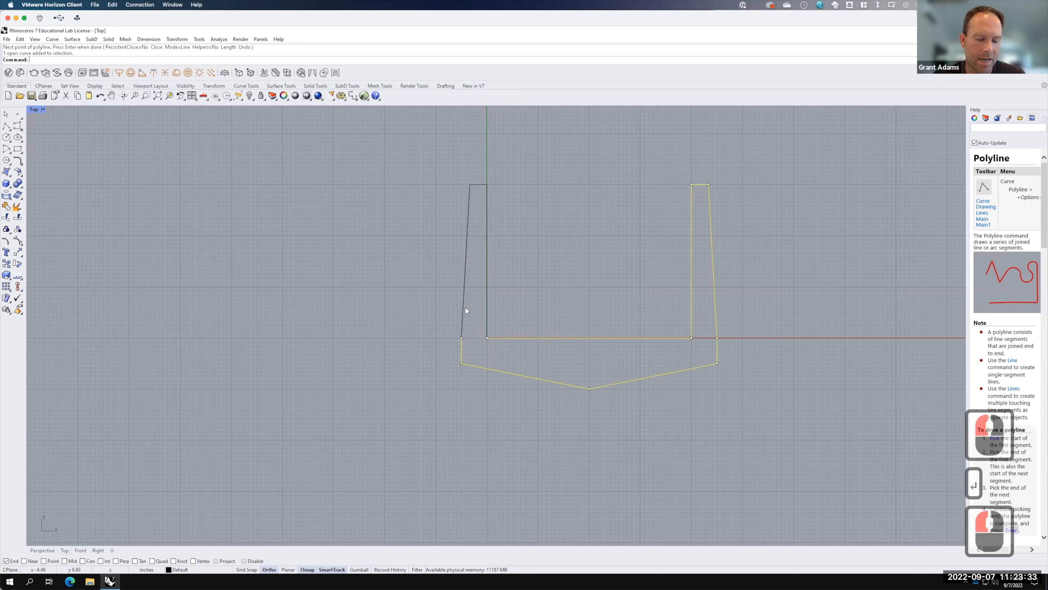
shift+click(464, 291)
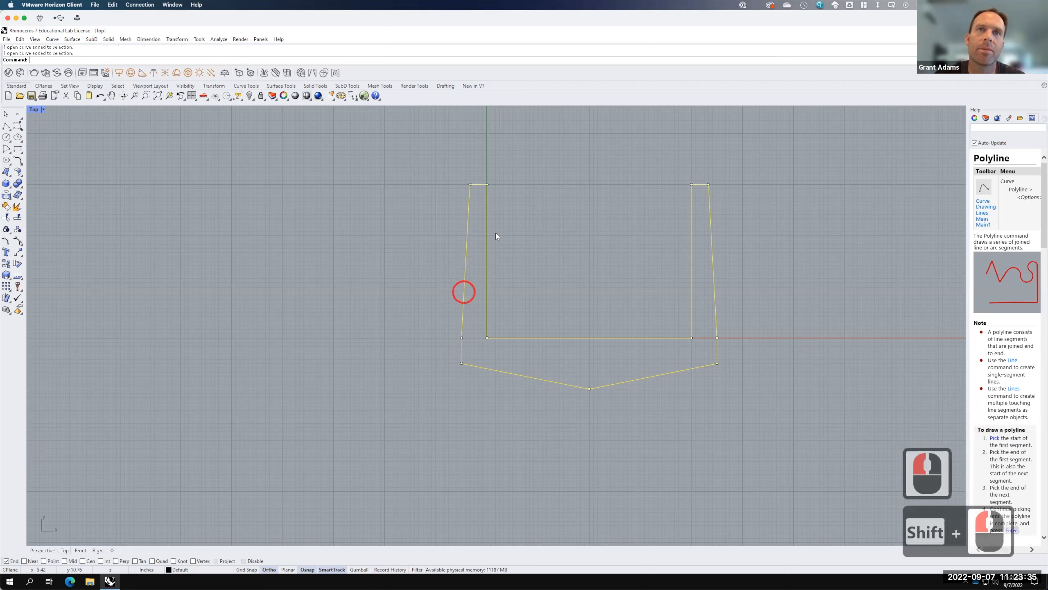
click(19, 38)
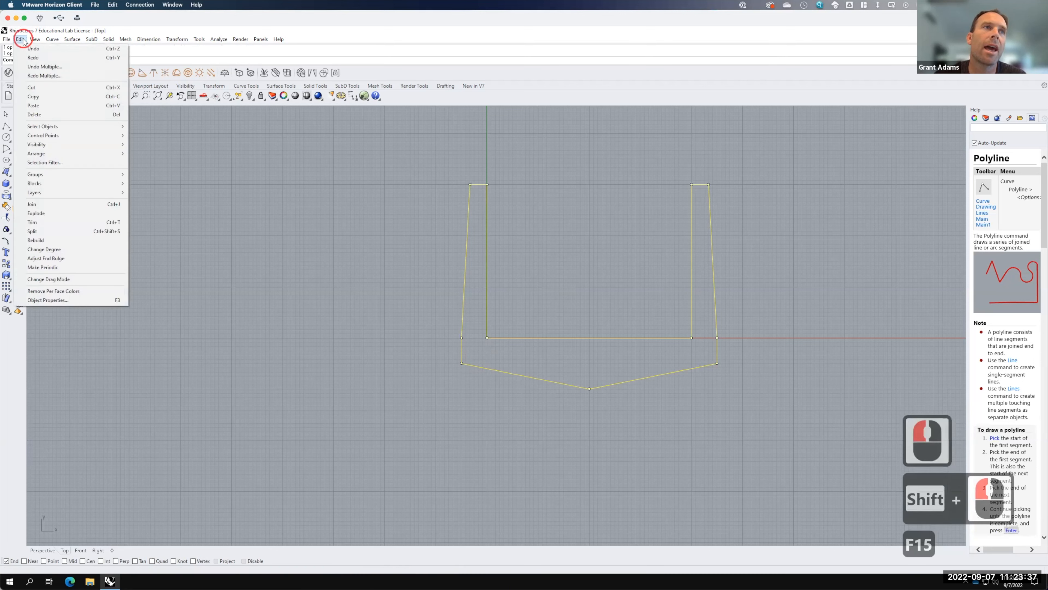
click(41, 205)
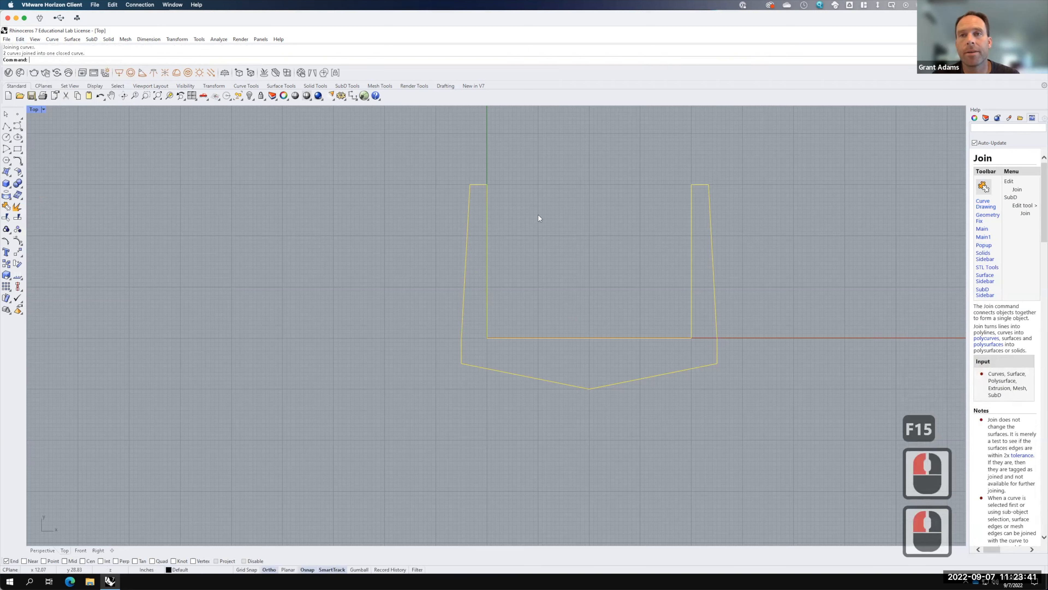
click(705, 266)
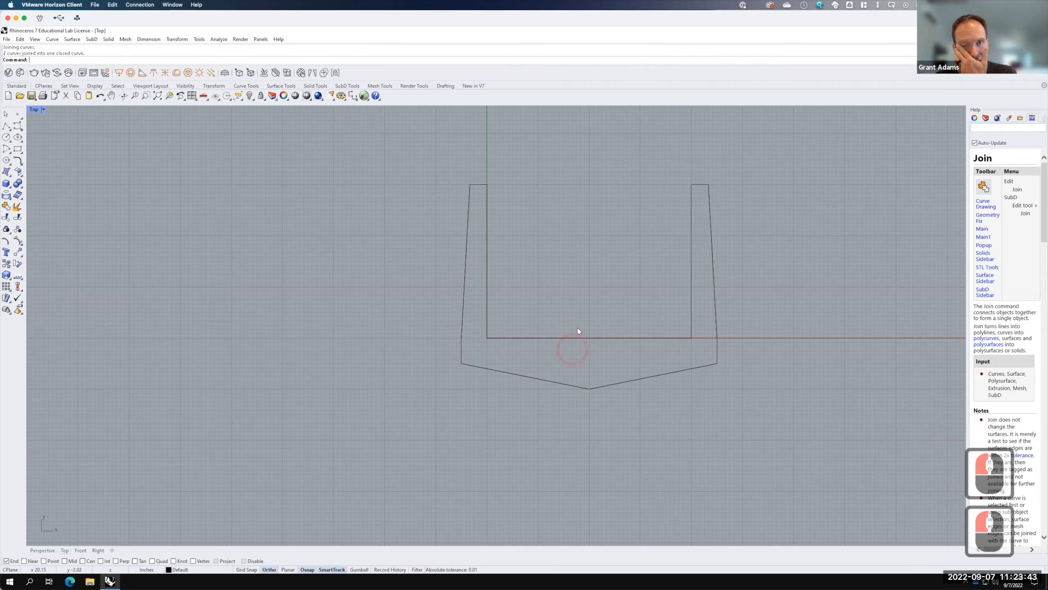
click(579, 337)
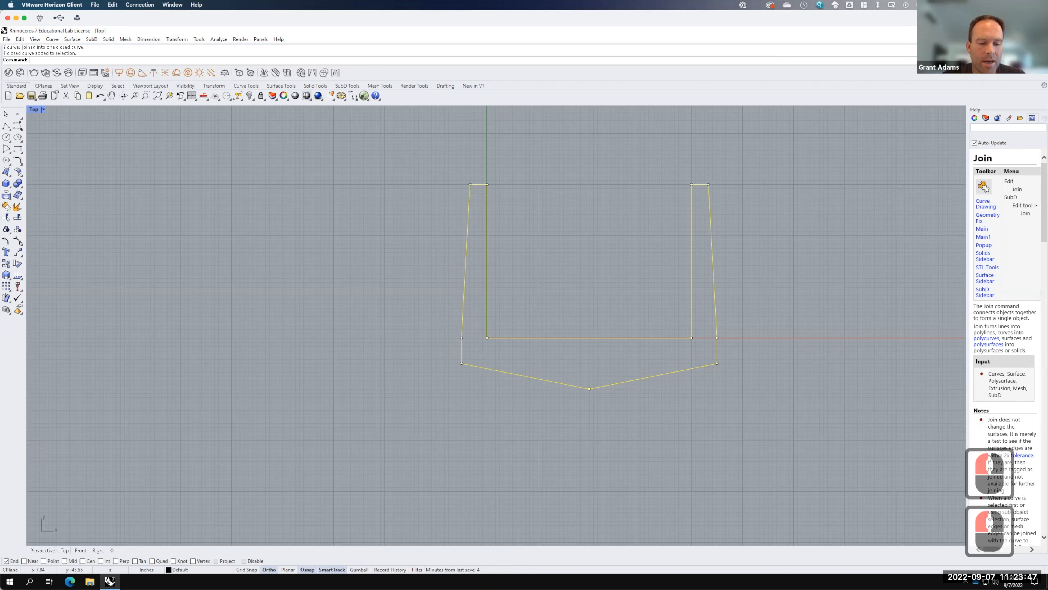
Save the cross-section image from the Exercise 205 page in Safari to Downloads, examine its dimensions enlarged in Preview, and close it.
key(super+Tab)
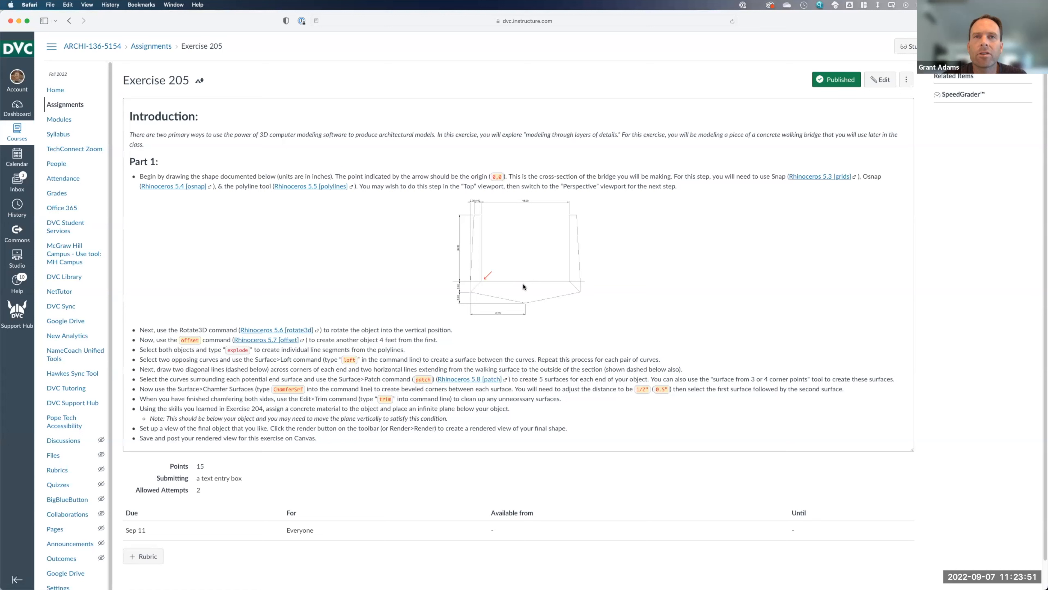
right_click(522, 269)
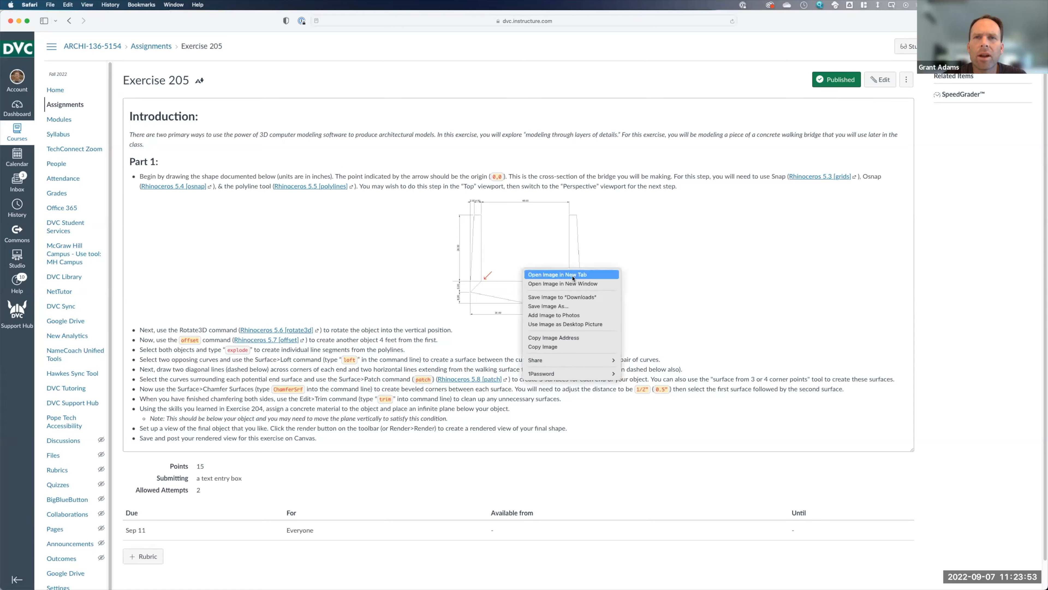
click(576, 297)
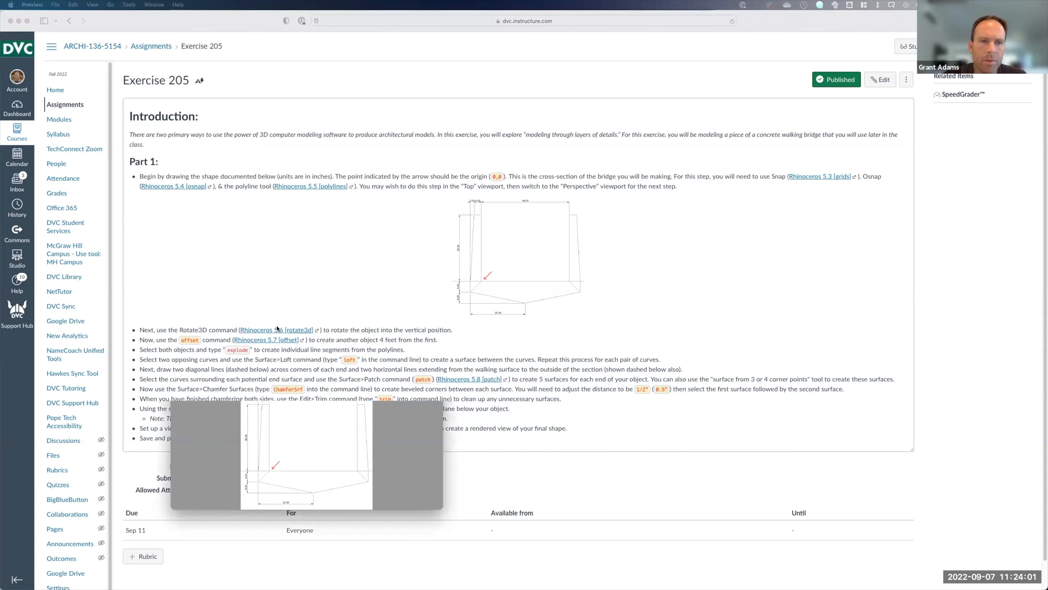
drag(435, 304, 825, 566)
drag(519, 171, 508, 99)
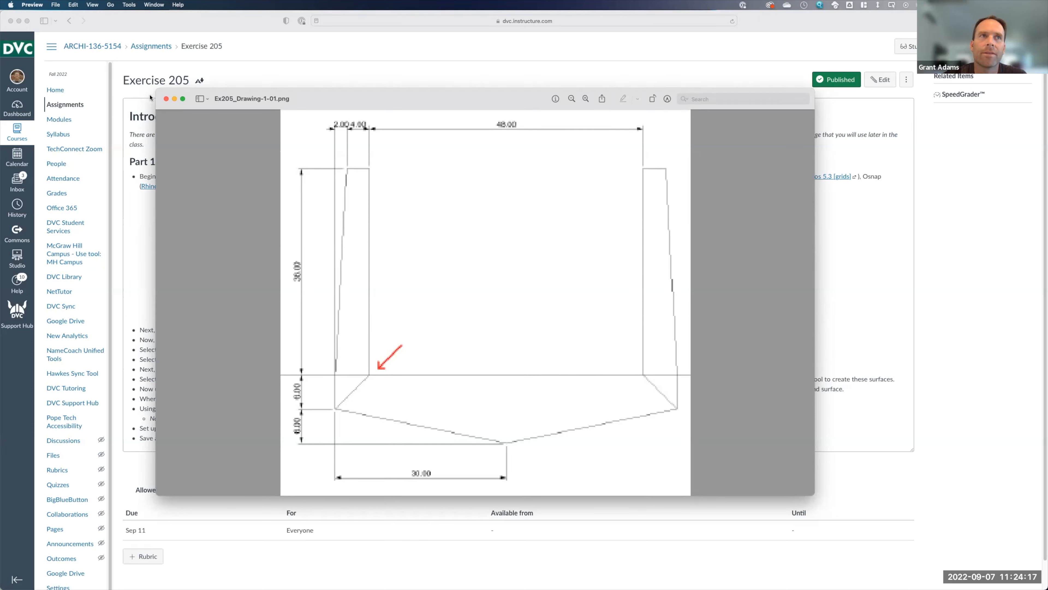
click(166, 101)
Return to Rhino, select the joined outline and switch from the maximized Top viewport to a maximized Perspective viewport.
key(super+Tab)
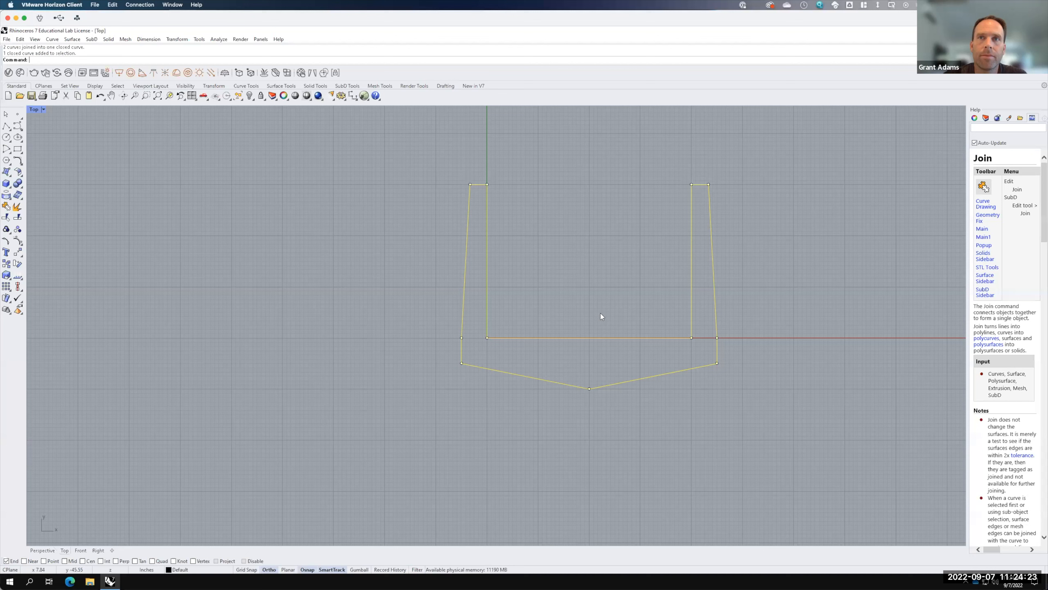
click(308, 358)
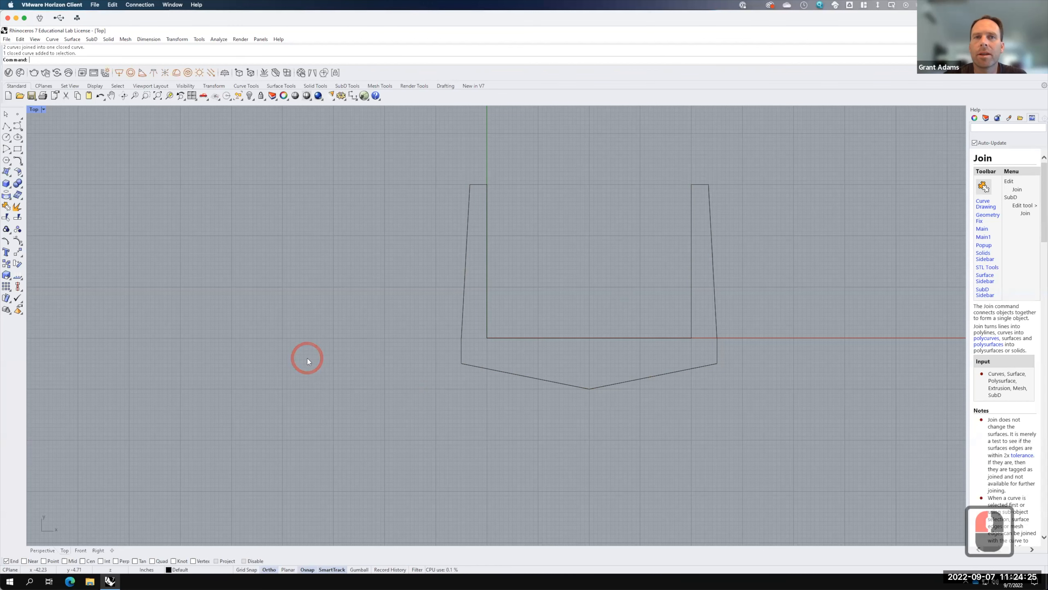
scroll(307, 357, down, 3)
click(404, 344)
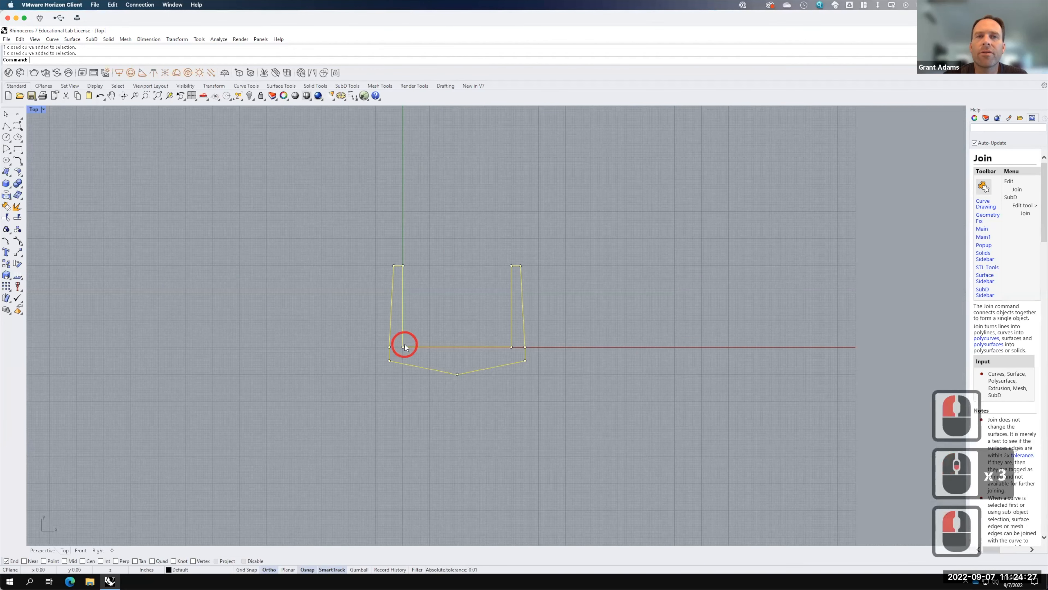
double_click(34, 110)
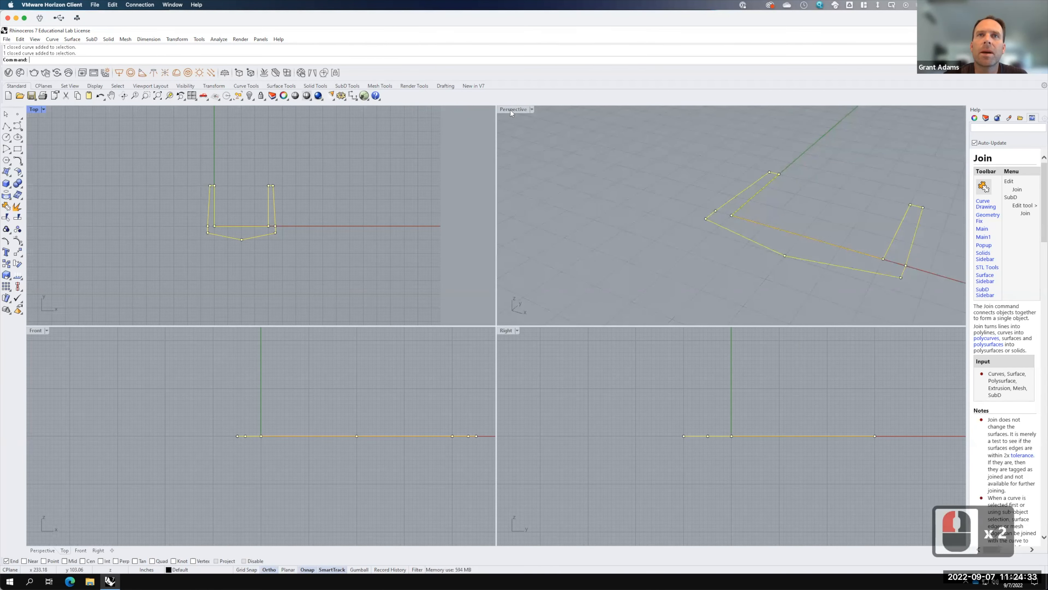
double_click(508, 108)
right_drag(372, 268, 497, 252)
scroll(496, 252, down, 5)
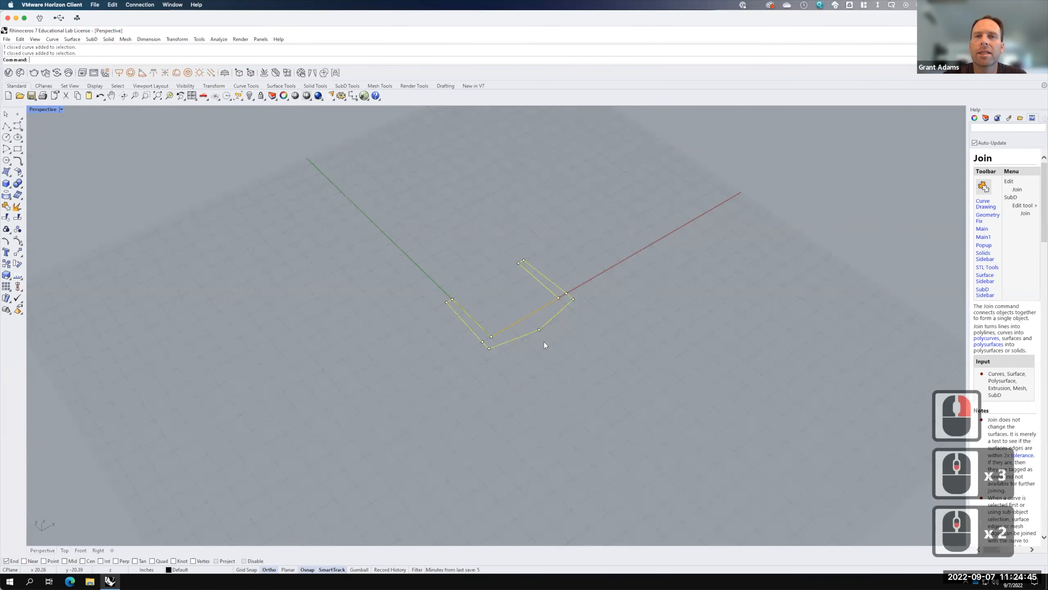
scroll(545, 341, up, 3)
right_drag(549, 341, 543, 320)
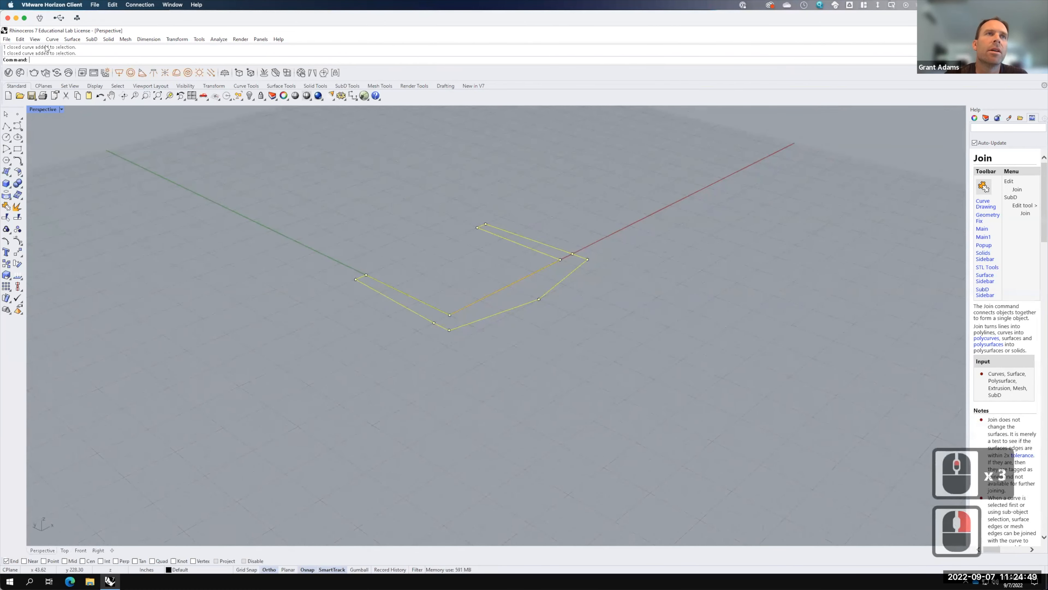
Rotate the outline 90 degrees upright with Rotate3D, using the walking-surface edge from the origin along the X axis as rotation axis.
click(172, 39)
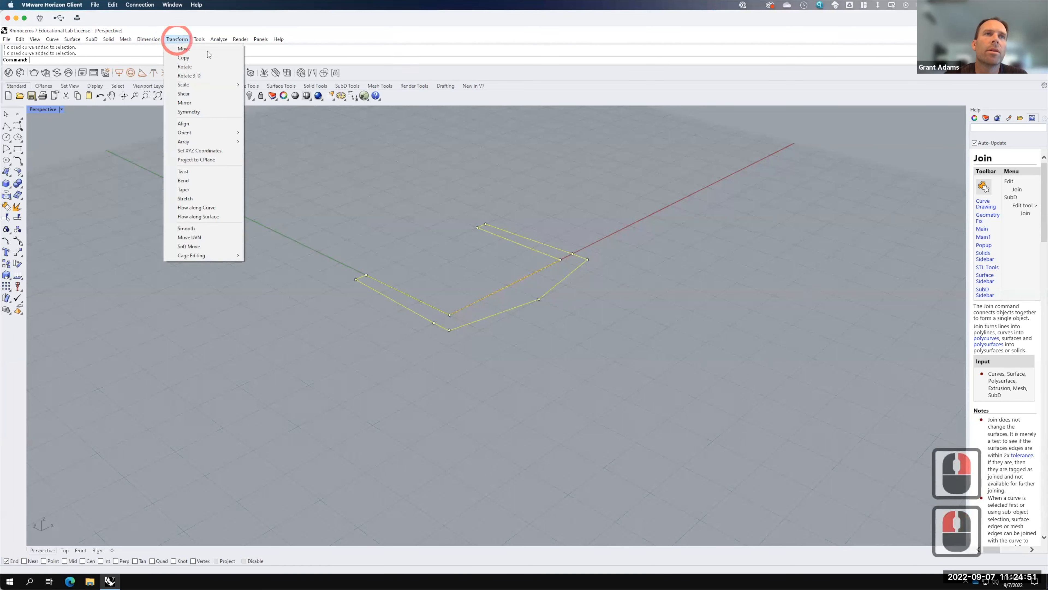
mouse_move(181, 41)
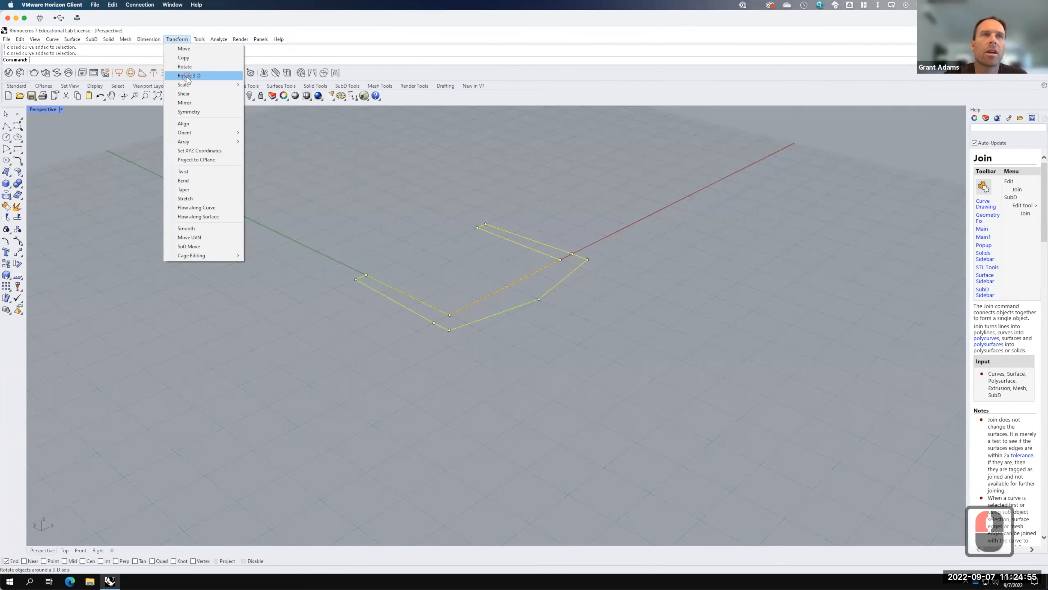
click(188, 76)
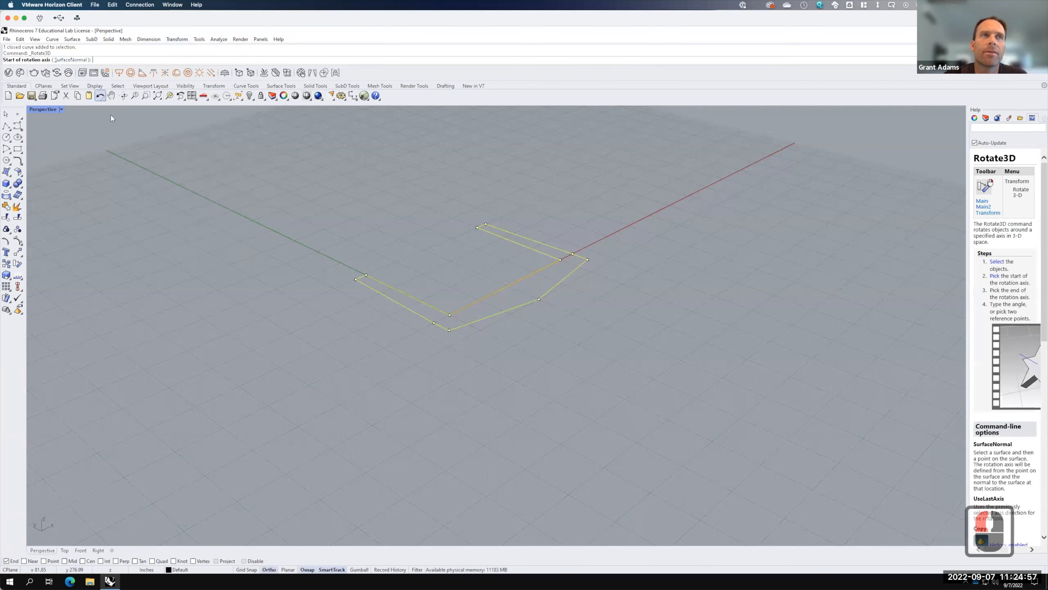
click(450, 315)
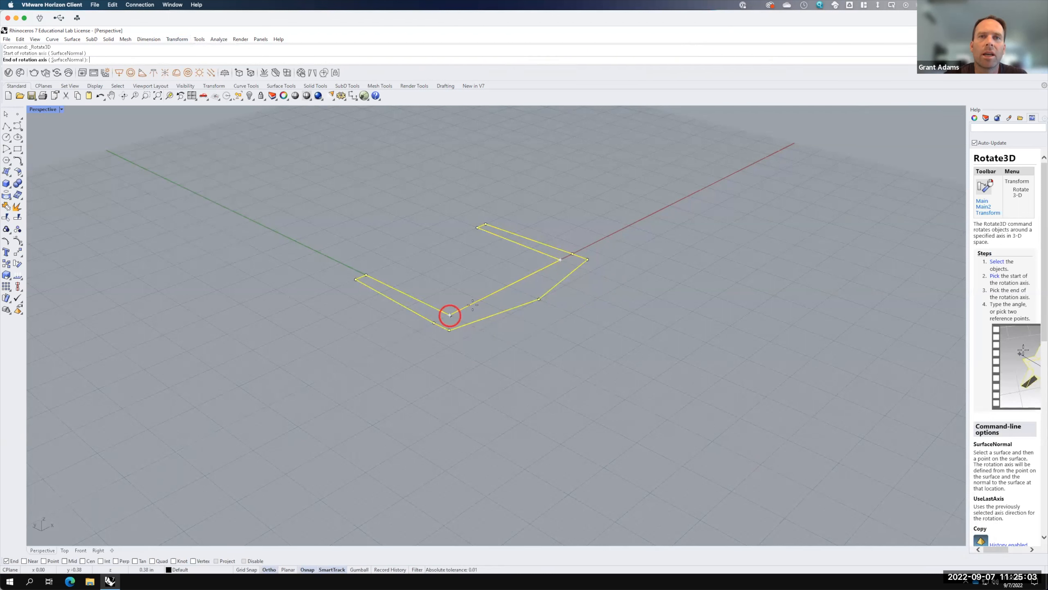
click(560, 259)
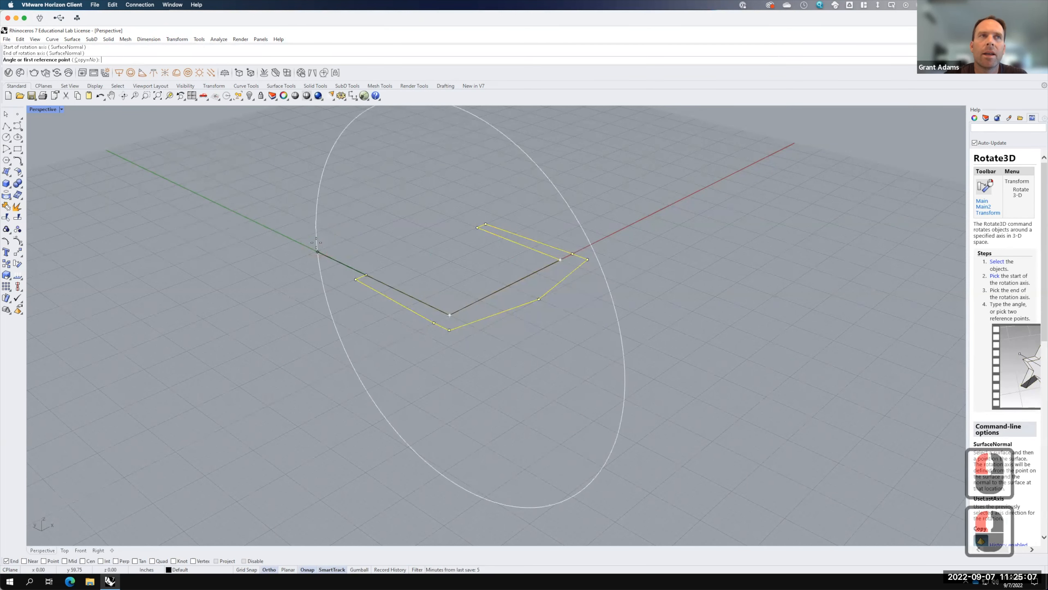
click(285, 237)
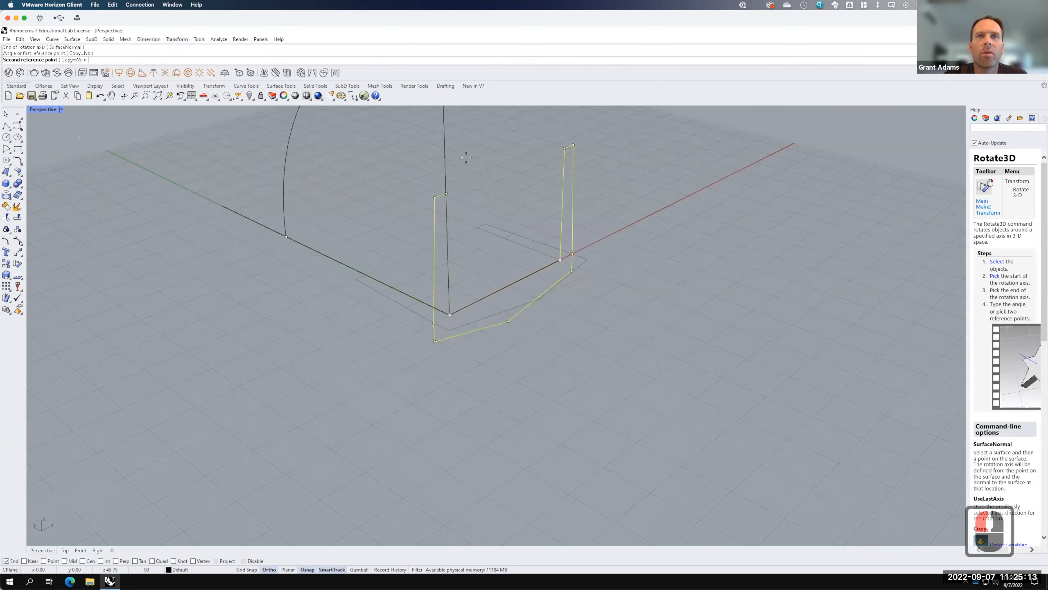
click(479, 154)
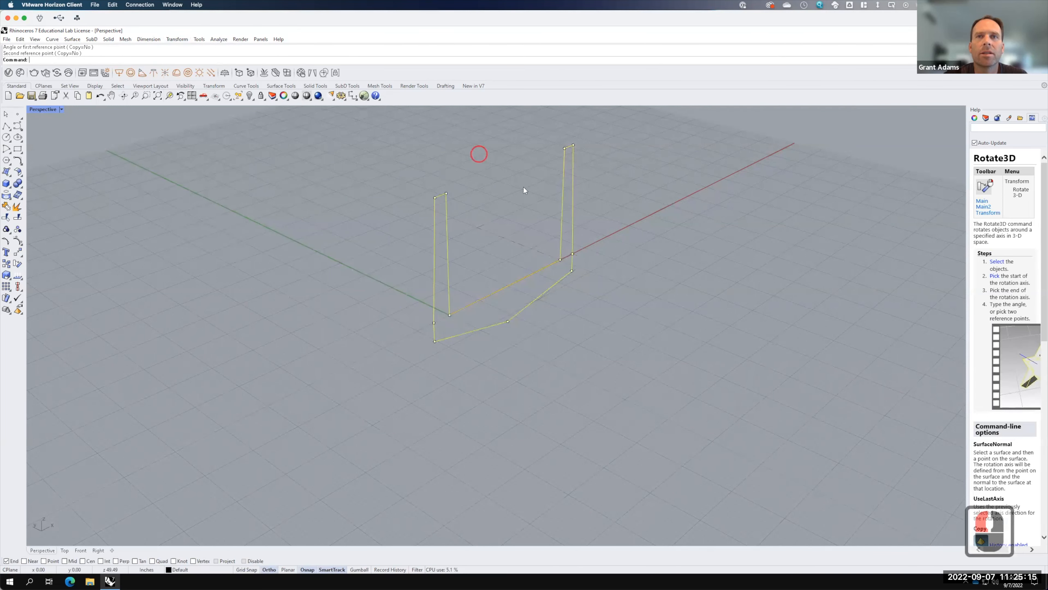
Start a curve offset of the upright outline and set the offset distance to 48 inches.
scroll(626, 300, down, 3)
right_drag(673, 324, 568, 325)
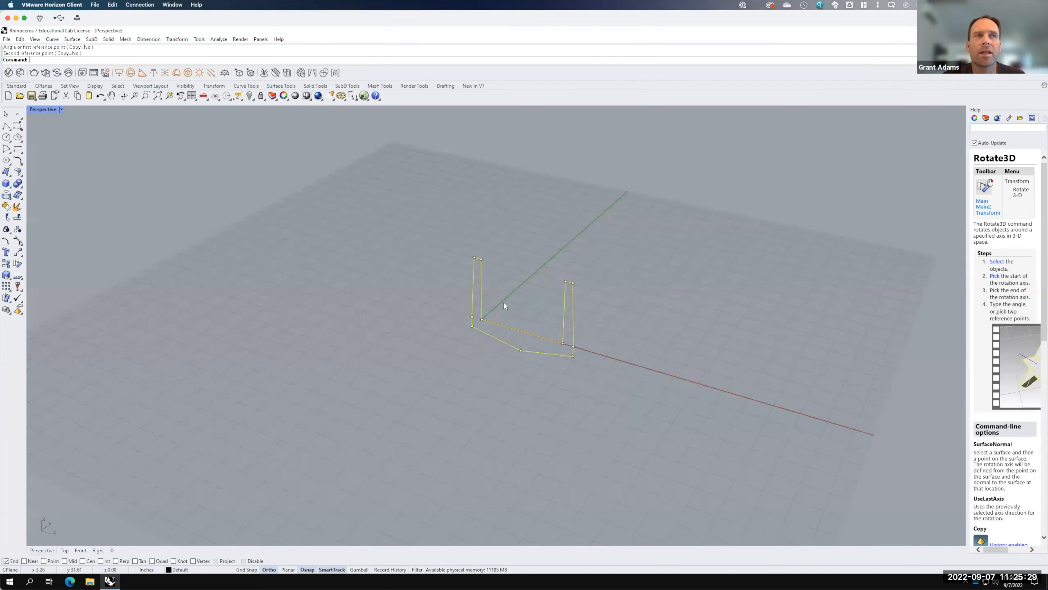
click(53, 40)
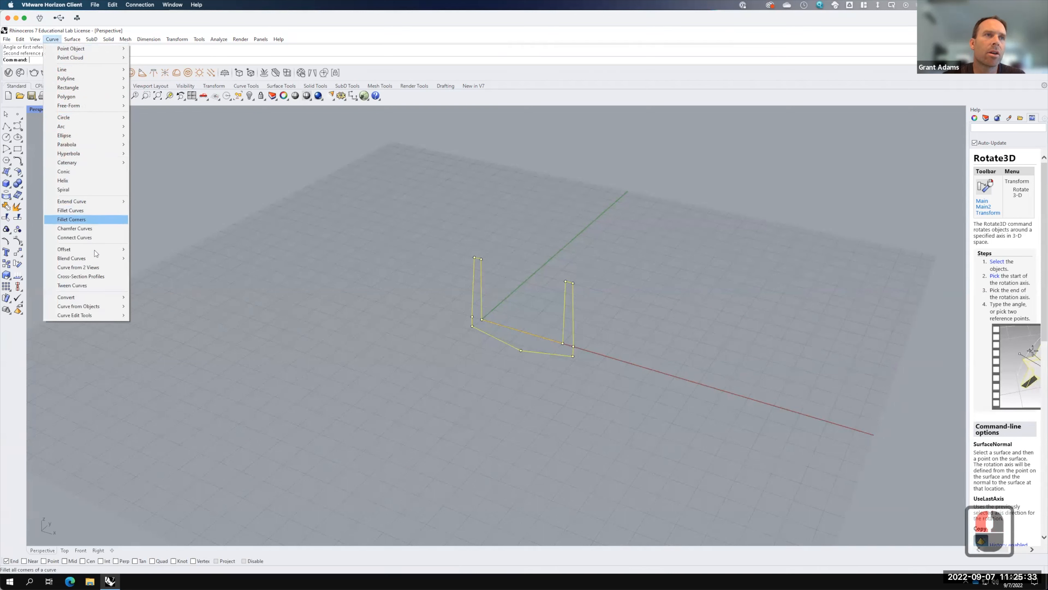
mouse_move(117, 250)
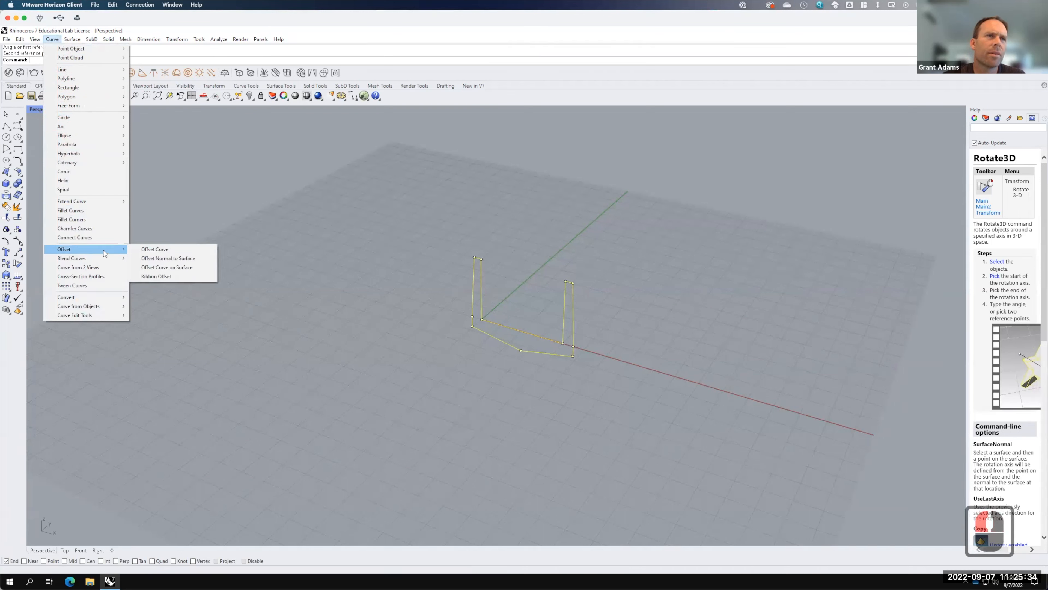
click(160, 251)
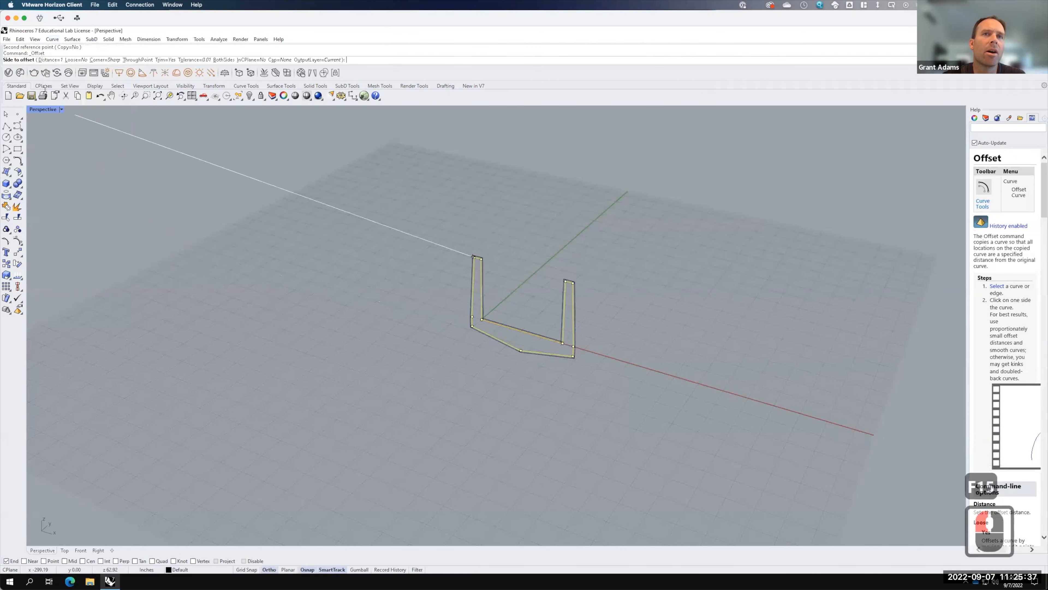
click(49, 60)
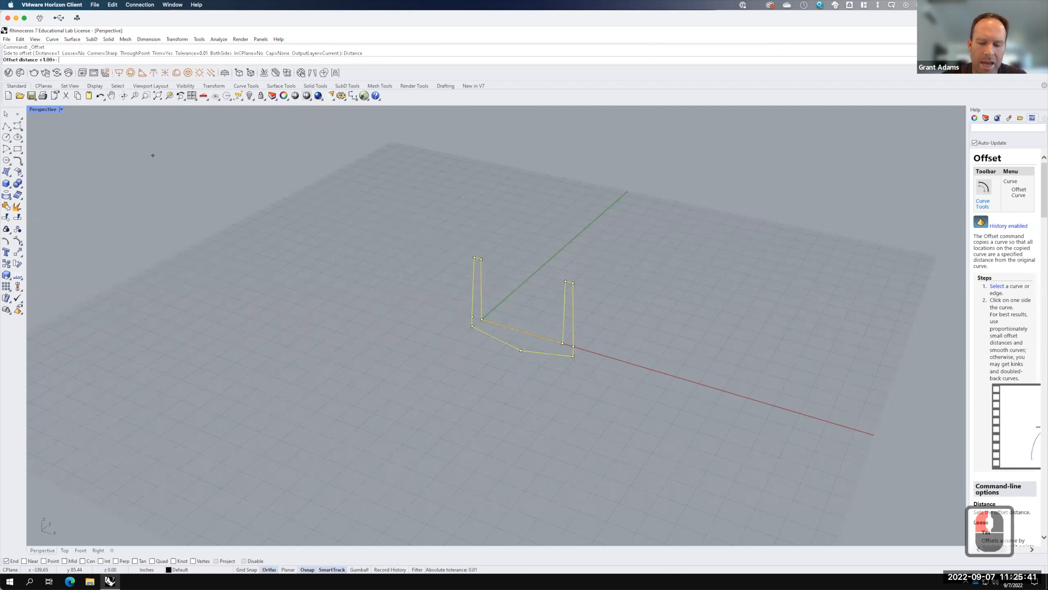
text(48)
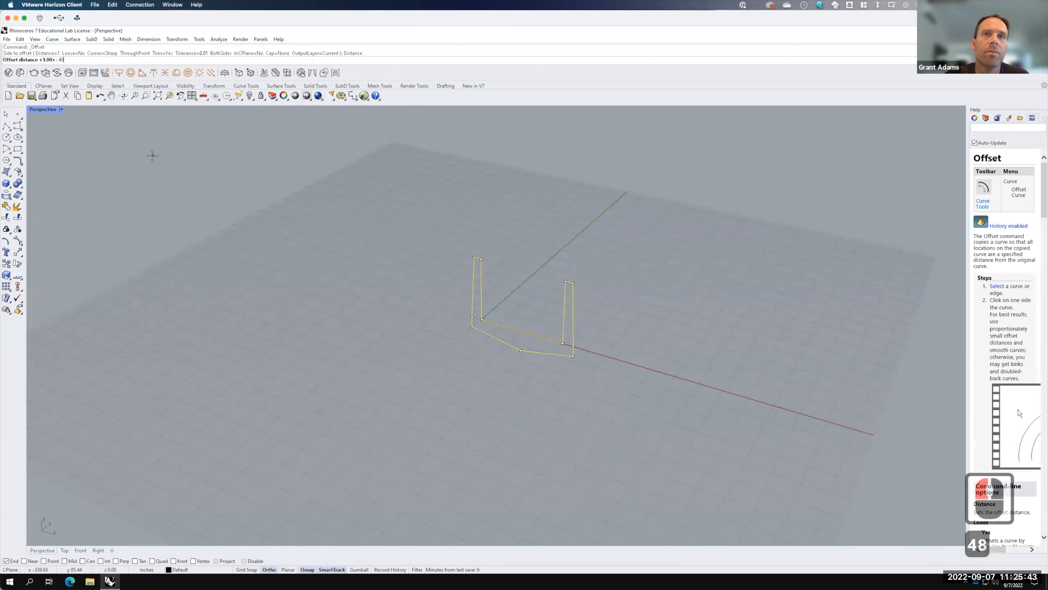
key(Return)
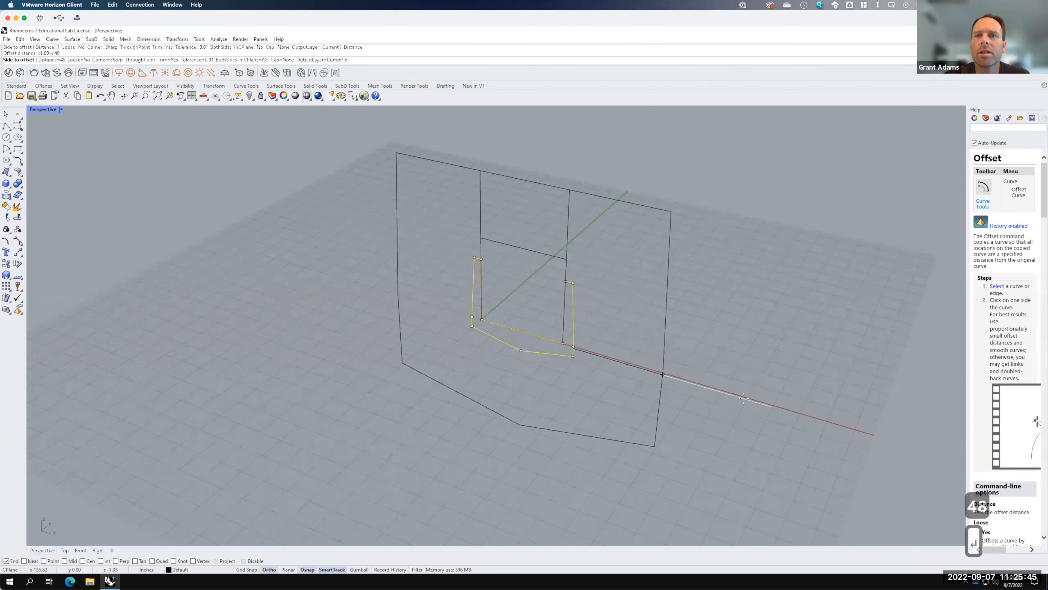
Set the offset's InCPlane option to Yes and back to No to compare the two offset previews.
mouse_move(716, 370)
right_down()
mouse_move(614, 366)
mouse_move(732, 377)
right_up()
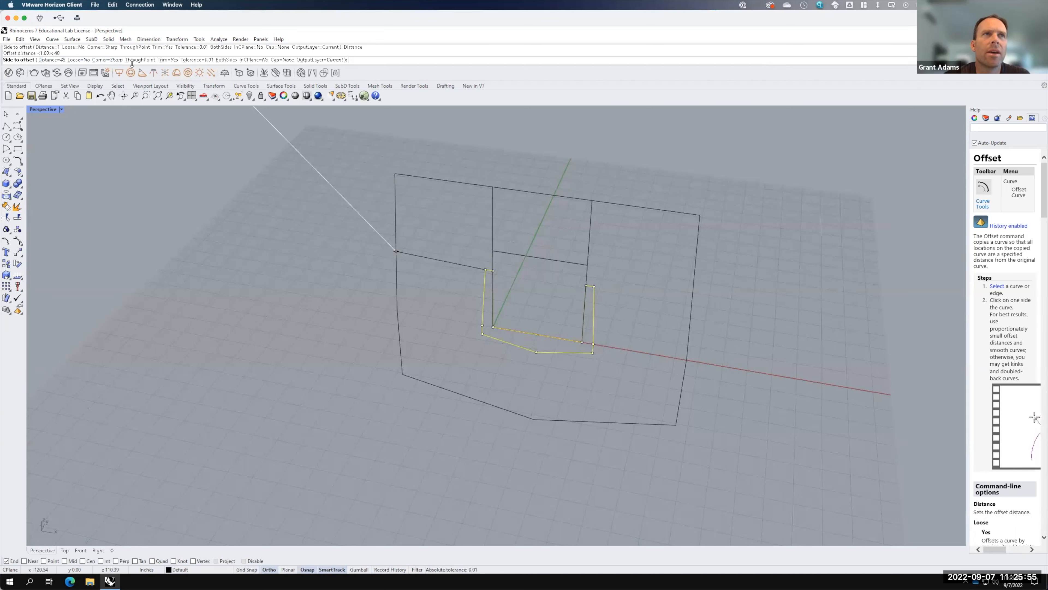
click(260, 60)
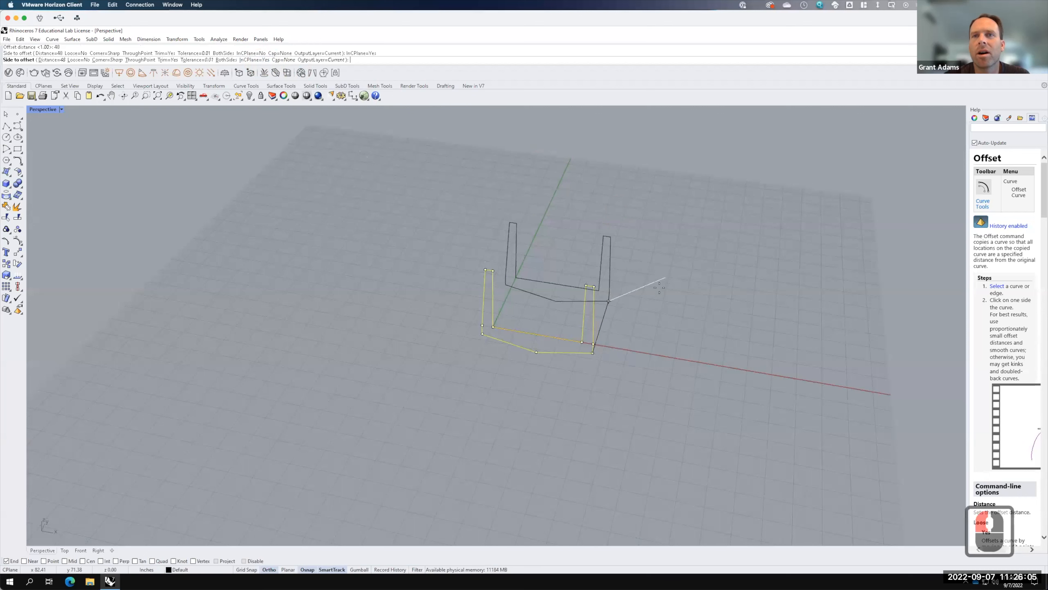
right_drag(698, 285, 662, 276)
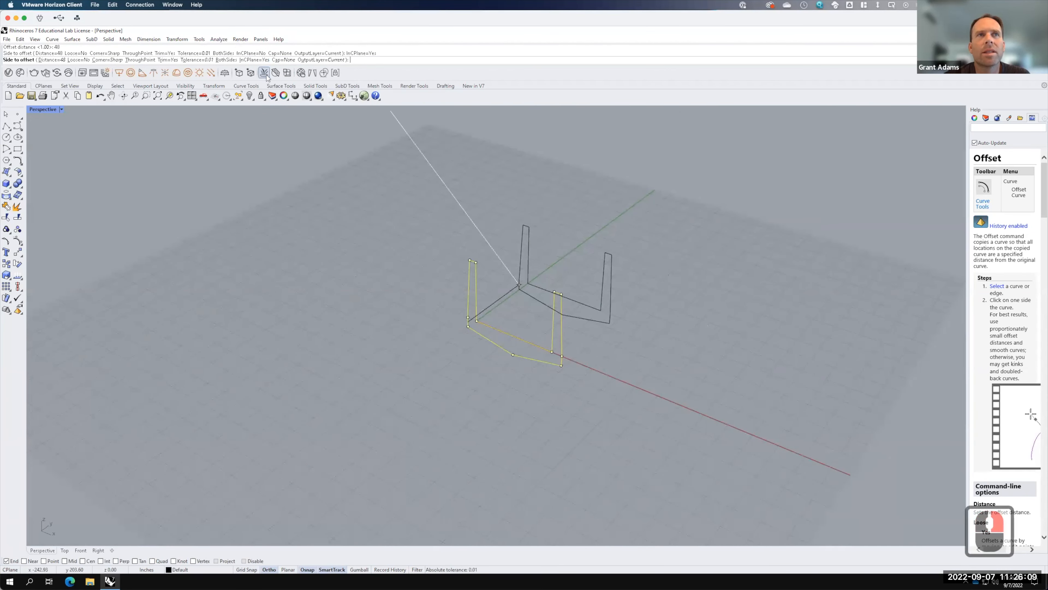
click(255, 59)
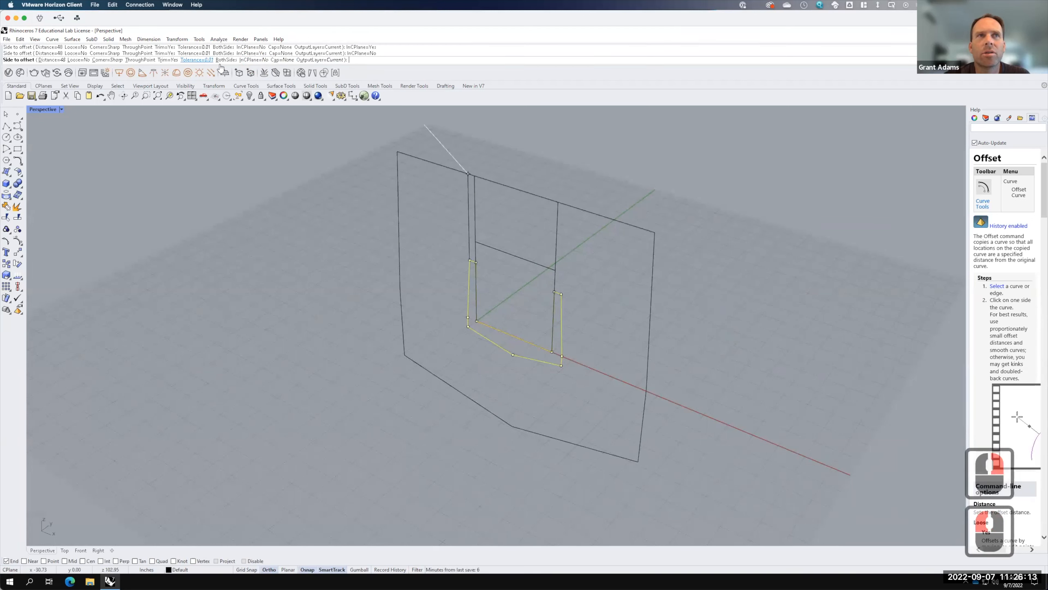
Set InCPlane to Yes and place the 48-inch offset of the upright outline along the positive Y direction.
click(255, 59)
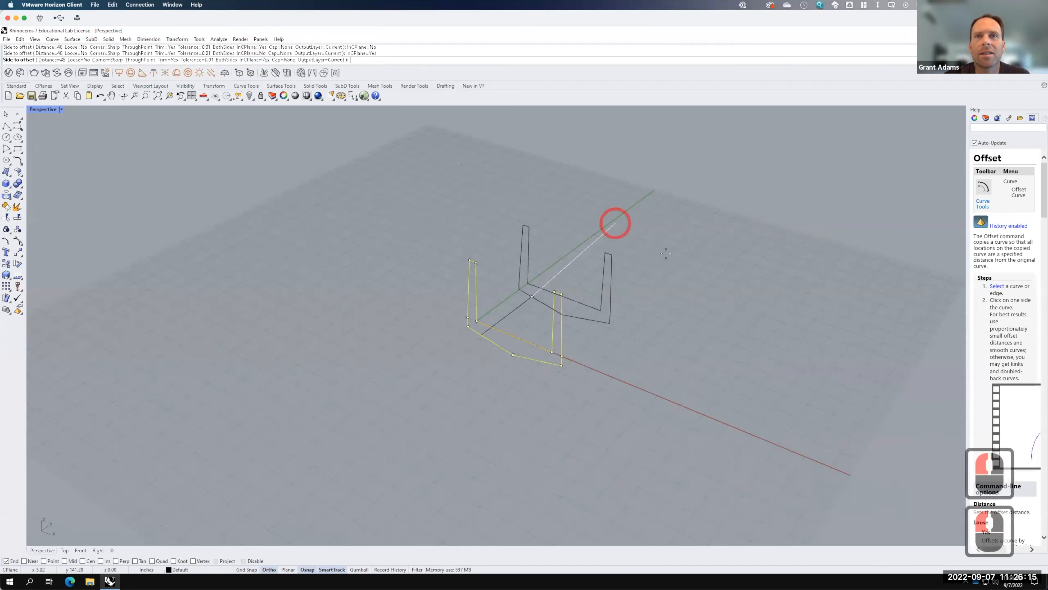
click(706, 272)
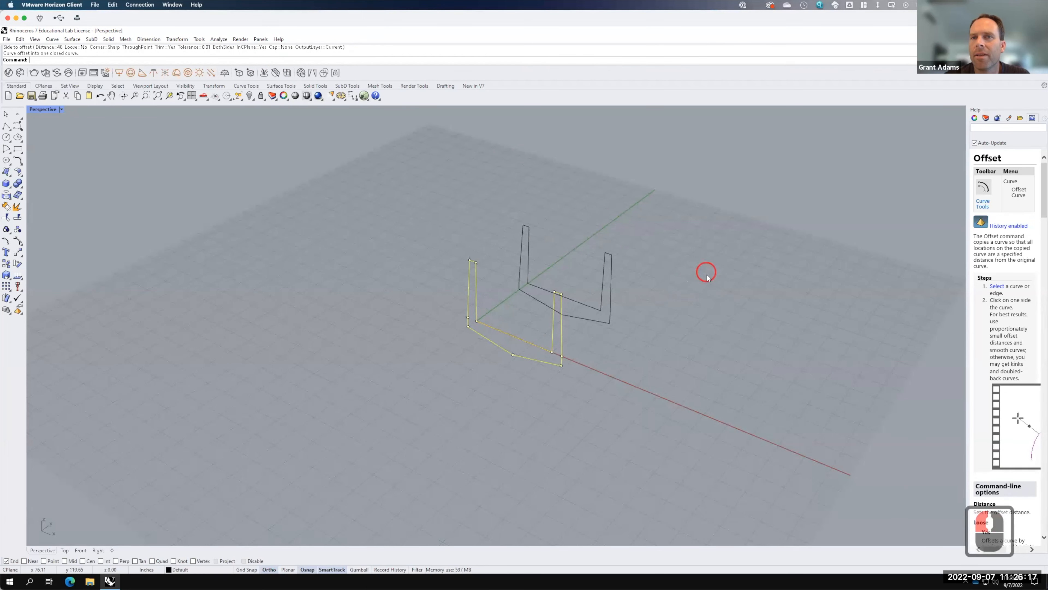
click(693, 395)
Copy both upright outlines along the X axis to a clear spot beside the original pair.
right_drag(714, 391, 669, 391)
click(657, 357)
drag(652, 406, 566, 271)
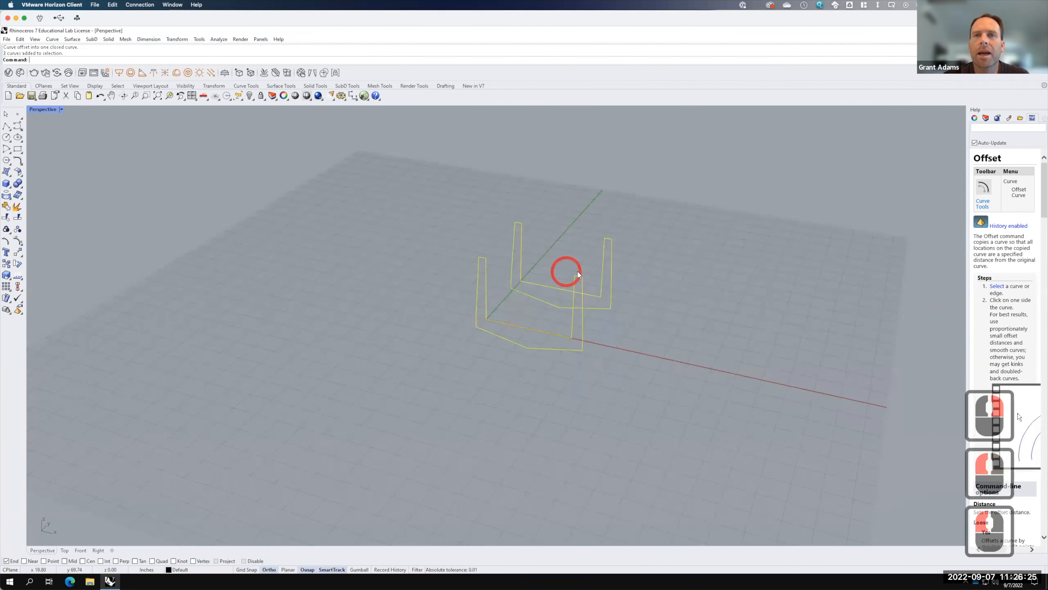
text(copy)
key(Return)
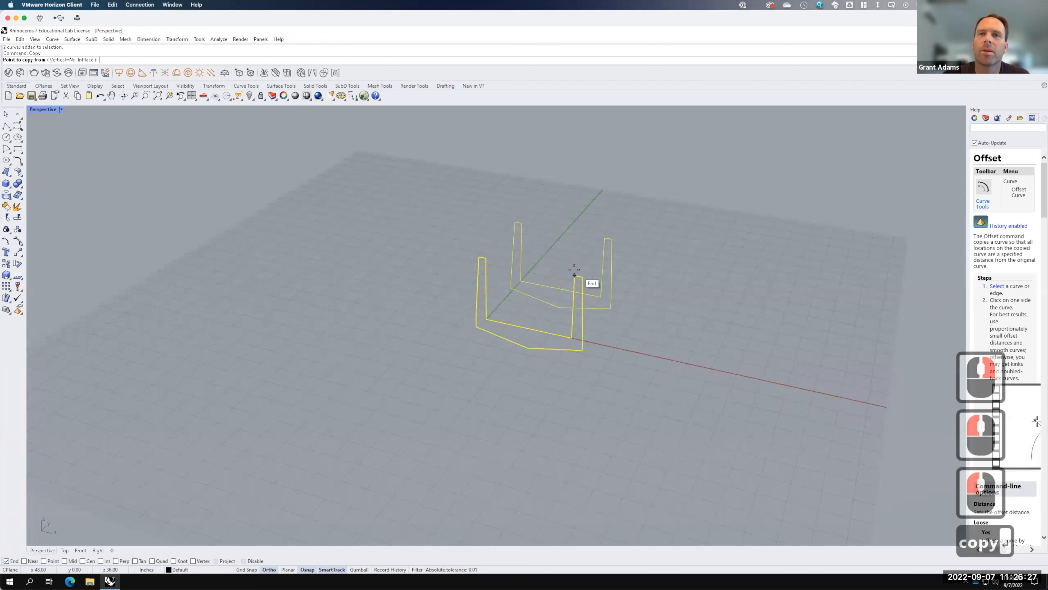
click(492, 355)
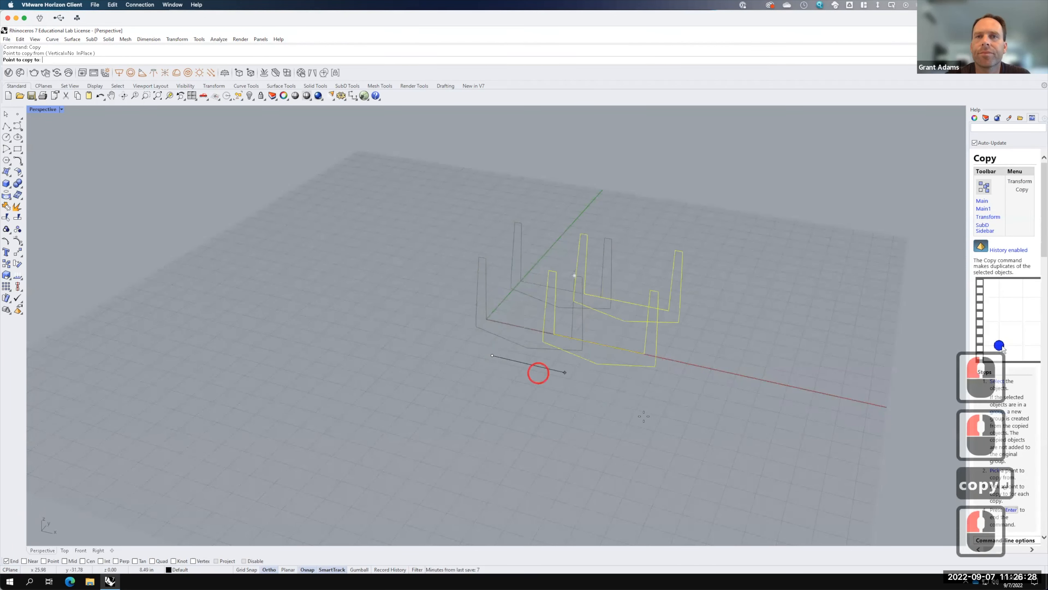
click(684, 435)
key(Escape)
key(Escape)
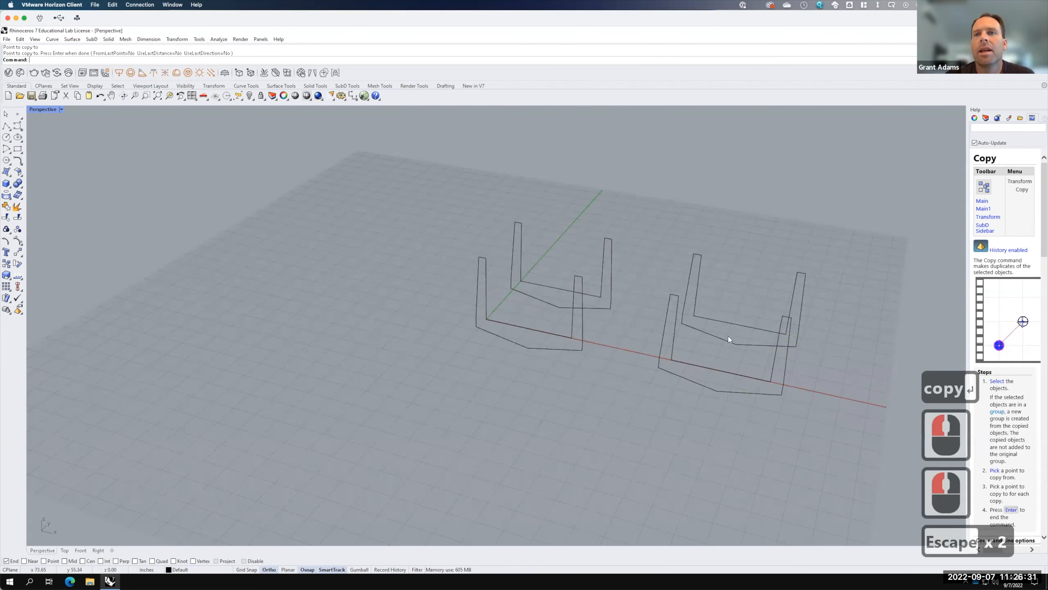
Explode the two copied outlines into separate line segments.
drag(751, 419, 710, 318)
text(explo)
key(Return)
click(685, 336)
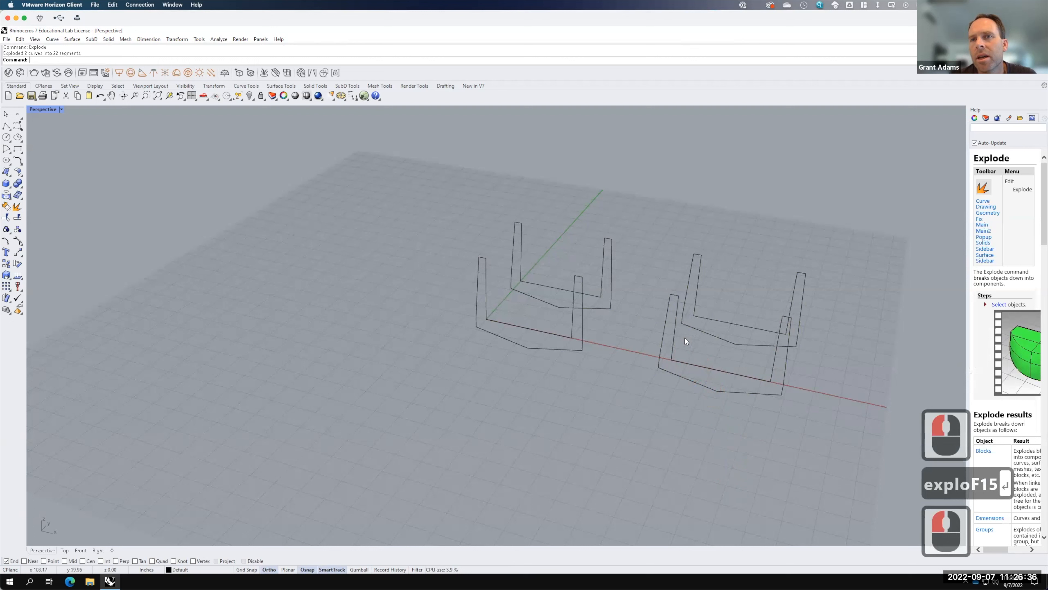
Loft a surface between the inner vertical lines of the exploded outlines' railing nearest the origin, using Normal style without simplification.
click(676, 322)
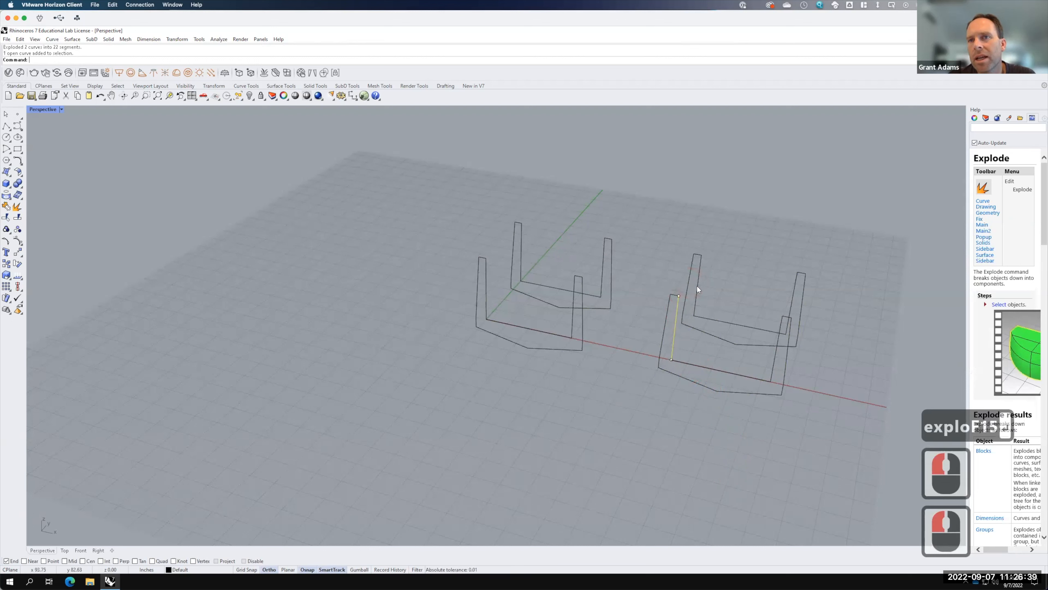
click(697, 285)
click(674, 330)
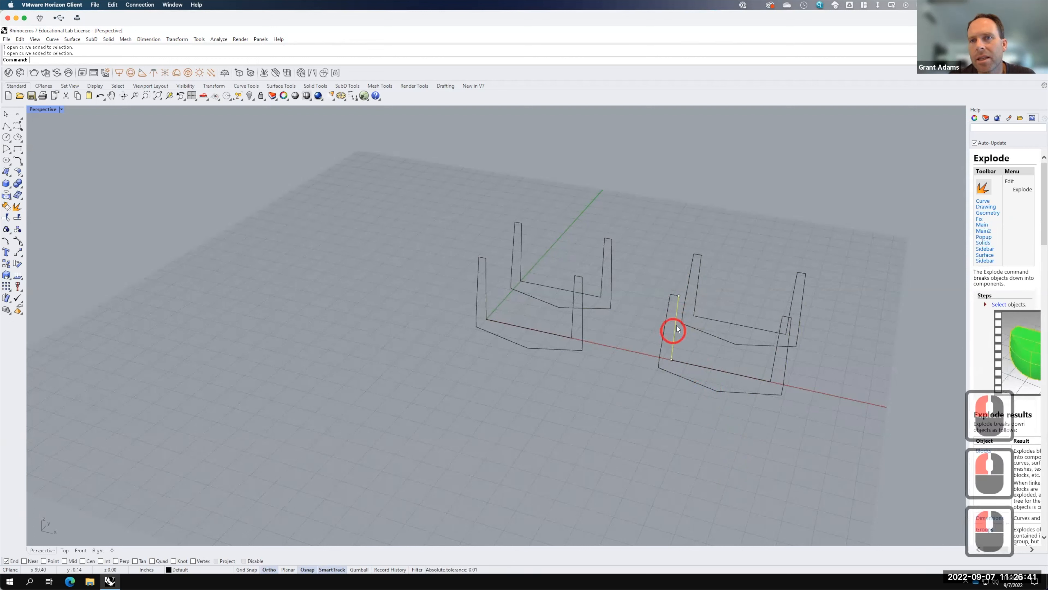
shift+click(699, 273)
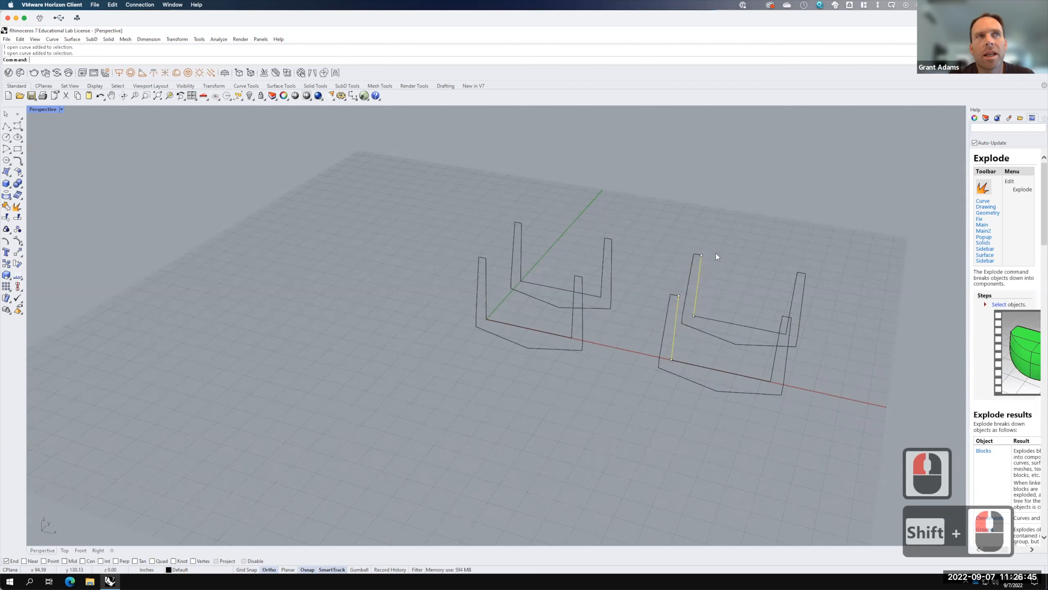
click(73, 39)
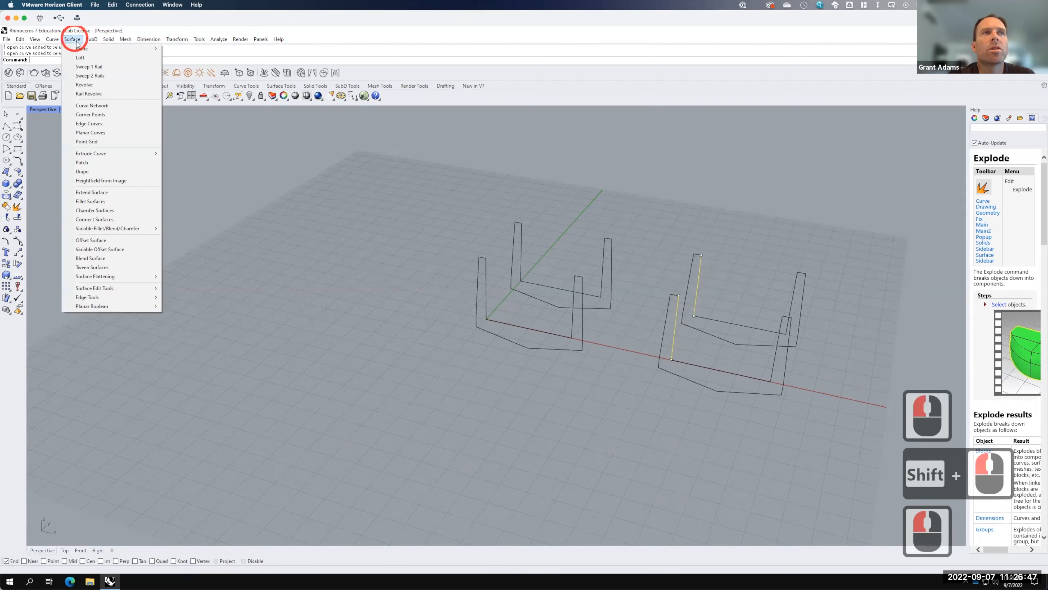
click(82, 57)
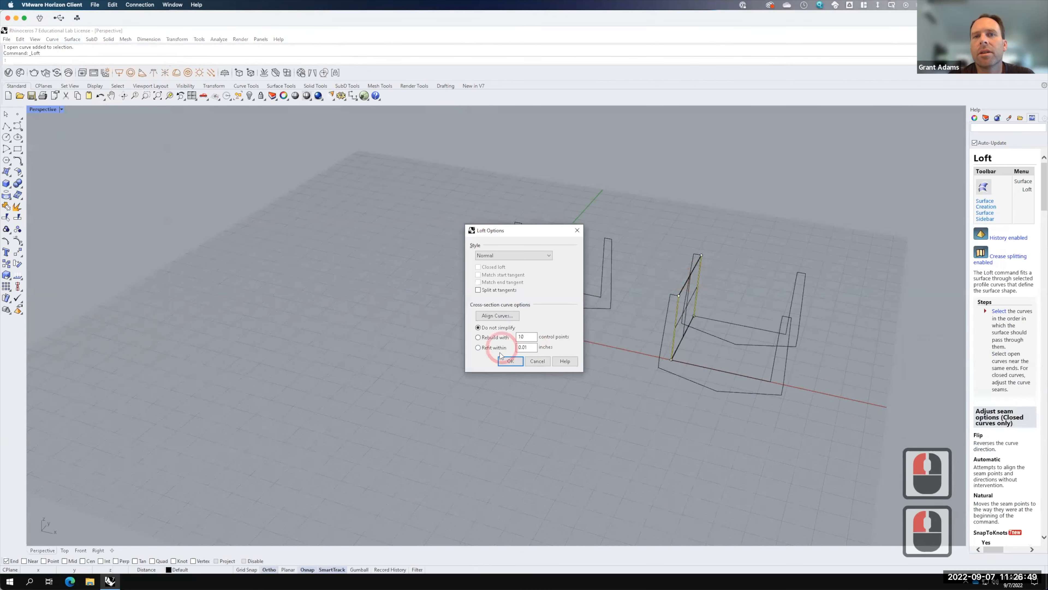
click(511, 361)
Set the Perspective viewport's display mode to Shaded.
right_drag(808, 381, 802, 379)
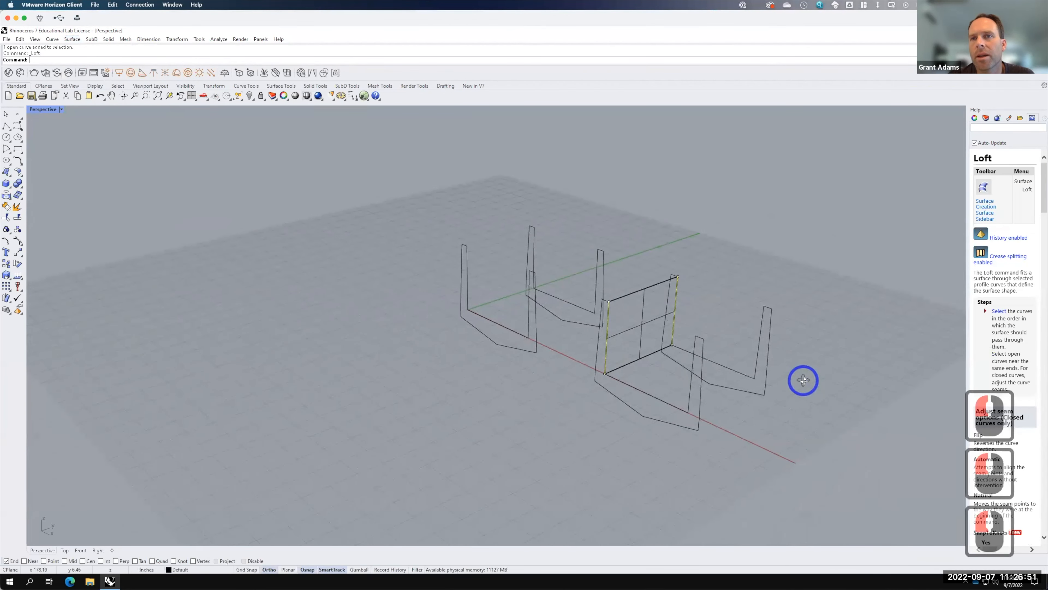
click(62, 109)
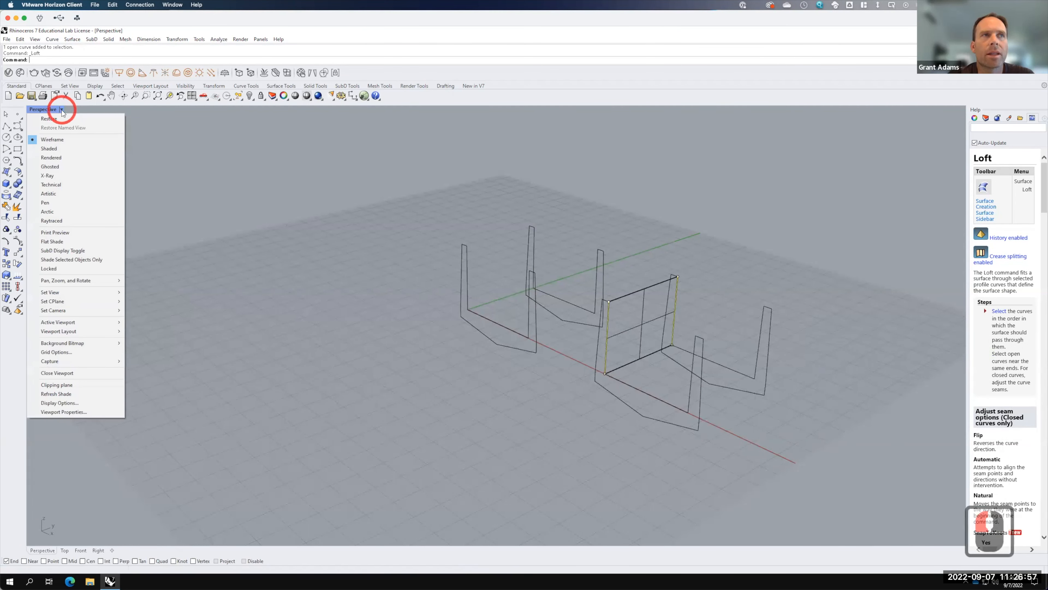
click(49, 149)
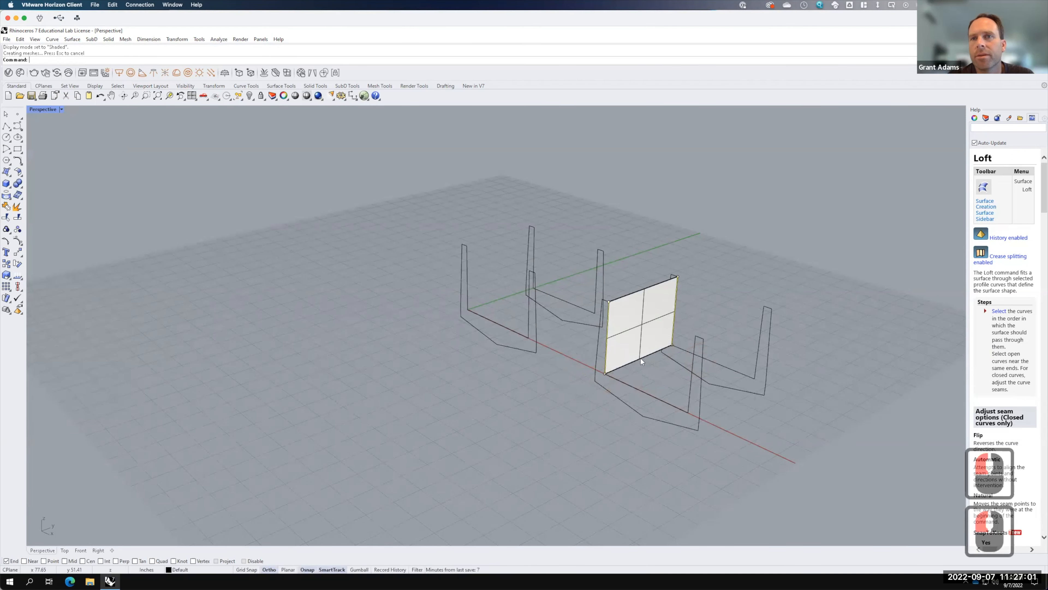
mouse_move(656, 404)
right_down()
mouse_move(709, 403)
mouse_move(592, 405)
mouse_move(659, 417)
right_up()
click(659, 415)
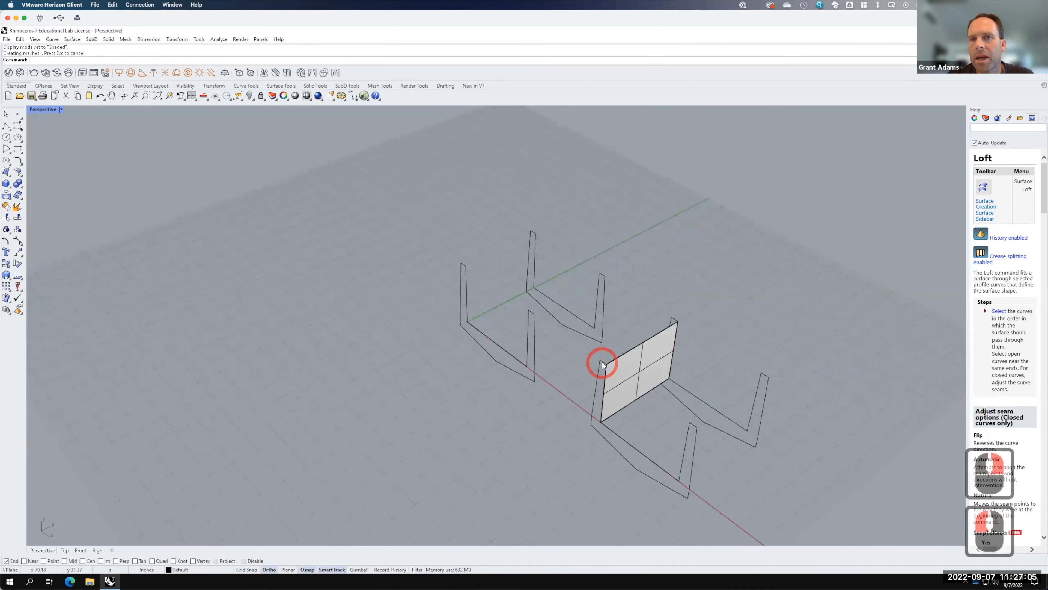
Loft a surface between the two short top edges of the same railing, using Normal style without simplification.
click(603, 363)
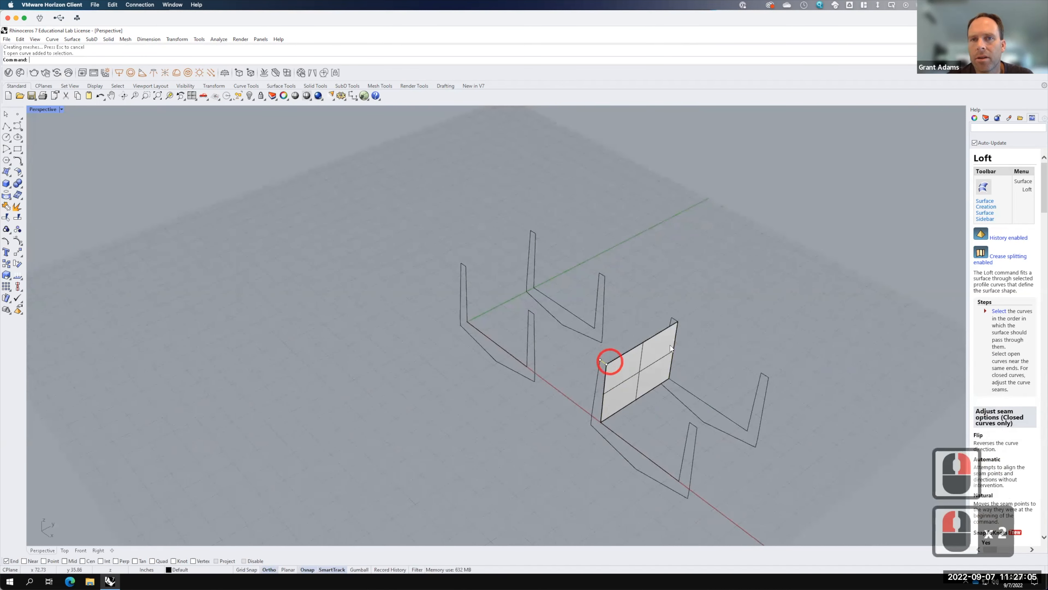
shift+click(676, 321)
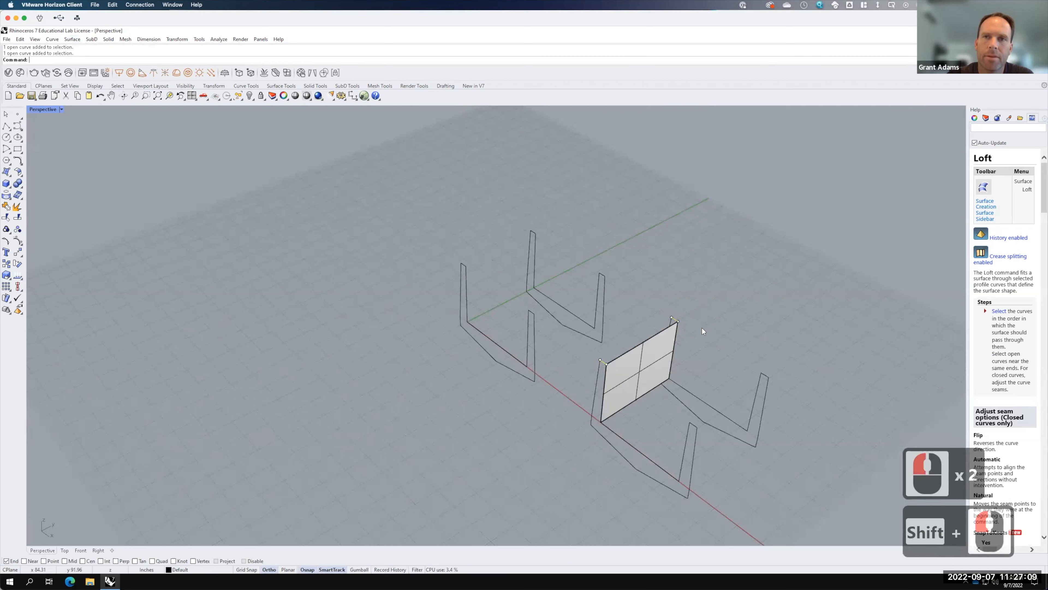
text(loft)
key(Return)
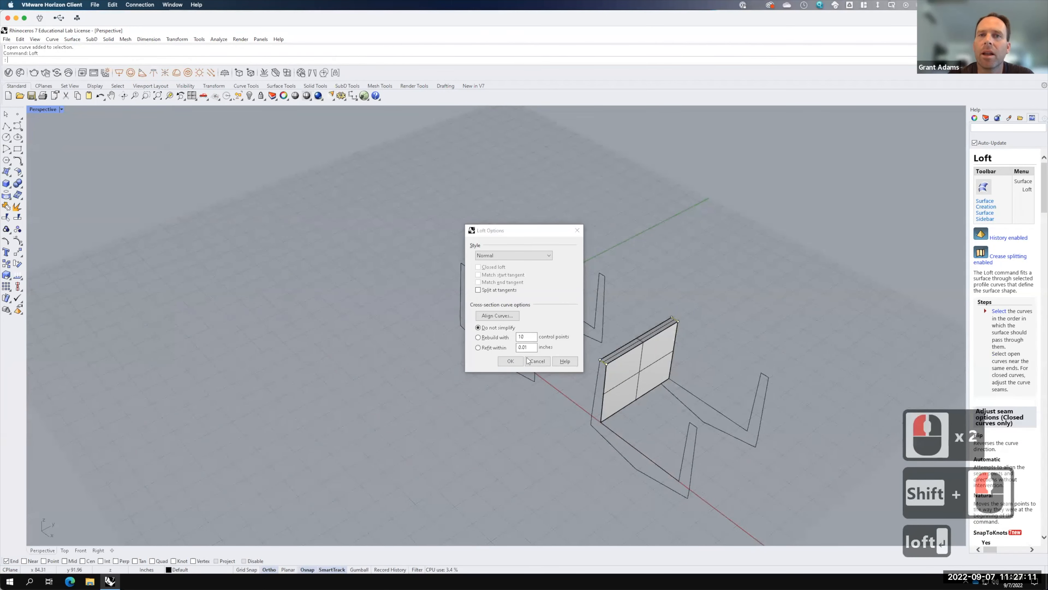
click(511, 361)
Loft the railing's outer face between the long outer edges of the two exploded outlines, using Normal style without simplification.
right_drag(555, 417, 625, 422)
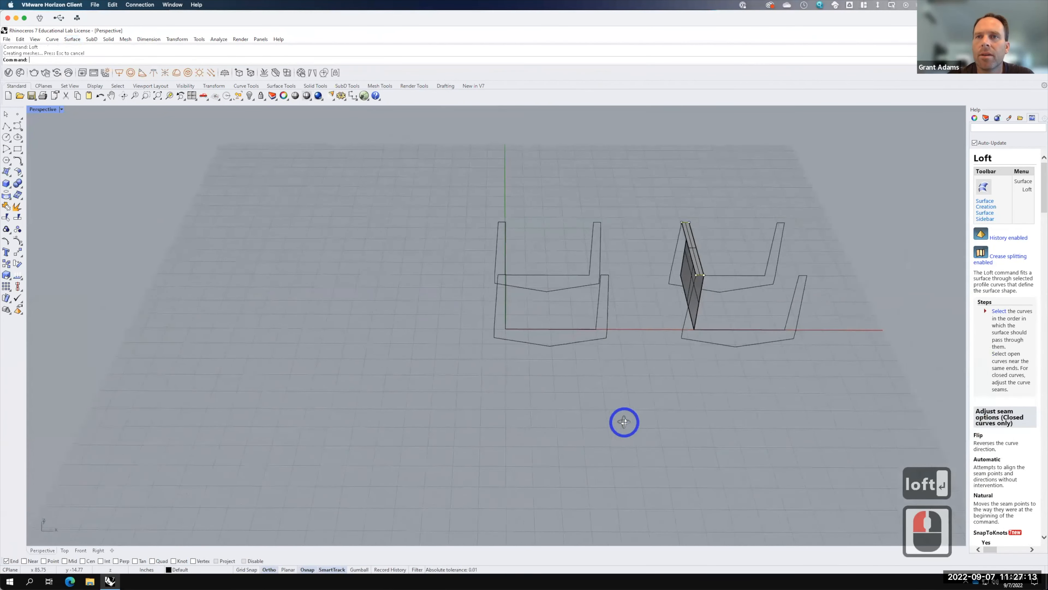
click(676, 255)
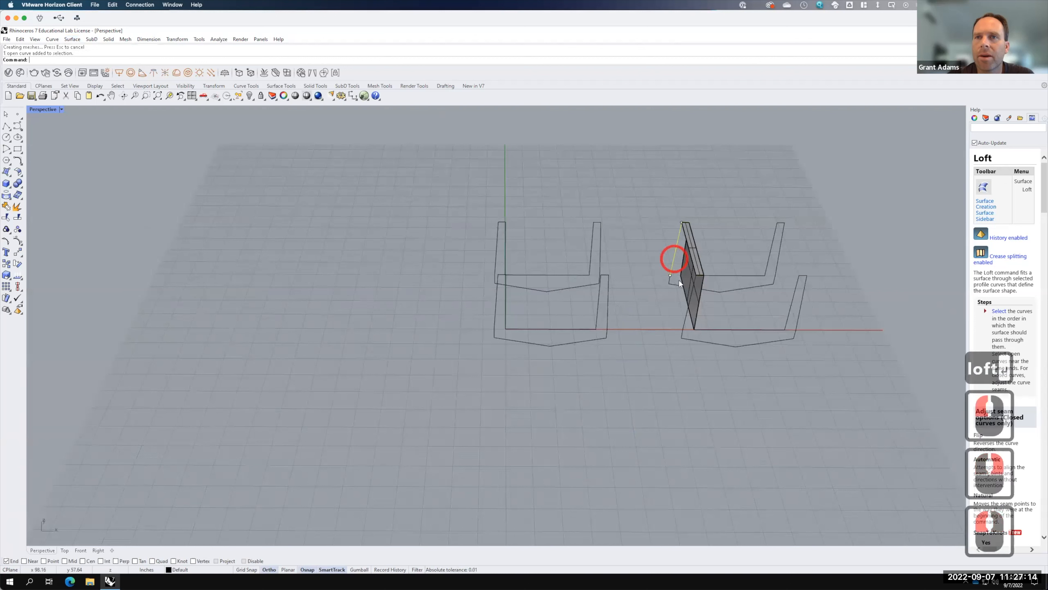
shift+click(686, 315)
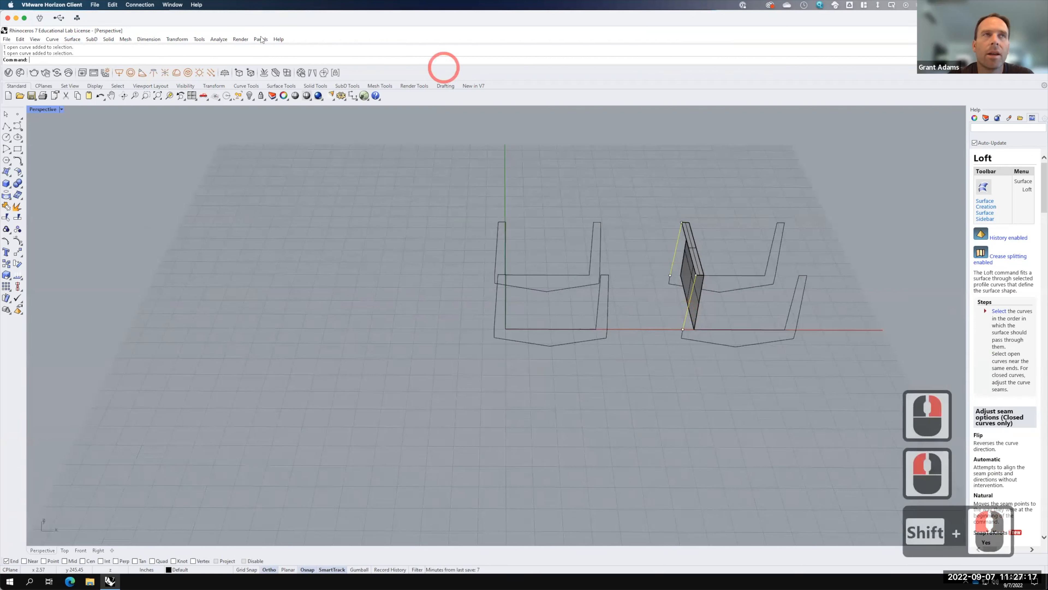
click(78, 40)
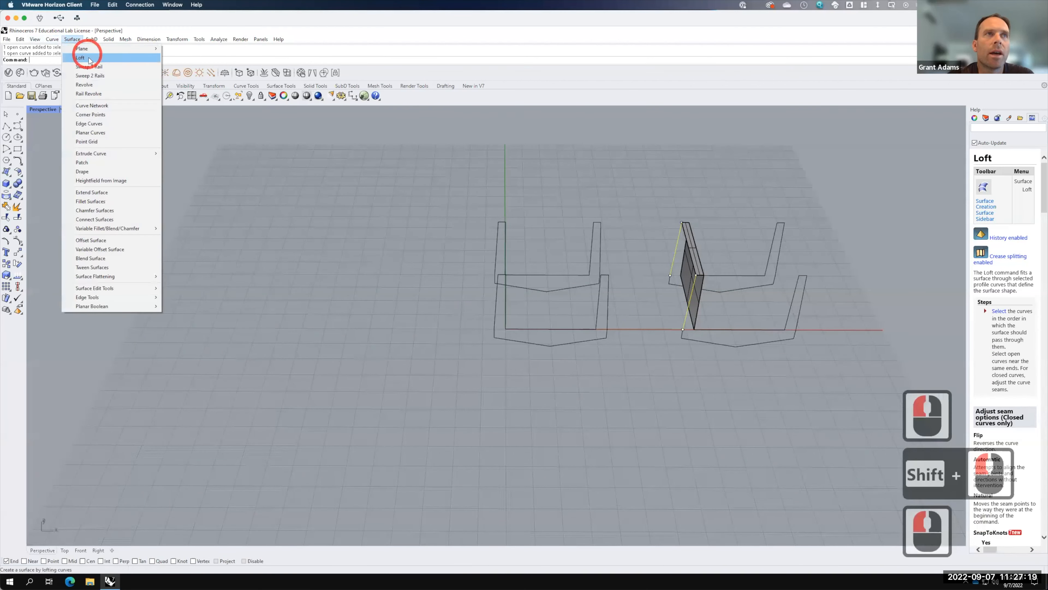
click(85, 57)
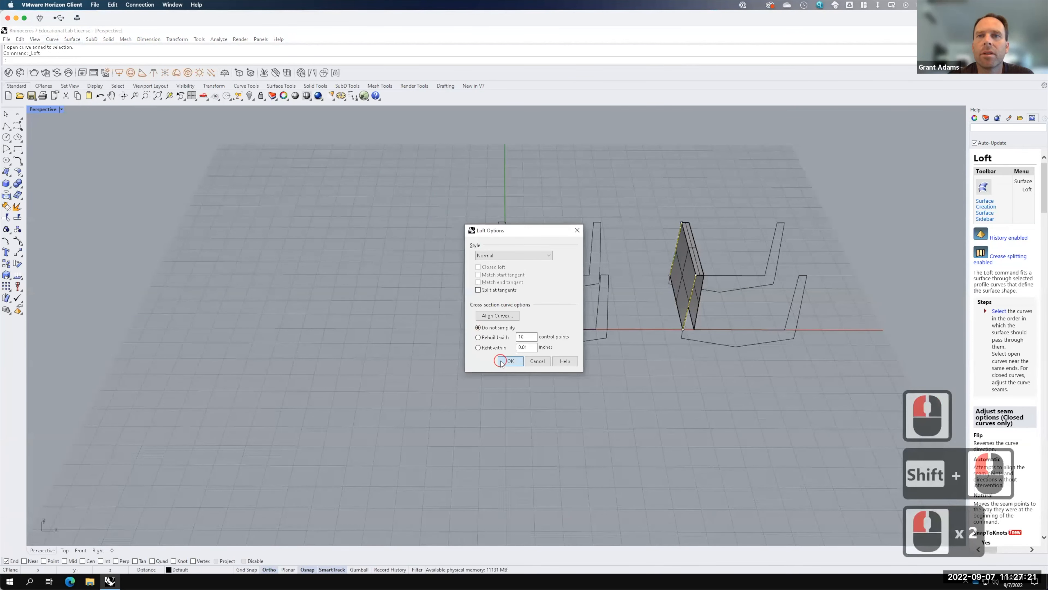
click(511, 360)
Try to loft the short vertical edges below the railing's outer face and the adjoining sloped underside edges all together.
right_drag(722, 382, 646, 243)
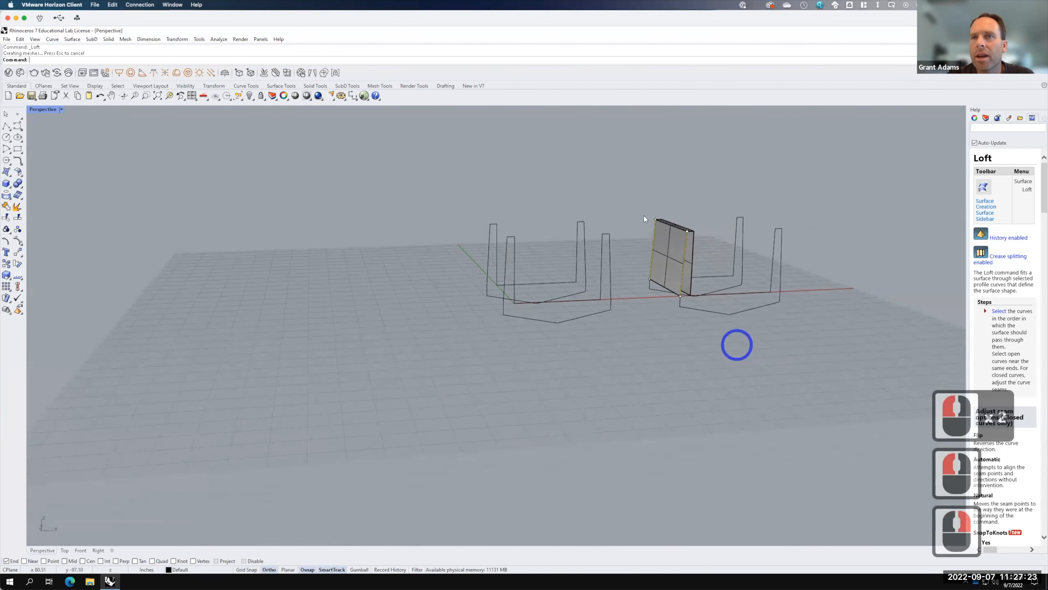
scroll(650, 326, up, 4)
click(588, 295)
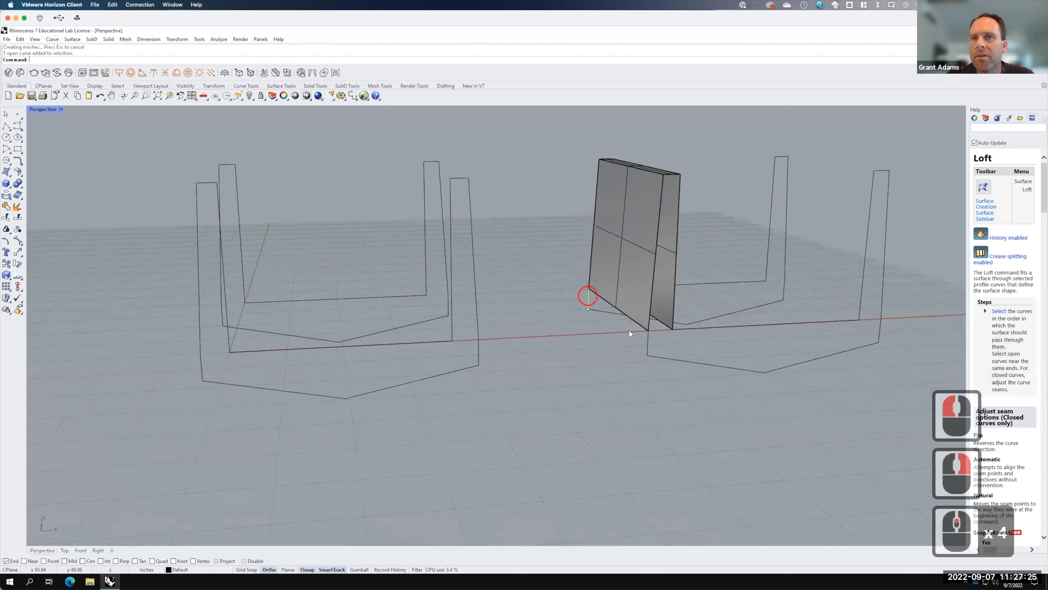
click(646, 340)
shift+click(647, 343)
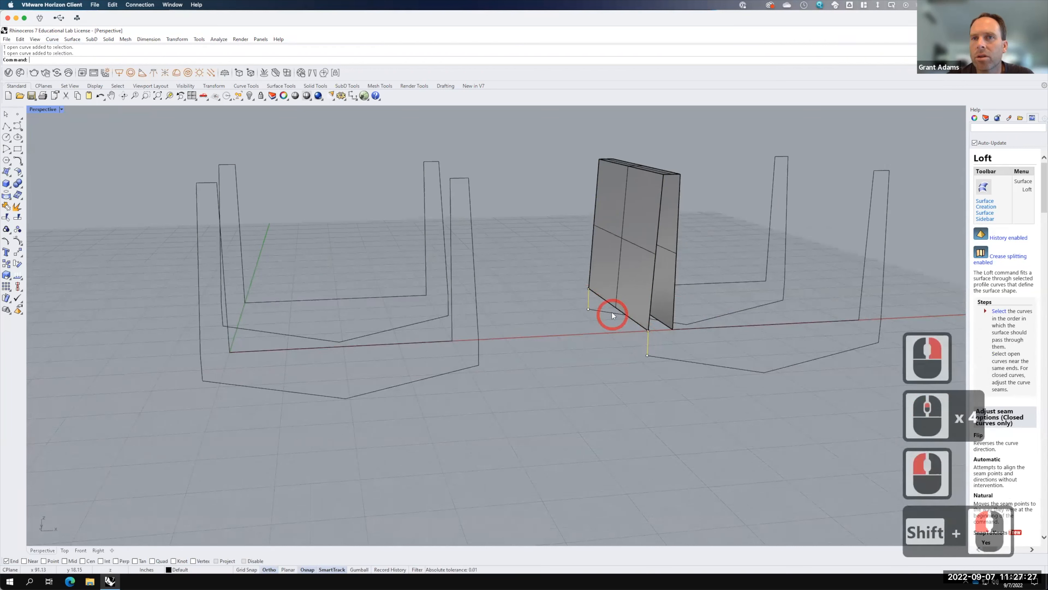
shift+click(612, 313)
shift+click(685, 360)
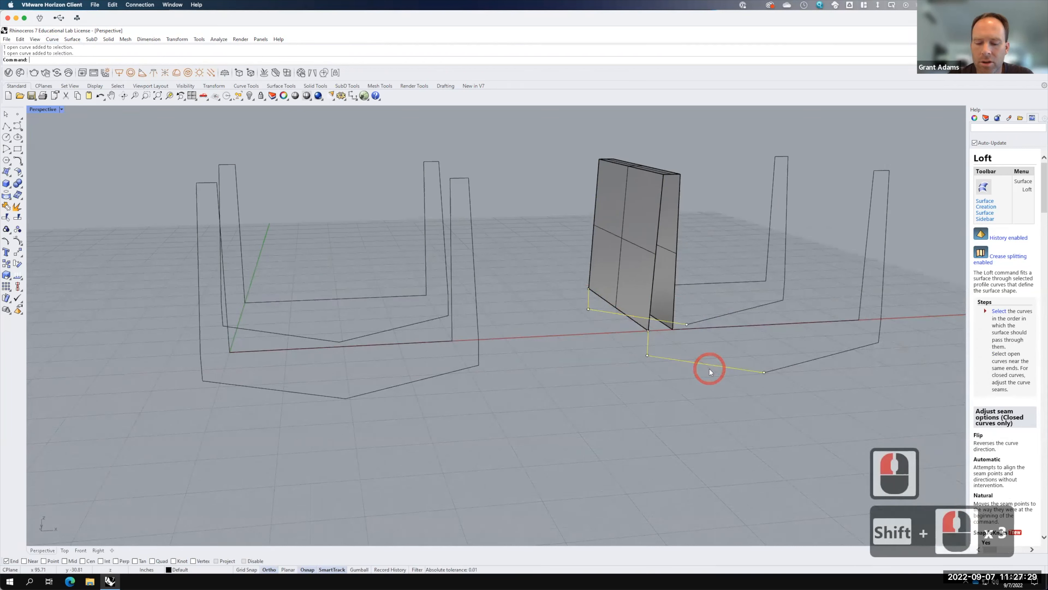
text(lfot)
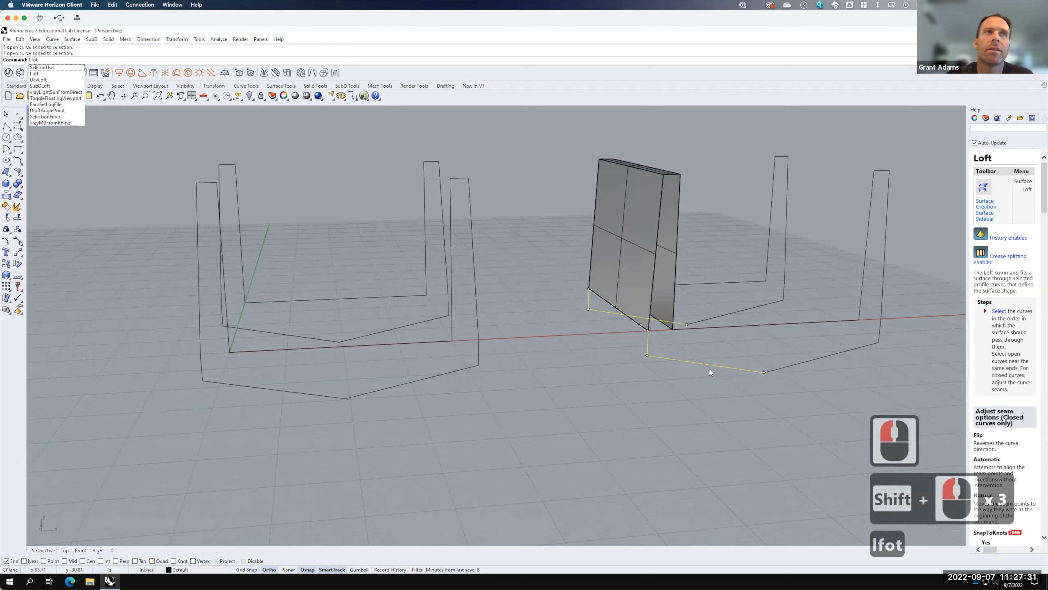
key(BackSpace)
key(BackSpace)
key(BackSpace)
text(oft)
key(Return)
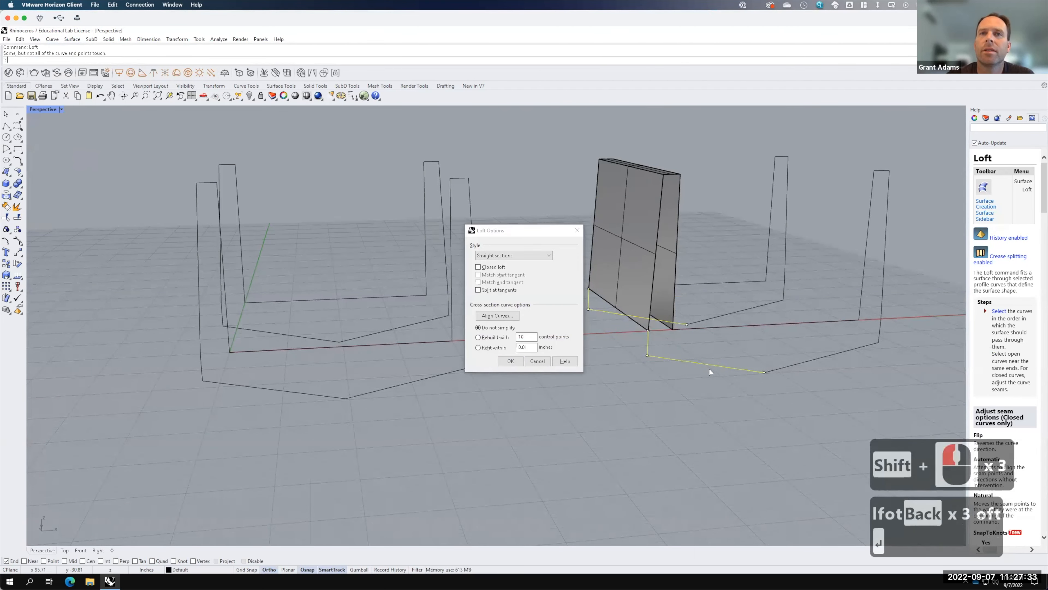
click(511, 362)
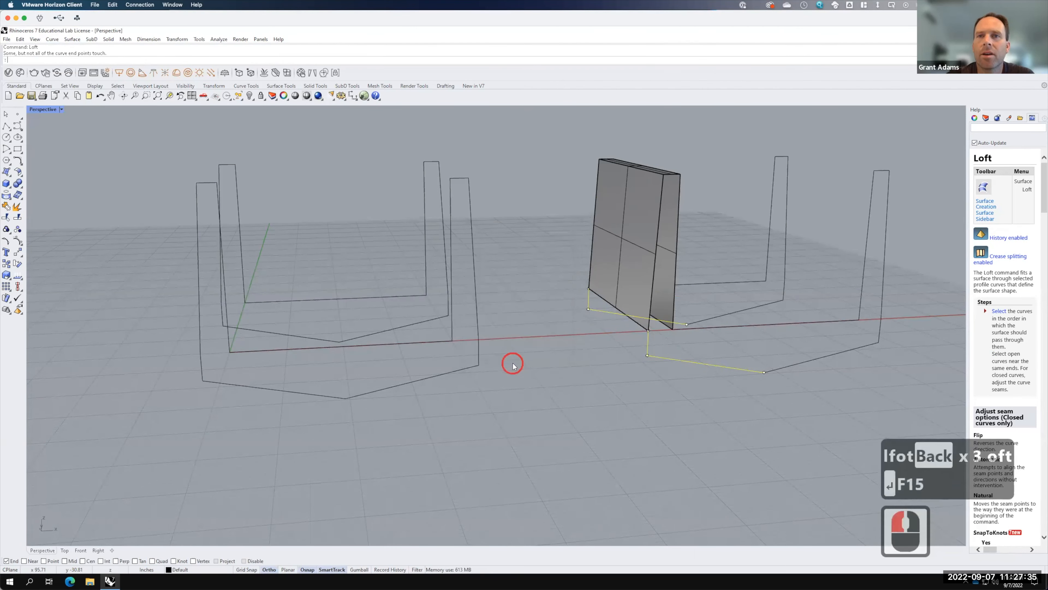
Loft a surface between only the two short vertical edges below the railing's outer face, using Normal style without simplification.
right_drag(729, 372, 618, 412)
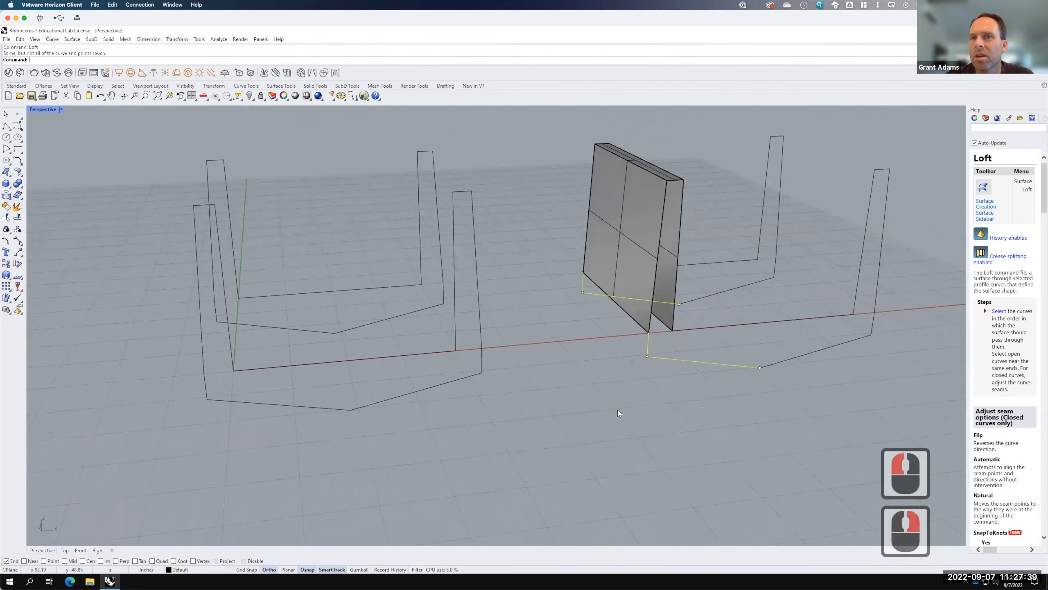
click(628, 343)
click(580, 285)
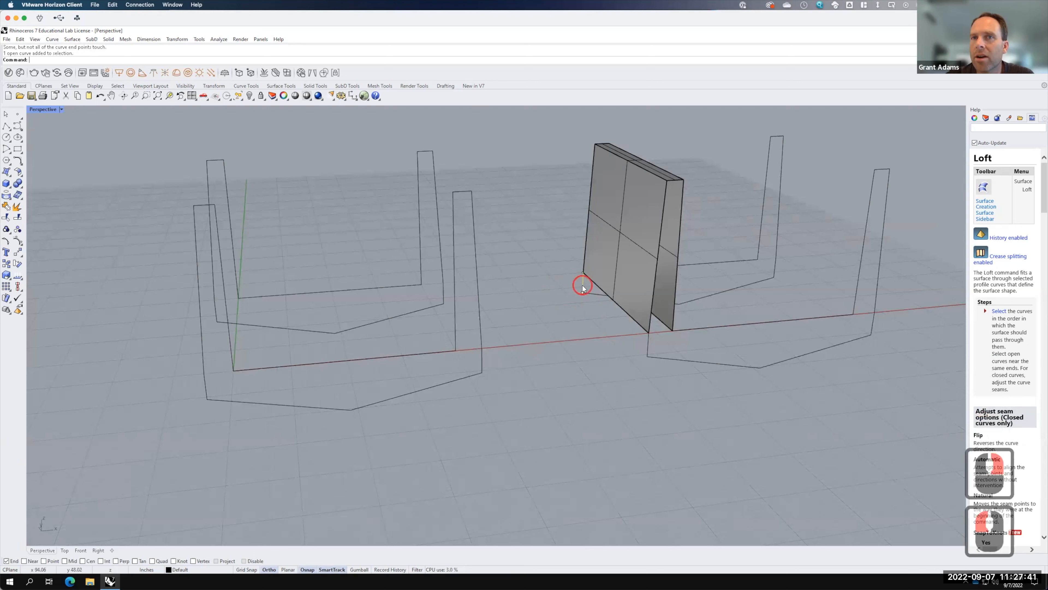
right_click(648, 355)
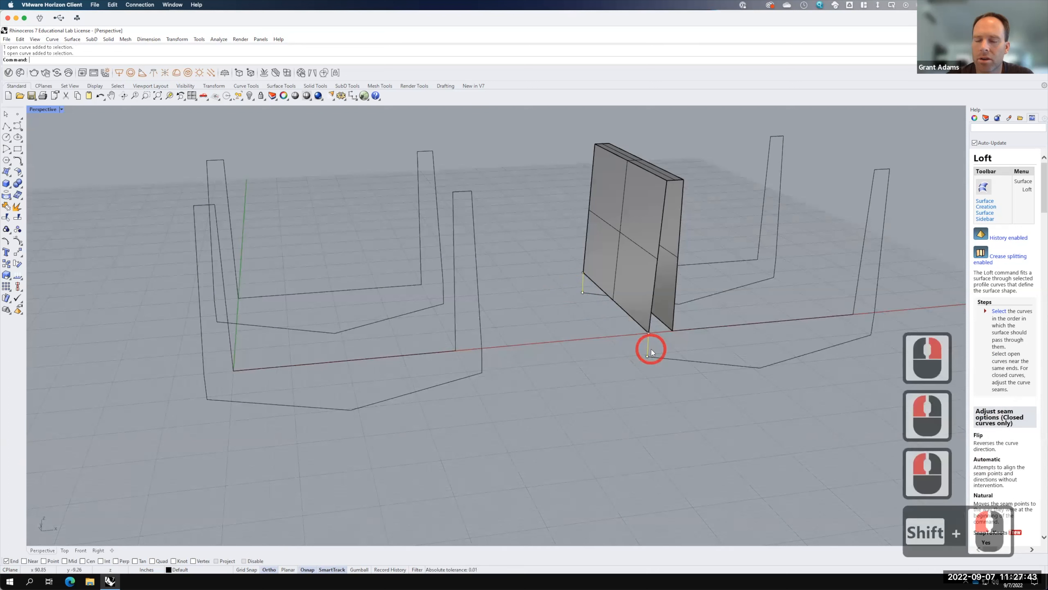
text(loft)
key(Return)
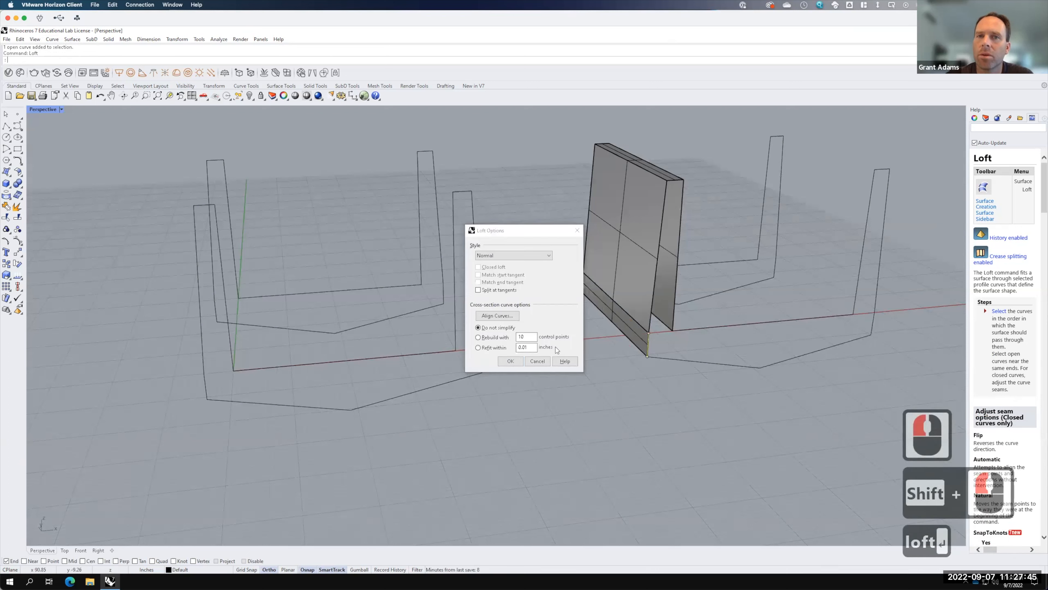
click(511, 361)
Loft between the two closed outlines near the origin with default seam points and Normal style, and undo that loft.
scroll(735, 327, down, 2)
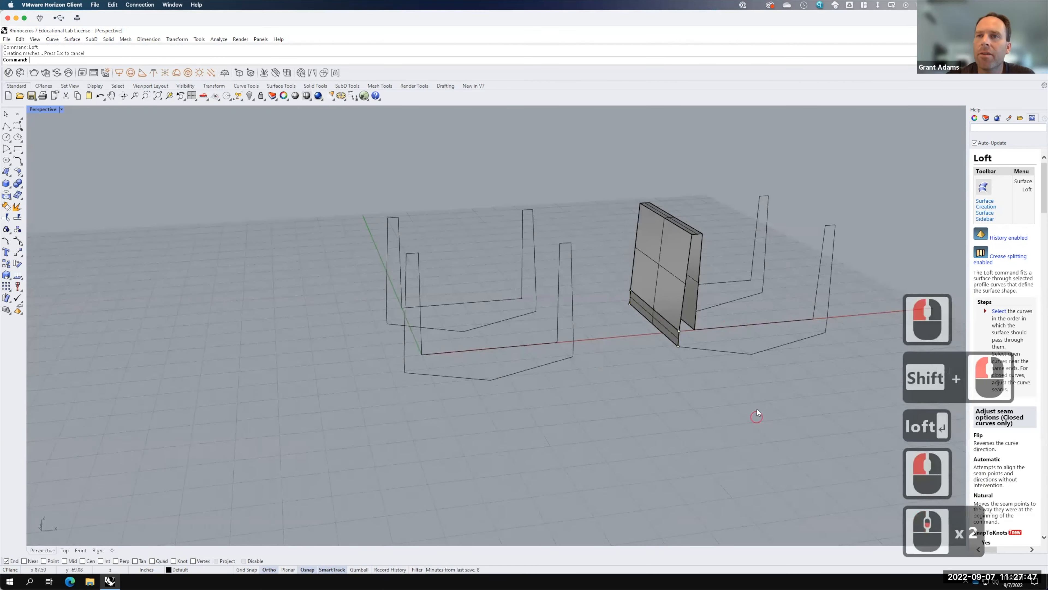
click(713, 327)
click(707, 328)
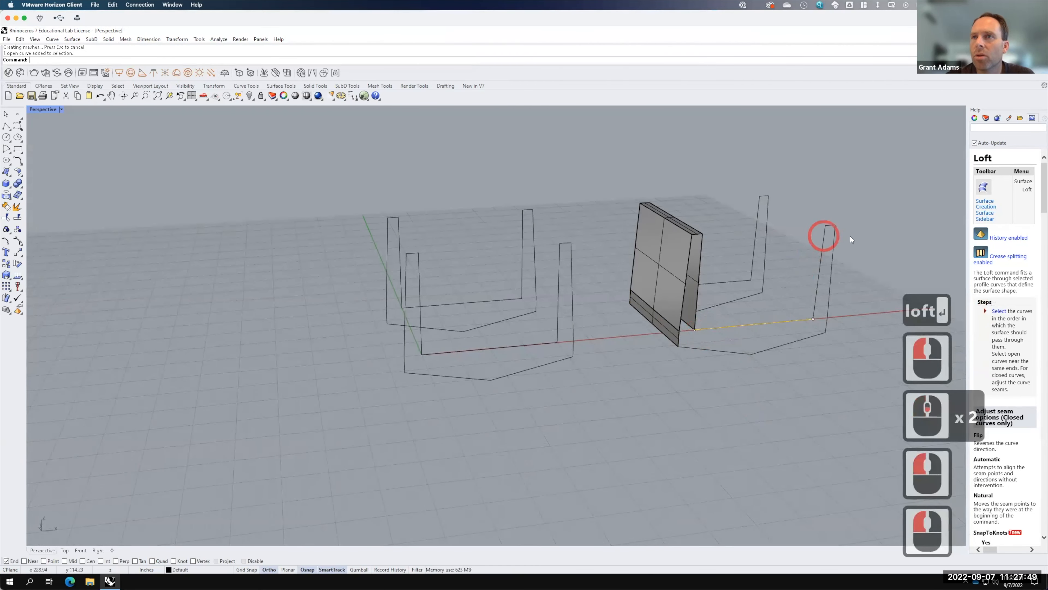
click(497, 347)
click(477, 302)
click(552, 374)
drag(555, 424, 445, 283)
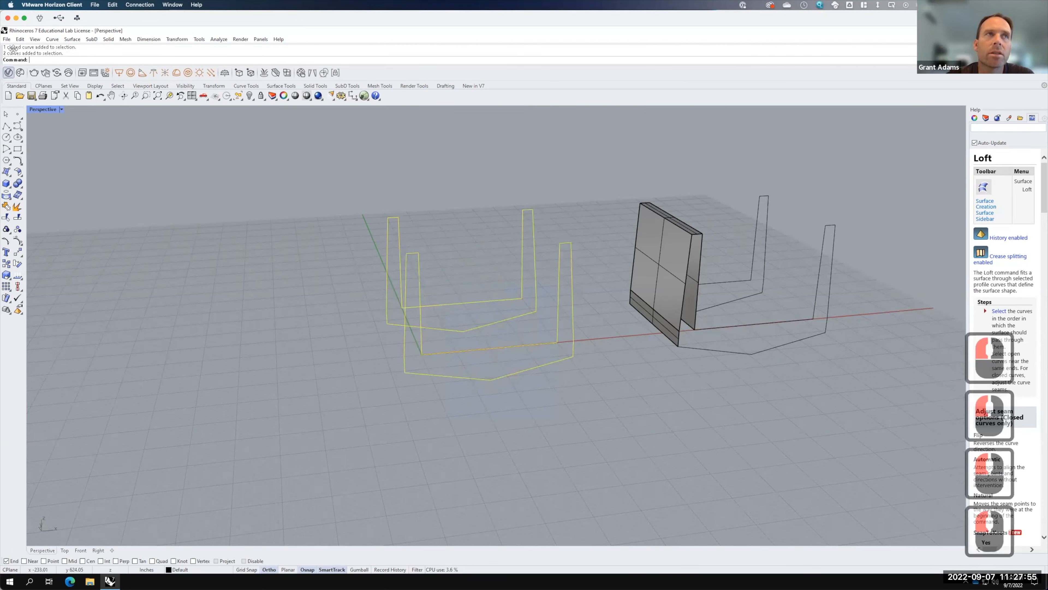
click(72, 38)
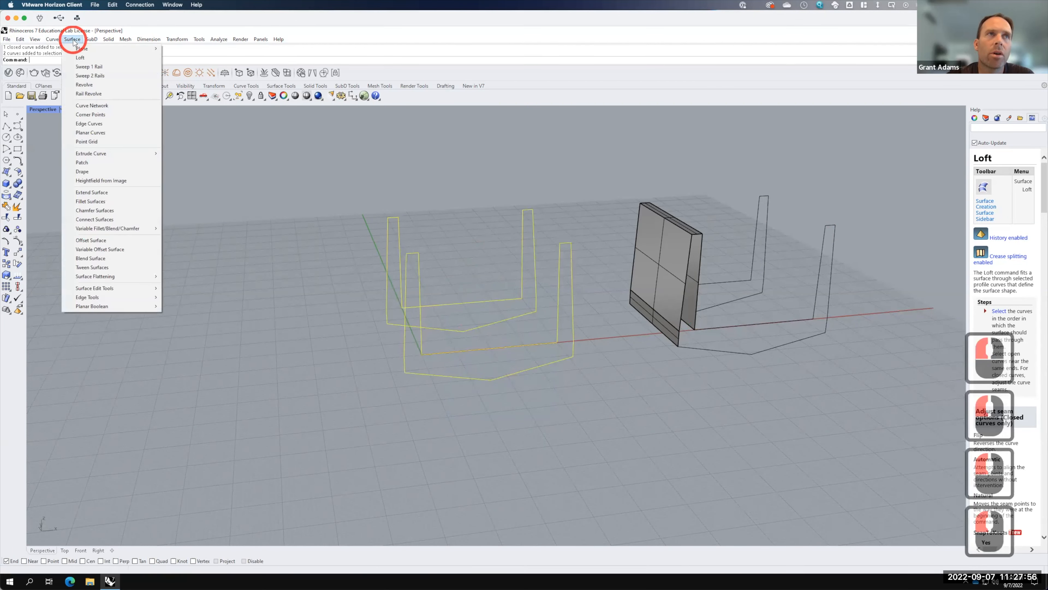
click(78, 57)
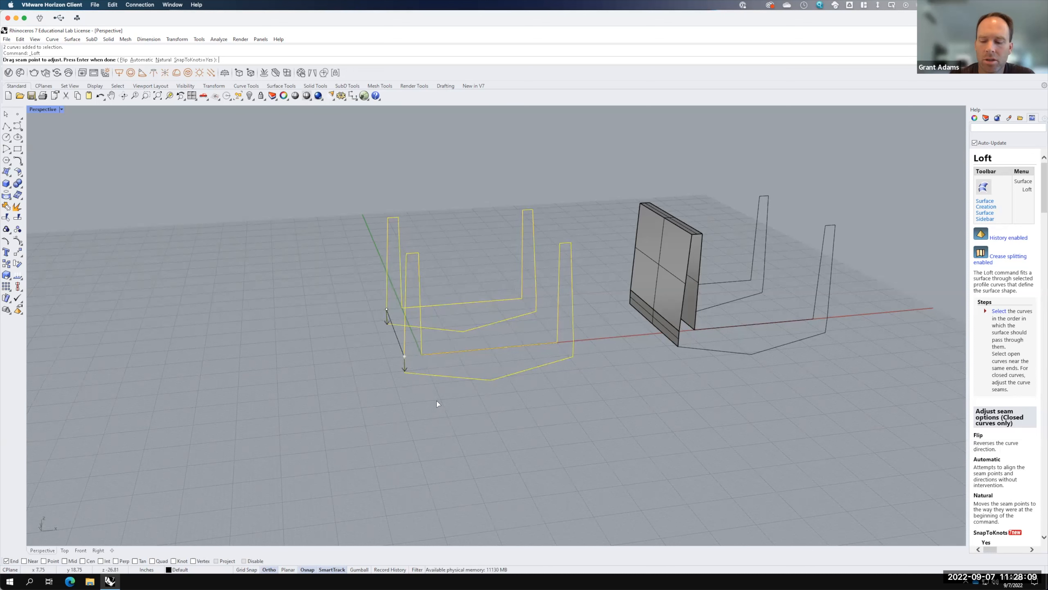
key(Return)
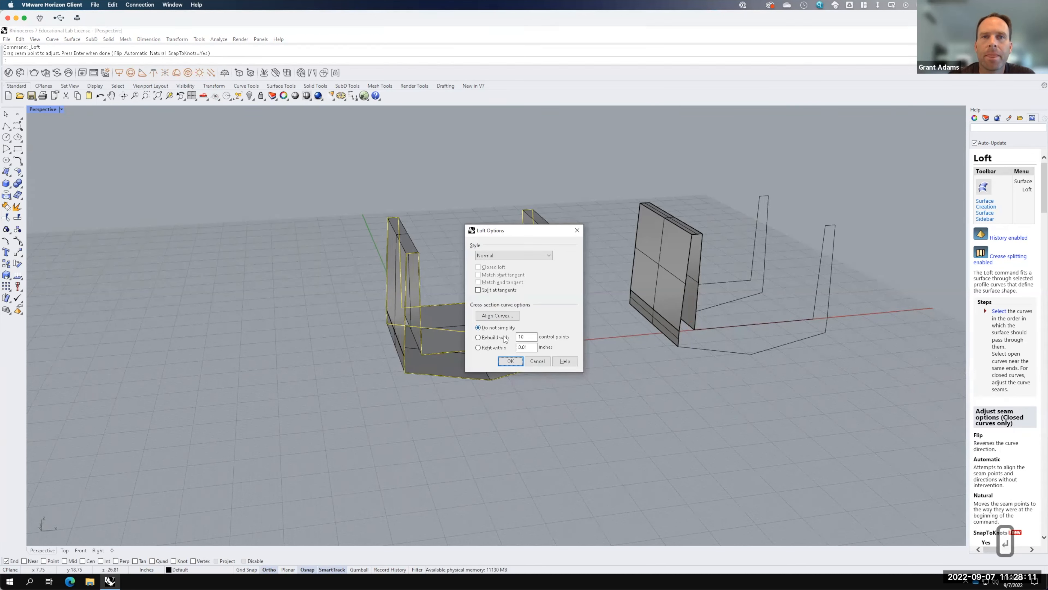
click(509, 361)
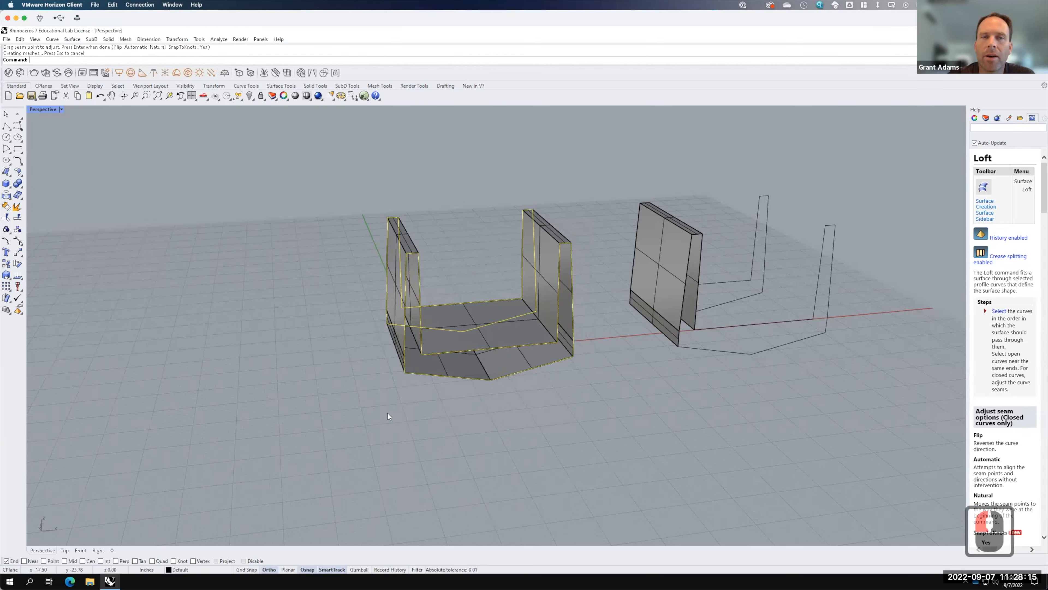
click(387, 440)
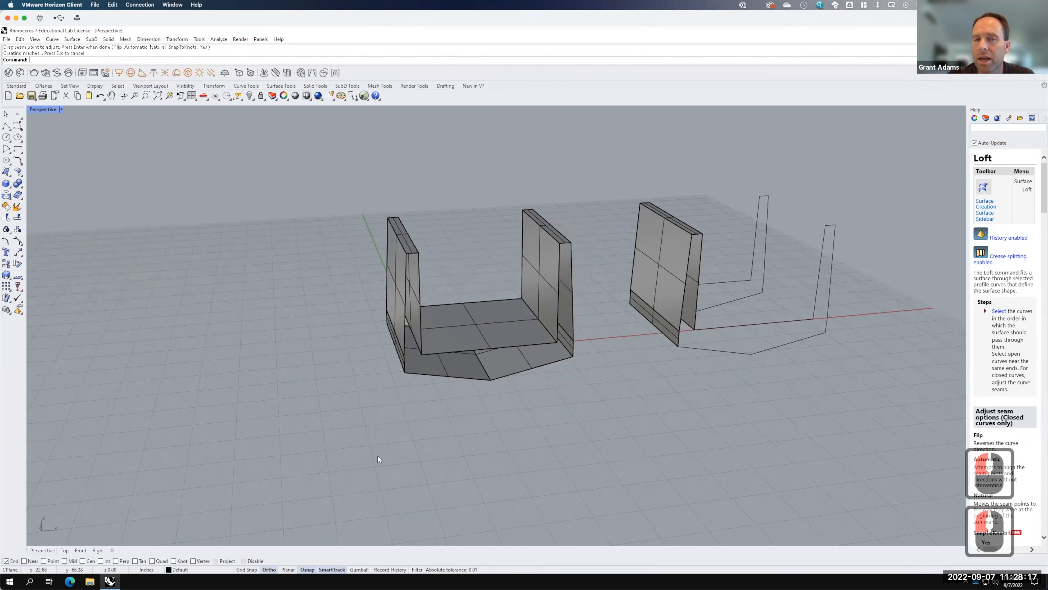
key(ctrl+z)
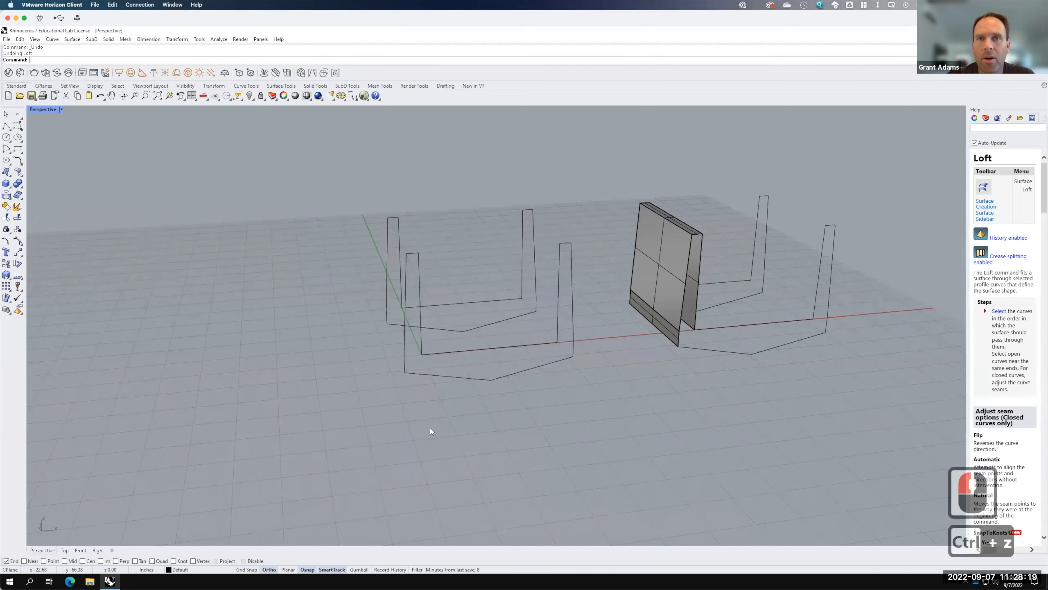
Try lofting the same closed outlines with the rear outline's seam point moved to its railing's top corner, and undo the loft.
click(427, 314)
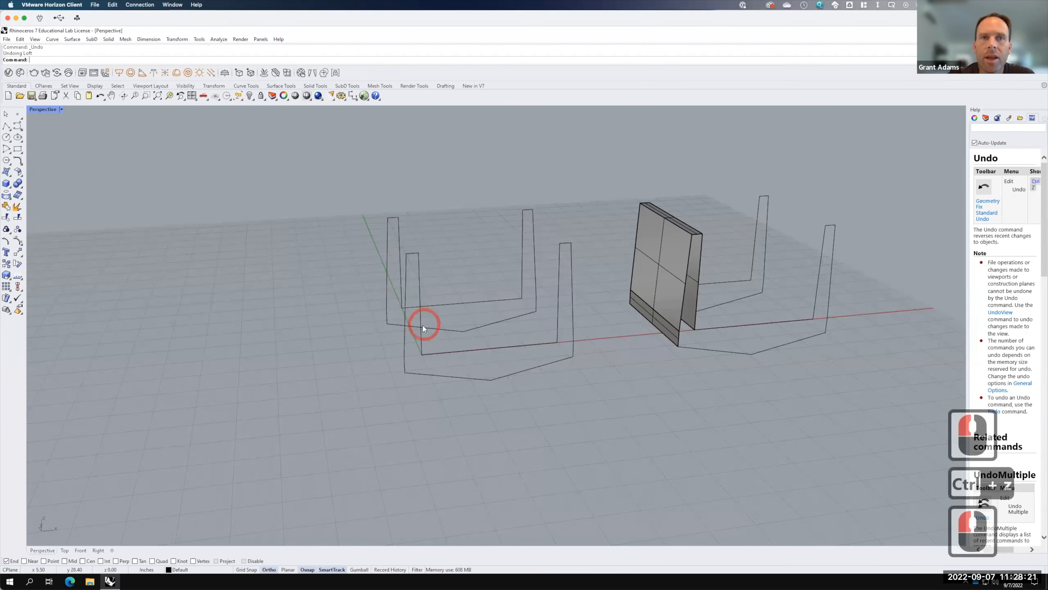
click(434, 304)
shift+click(440, 306)
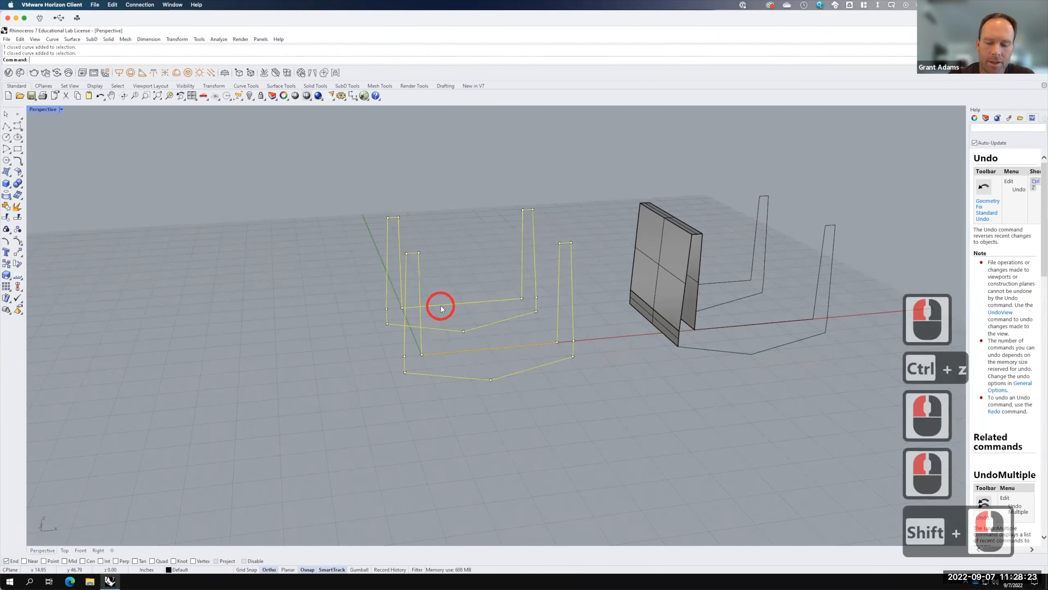
text(loft)
key(Return)
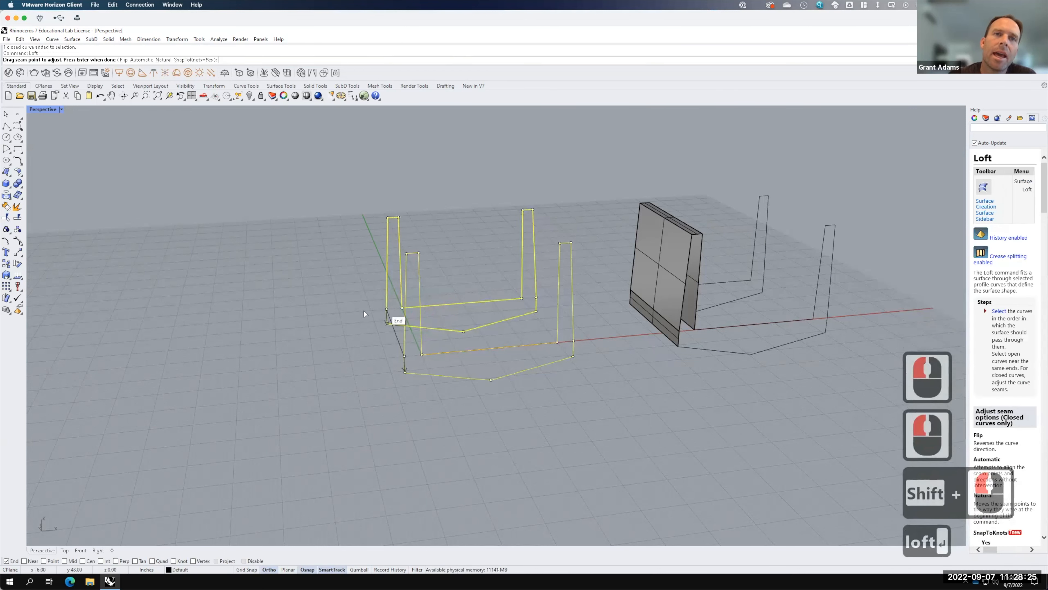
drag(386, 310, 389, 222)
click(445, 405)
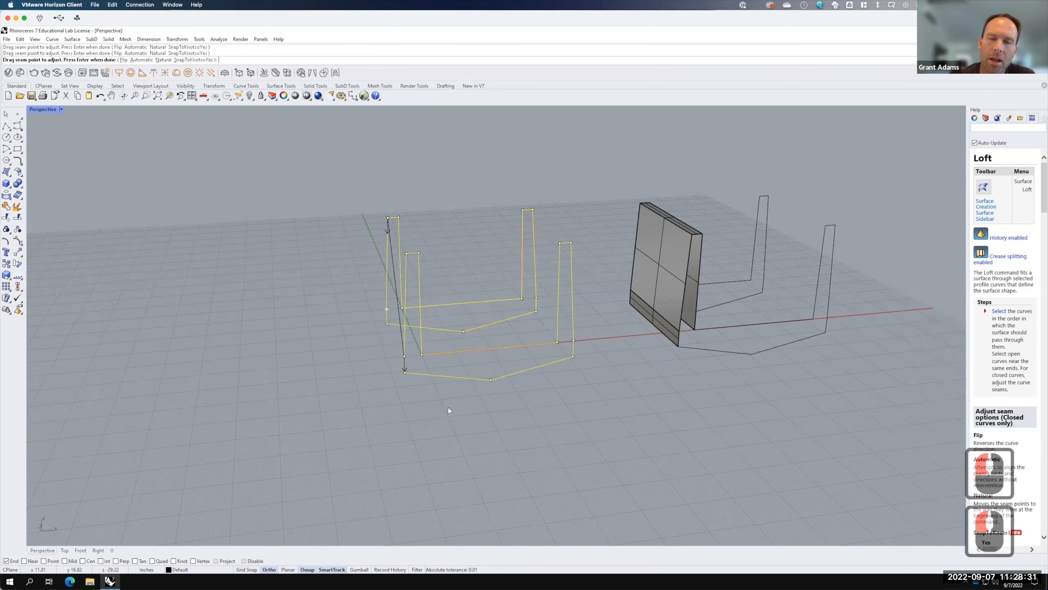
key(Return)
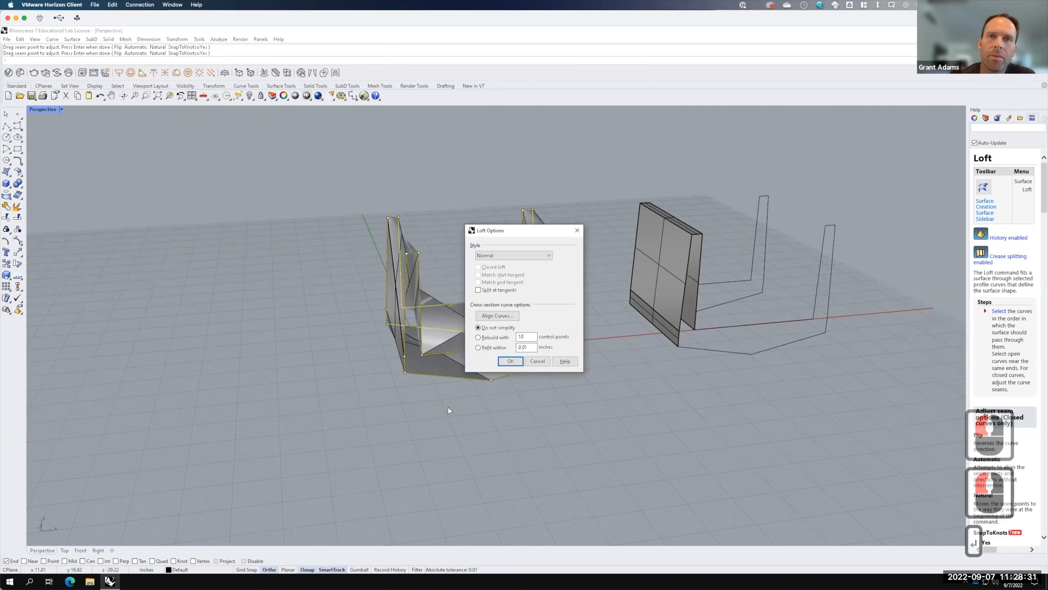
click(511, 361)
right_drag(386, 363, 447, 321)
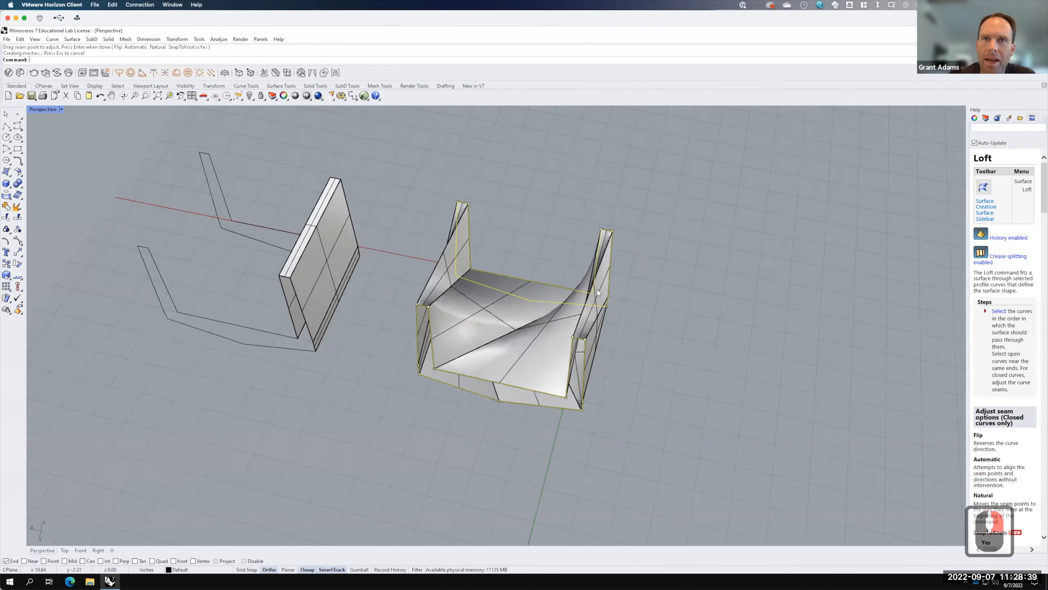
right_drag(660, 372, 499, 283)
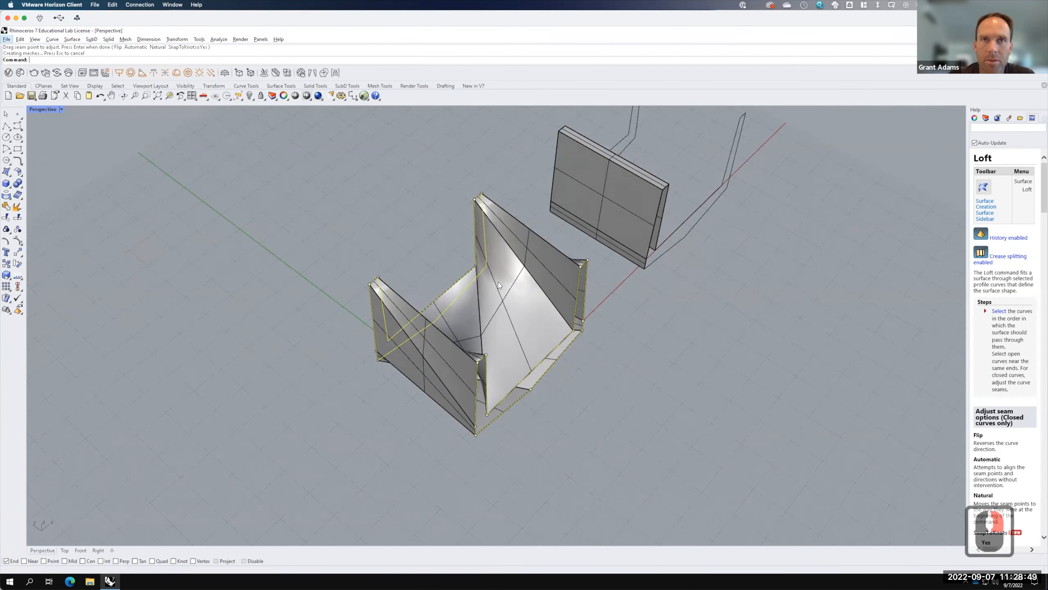
key(ctrl+z)
Loft the two closed outlines again with matching default seam points, using Normal style without simplification.
click(72, 39)
click(80, 89)
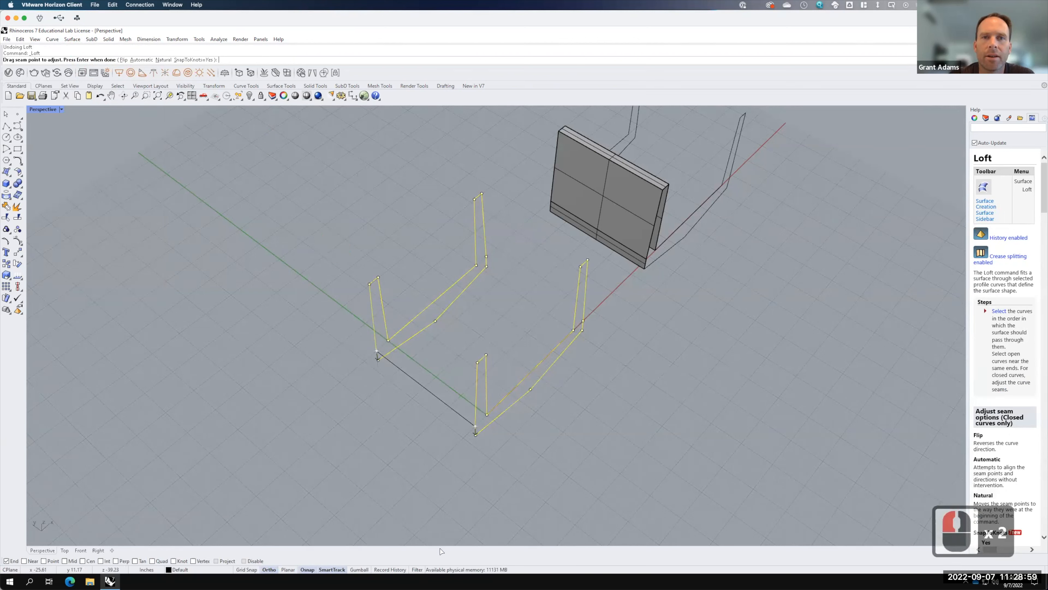
key(Return)
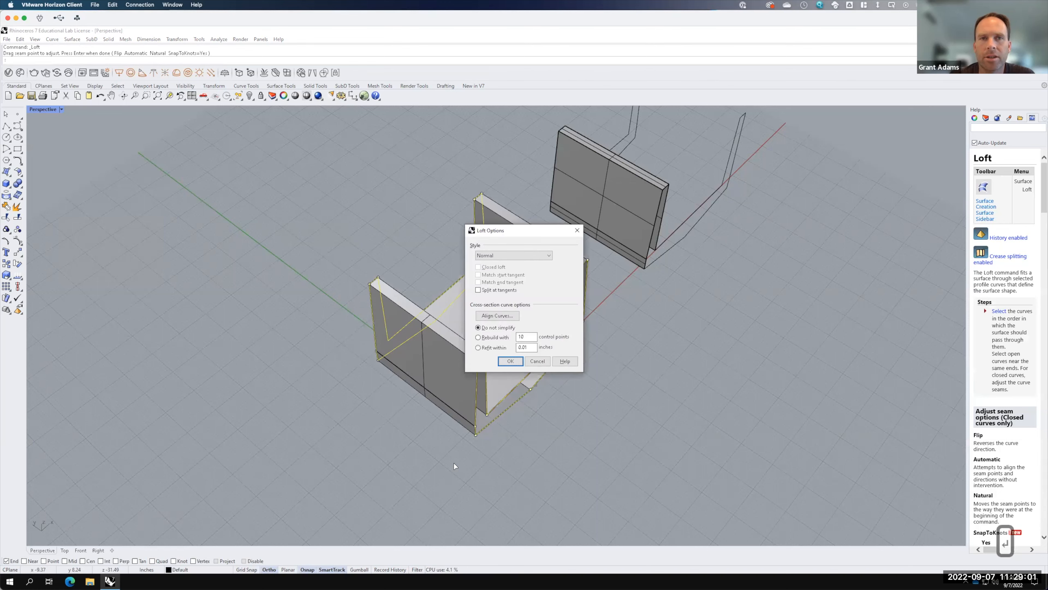
click(512, 361)
right_drag(639, 451, 536, 398)
click(496, 400)
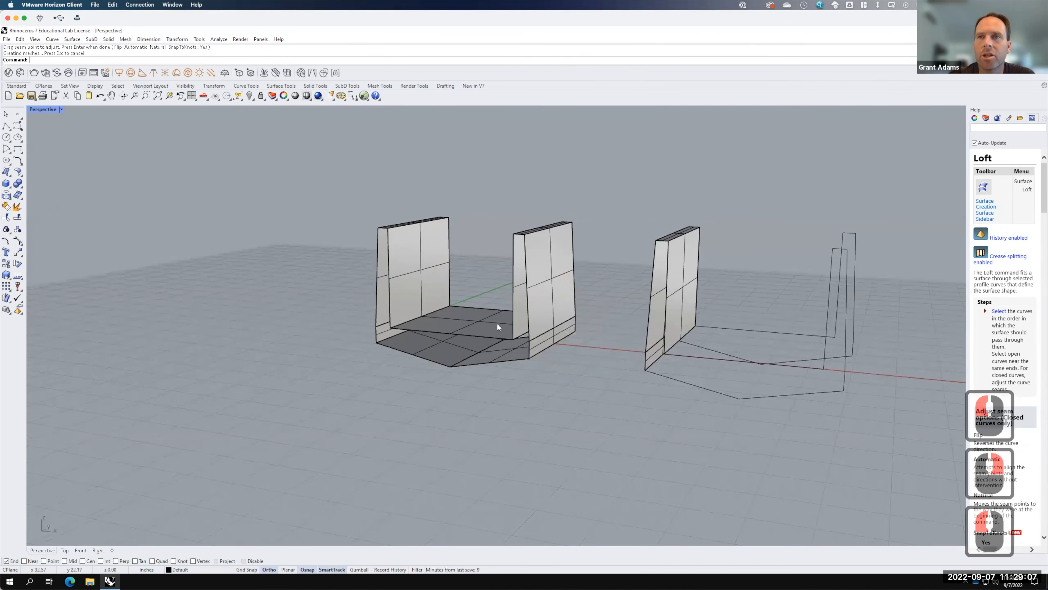
Copy the lofted section's front closed outline to an empty area along the negative X direction.
right_drag(495, 333, 498, 362)
click(497, 361)
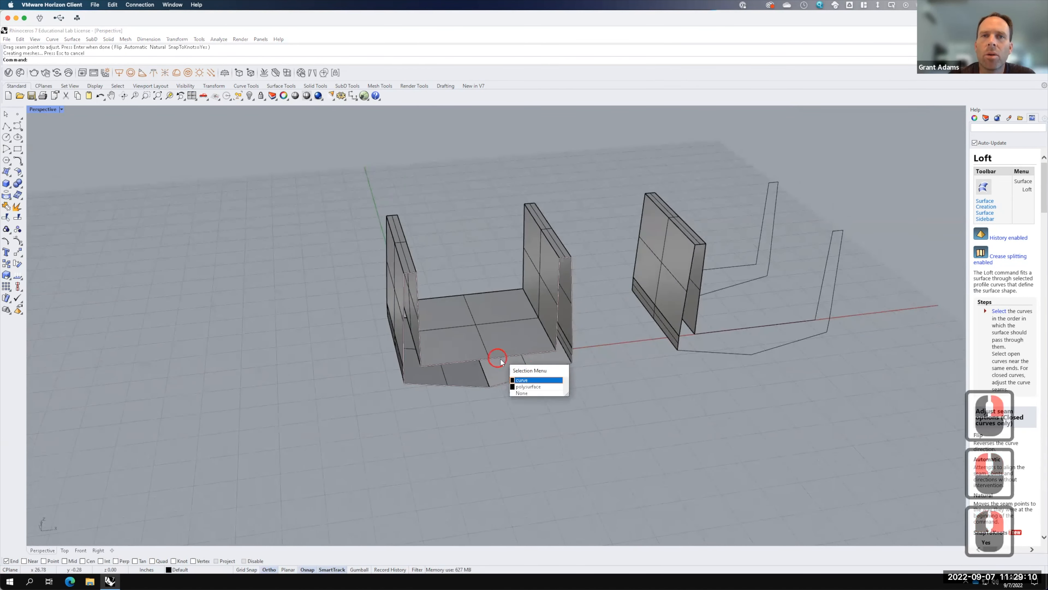
click(540, 377)
text(copy)
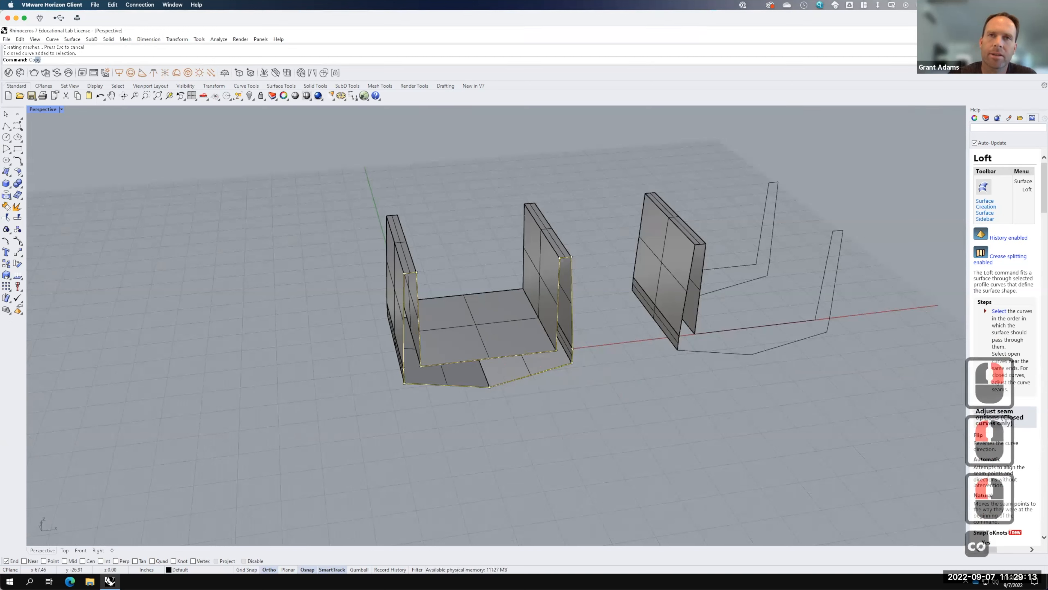
key(Return)
click(684, 448)
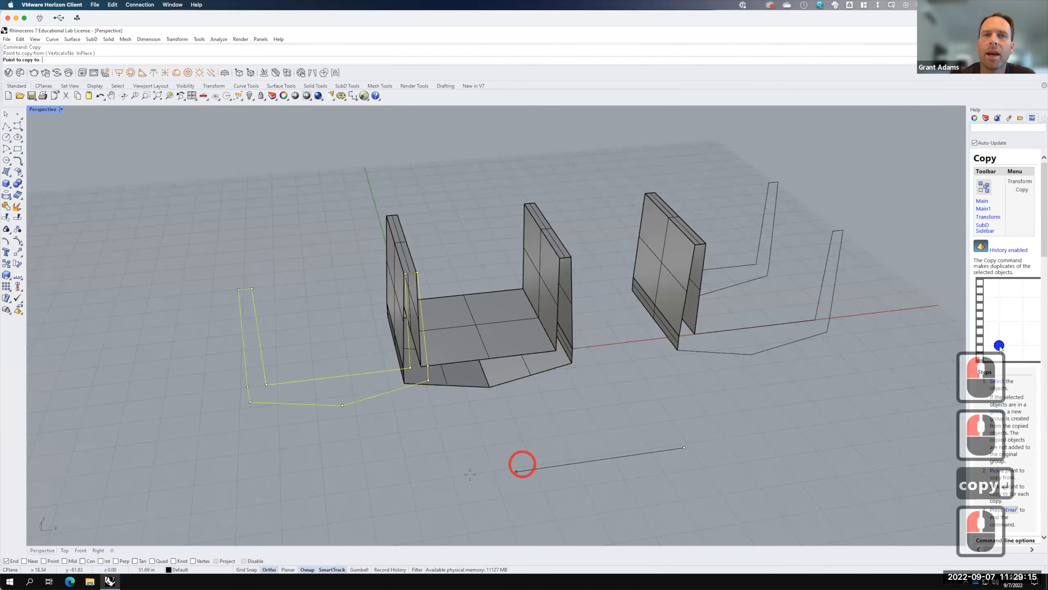
click(397, 488)
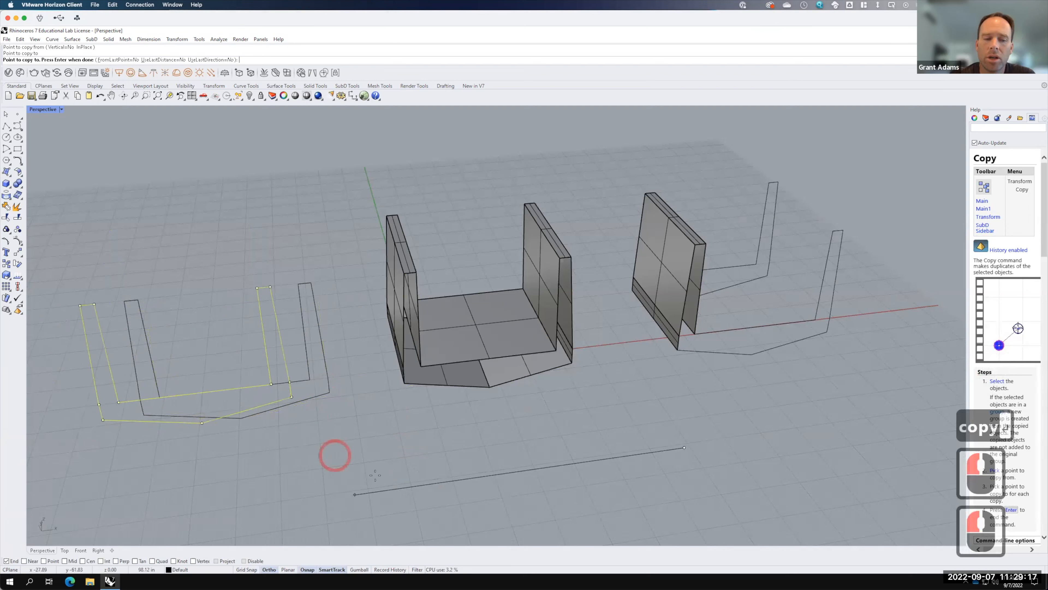
key(Escape)
Extrude the copied closed outline straight by 4' as a capped solid with Solid set to Yes.
click(290, 381)
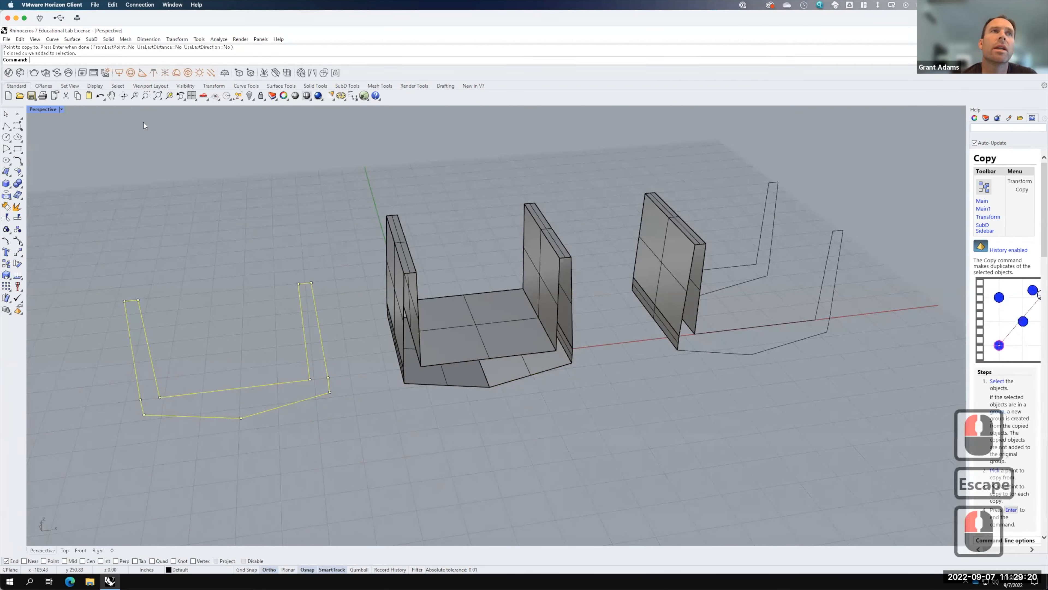
click(52, 39)
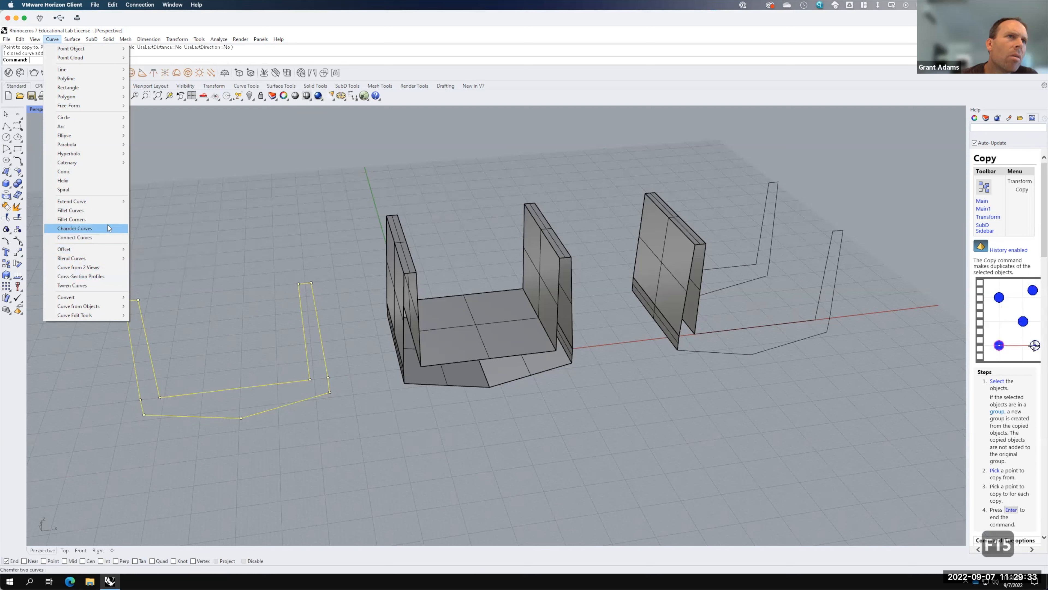
mouse_move(115, 162)
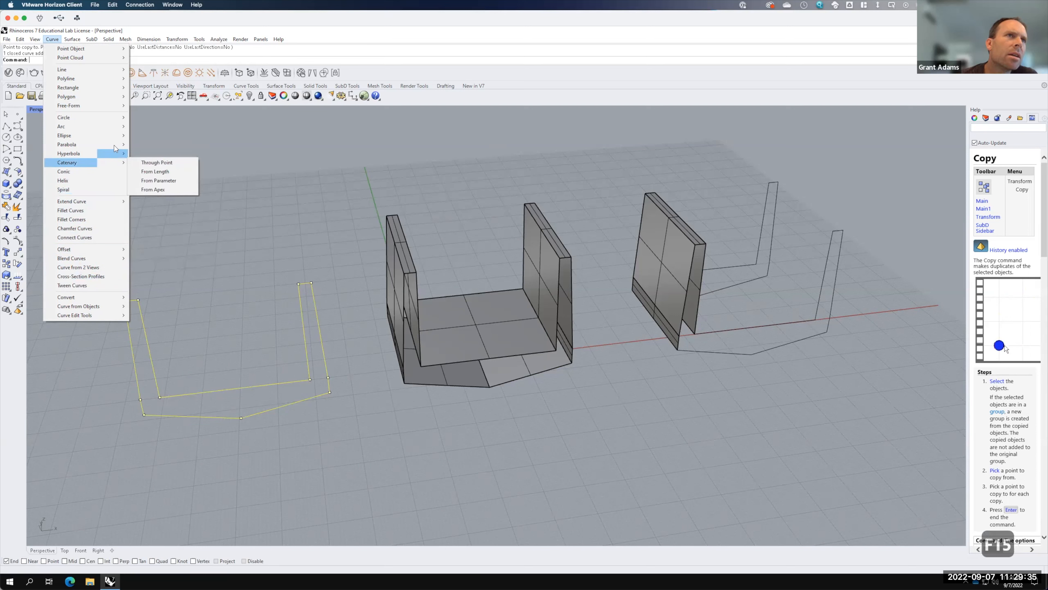
mouse_move(73, 40)
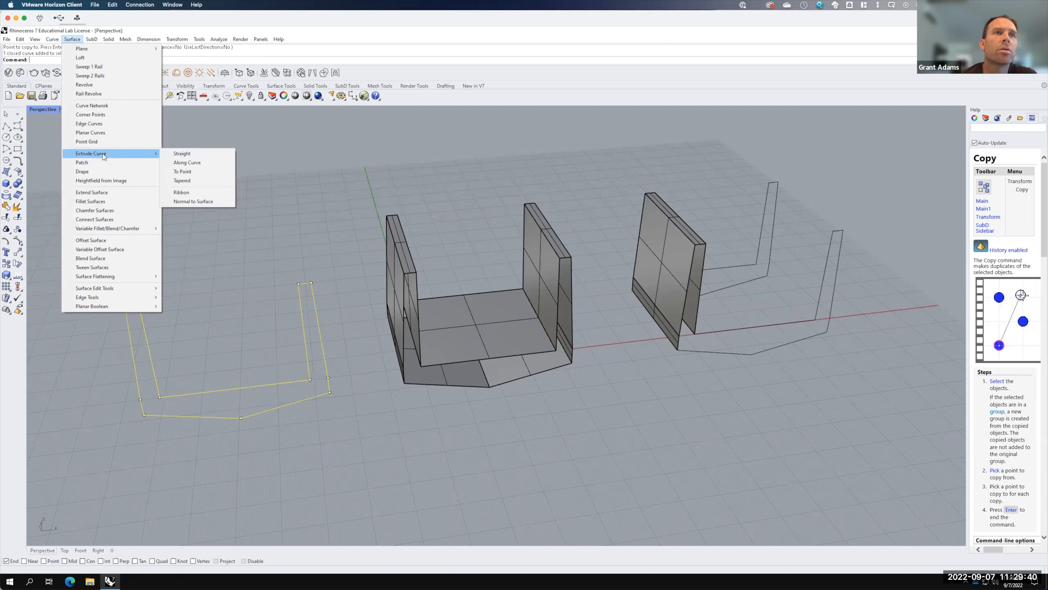
click(181, 154)
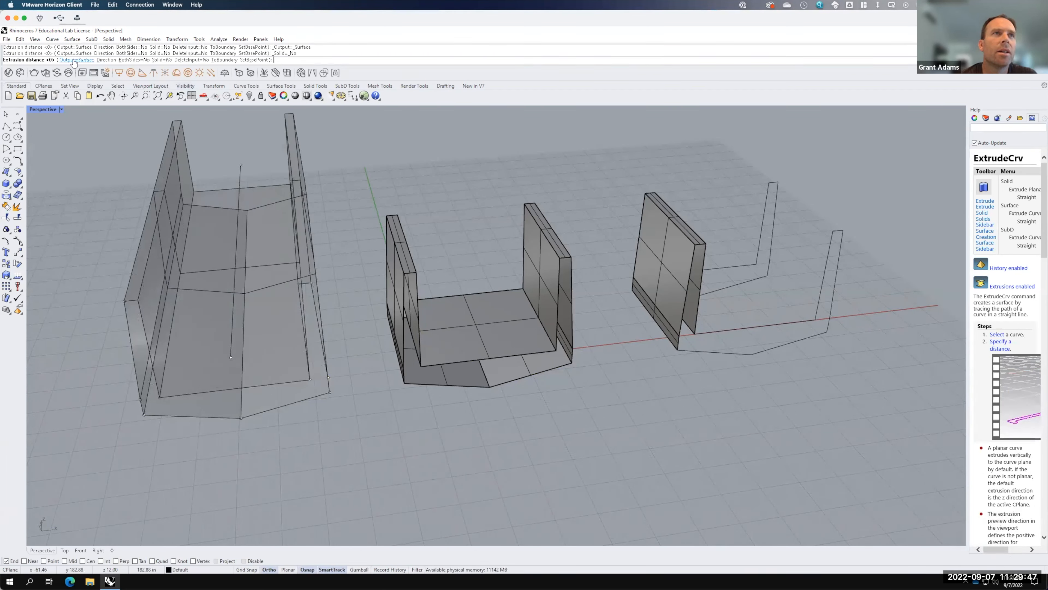
click(162, 60)
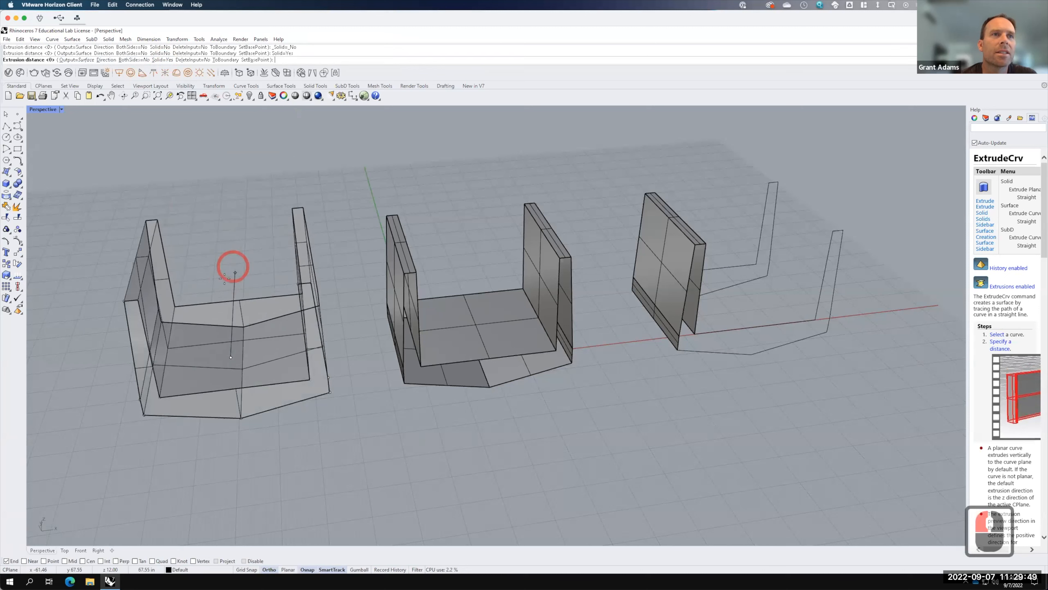
text(4')
key(Return)
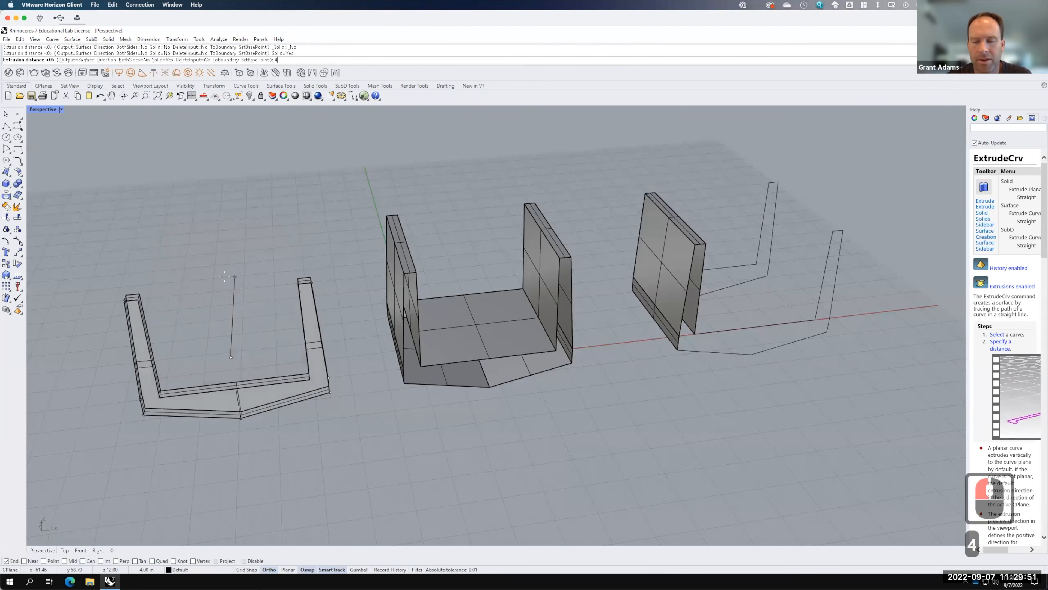
right_drag(301, 441, 326, 406)
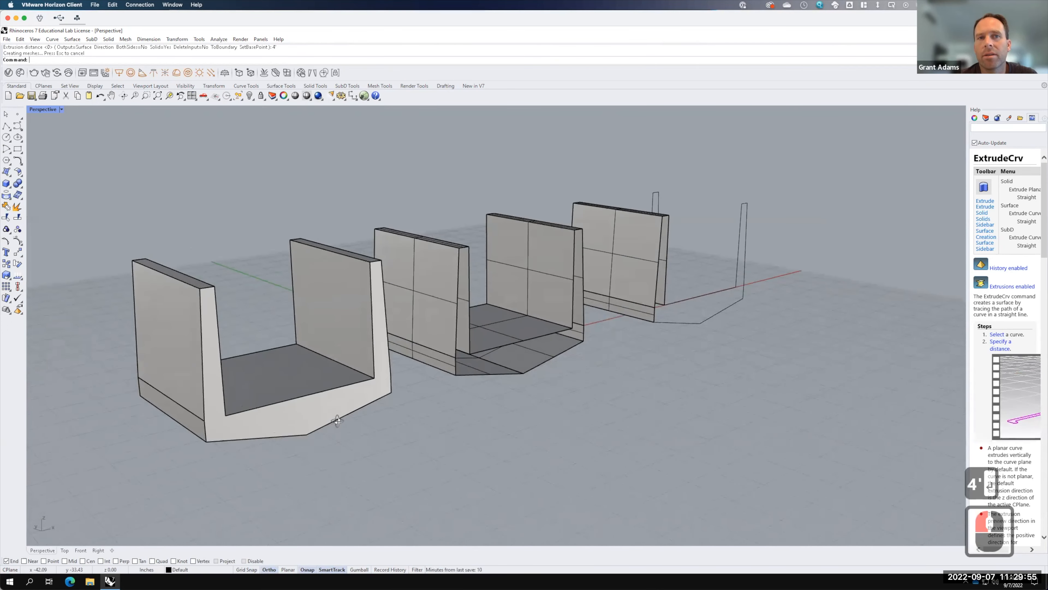
Compare the capped solid extrusion with the open-ended lofted section, examining each object and its front end from several angles.
scroll(419, 412, down, 2)
right_drag(419, 412, 388, 424)
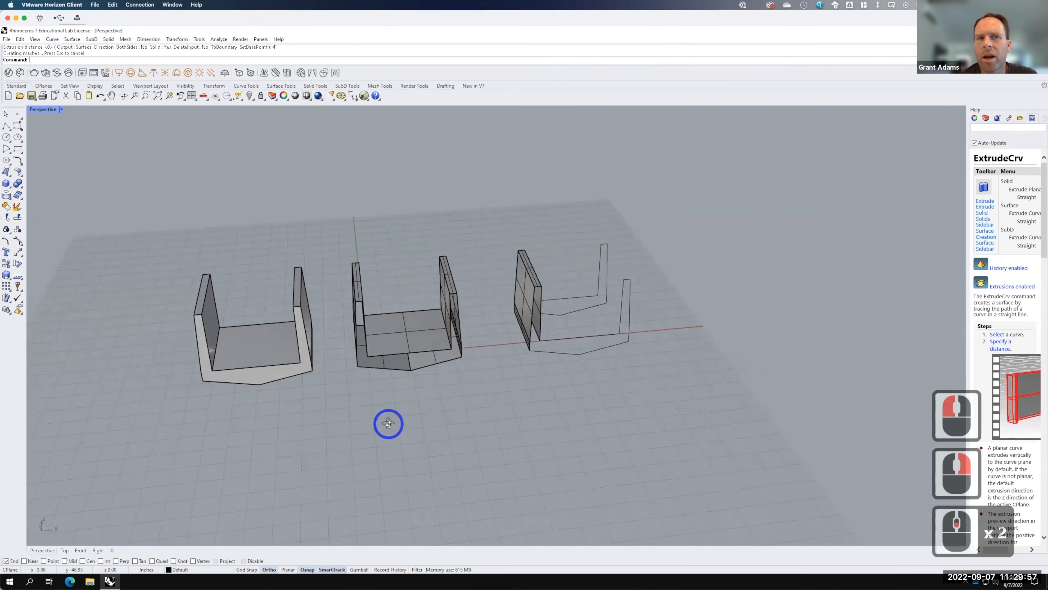
scroll(276, 359, up, 3)
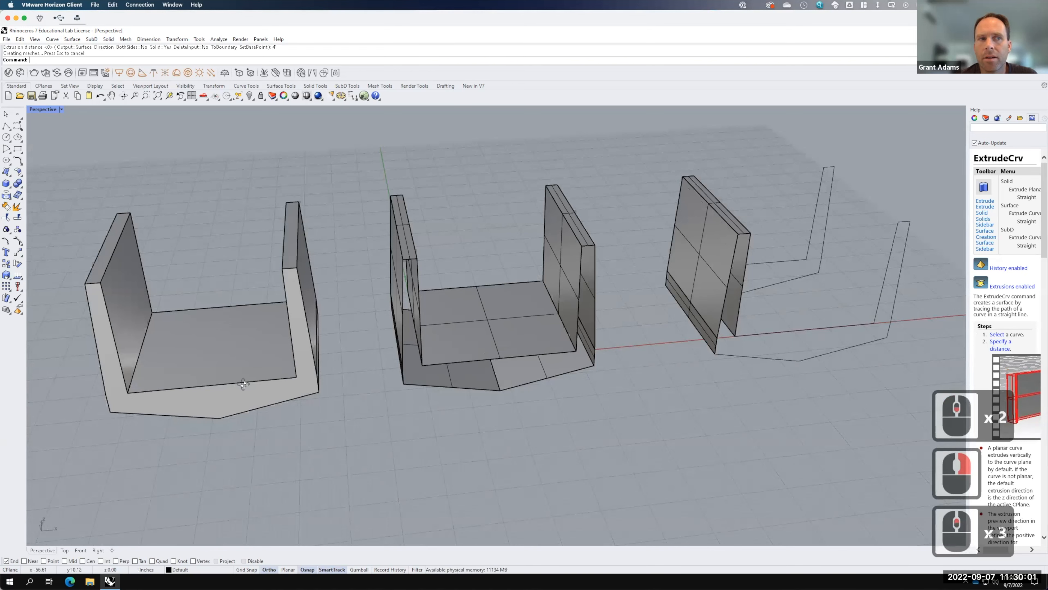
right_drag(236, 377, 283, 372)
scroll(281, 396, up, 3)
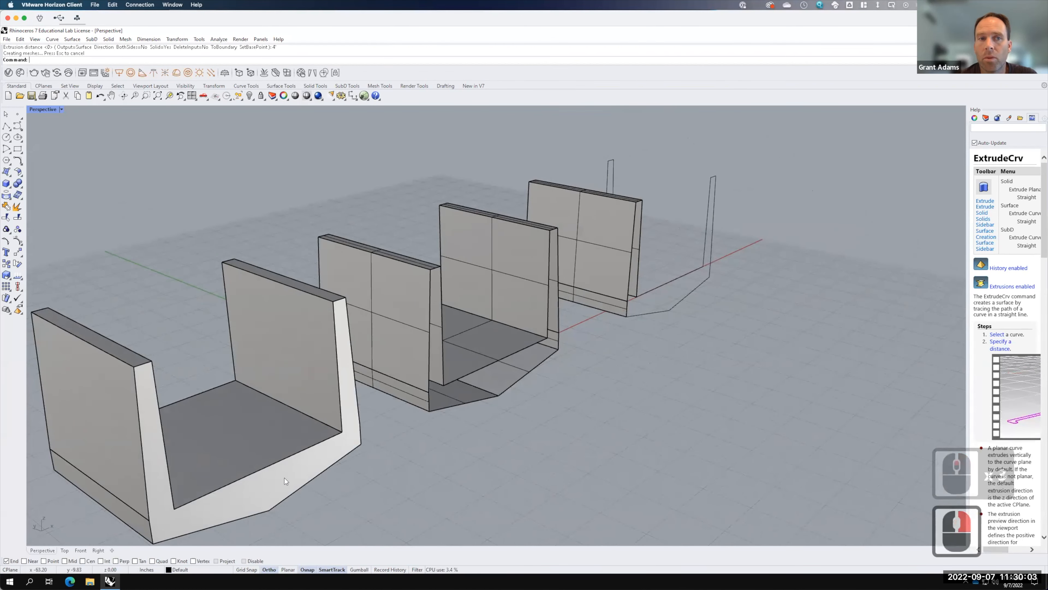
click(509, 310)
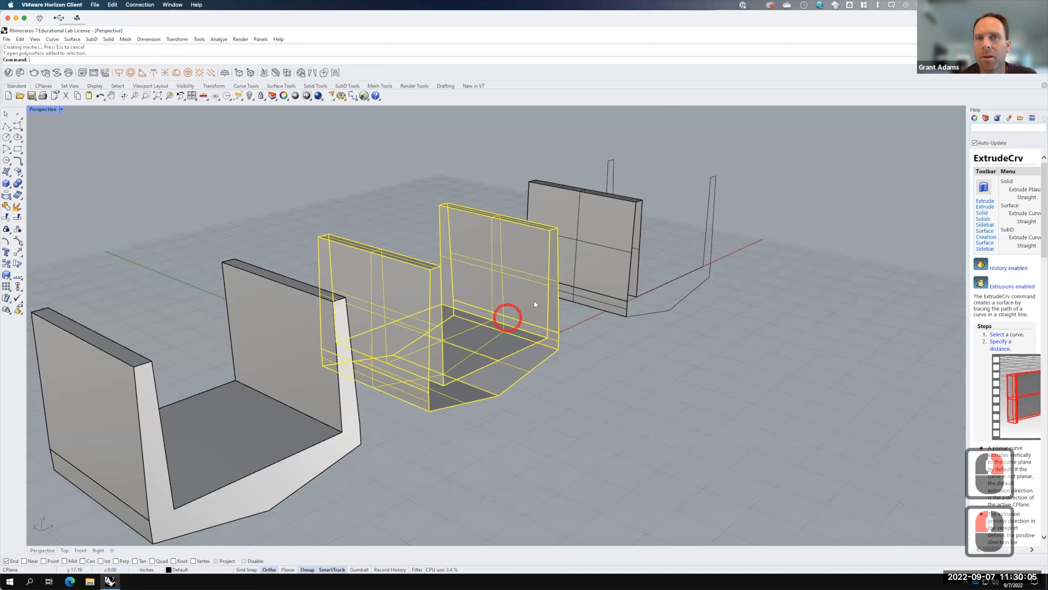
right_drag(445, 400, 326, 368)
click(598, 422)
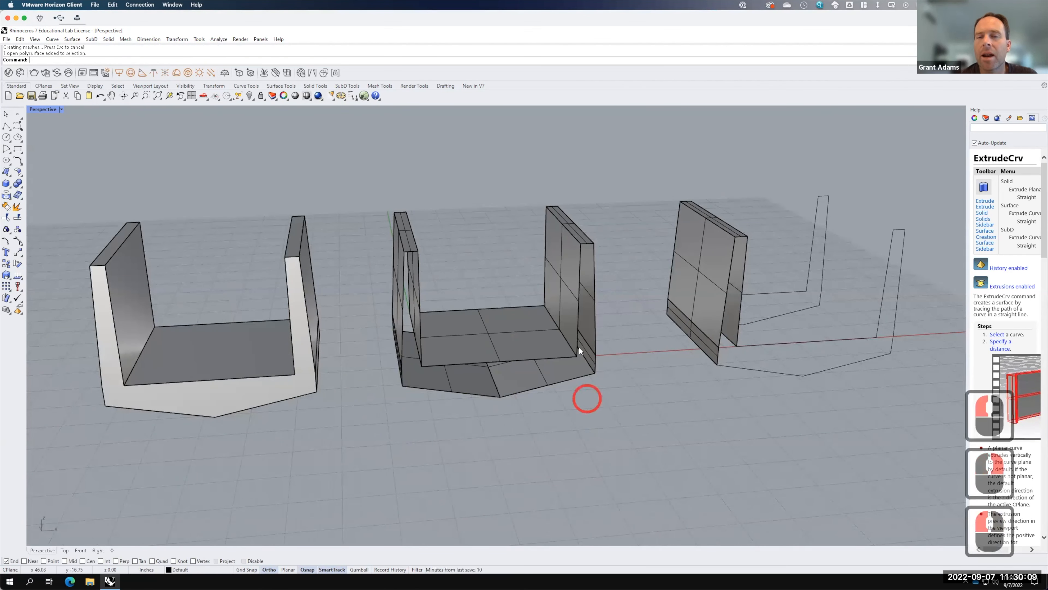
click(310, 346)
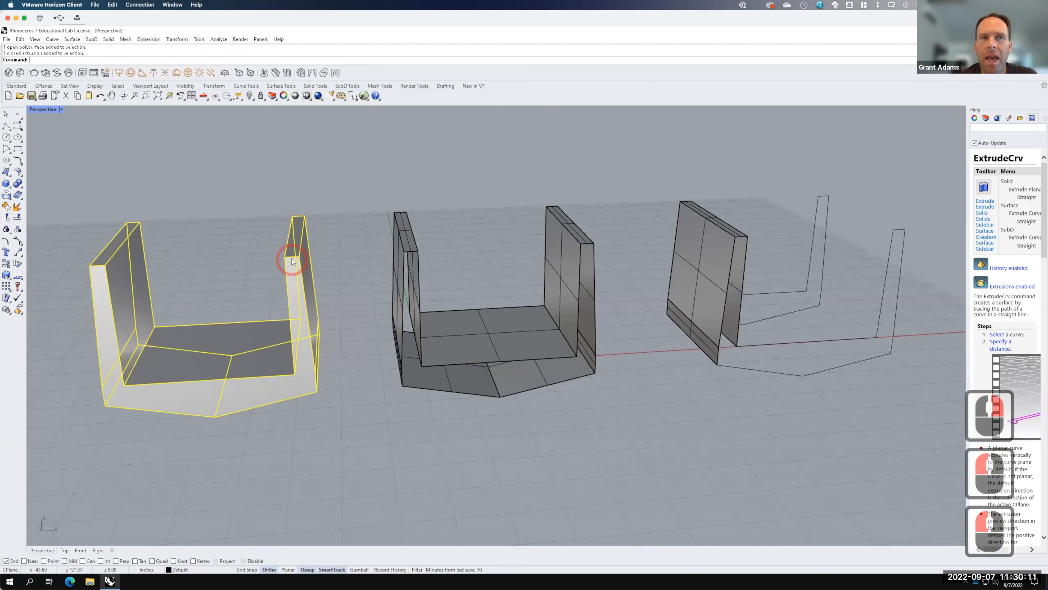
click(297, 446)
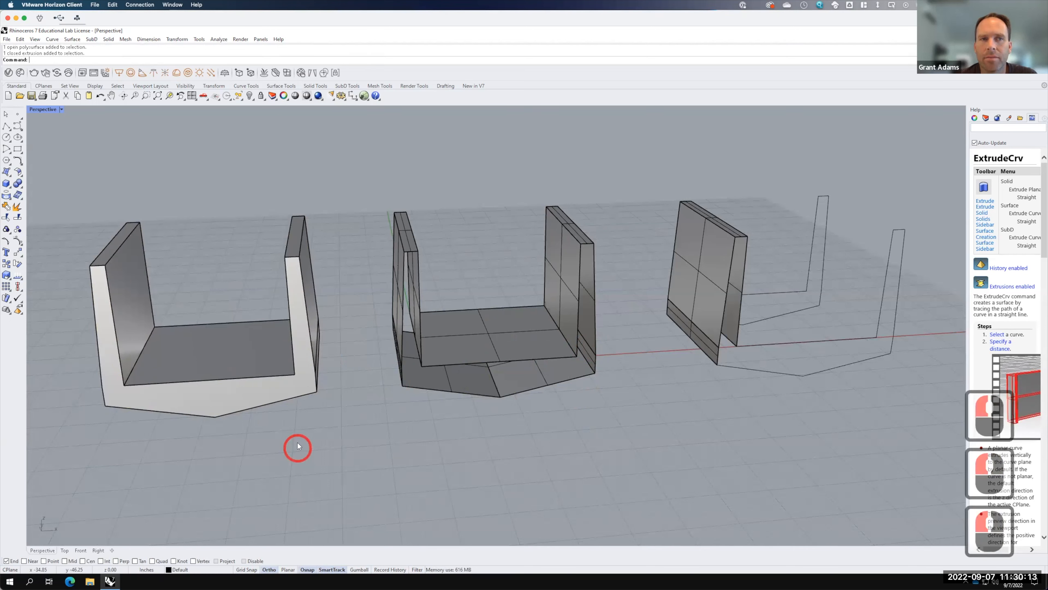
click(502, 287)
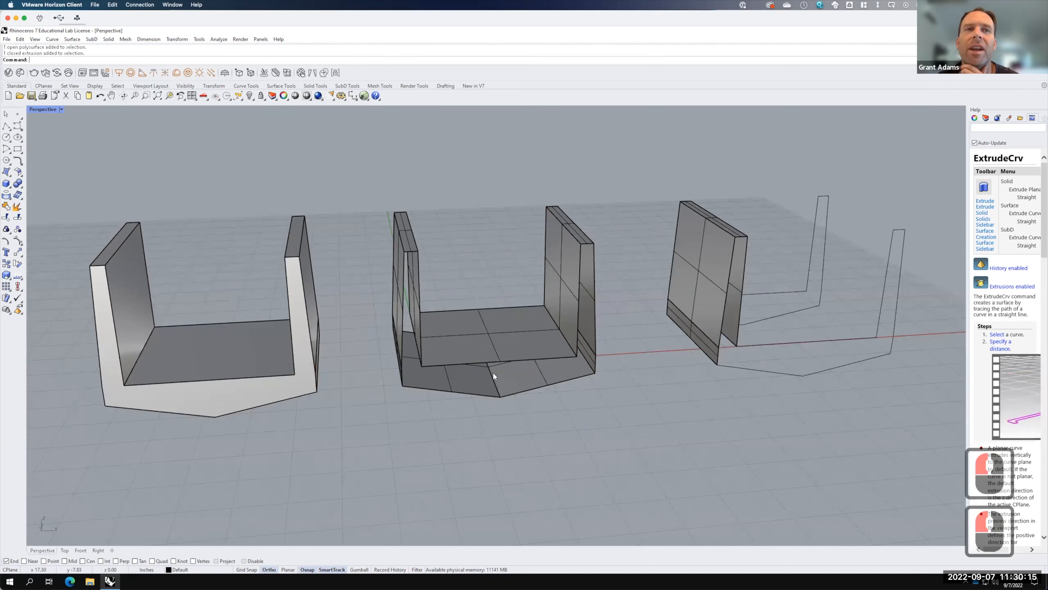
mouse_move(365, 369)
right_down()
mouse_move(348, 375)
mouse_move(361, 383)
right_up()
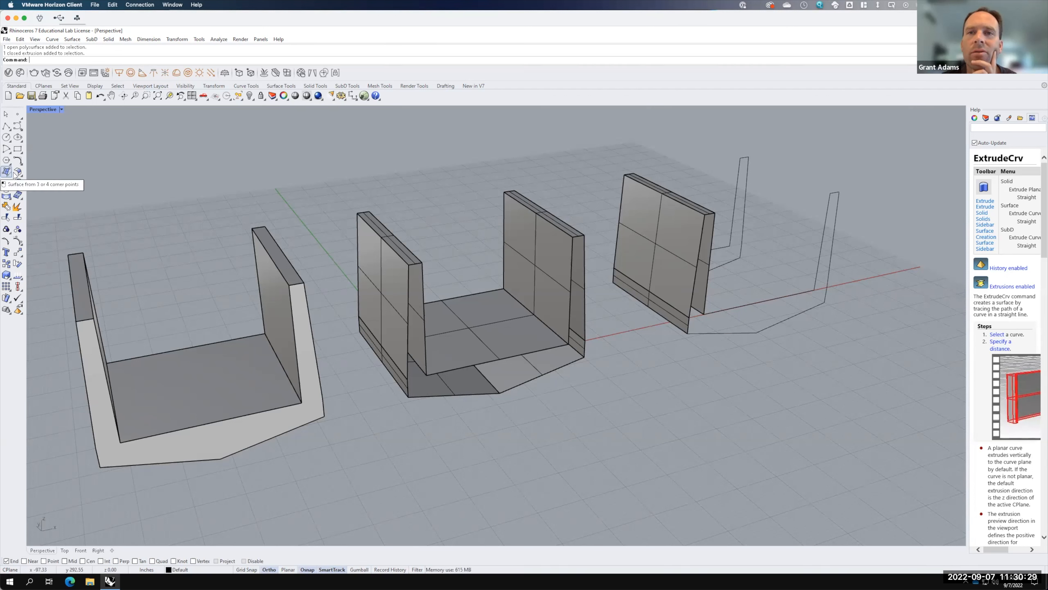
Close the front end of the lofted section's left railing with a four-corner surface from its top corners down to its base.
key(F15)
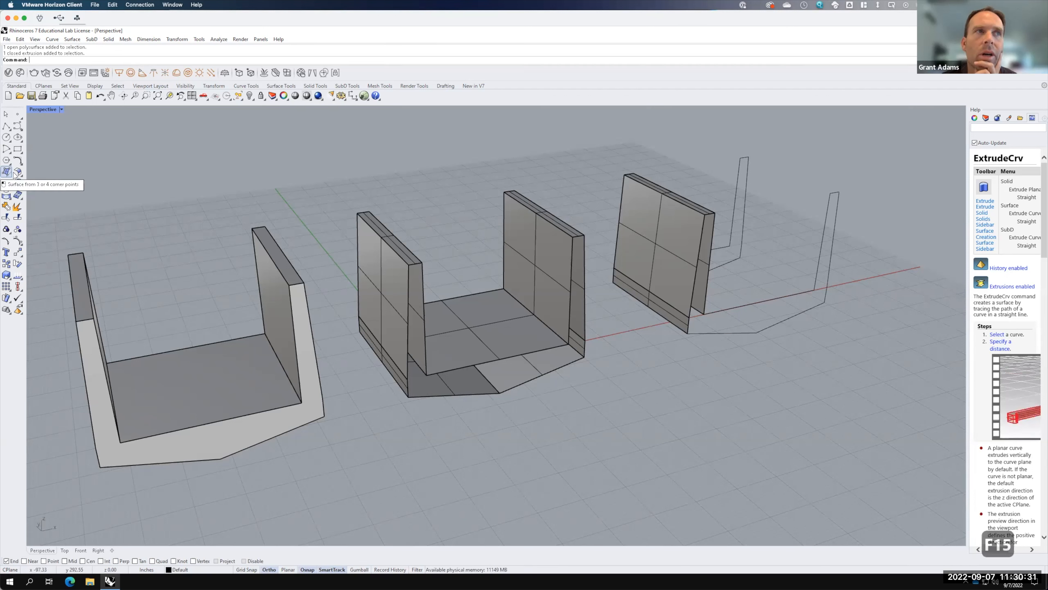
click(12, 173)
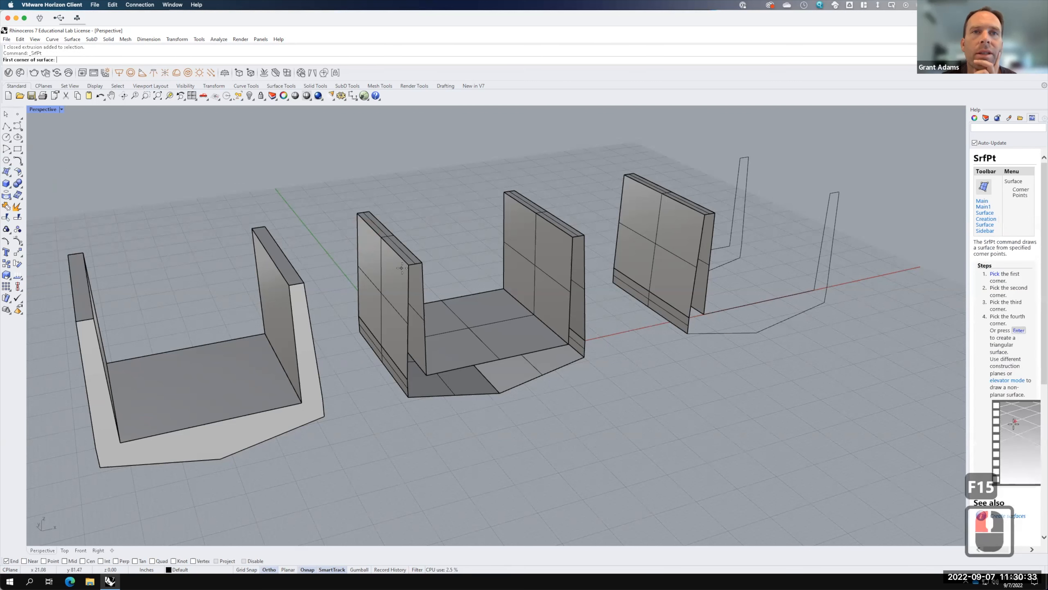
click(421, 263)
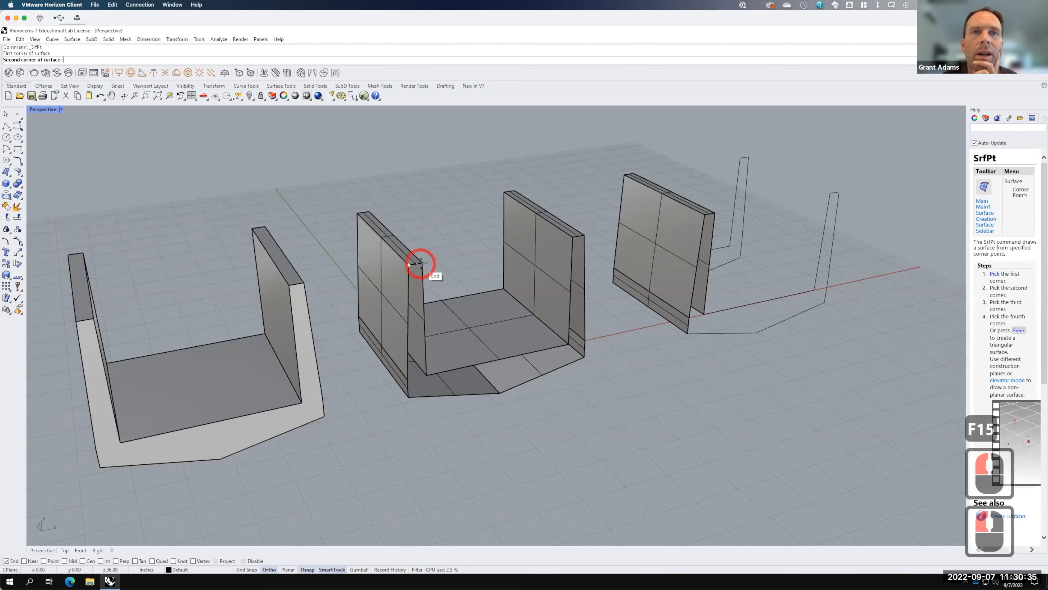
click(422, 263)
click(427, 375)
click(408, 377)
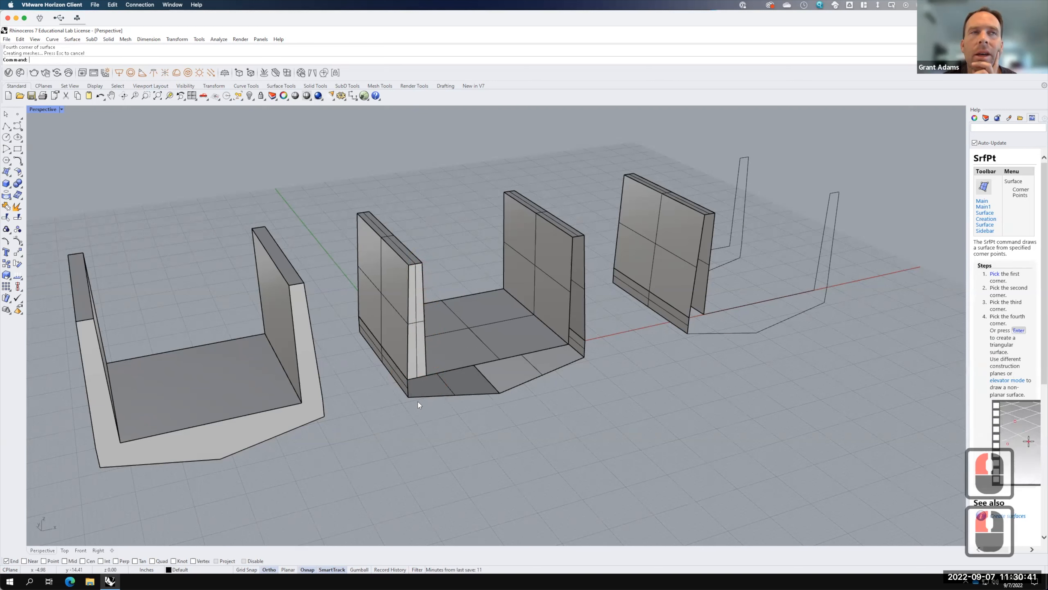
Fill the corner below the lofted section's left railing with a triangular corner-point surface reaching the outer bottom corner.
click(12, 172)
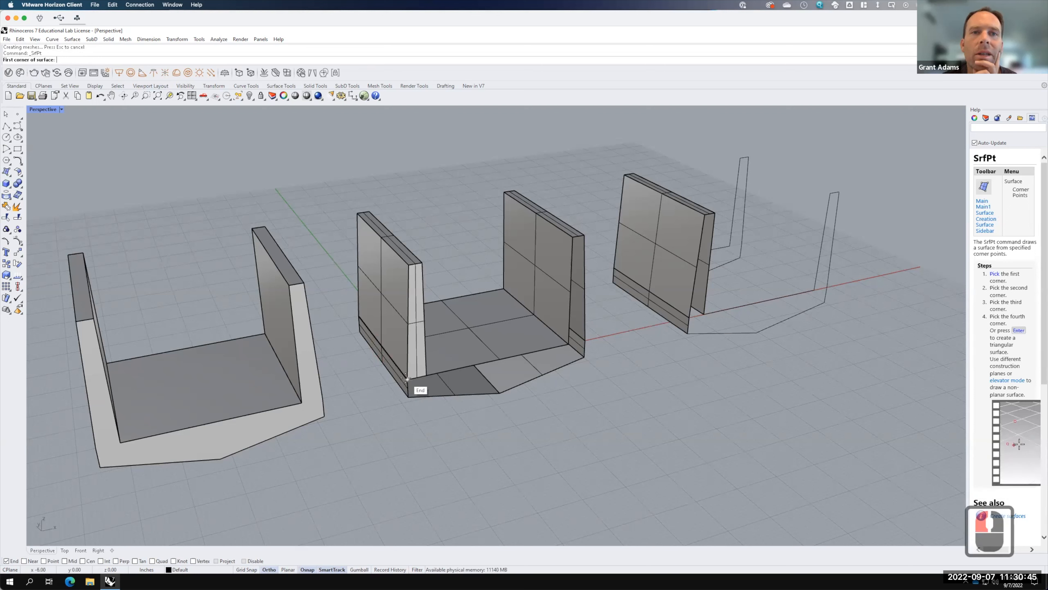
click(426, 374)
click(407, 395)
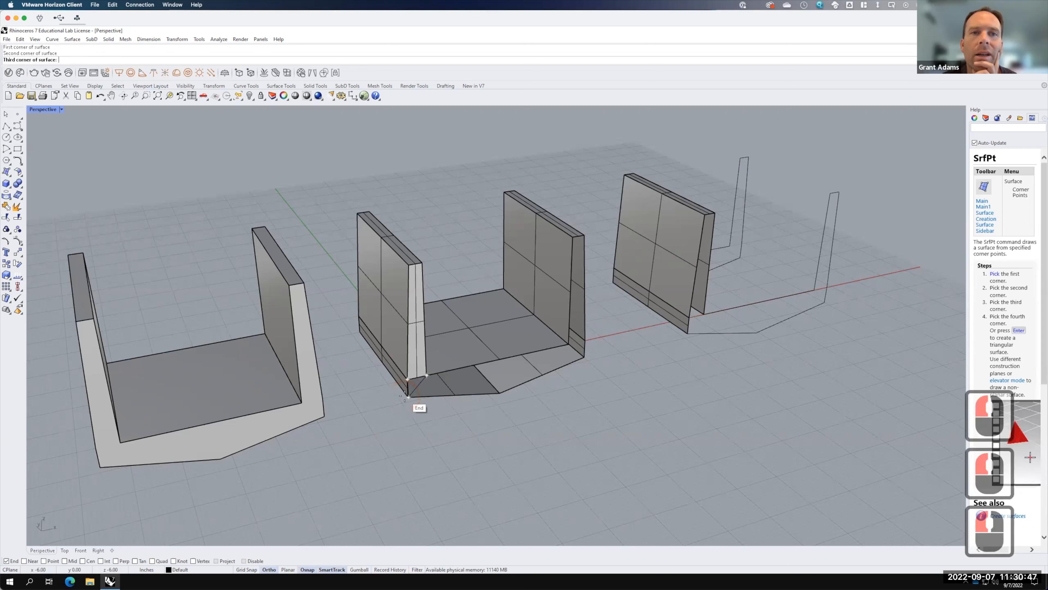
click(405, 395)
key(Return)
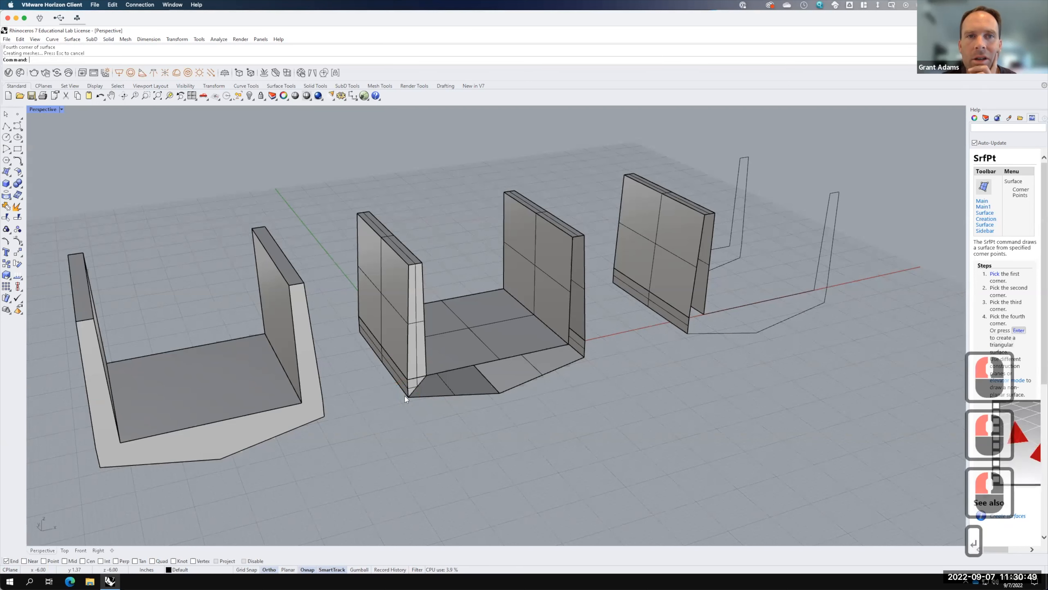
Compare the triangular corner patch on the lofted section with the single front face of the extruded solid.
click(414, 384)
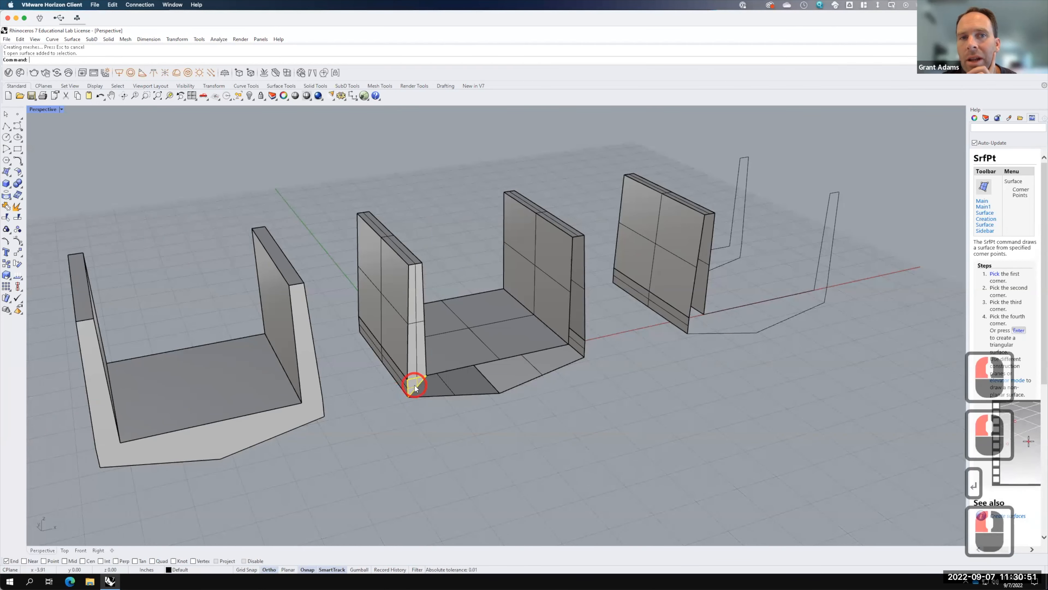
click(425, 425)
click(417, 386)
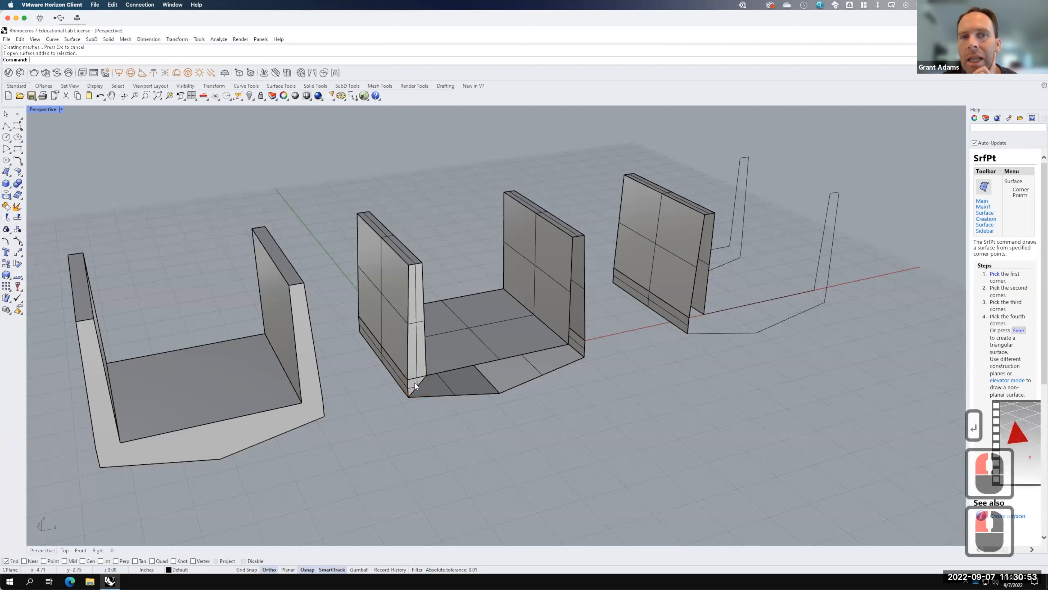
click(181, 431)
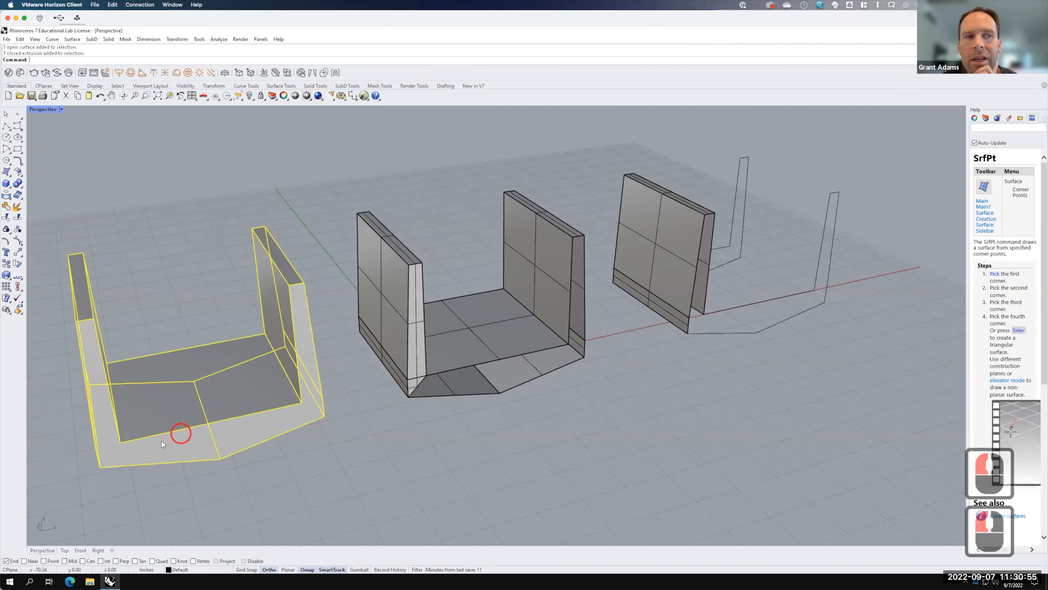
click(455, 415)
click(419, 378)
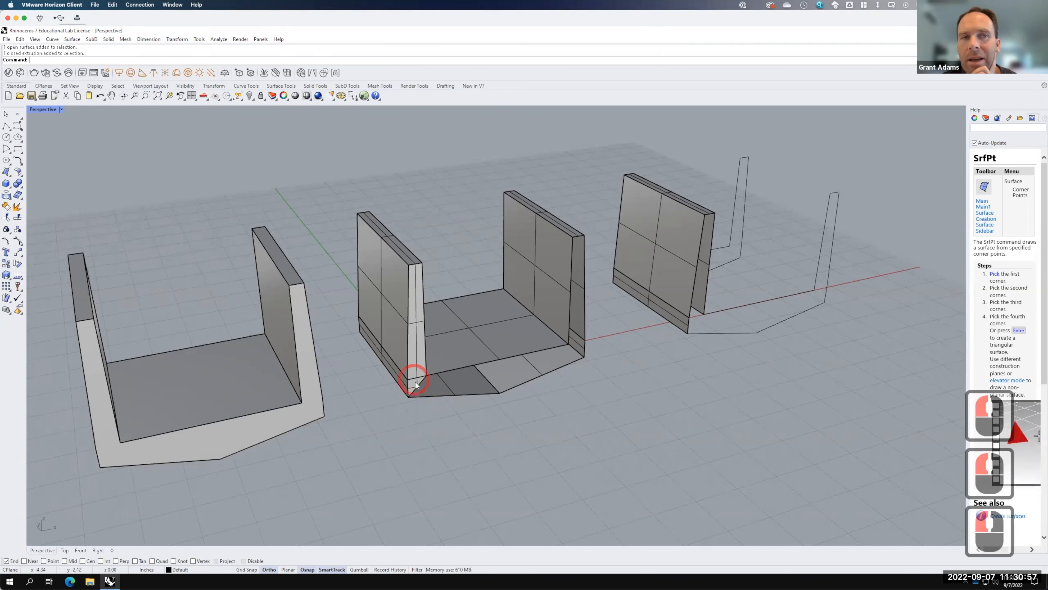
Turn on the Mid object snap and cap the left half of the deck's front with a four-corner surface ending at the deck edge's midpoint.
click(16, 172)
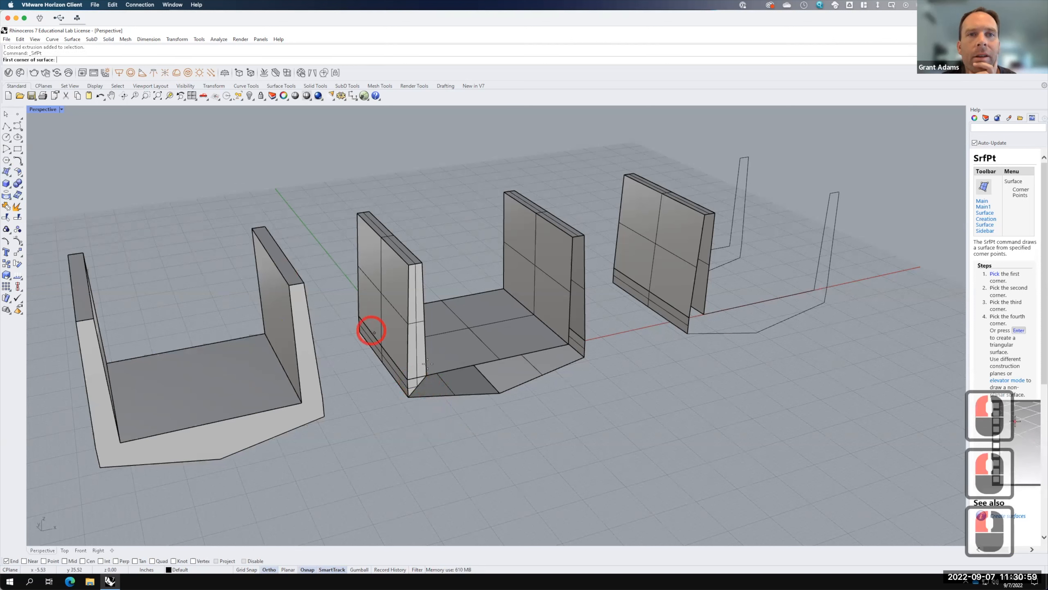
click(426, 374)
click(409, 396)
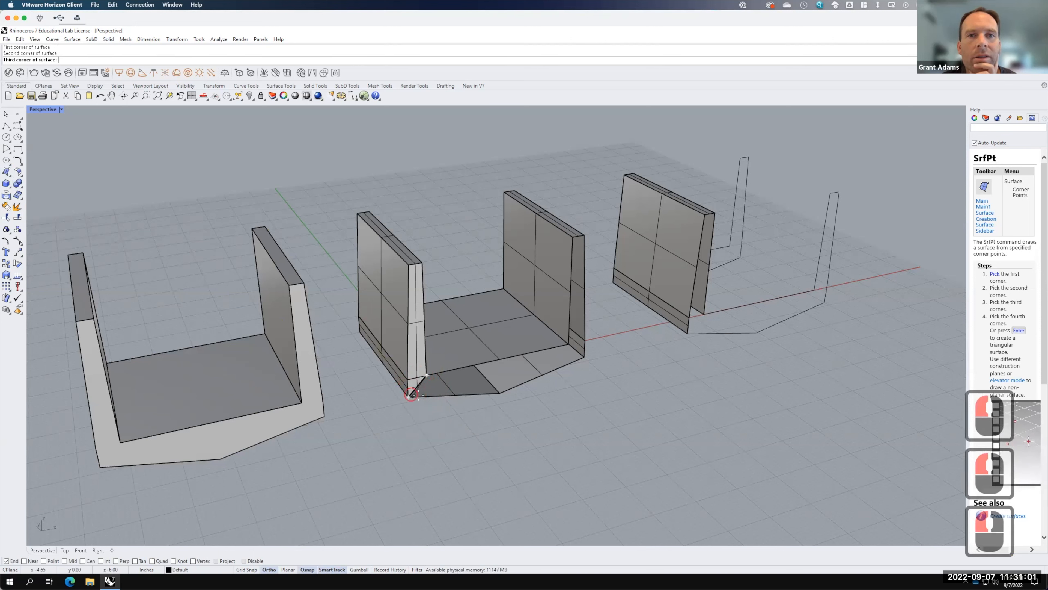
click(500, 393)
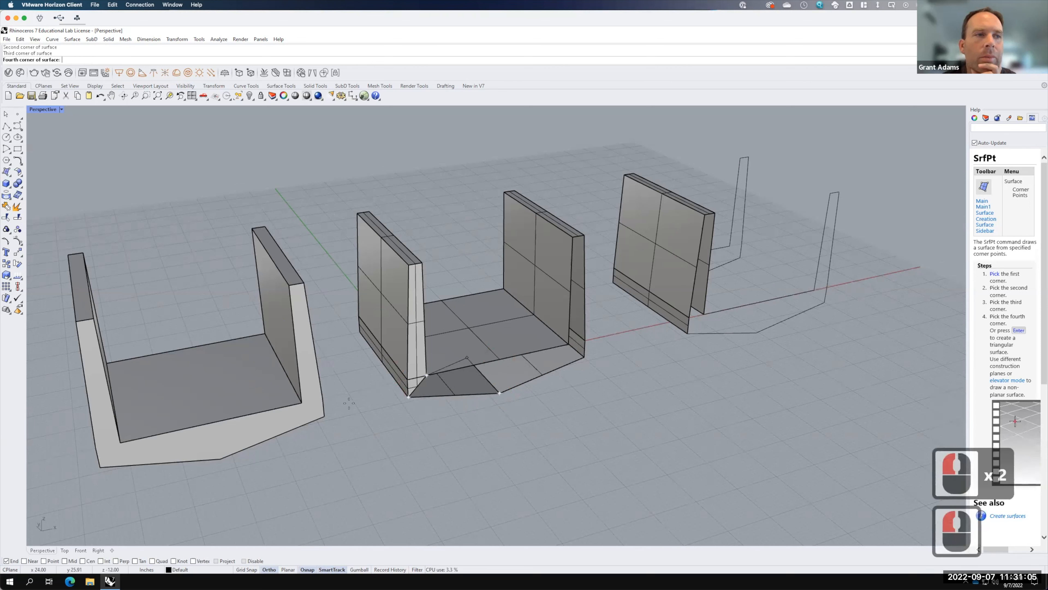
click(66, 561)
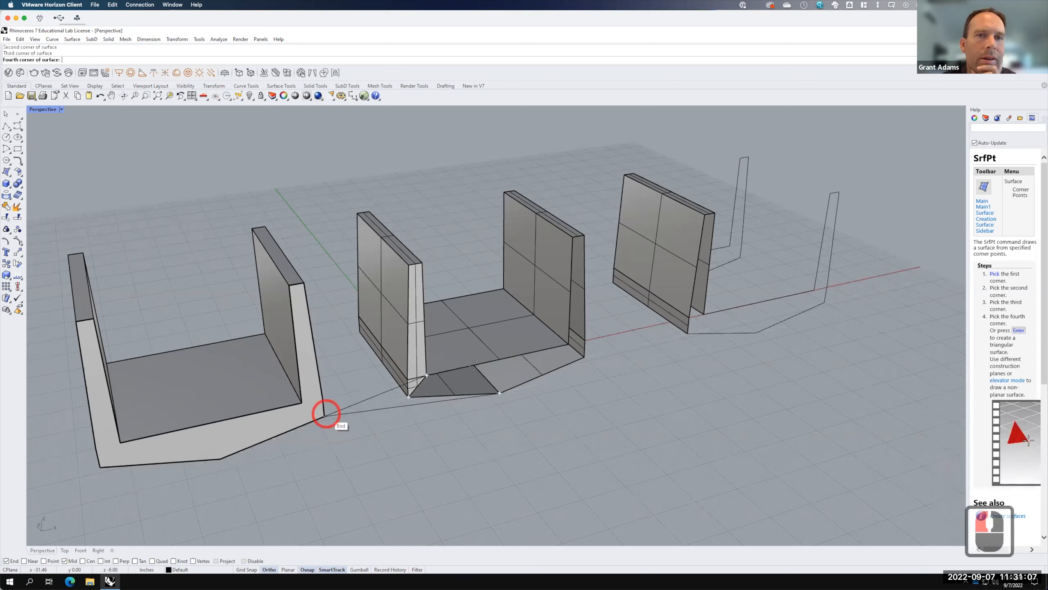
click(499, 359)
Cap the right half of the deck's front with a corner-point surface from the deck midpoint and bottom centre to the right-hand corners.
right_click(507, 367)
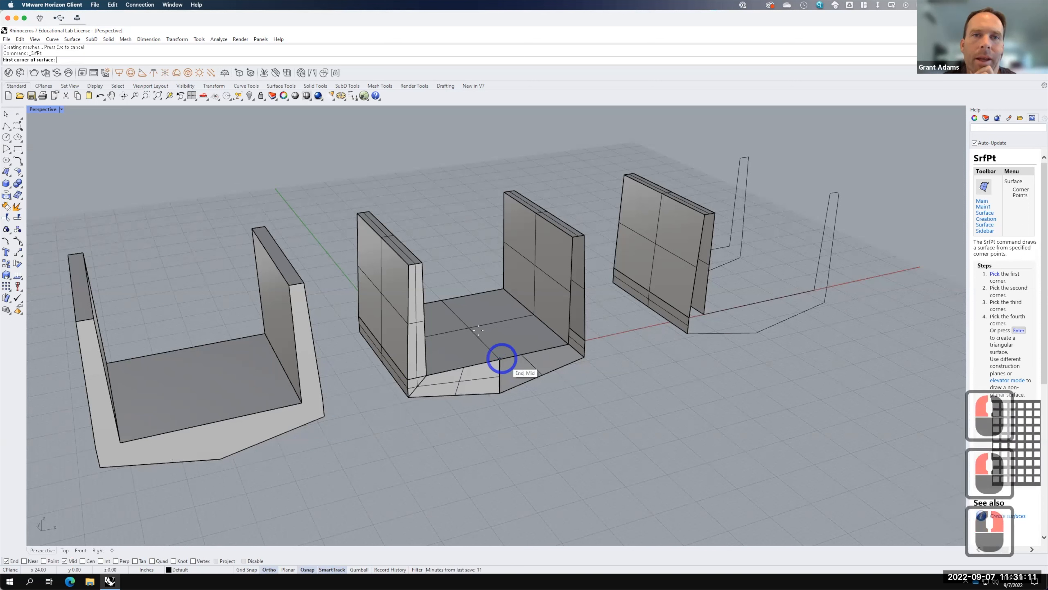
click(501, 359)
click(499, 393)
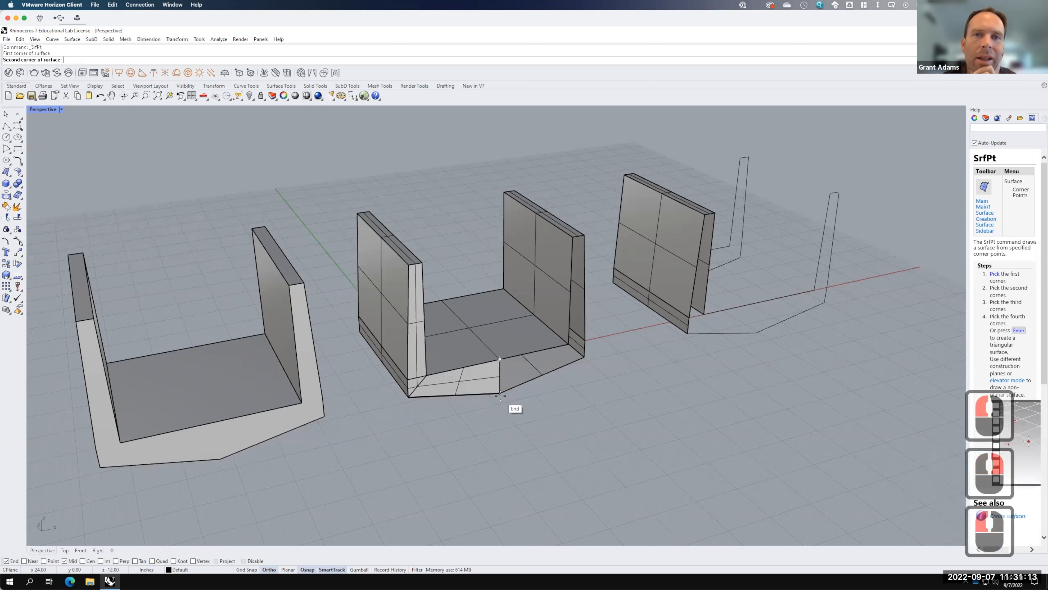
click(583, 357)
click(584, 359)
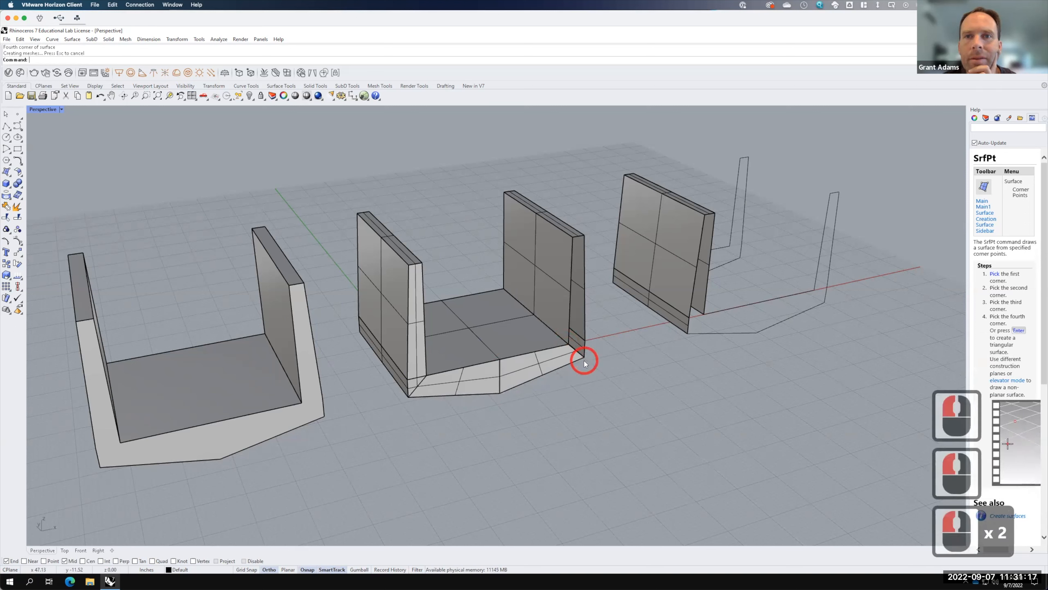
Fill the corner below the lofted section's right railing with a triangular corner-point surface reaching the outer bottom corner.
right_click(577, 346)
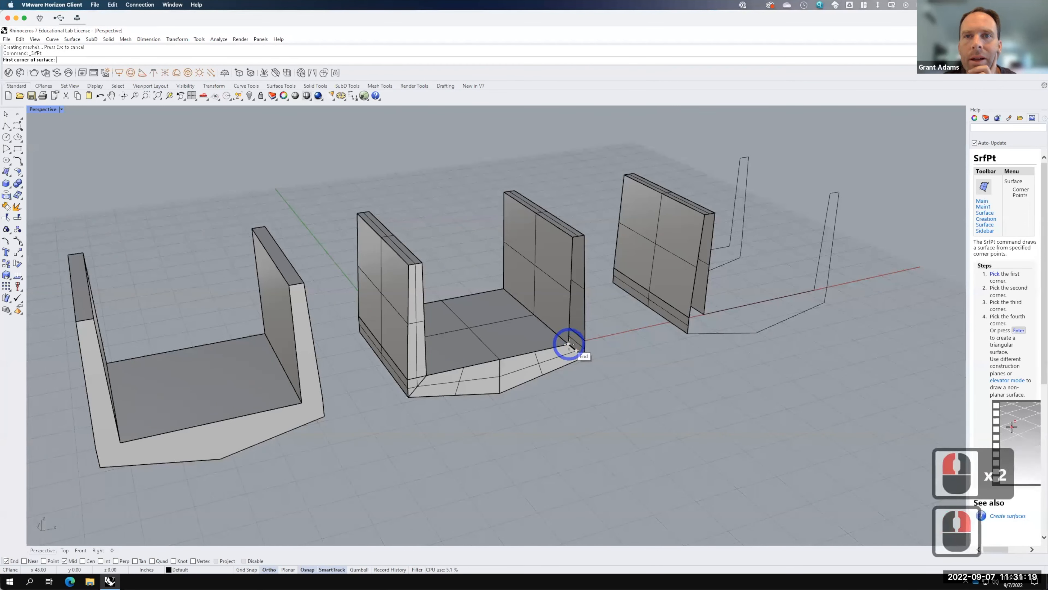
click(577, 349)
click(585, 339)
click(585, 356)
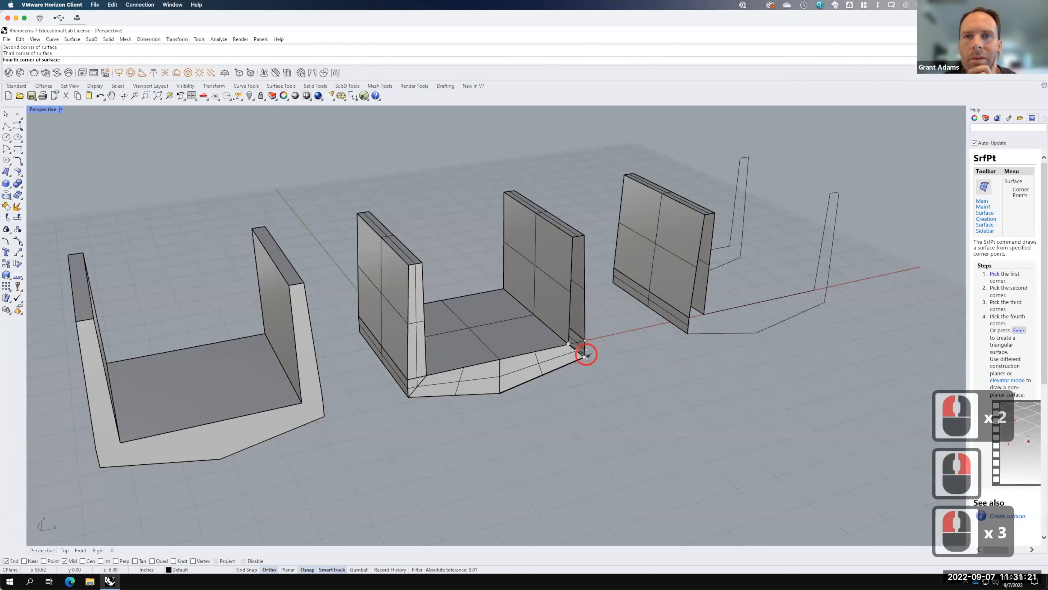
key(Return)
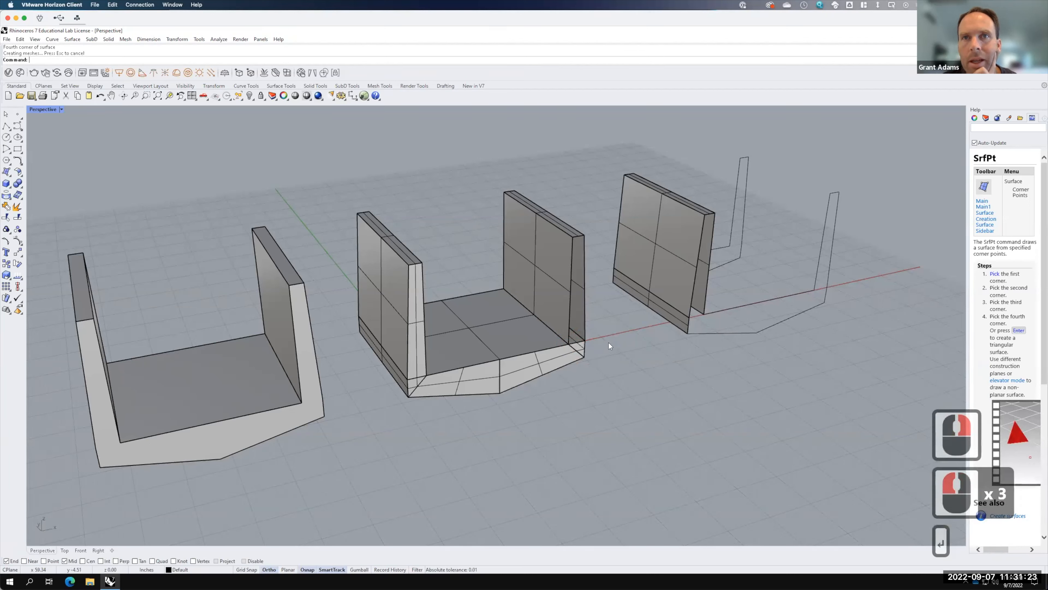
Close the front end of the lofted section's right railing with a four-corner surface, and check the separate end-cap pieces.
right_click(608, 342)
click(568, 343)
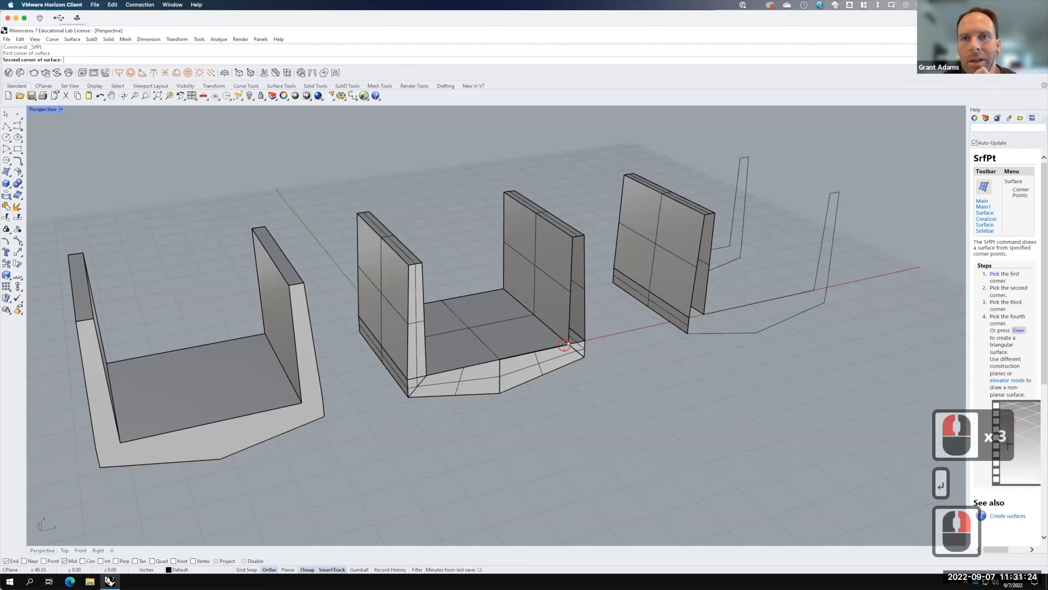
click(589, 339)
click(585, 236)
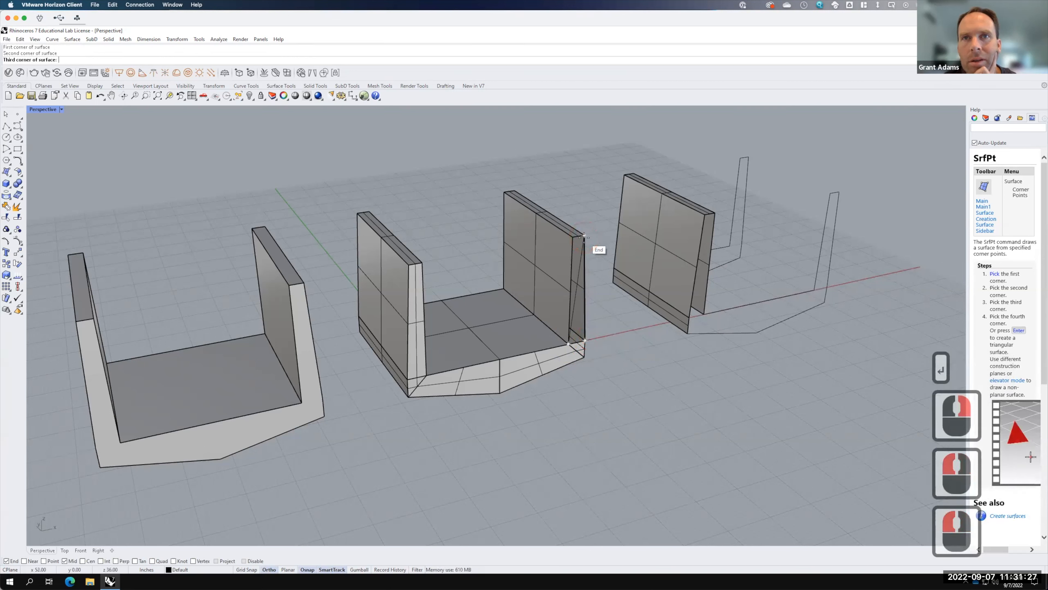
click(569, 238)
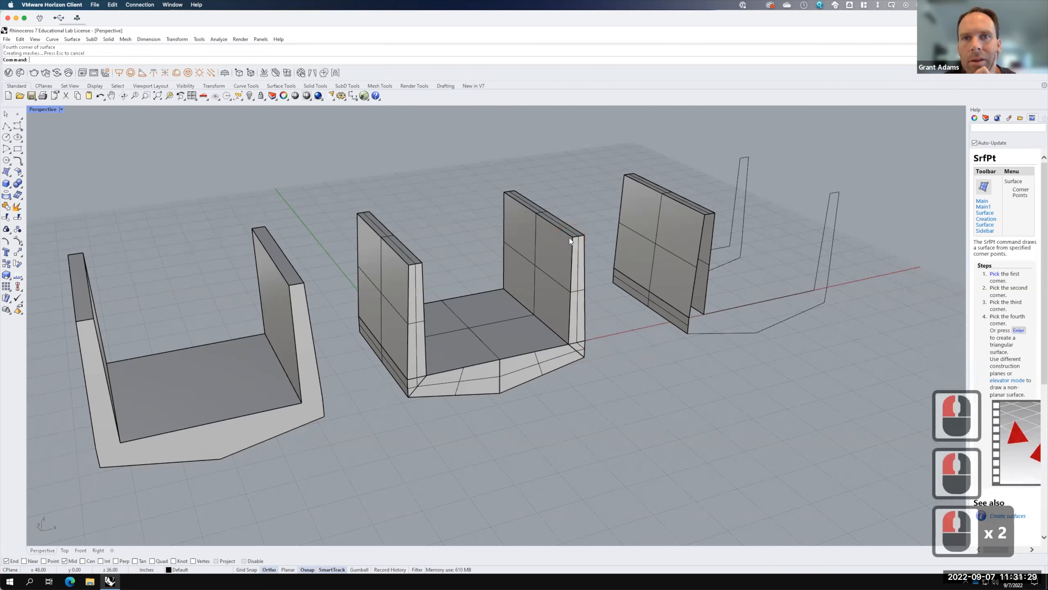
right_drag(622, 407, 405, 321)
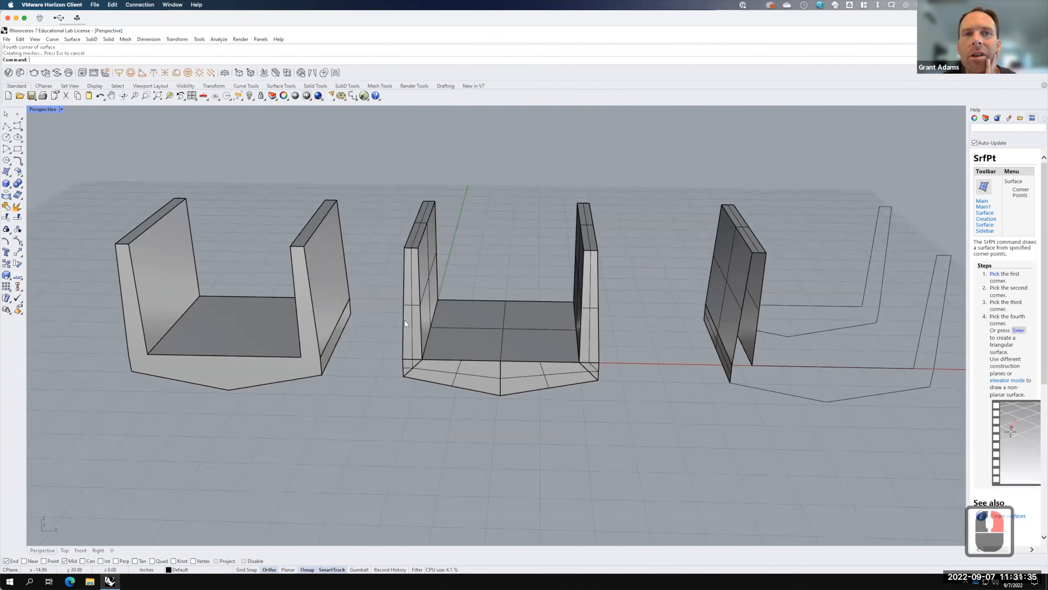
click(415, 334)
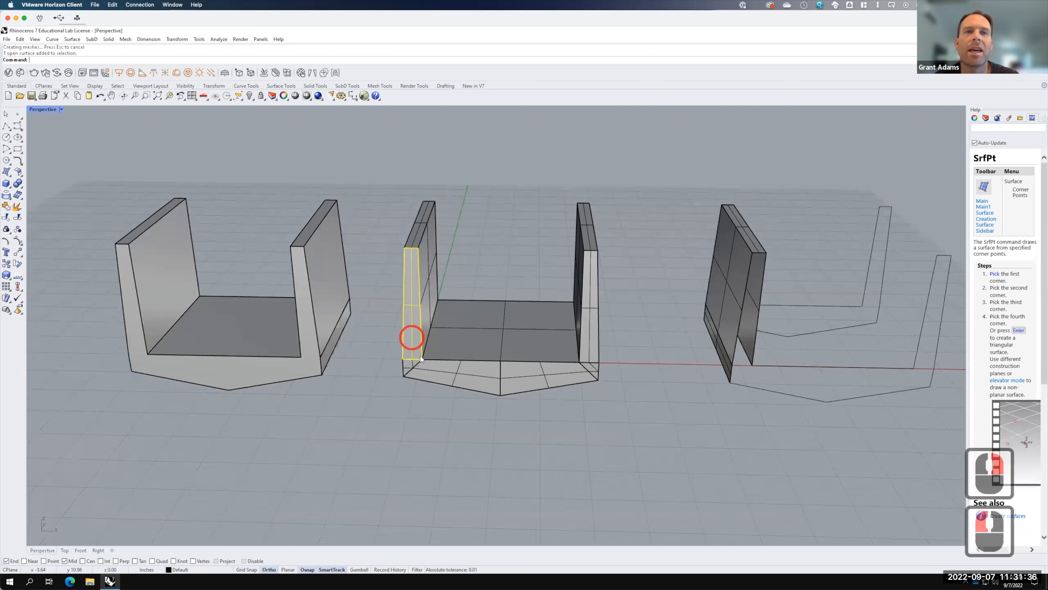
Copy all the front end-cap surfaces of the lofted section to its back end, from the right railing's top front corner to its top back corner.
shift+click(409, 366)
shift+click(468, 372)
shift+click(549, 378)
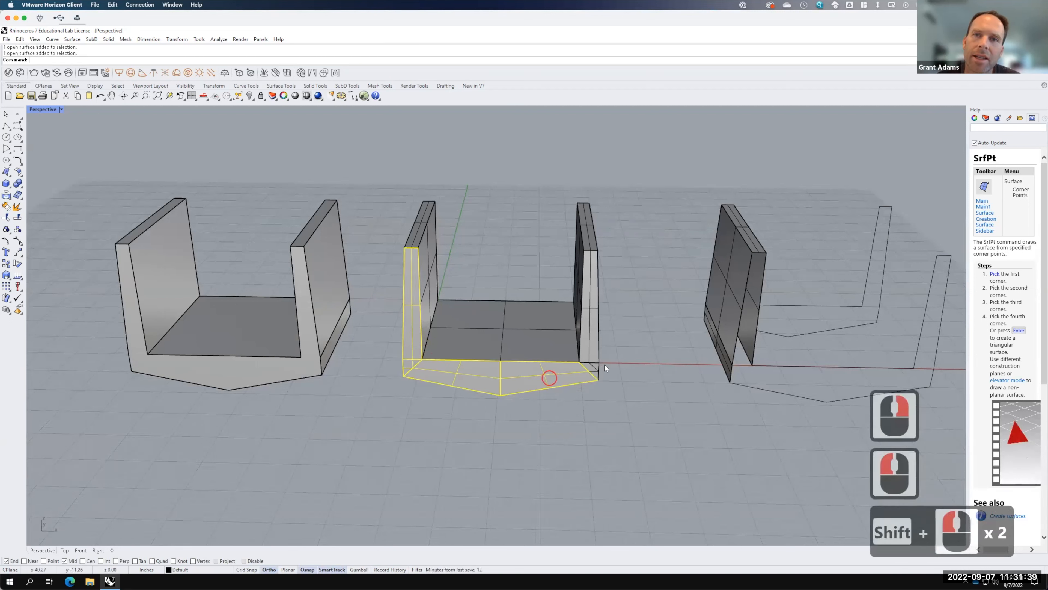
shift+click(588, 352)
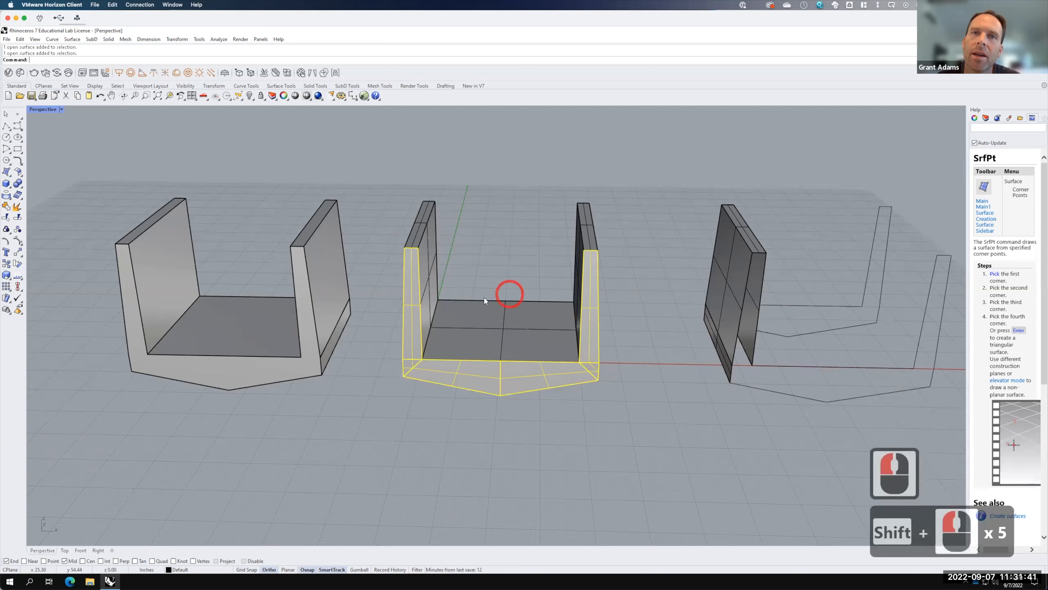
right_drag(484, 298, 566, 332)
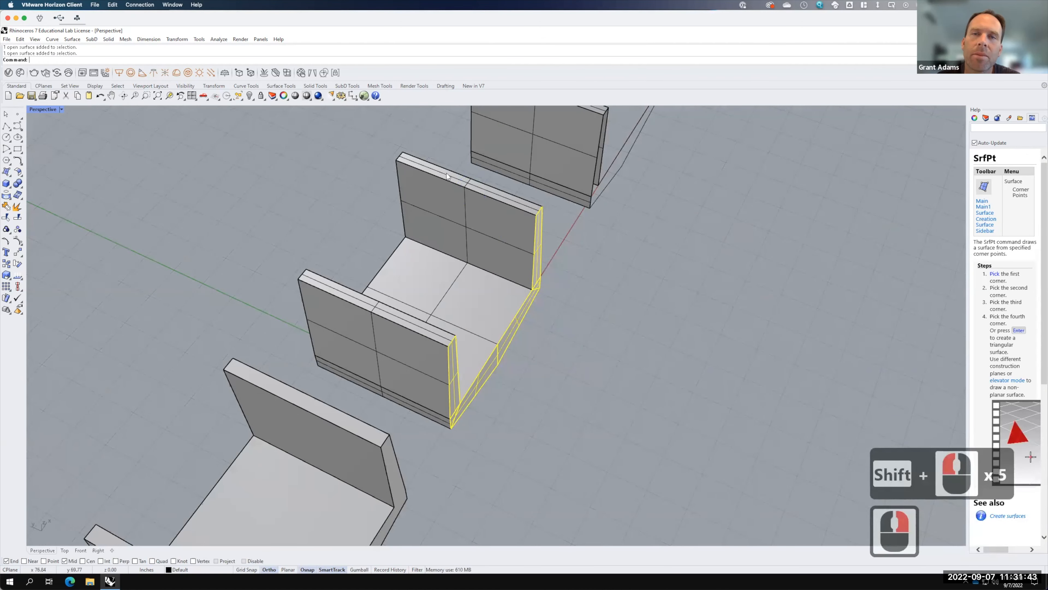
click(177, 39)
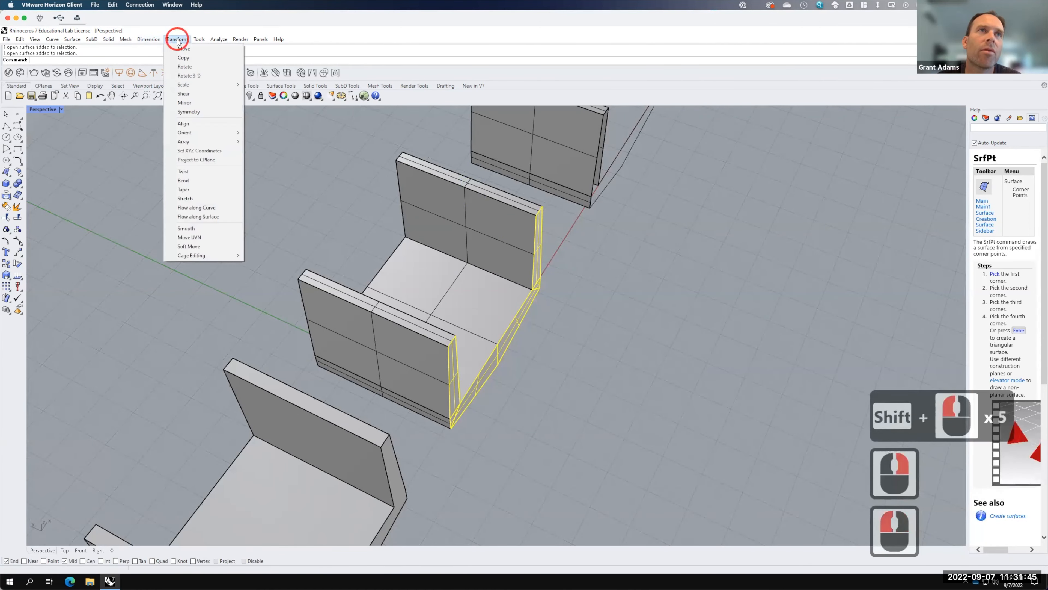
click(184, 55)
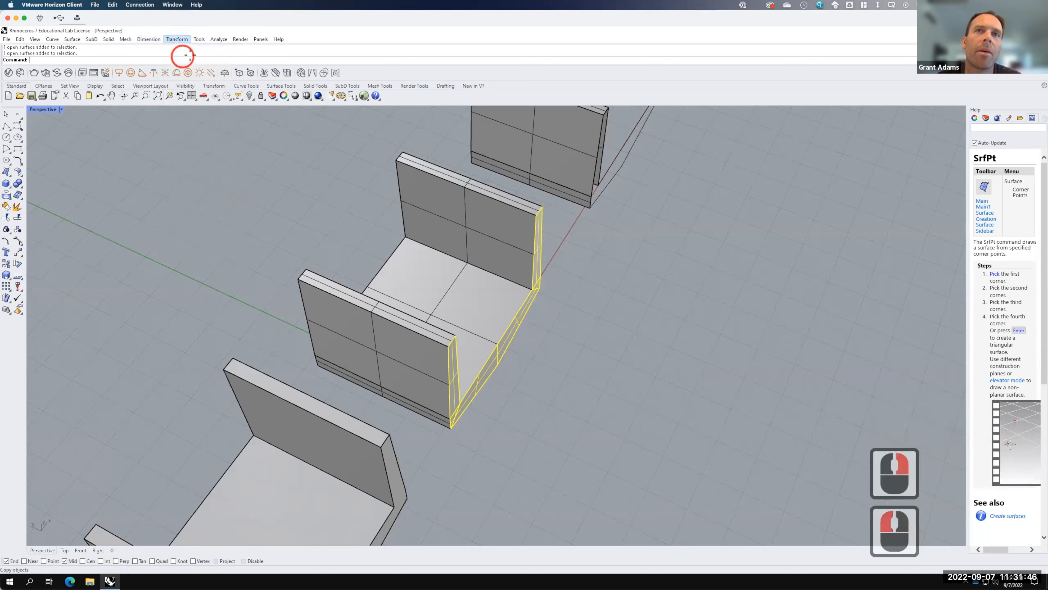
click(542, 204)
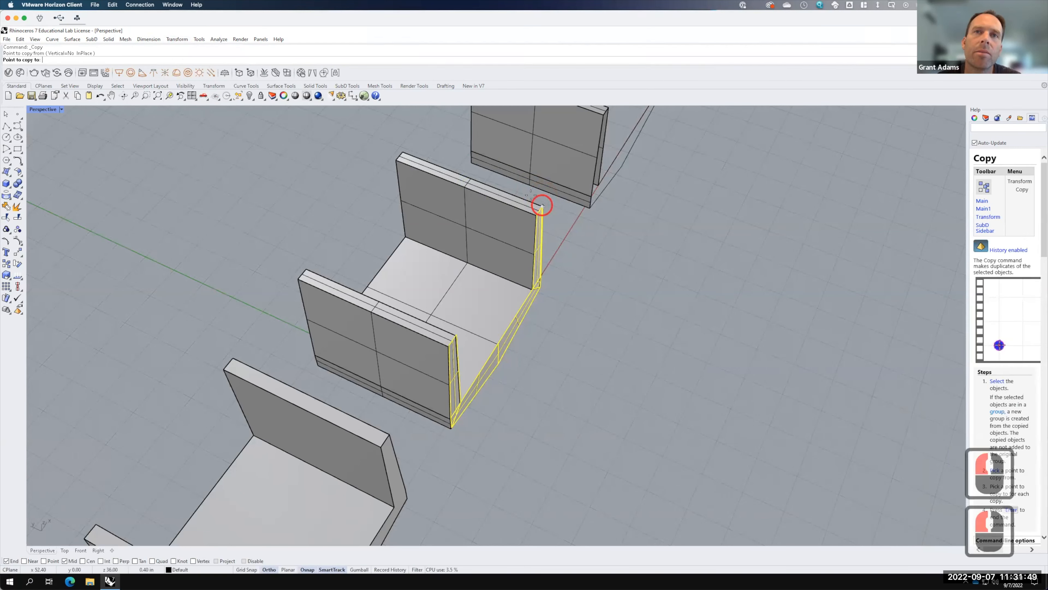
click(402, 149)
right_drag(532, 347, 607, 301)
key(Return)
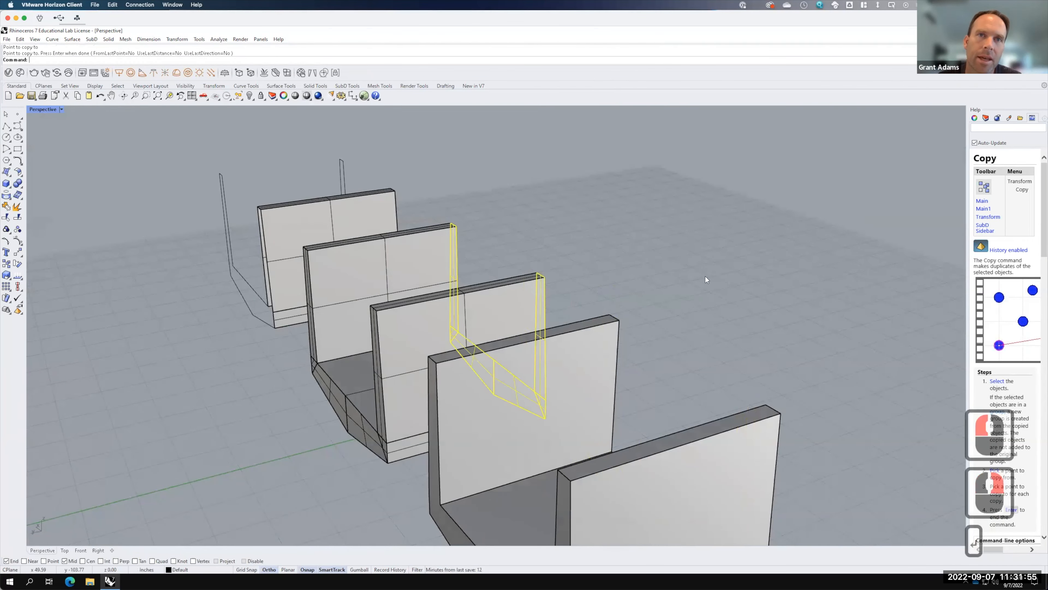
click(737, 284)
right_drag(737, 283, 608, 341)
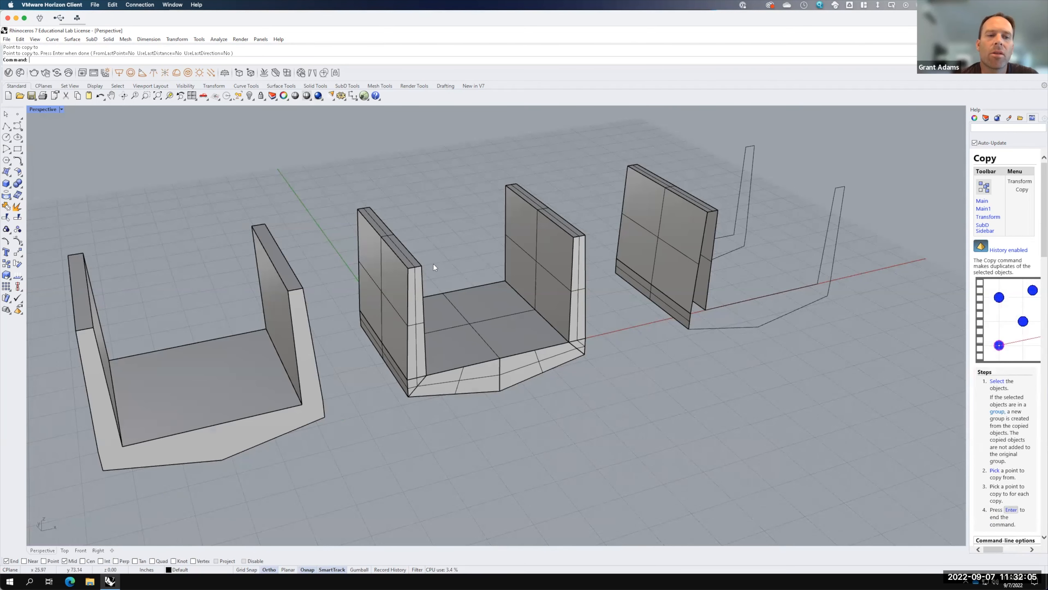
Chamfer the edge between the outer face and top of the lofted section's left railing, with both chamfer distances set to 0.5.
scroll(409, 268, up, 4)
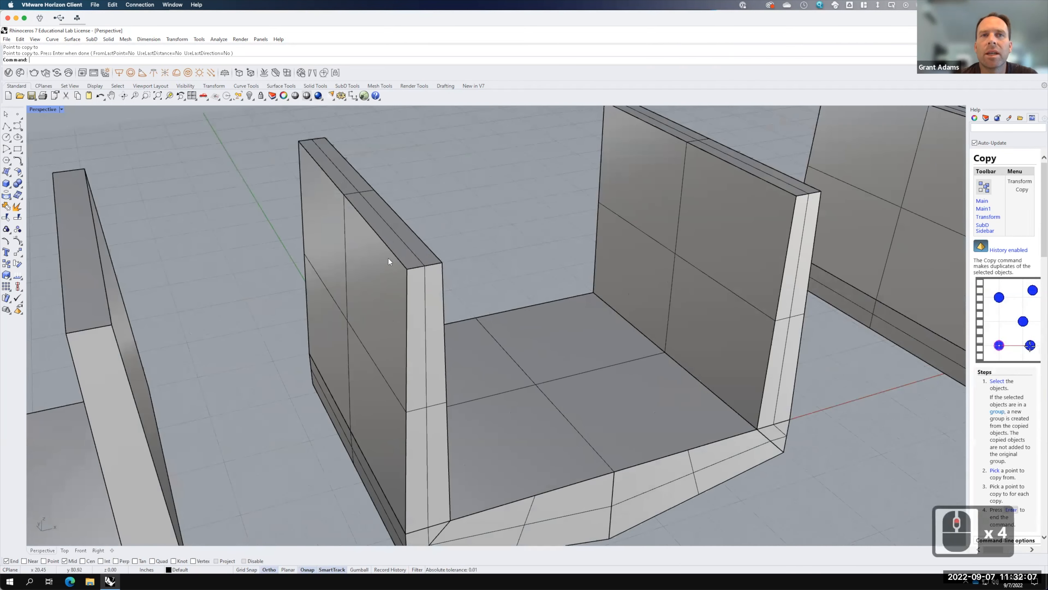
scroll(418, 266, down, 3)
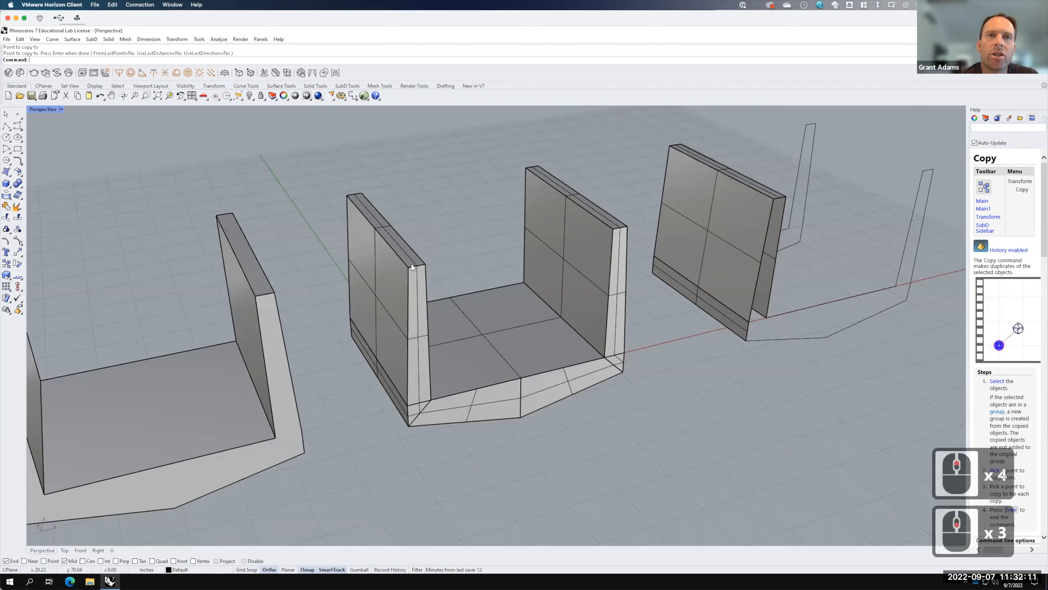
scroll(411, 263, up, 3)
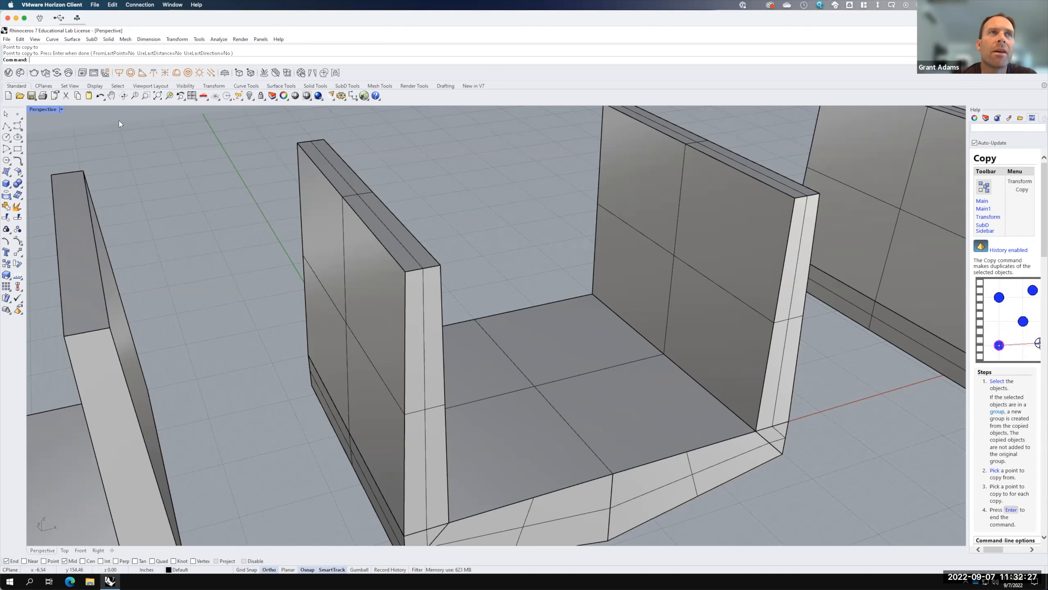
click(76, 39)
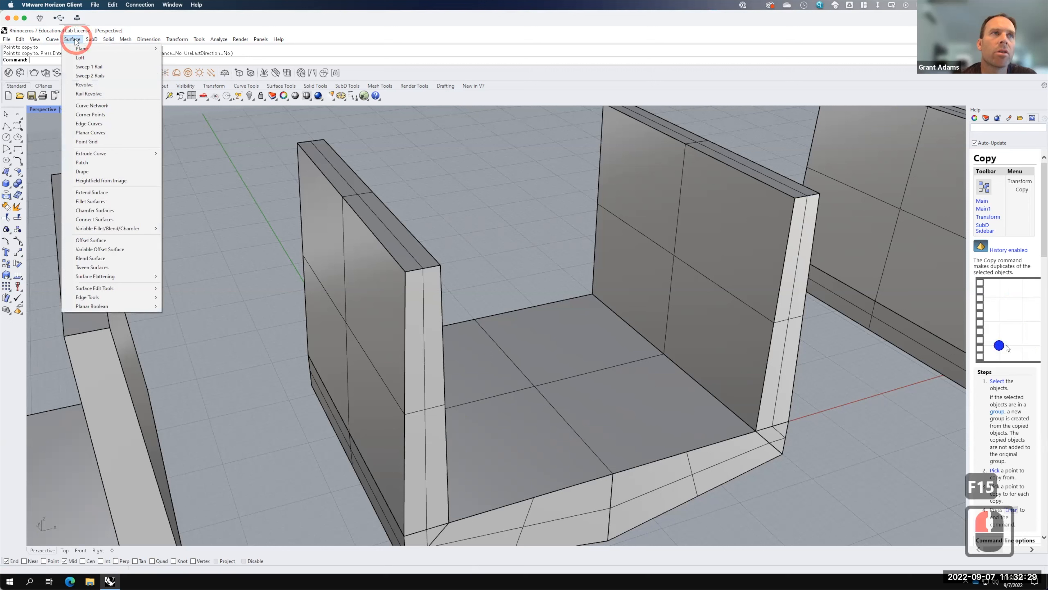
click(112, 214)
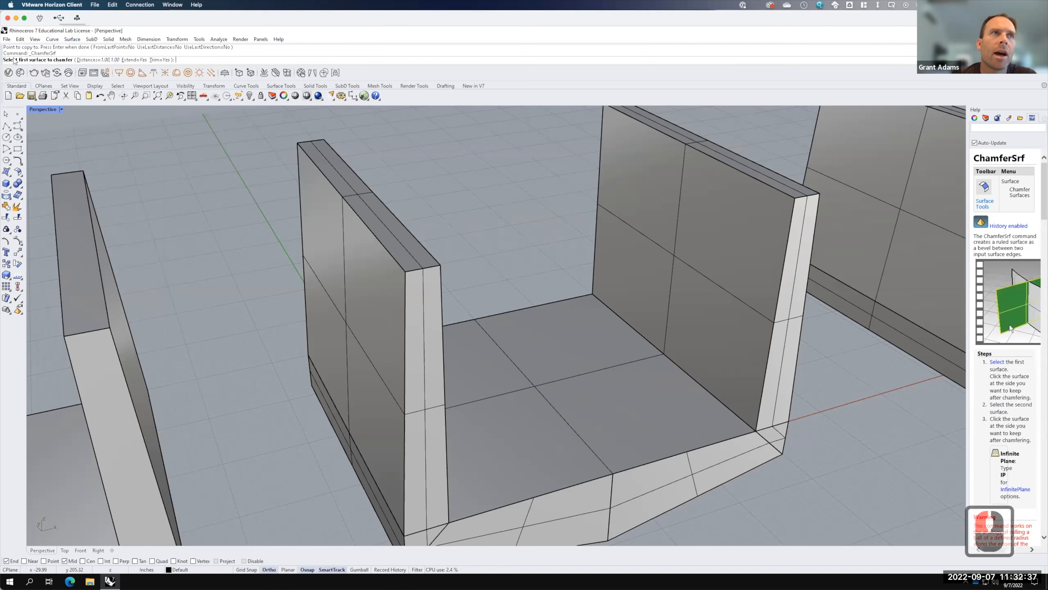
click(104, 61)
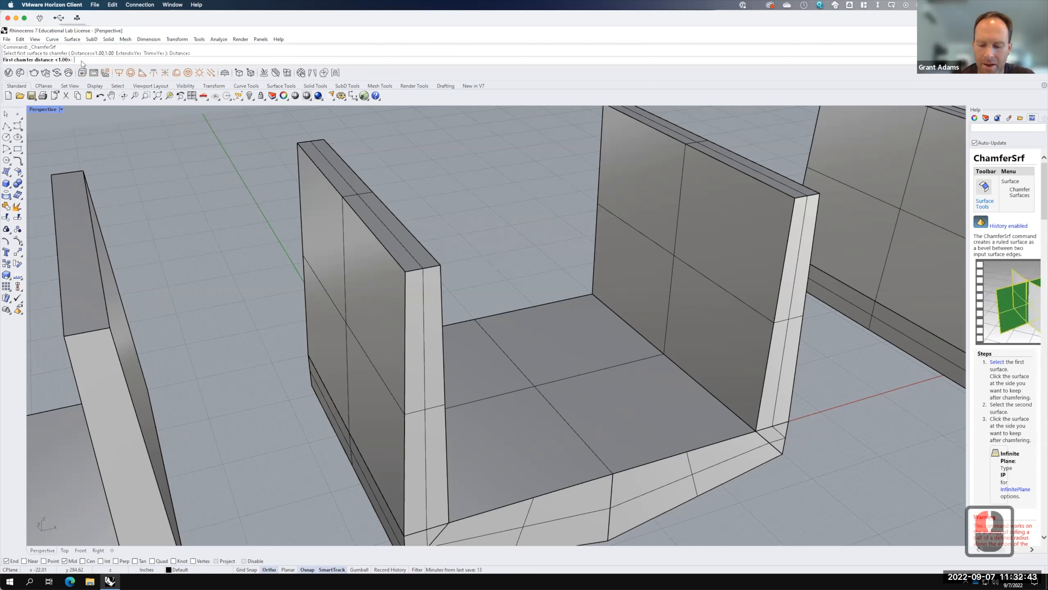
text(.5)
key(Tab)
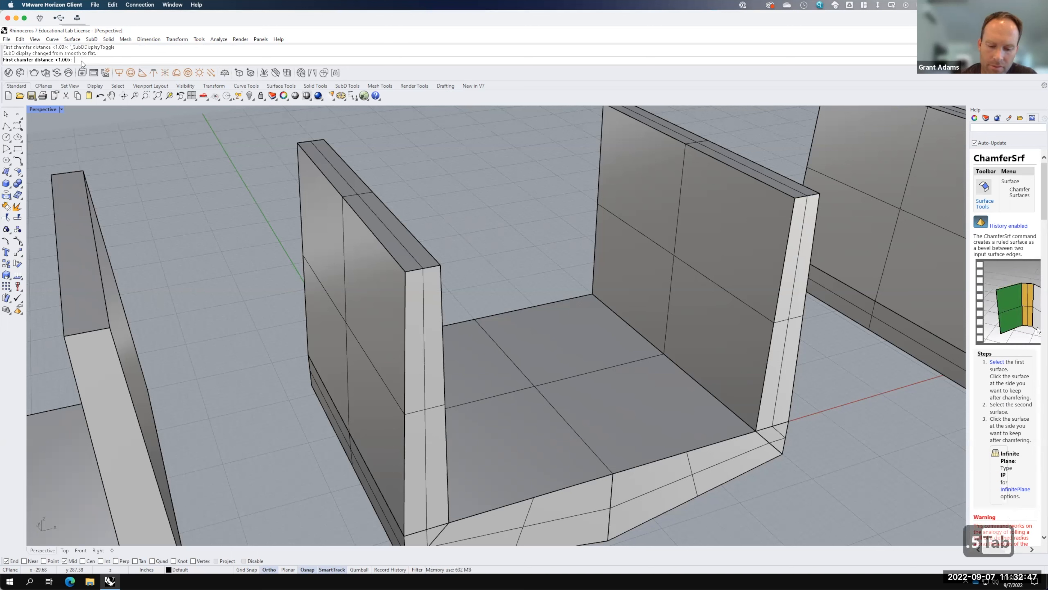
key(Tab)
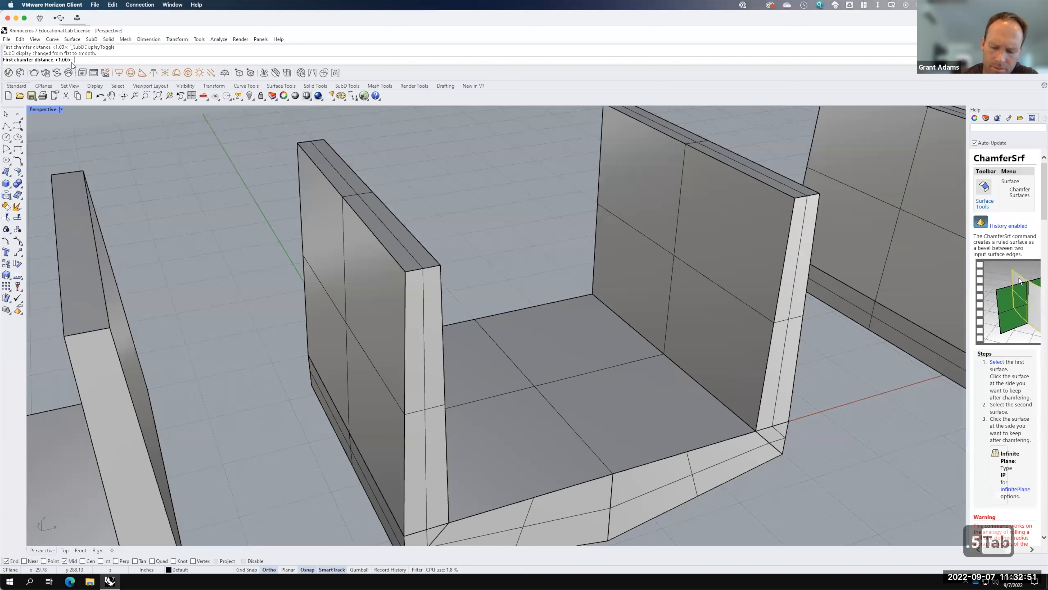
text(.5)
key(Return)
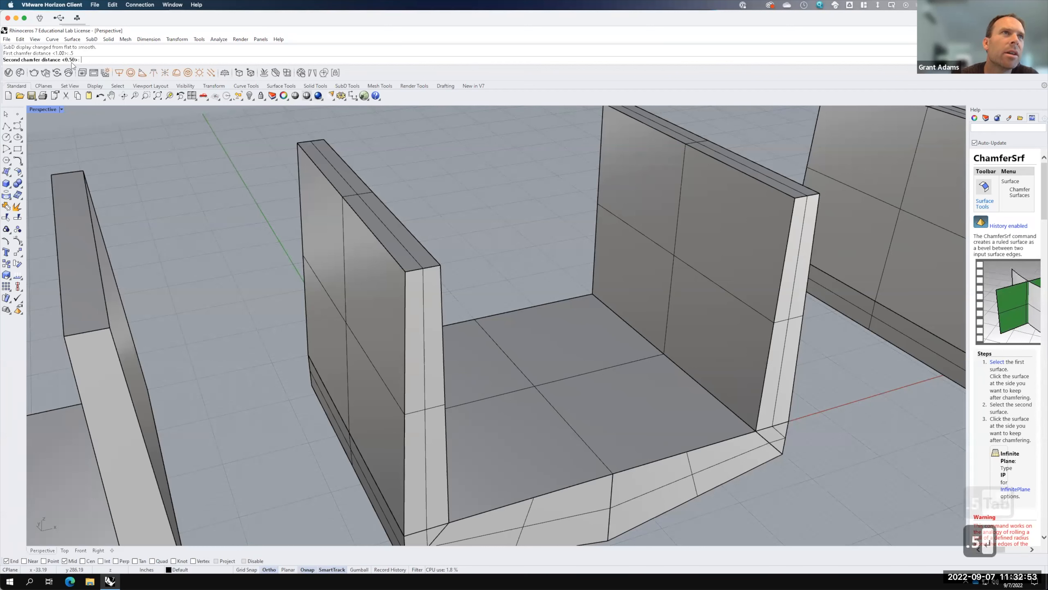
key(Return)
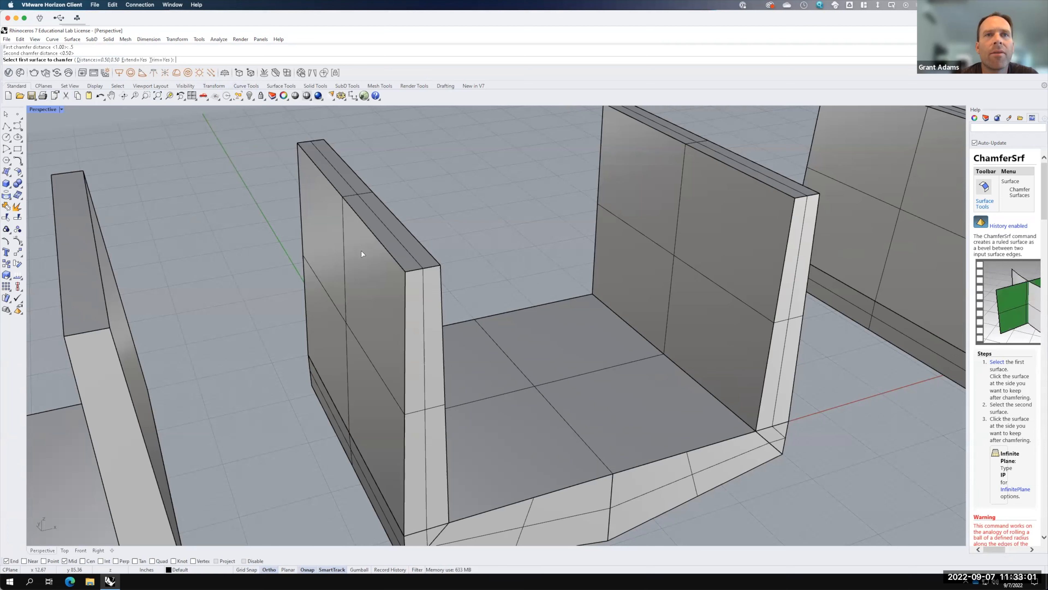
click(373, 264)
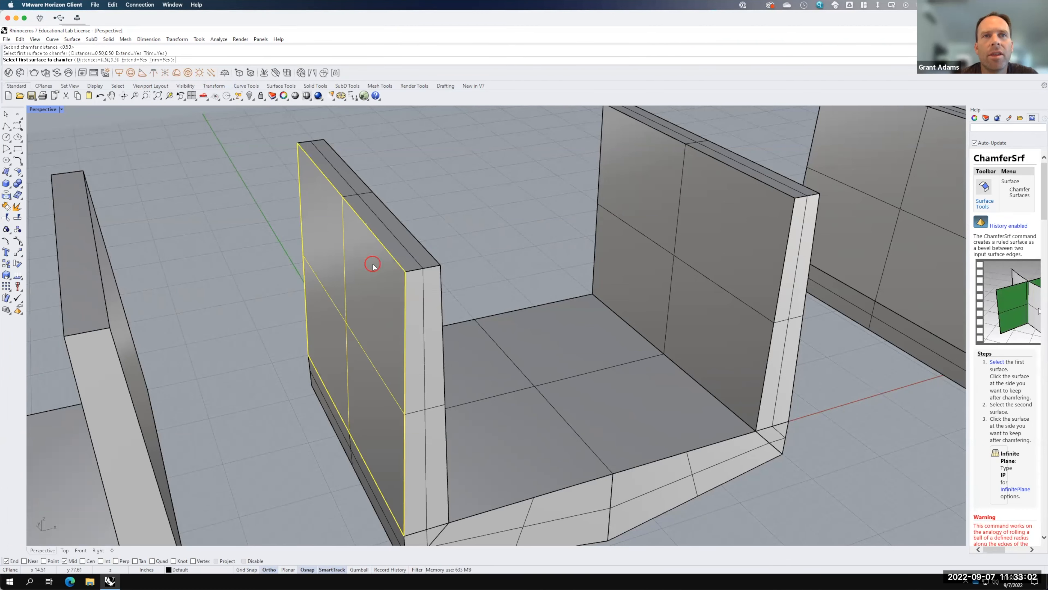
click(389, 236)
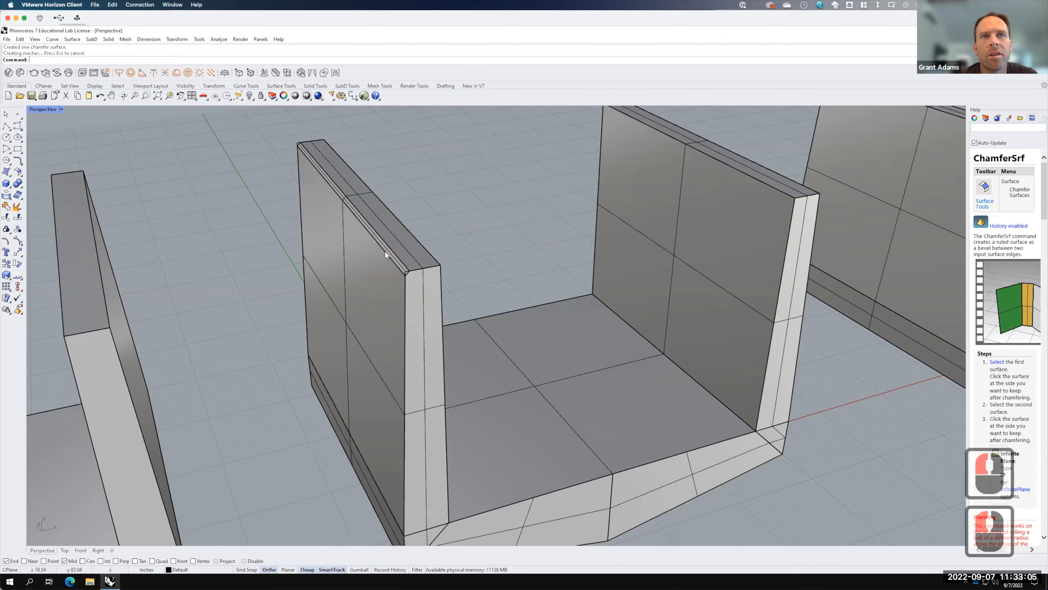
scroll(404, 251, up, 3)
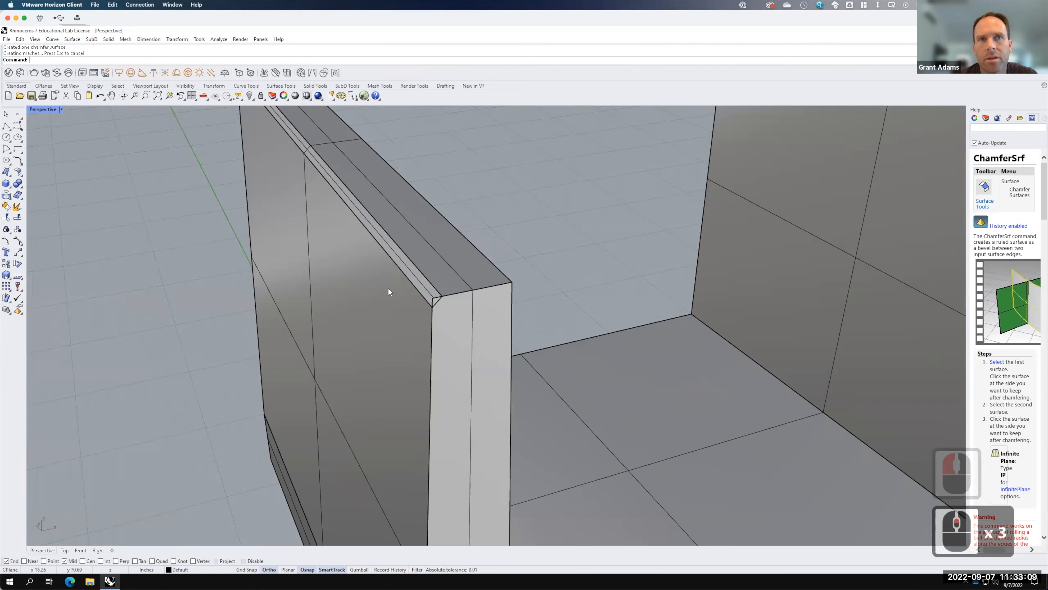
scroll(388, 288, down, 3)
Chamfer the left railing's top surface against its front end cap using the 0.5 distances.
right_drag(423, 334, 468, 296)
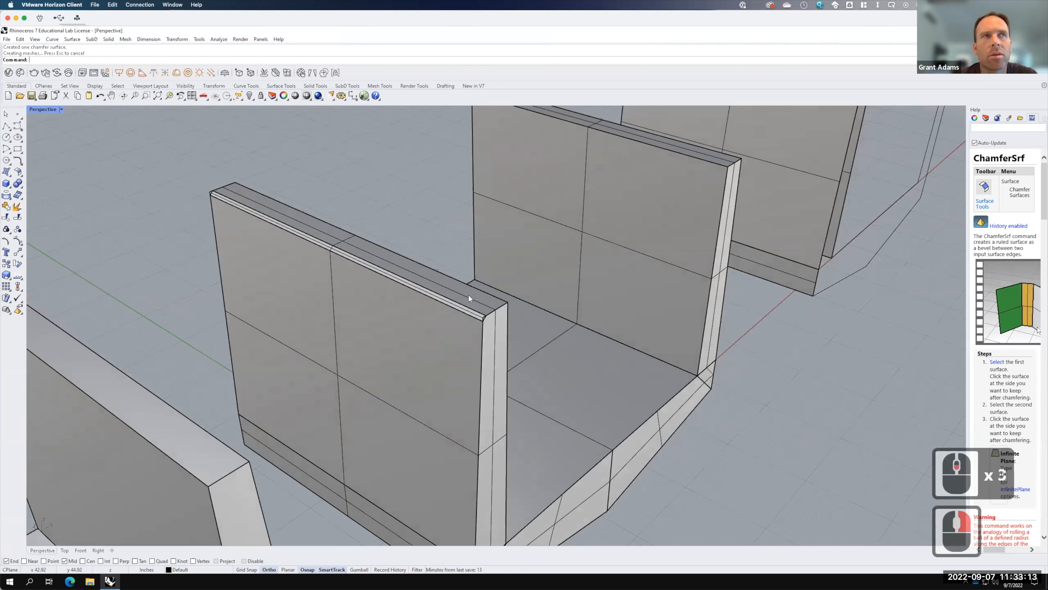
click(73, 40)
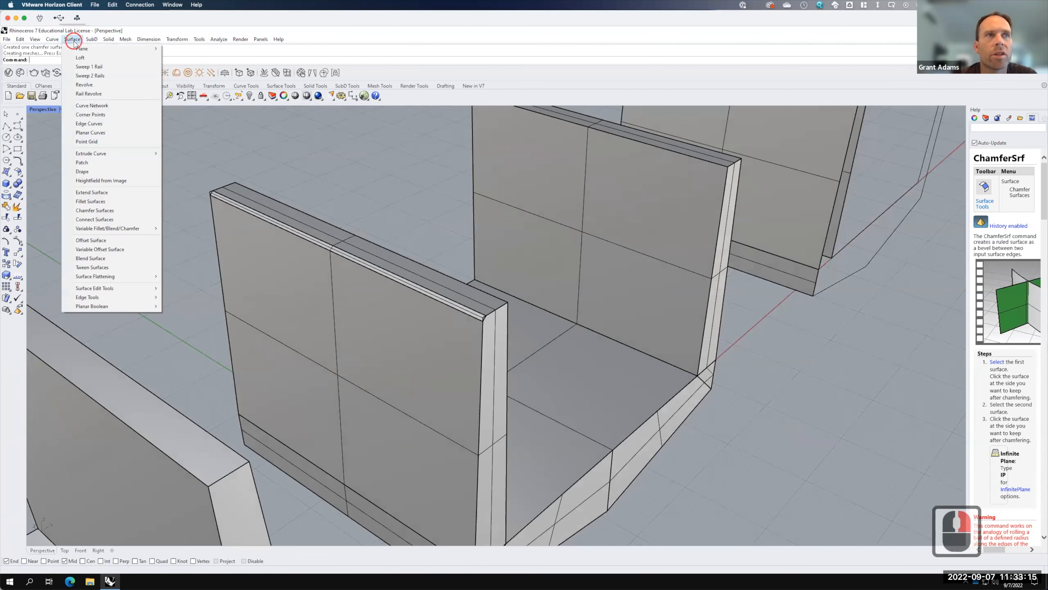
click(82, 212)
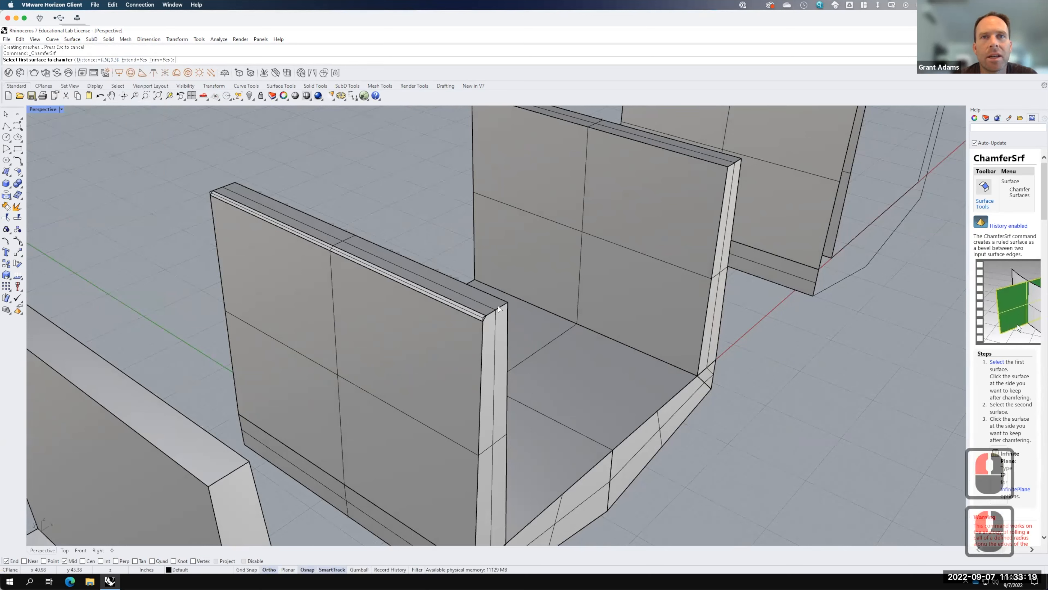
click(476, 299)
click(502, 348)
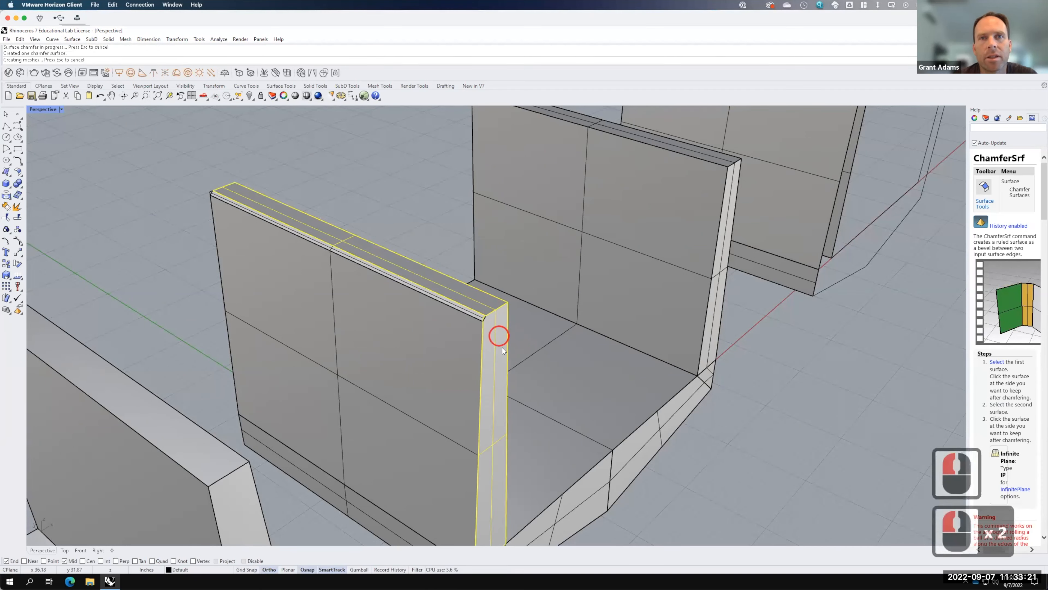
Chamfer the edge between the left railing's top surface and its inner face.
mouse_move(504, 355)
right_down()
mouse_move(390, 356)
mouse_move(380, 209)
right_up()
right_click(388, 220)
click(391, 217)
click(422, 232)
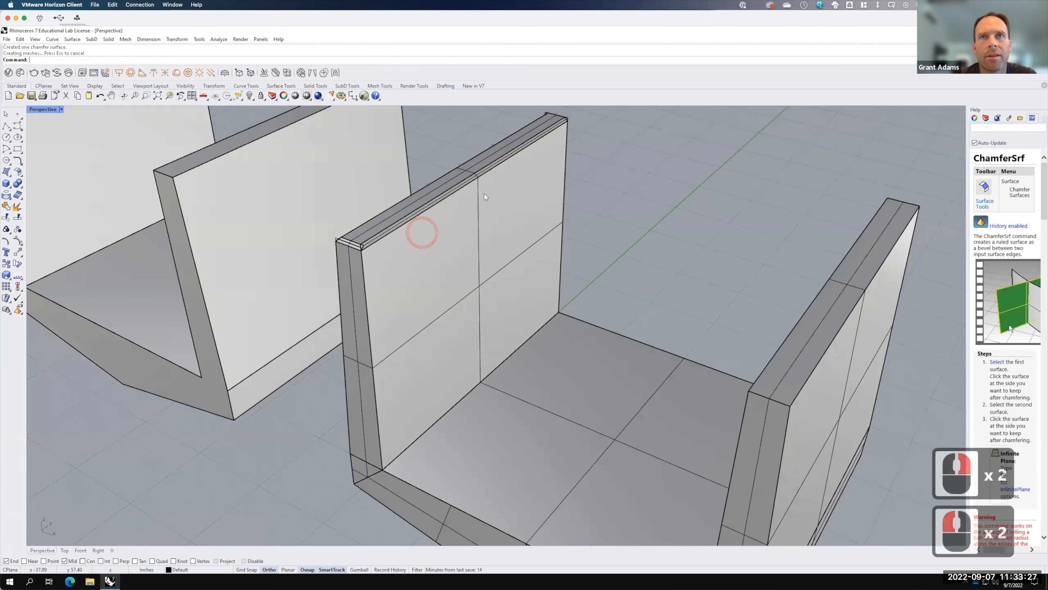
Chamfer the left railing's top surface against its back end cap, and inspect how the chamfers meet at the front corners.
right_drag(586, 224, 755, 430)
right_click(752, 433)
click(757, 397)
click(753, 390)
right_drag(650, 431, 361, 277)
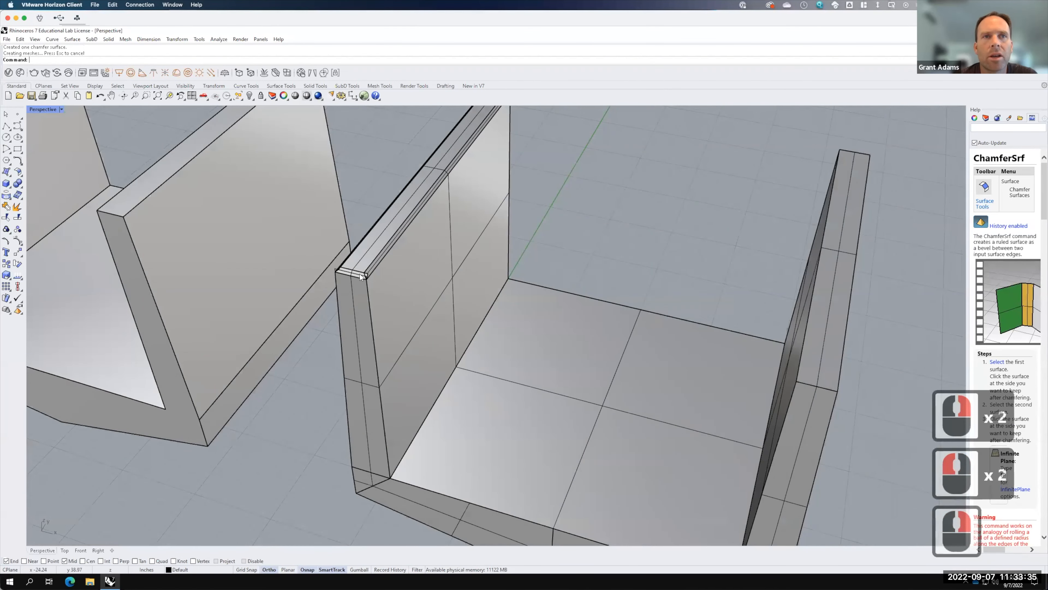
scroll(360, 276, up, 6)
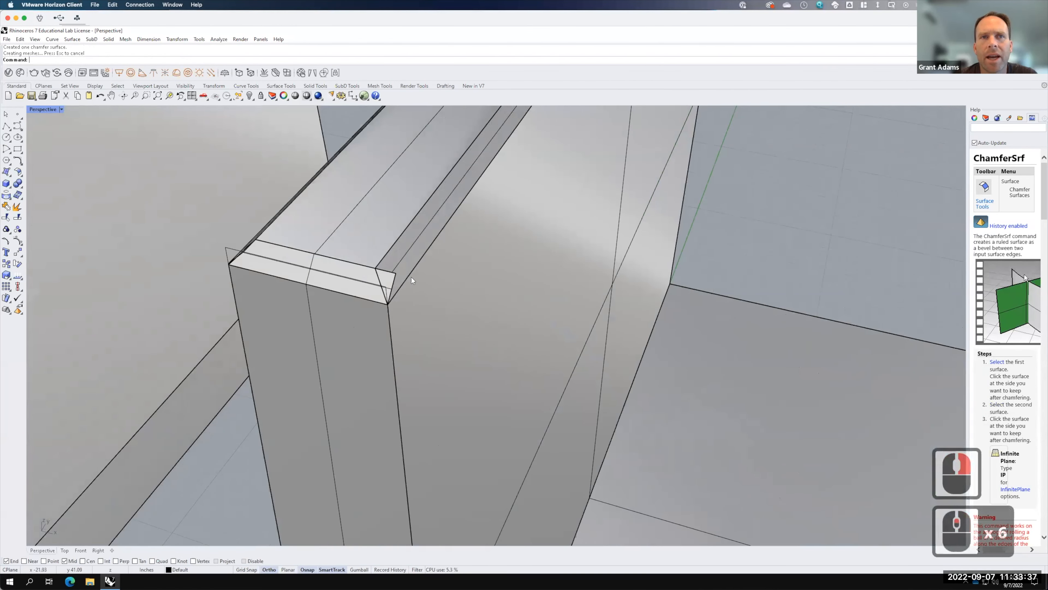
right_drag(272, 250, 306, 295)
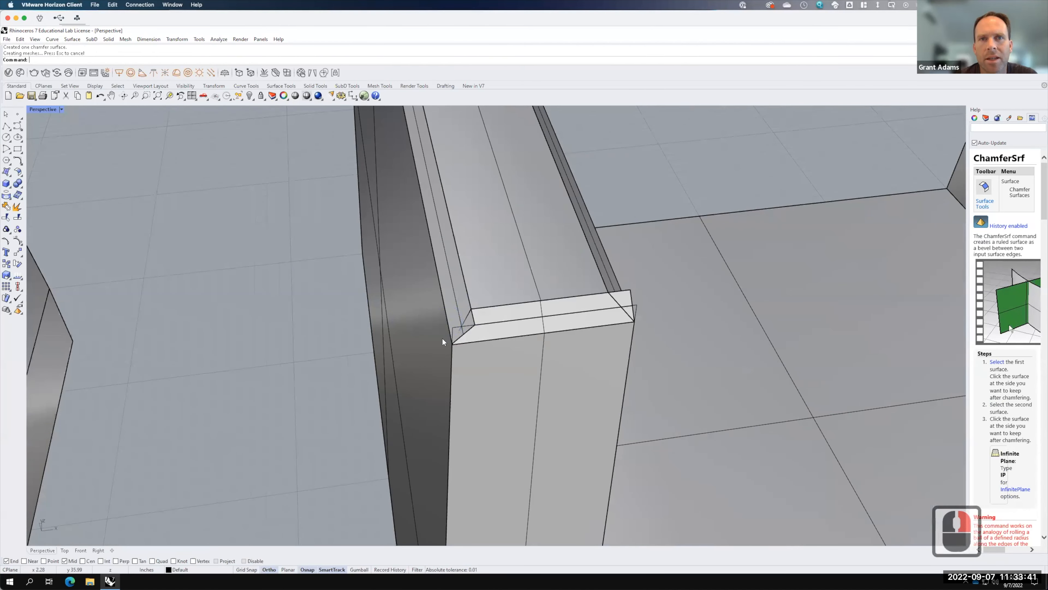
scroll(461, 261, down, 3)
Chamfer the vertical front edge between the left railing's outer face and its front end cap.
right_drag(489, 332, 417, 260)
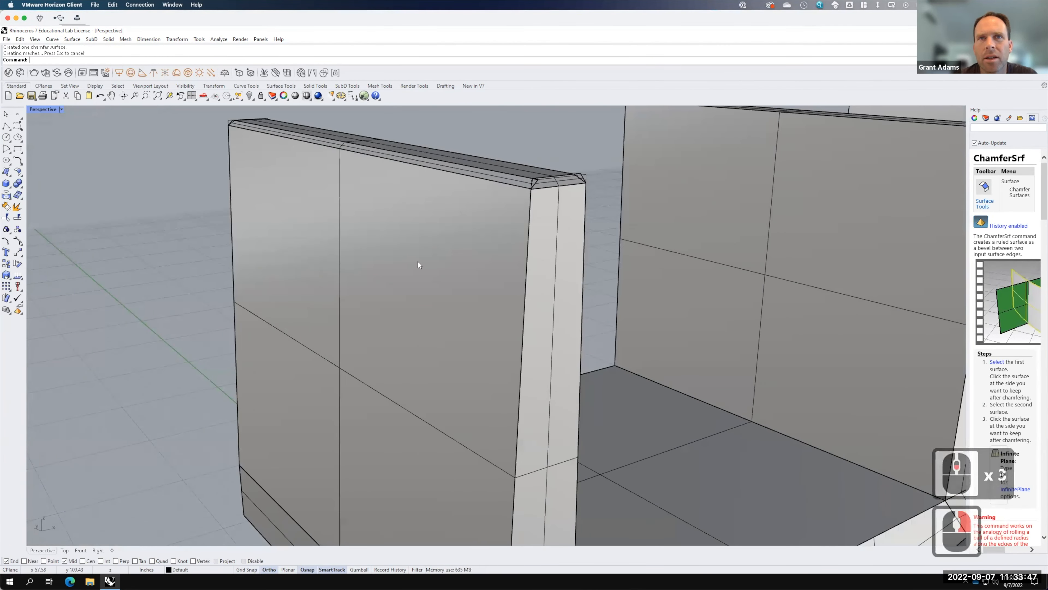
right_click(469, 274)
click(470, 269)
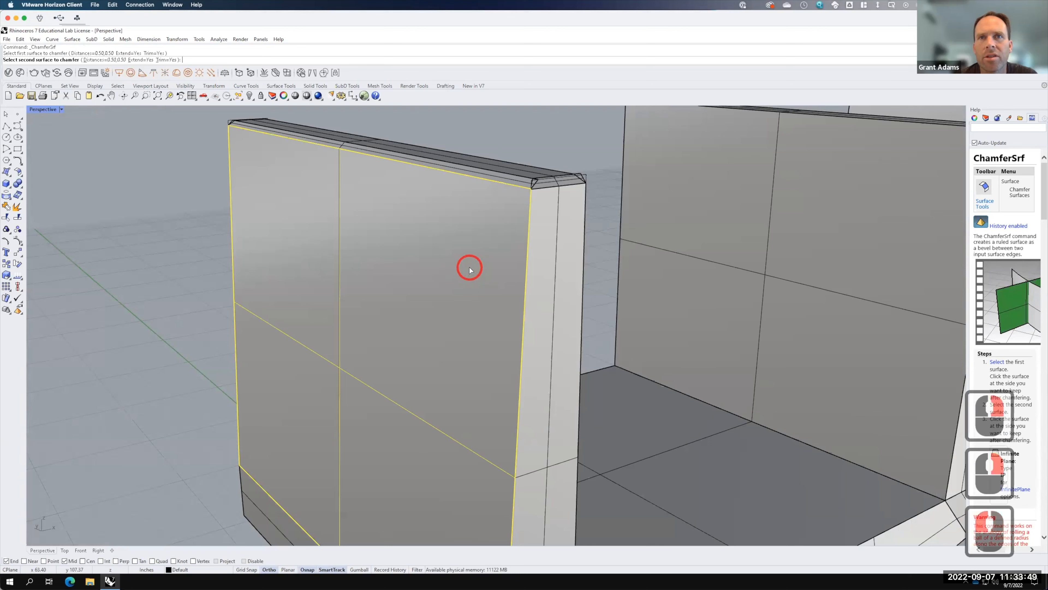
click(548, 271)
Chamfer the vertical front edge between the left railing's inner face and its front end cap.
right_drag(549, 270, 417, 275)
right_click(417, 275)
click(416, 276)
click(473, 268)
click(475, 266)
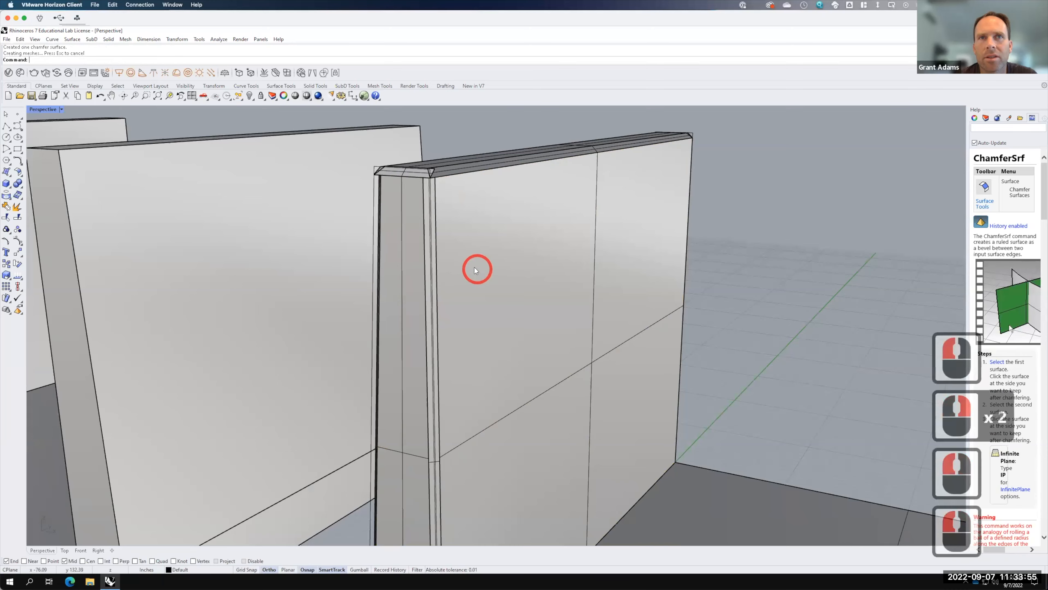
Draw a closed triangular polyline through the three chamfer endpoints at the left railing's outer front top corner, and select it.
right_drag(431, 269, 462, 236)
scroll(460, 236, up, 5)
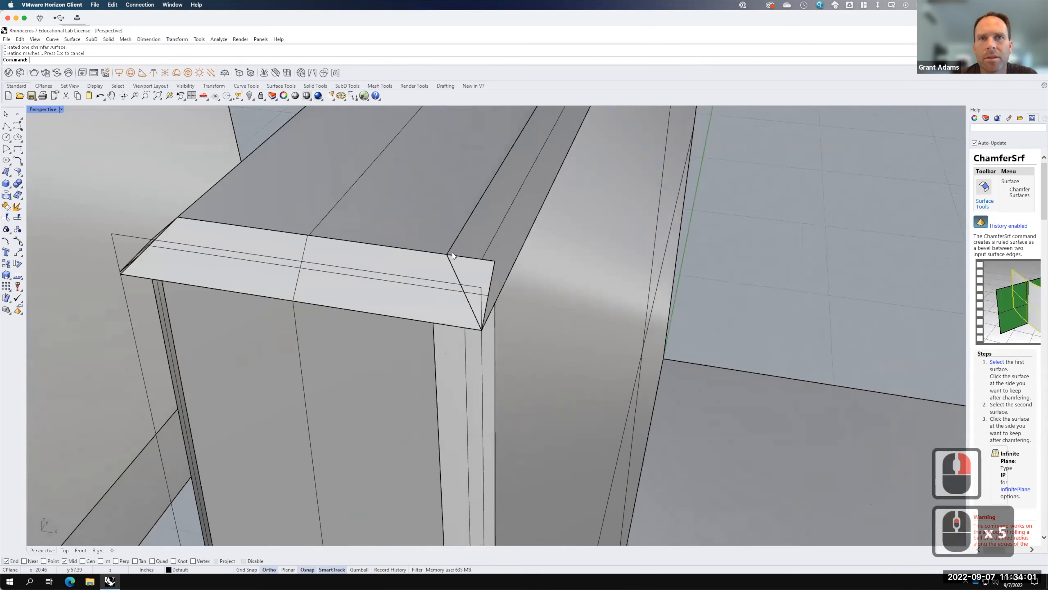
right_drag(509, 321, 548, 325)
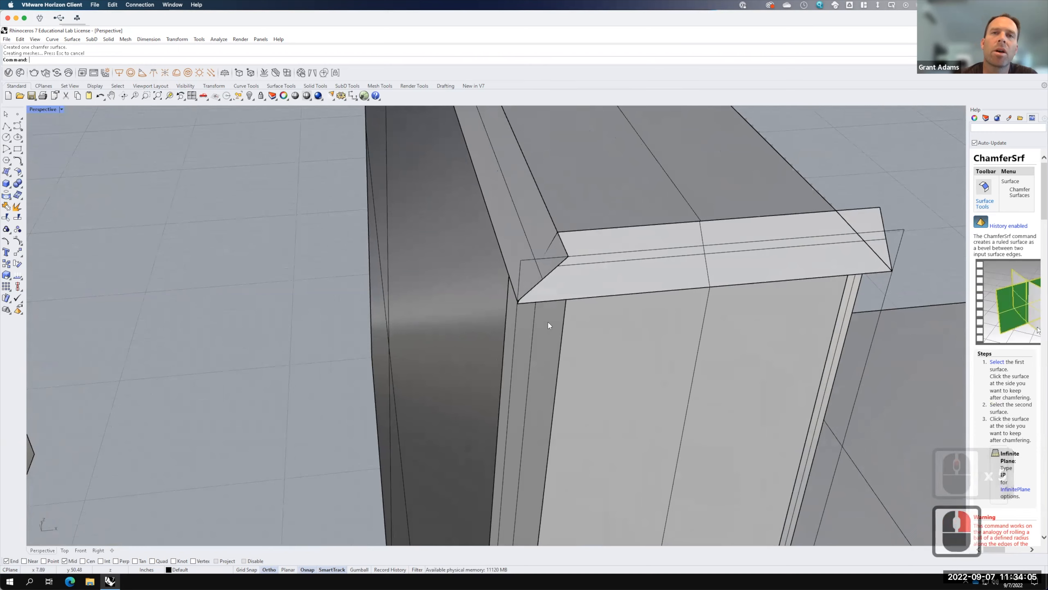
right_drag(551, 335, 454, 327)
click(6, 125)
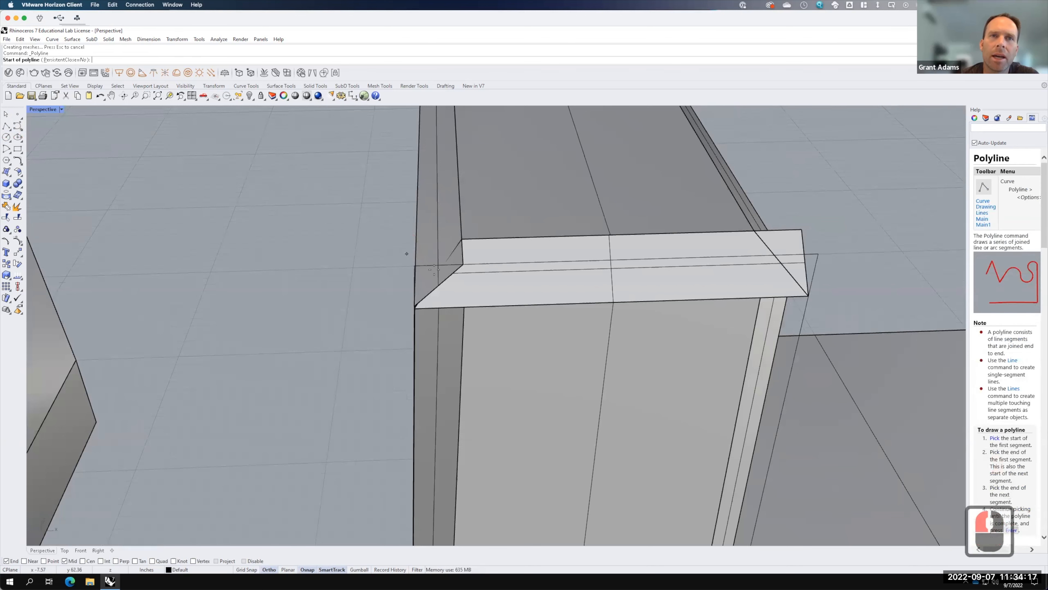
right_drag(403, 288, 409, 286)
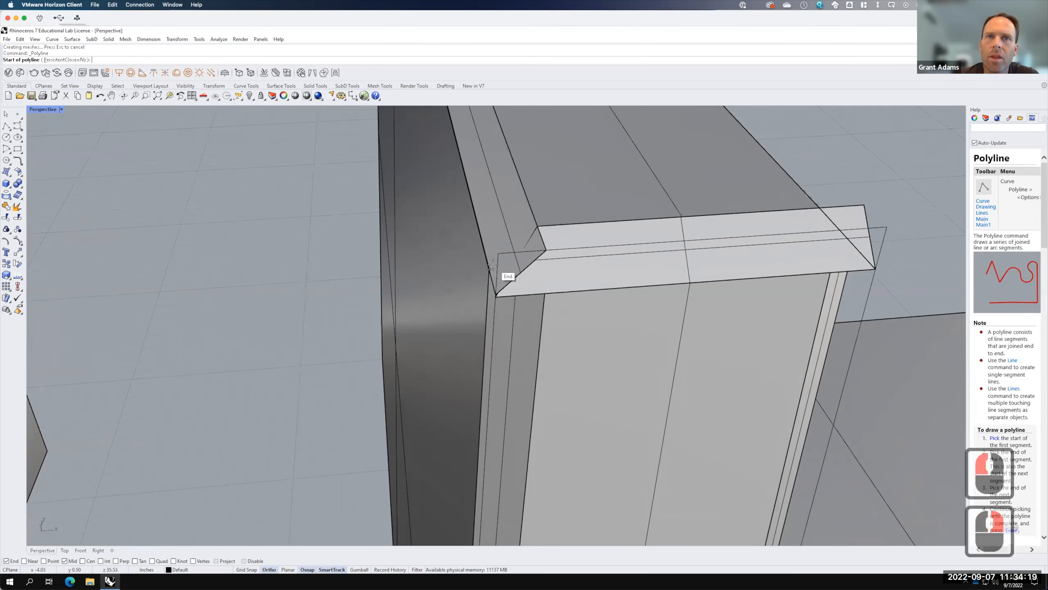
click(489, 269)
click(537, 224)
click(544, 292)
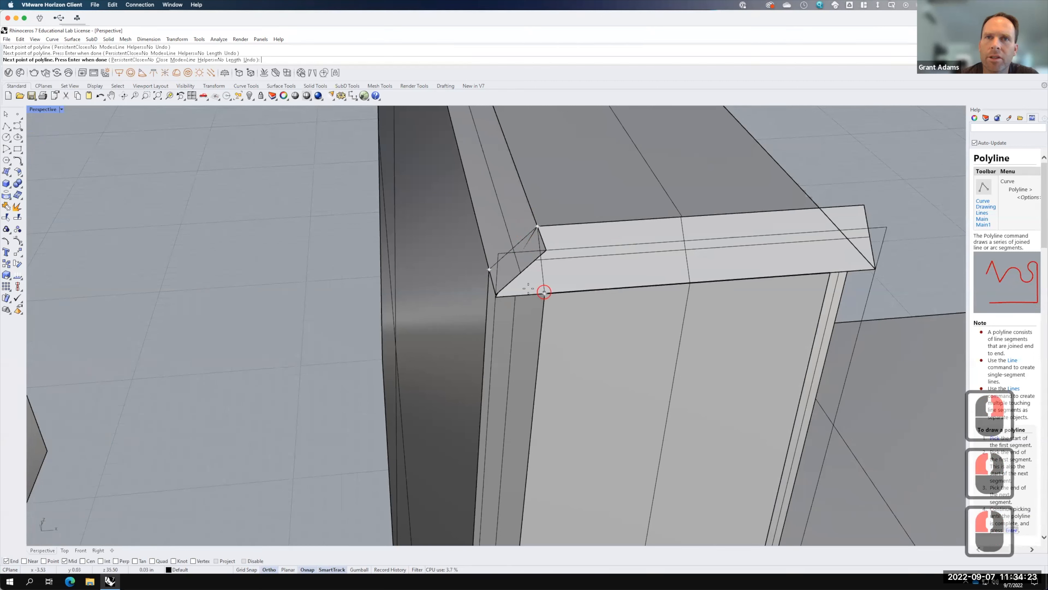
click(487, 270)
click(542, 277)
click(578, 300)
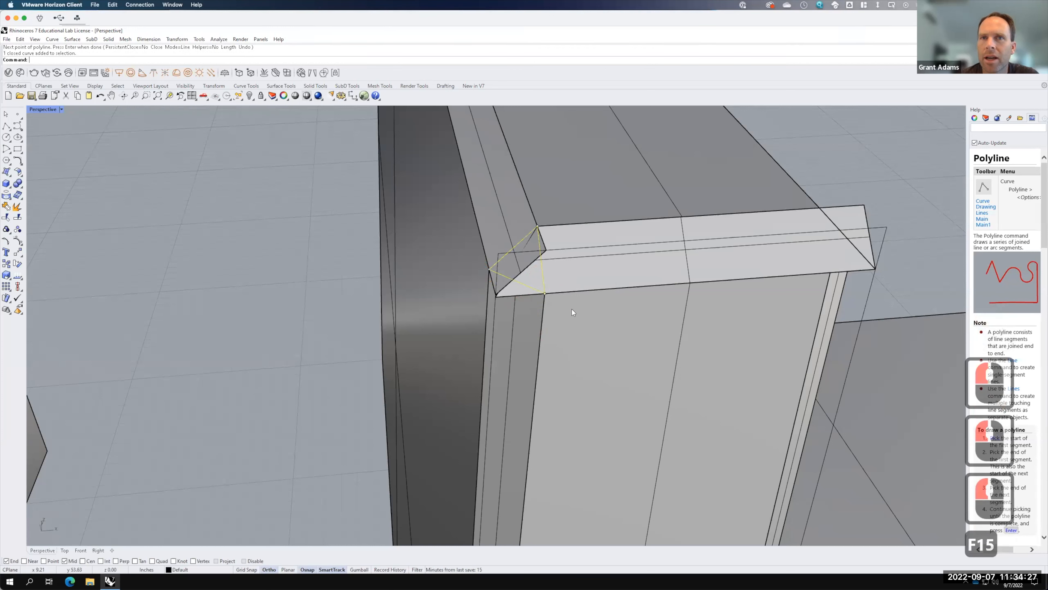
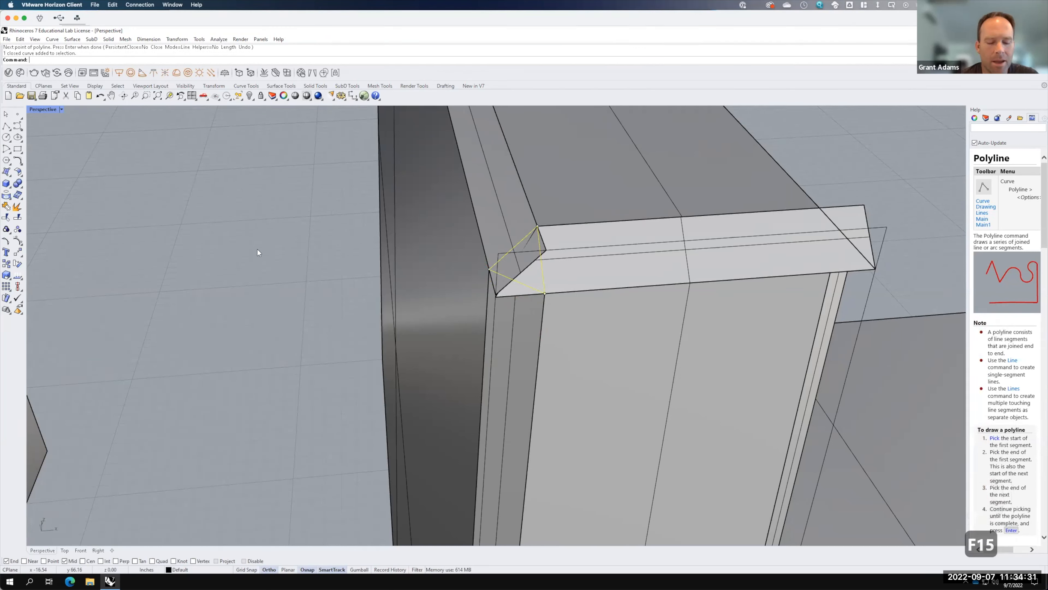
Trim away the chamfer pieces overhanging the left railing's outer front corner, using the triangular polyline as the cutting object.
key(Return)
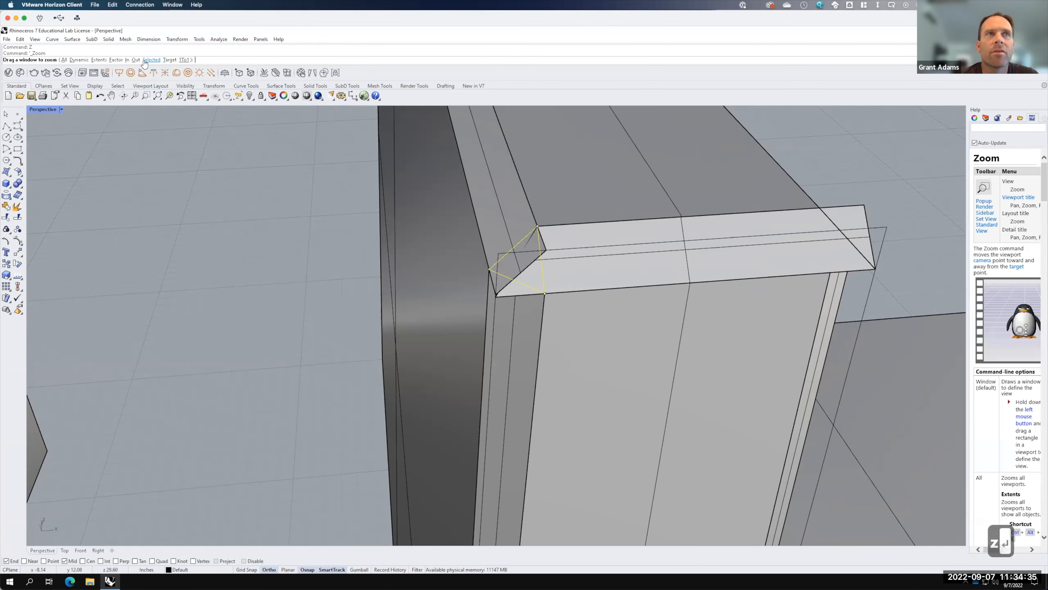
click(147, 60)
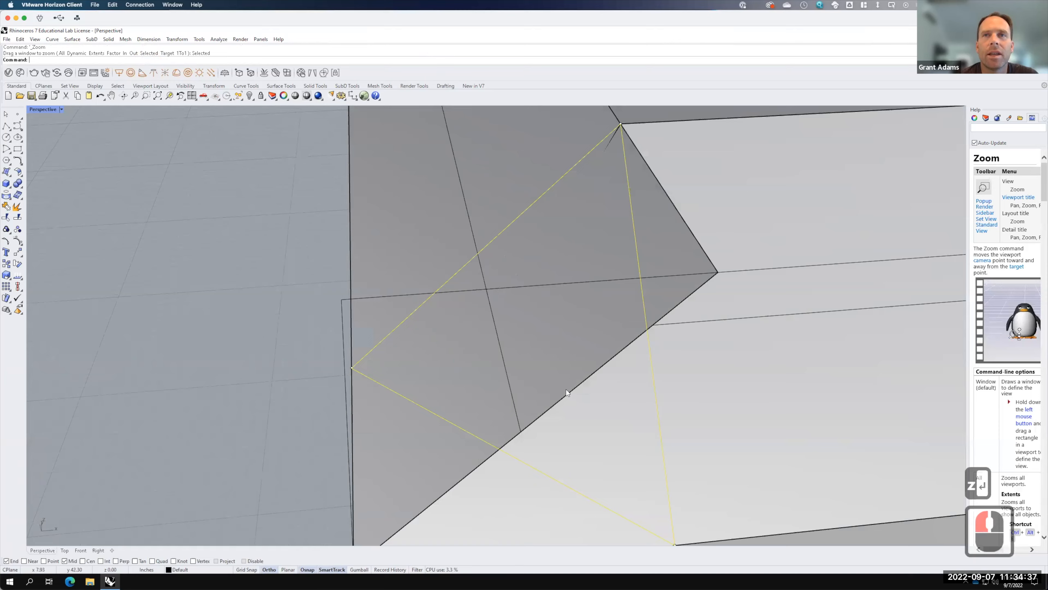
scroll(475, 304, down, 6)
right_drag(569, 387, 177, 264)
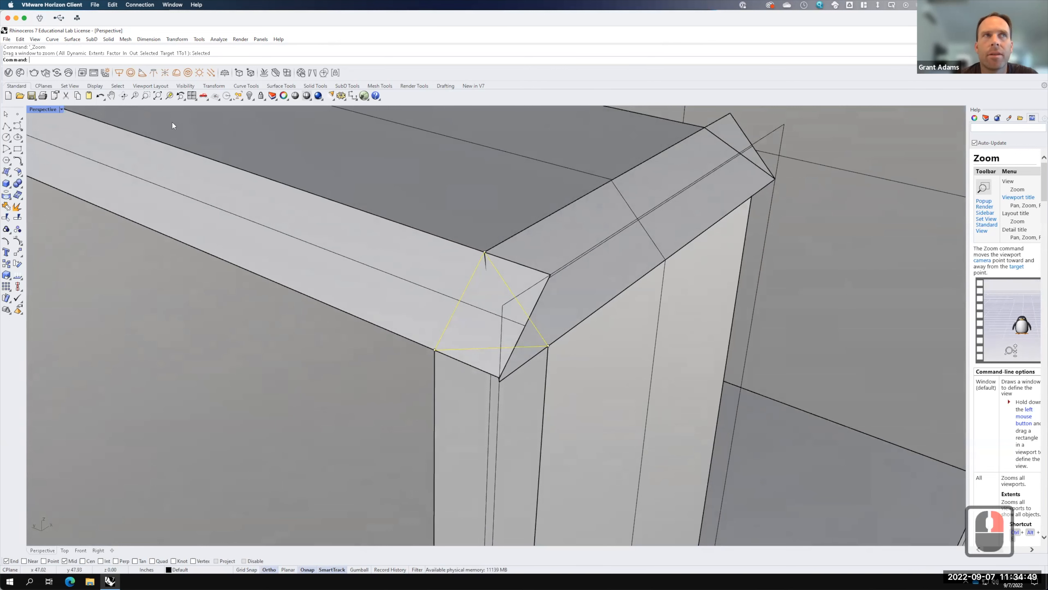
click(19, 40)
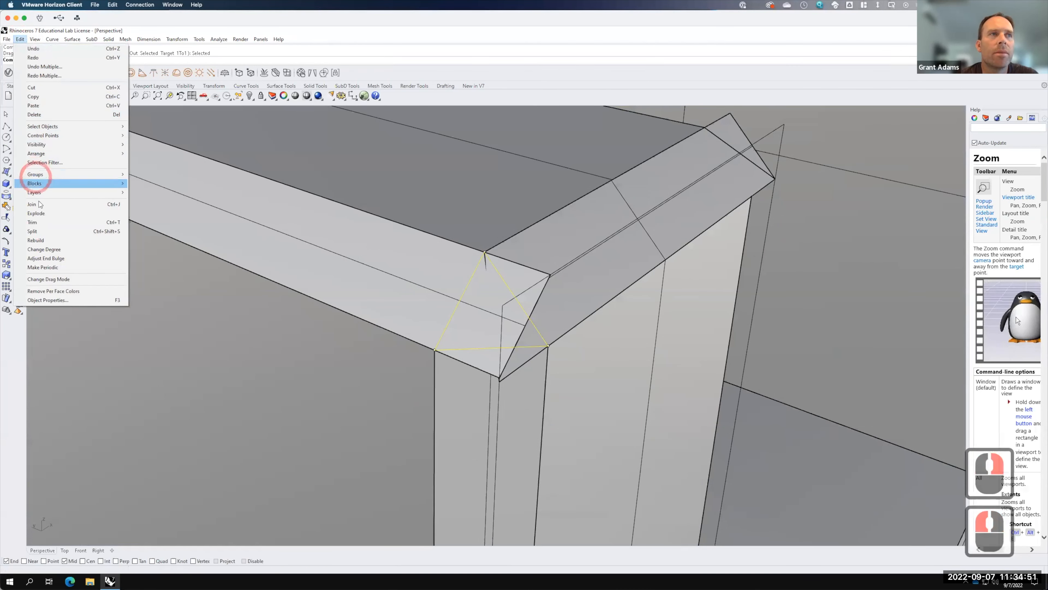
click(40, 224)
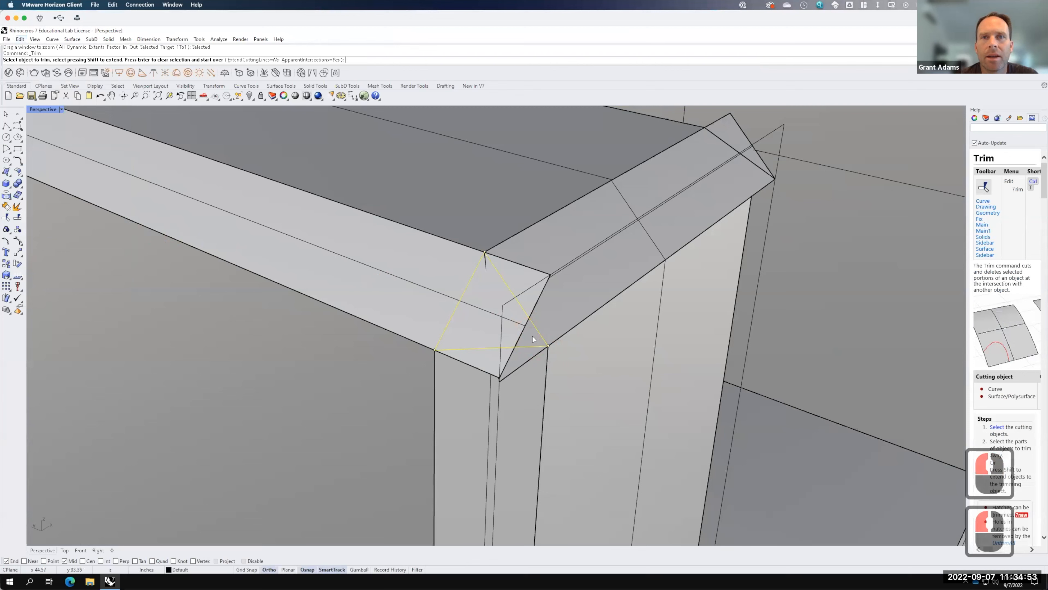
click(525, 327)
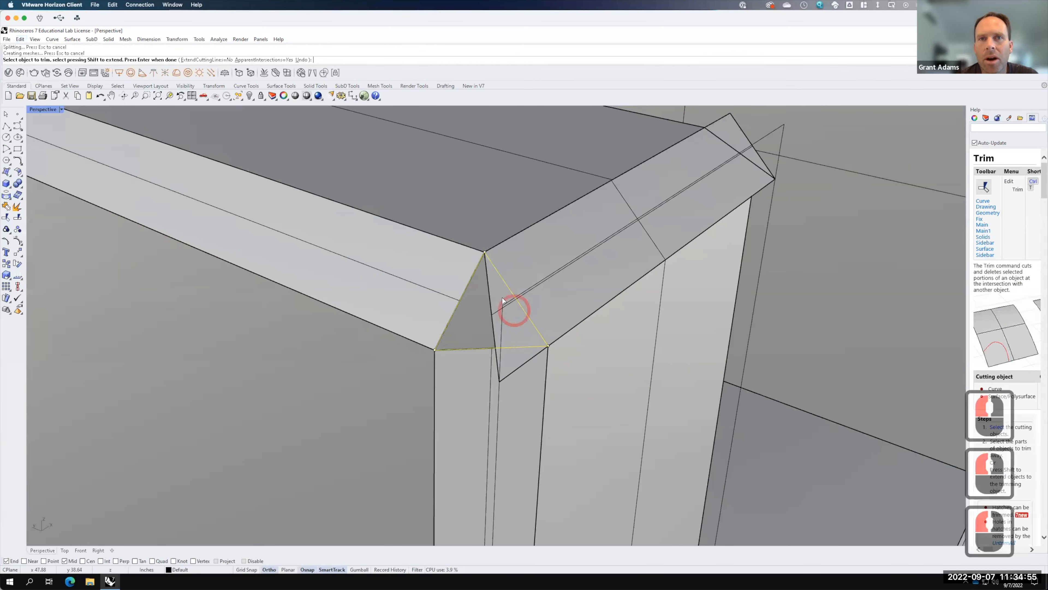
click(490, 300)
Draw a closed triangular polyline through the three chamfer endpoints at the left railing's inner front top corner, and select it.
right_drag(618, 374, 608, 321)
scroll(528, 330, up, 6)
right_drag(528, 330, 589, 293)
scroll(582, 288, up, 3)
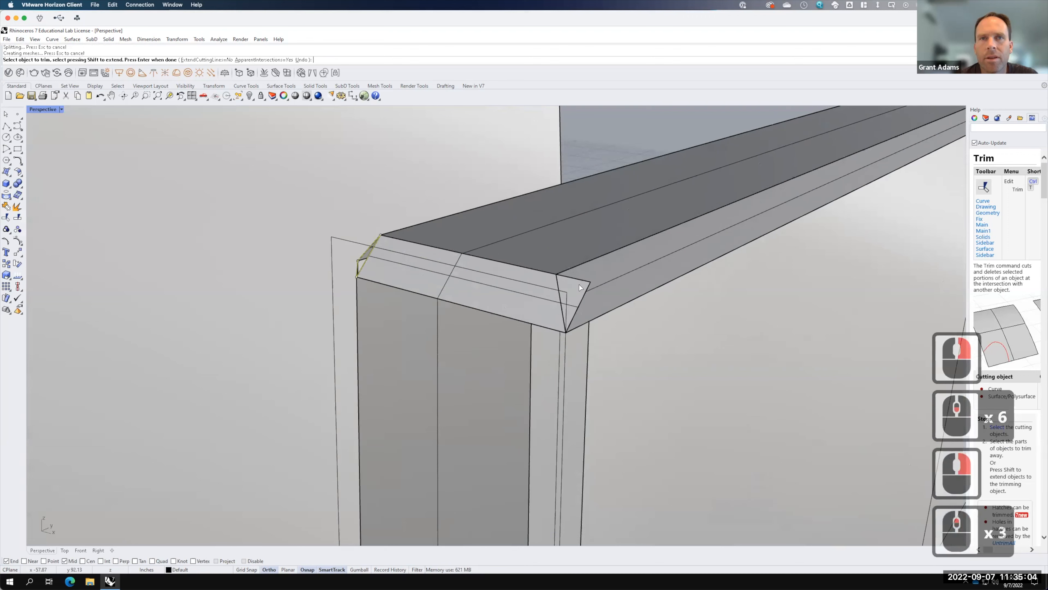
click(6, 125)
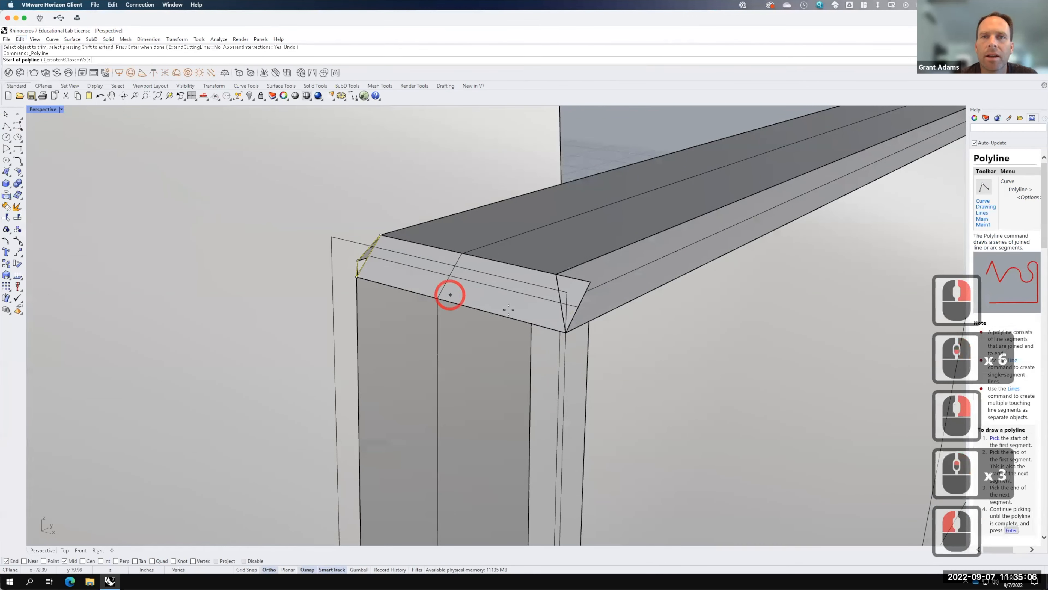
click(531, 323)
click(556, 274)
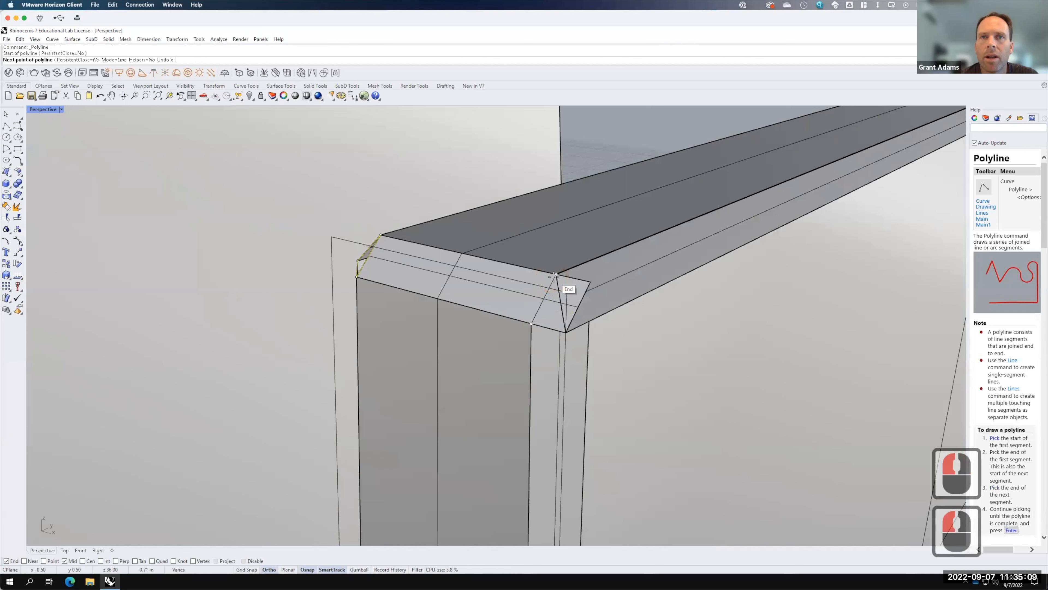
click(588, 319)
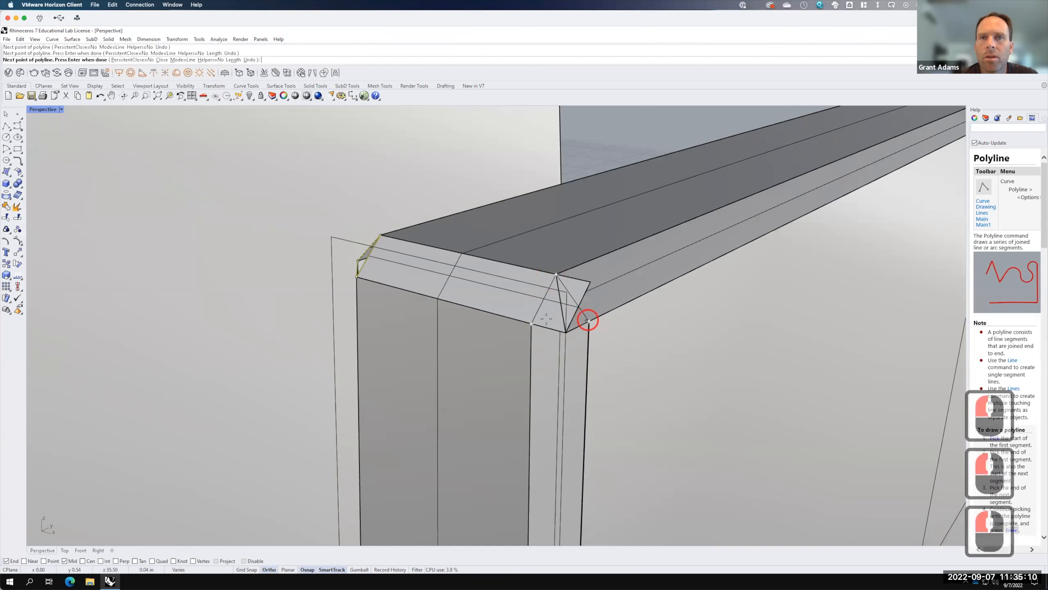
click(530, 325)
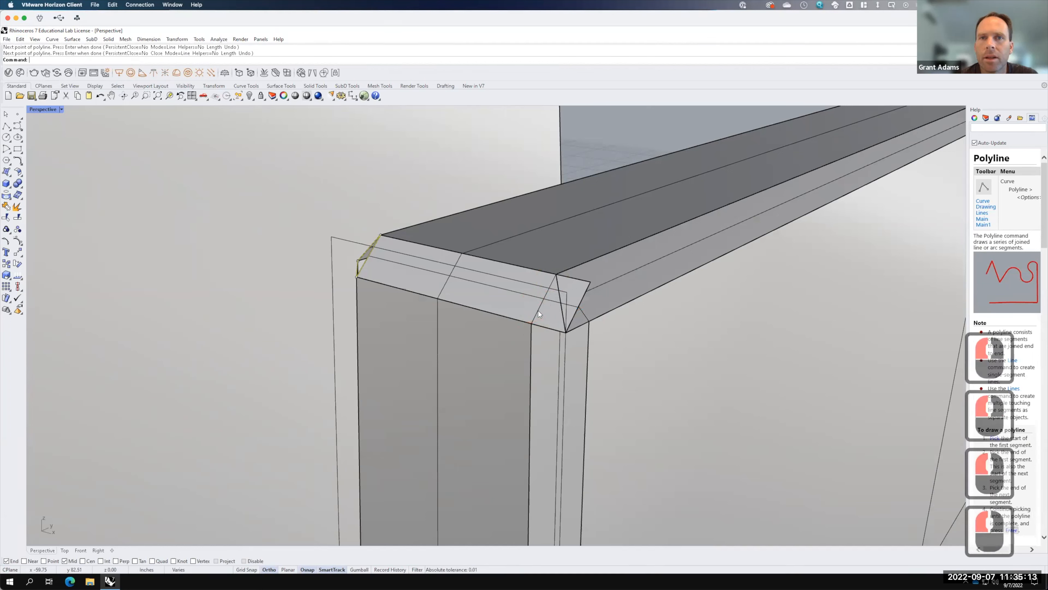
click(538, 310)
click(561, 333)
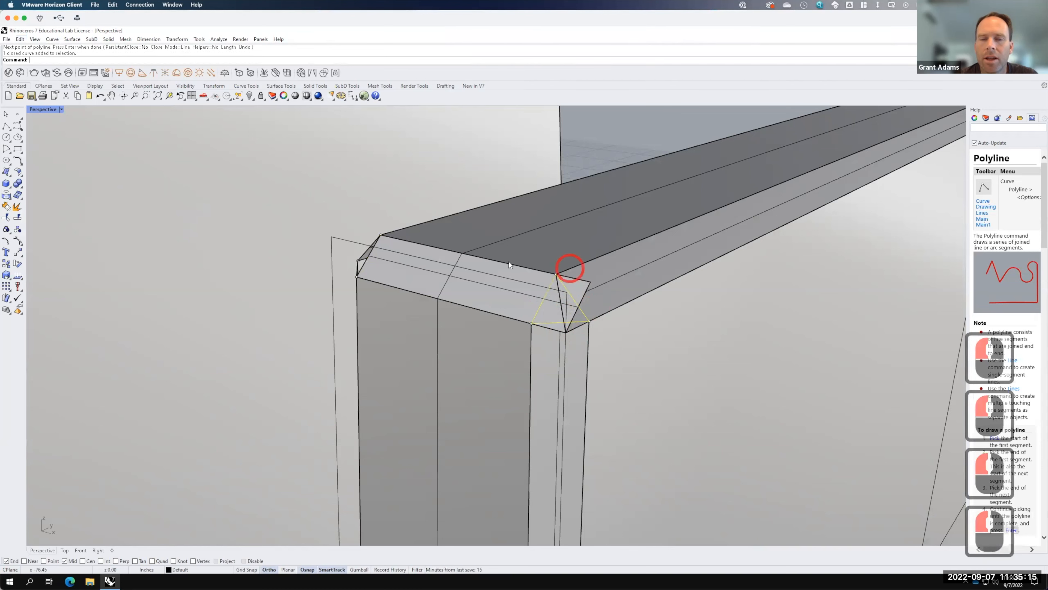
Trim away the chamfer pieces overhanging the left railing's inner front corner, using the triangular polyline as the cutting object.
text(Z)
key(Return)
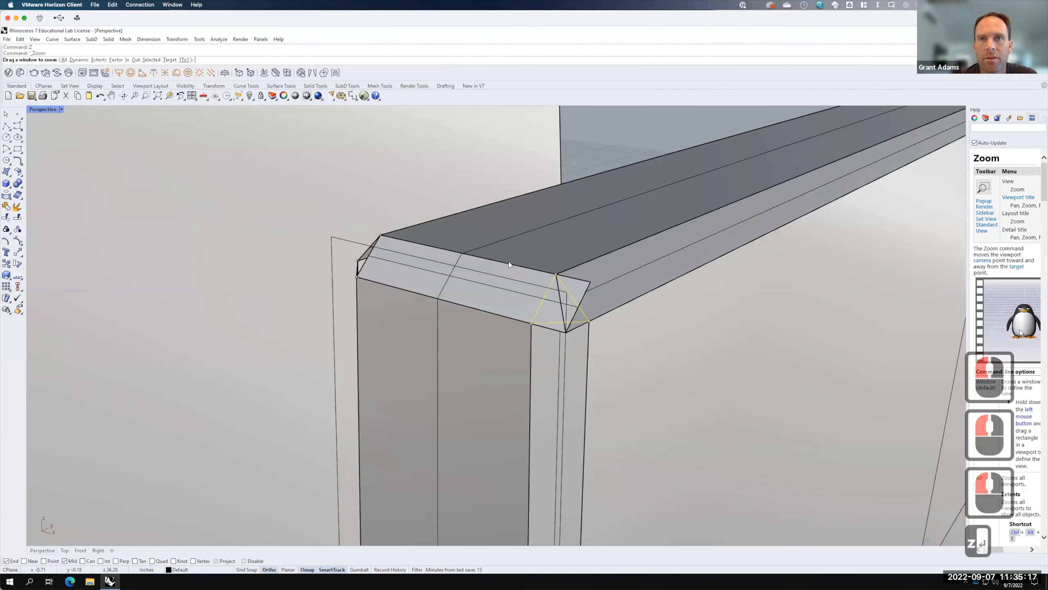
text(s)
key(Return)
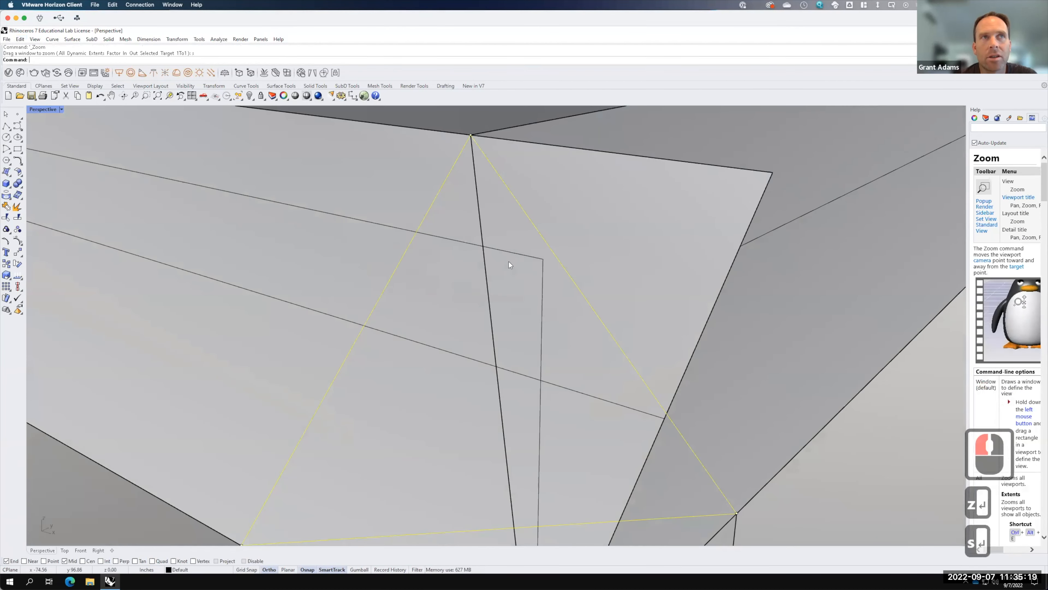
scroll(503, 242, down, 3)
scroll(502, 241, down, 4)
right_drag(557, 284, 191, 132)
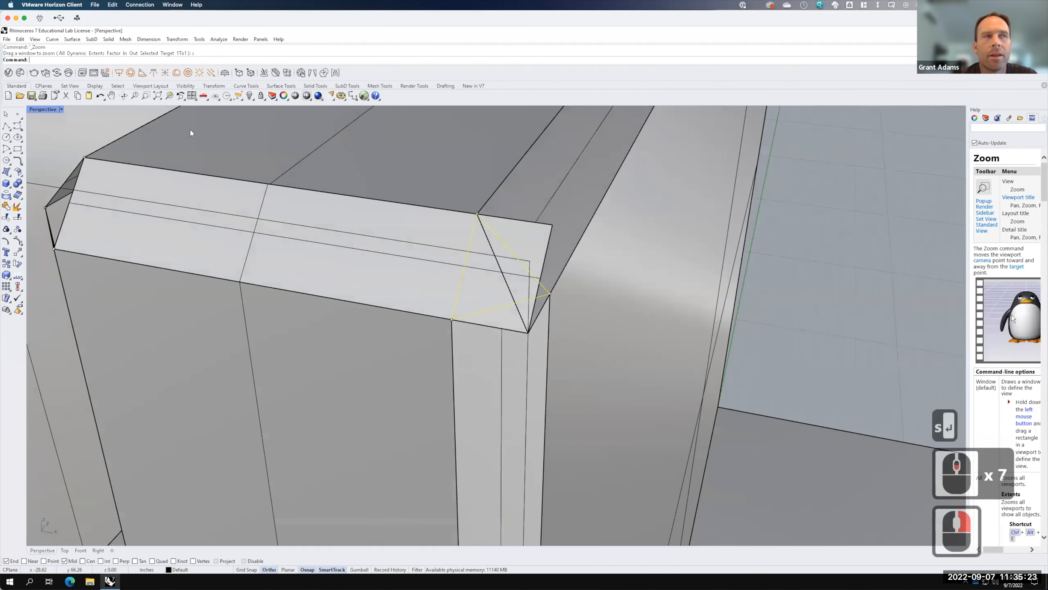
click(20, 39)
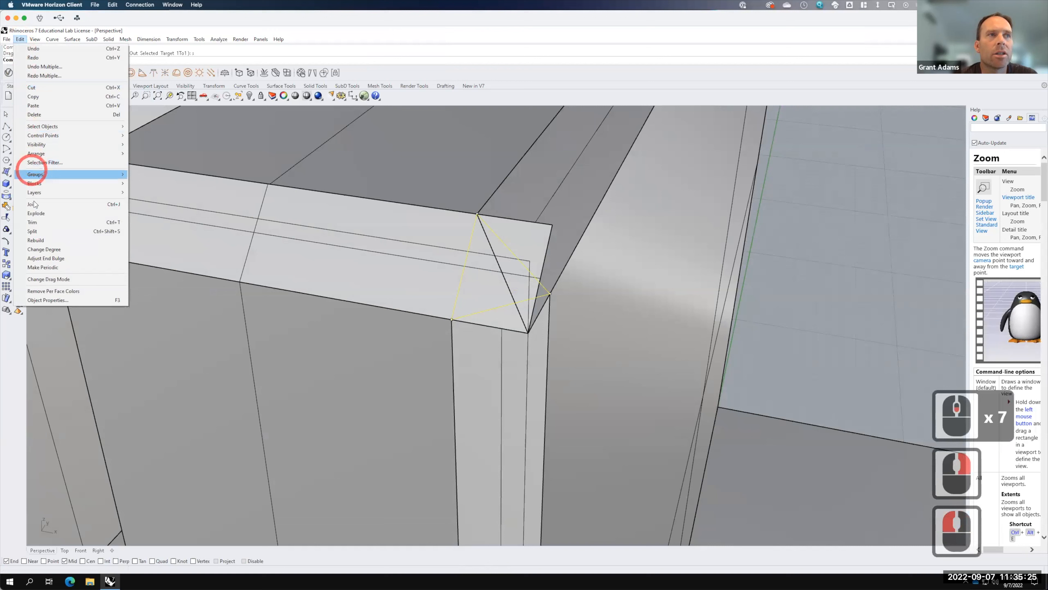
click(39, 222)
click(546, 252)
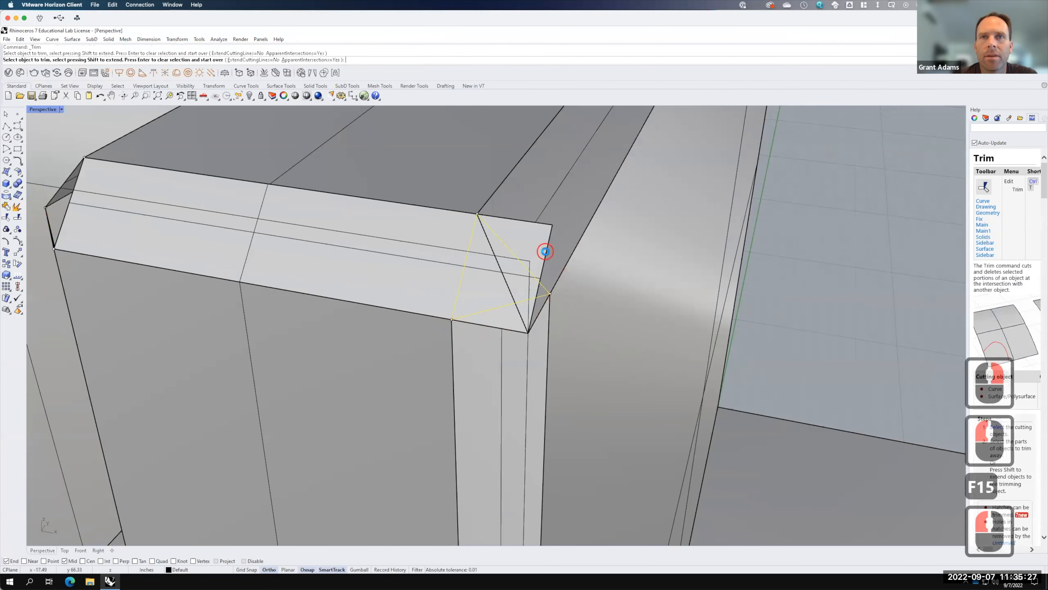
click(504, 279)
right_drag(629, 305, 623, 343)
scroll(610, 330, down, 5)
right_click(611, 330)
Fill the triangular opening at the left railing's inner front corner with a three-point corner surface.
click(6, 171)
click(563, 338)
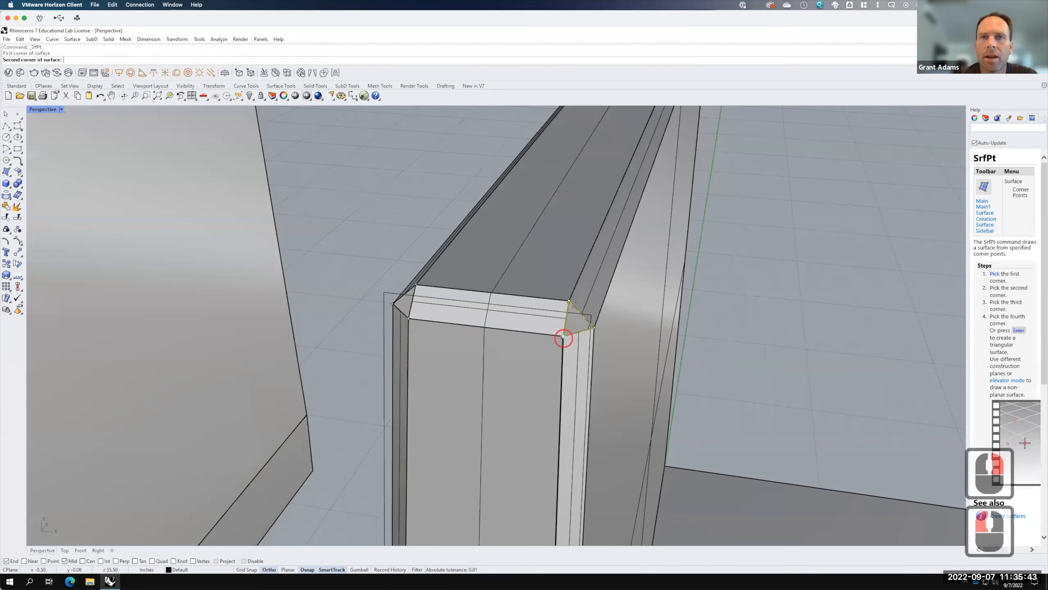
click(572, 299)
click(594, 327)
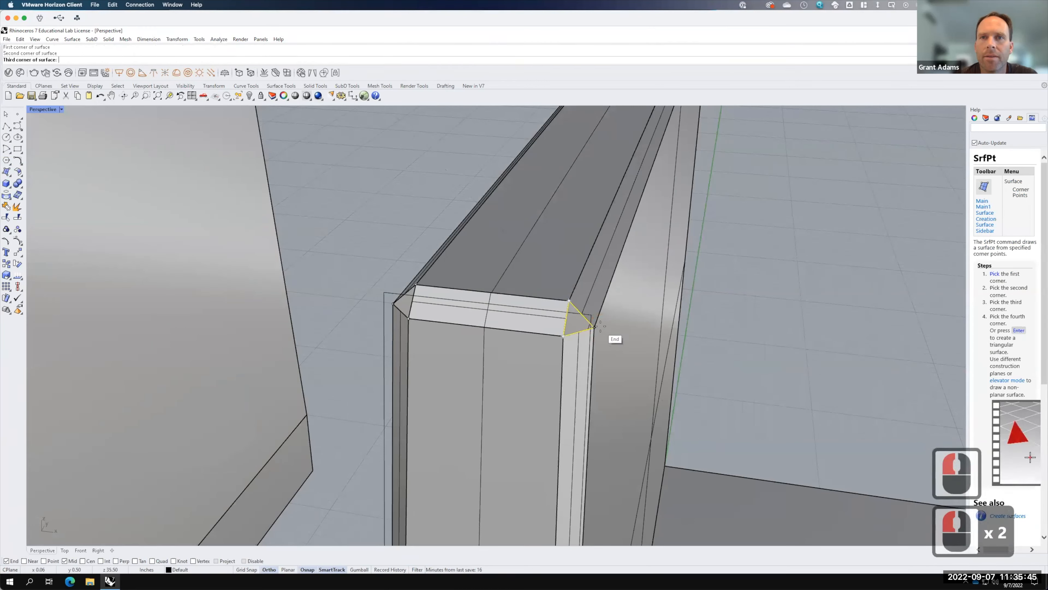
click(597, 326)
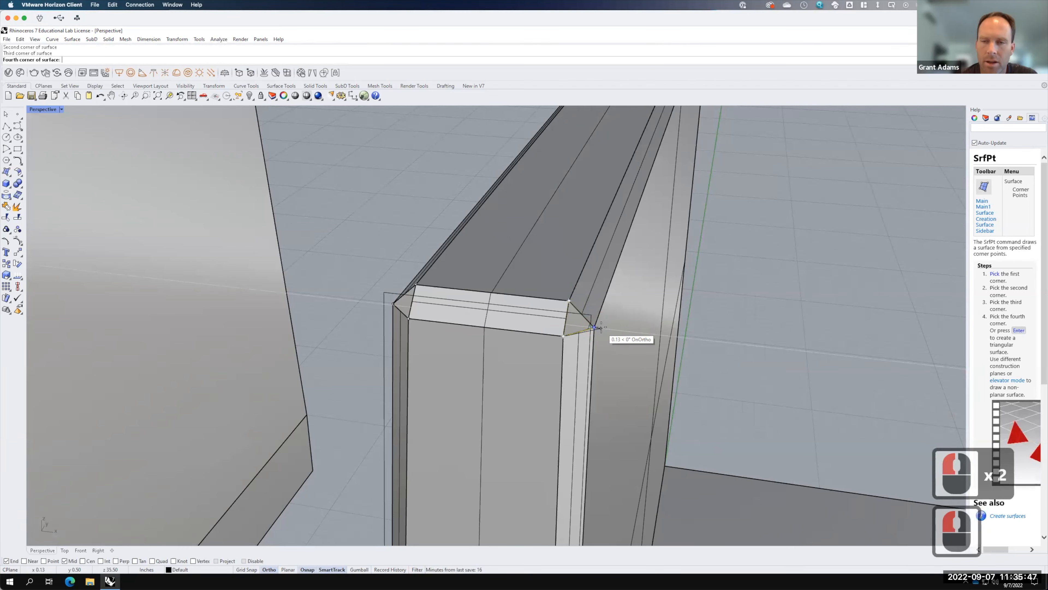
key(Return)
Fill the triangular opening at the left railing's outer front corner with a three-point corner surface.
right_drag(525, 342, 588, 363)
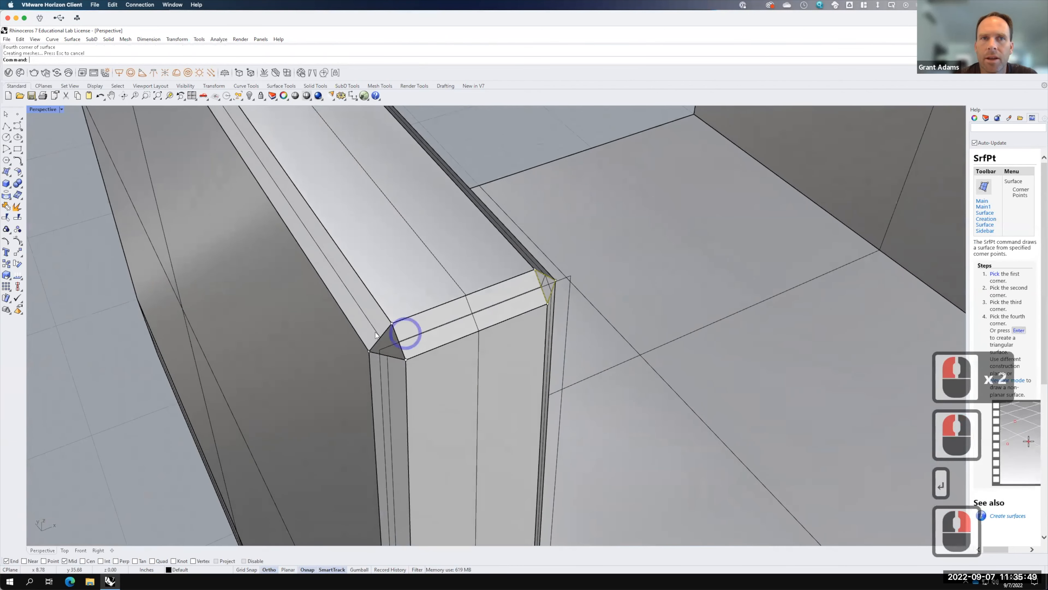
right_click(379, 346)
click(379, 349)
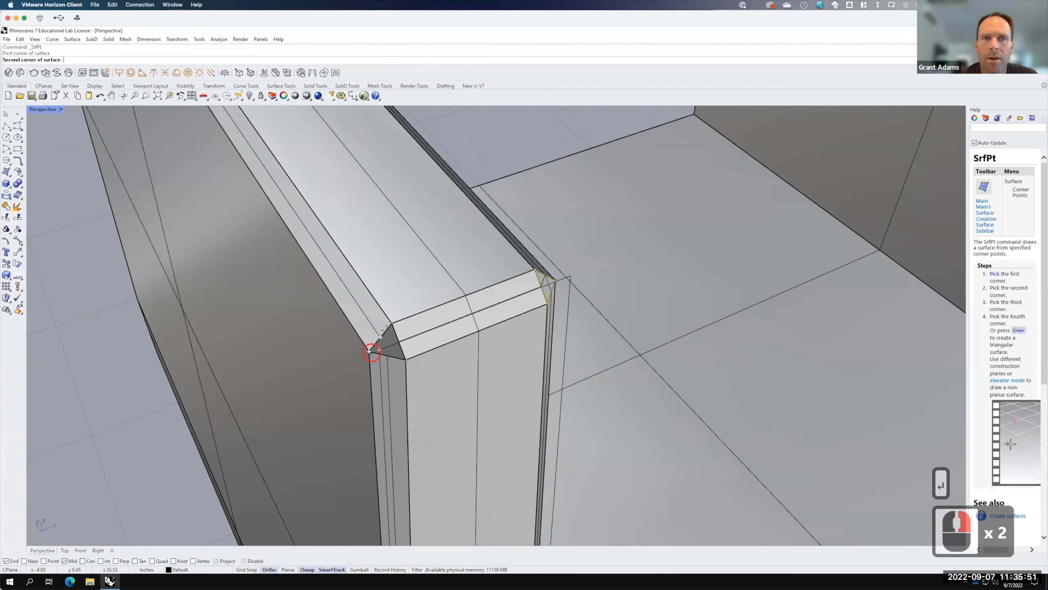
click(405, 360)
key(Return)
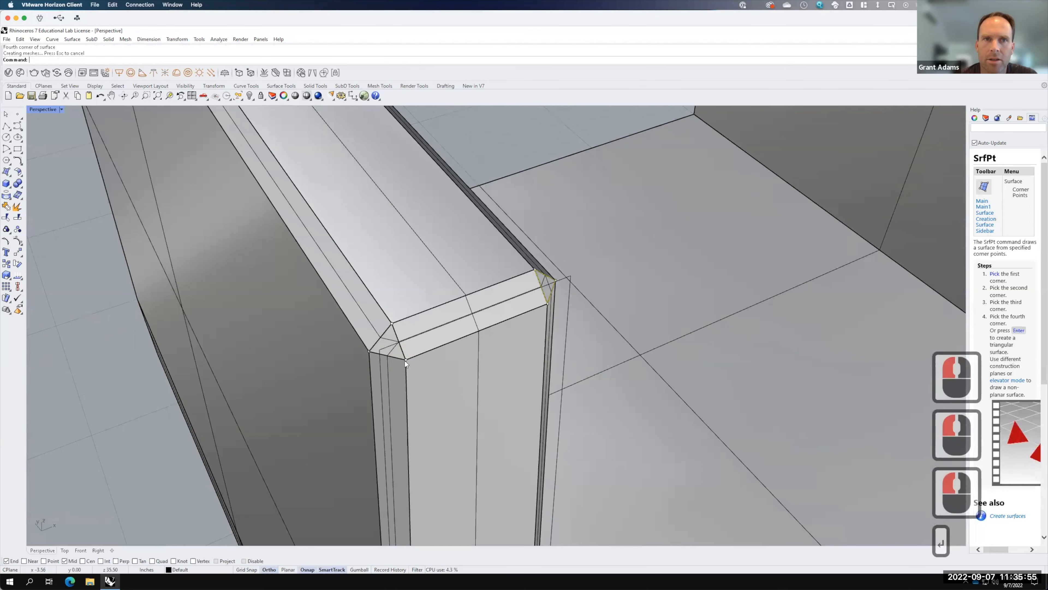
Chamfer the vertical back edge between the left railing's inner face and its back end cap.
scroll(414, 226, down, 2)
right_drag(467, 286, 525, 309)
scroll(303, 267, down, 10)
scroll(552, 317, up, 6)
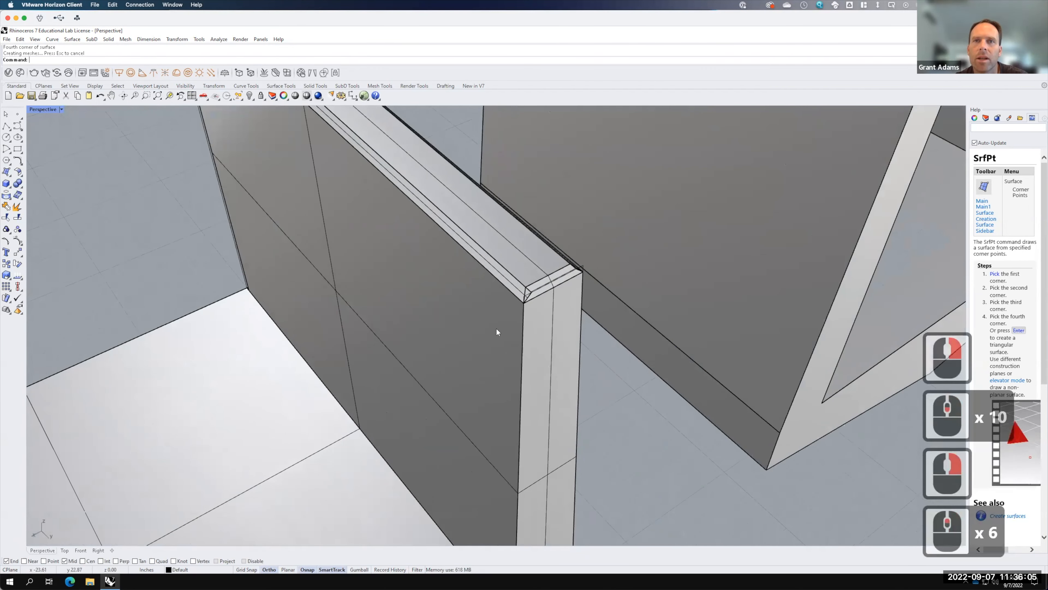
text(hamferSrf)
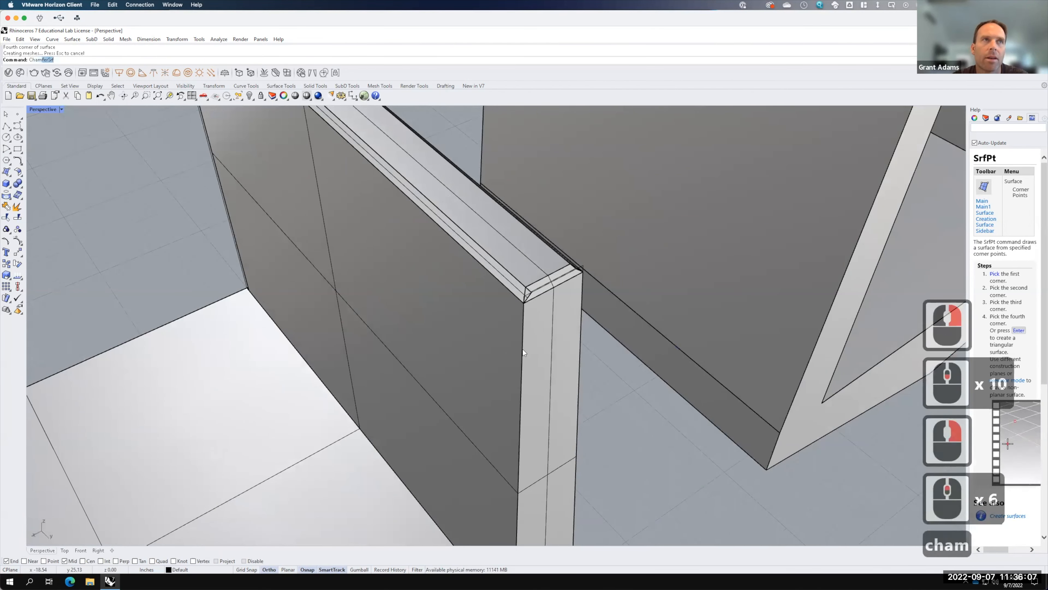
key(Return)
click(509, 347)
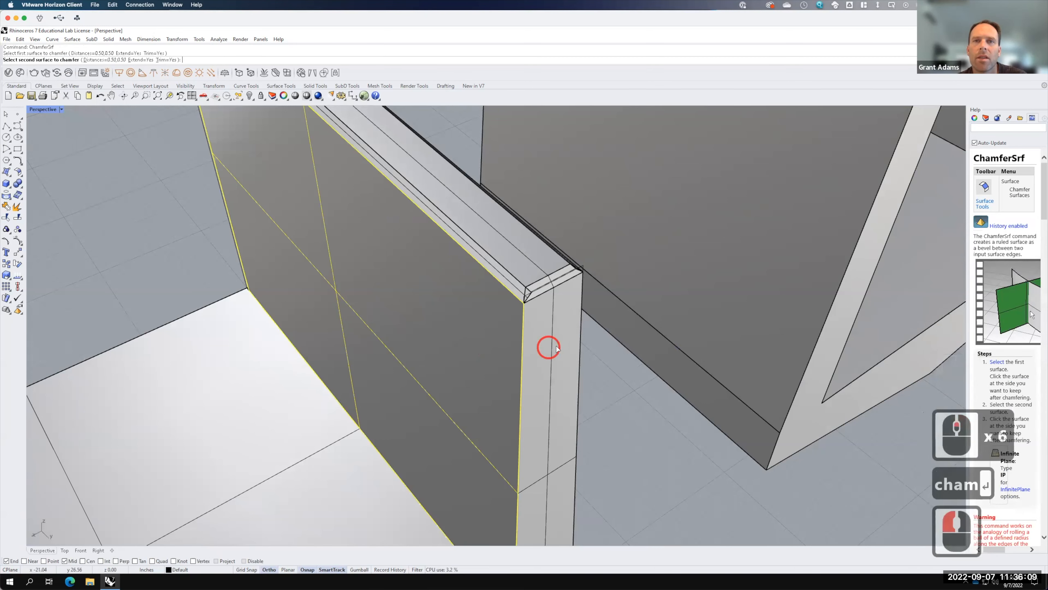
click(564, 348)
Chamfer the vertical back edge between the left railing's outer face and its back end cap.
right_drag(538, 365, 490, 337)
right_click(491, 333)
click(444, 339)
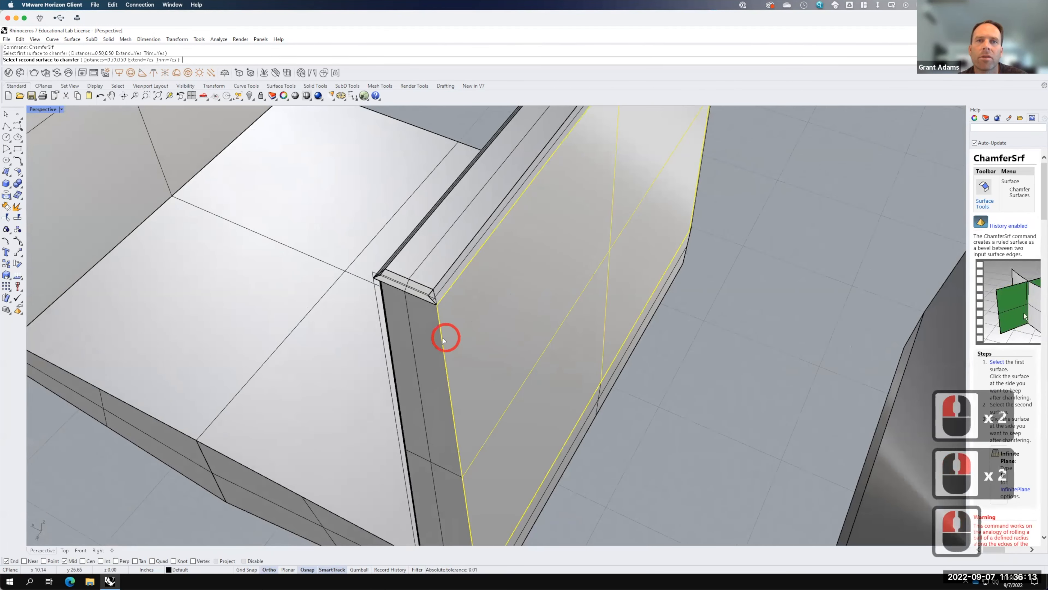
click(425, 343)
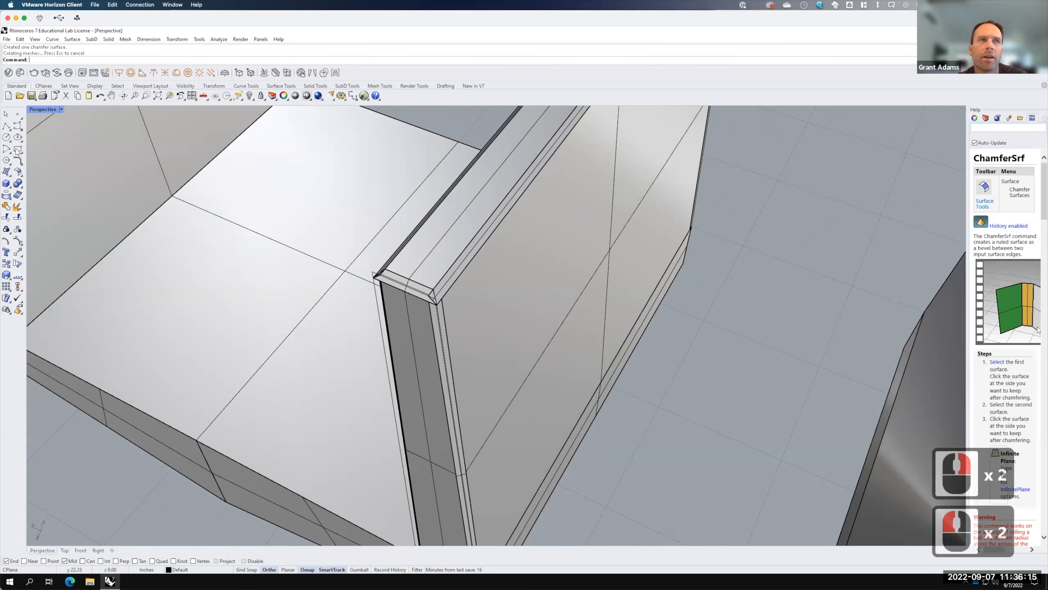
Draw a closed triangular polyline through the three chamfer endpoints at the left railing's outer back corner.
scroll(420, 311, up, 2)
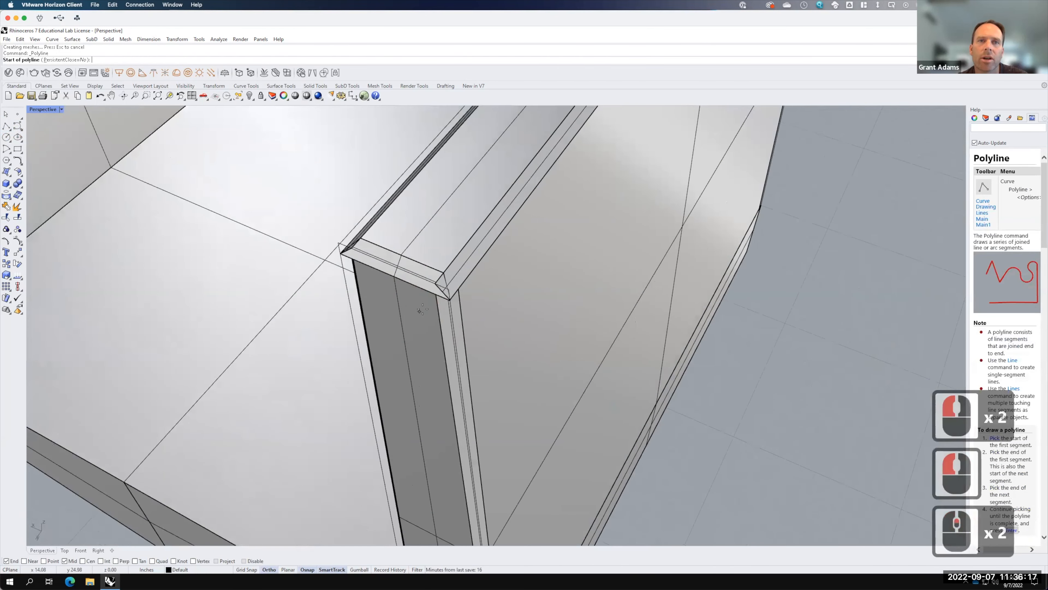
click(436, 294)
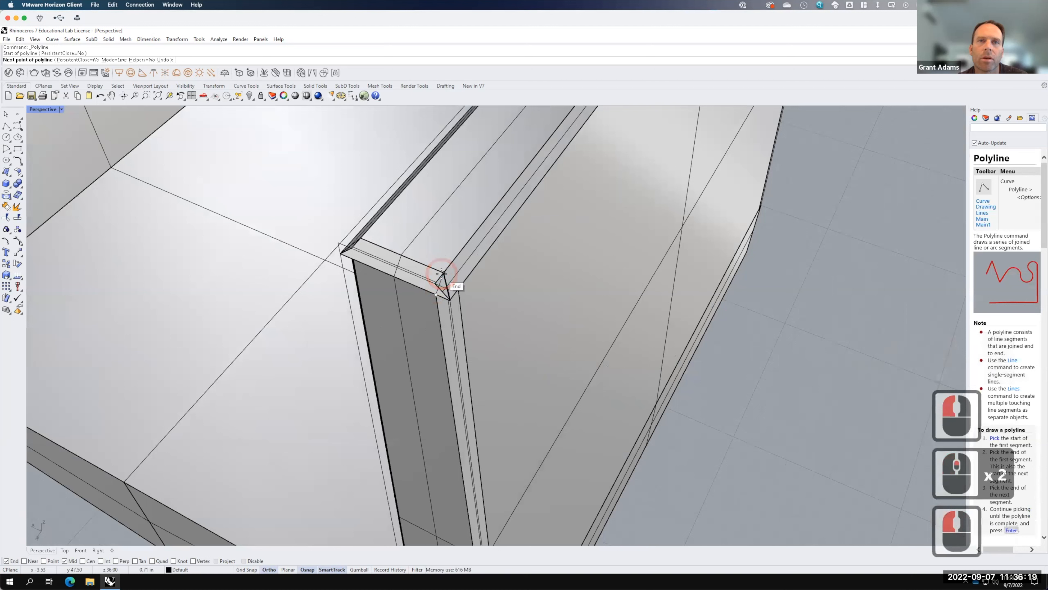
click(456, 286)
click(456, 286)
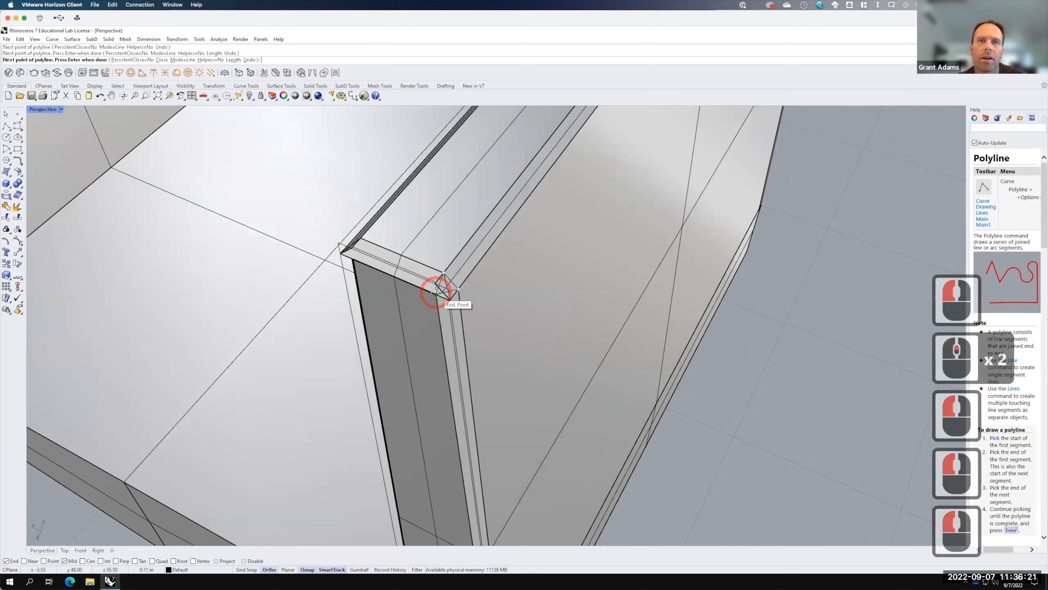
click(438, 293)
click(453, 284)
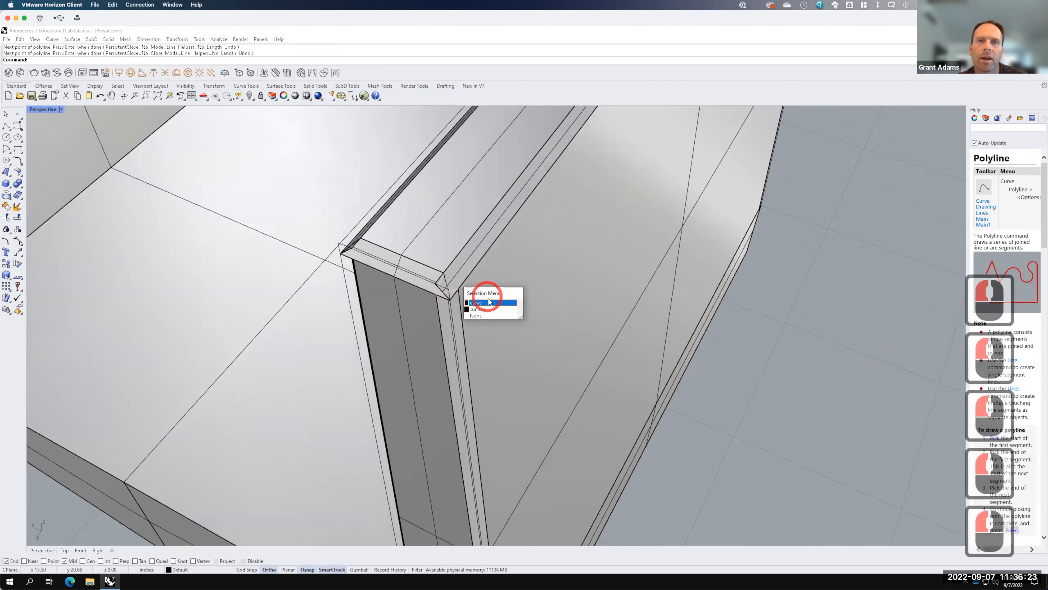
Trim the overlapping chamfer surface tips at the left railing's outer back corner, using the triangular polyline as the cutting object.
click(481, 300)
key(F15)
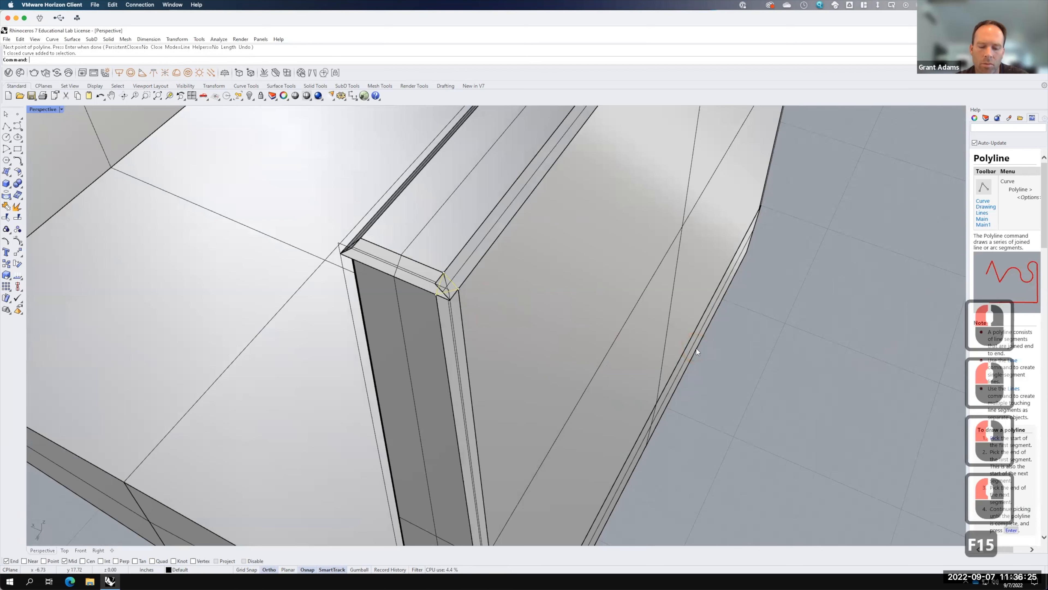
text(z)
key(Return)
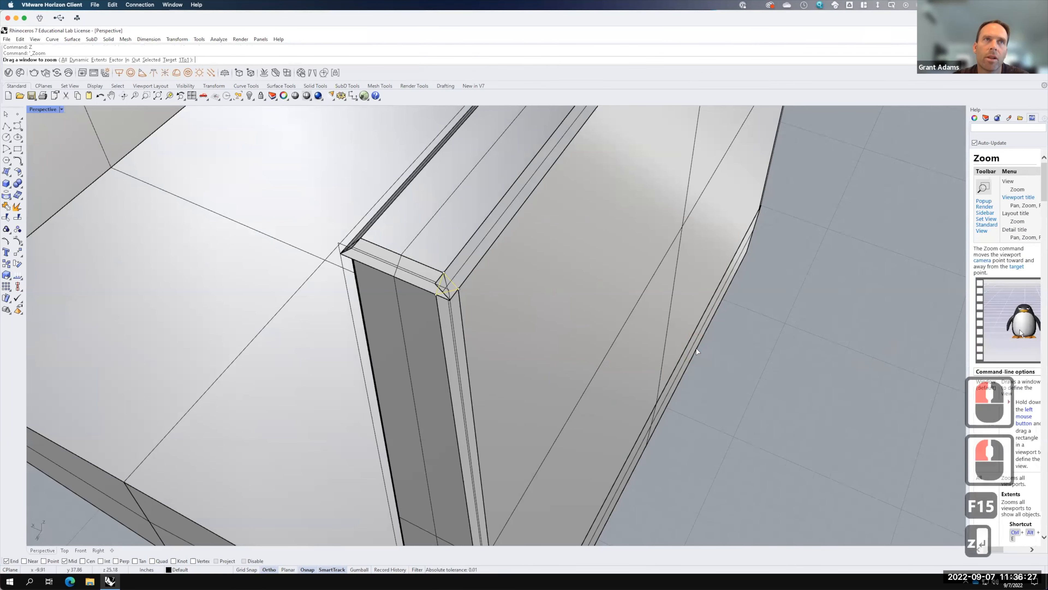
text(s)
key(Return)
scroll(651, 352, down, 5)
right_drag(651, 352, 652, 314)
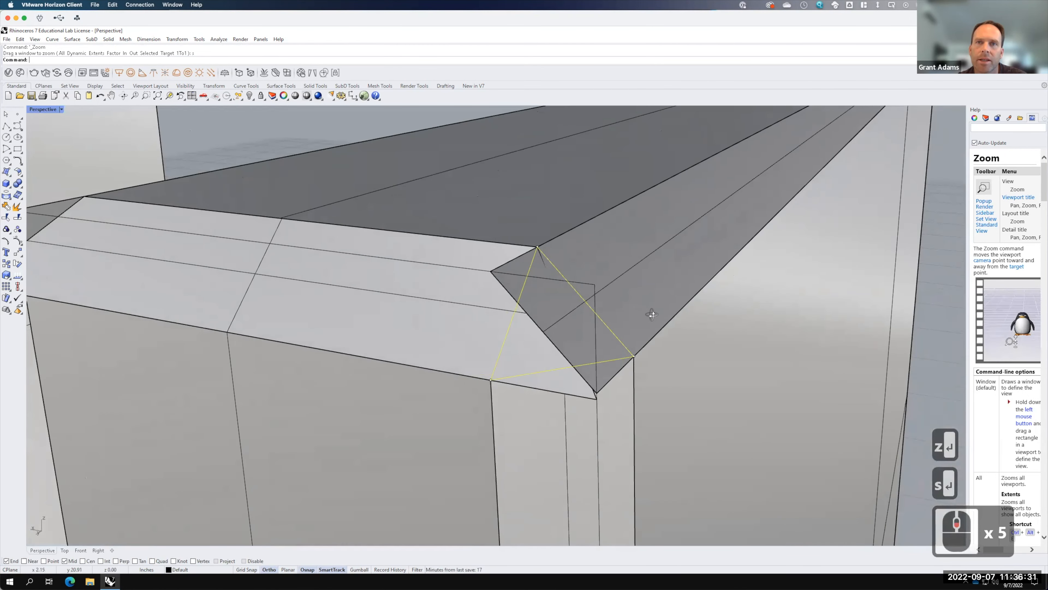
click(20, 41)
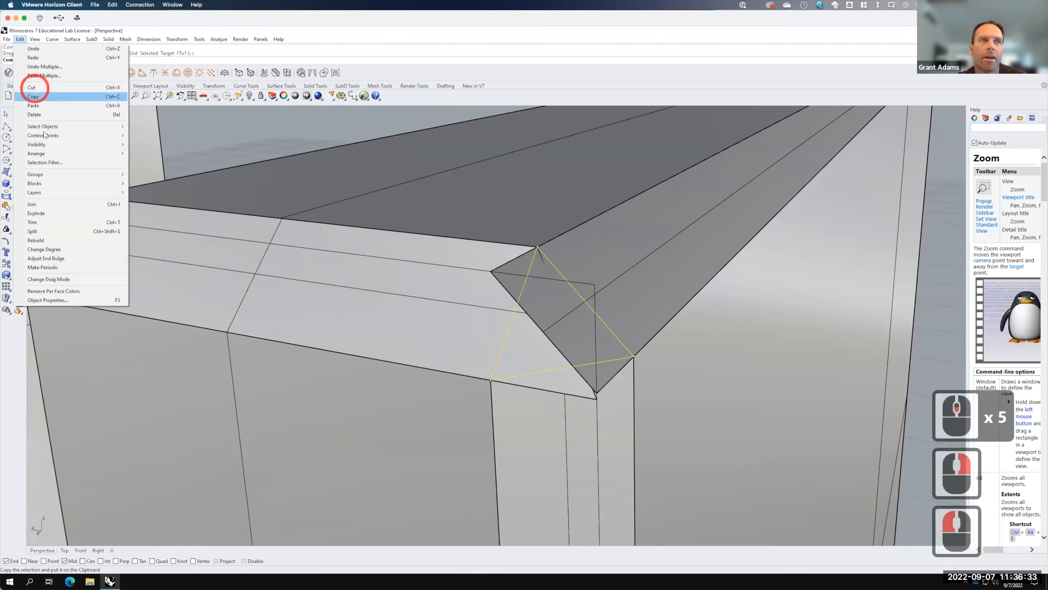
click(33, 222)
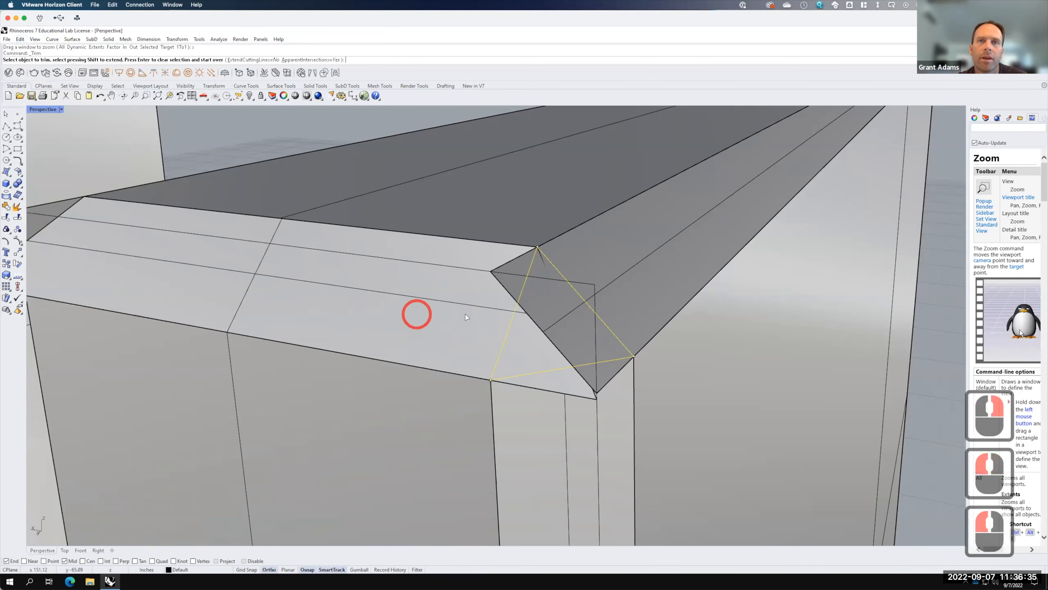
click(506, 290)
click(586, 397)
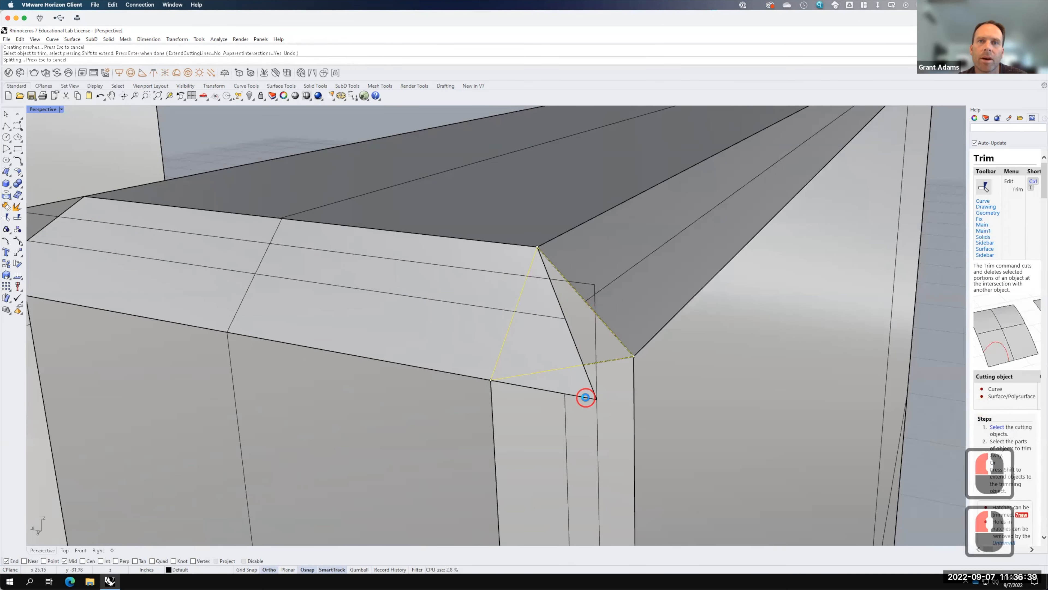
key(Return)
Fill the triangular opening at the left railing's outer back corner with a three-point corner surface.
scroll(565, 283, down, 6)
click(72, 39)
click(85, 59)
click(526, 333)
click(550, 265)
click(601, 322)
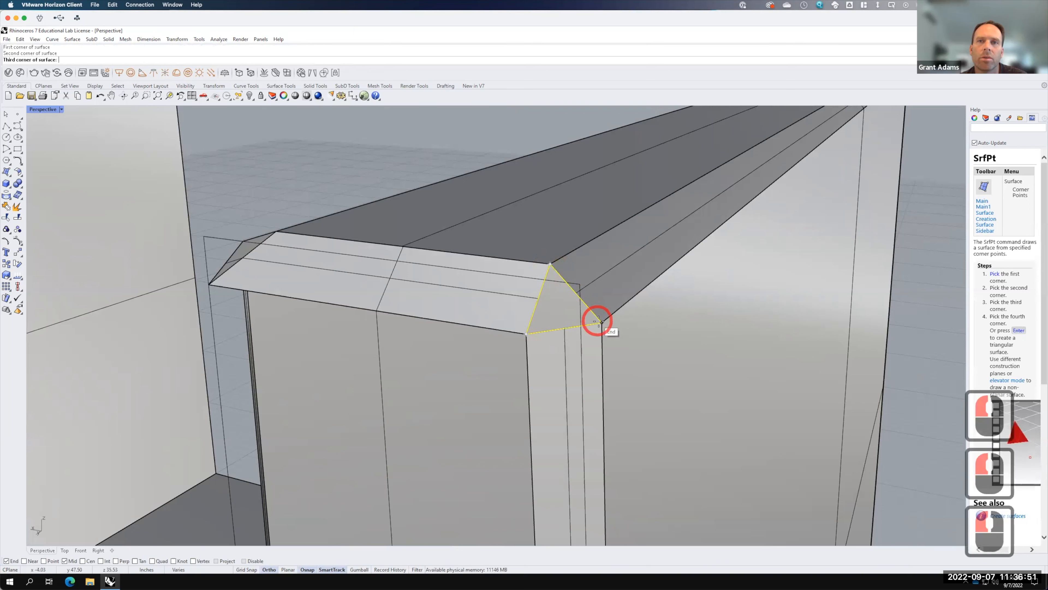
click(603, 324)
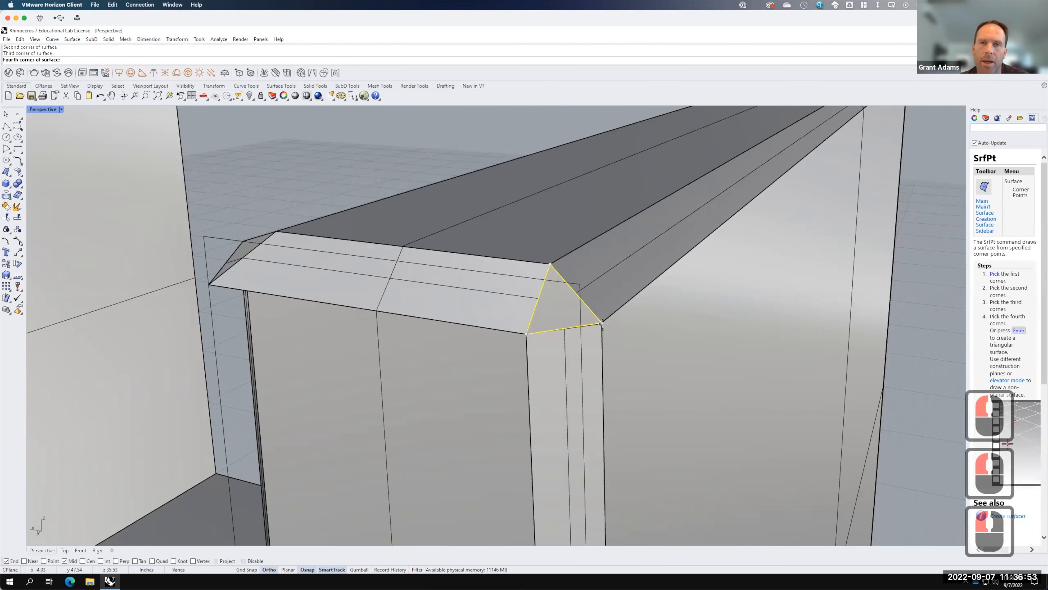
key(Return)
Draw a closed triangular polyline through the three chamfer endpoints at the left railing's inner back corner.
scroll(641, 275, down, 7)
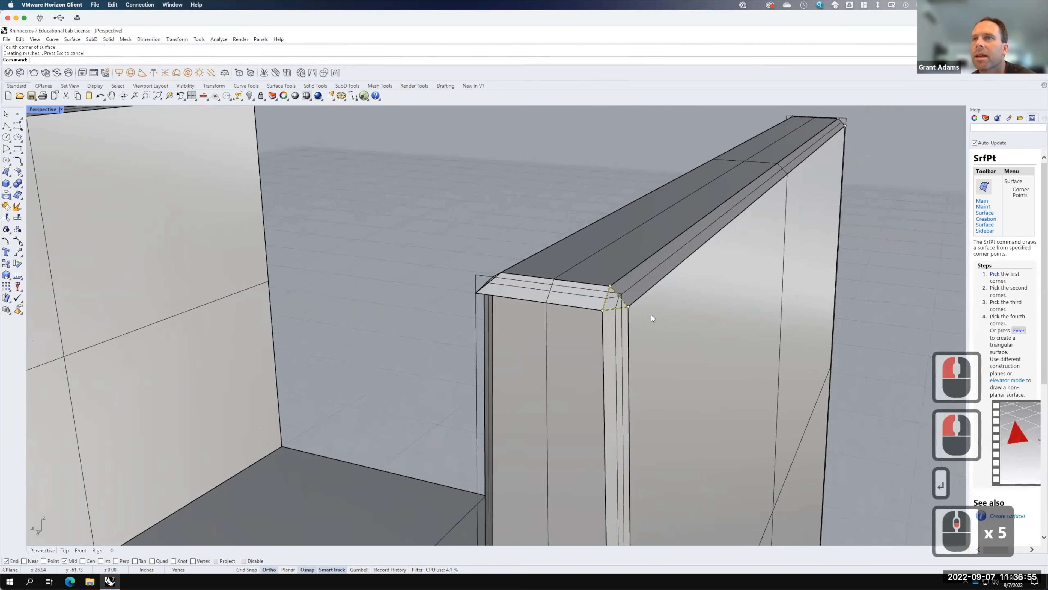
right_drag(818, 341, 580, 281)
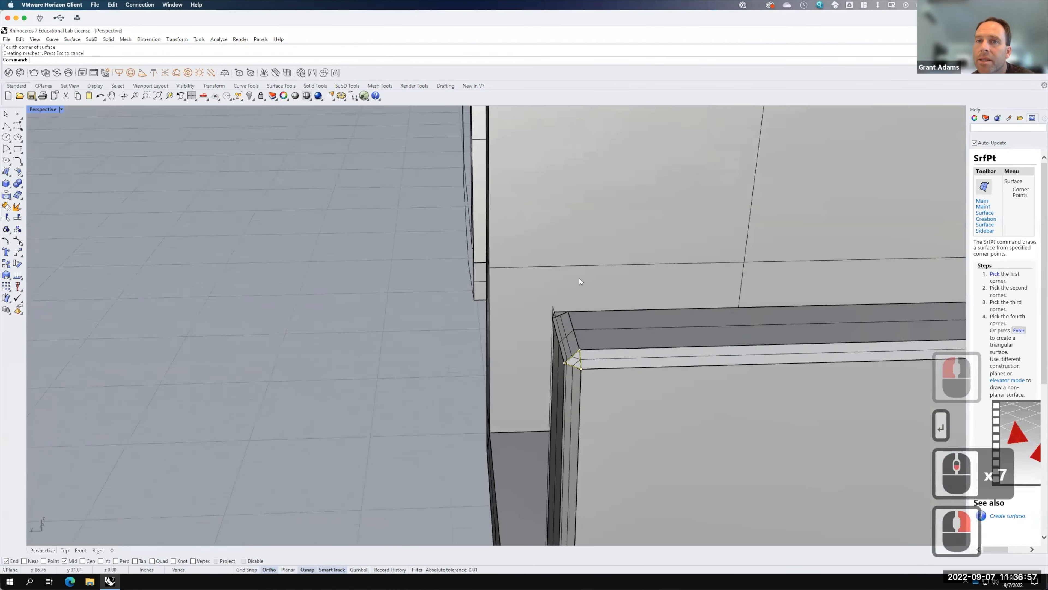
scroll(580, 279, down, 4)
right_drag(839, 410, 505, 259)
scroll(505, 260, down, 4)
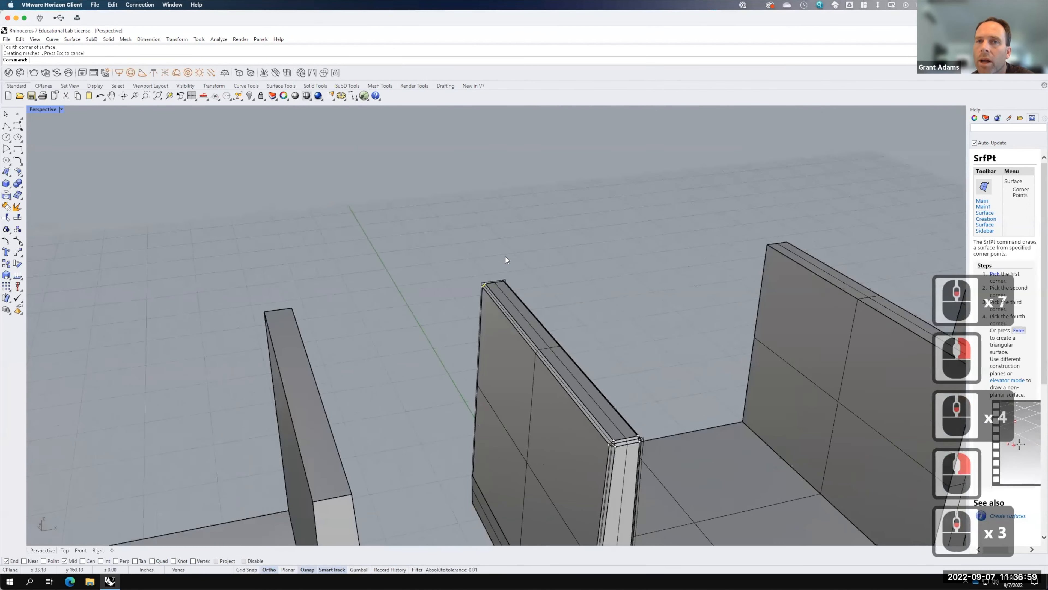
scroll(683, 364, up, 2)
right_drag(683, 366, 484, 196)
scroll(484, 196, up, 3)
right_drag(590, 305, 477, 200)
scroll(477, 200, up, 5)
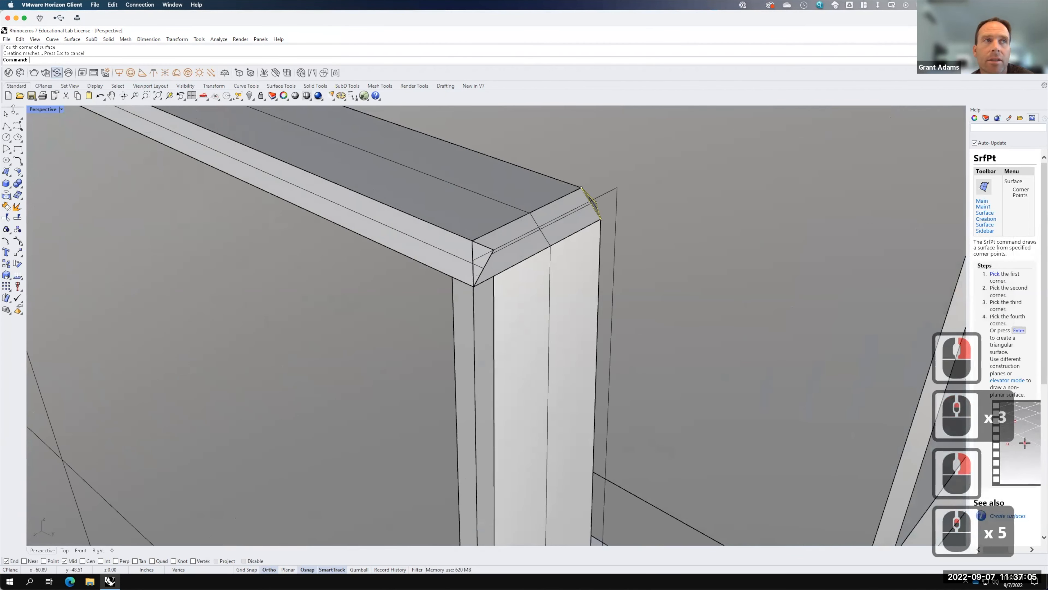
click(6, 126)
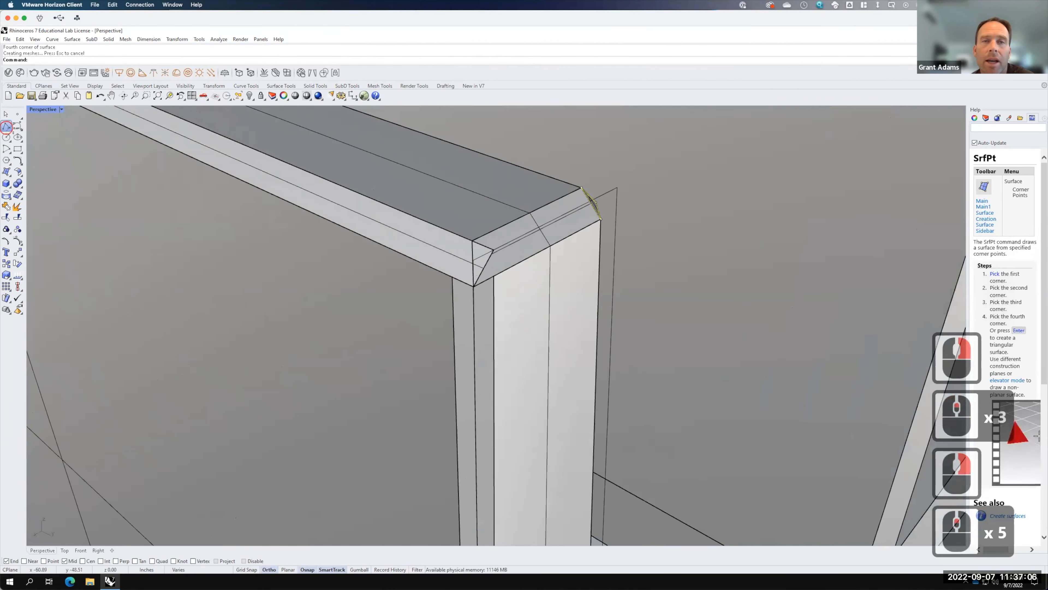
click(451, 276)
click(472, 240)
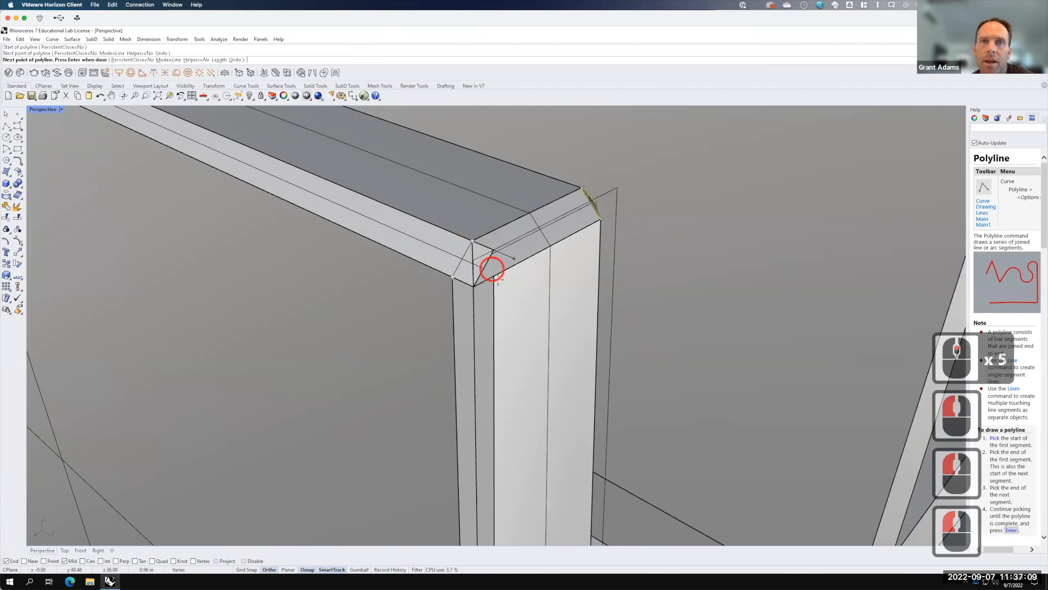
click(451, 276)
click(452, 276)
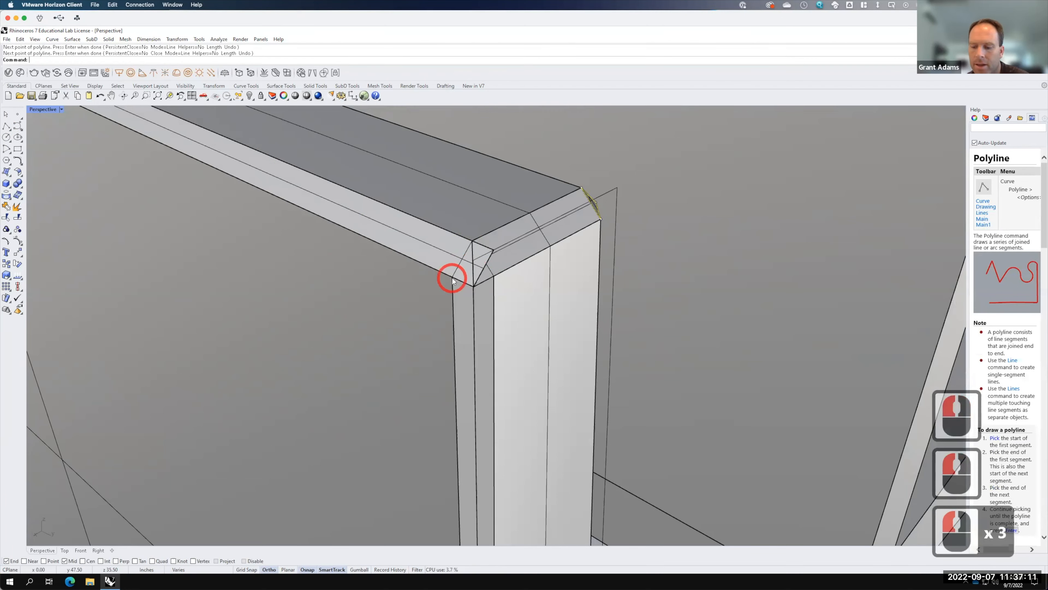
key(Return)
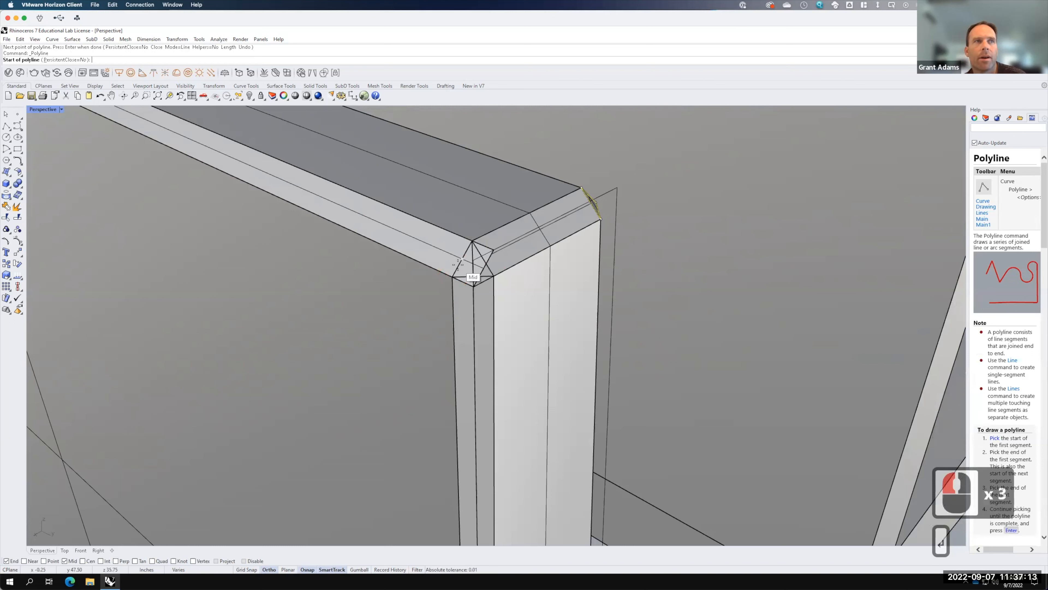
key(Escape)
Trim the overlapping chamfer surface tips at the left railing's inner back corner, using the triangular polyline as the cutting object.
click(459, 266)
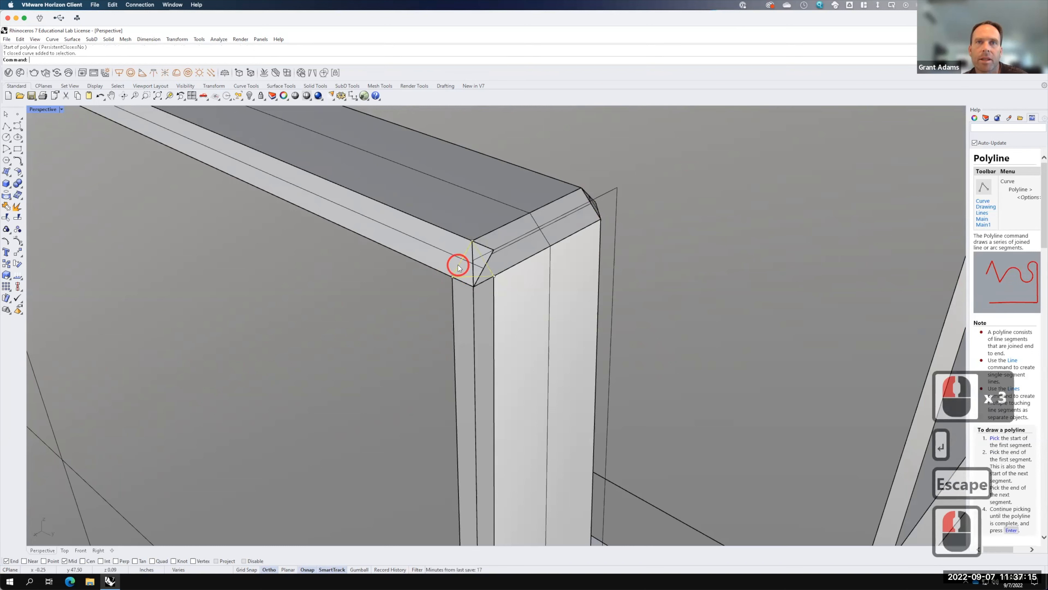
text(z)
key(Return)
text(s)
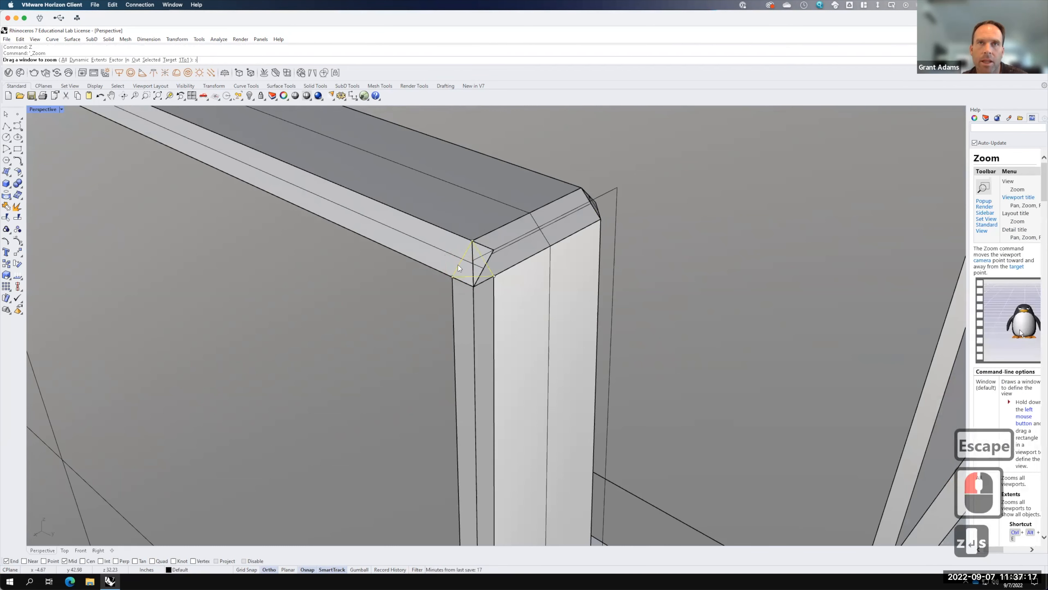
key(Return)
scroll(457, 265, down, 6)
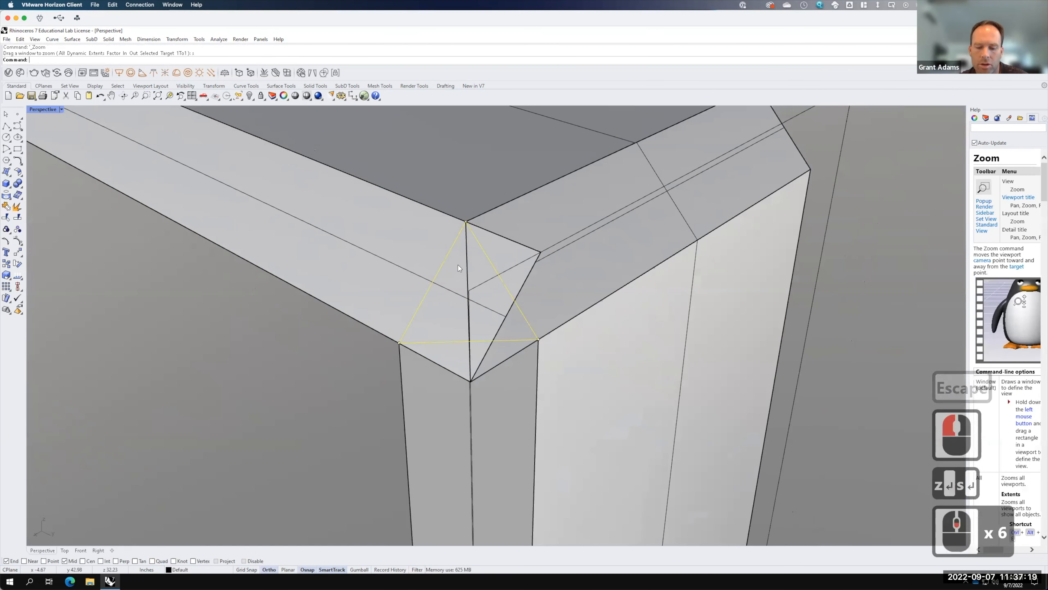
text(trim)
key(Return)
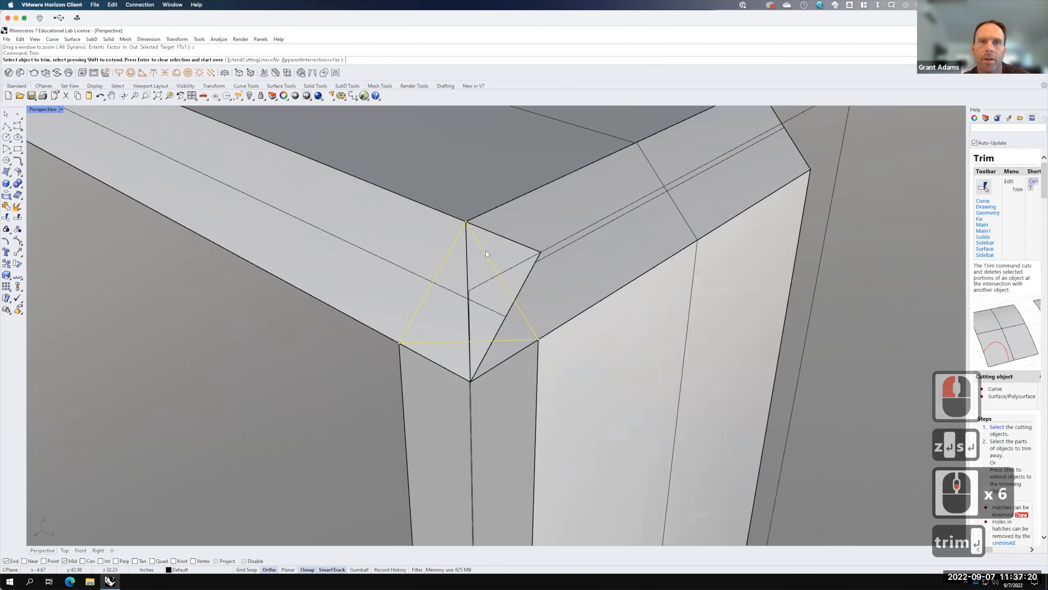
click(512, 305)
click(469, 305)
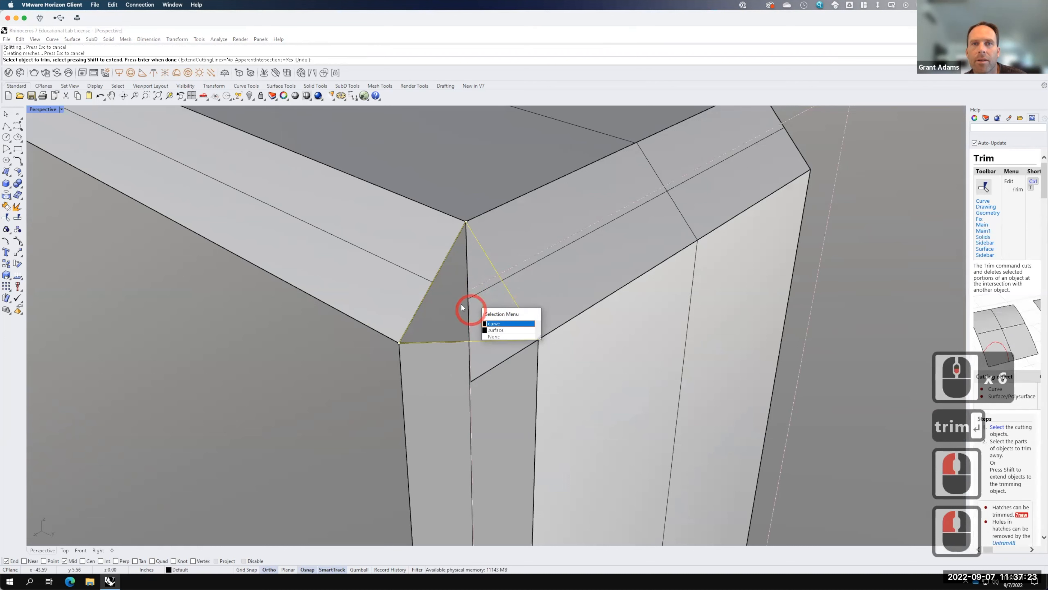
key(F15)
click(467, 280)
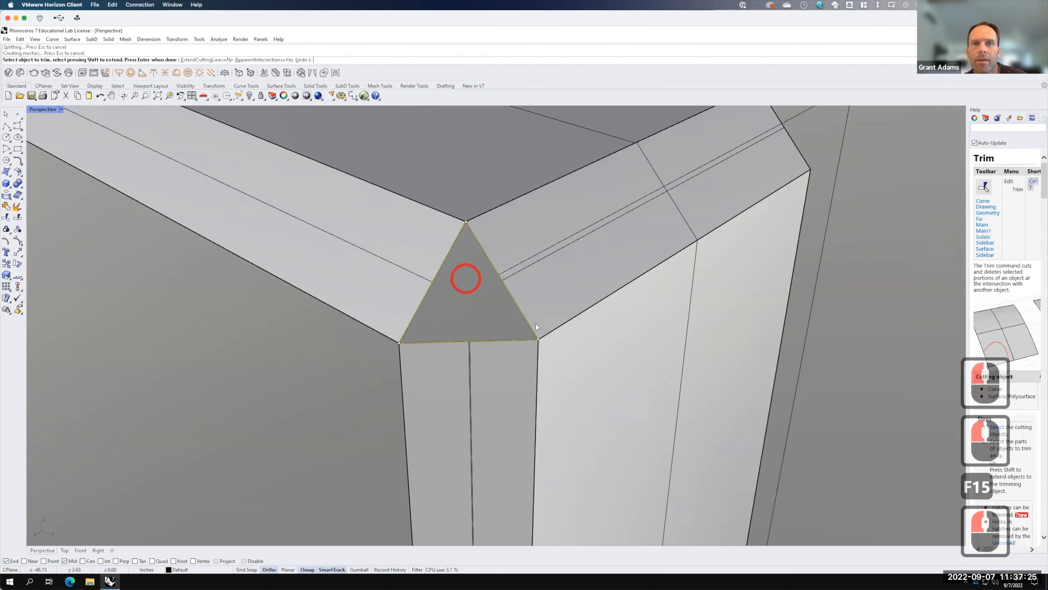
Fill the triangular gap at the top corner with a surface through its three corner points.
click(6, 171)
click(398, 342)
click(465, 221)
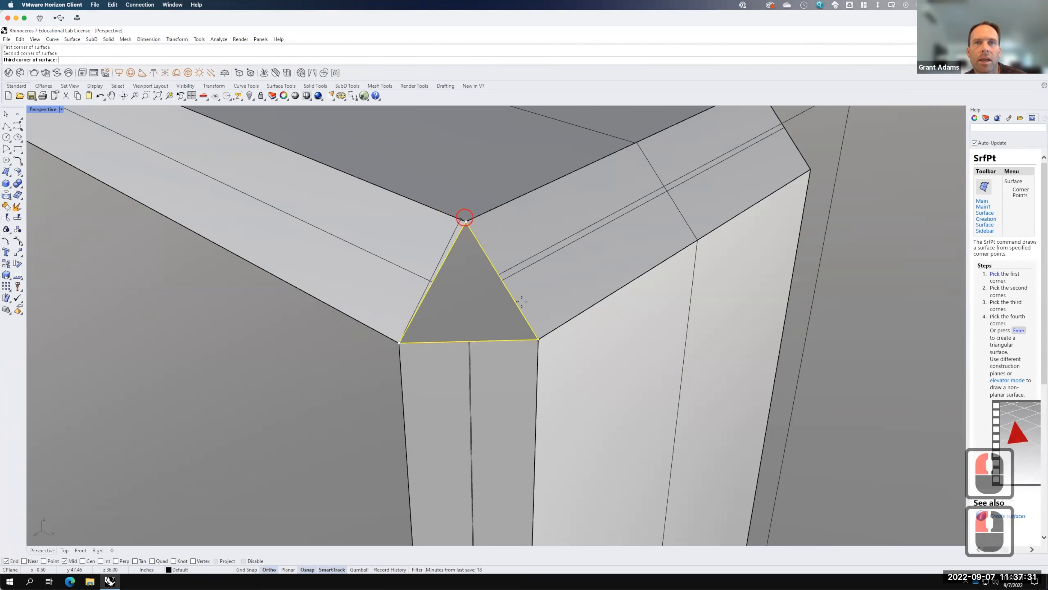
click(536, 340)
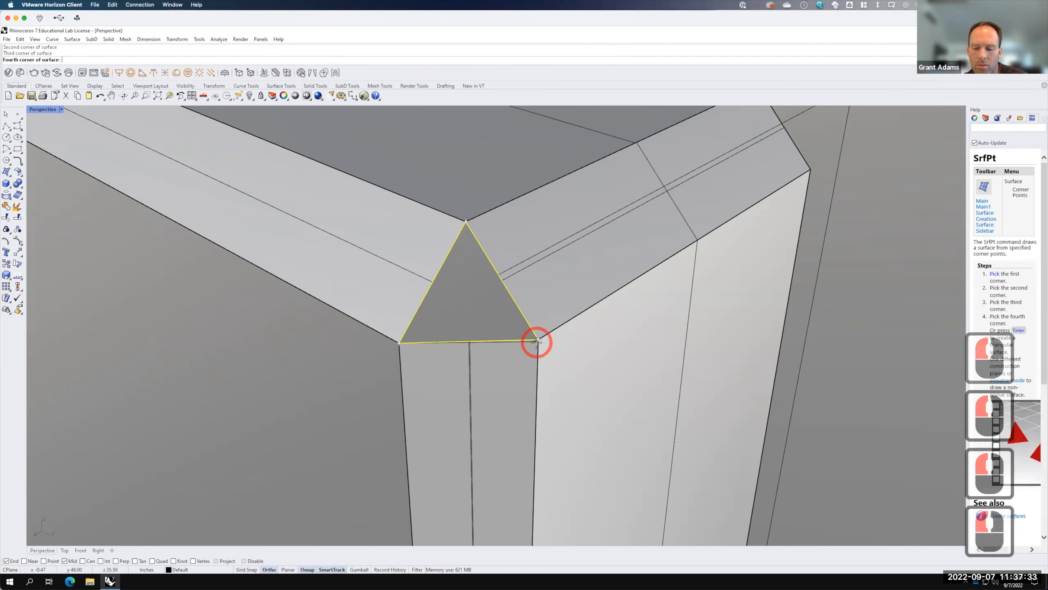
key(Return)
Chamfer the base's vertical corner edge below the upright, between the outer side band and the front face, using 0.50 distances.
scroll(685, 276, down, 10)
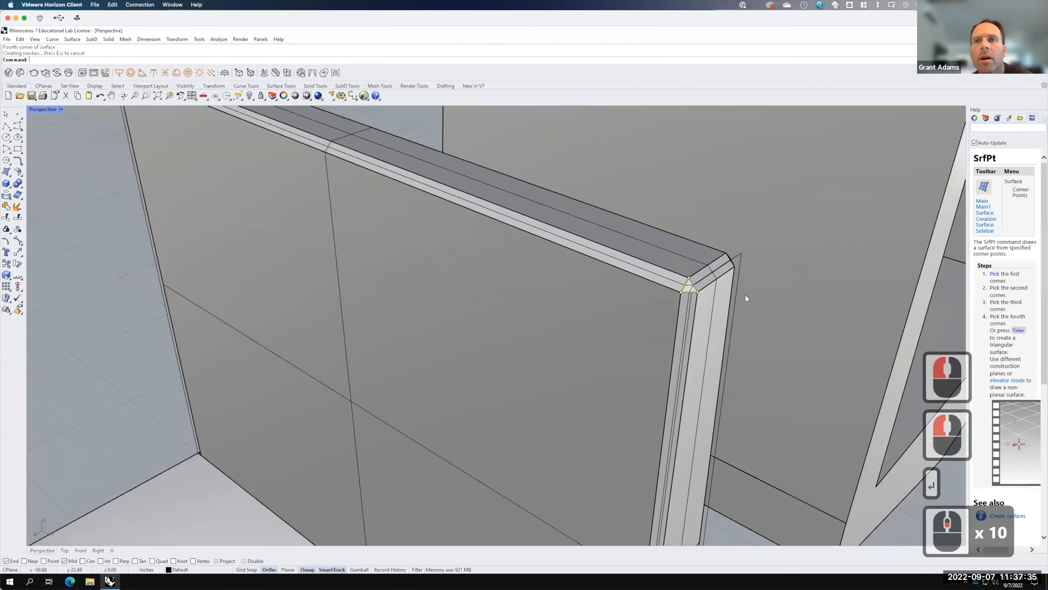
scroll(746, 296, down, 5)
right_drag(561, 330, 561, 240)
scroll(545, 289, down, 5)
scroll(451, 392, up, 6)
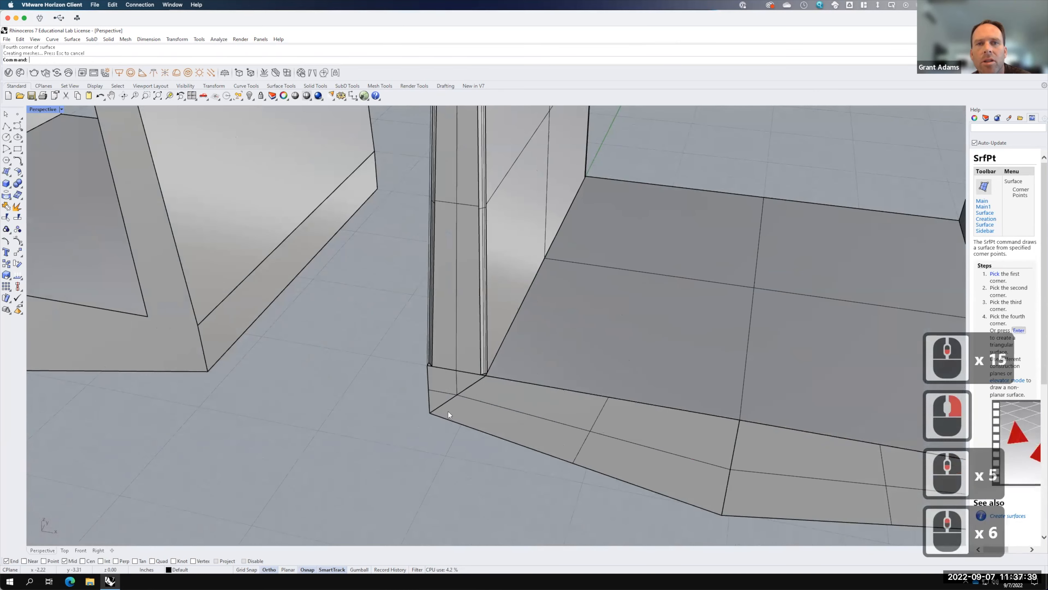
right_drag(466, 414, 453, 428)
scroll(455, 375, up, 4)
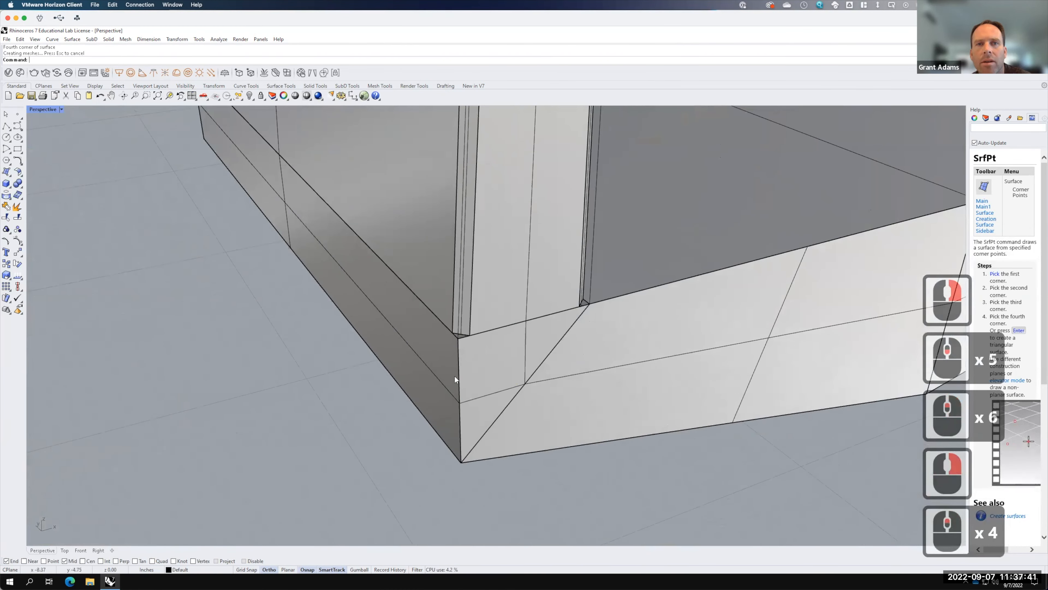
scroll(458, 360, up, 2)
scroll(453, 397, up, 3)
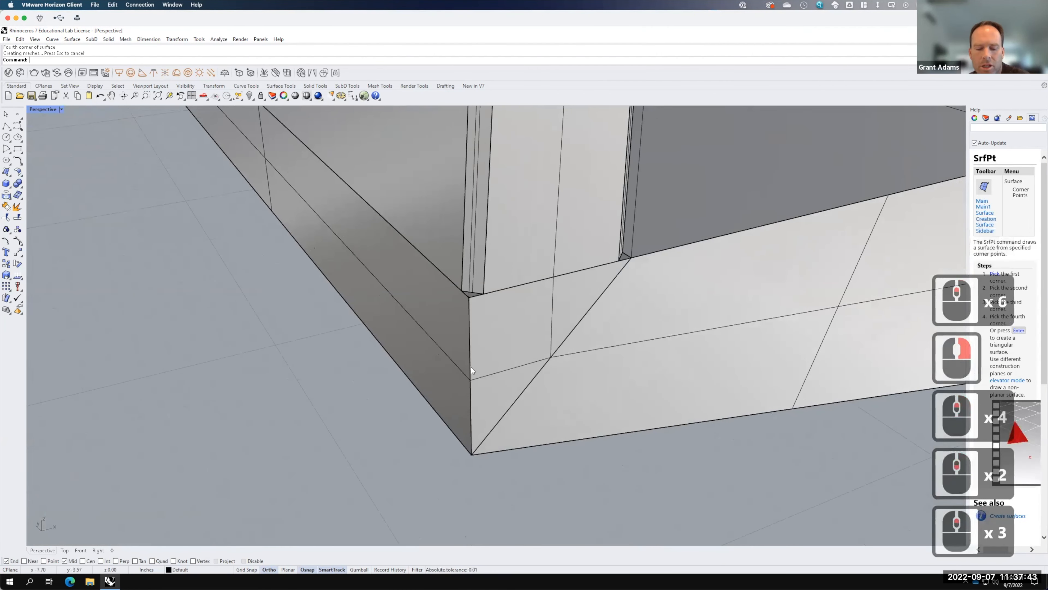
text(chamf)
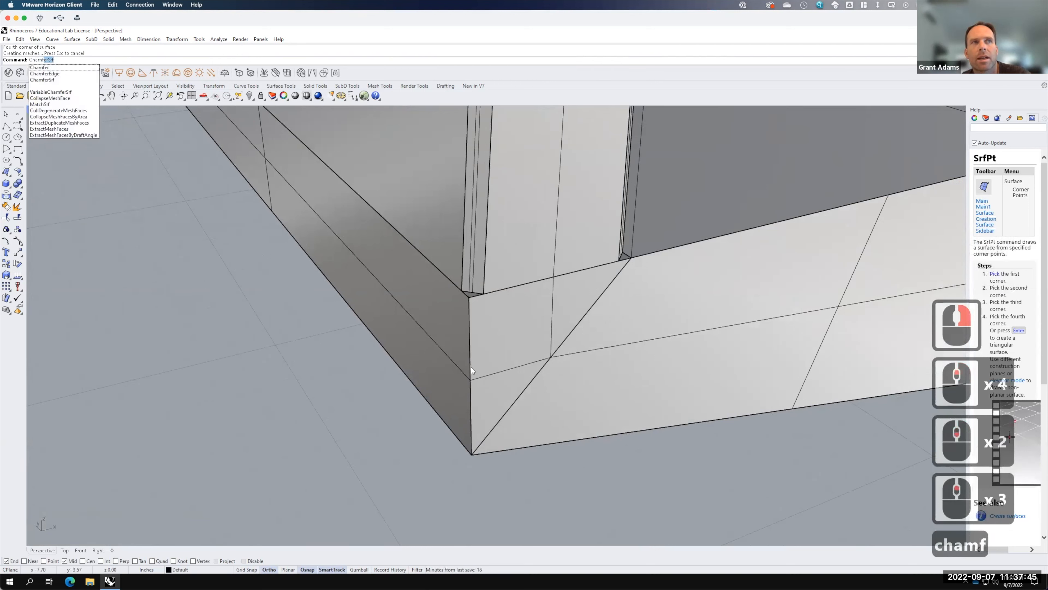
key(Return)
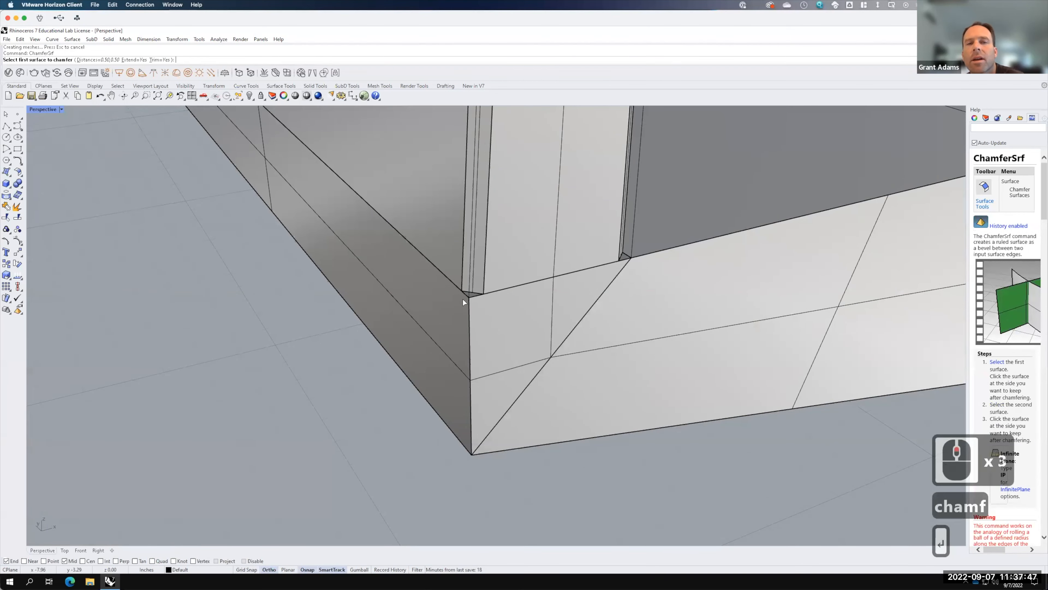
click(434, 324)
click(514, 326)
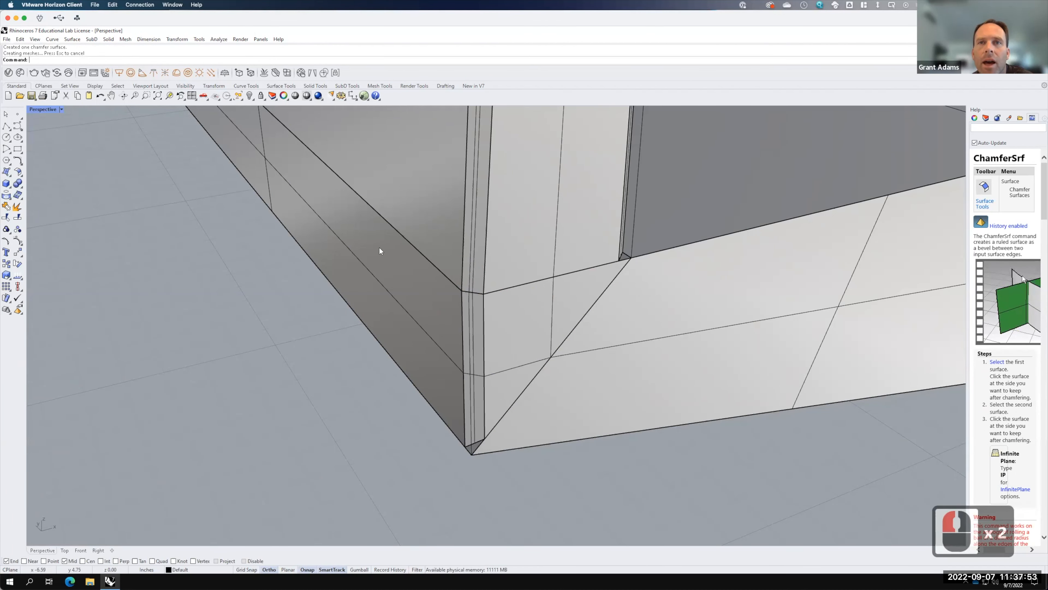
Chamfer the lower front edge next to that corner, between the front face and the underside, using 0.50 distances.
scroll(379, 246, down, 4)
scroll(511, 249, up, 2)
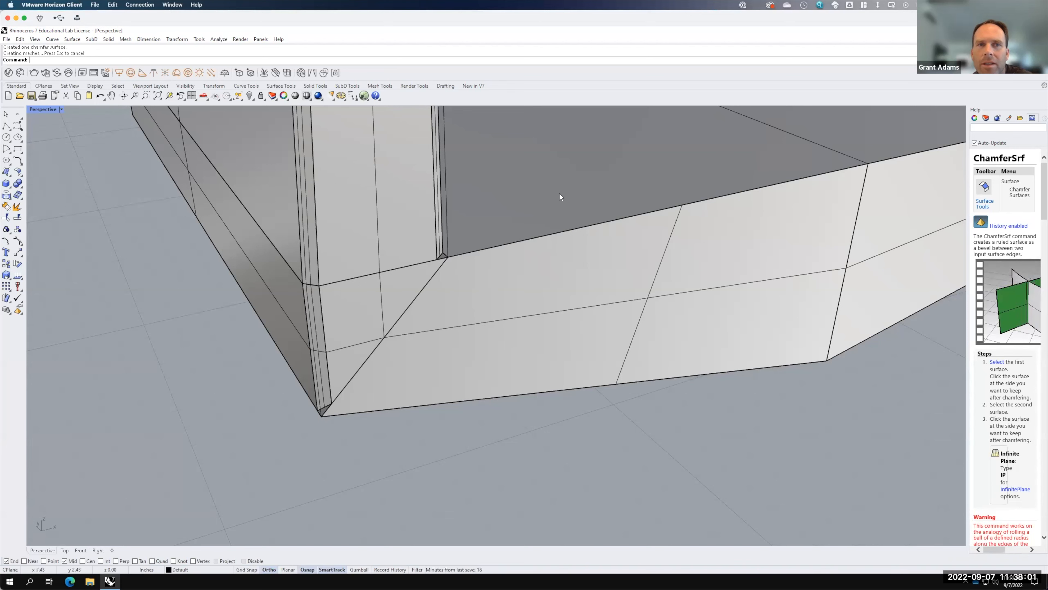
scroll(584, 338, down, 3)
right_drag(588, 288, 553, 334)
right_click(554, 344)
click(555, 348)
click(492, 382)
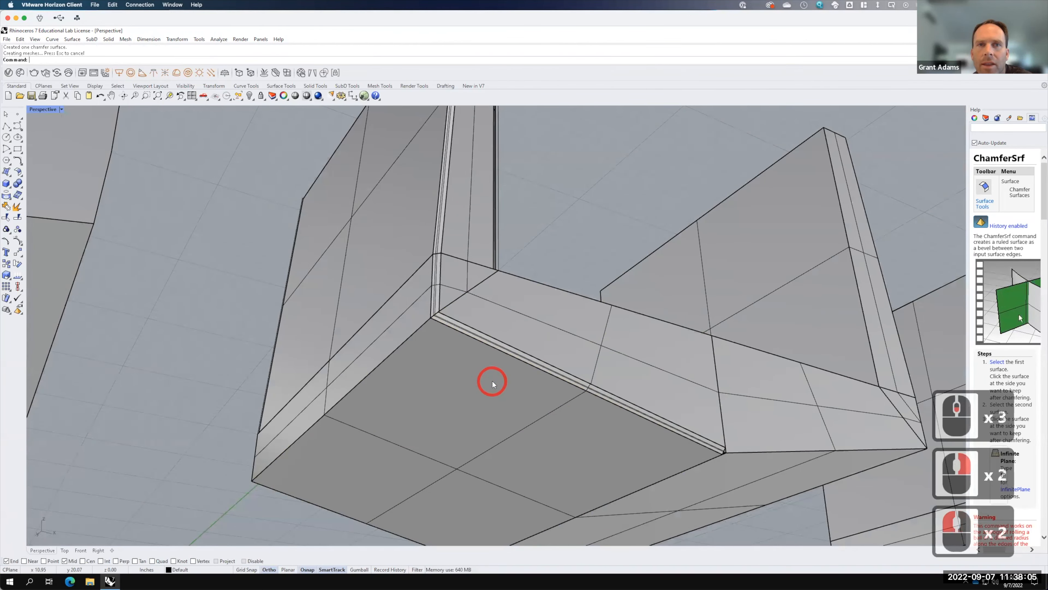
Chamfer the remaining half of the lower front edge, between the second front face and its adjoining underside surface.
right_drag(555, 355, 718, 411)
scroll(715, 408, down, 3)
scroll(691, 392, up, 2)
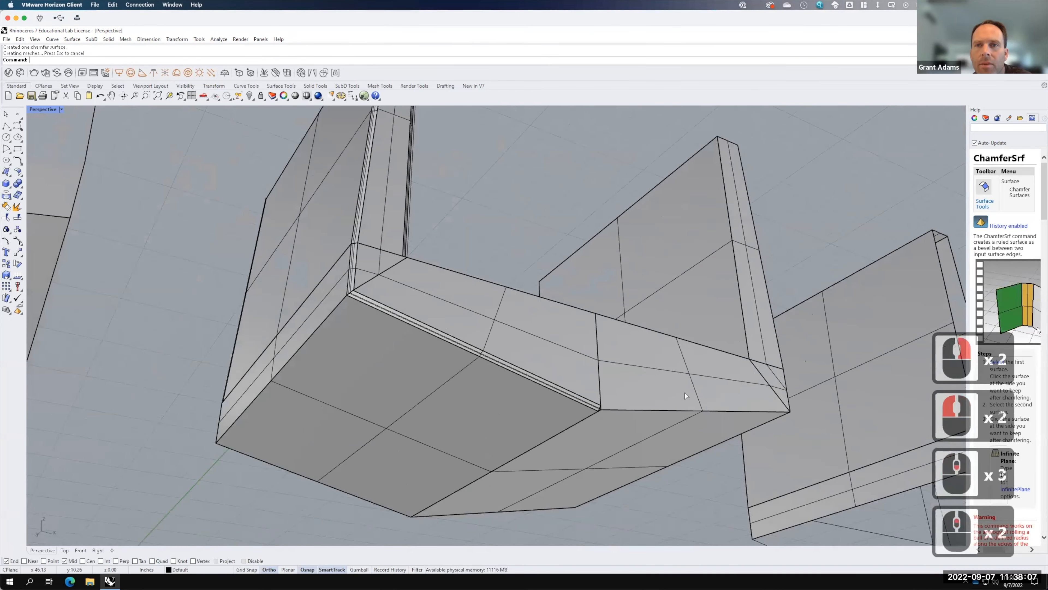
right_click(684, 392)
click(684, 393)
click(647, 438)
Chamfer the vertical corner edge at the opposite end of the base, between the front corner surface and the outer side band.
right_drag(734, 406, 636, 405)
scroll(691, 359, down, 6)
scroll(686, 352, up, 5)
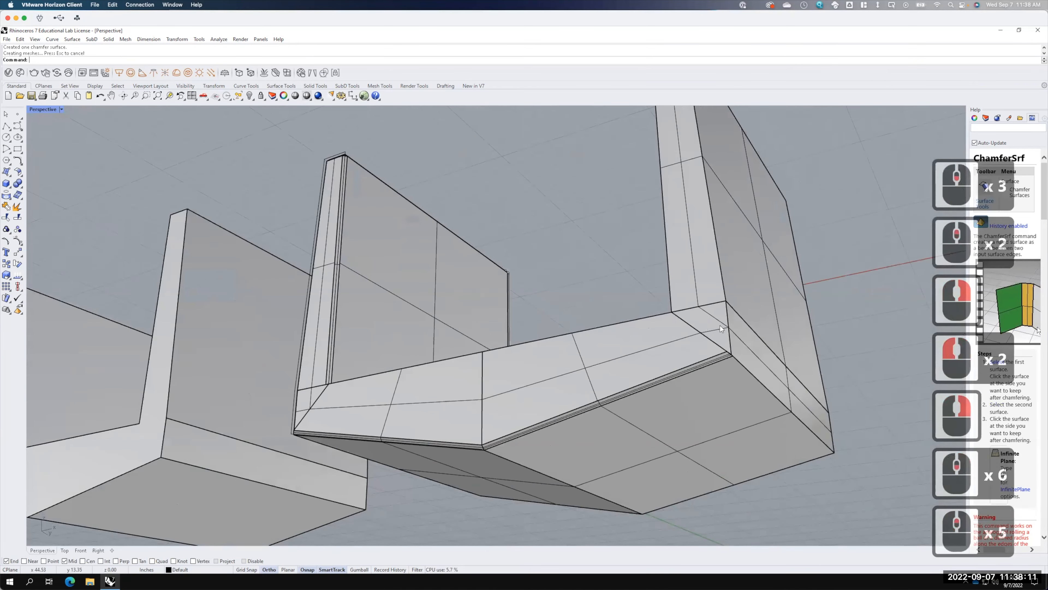
right_click(712, 326)
click(712, 324)
click(750, 337)
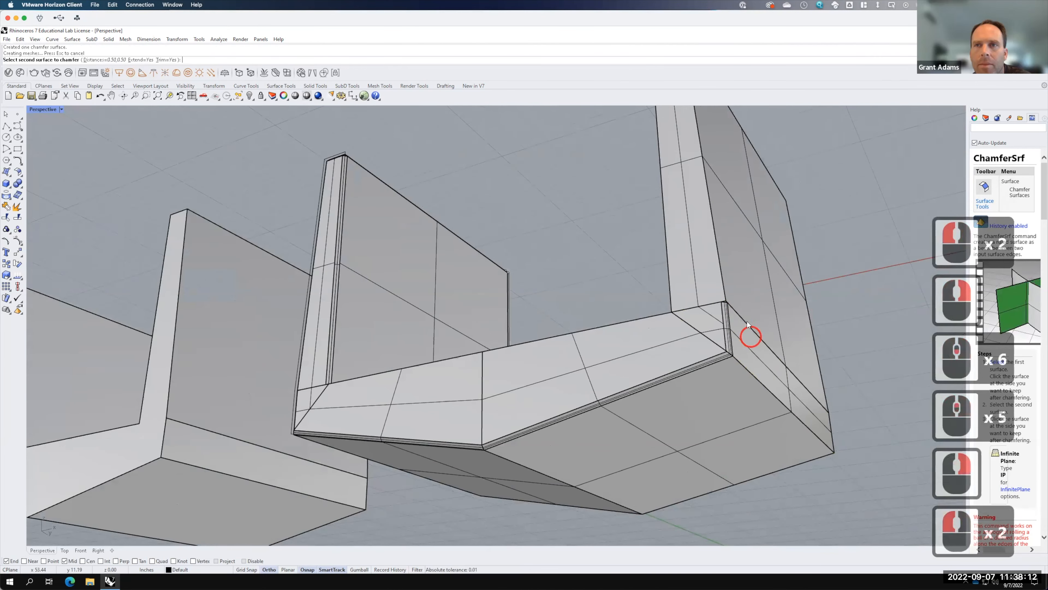
Chamfer the outer vertical edge of the upright above that corner, between its front face and outer wall.
right_click(705, 269)
click(705, 269)
click(739, 265)
Chamfer the short top edge of the same upright, between its top surface and front face.
mouse_move(741, 226)
right_down()
mouse_move(746, 318)
mouse_move(736, 242)
right_up()
scroll(743, 242, down, 3)
scroll(750, 247, up, 3)
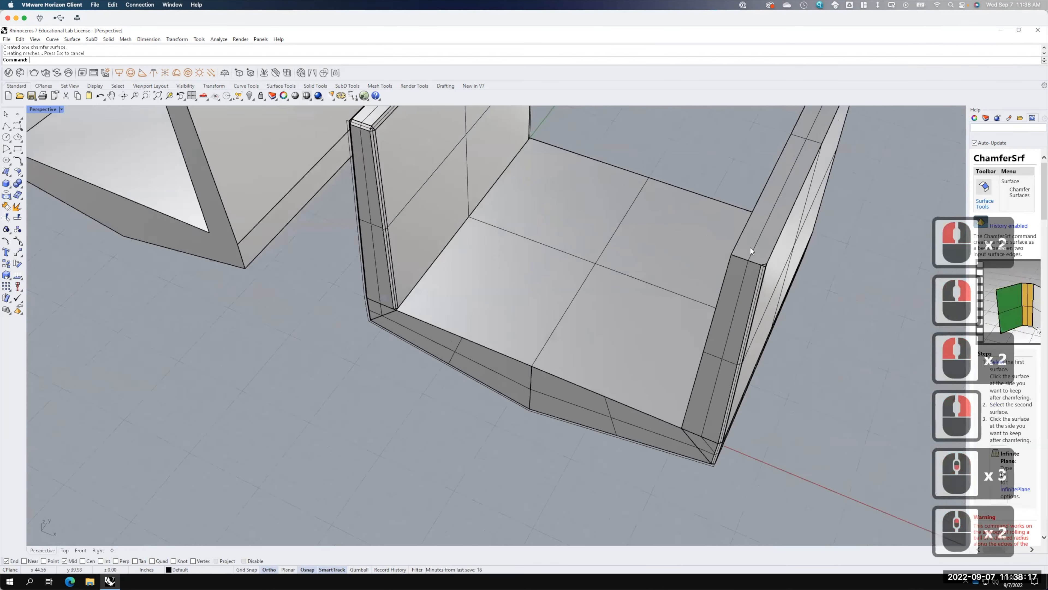
right_click(754, 255)
click(734, 286)
click(735, 293)
Chamfer the inner vertical edge of the same upright, between its inner wall and front face.
right_drag(743, 323, 717, 232)
right_click(700, 210)
click(716, 225)
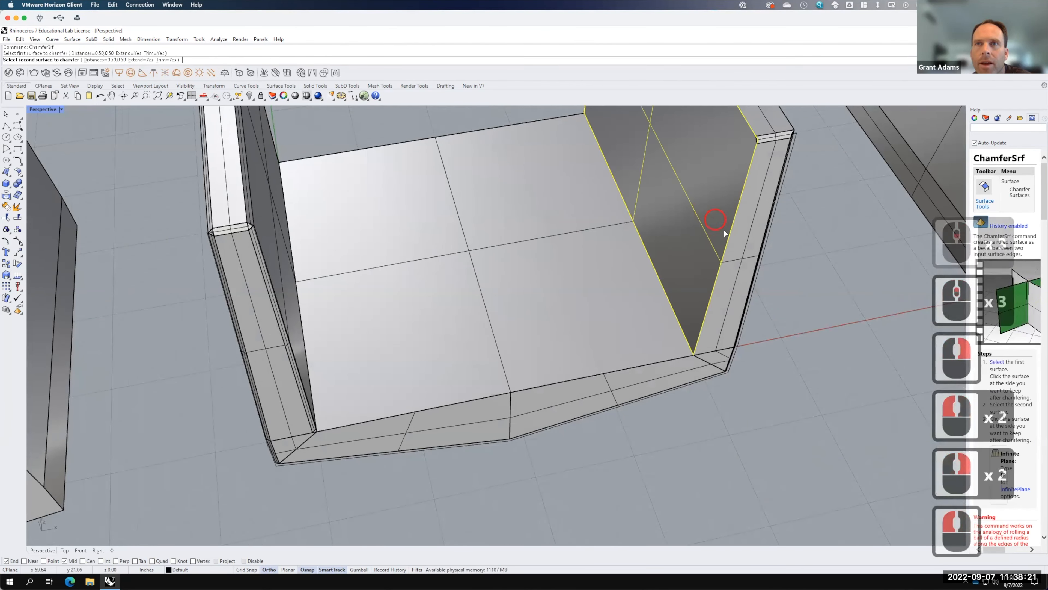
click(745, 240)
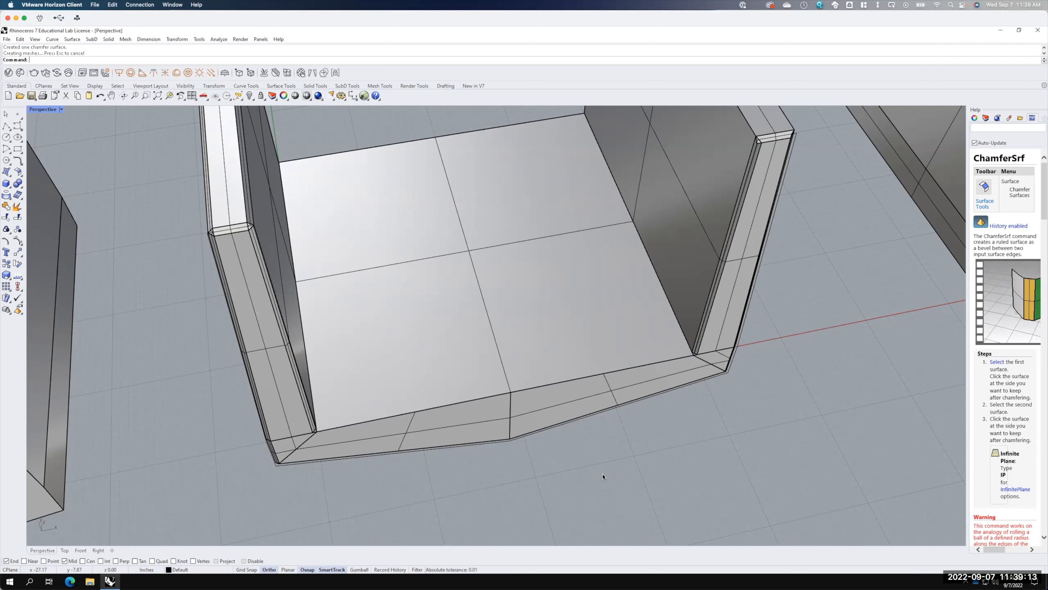
Examine the chamfered front edges of the surface-built channel from several angles.
click(795, 140)
click(791, 390)
click(730, 415)
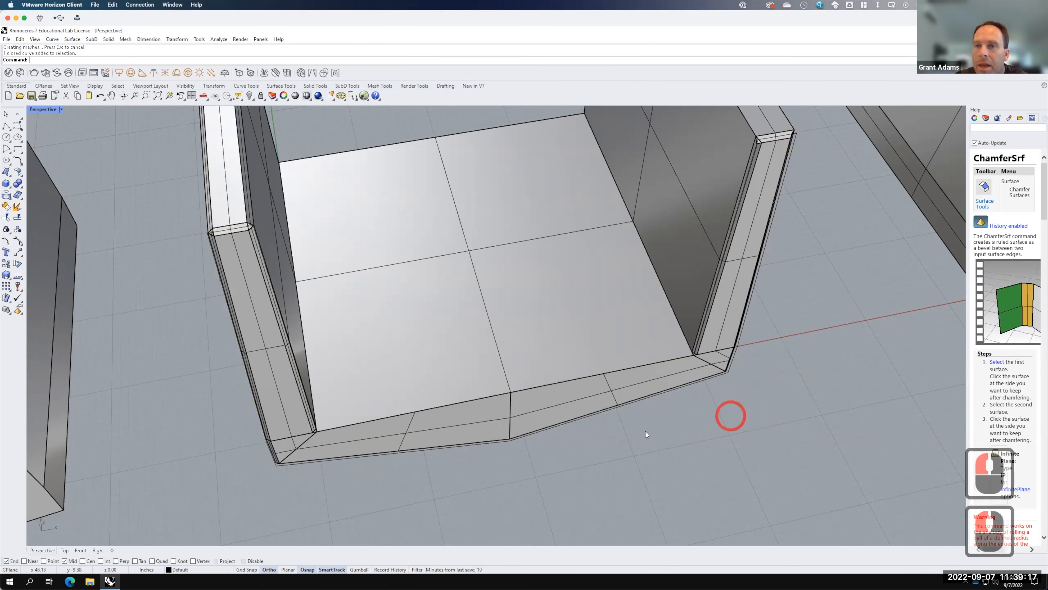
scroll(641, 432, down, 2)
right_drag(731, 430, 739, 381)
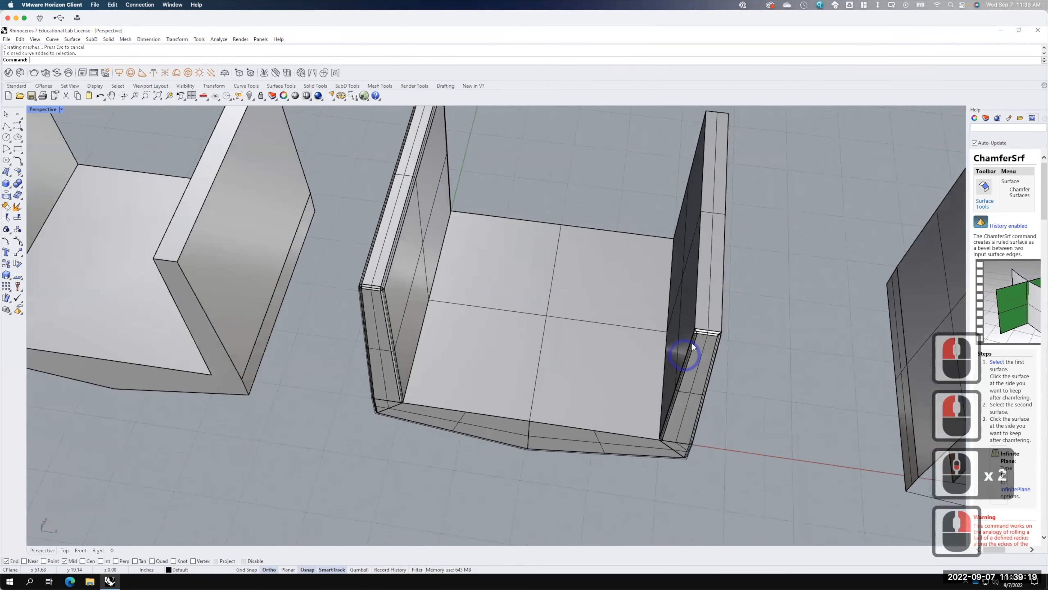
scroll(738, 382, up, 3)
scroll(706, 336, down, 5)
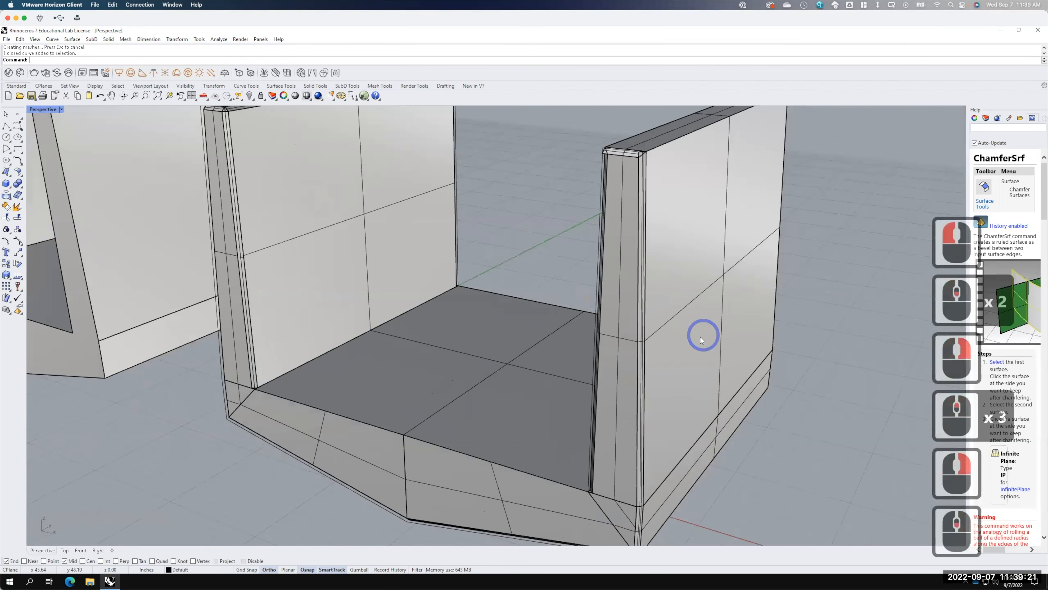
key(F15)
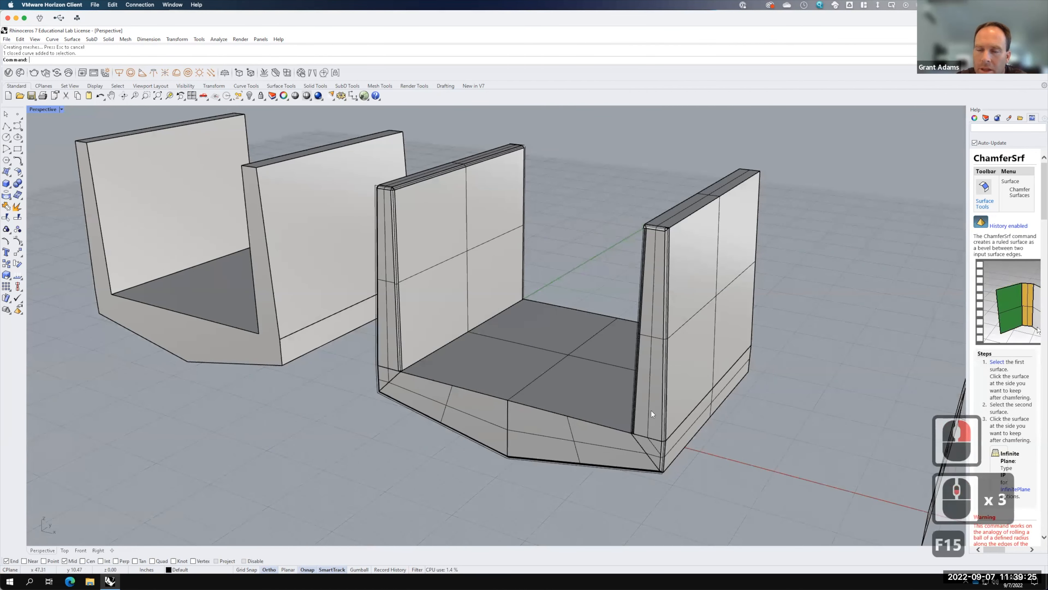
Move the closed profile curve around the channel's front to Layer 01 and turn that layer off.
scroll(662, 427, up, 3)
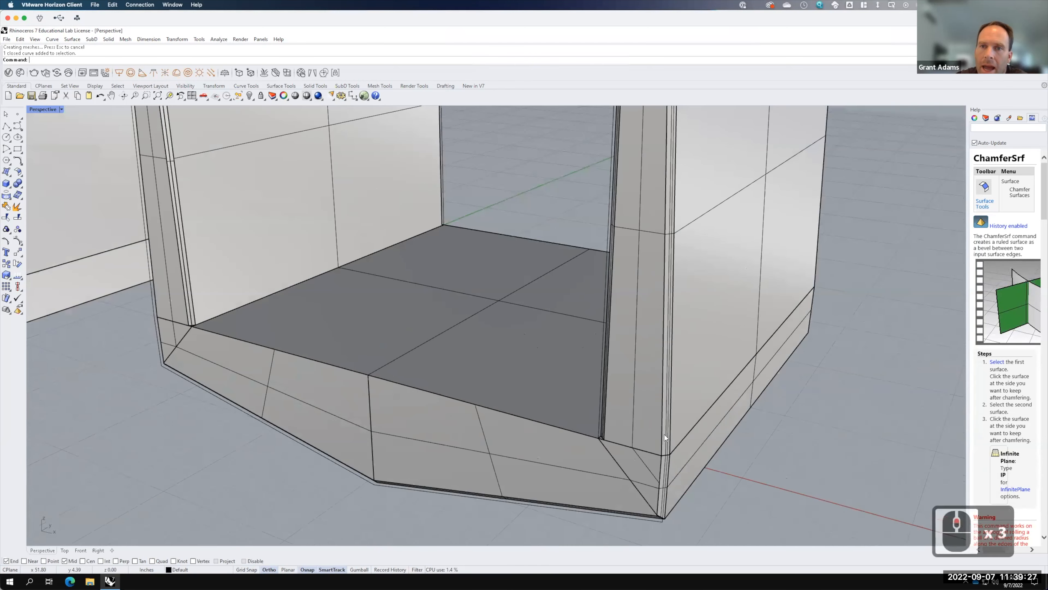
right_drag(650, 512, 709, 534)
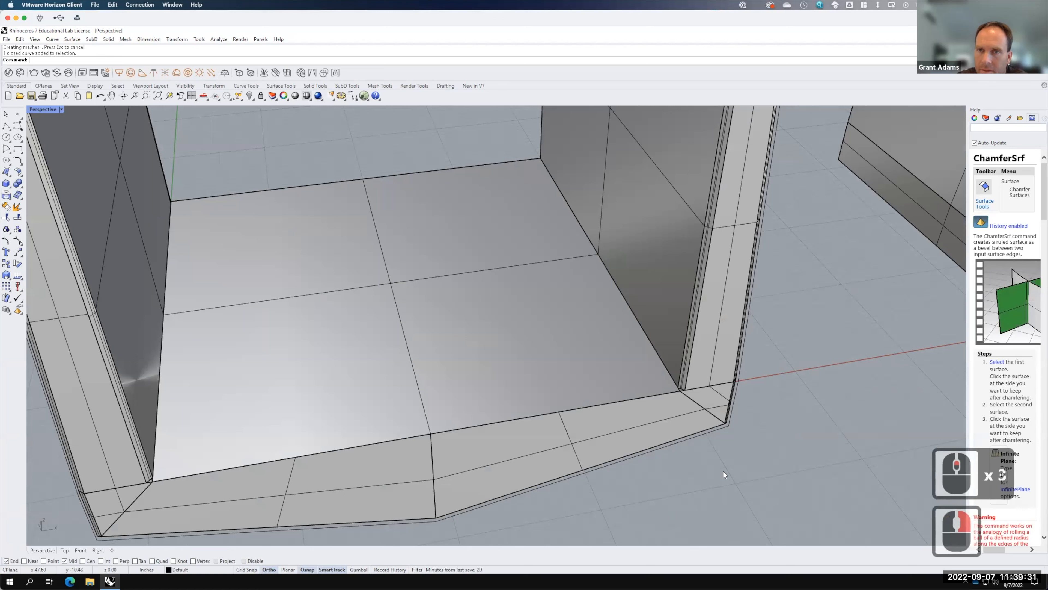
click(698, 436)
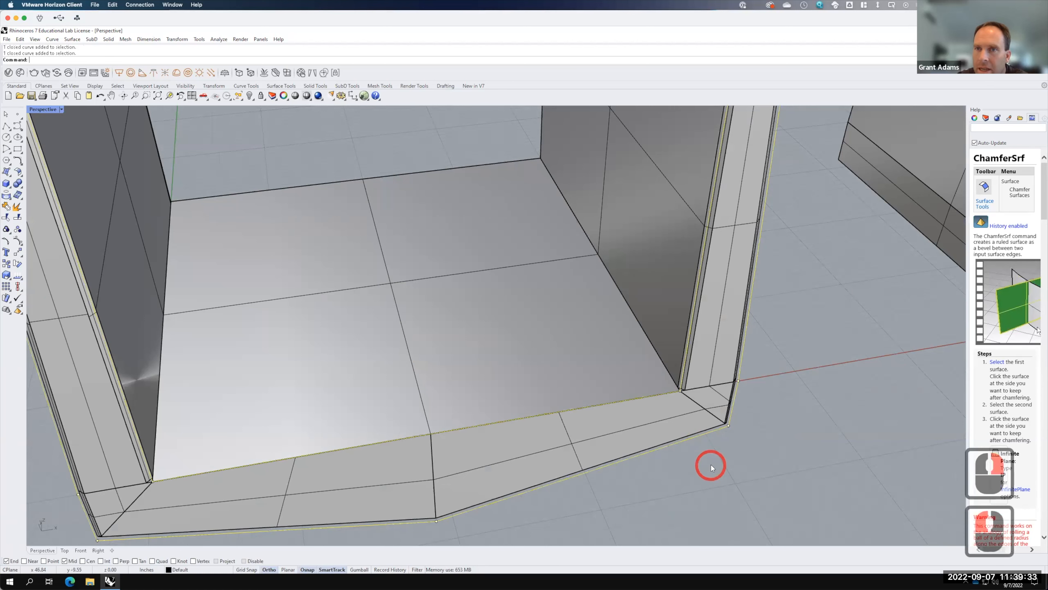
click(985, 117)
click(985, 164)
click(986, 158)
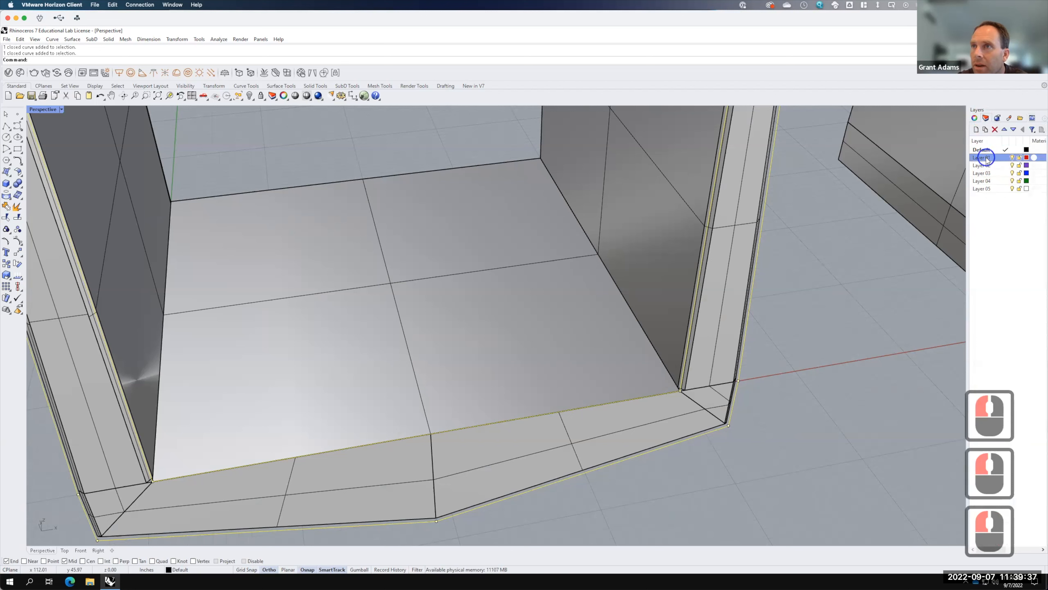
right_click(987, 159)
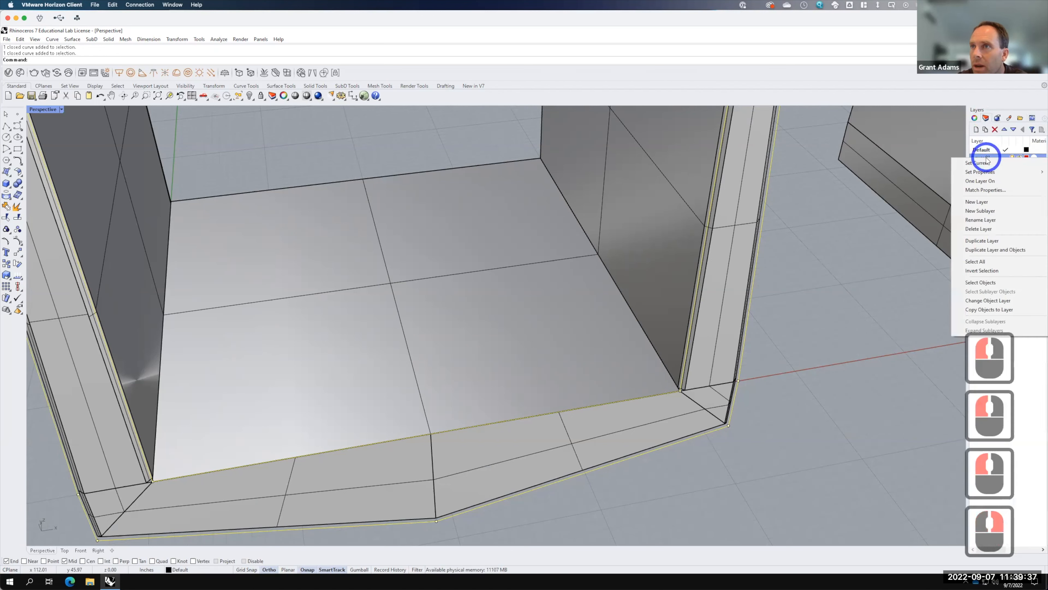
click(988, 300)
click(1012, 158)
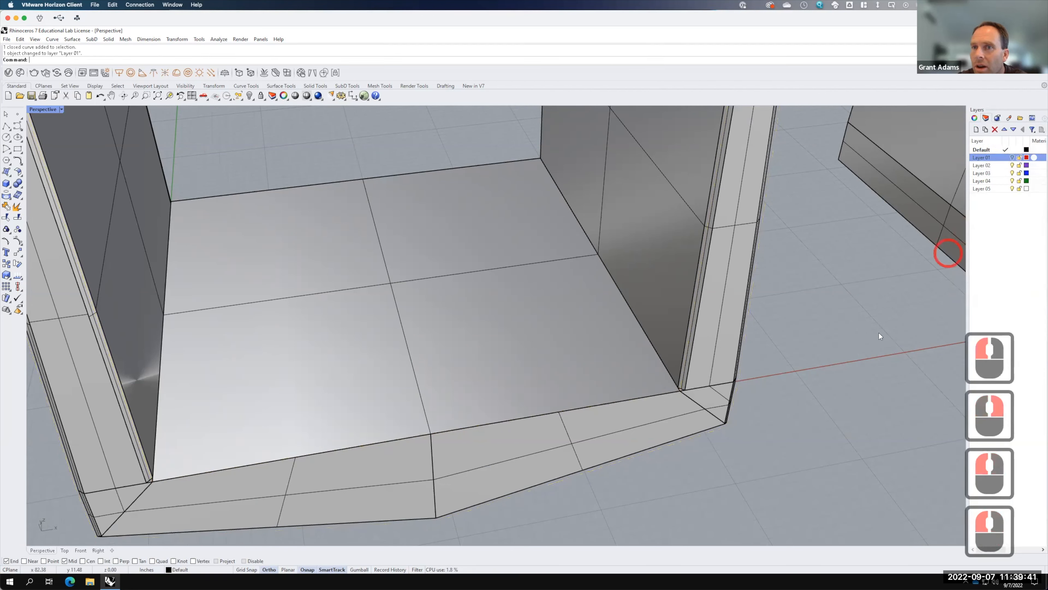
Compare the surface-built channel with the neighbouring unchamfered solid extrusion and check what the extrusion consists of.
scroll(848, 427, down, 2)
right_drag(836, 438, 809, 435)
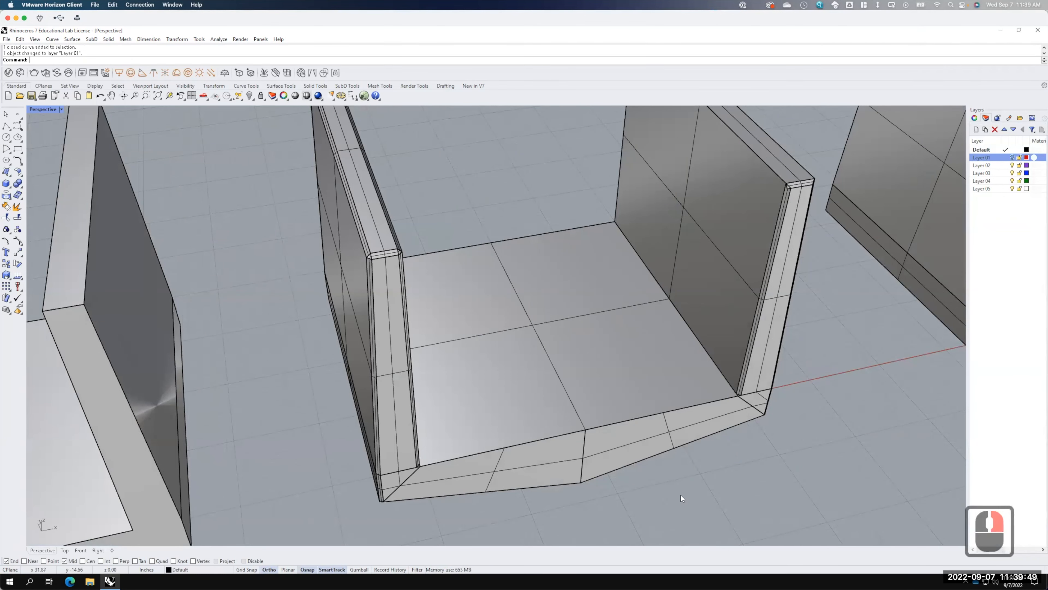
scroll(686, 317, down, 3)
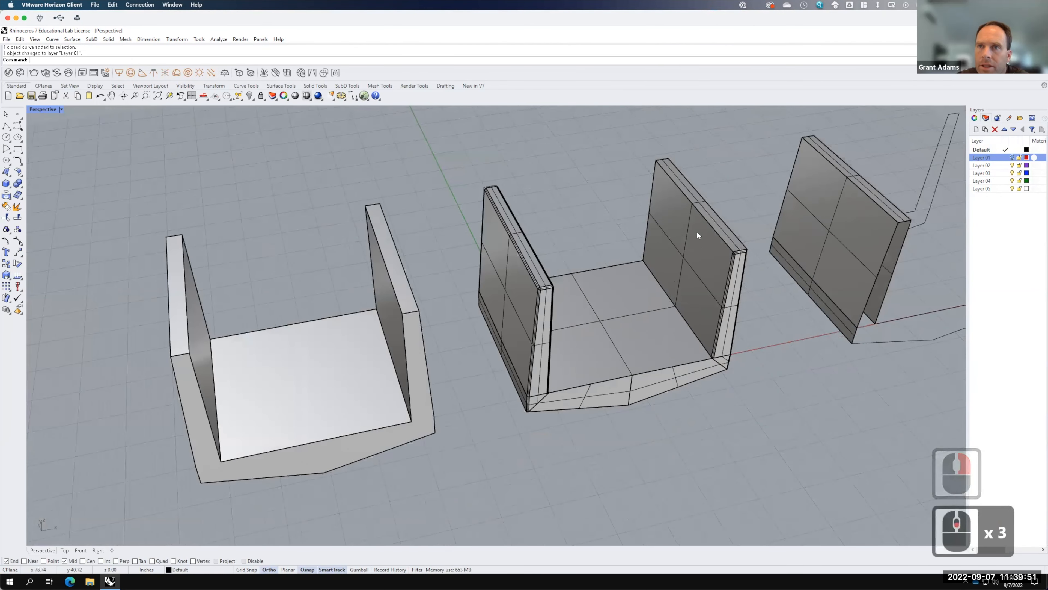
scroll(570, 326, down, 2)
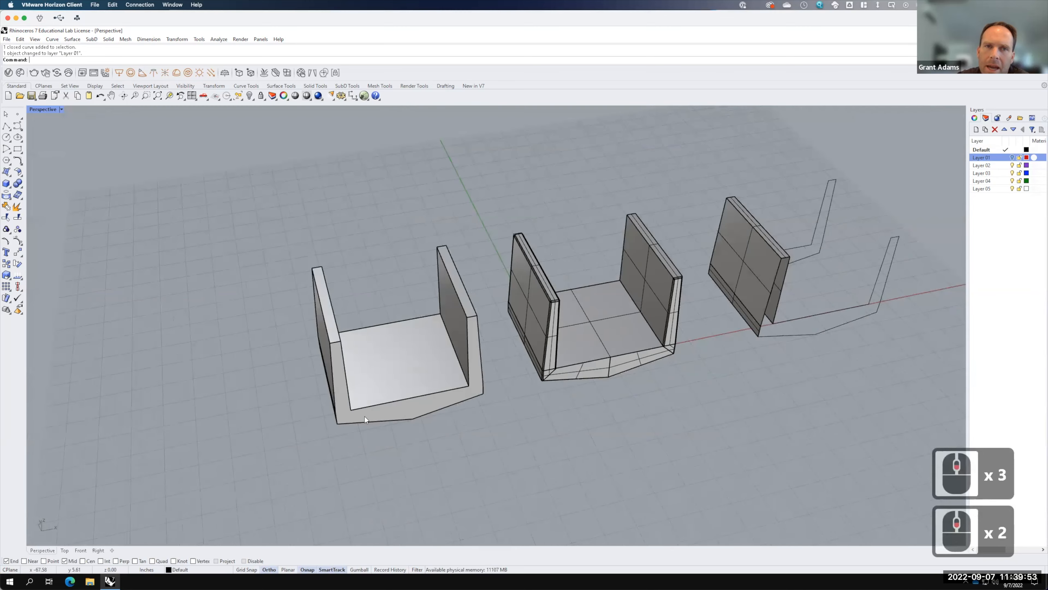
scroll(421, 403, up, 3)
click(470, 387)
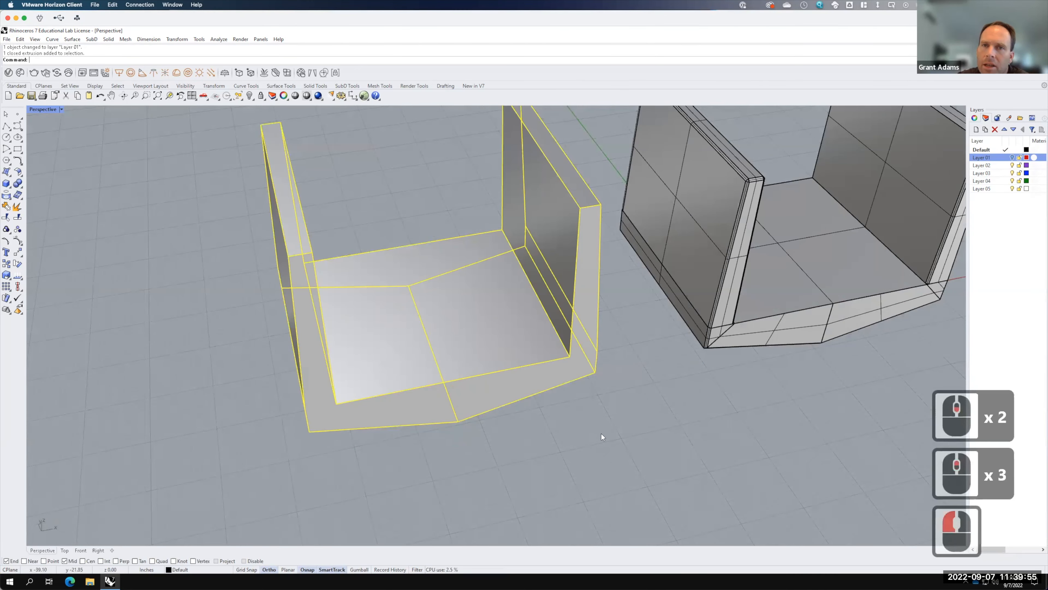
click(621, 513)
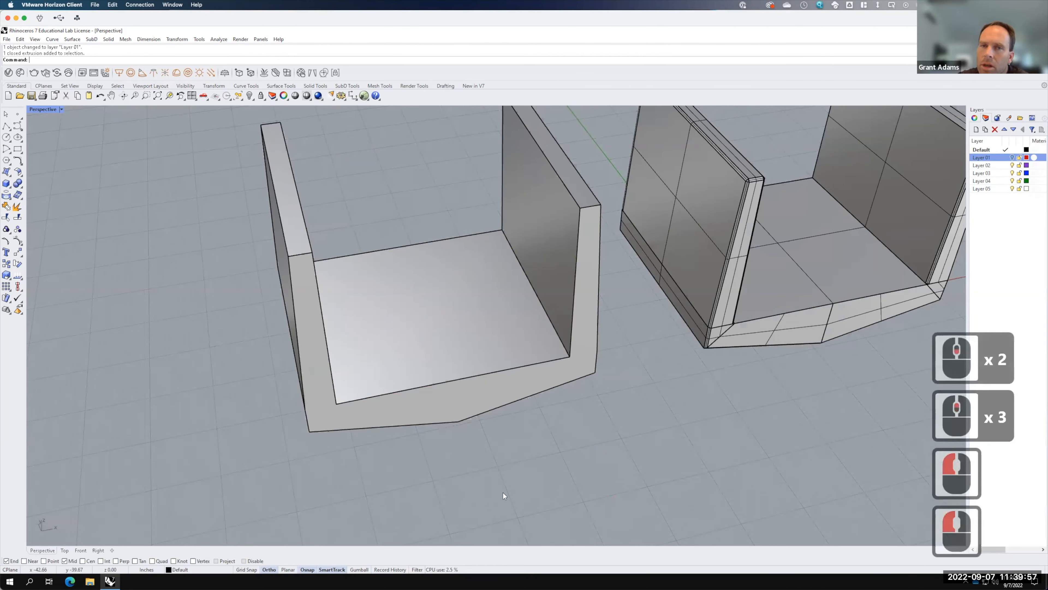
Chamfer the solid extrusion between its front face and the outer wall farthest from the surface-built channel, using 0.50 distances.
right_drag(313, 434, 367, 422)
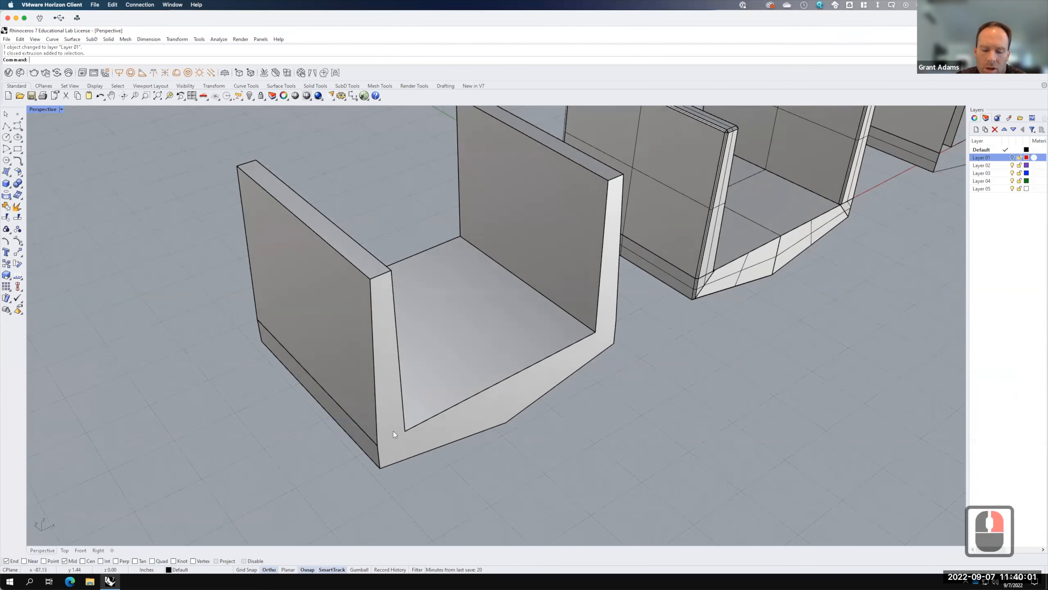
text(chamf)
key(Return)
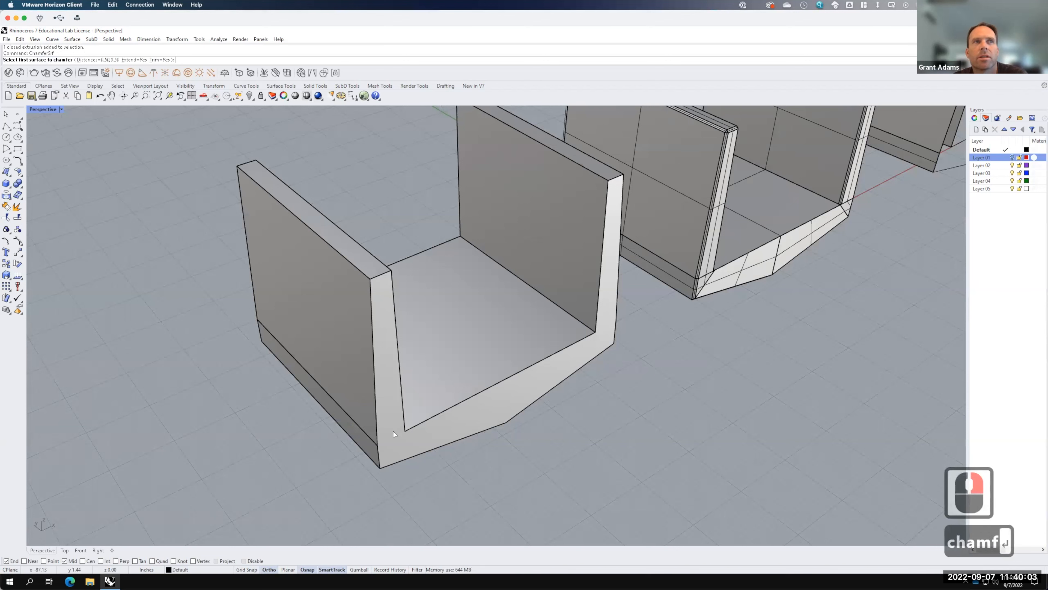
click(363, 399)
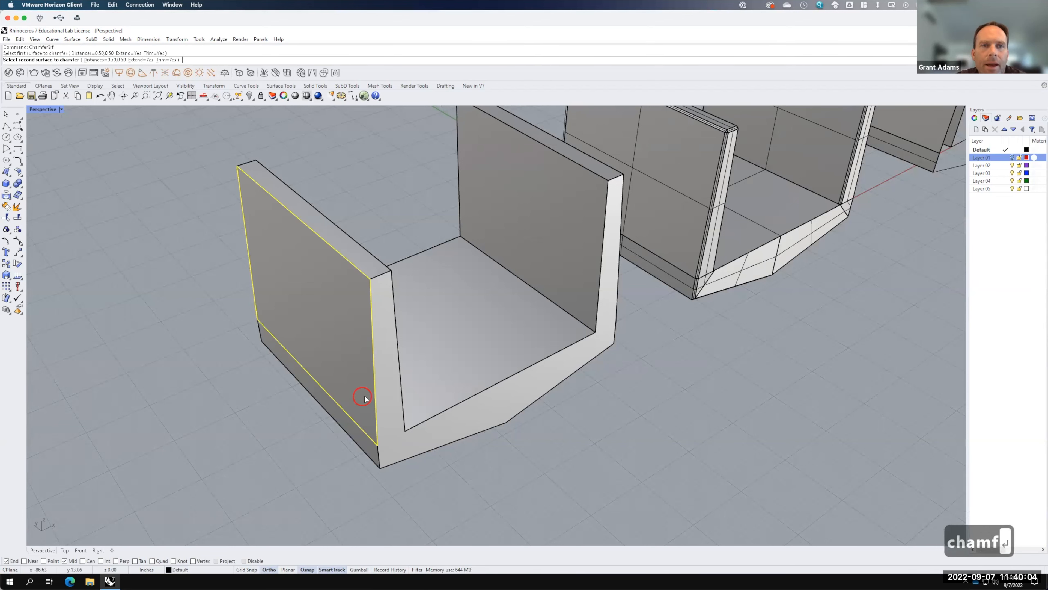
click(386, 405)
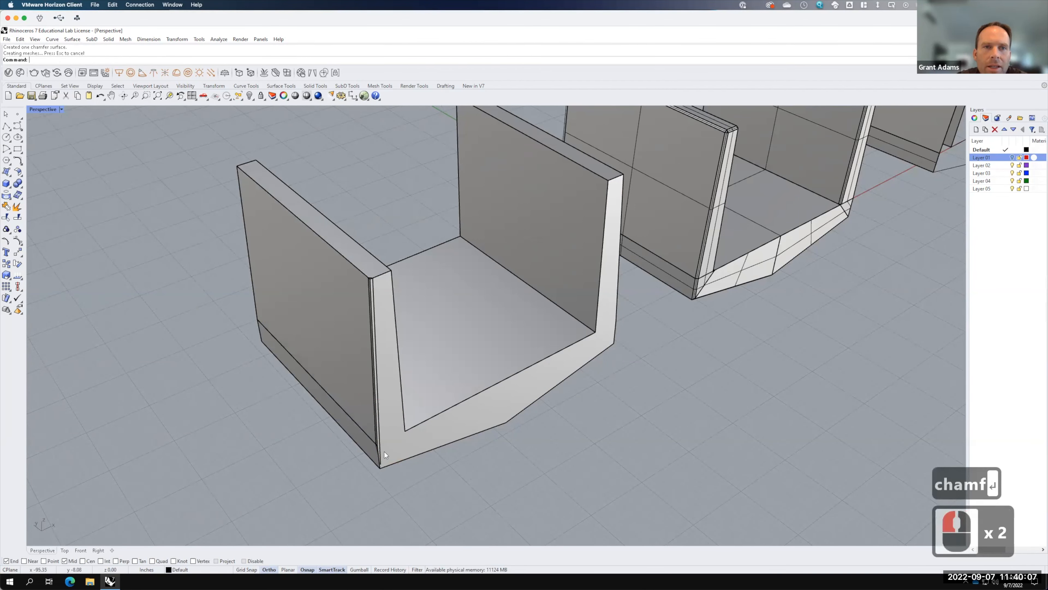
Examine up close how the new chamfer surface sits against the solid extrusion's original corner edges.
scroll(384, 451, up, 2)
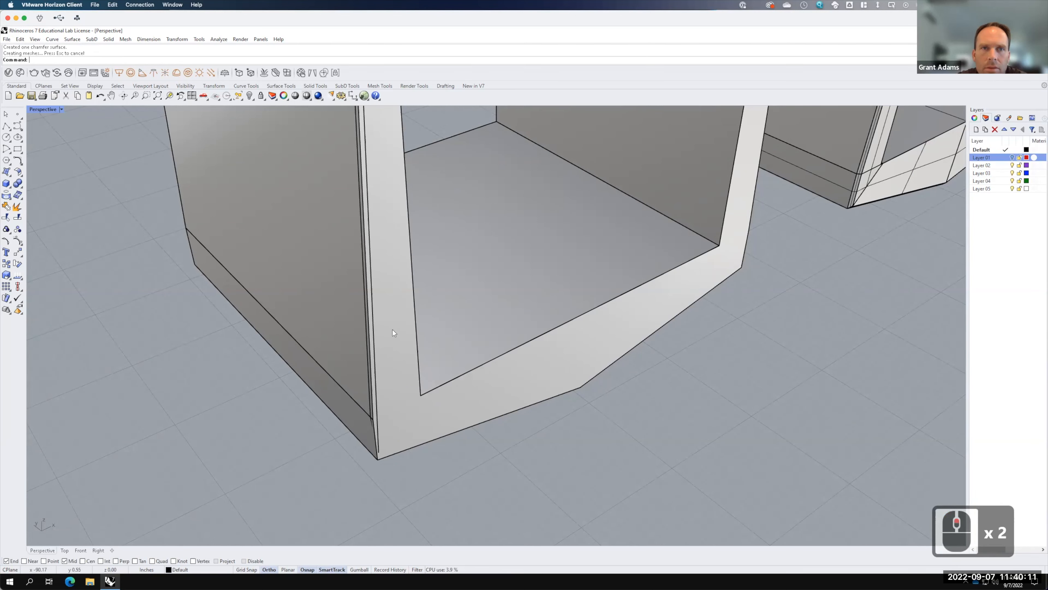
right_drag(381, 402, 212, 435)
scroll(499, 422, up, 2)
right_drag(263, 409, 326, 398)
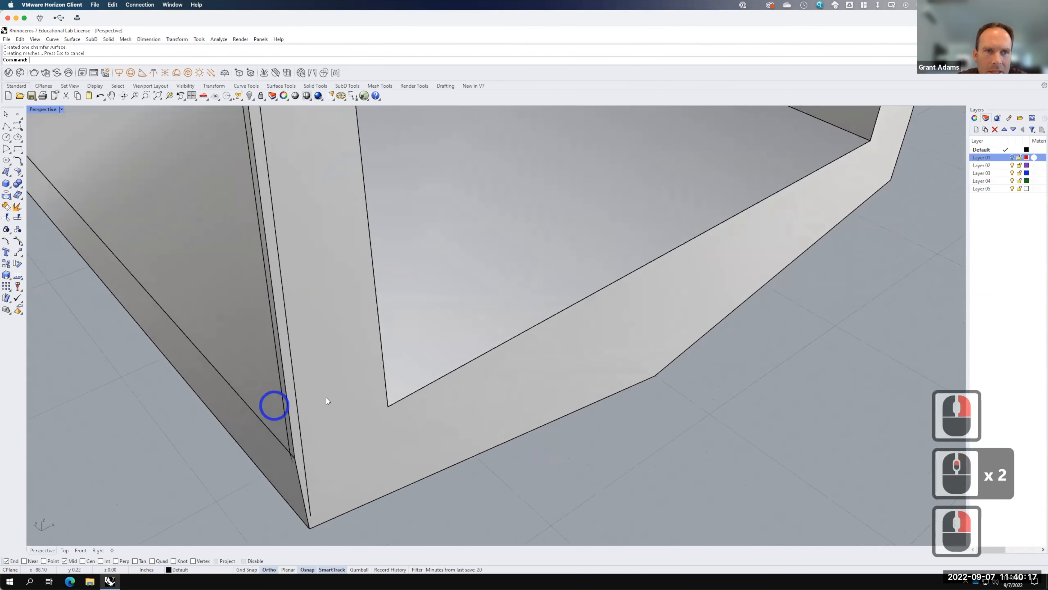
click(326, 397)
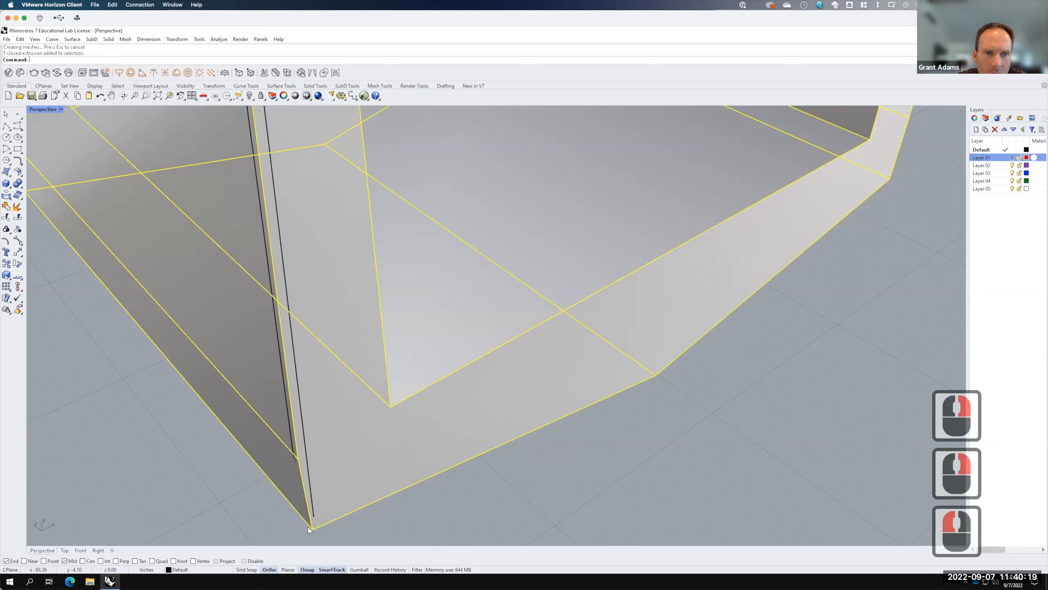
key(F15)
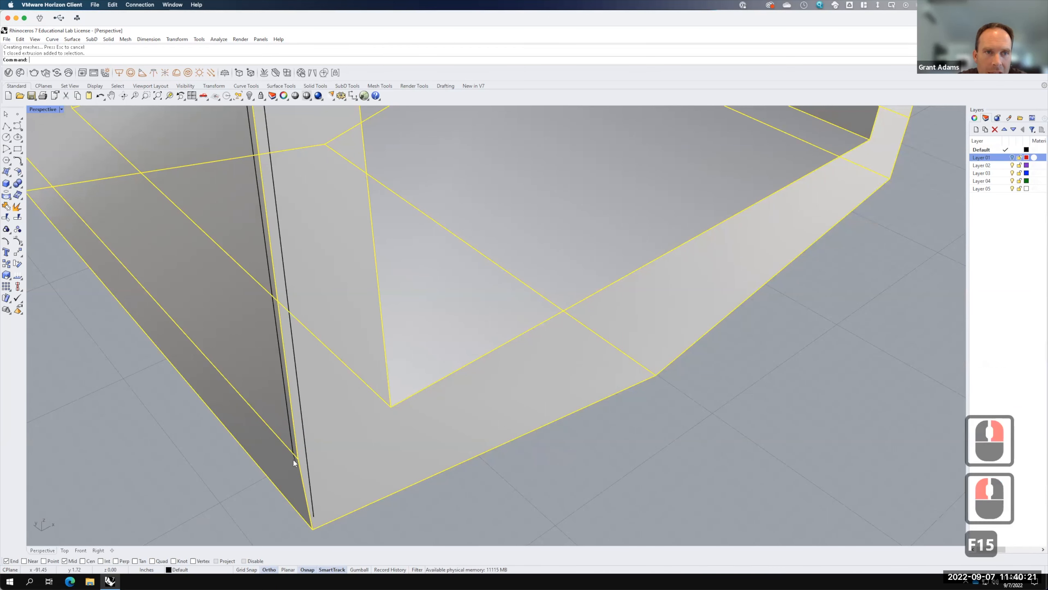
right_drag(301, 452, 356, 473)
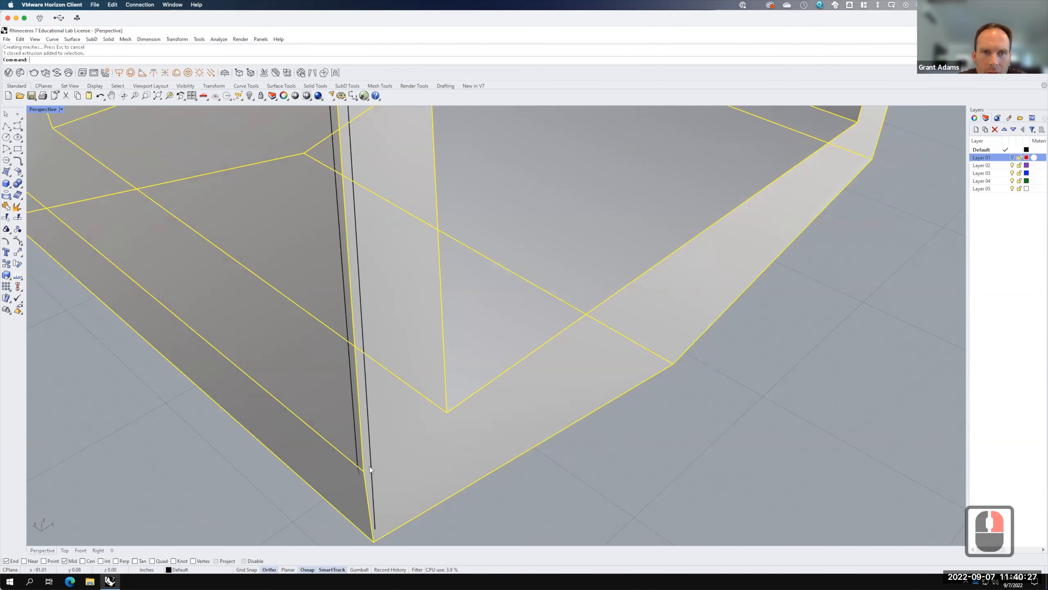
click(608, 481)
Draw a straight polyline across the base of the other upright's front face, from the inner floor corner to the outer wall corner.
scroll(329, 436, down, 5)
scroll(330, 436, down, 6)
right_drag(551, 374, 480, 294)
scroll(460, 314, up, 6)
click(472, 309)
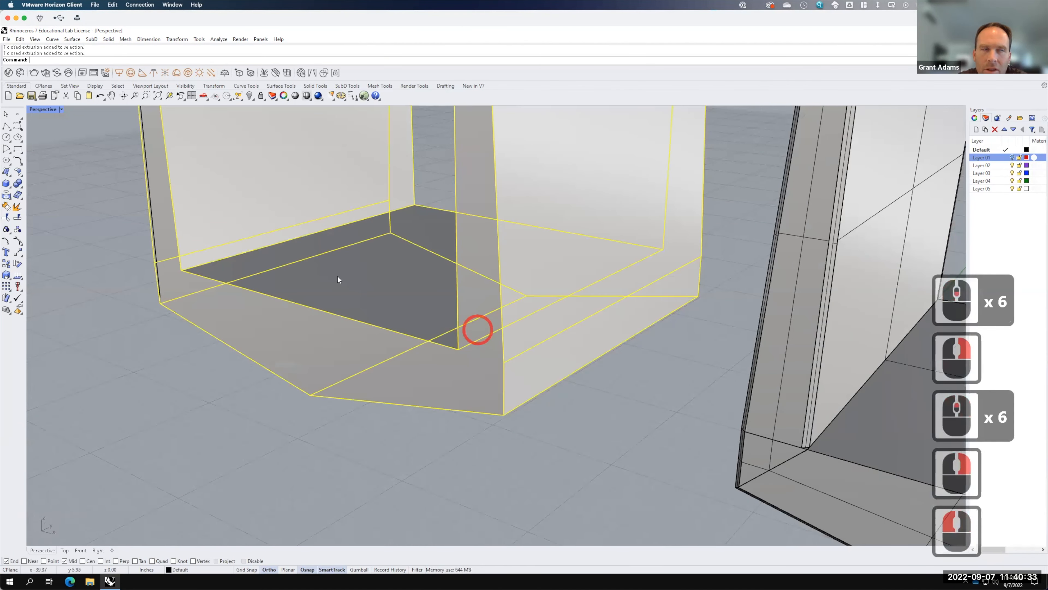
click(12, 128)
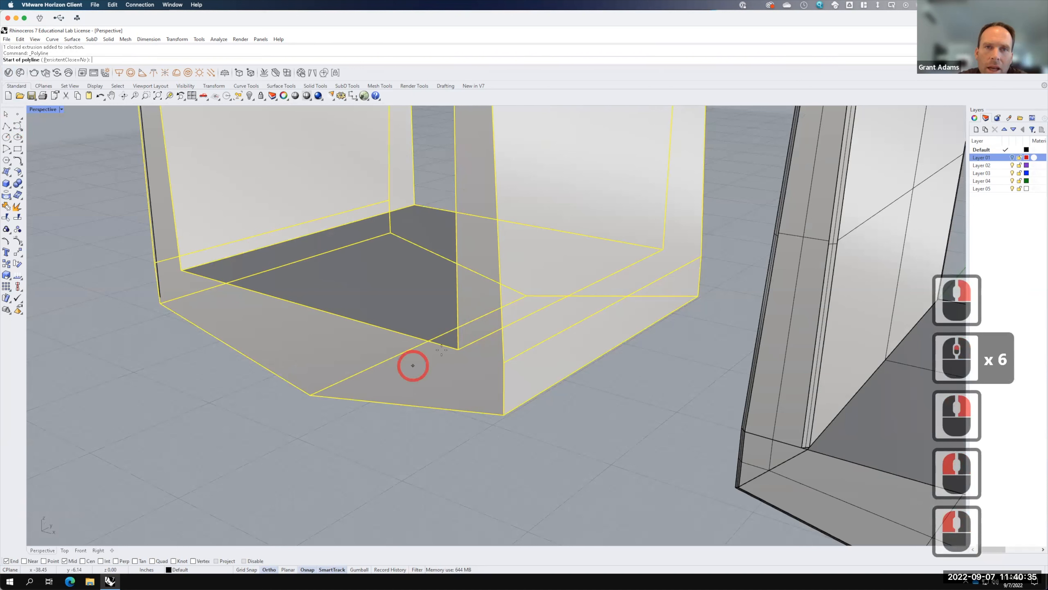
click(462, 352)
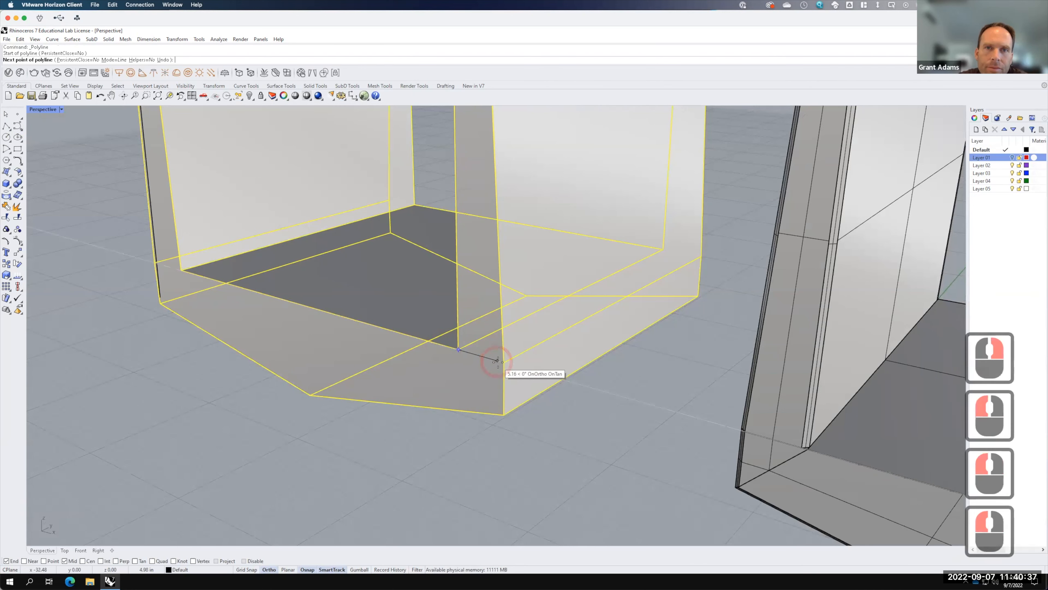
click(501, 365)
key(Return)
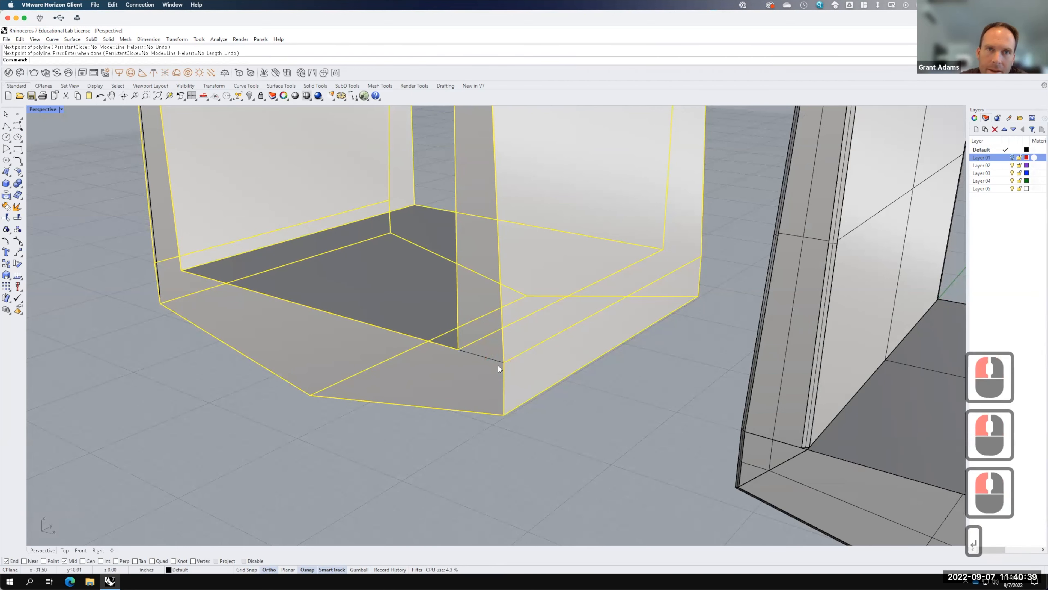
Try to split the solid extrusion with the line across the upright's base.
click(493, 454)
click(478, 385)
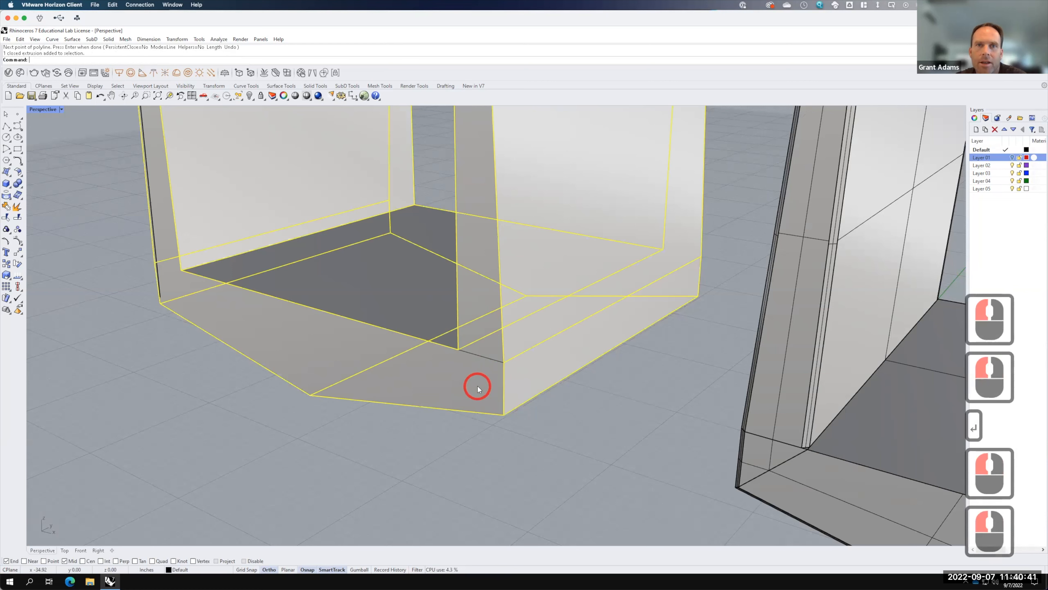
text(split)
key(Return)
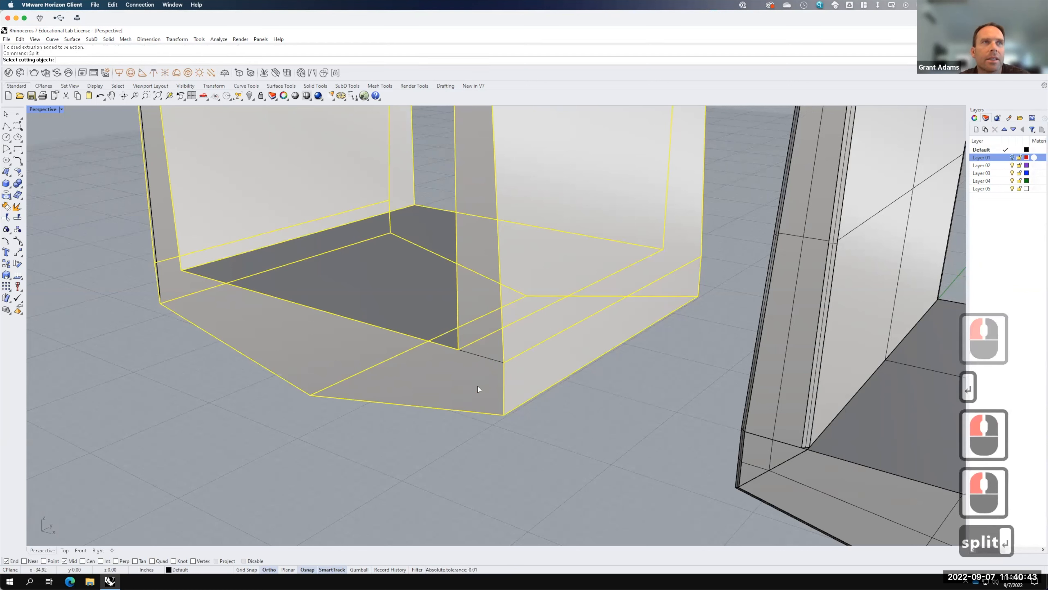
click(471, 354)
key(Return)
click(541, 452)
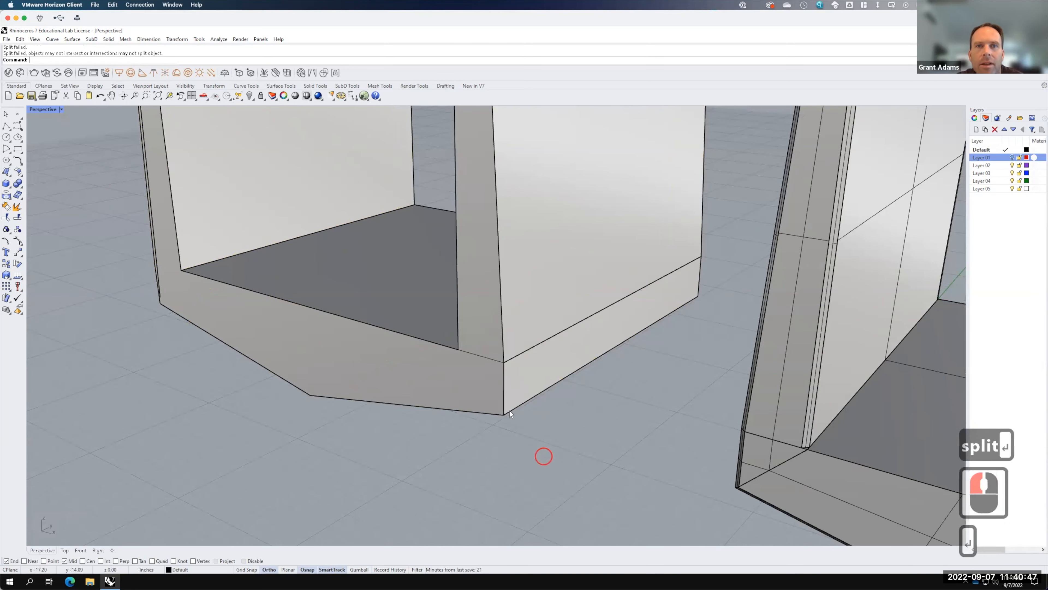
Explode the solid extrusion into separate surfaces.
click(491, 392)
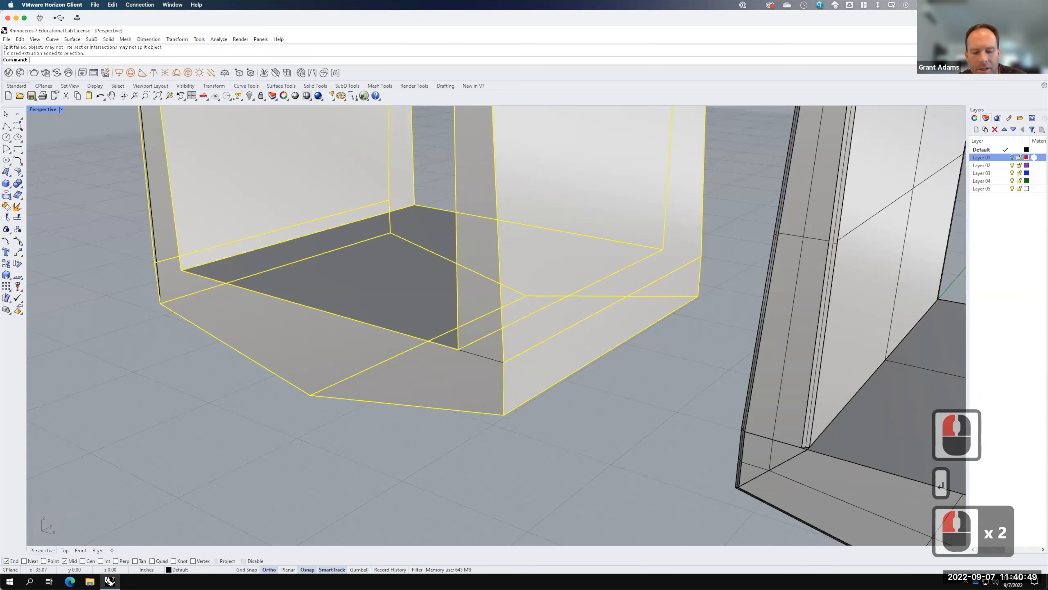
text(explo)
key(Return)
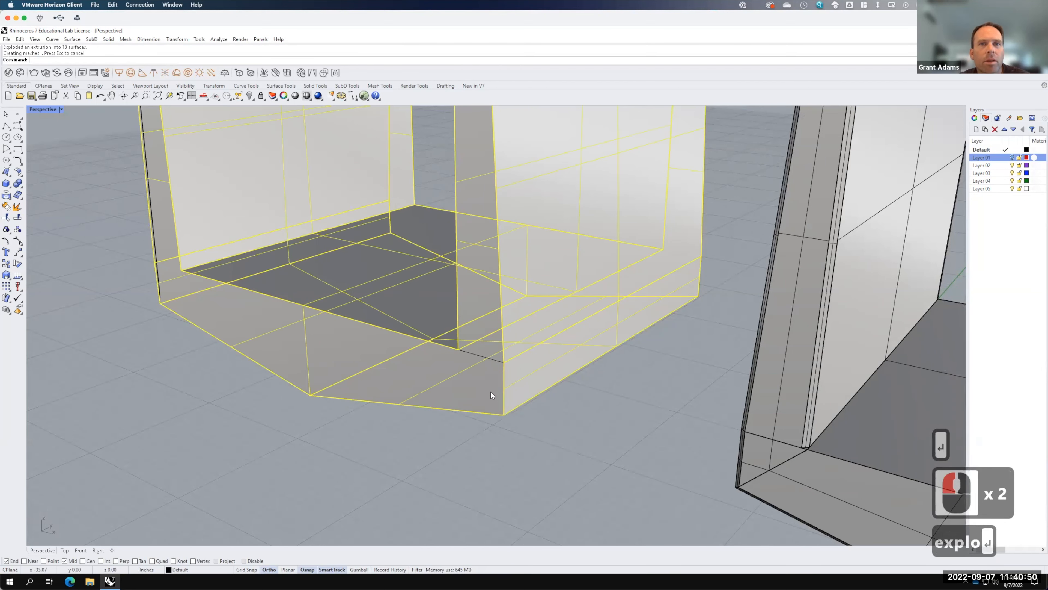
click(549, 440)
Split the front face with the line across the upright's base and check the separated upright face and outer wall.
click(452, 374)
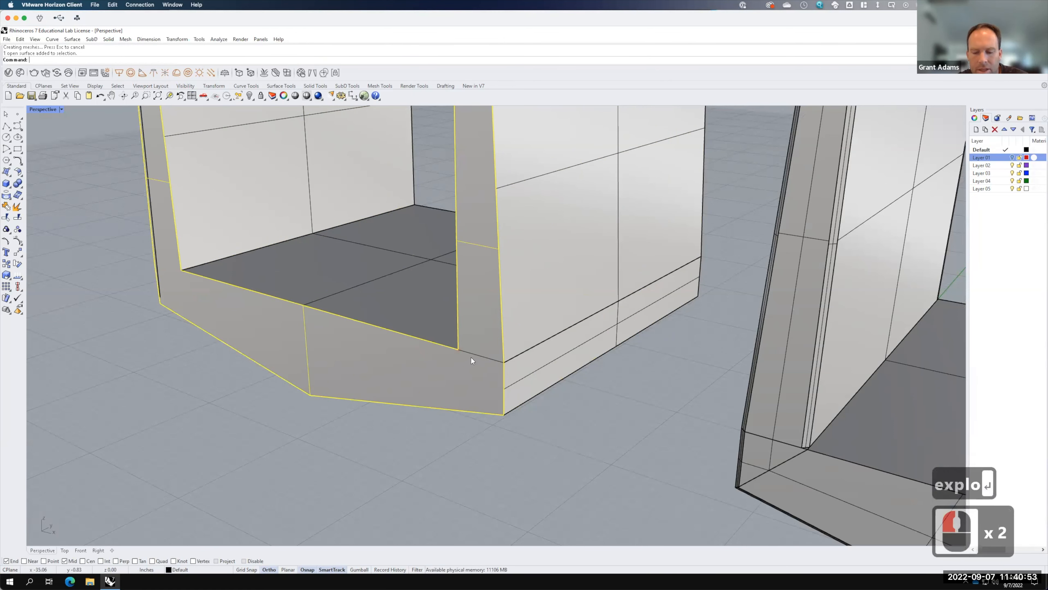
text(split)
key(Return)
click(479, 358)
key(Return)
click(564, 414)
click(483, 327)
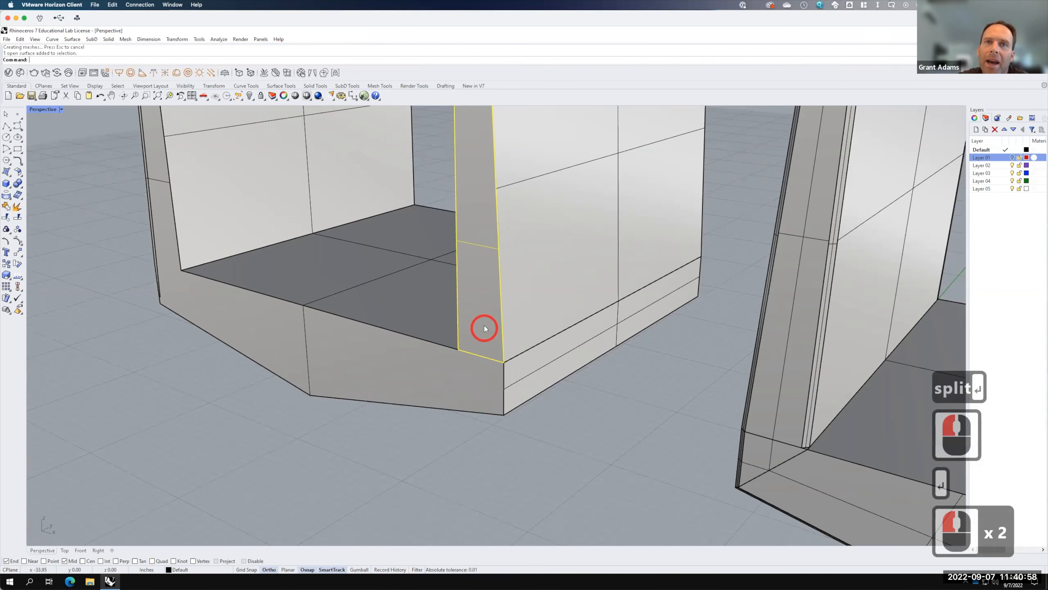
click(535, 304)
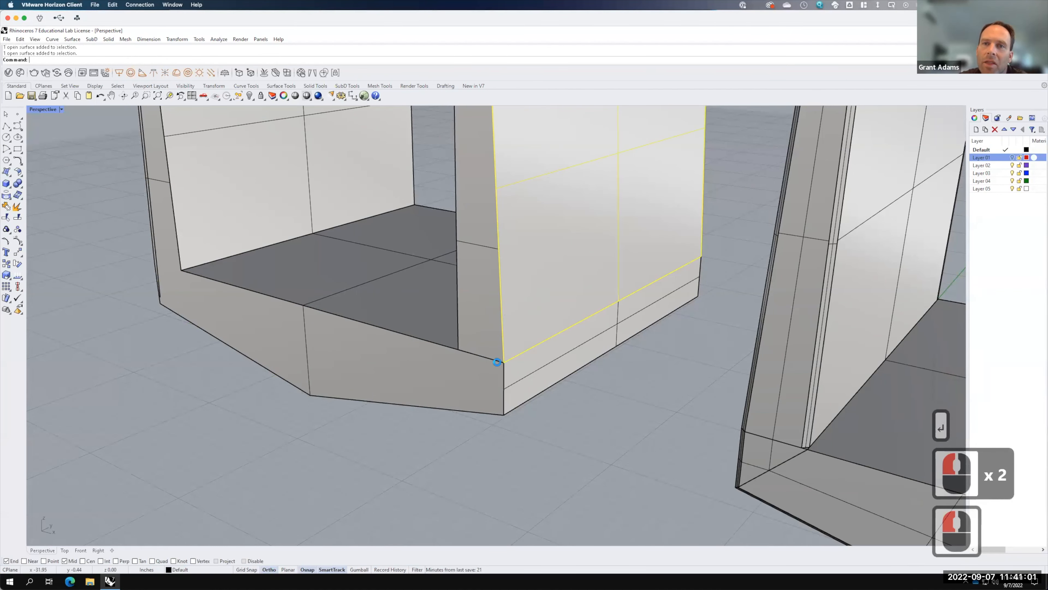
Examine the surface-built channel's lower front corner nearest the exploded channel, checking how its chamfers meet.
scroll(629, 353, down, 4)
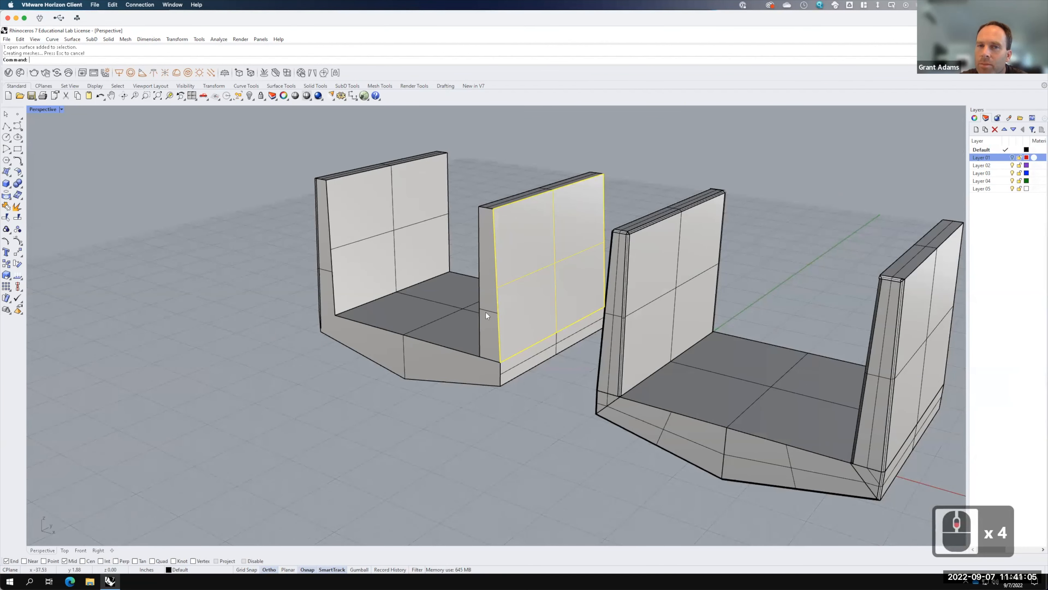
right_drag(632, 428, 690, 441)
scroll(665, 294, up, 3)
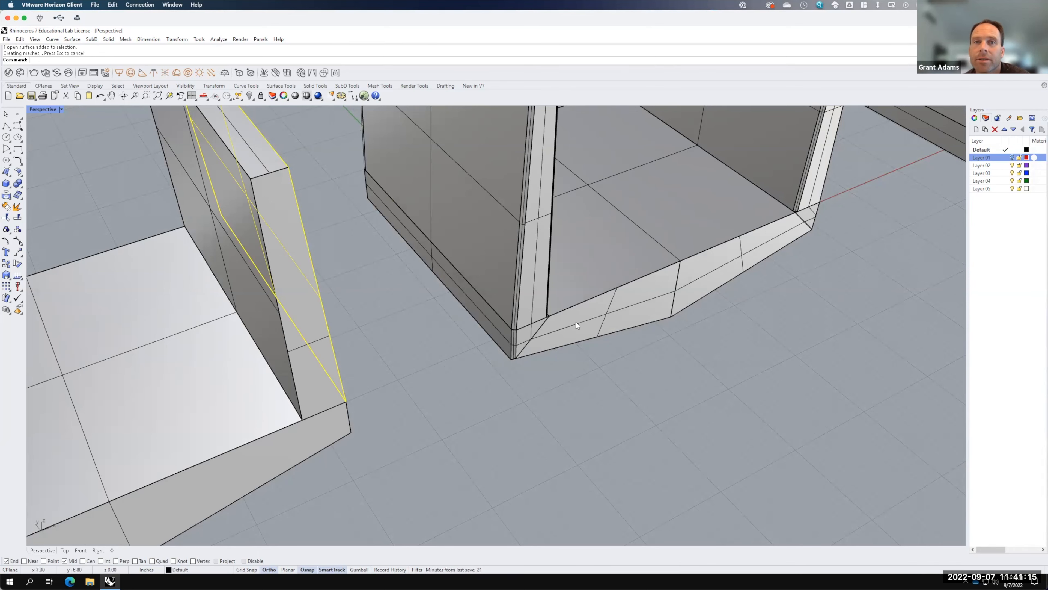
right_drag(526, 356, 598, 471)
scroll(521, 480, up, 2)
scroll(521, 480, up, 3)
scroll(416, 443, up, 14)
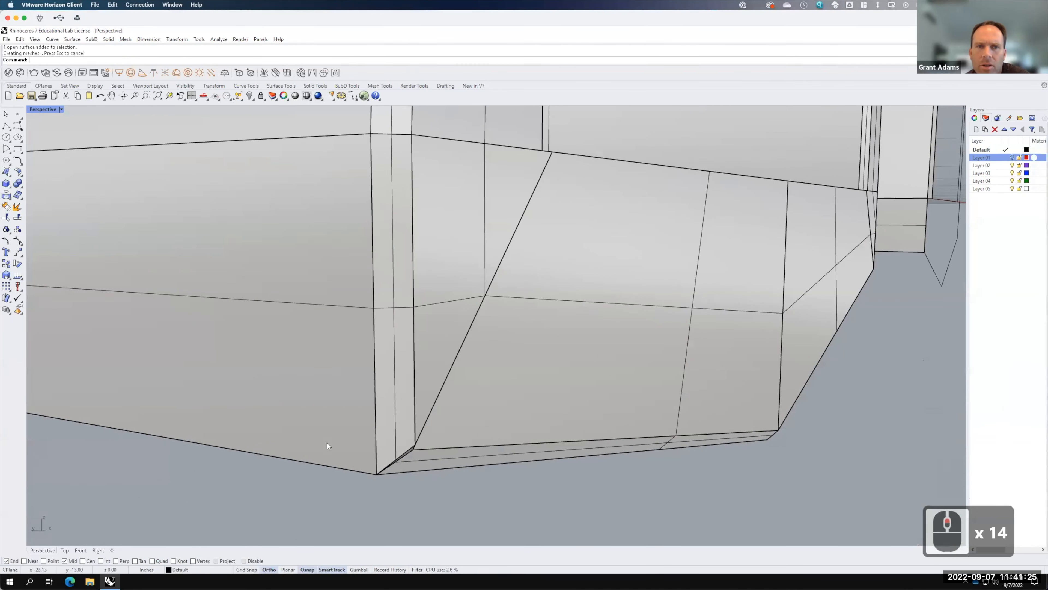
scroll(459, 410, down, 18)
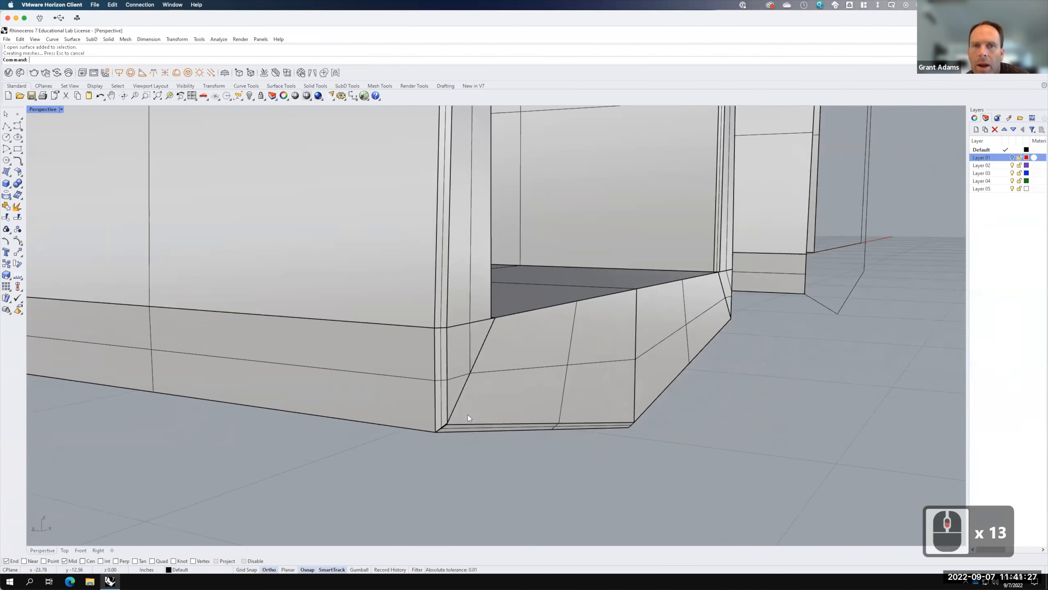
right_drag(625, 402, 468, 415)
scroll(469, 415, down, 6)
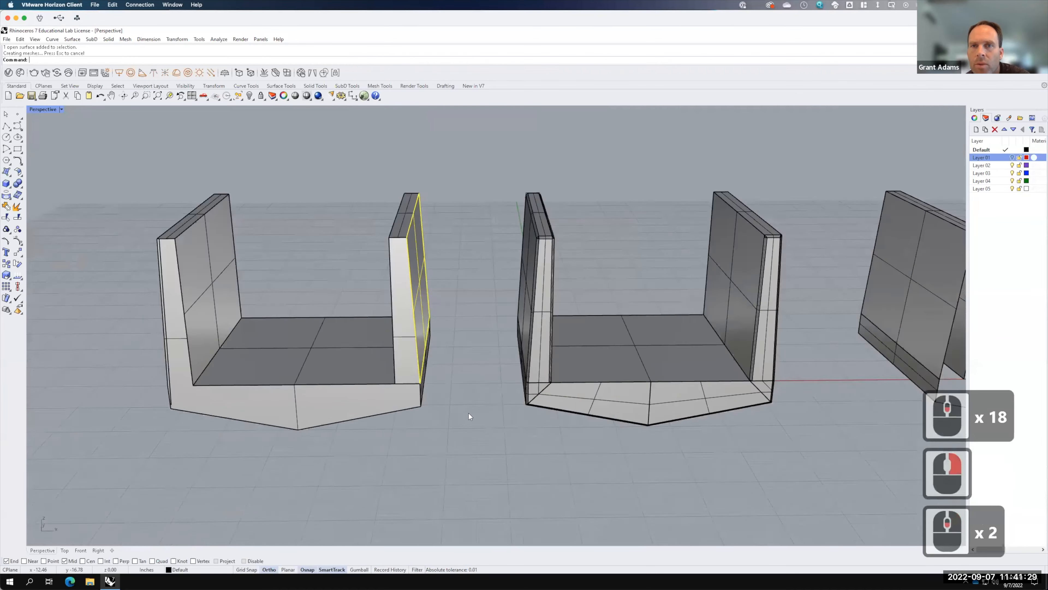
Examine the gap between the vertical and bottom chamfers at the surface-built channel's opposite lower front corner.
scroll(656, 426, up, 2)
right_drag(661, 434, 753, 487)
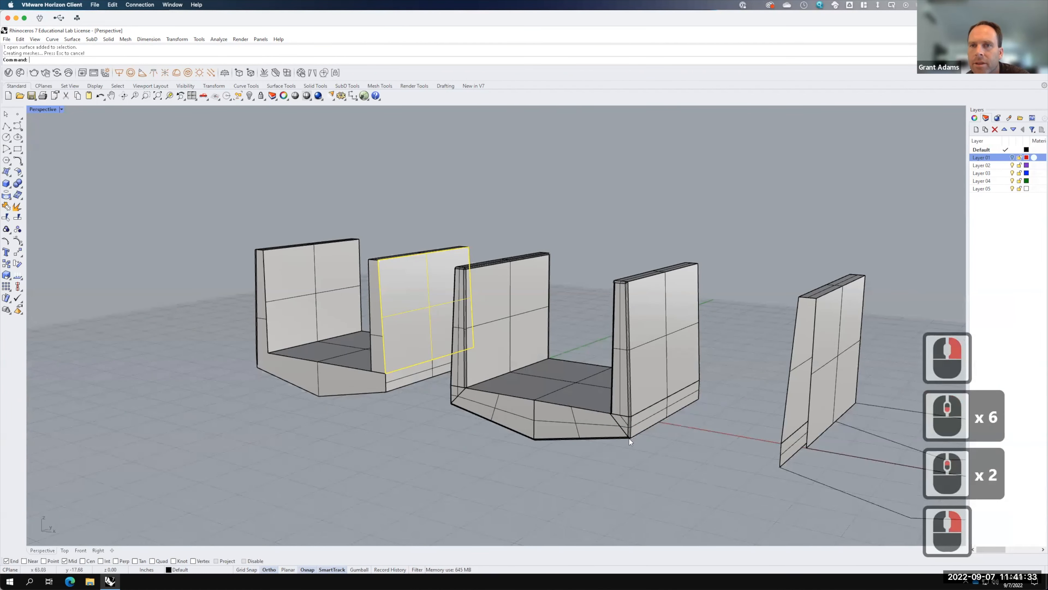
scroll(629, 439, up, 8)
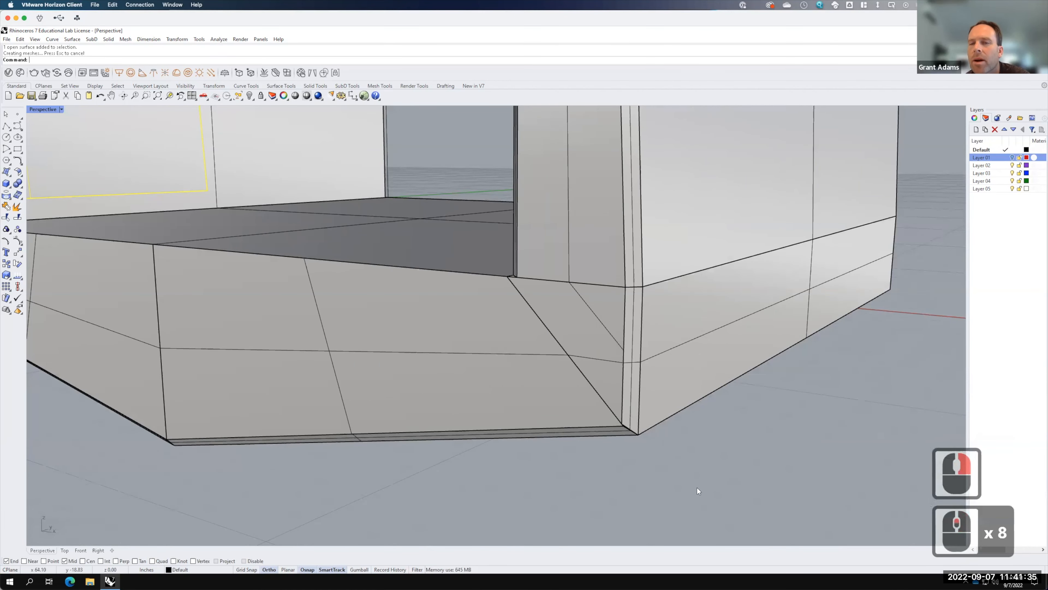
scroll(623, 430, up, 8)
scroll(627, 427, down, 3)
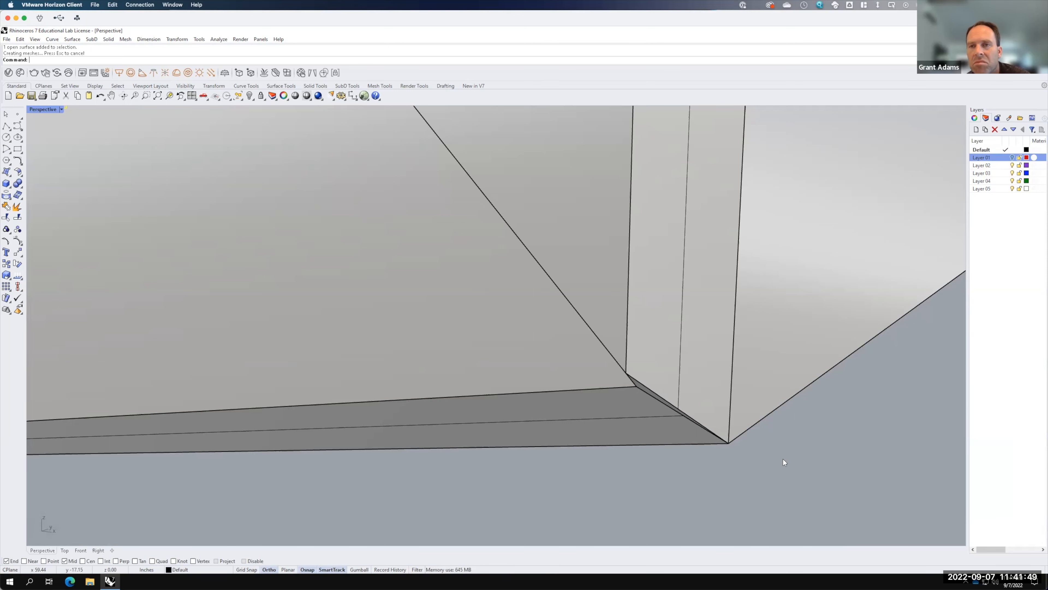
scroll(783, 461, down, 9)
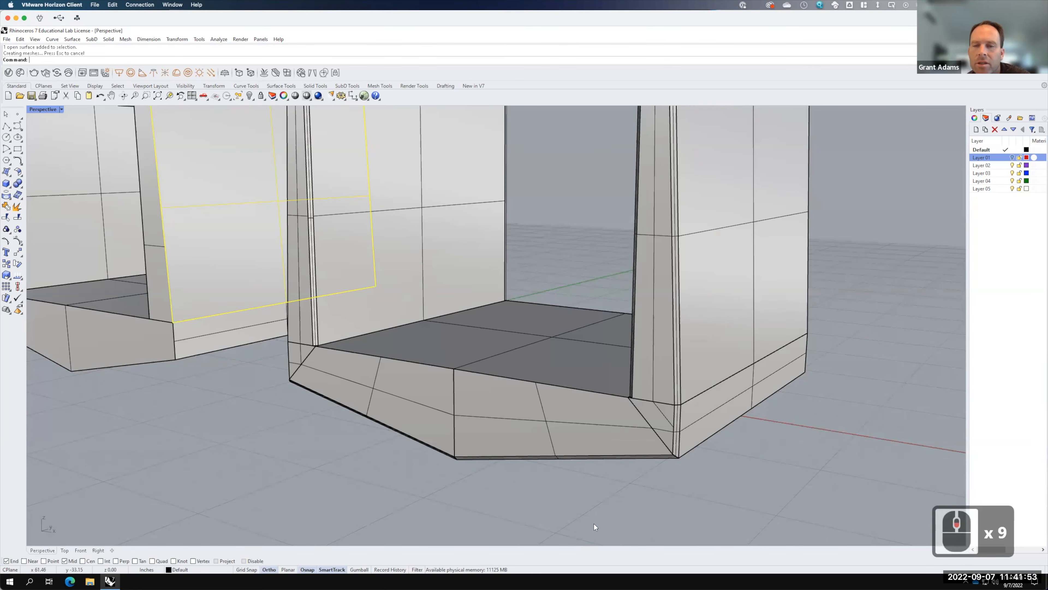
scroll(686, 453, up, 8)
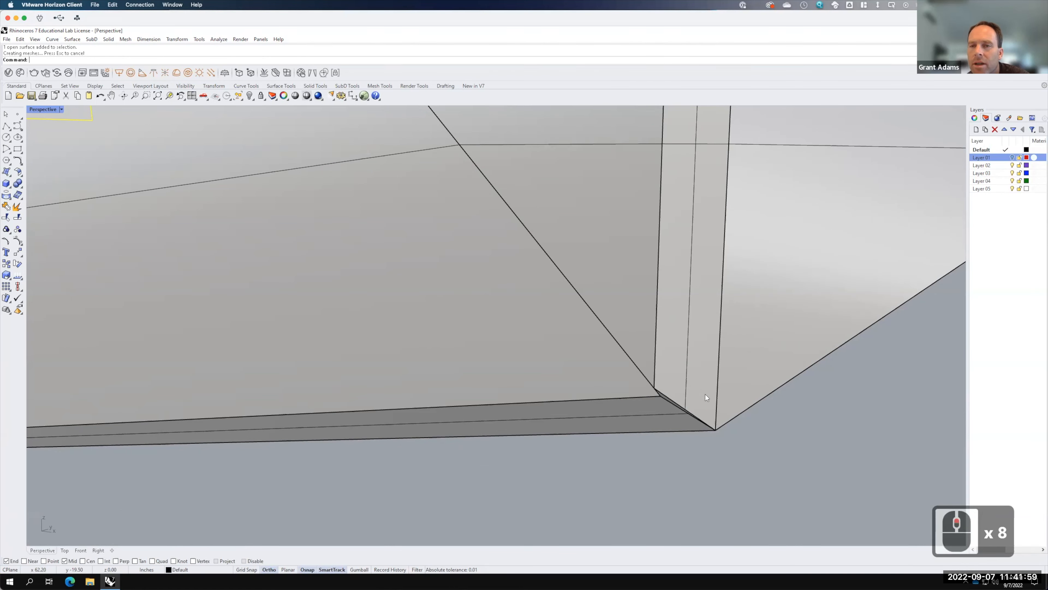
scroll(801, 411, down, 4)
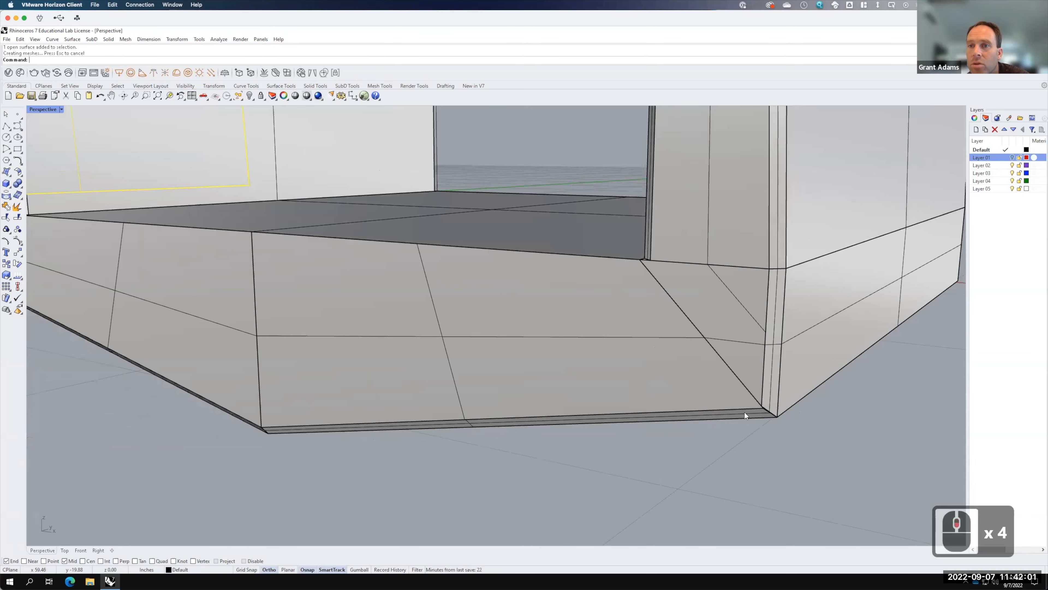
scroll(744, 411, up, 3)
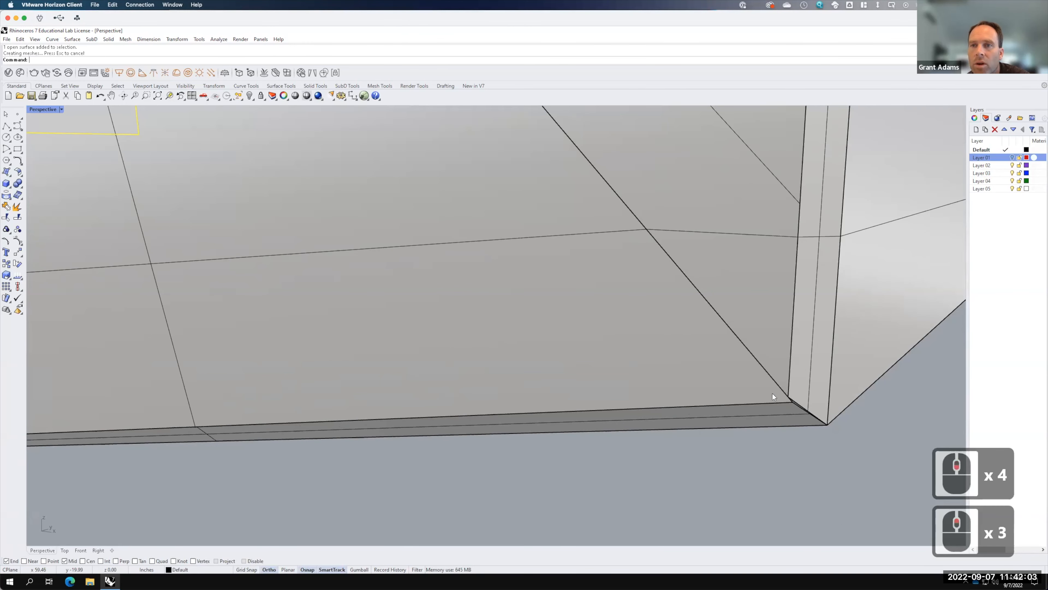
Draw a polyline across the front face from the vertical chamfer's lower inner corner to the lower end of the channel's centre edge.
click(6, 126)
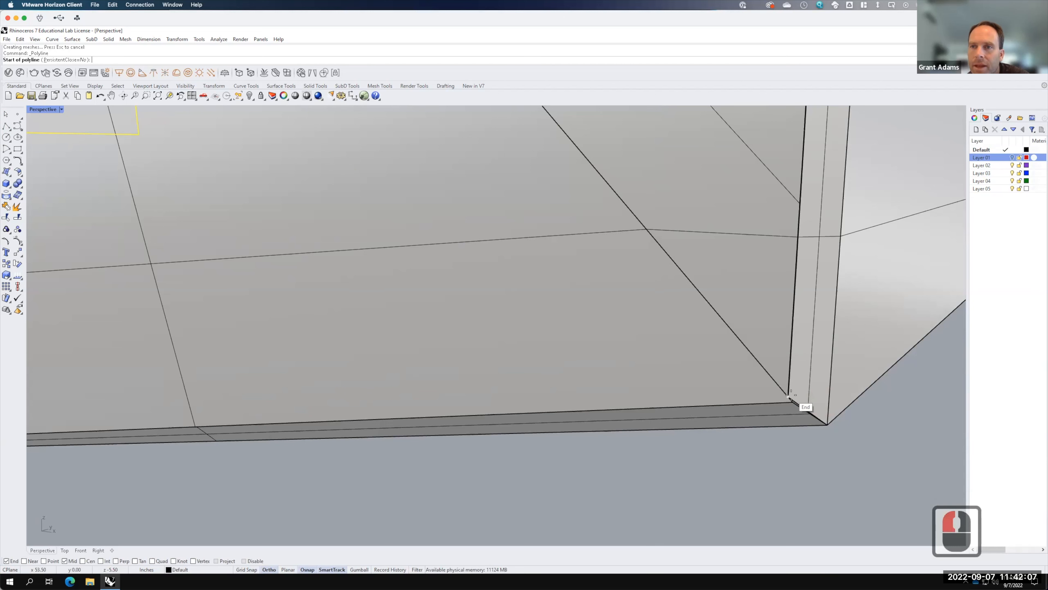
click(789, 396)
scroll(791, 395, down, 4)
scroll(410, 396, up, 3)
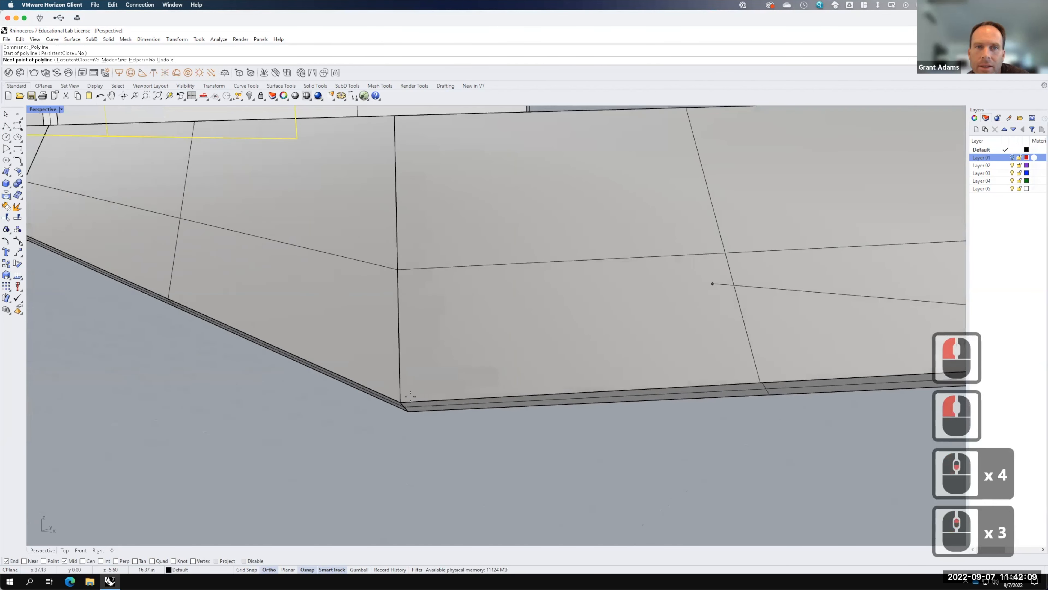
click(400, 401)
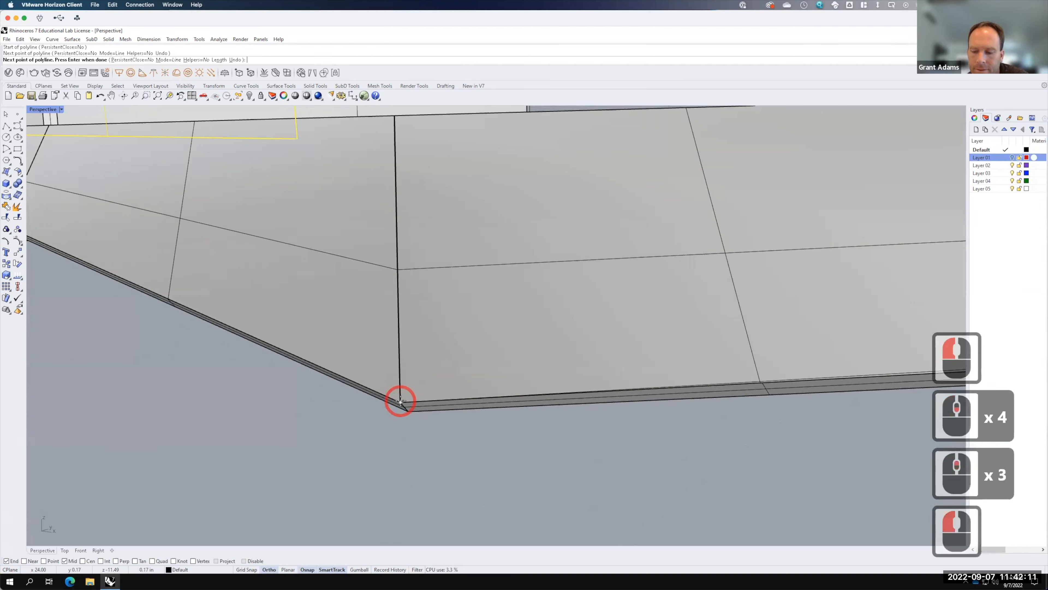
key(Return)
Trim away the thin strip of the front face below the new line, using that line as the cutting object.
scroll(399, 400, down, 4)
scroll(719, 380, up, 2)
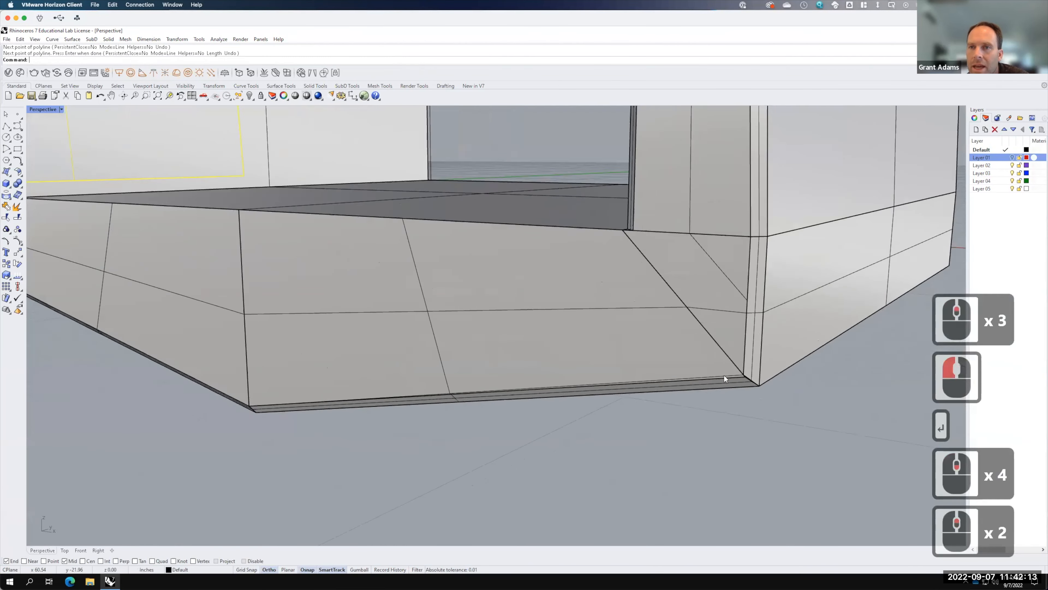
scroll(726, 375, up, 5)
click(734, 379)
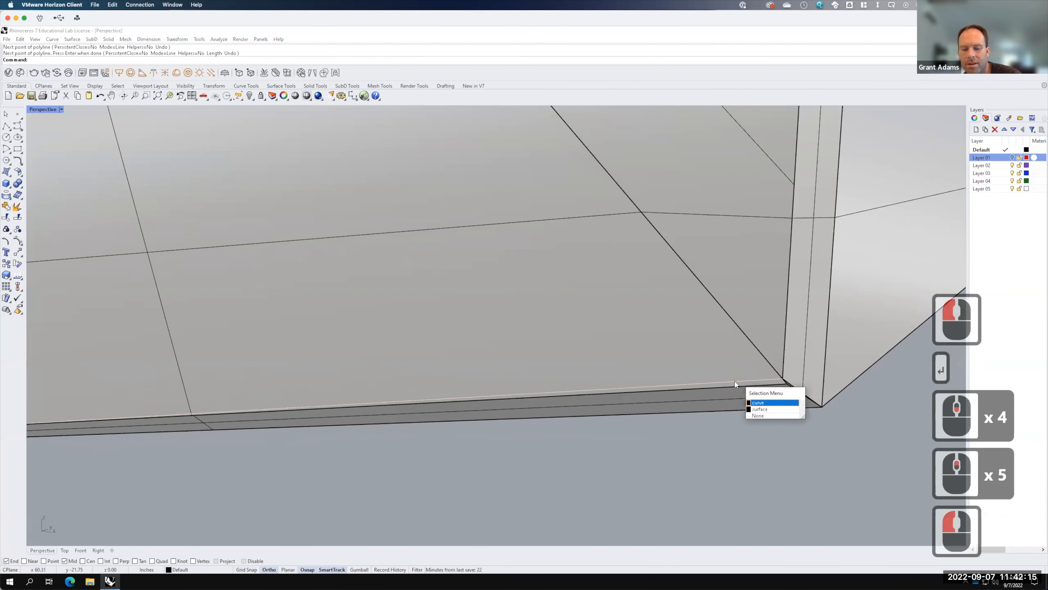
text(trim)
key(Return)
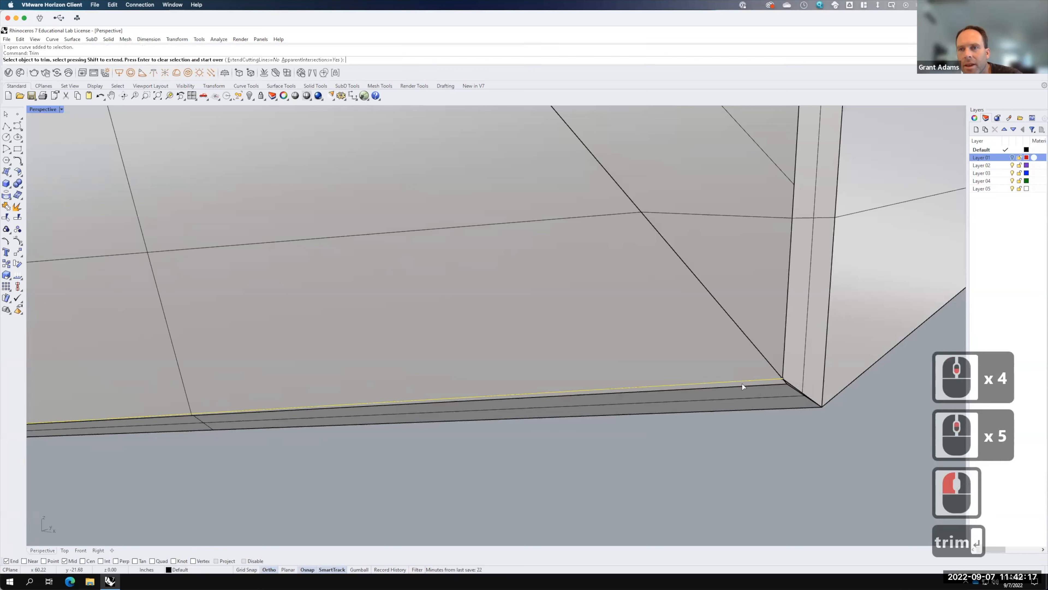
click(742, 384)
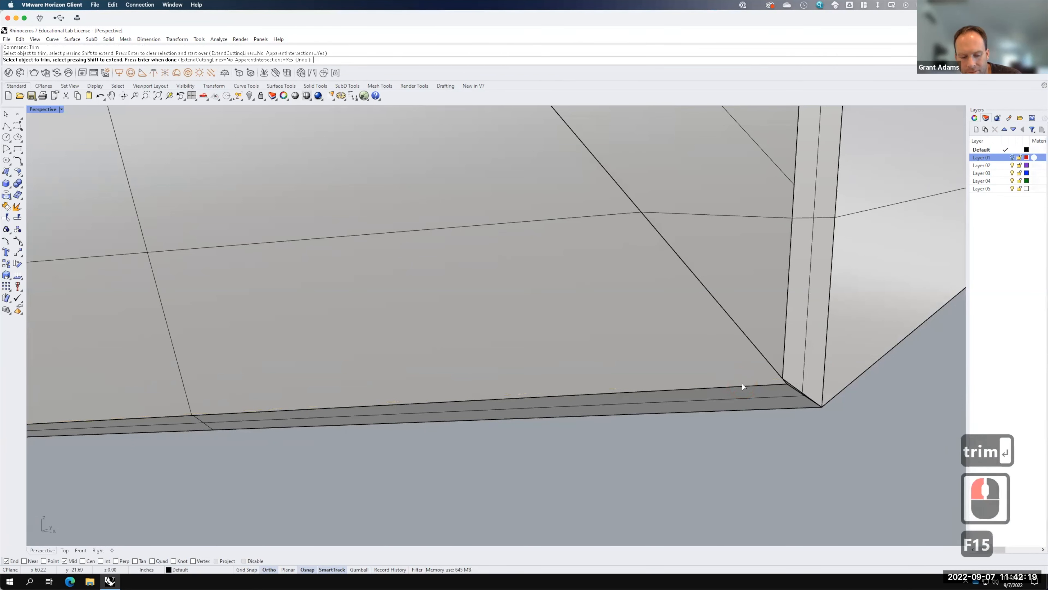
key(ctrl+z)
click(743, 385)
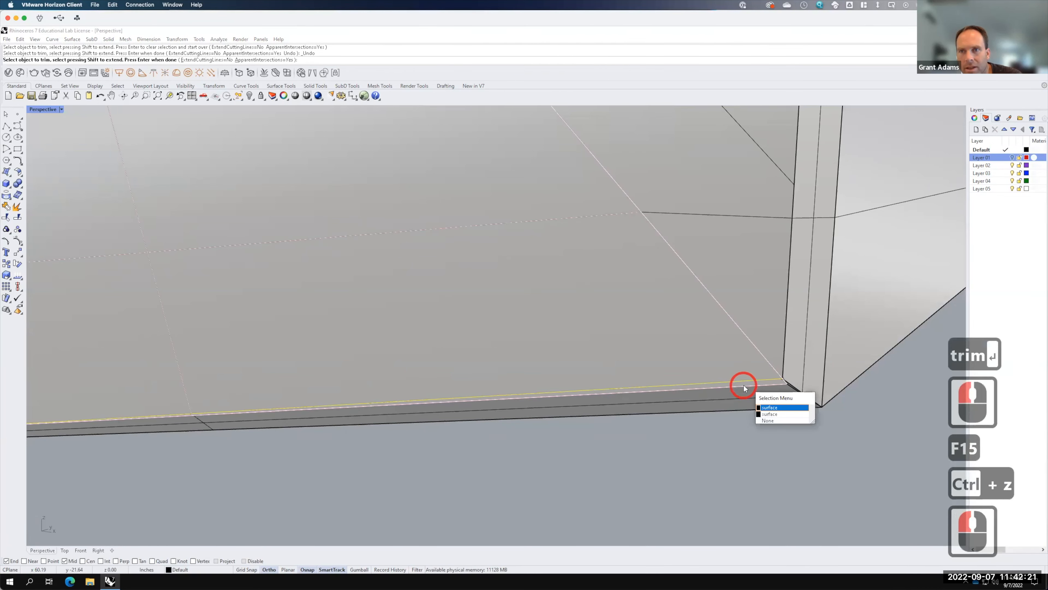
click(770, 408)
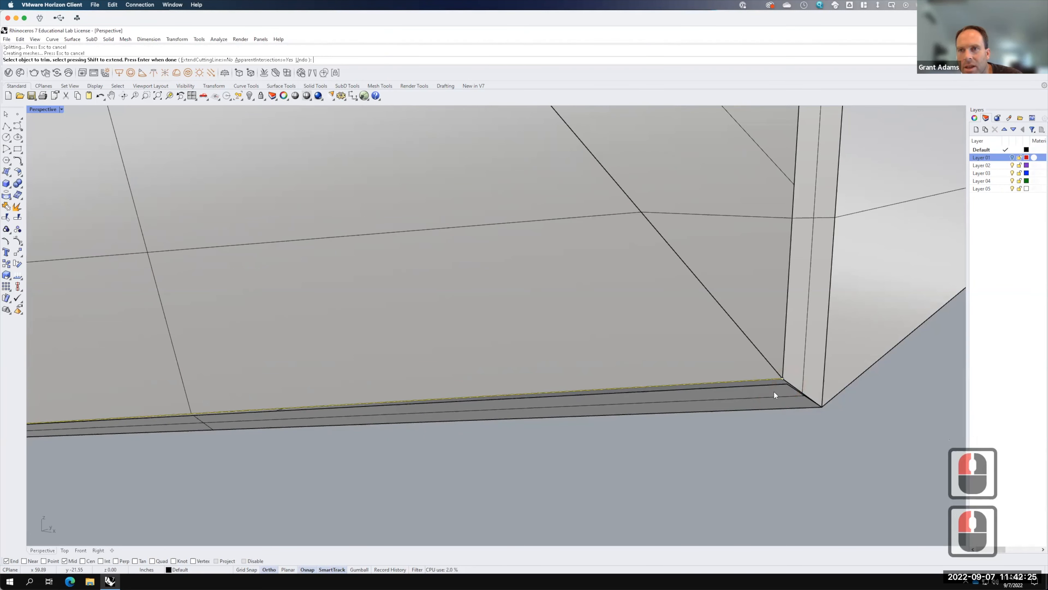
key(Return)
click(821, 492)
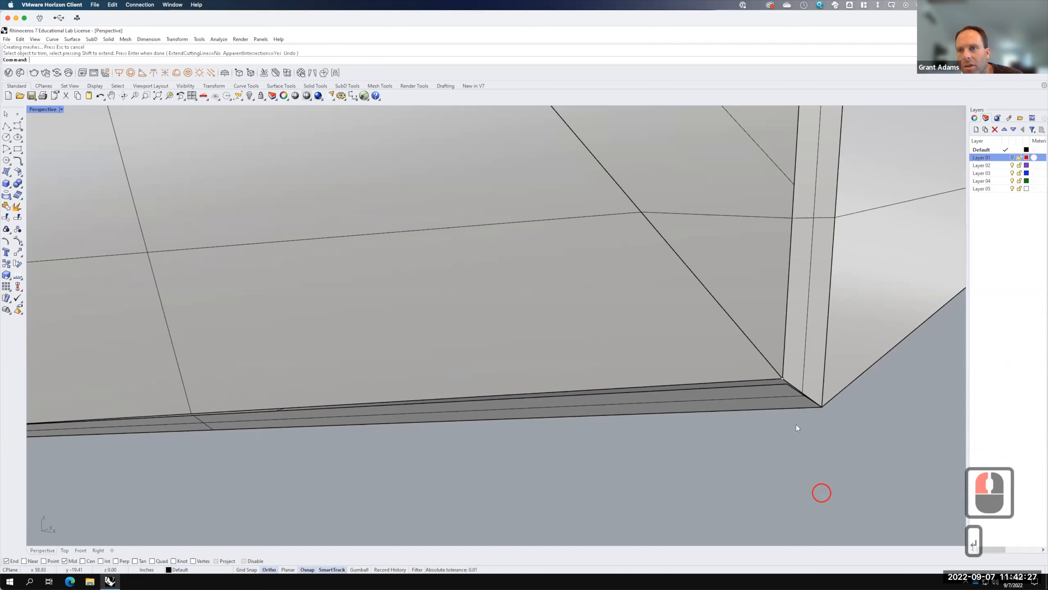
Delete the existing bottom chamfer surface along this side of the channel's front.
click(782, 397)
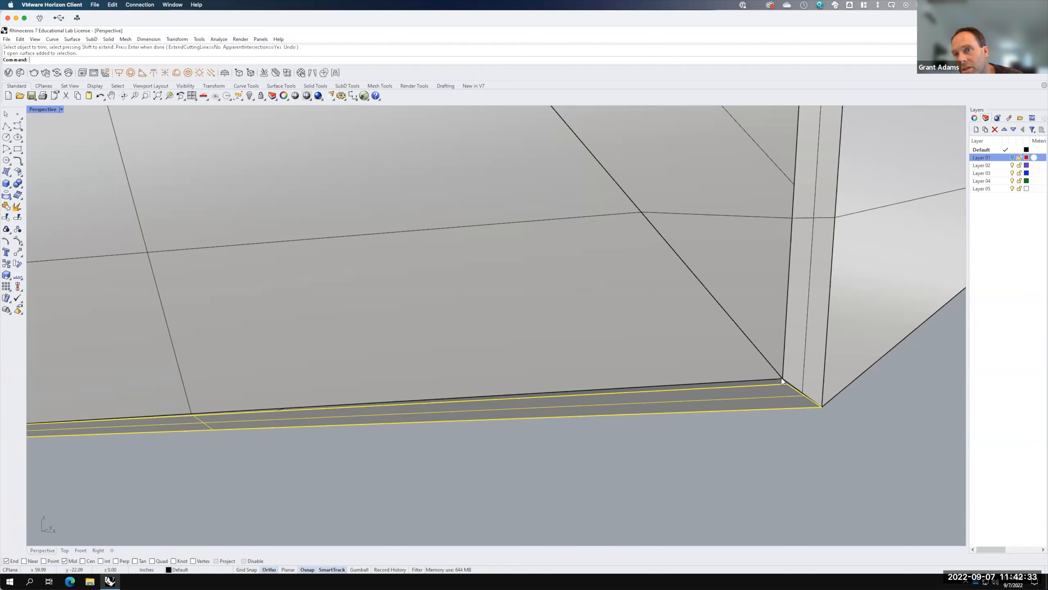
scroll(852, 370, down, 4)
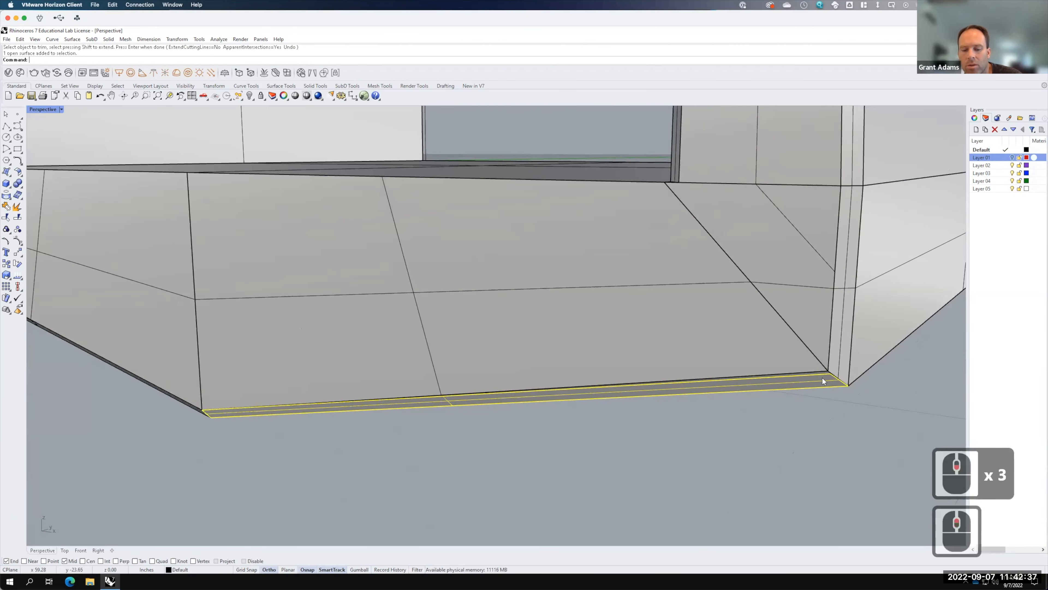
key(Delete)
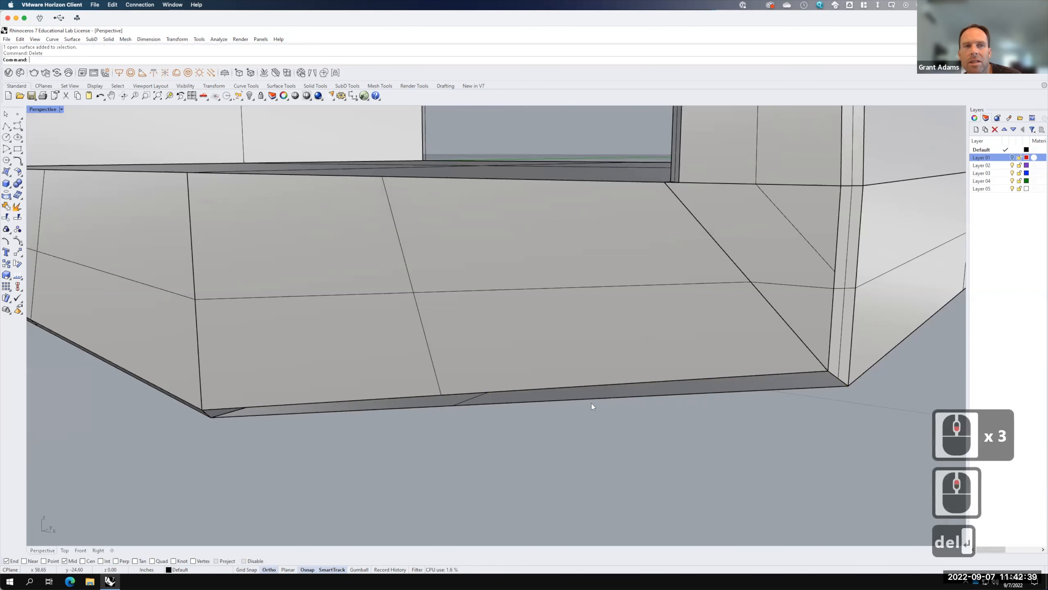
Draw a polyline along the underside's front edge from the centre corner to the vertical chamfer's lower outer corner.
click(6, 126)
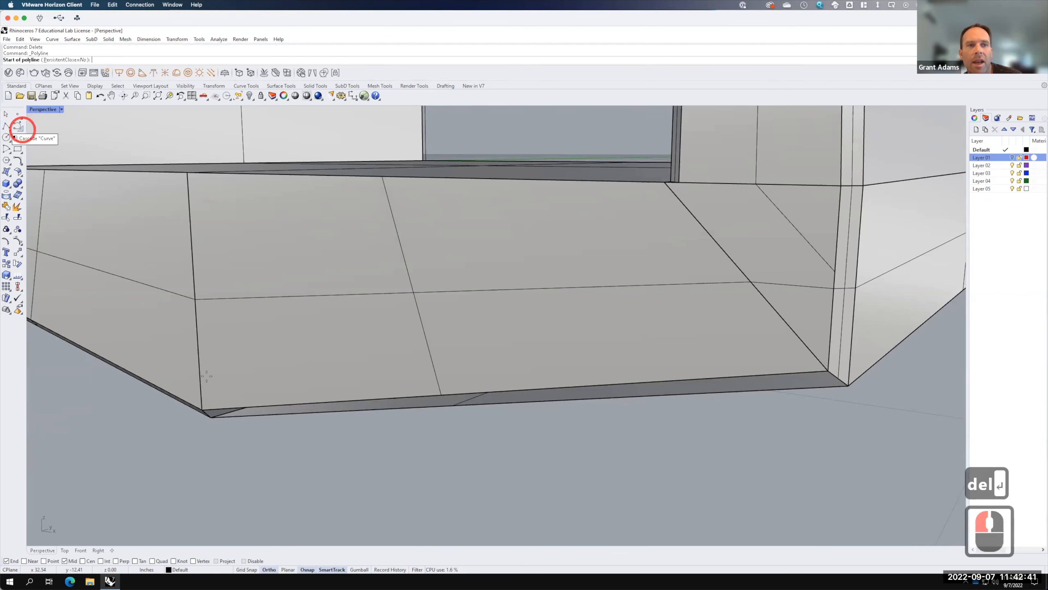
click(223, 426)
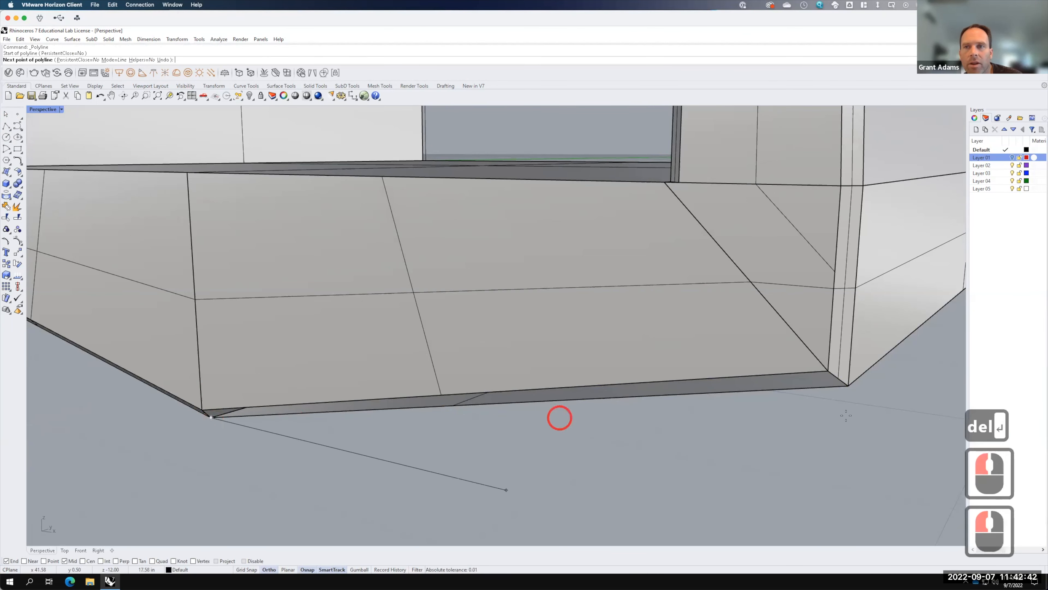
click(848, 386)
click(848, 386)
key(Return)
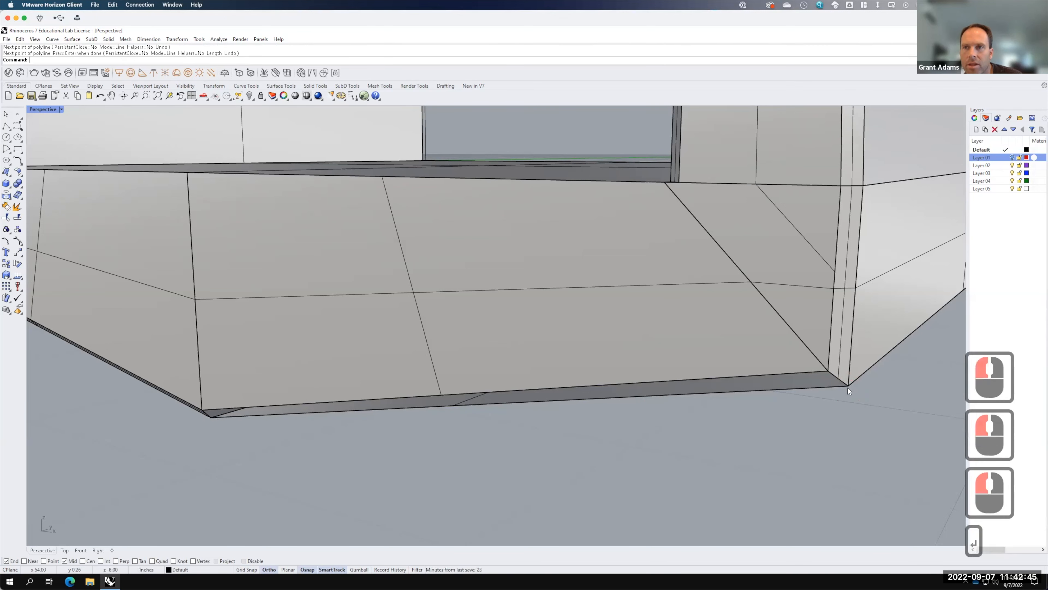
Loft a replacement bottom chamfer surface between the upper and lower lines.
click(793, 389)
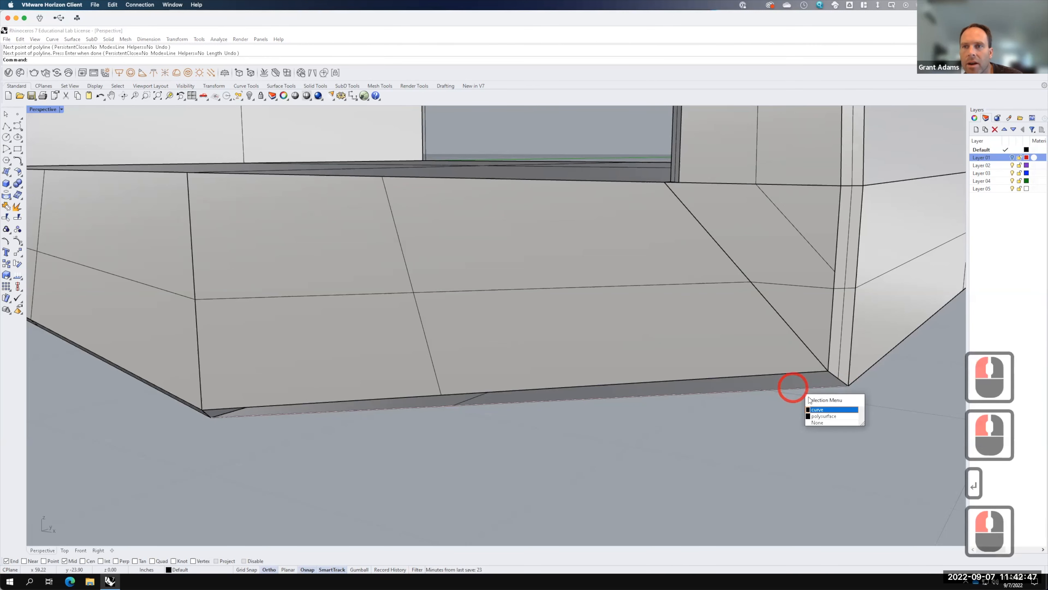
click(815, 407)
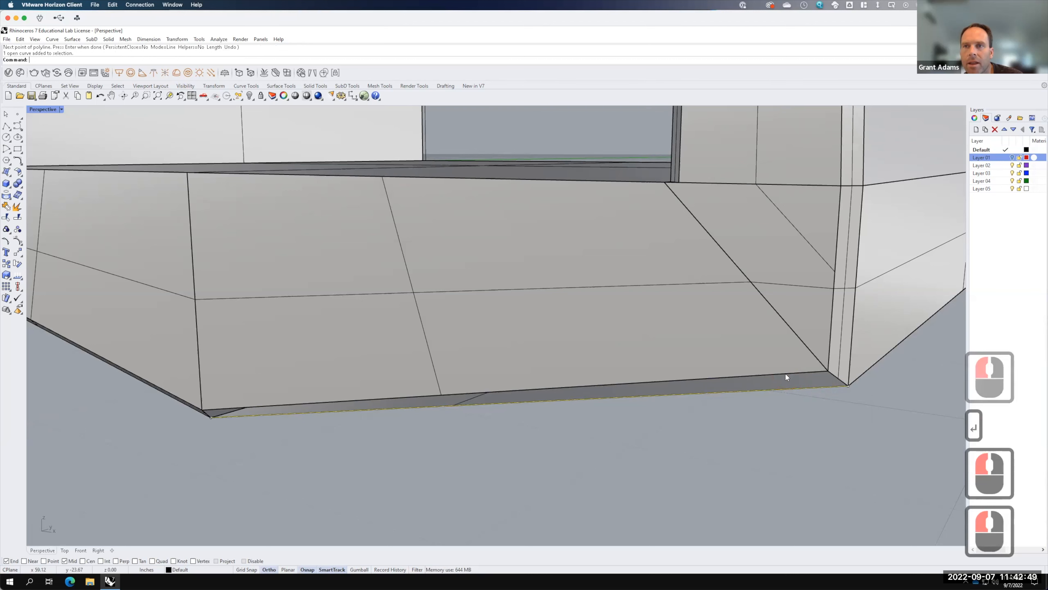
shift+click(786, 375)
click(813, 397)
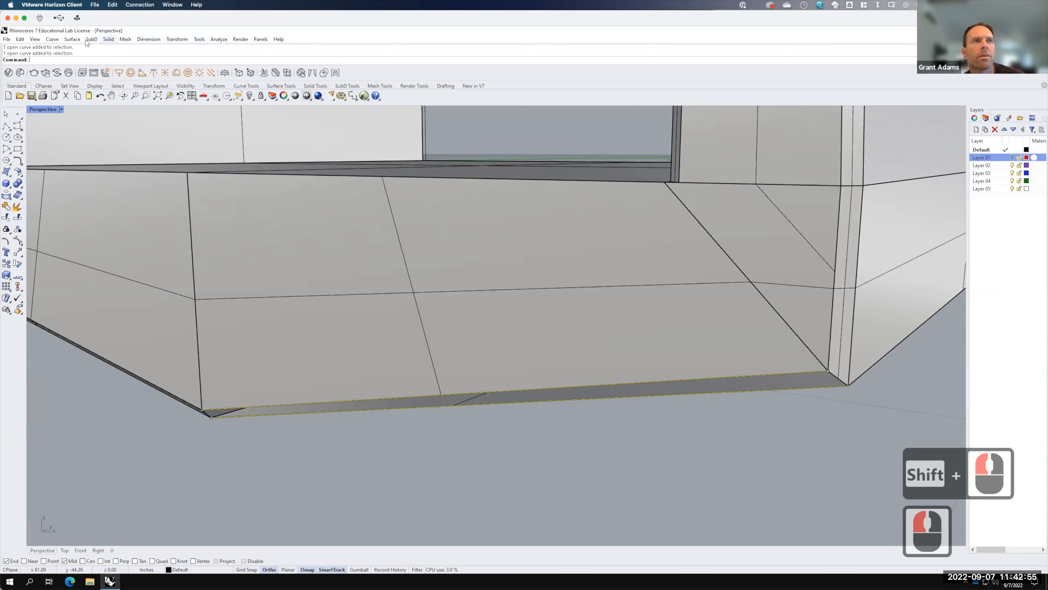
click(73, 39)
click(85, 53)
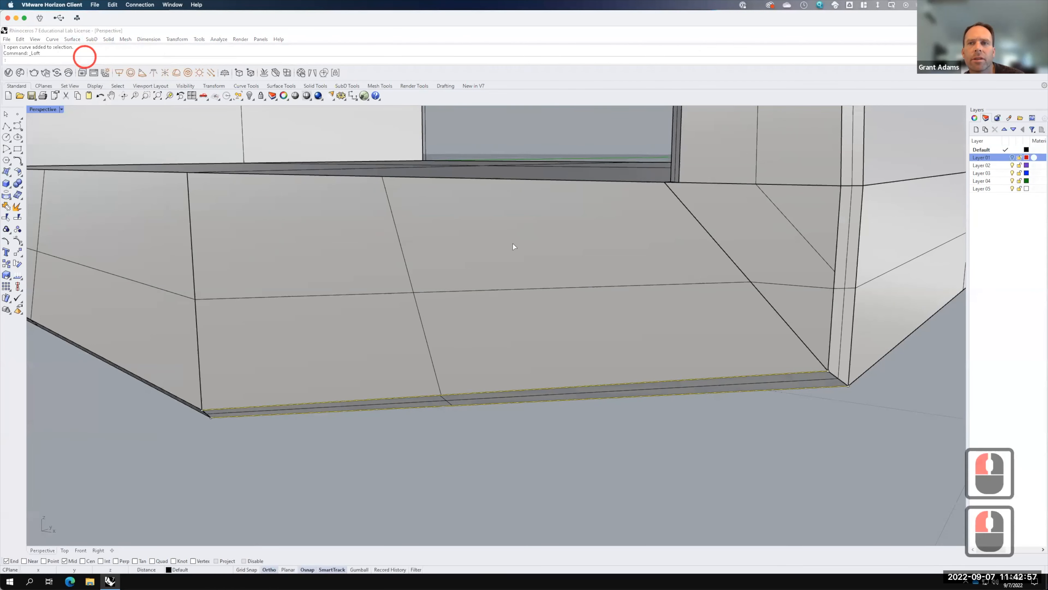
click(509, 361)
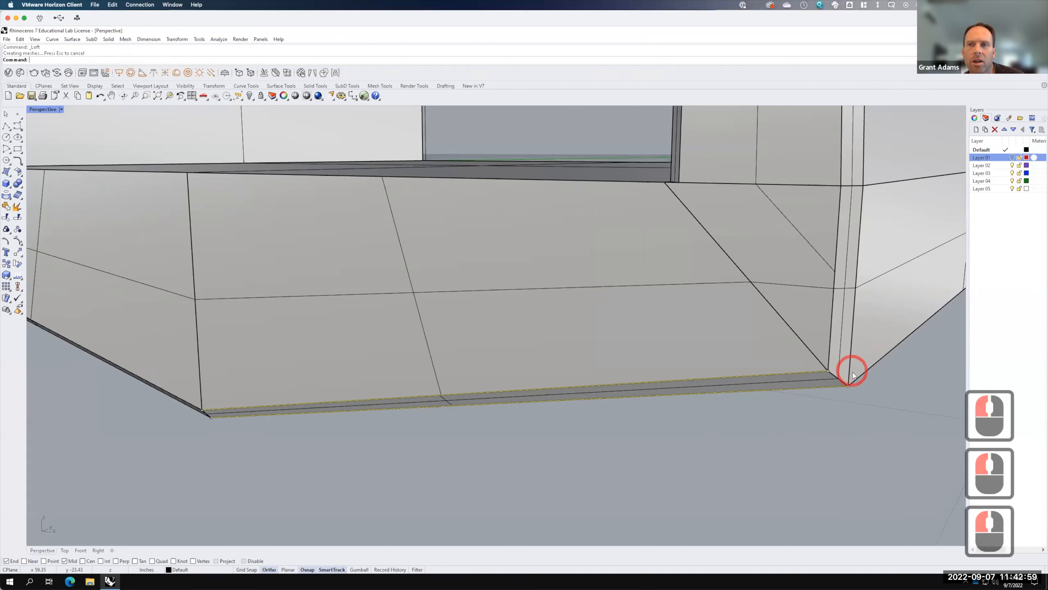
Examine how the lofted chamfer meets the vertical chamfer, and inspect the matching gap at the channel's opposite lower front corner.
scroll(835, 378, up, 5)
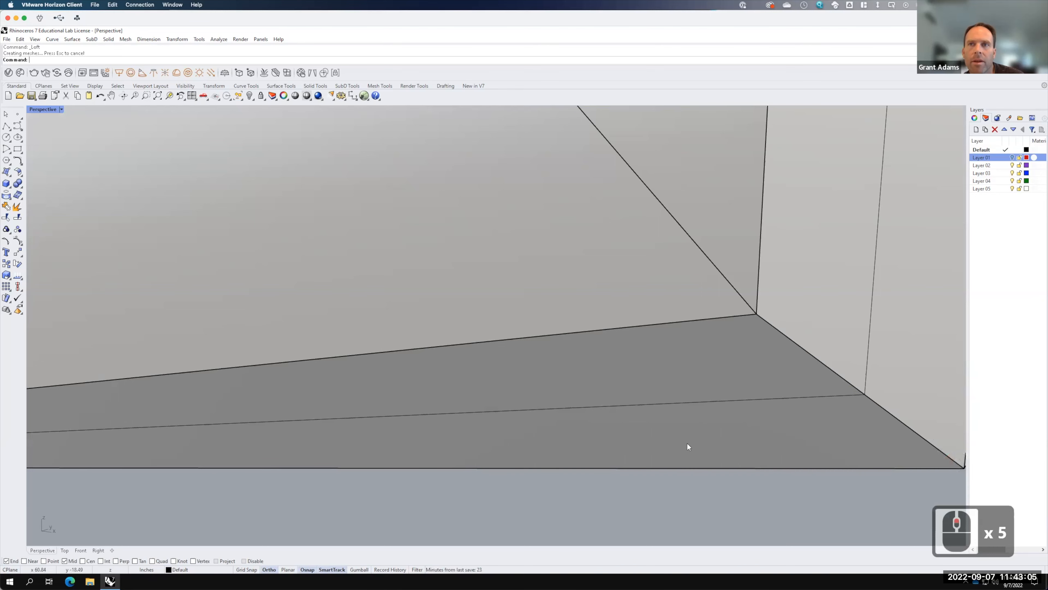
scroll(687, 375, down, 7)
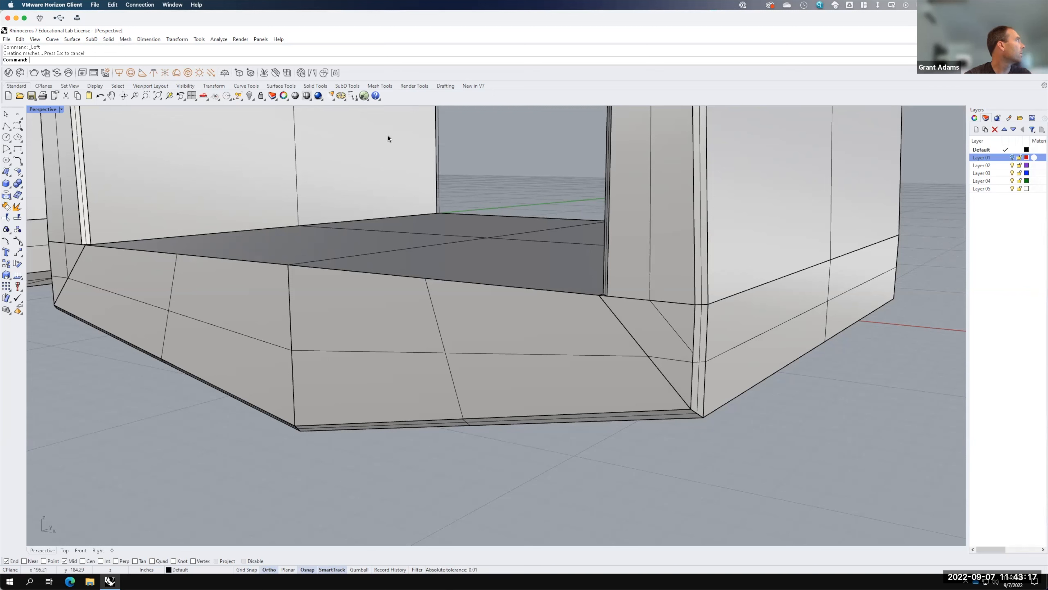
key(F15)
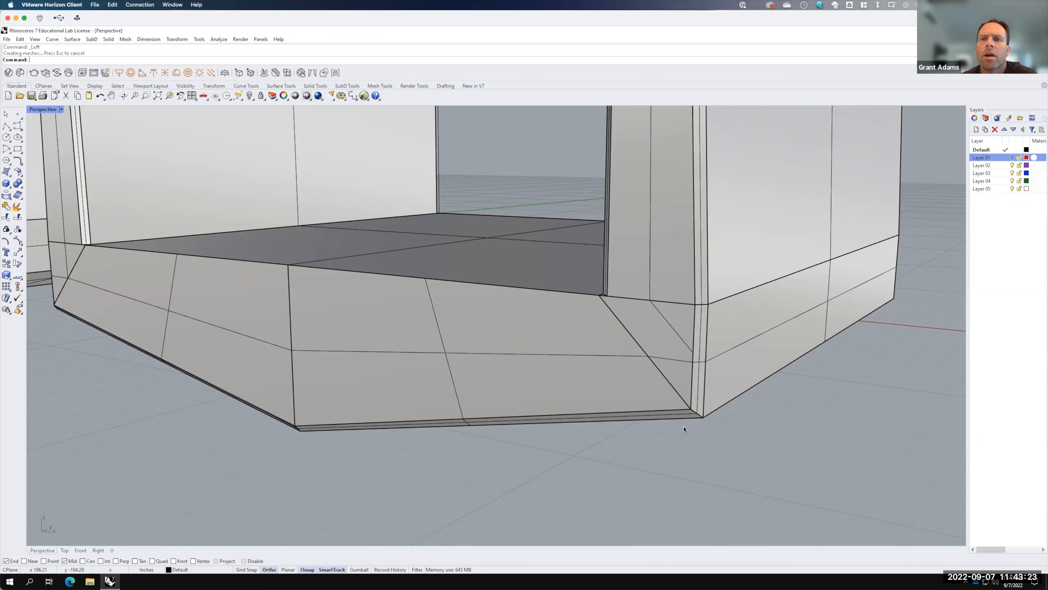
click(541, 420)
scroll(533, 413, down, 3)
right_drag(479, 428, 302, 395)
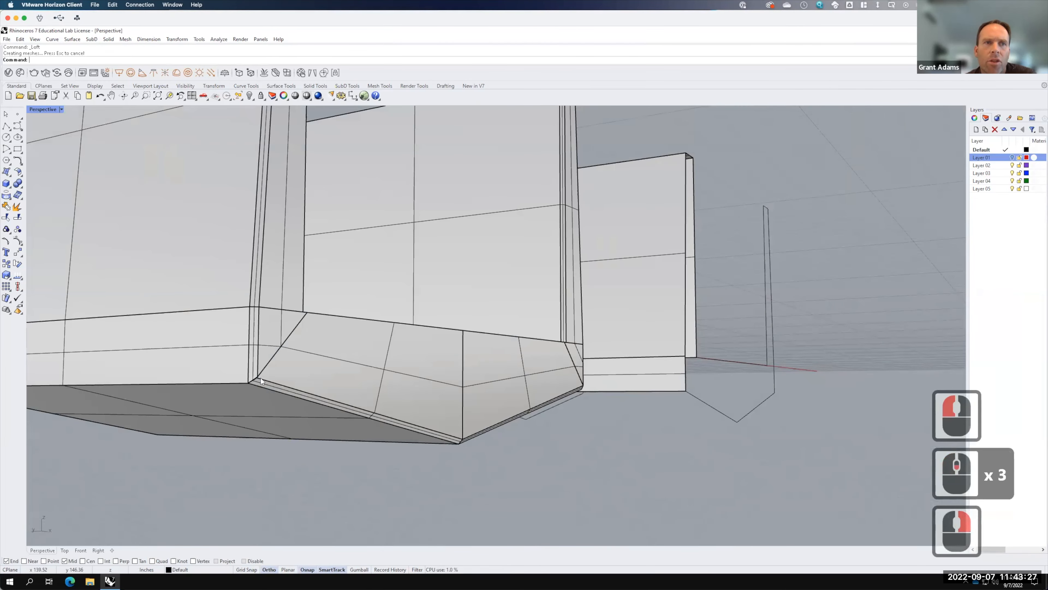
scroll(261, 374, up, 4)
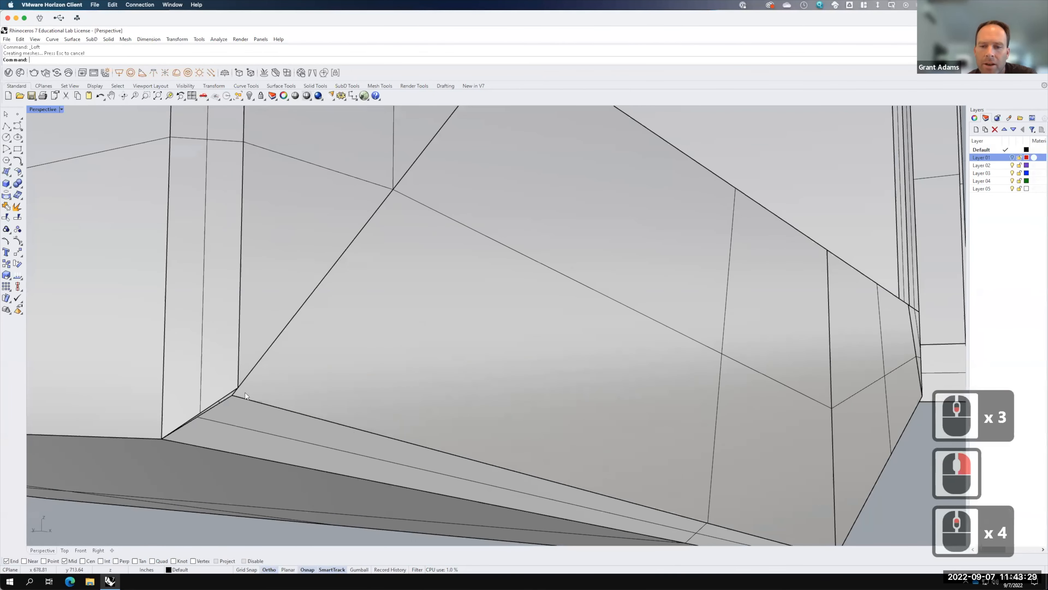
scroll(273, 360, down, 2)
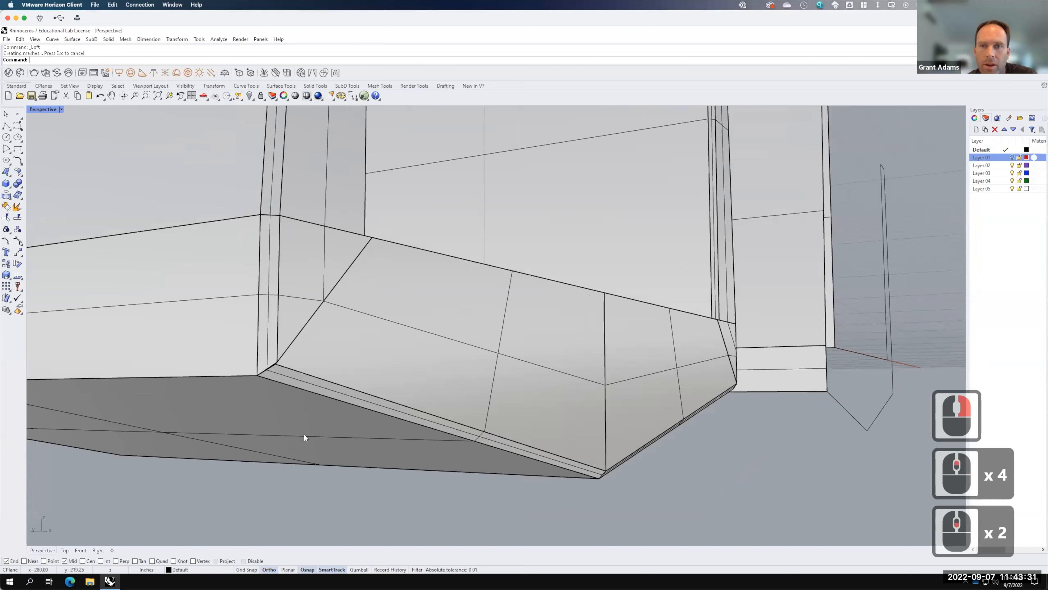
scroll(285, 378, up, 3)
scroll(303, 373, down, 1)
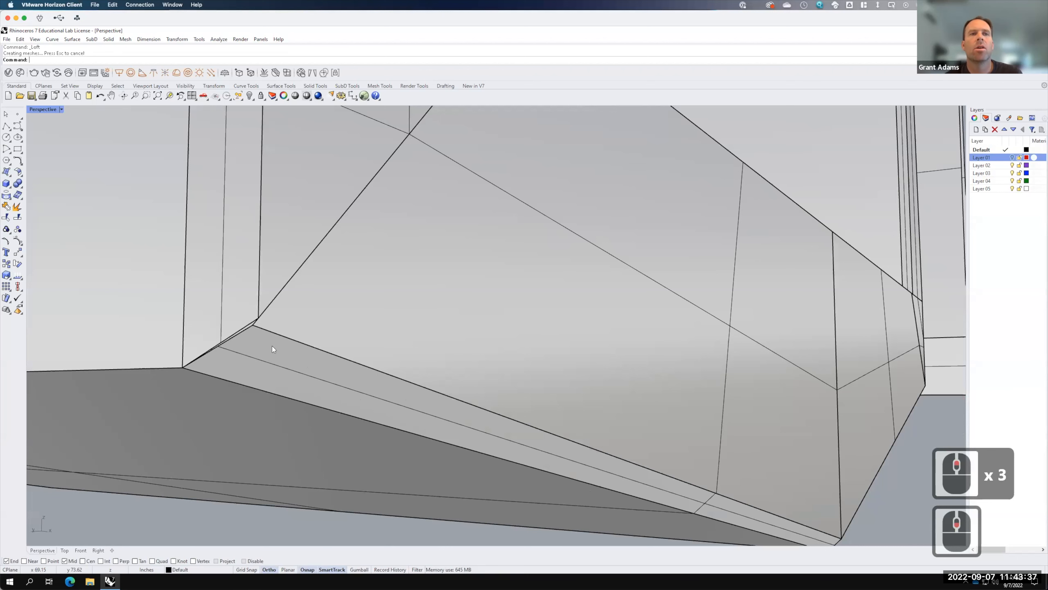
Turn on the control points of the bottom chamfer surface beside the opposite corner's gap.
click(293, 370)
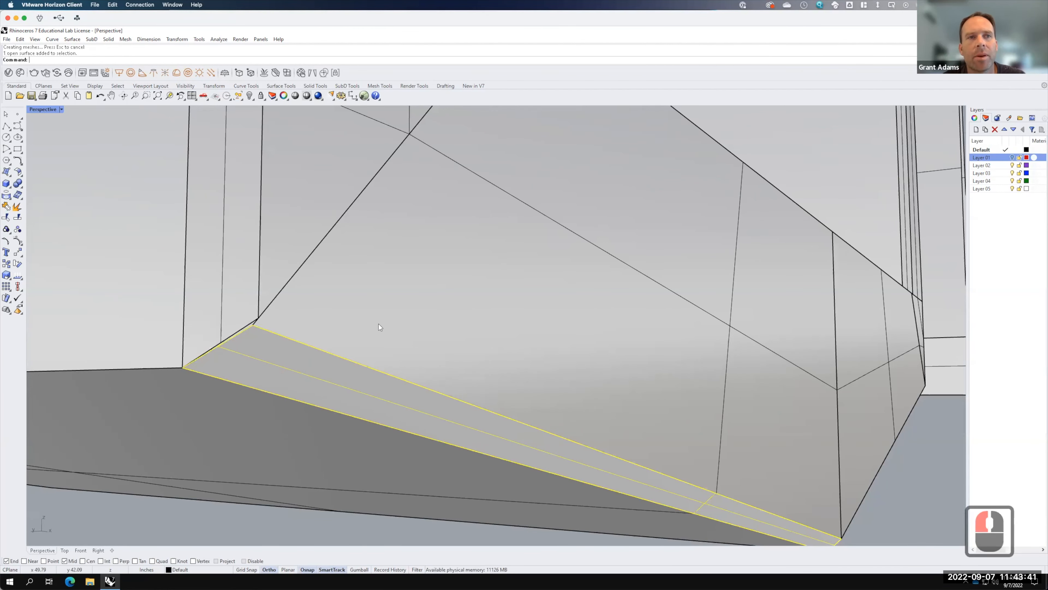
scroll(379, 324, down, 3)
scroll(300, 339, up, 3)
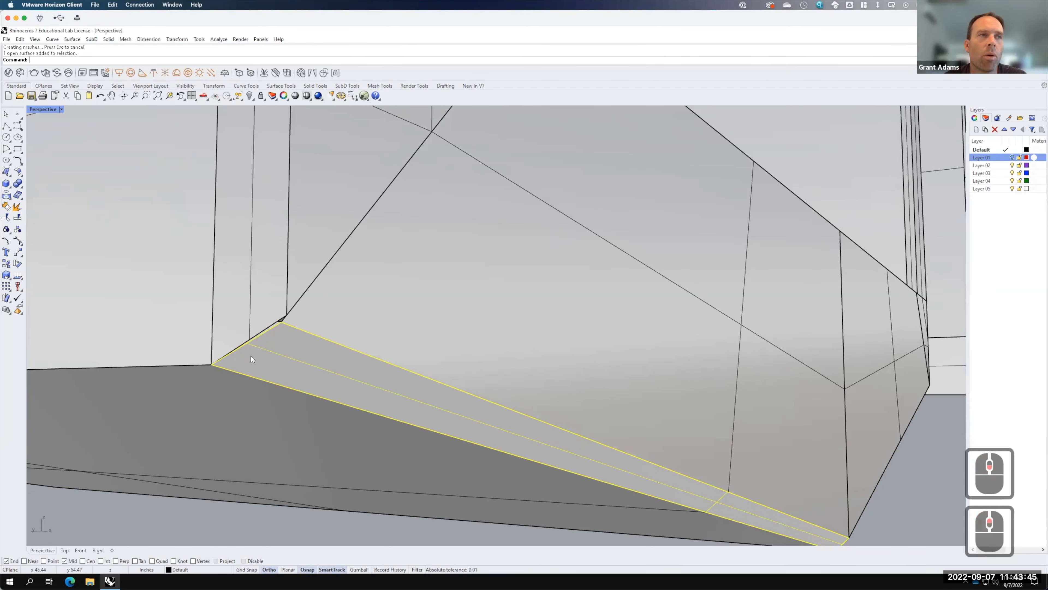
click(18, 241)
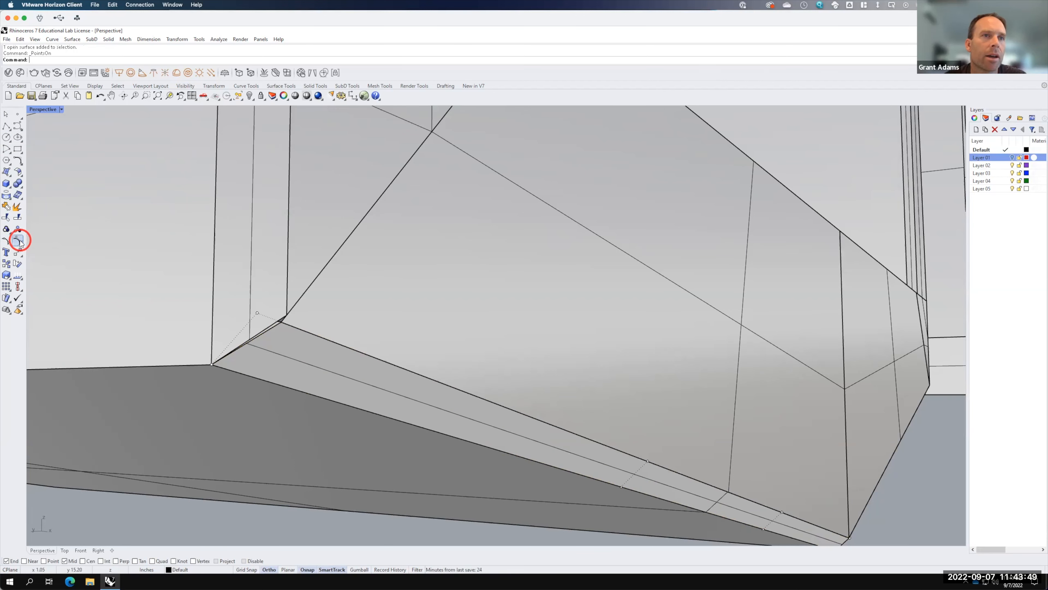
Move the bottom chamfer's upper corner control point onto the lower endpoint of the vertical chamfer's inner edge.
click(257, 313)
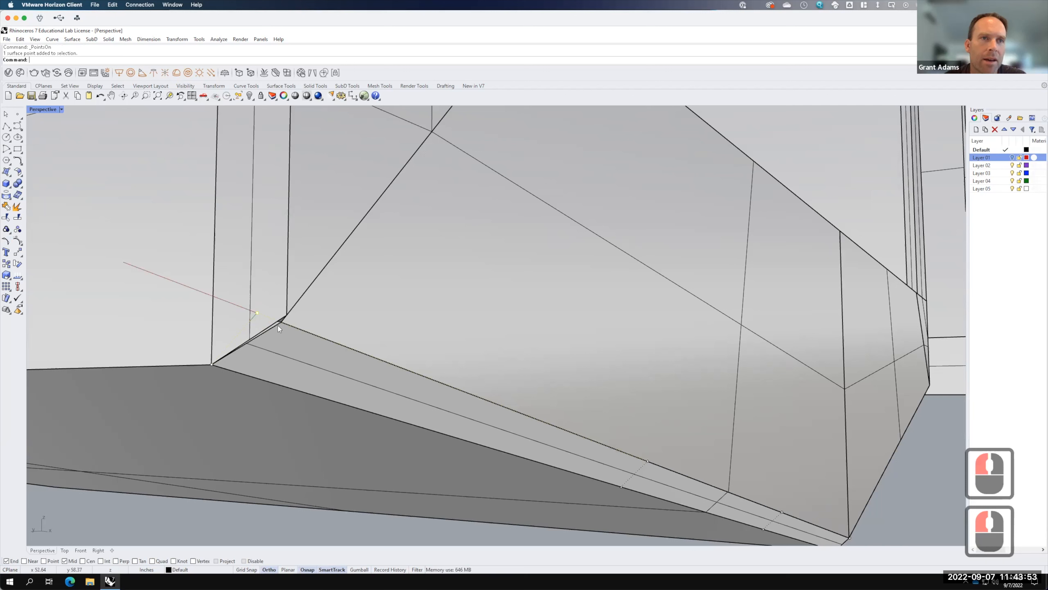
text(move)
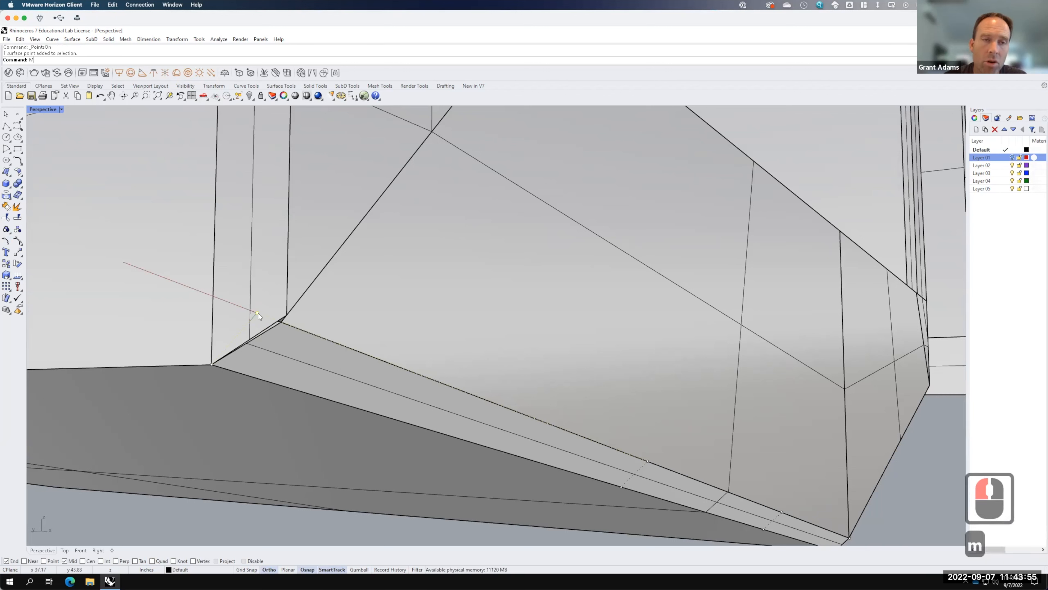
key(Return)
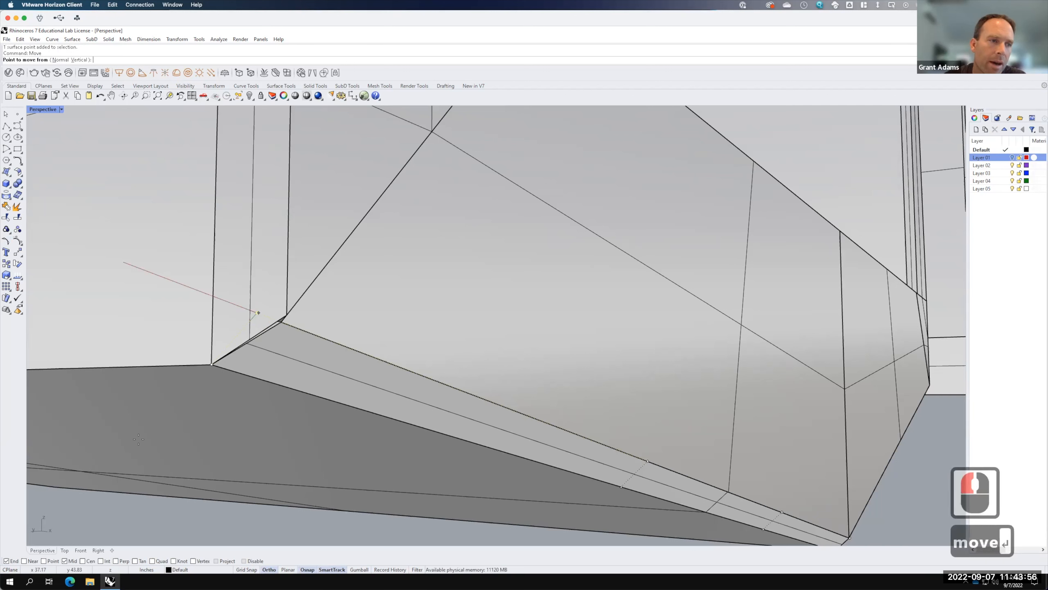
click(43, 561)
click(257, 313)
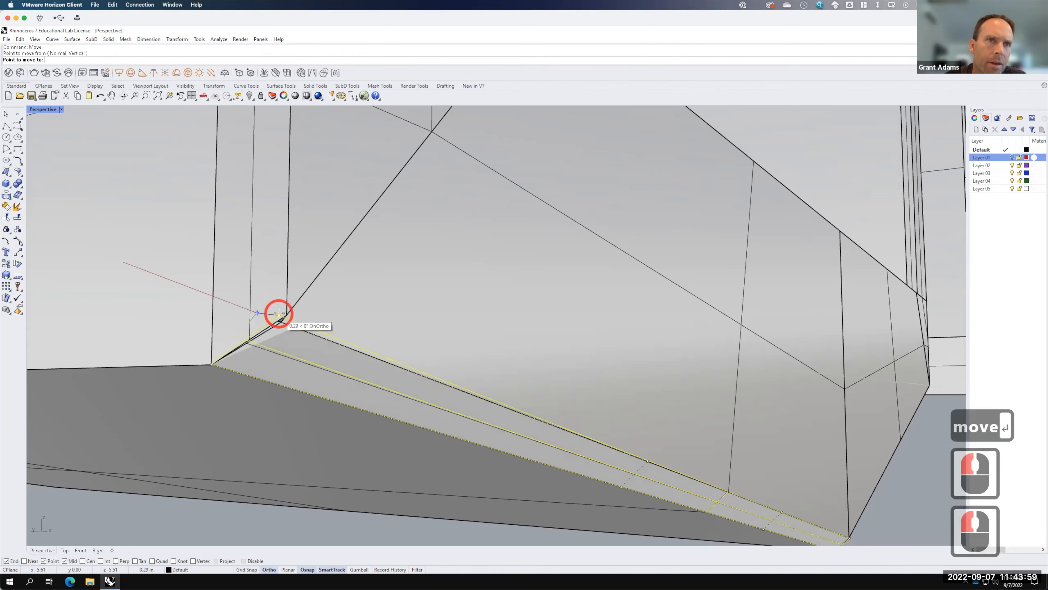
click(286, 314)
click(309, 354)
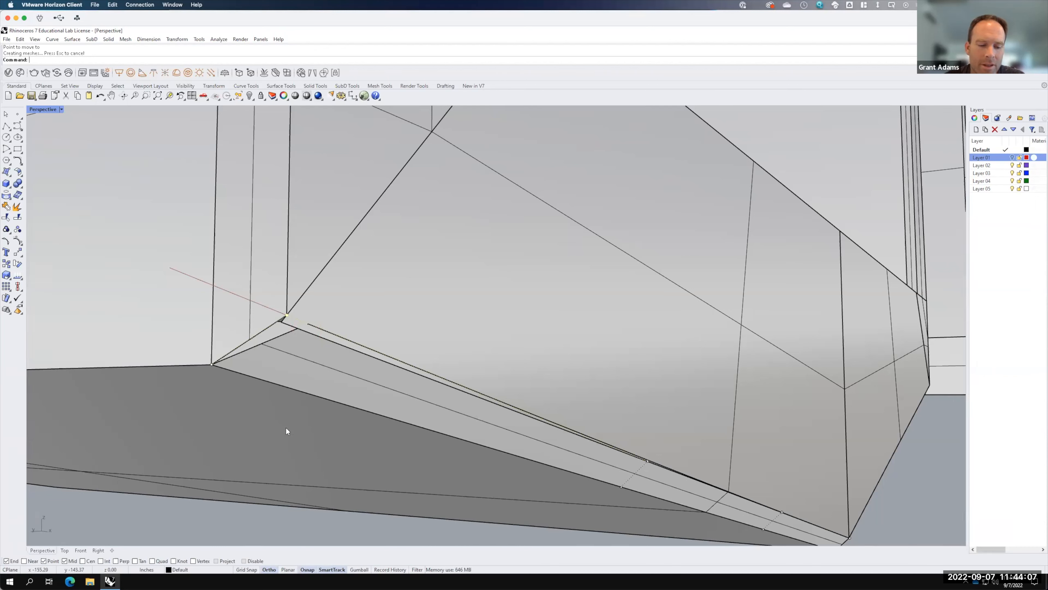
key(Escape)
Untrim the short end edge of the bottom chamfer surface beside the vertical chamfer.
text(untrim)
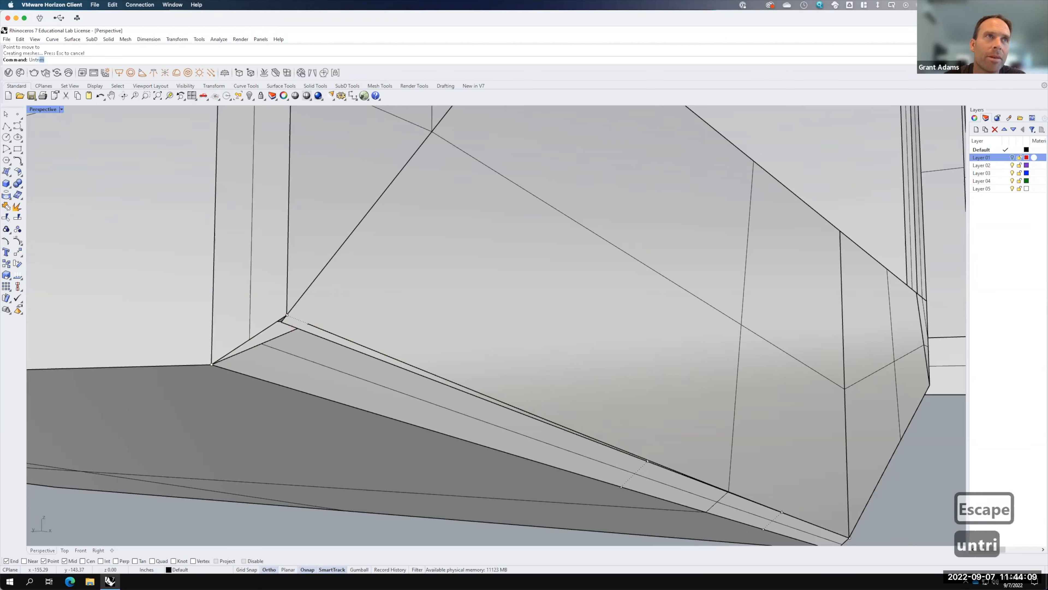
key(Return)
click(284, 334)
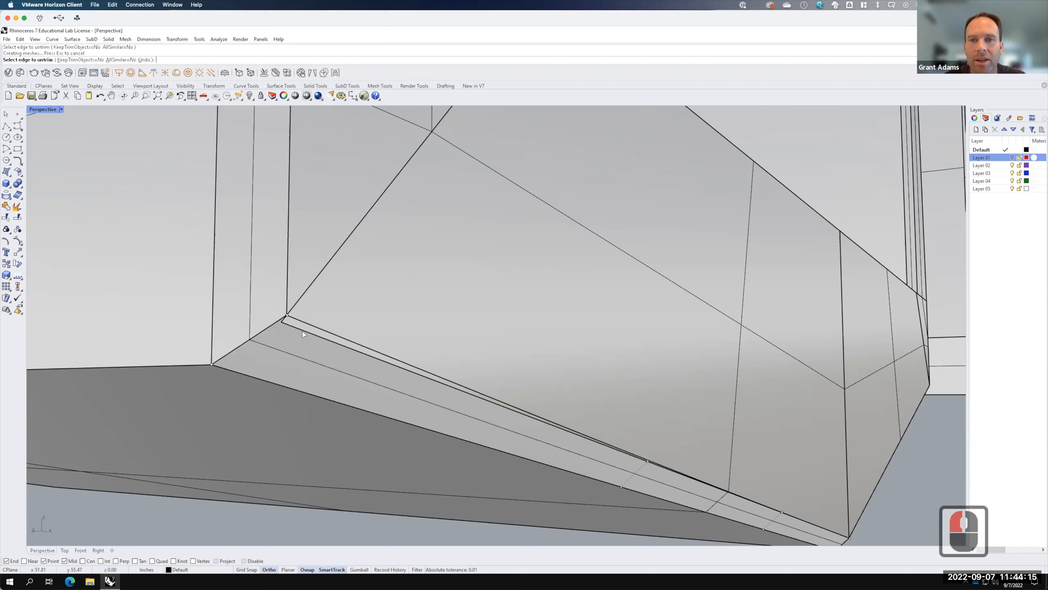
right_click(288, 366)
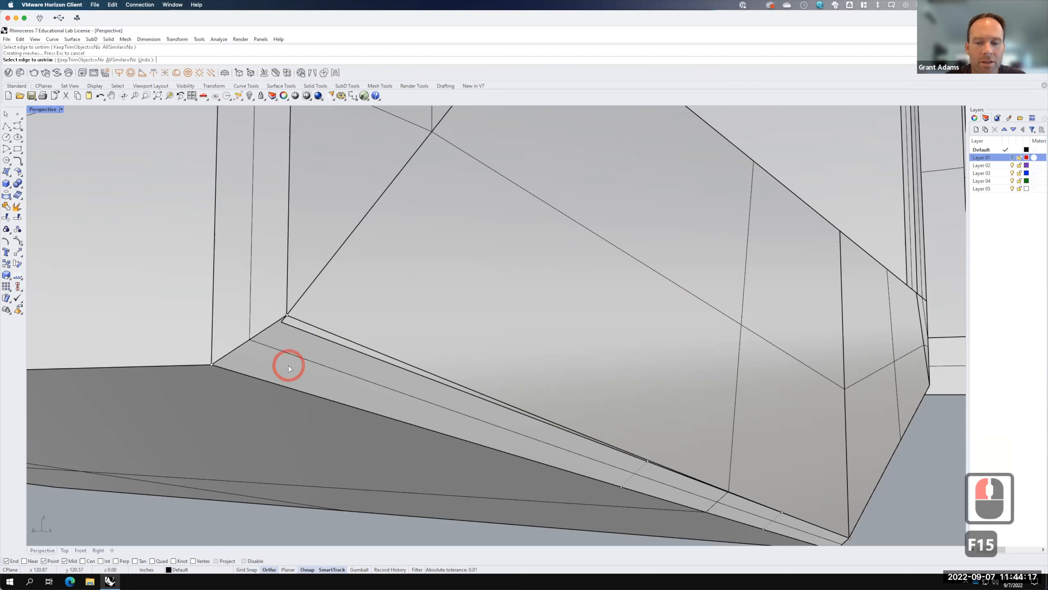
Trim away the front face's excess sliver along the bottom chamfer, using the chamfer surface as the cutting object.
click(295, 362)
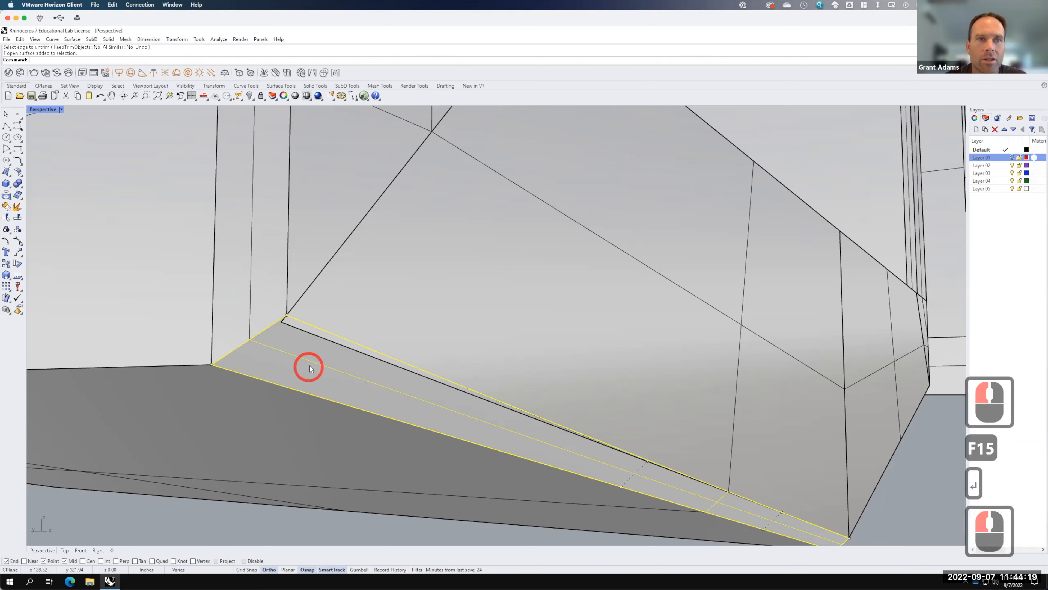
text(trim)
key(Return)
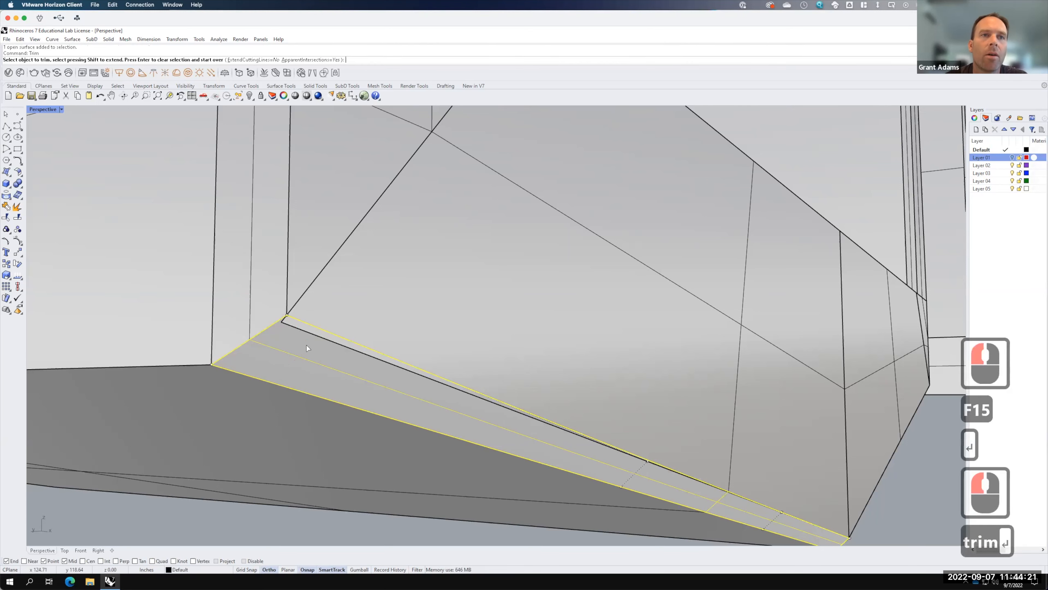
click(307, 332)
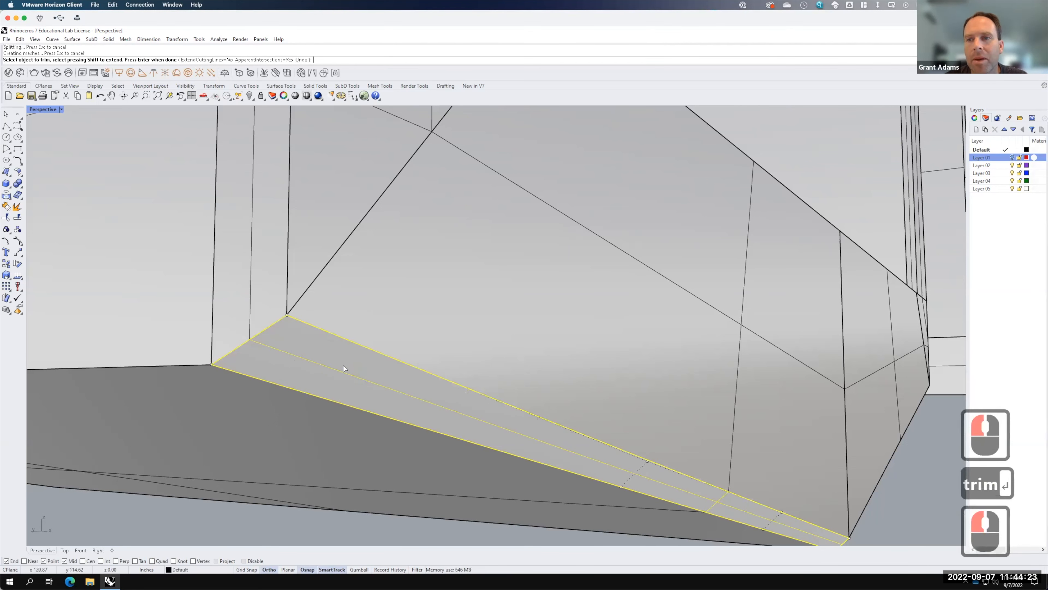
scroll(343, 365, down, 4)
click(617, 439)
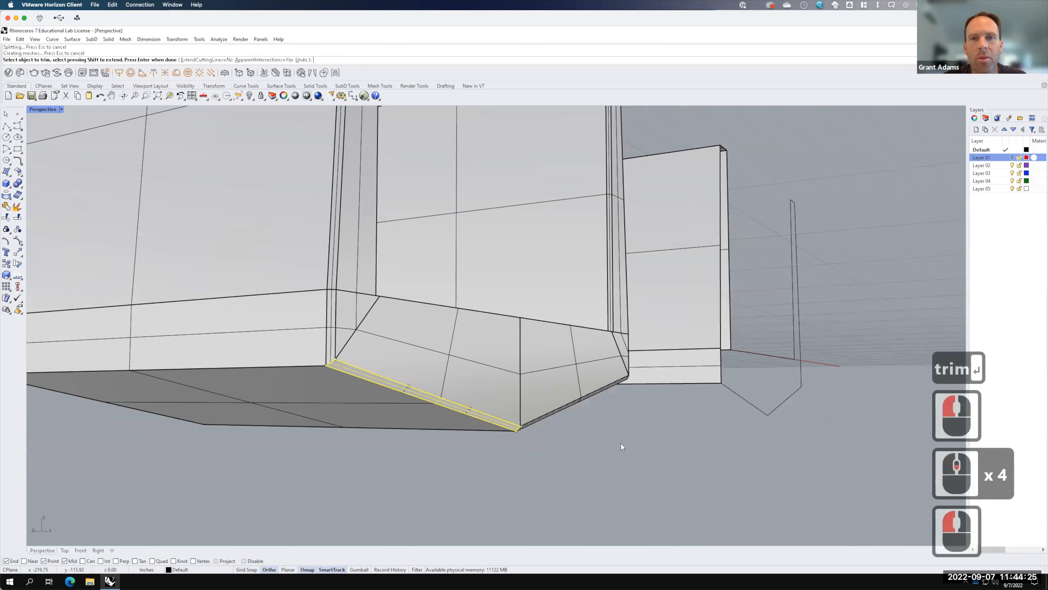
key(Escape)
key(Escape)
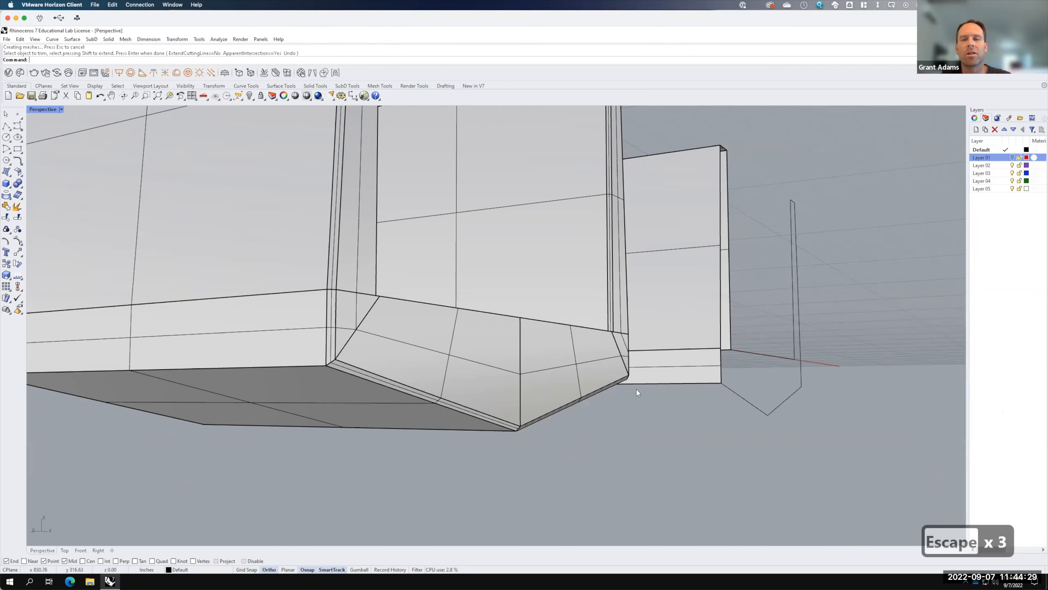
Chamfer the edge between the channel's outer side face and its underside with 0.50 distances.
right_drag(677, 405, 554, 415)
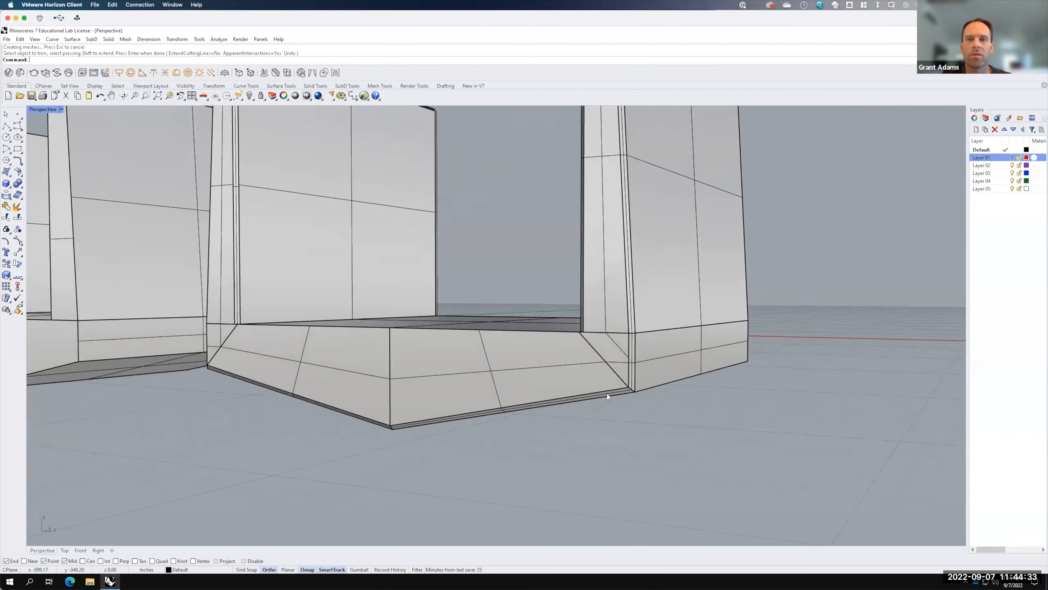
scroll(614, 390, up, 4)
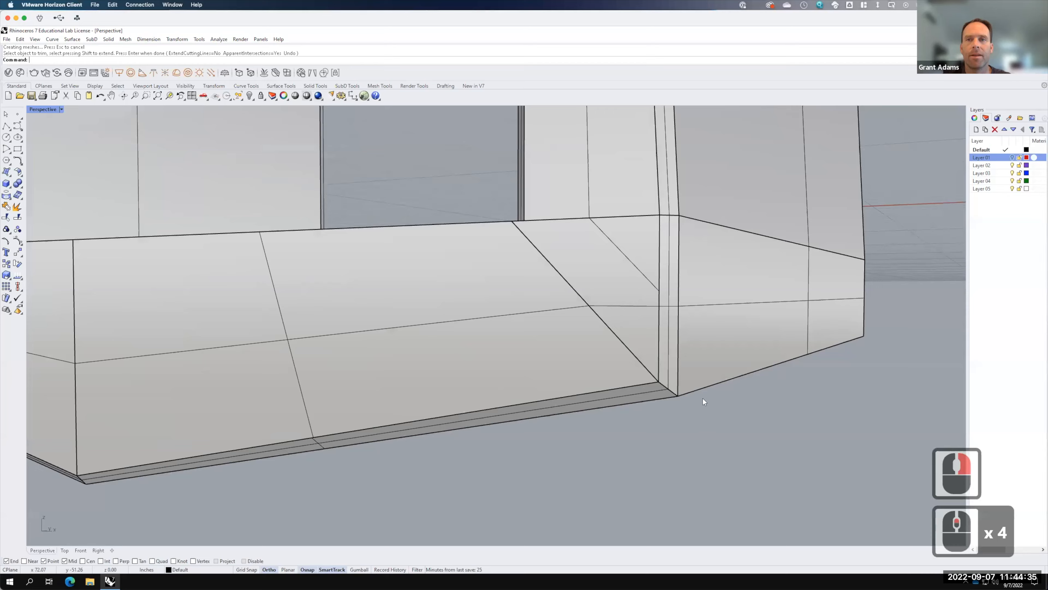
right_drag(695, 389, 618, 249)
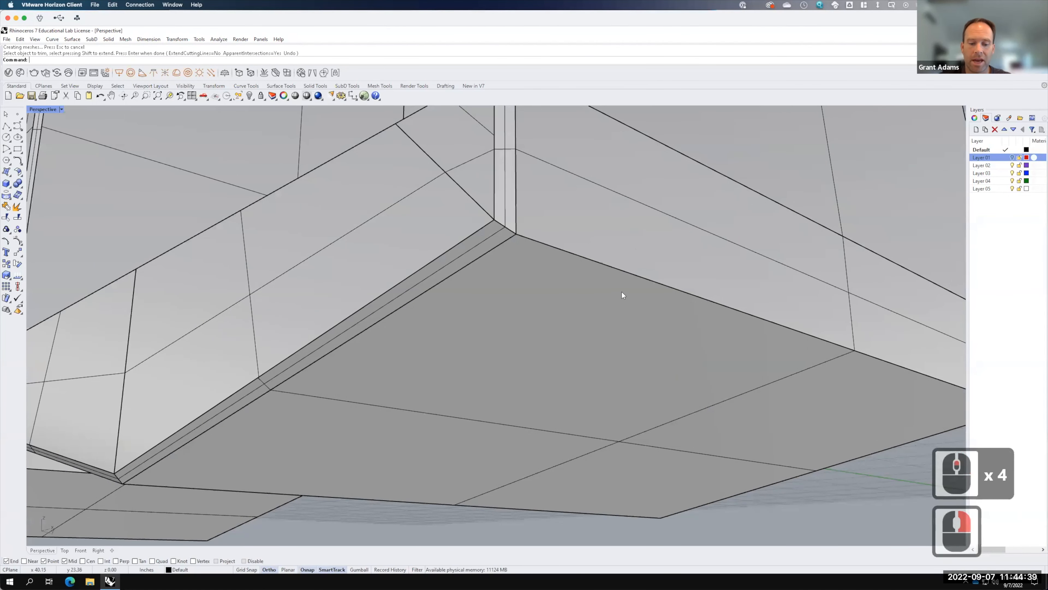
text(chamf)
key(Return)
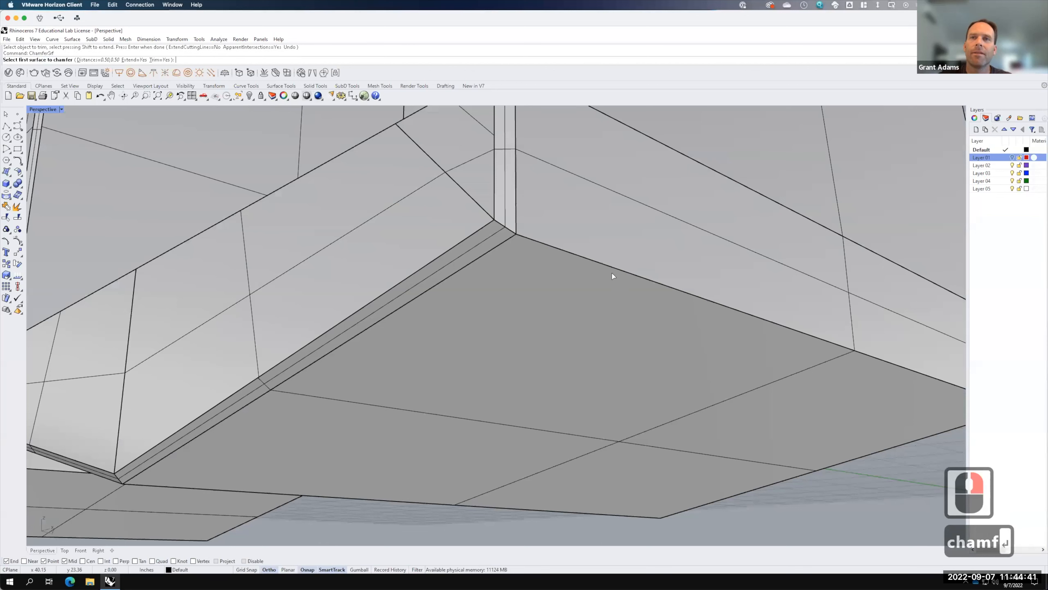
click(627, 228)
click(573, 307)
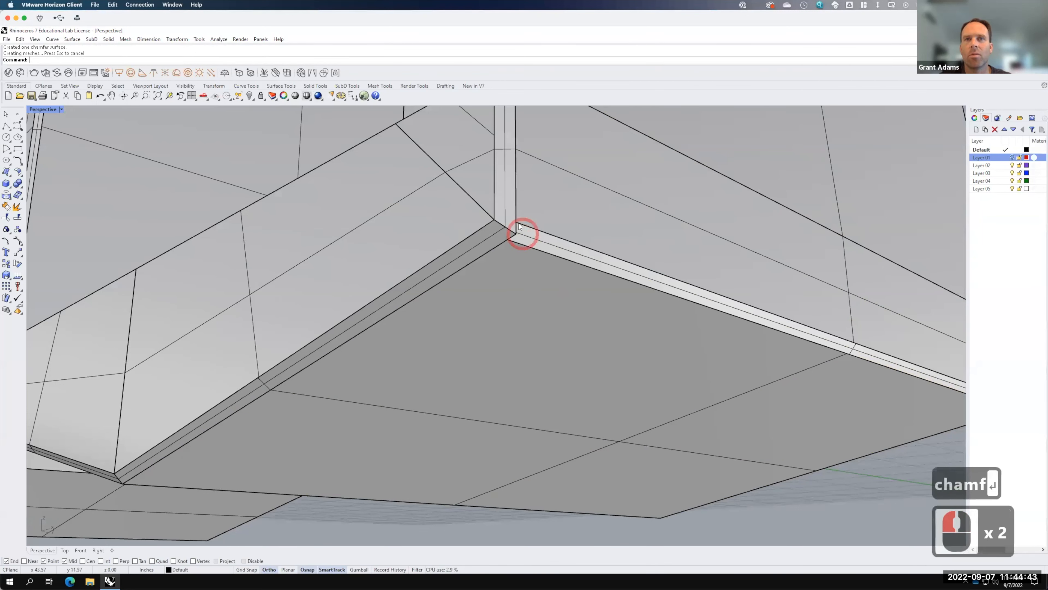
Draw a closed triangular polyline through the chamfer endpoints around the lower front corner where the three chamfers meet.
click(6, 126)
click(508, 241)
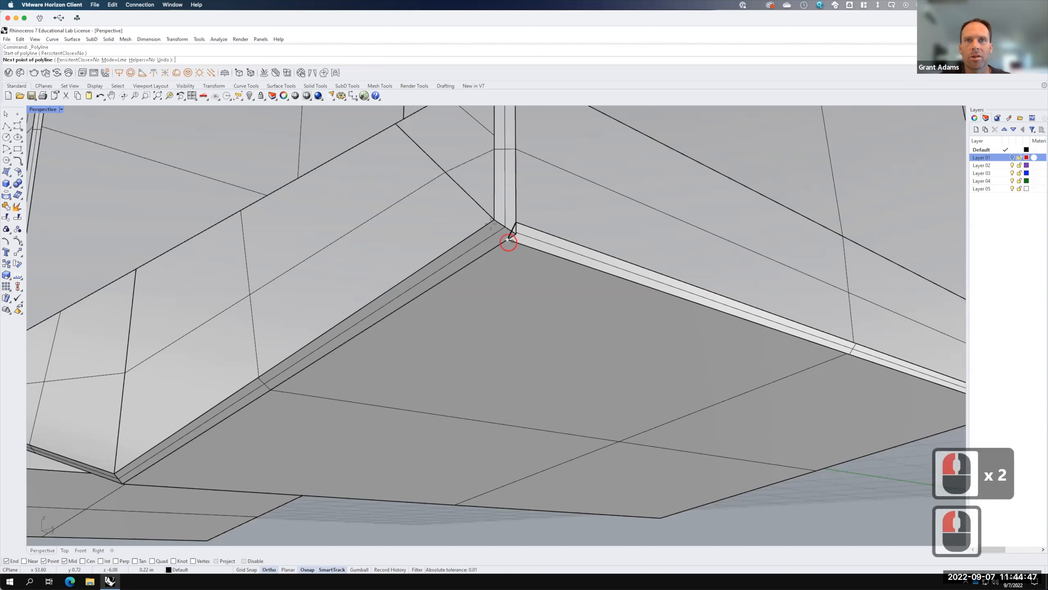
click(516, 222)
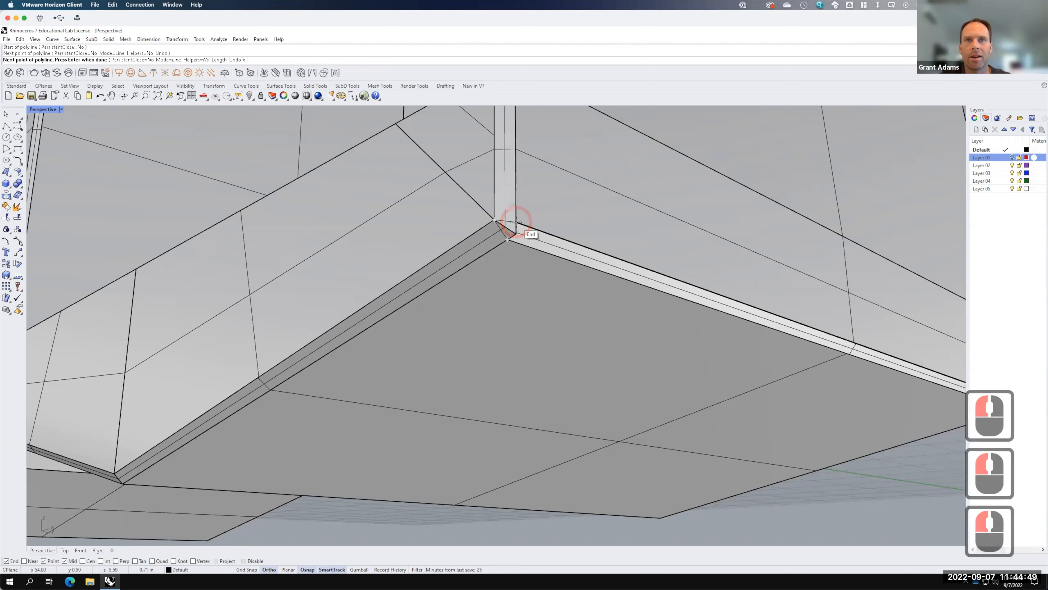
click(542, 227)
key(Return)
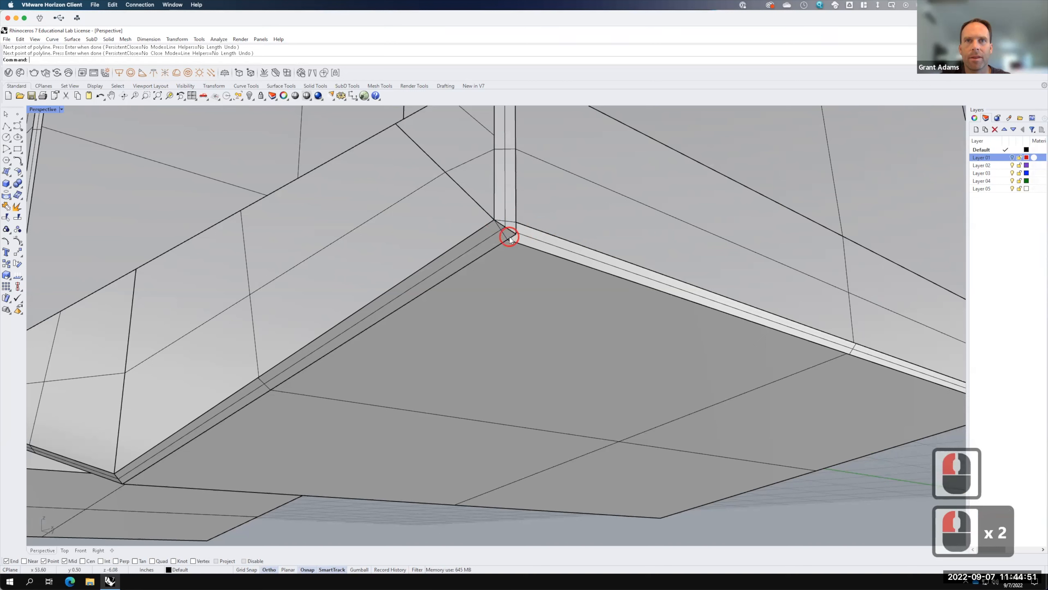
Trim away the surface tips inside the corner triangle, using the closed polyline as the cutting curve.
double_click(510, 222)
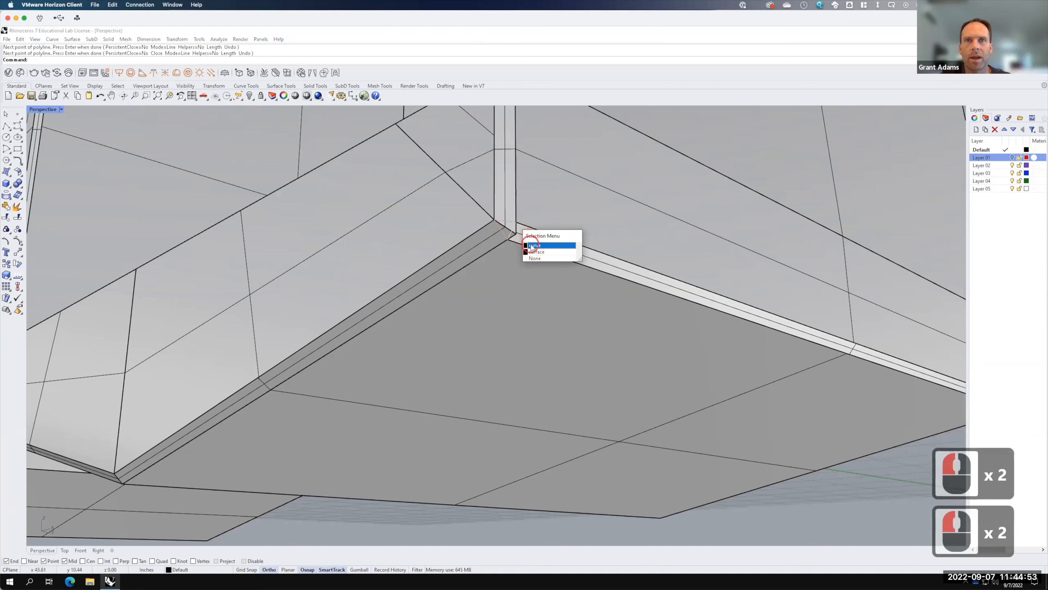
click(578, 245)
text(trim)
key(Return)
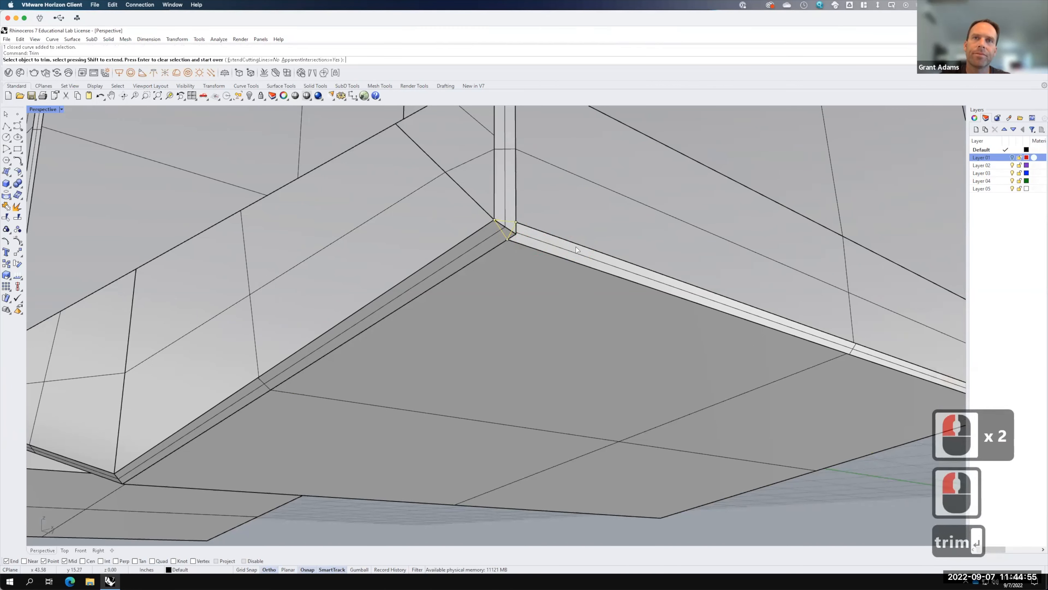
click(511, 231)
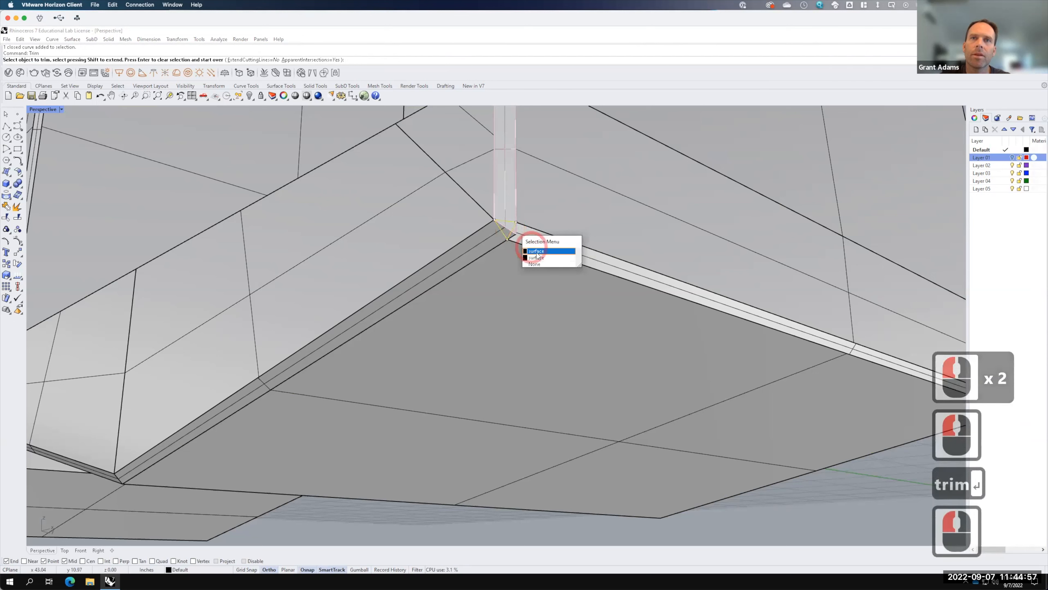
click(522, 239)
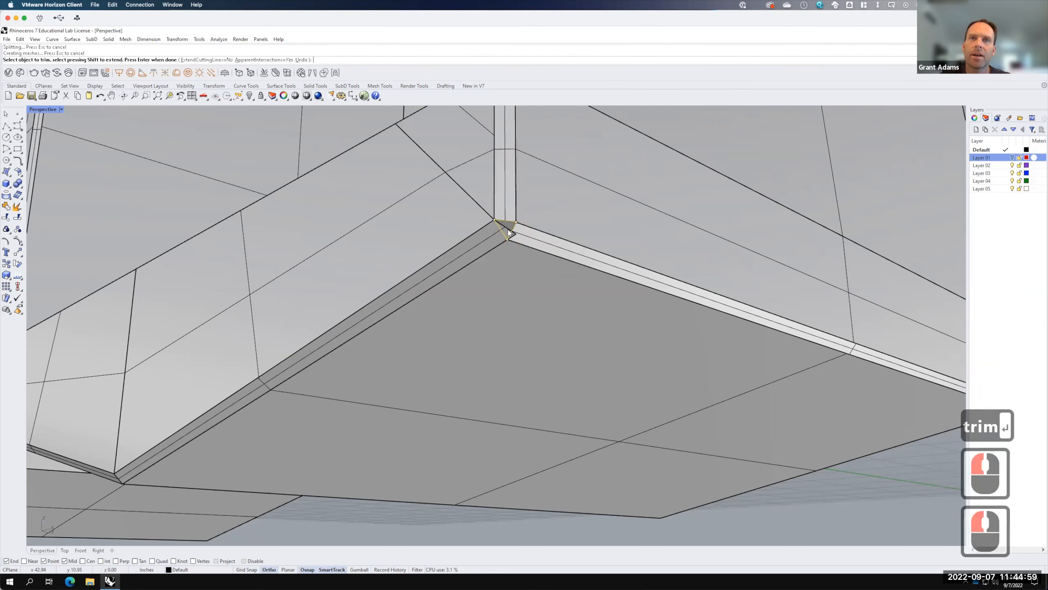
click(525, 239)
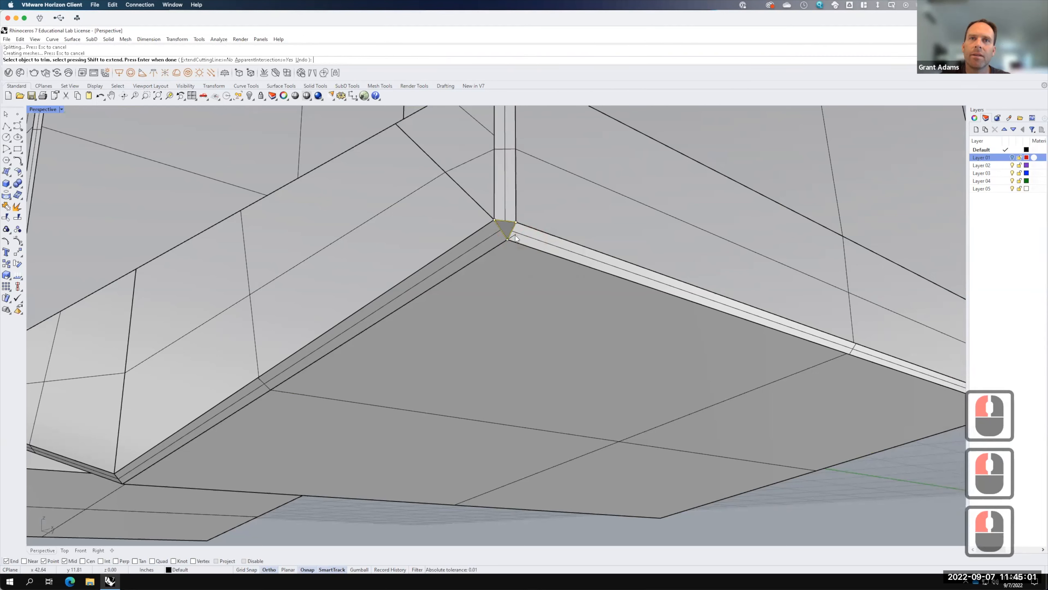
click(516, 238)
click(590, 283)
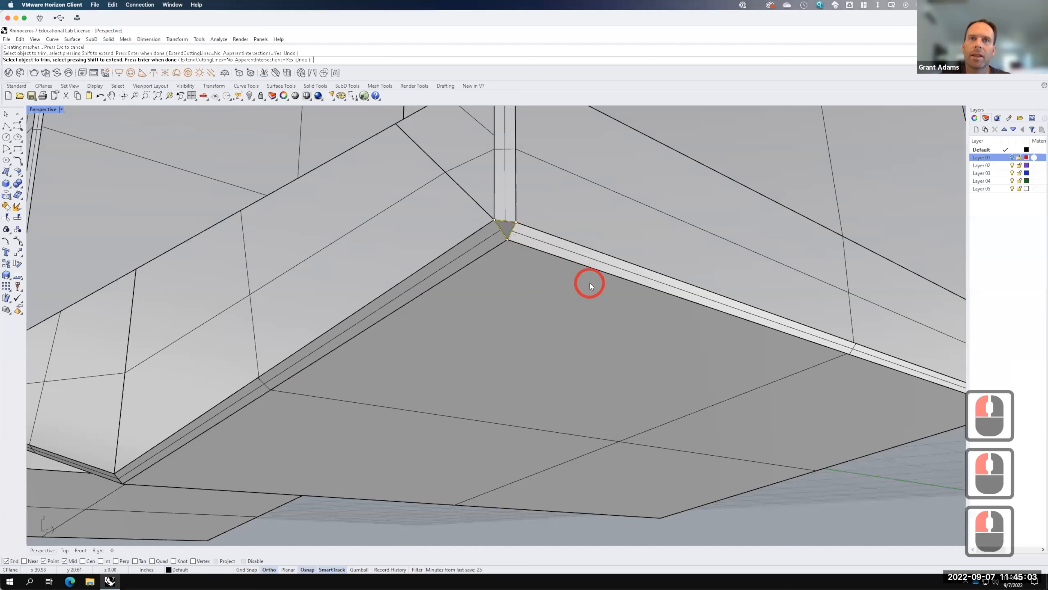
key(Return)
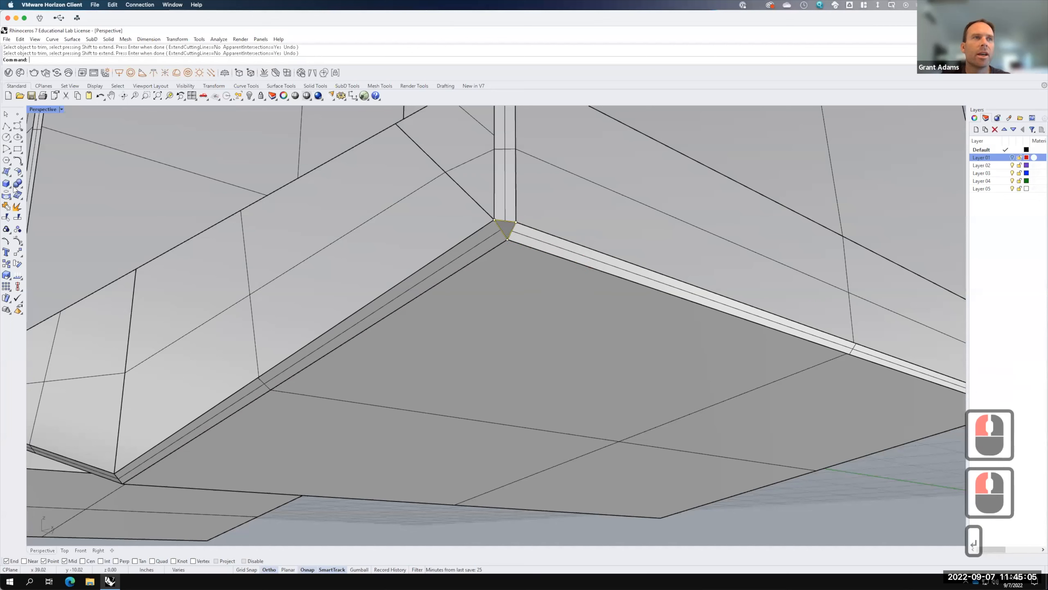
Fill the triangular corner opening with a surface from corner points snapped to the three chamfer endpoints.
click(10, 172)
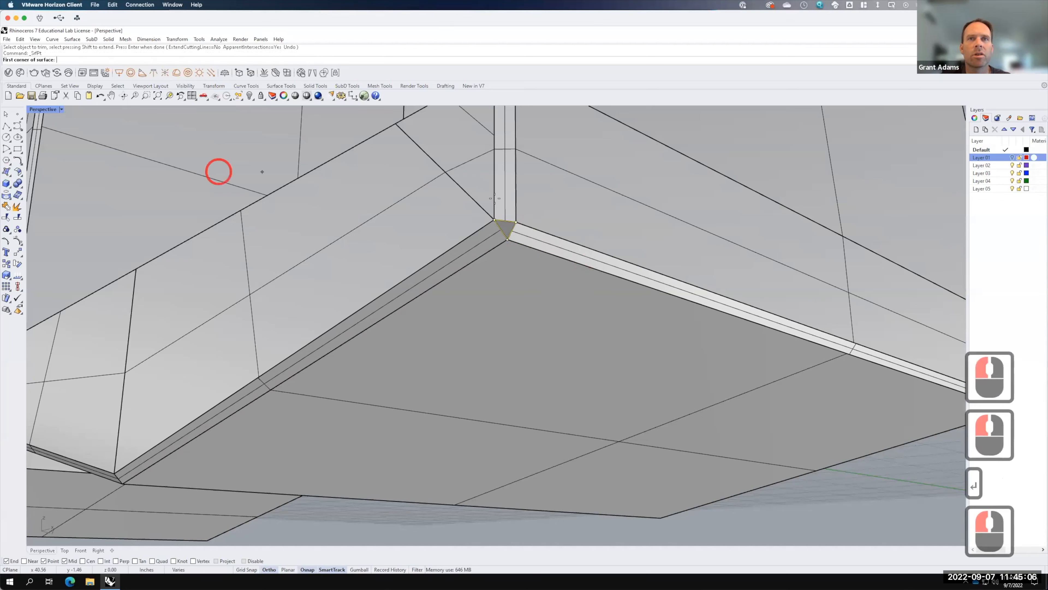
click(495, 219)
click(507, 239)
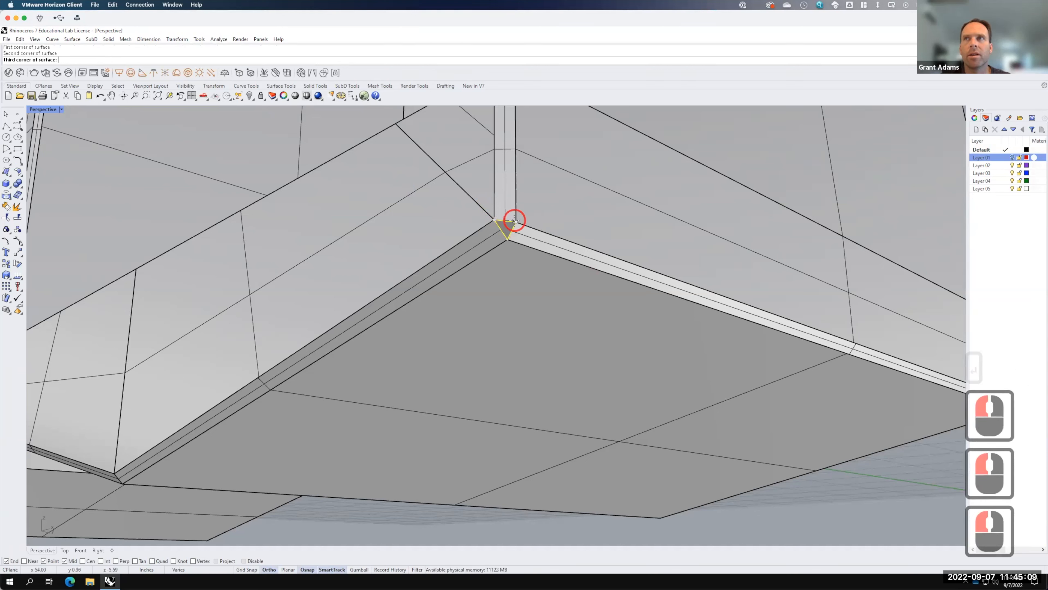
click(508, 239)
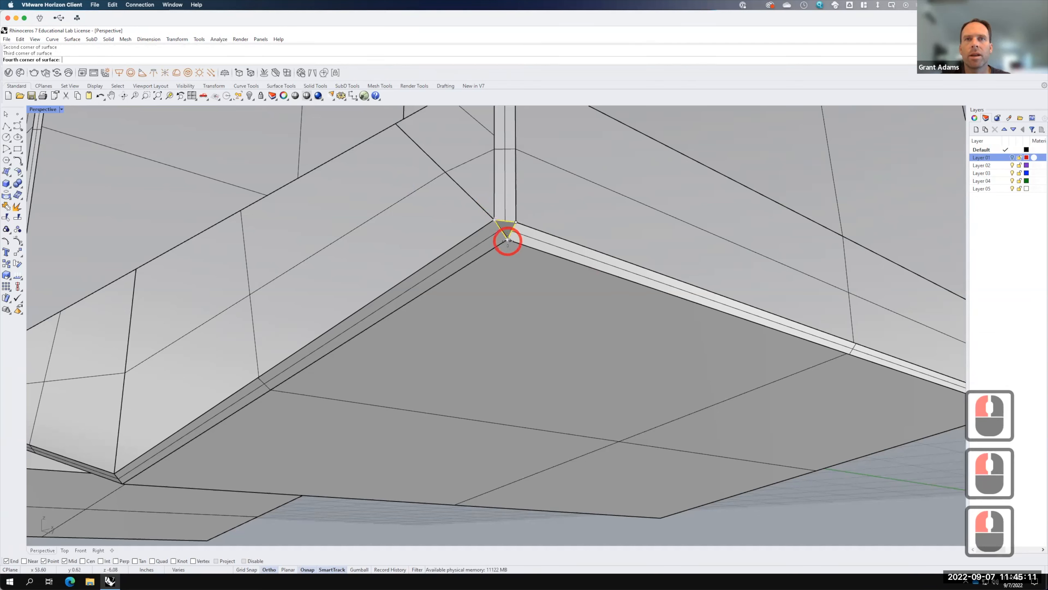
key(Return)
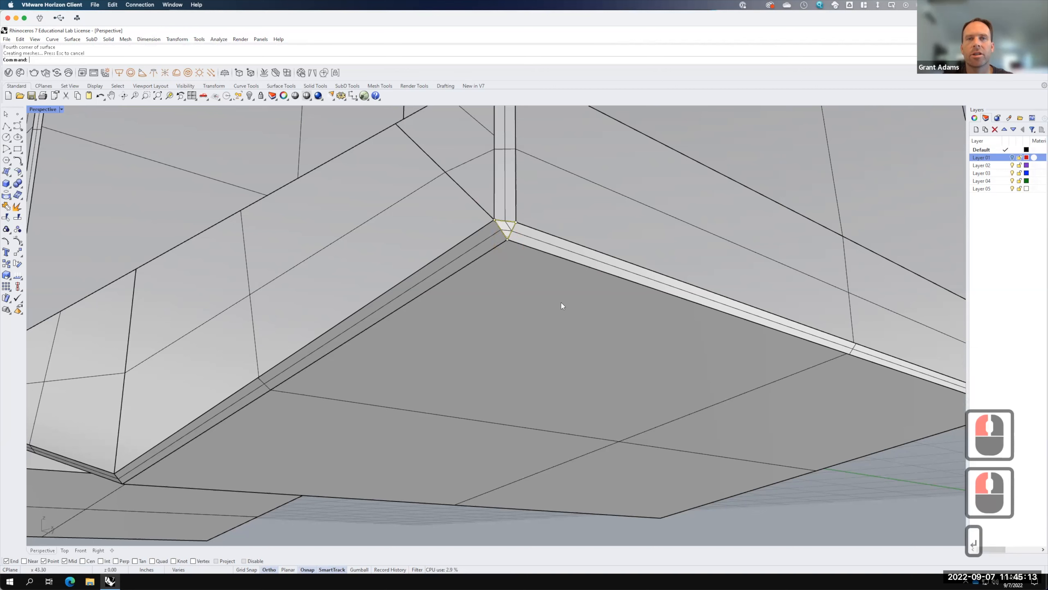
click(886, 462)
Examine the triangular corner patch where the three chamfers meet, and select the channel's wall polysurface.
key(F15)
scroll(524, 244, down, 3)
scroll(516, 231, down, 2)
right_drag(516, 231, 574, 318)
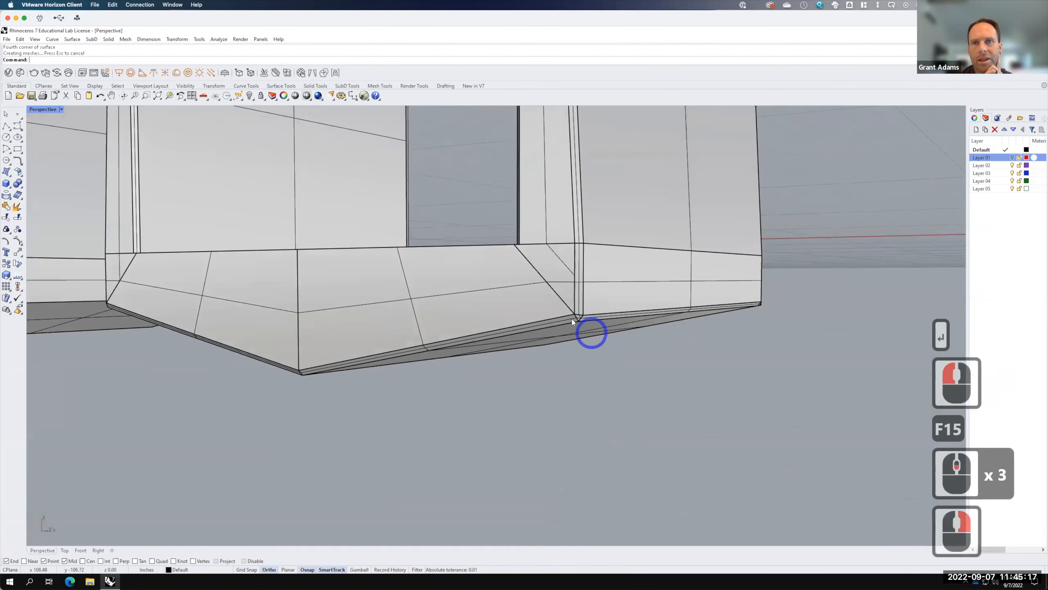
scroll(579, 315, up, 2)
scroll(580, 318, up, 2)
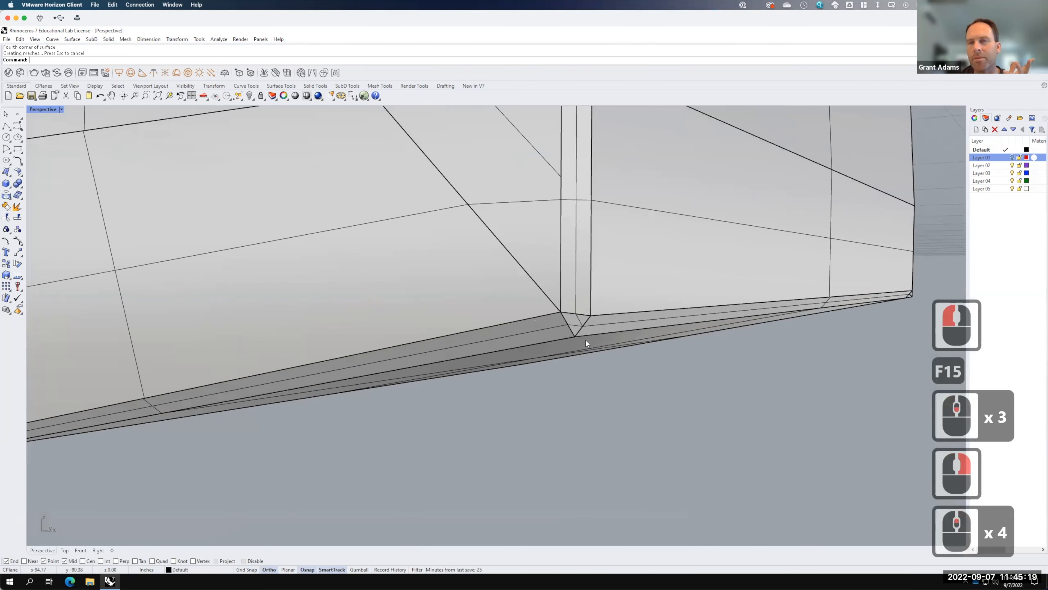
scroll(583, 362, down, 4)
click(622, 267)
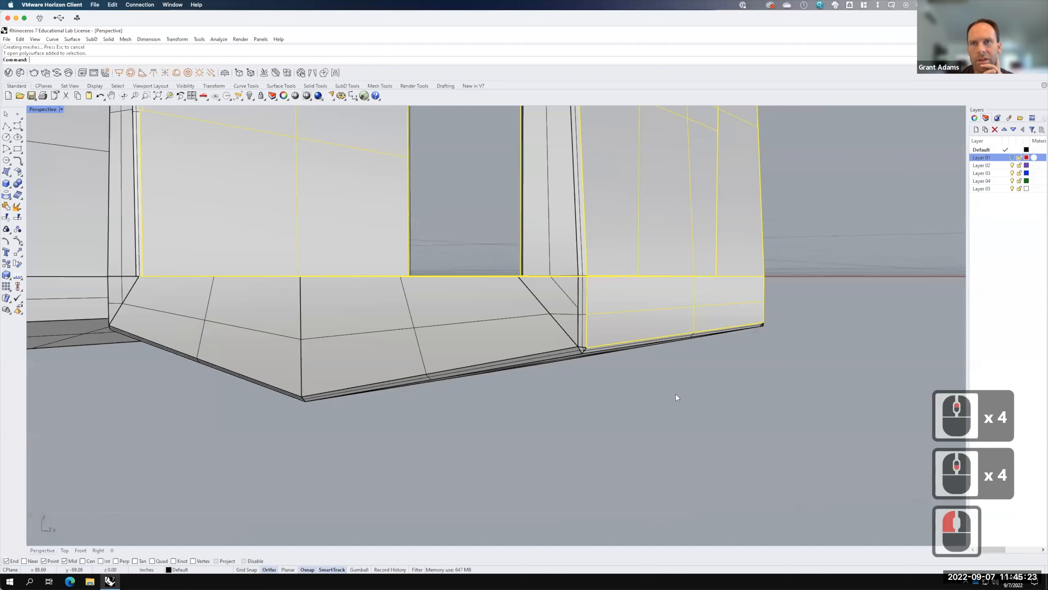
Examine the chamfered channel's front edges and corners, comparing it with the neighbouring channels.
click(627, 386)
scroll(610, 269, down, 2)
right_drag(636, 314, 589, 212)
scroll(638, 184, up, 5)
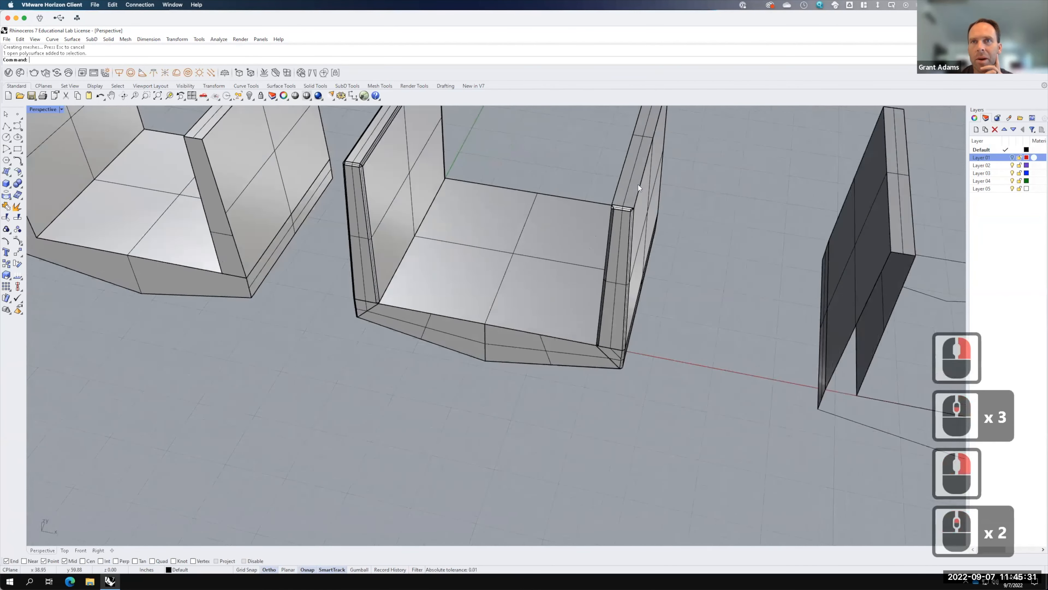
scroll(641, 203, down, 3)
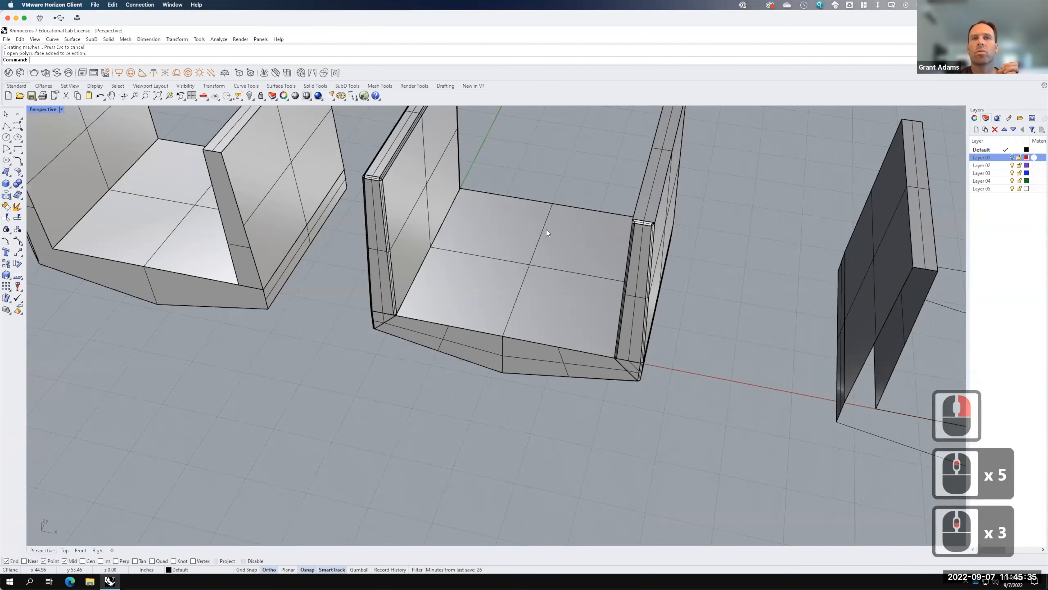
scroll(368, 178, up, 5)
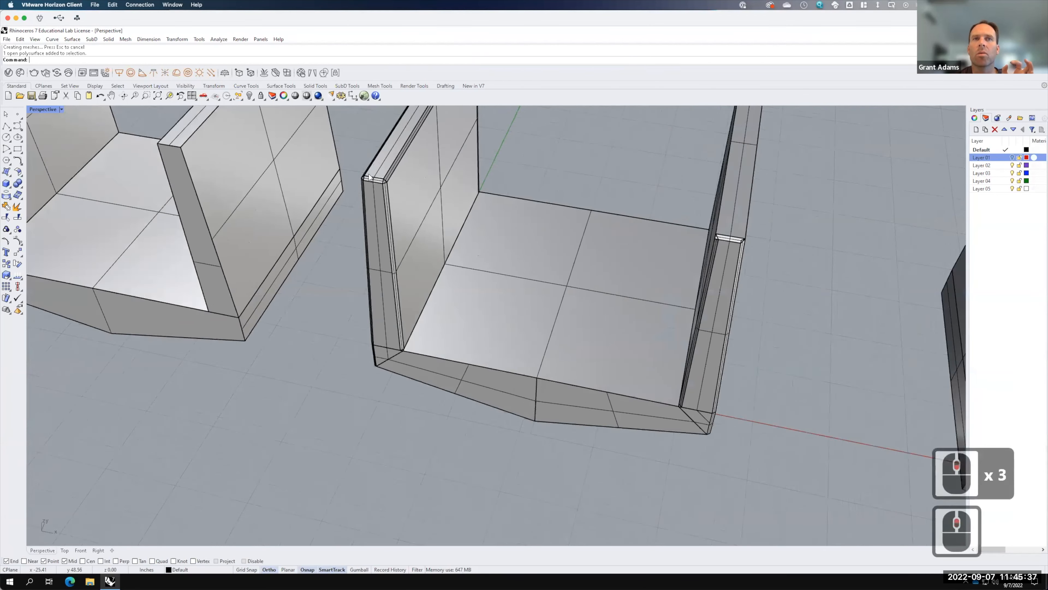
scroll(442, 200, down, 6)
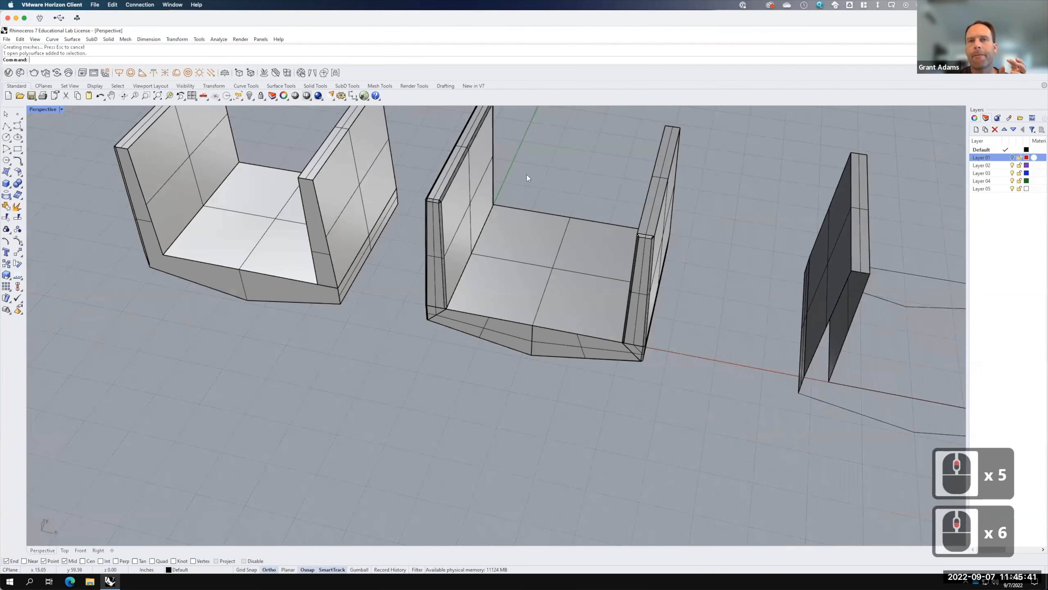
scroll(455, 218, down, 4)
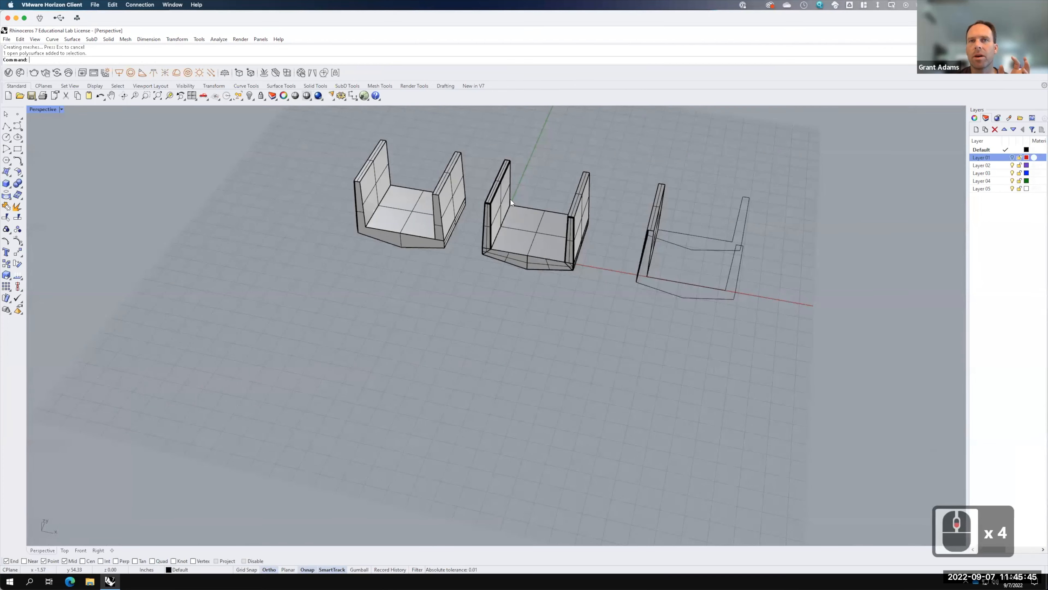
scroll(512, 207, up, 4)
scroll(511, 207, down, 3)
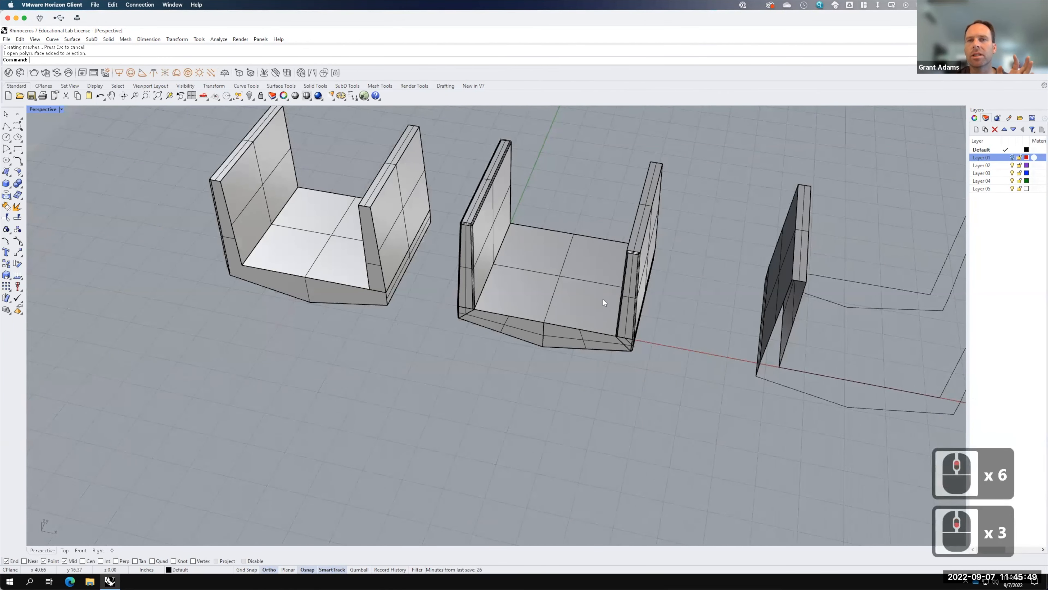
Copy the rear profile curve of the chamfered middle channel to the empty area behind the channels.
click(500, 314)
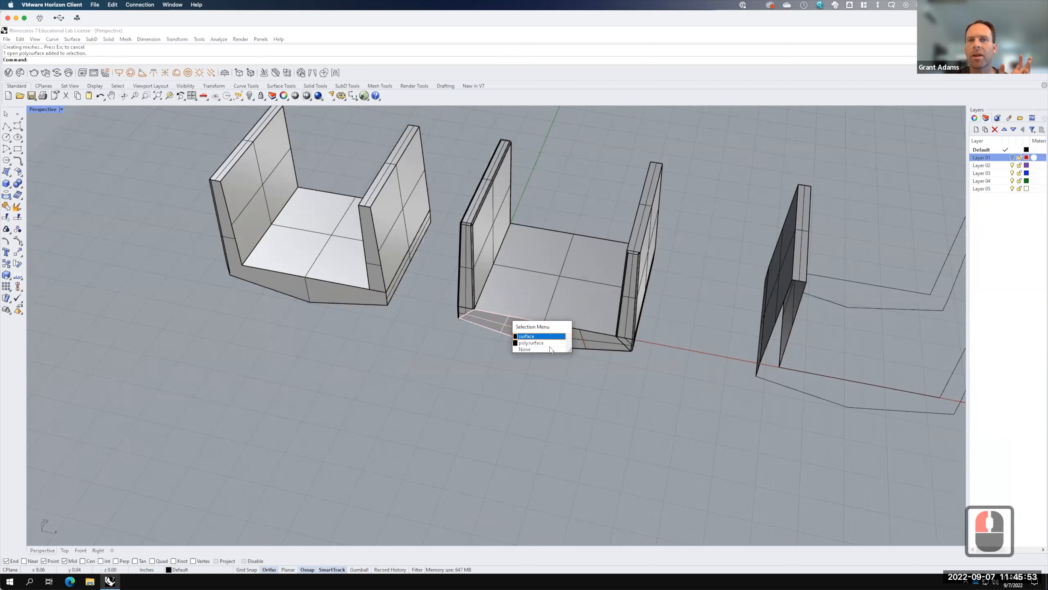
click(556, 386)
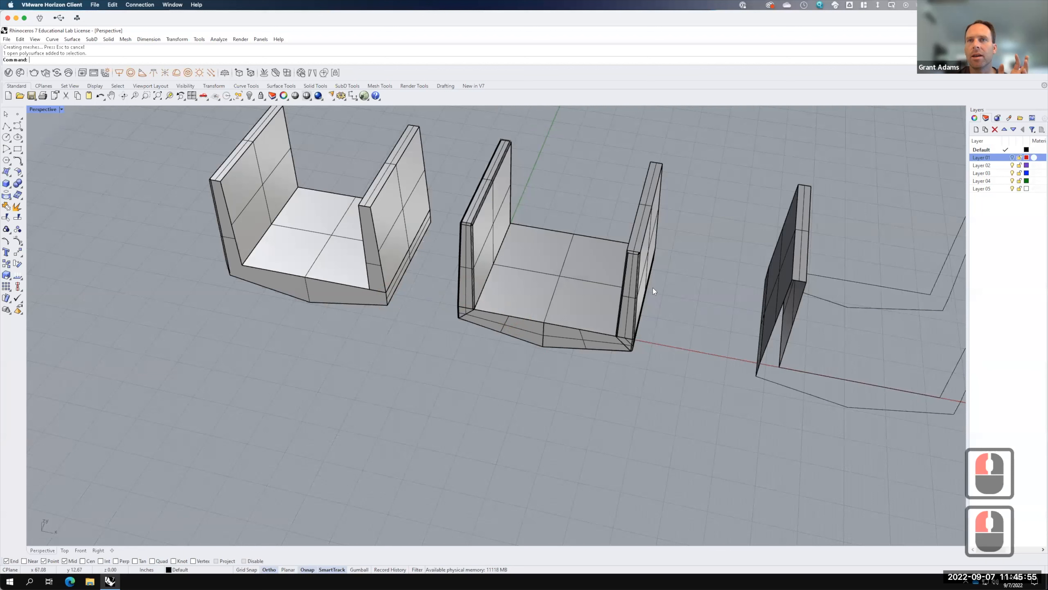
click(539, 227)
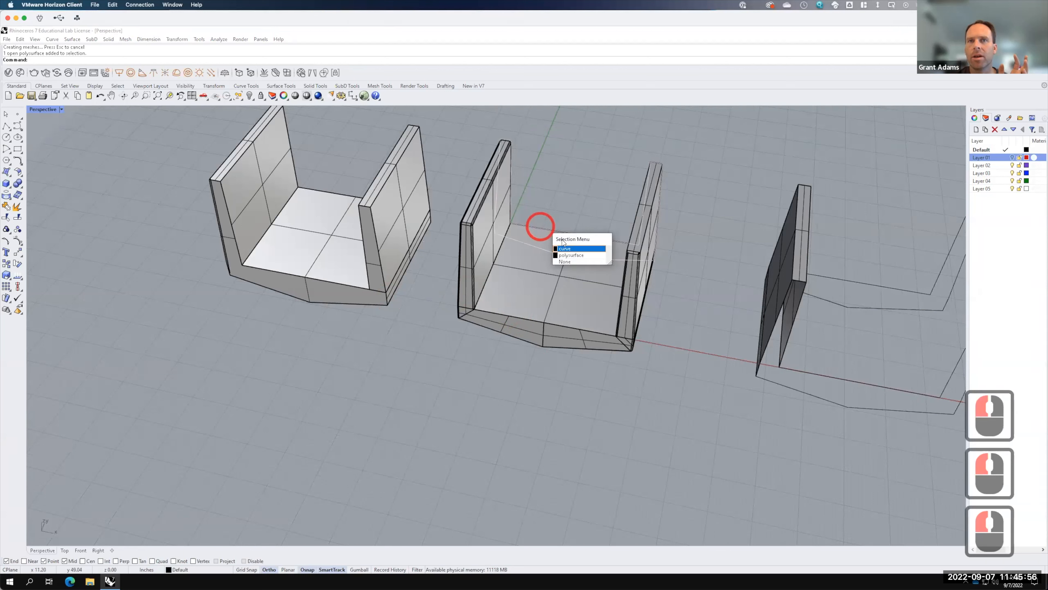
click(571, 253)
text(copy)
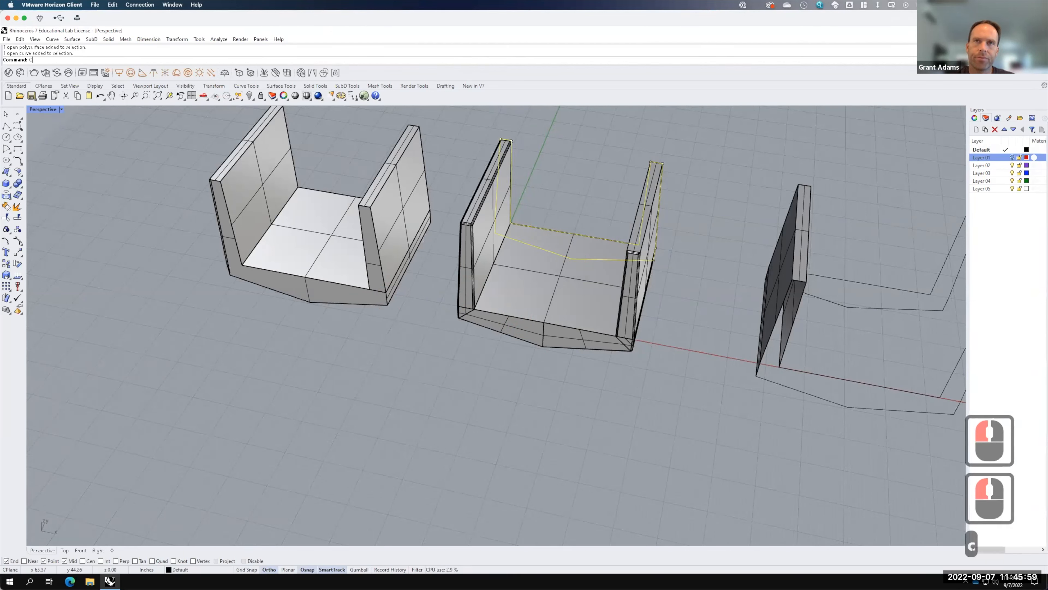
key(Return)
scroll(544, 453, down, 3)
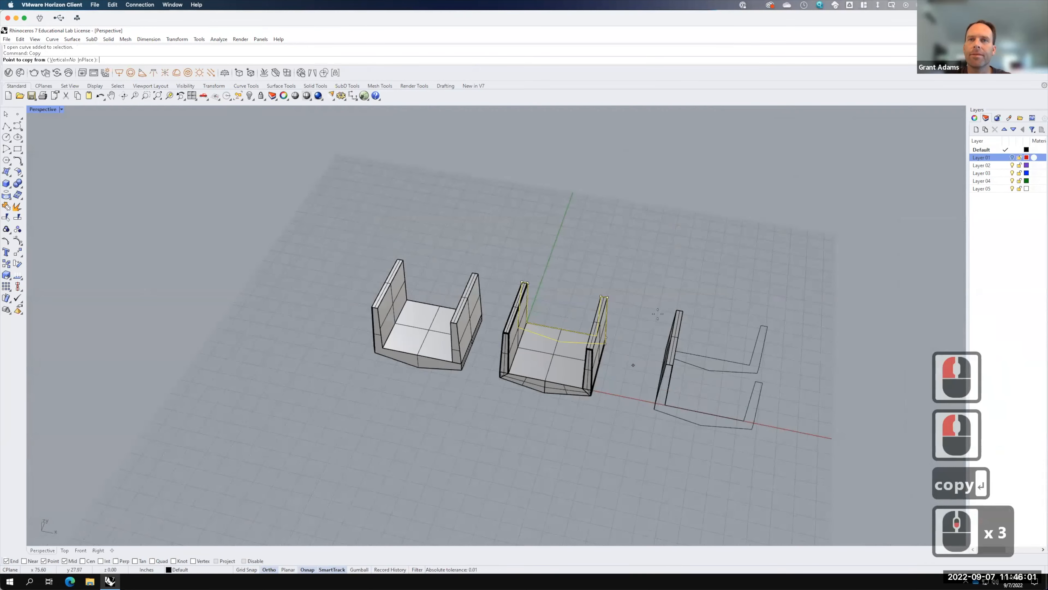
click(657, 313)
click(672, 245)
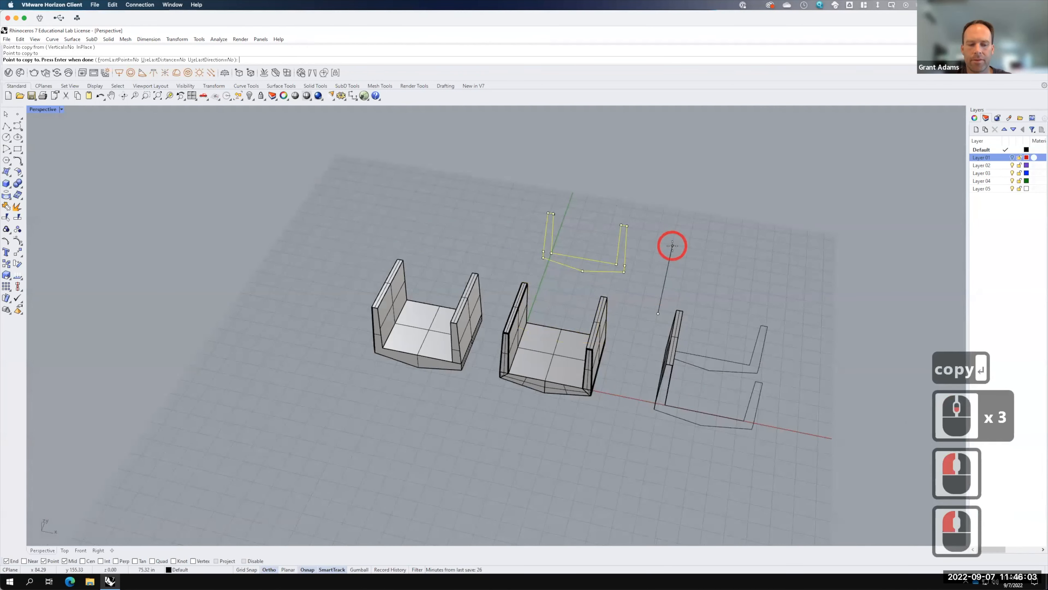
key(Escape)
scroll(578, 289, up, 5)
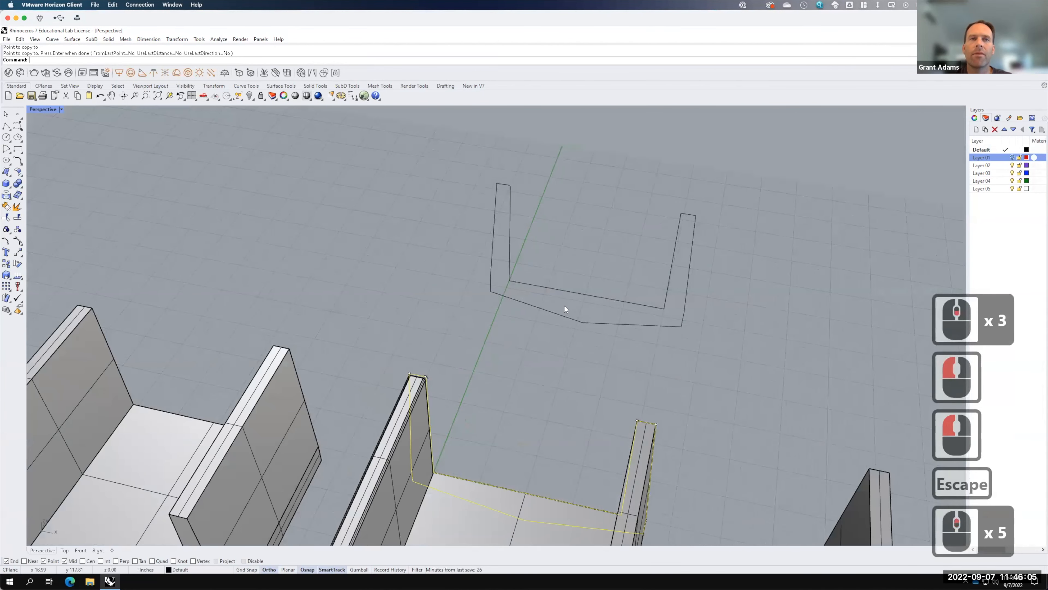
Draw a polyline across the copied profile from its lower centre vertex to the midpoint of the inner floor line.
click(7, 126)
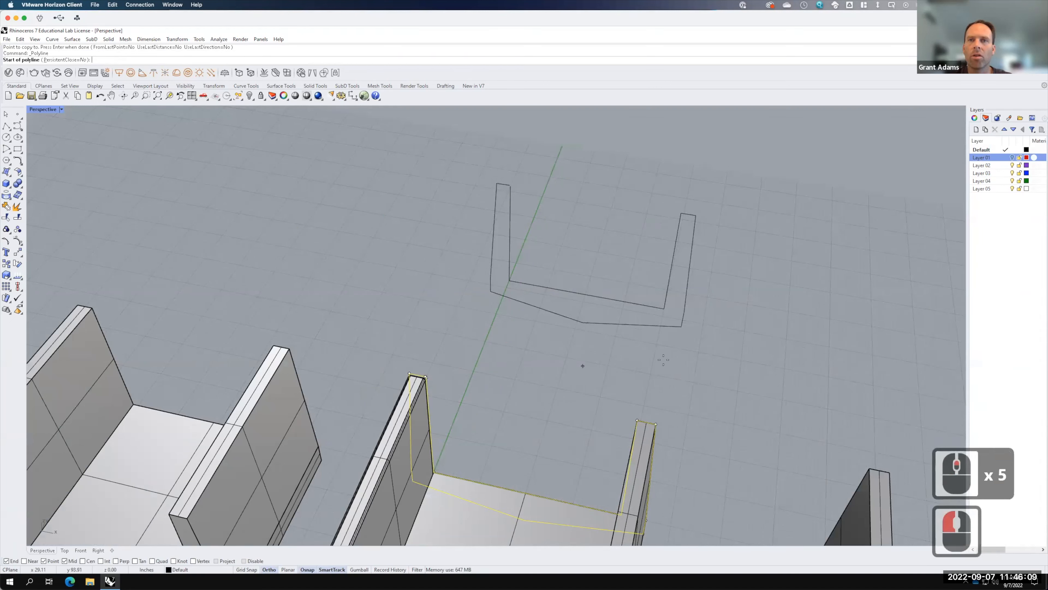
click(583, 323)
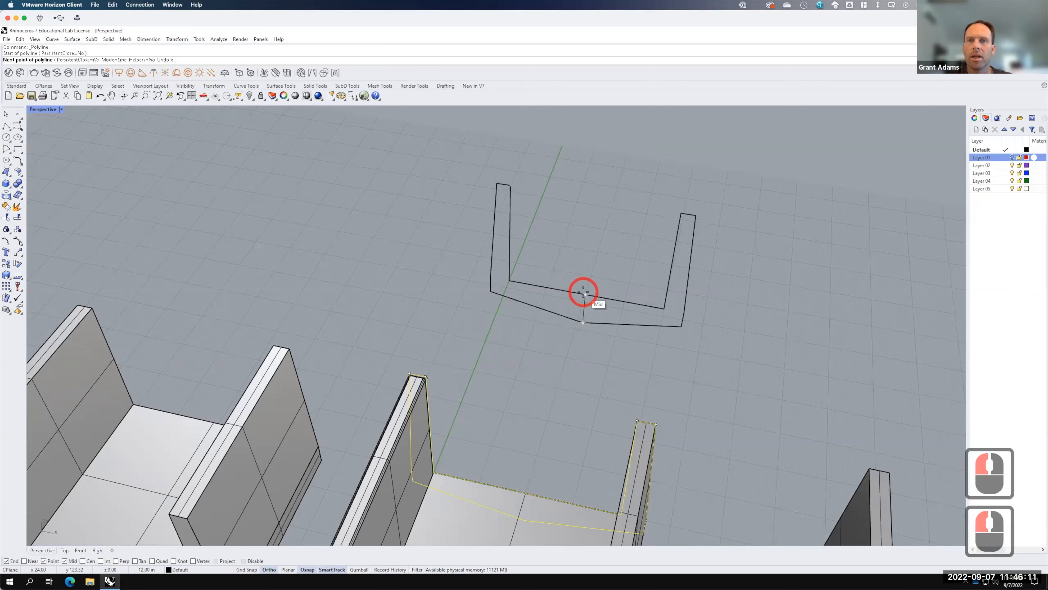
click(583, 292)
key(Return)
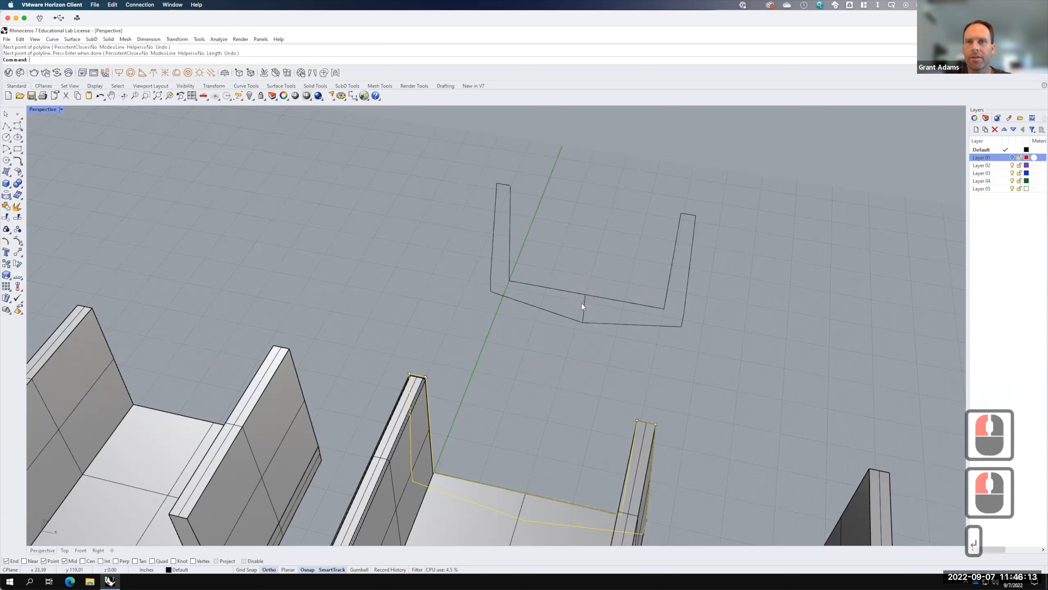
Trim away the half of the copied profile beyond the centre line, using that line as the cutting object.
click(584, 303)
text(trim)
key(Return)
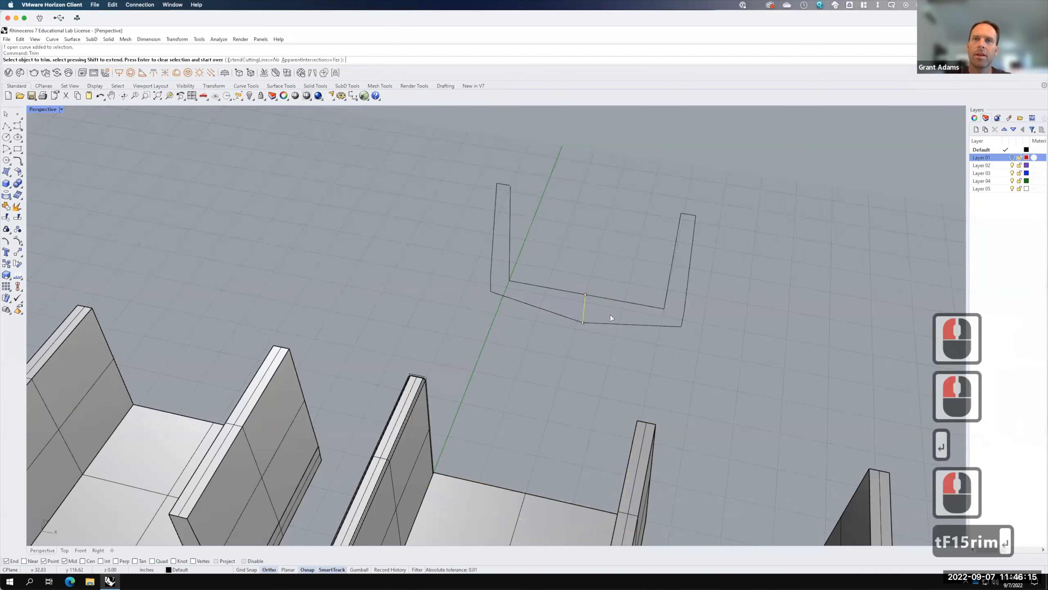
drag(695, 356, 630, 266)
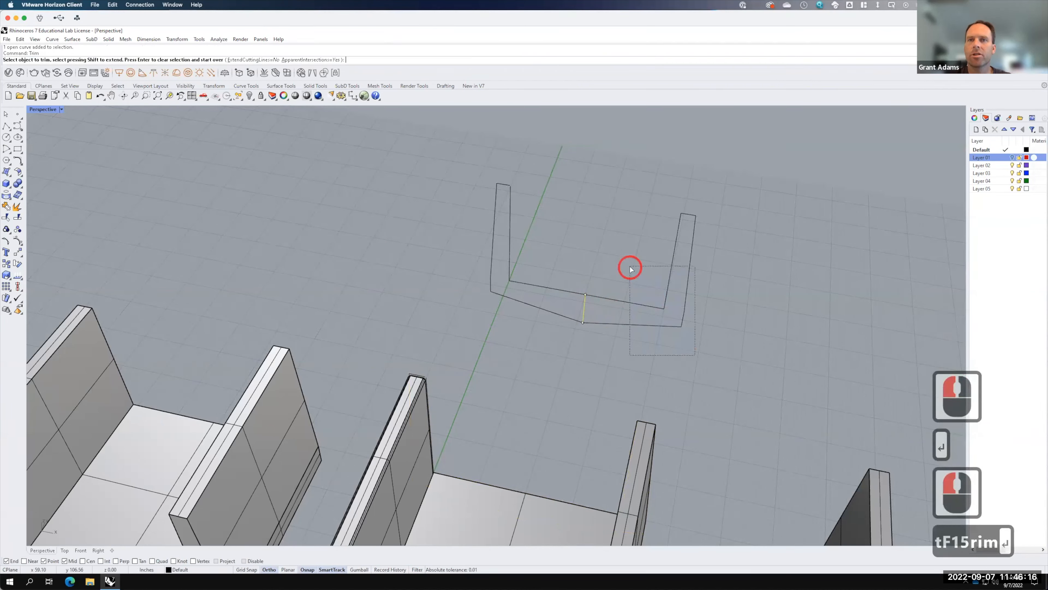
click(619, 354)
key(Return)
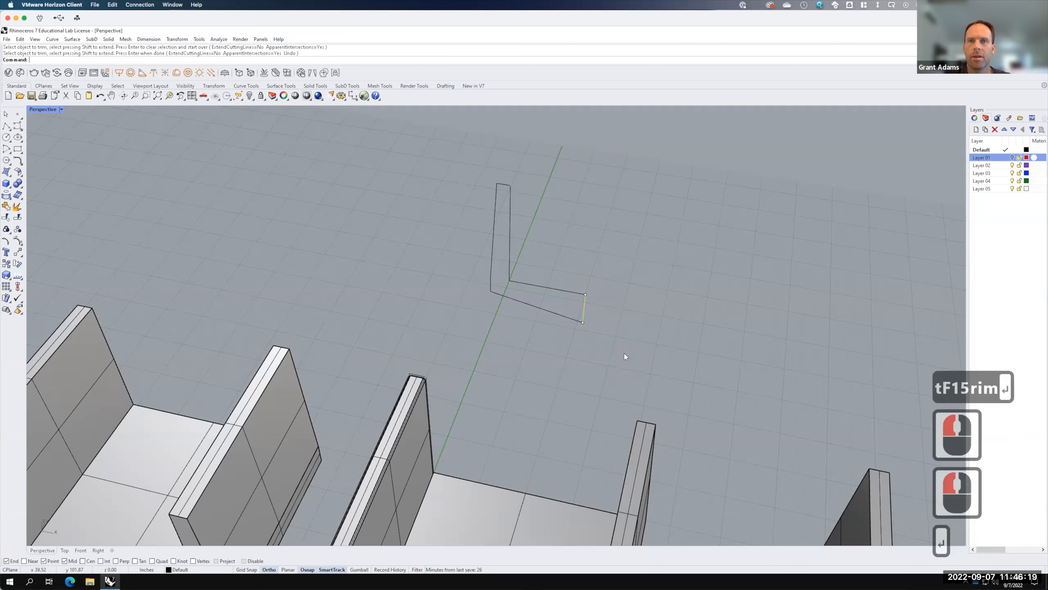
key(Escape)
key(Escape)
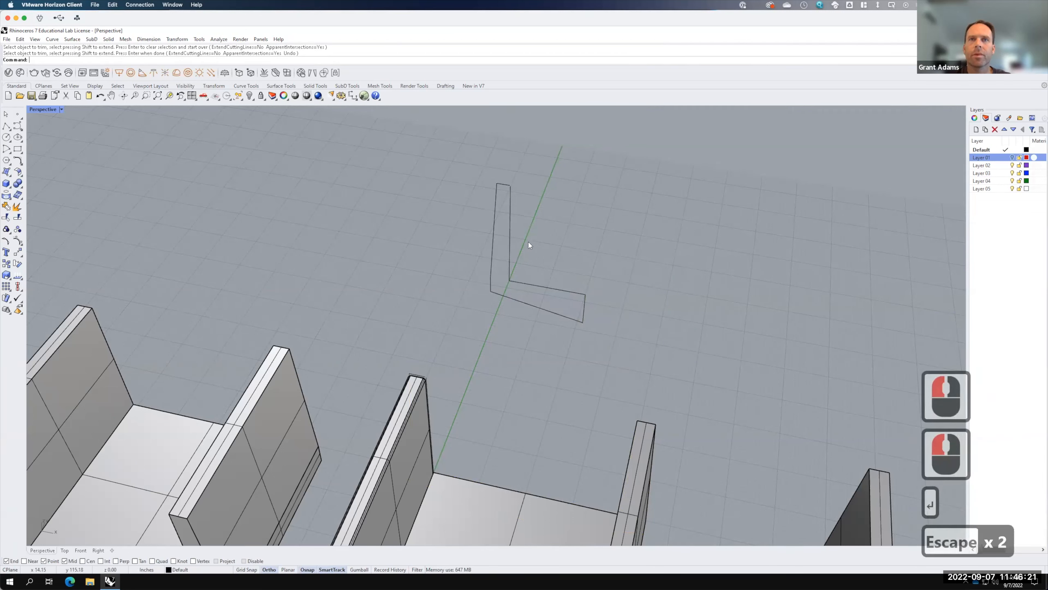
Join the remaining half profile and the centre line into one curve.
click(536, 286)
shift+drag(477, 176, 630, 363)
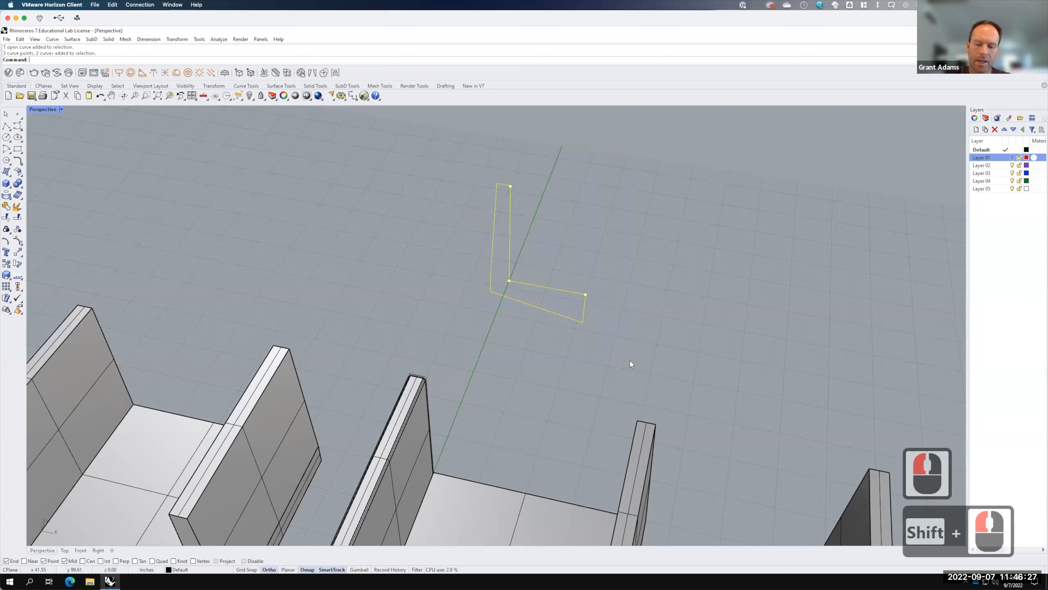
text(join)
key(Return)
Copy the joined half profile 2' straight back from its inner centre corner.
text(copy)
key(Return)
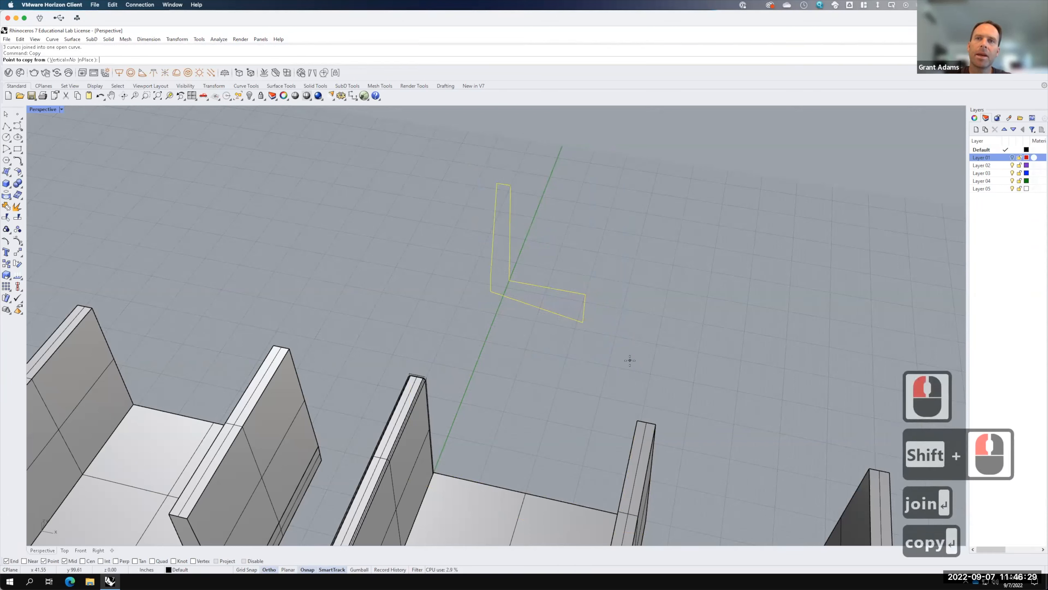
click(586, 294)
text(2')
key(Return)
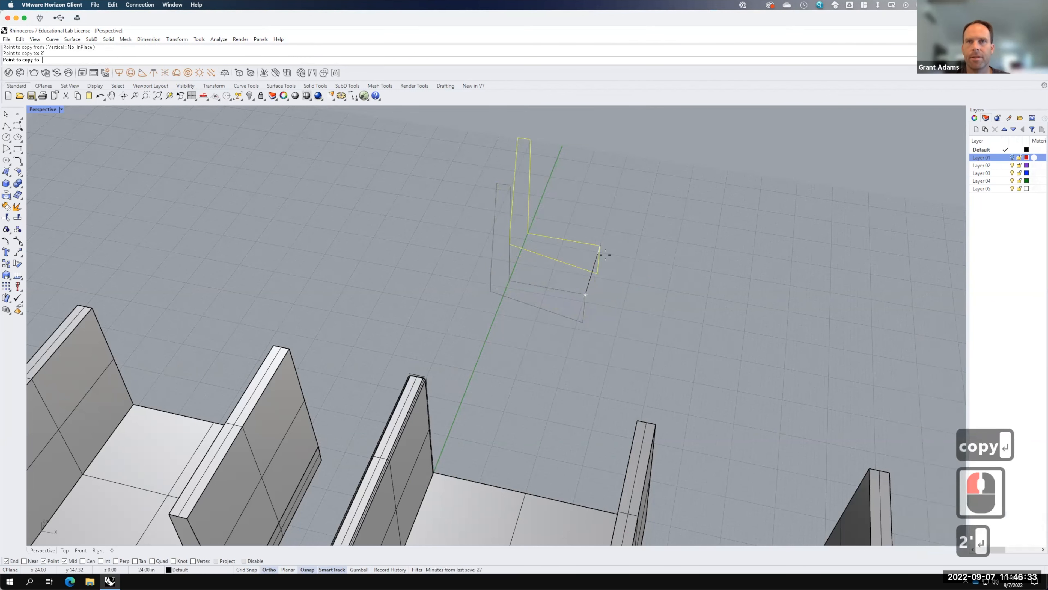
click(615, 231)
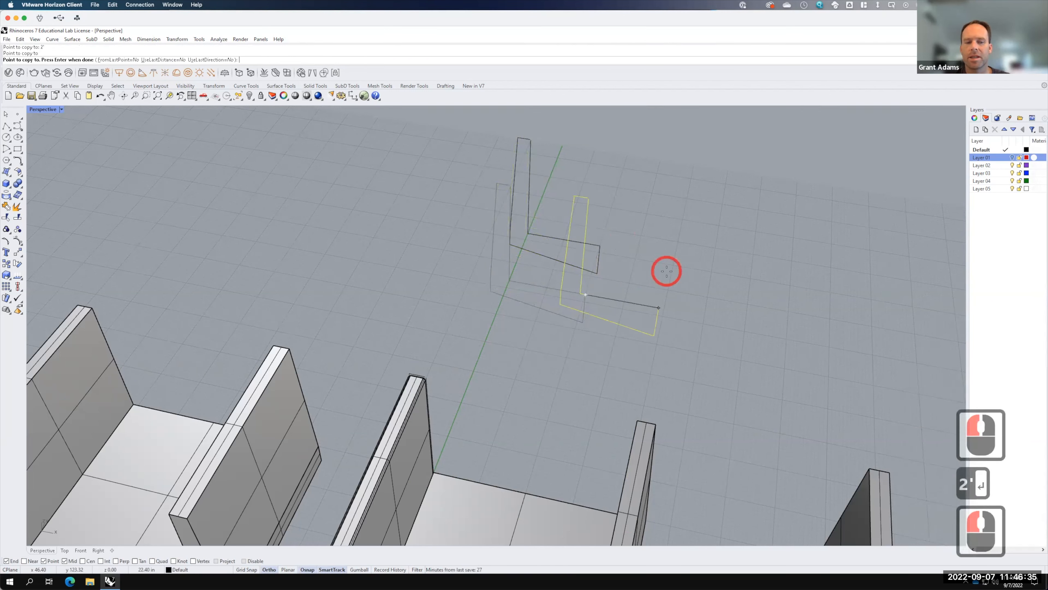
key(Escape)
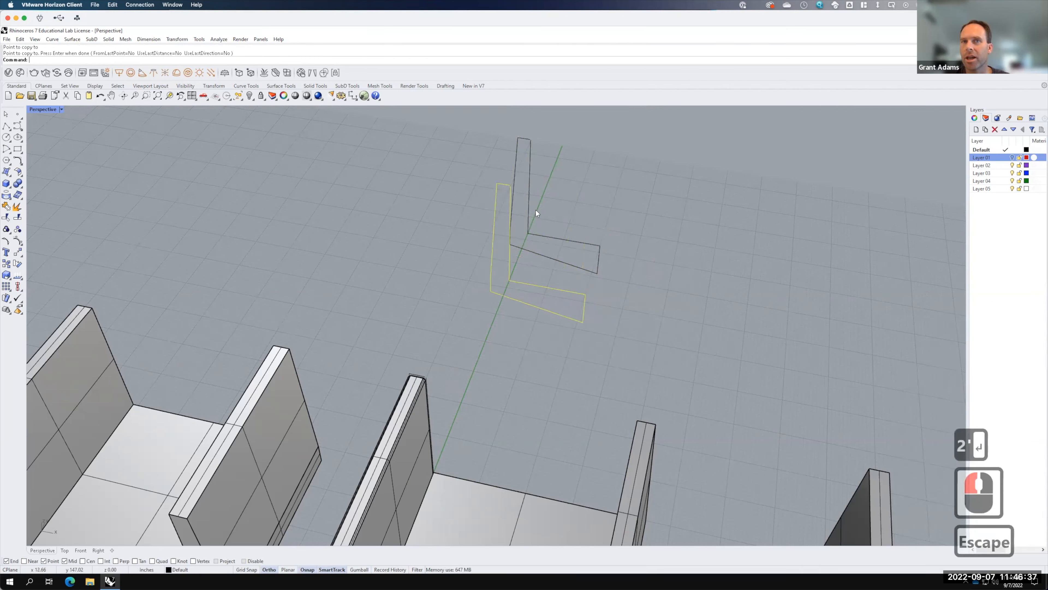
Loft a surface between the two half profiles with the Normal style and no simplification.
shift+click(547, 238)
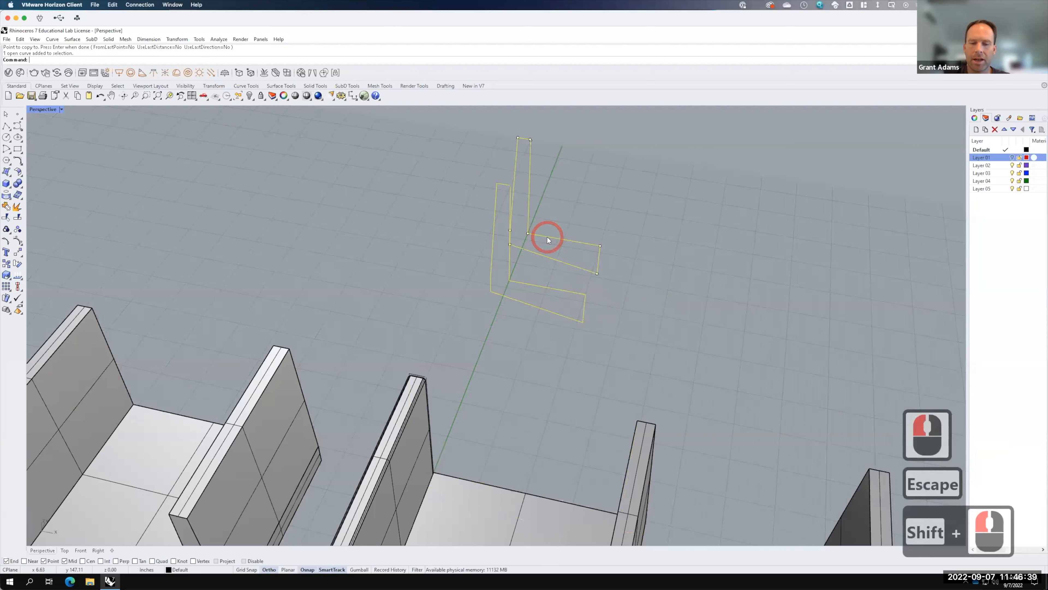
text(loft)
key(Return)
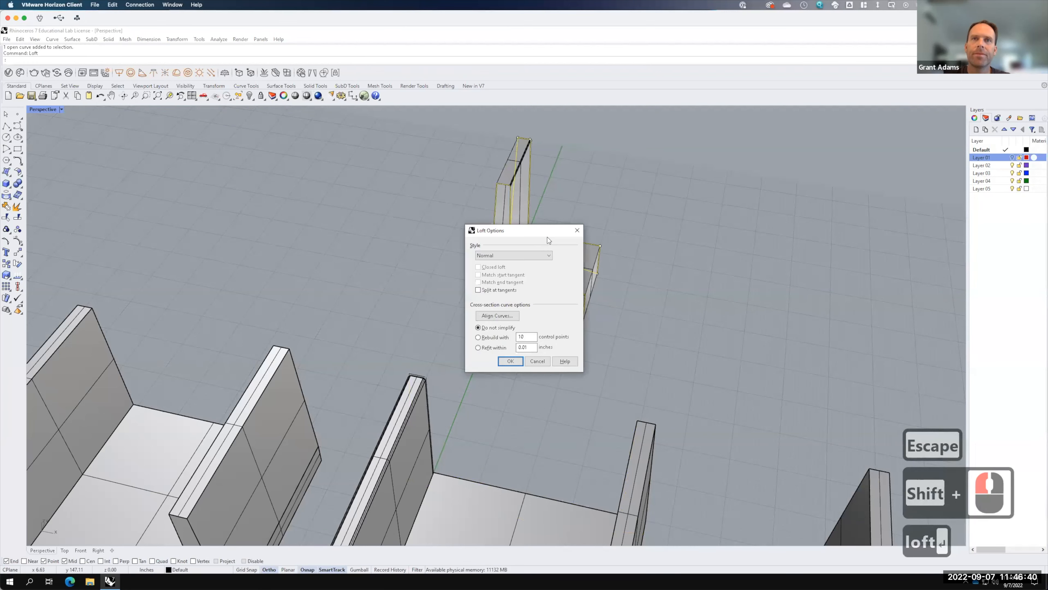
click(511, 361)
click(565, 173)
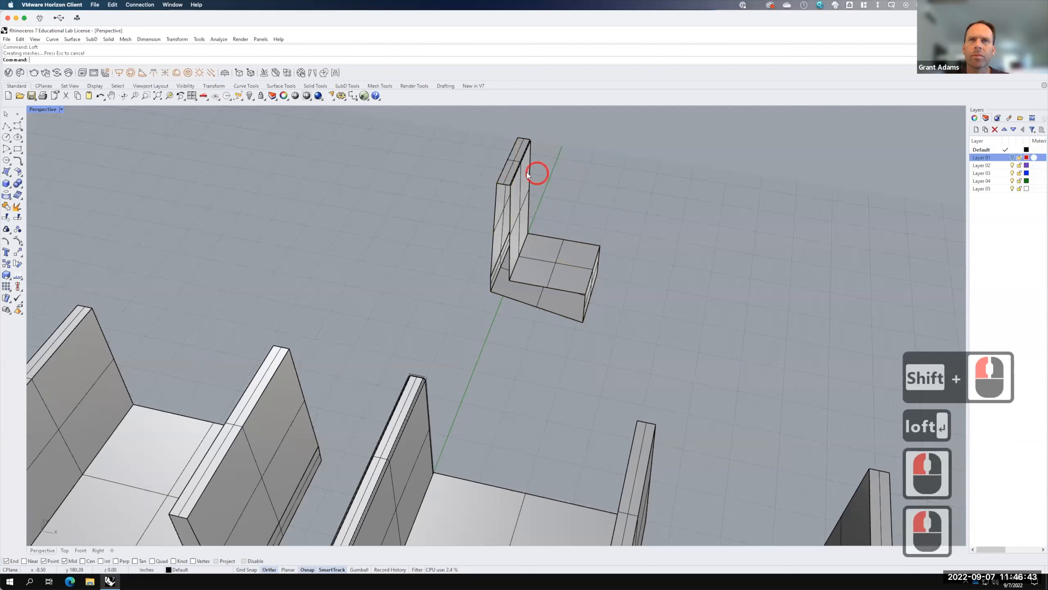
Examine the lofted half channel from several angles, framing the view on its surfaces and curves.
scroll(518, 178, up, 3)
scroll(519, 180, up, 10)
right_drag(450, 238, 469, 220)
scroll(431, 202, down, 7)
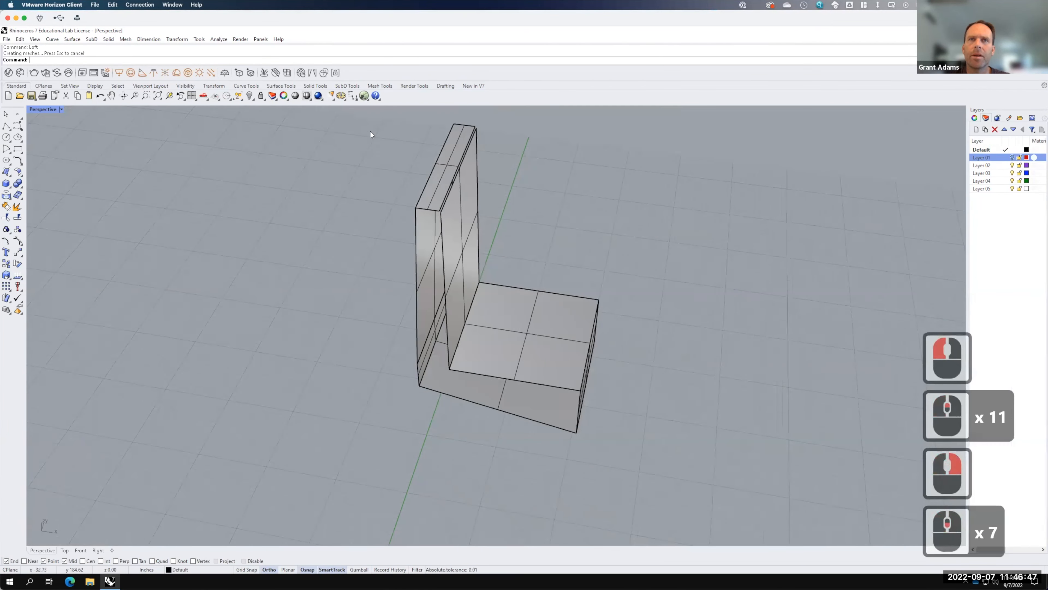
scroll(362, 127, down, 3)
drag(361, 129, 575, 392)
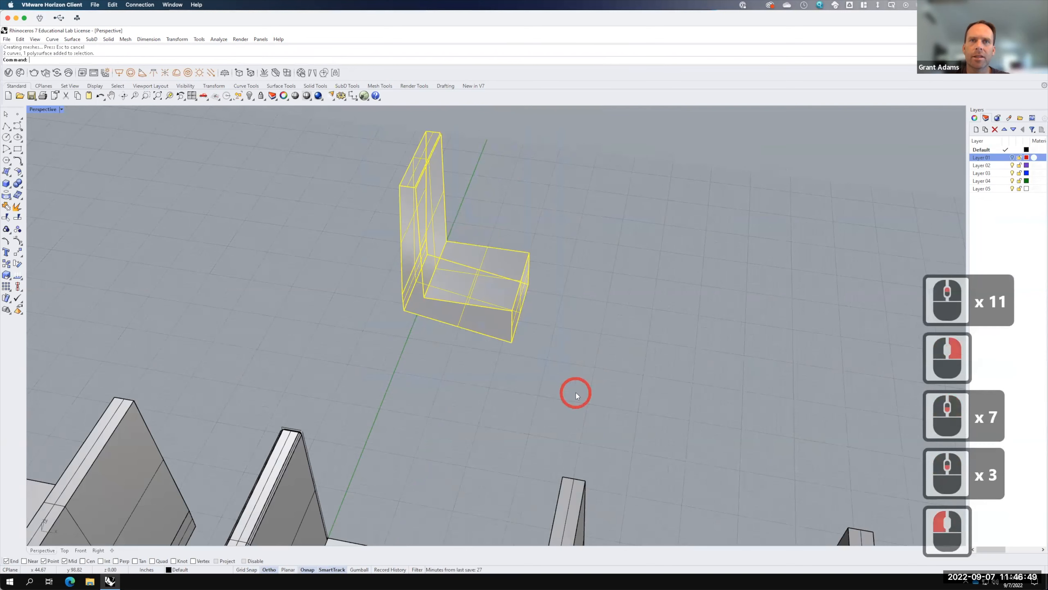
text(z)
key(Return)
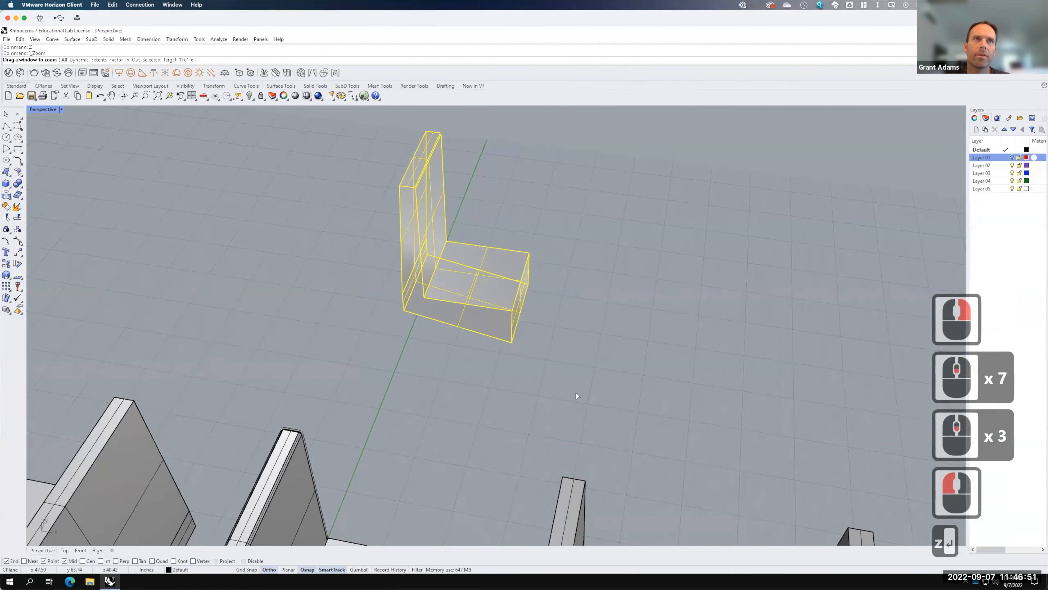
text(s)
key(Return)
right_drag(669, 447, 749, 457)
click(617, 304)
right_drag(469, 356, 505, 355)
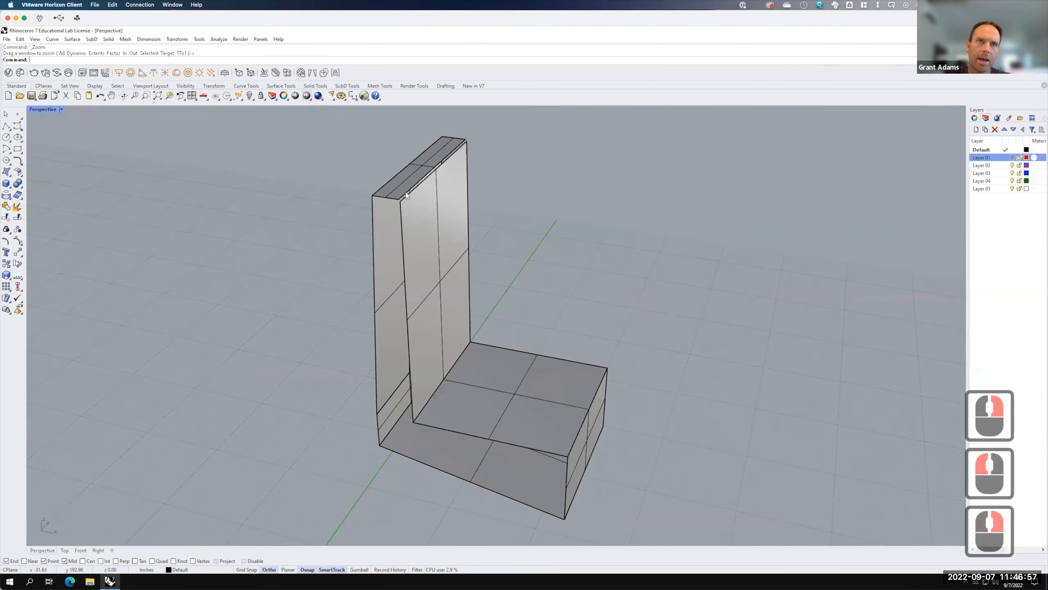
Chamfer the upright wall's inner top edge with ChamferSrf at 0.50, 0.50 distances.
scroll(406, 194, up, 4)
click(387, 188)
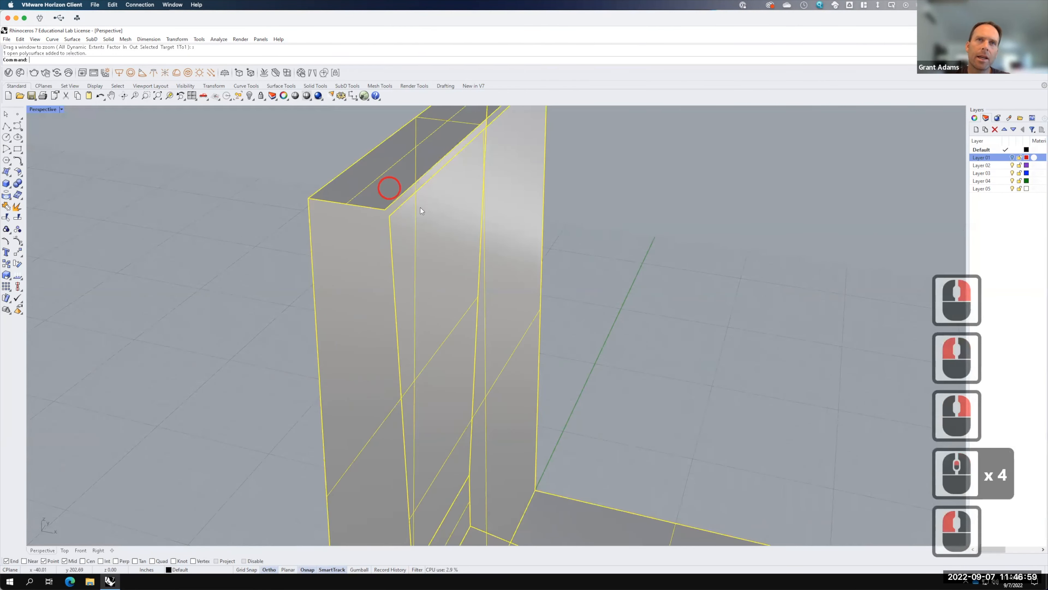
scroll(398, 143, down, 6)
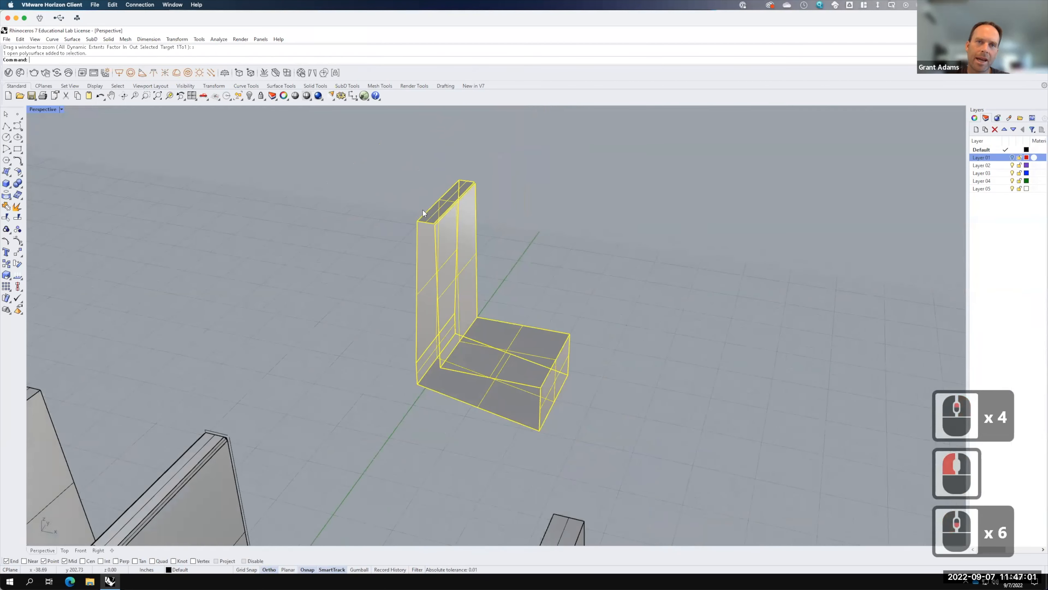
text(e)
key(BackSpace)
key(BackSpace)
key(BackSpace)
text(chamf)
key(Return)
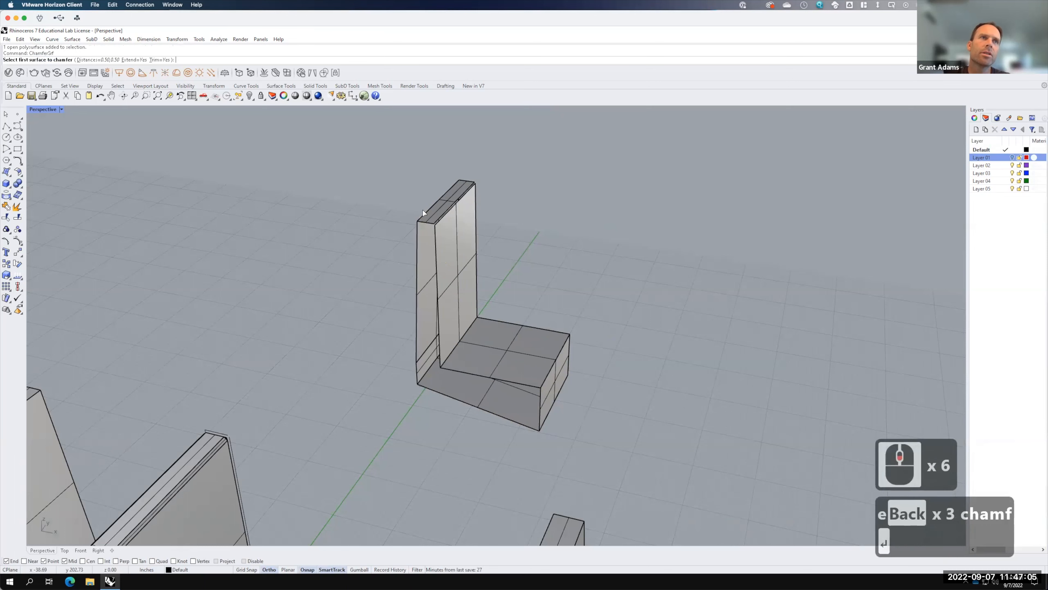
click(454, 221)
click(441, 209)
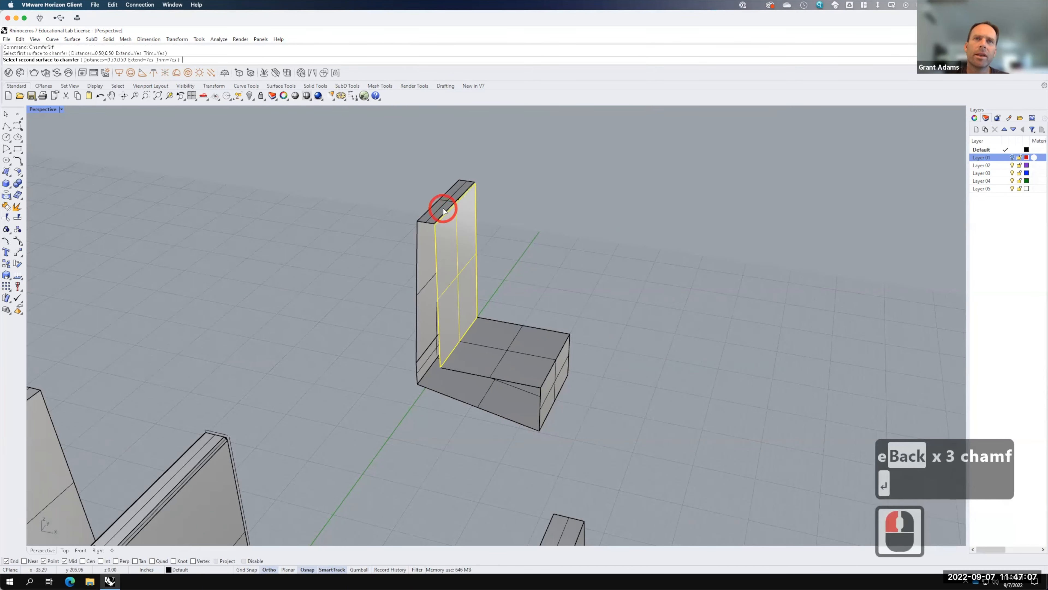
Chamfer the upright wall's outer top edge with the same 0.50 distances.
right_drag(400, 236, 442, 245)
right_click(442, 244)
click(442, 245)
click(429, 262)
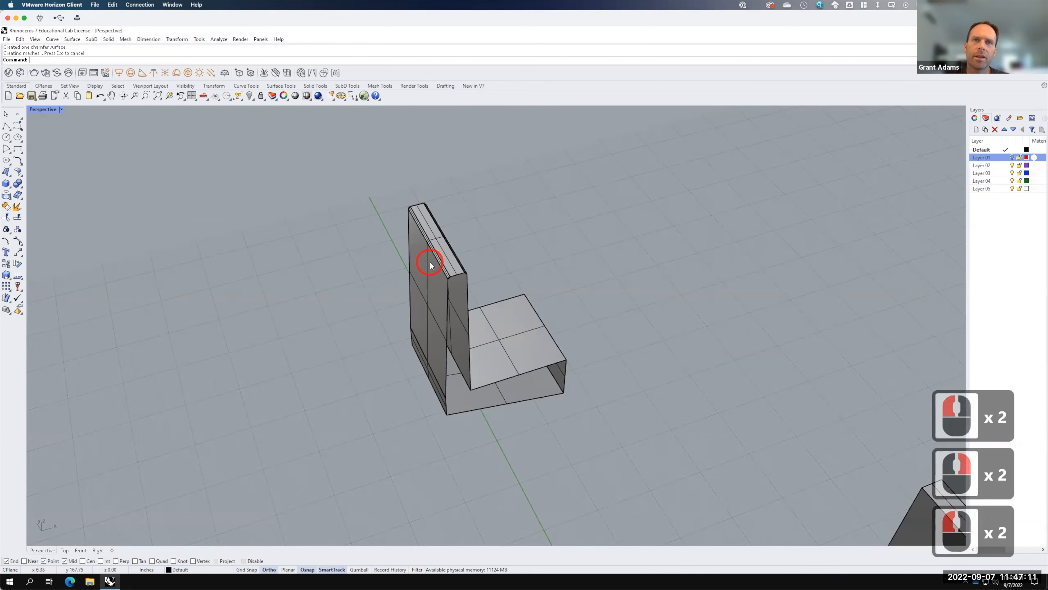
Close the open front end of the upright wall with a four-corner surface down to the floor's inner corner.
scroll(444, 391, up, 3)
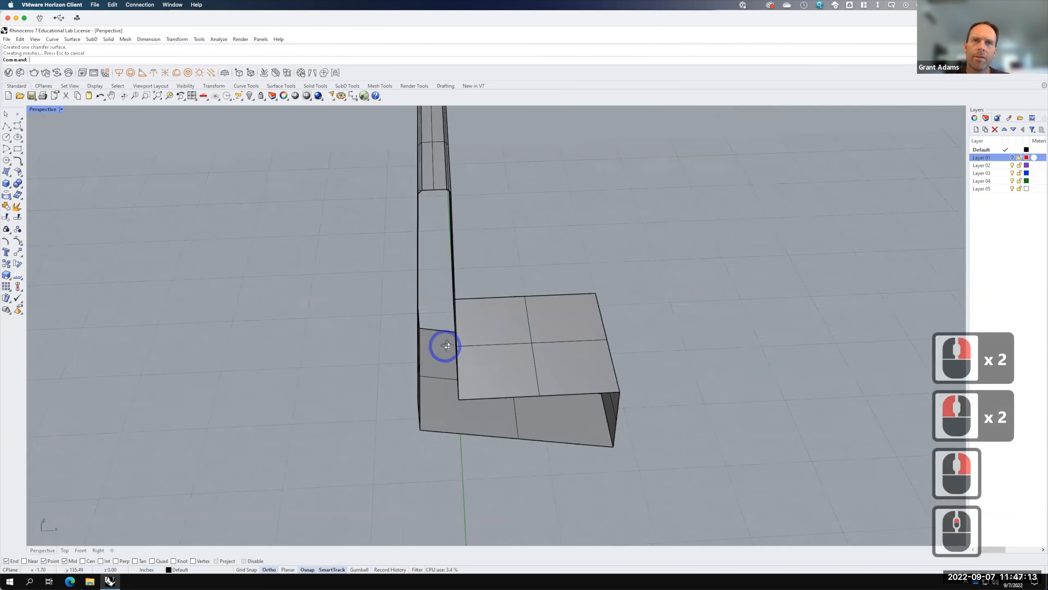
click(6, 170)
right_drag(489, 145, 458, 159)
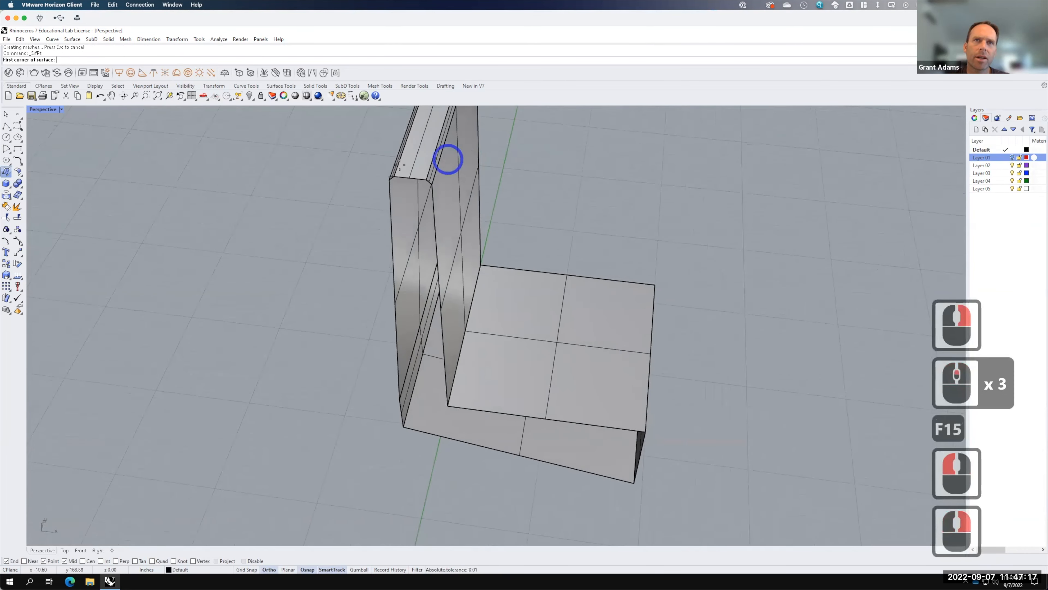
click(389, 176)
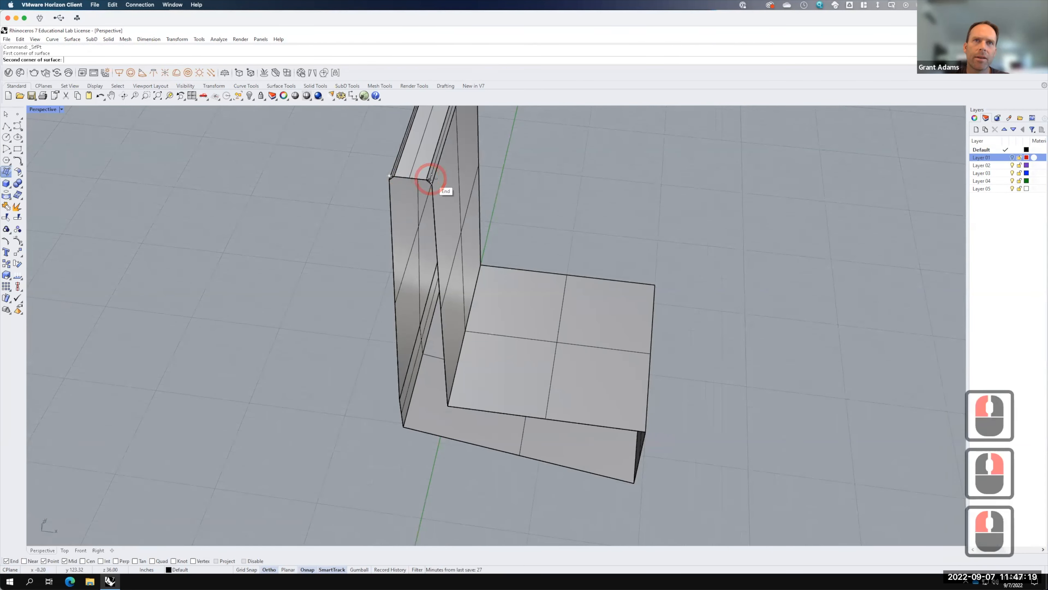
click(430, 180)
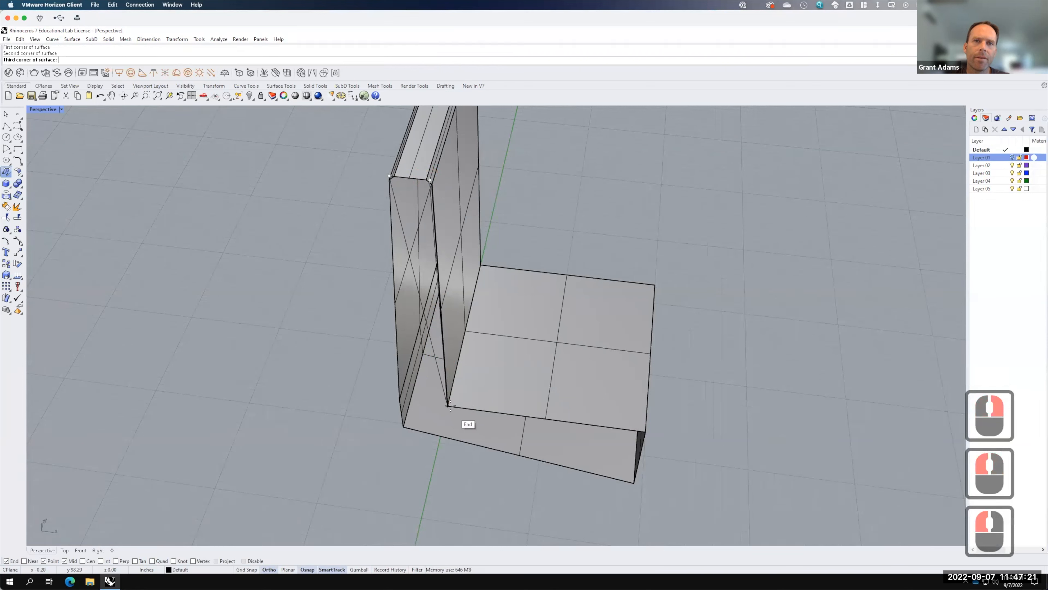
click(433, 406)
click(397, 399)
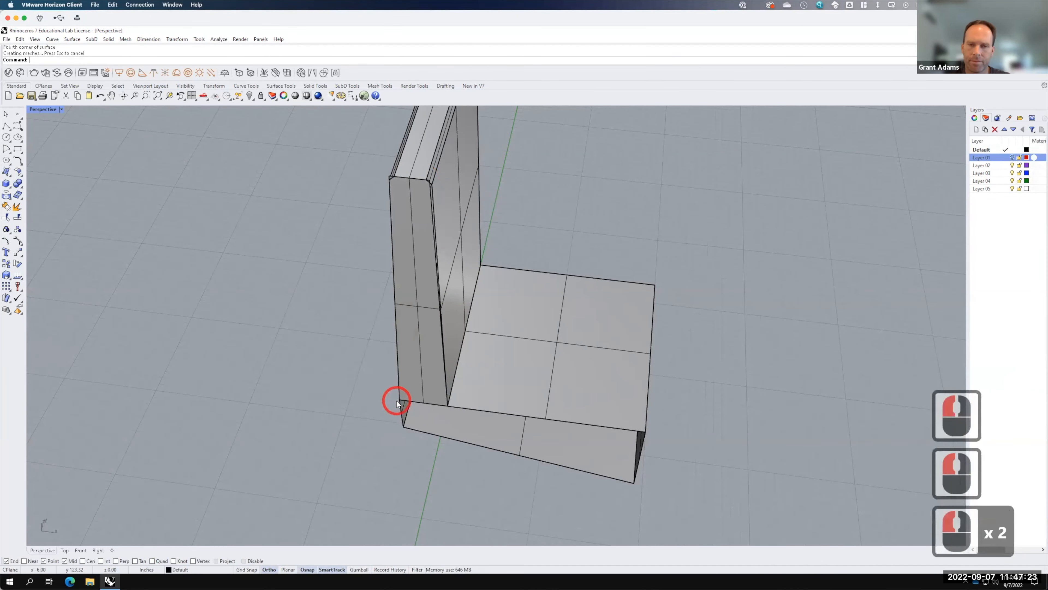
Add a three-corner surface in the triangular gap below the wall's front end, reaching the outer bottom corner.
right_click(423, 400)
click(448, 405)
click(400, 398)
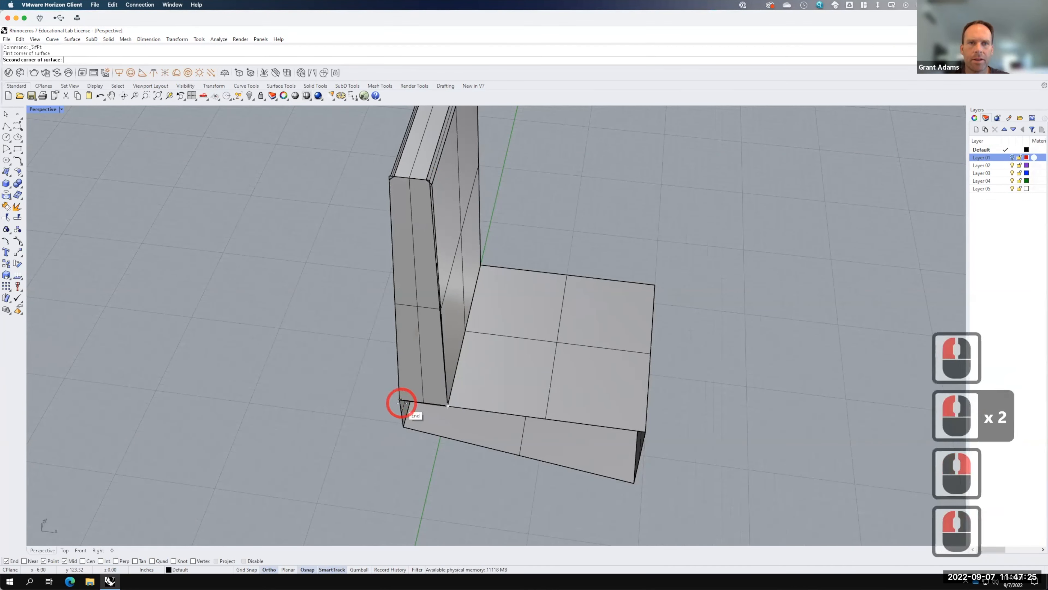
click(401, 434)
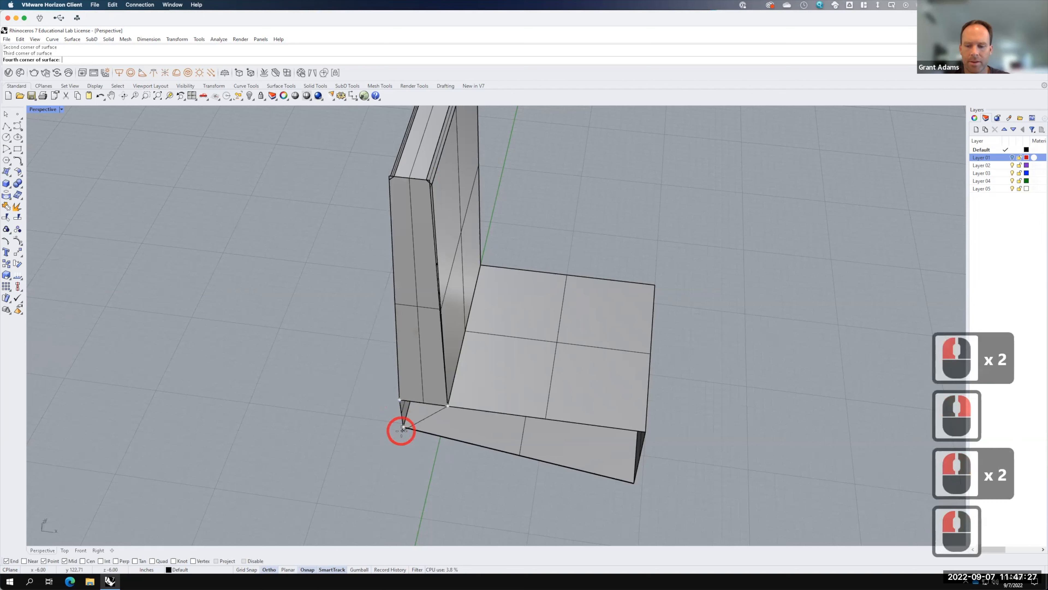
key(Return)
Close the floor's open front end with a four-corner surface from the wall corner to the centre edge.
right_click(455, 419)
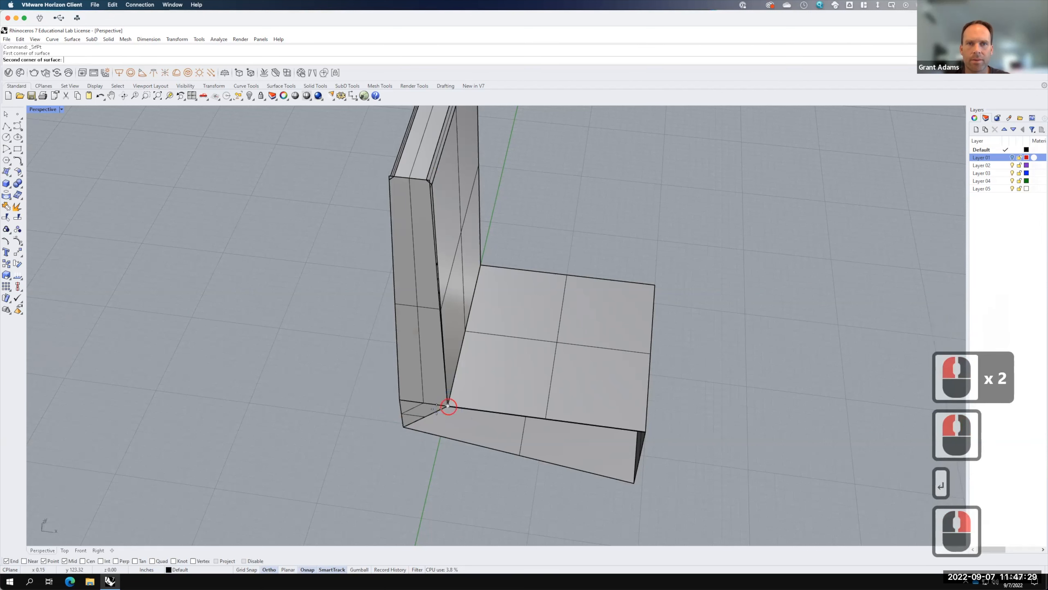
click(447, 405)
click(404, 426)
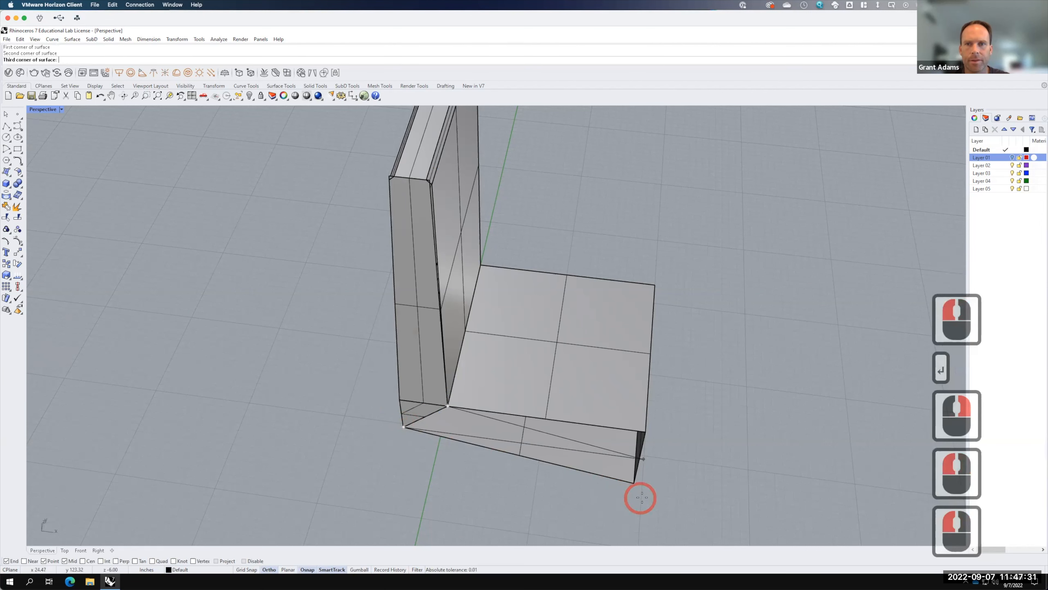
click(634, 482)
click(646, 432)
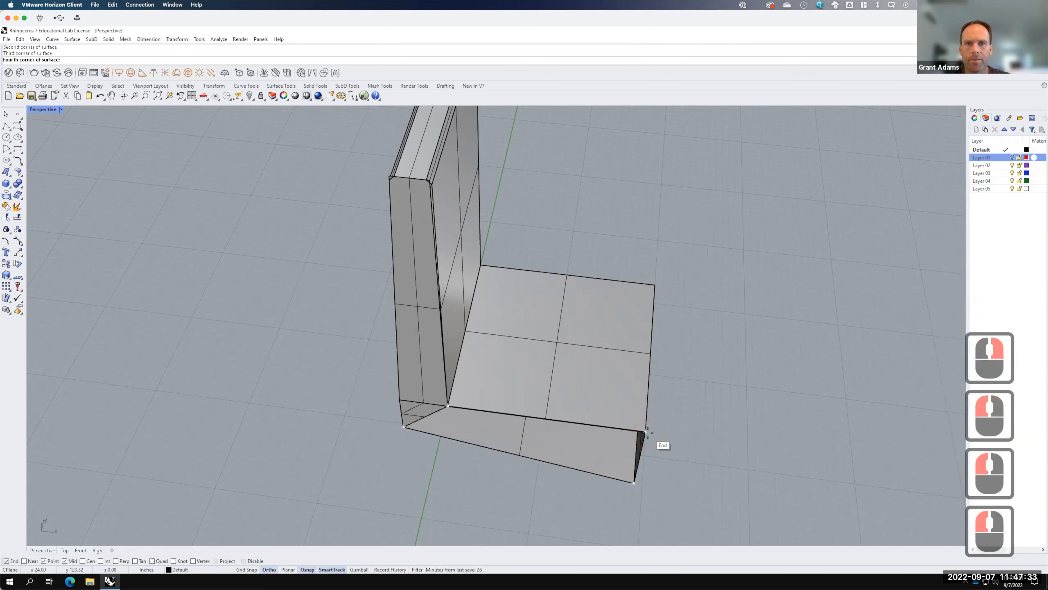
Chamfer the wall's front end where it meets the top face and the inner wall face, with 0.50 distances.
text(cha)
key(Return)
click(405, 159)
click(414, 197)
right_click(446, 190)
click(447, 194)
click(410, 218)
Chamfer the wall's outer front vertical edge and the short edge of the triangular piece beneath it.
right_drag(416, 229, 419, 293)
right_click(418, 293)
click(458, 325)
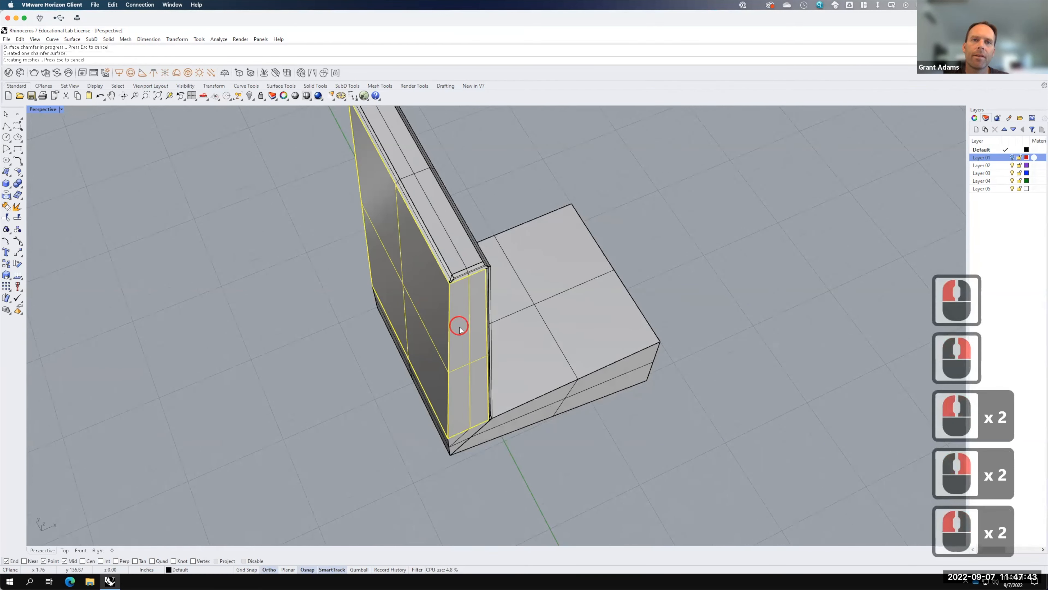
scroll(459, 305, down, 4)
scroll(454, 375, up, 5)
scroll(446, 306, up, 2)
right_click(440, 298)
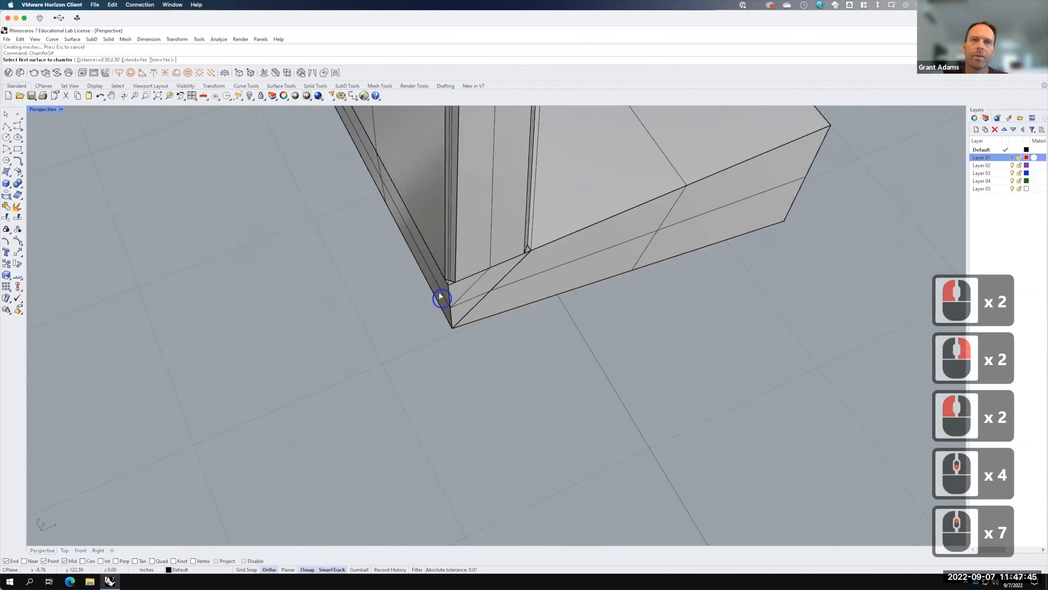
click(446, 299)
click(462, 297)
Chamfer the edge between the floor's front end surface and the underside.
mouse_move(544, 350)
right_down()
mouse_move(526, 258)
mouse_move(536, 337)
mouse_move(542, 272)
right_up()
right_click(559, 378)
click(557, 411)
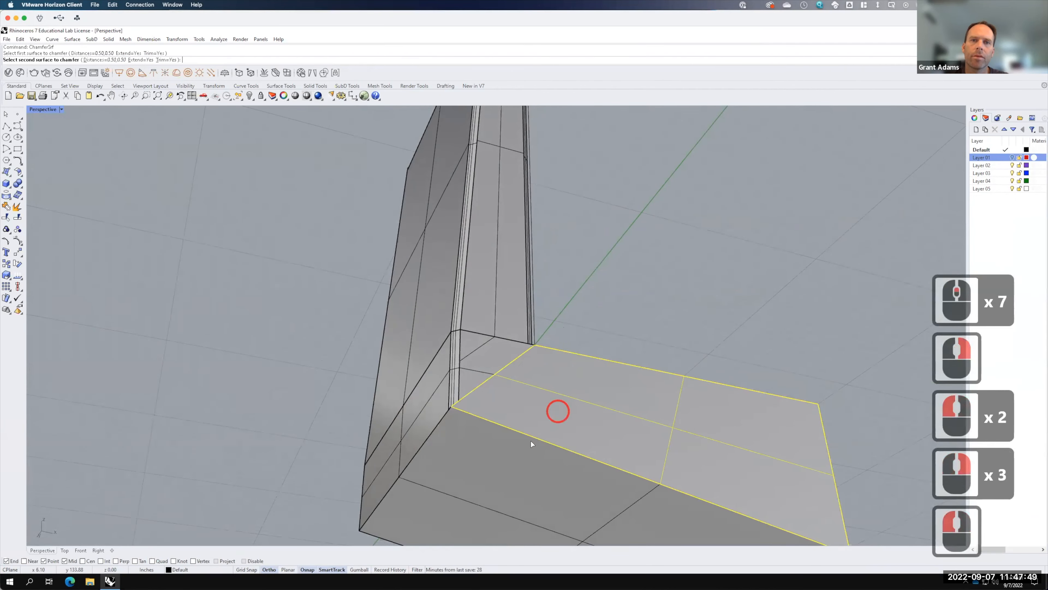
click(501, 456)
Mirror a copy of the whole half channel across the floor's centre edge to make the opposite half.
scroll(417, 402, down, 6)
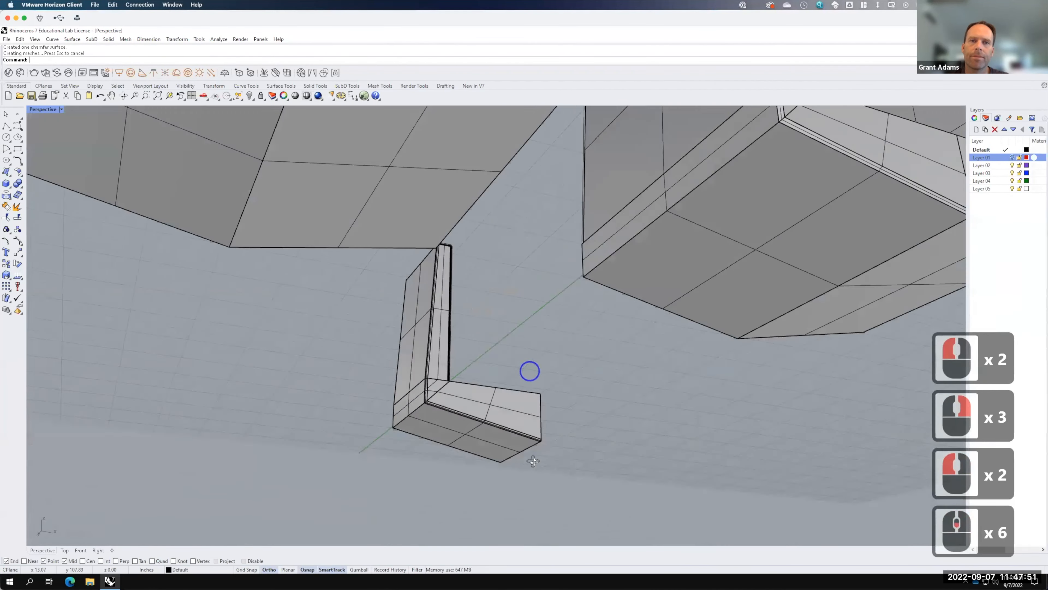
right_click(533, 464)
scroll(421, 480, down, 4)
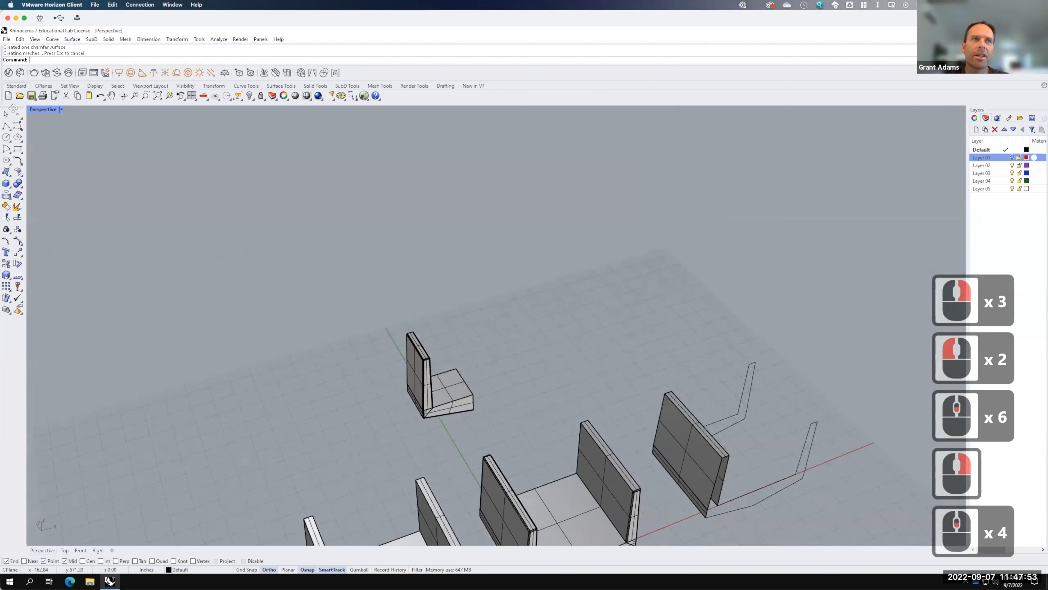
click(297, 299)
scroll(409, 359, up, 3)
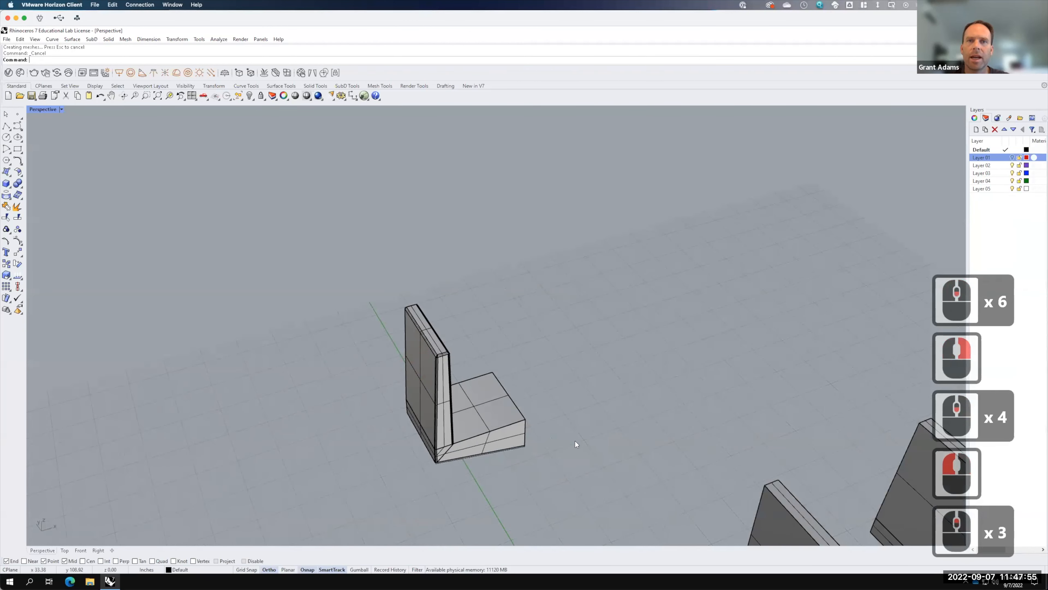
scroll(576, 443, up, 1)
drag(304, 231, 596, 514)
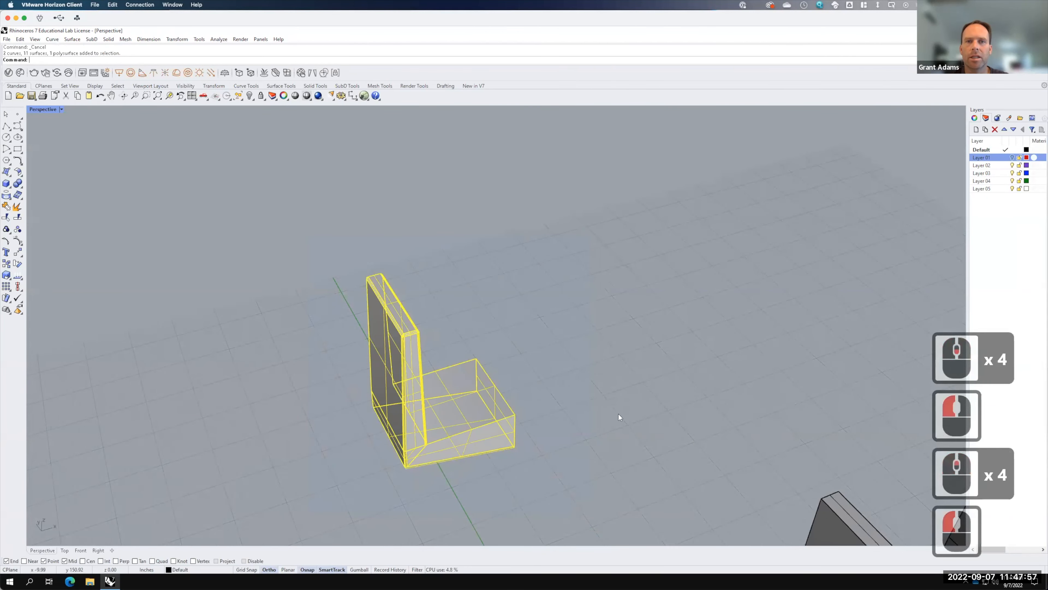
text(mirro)
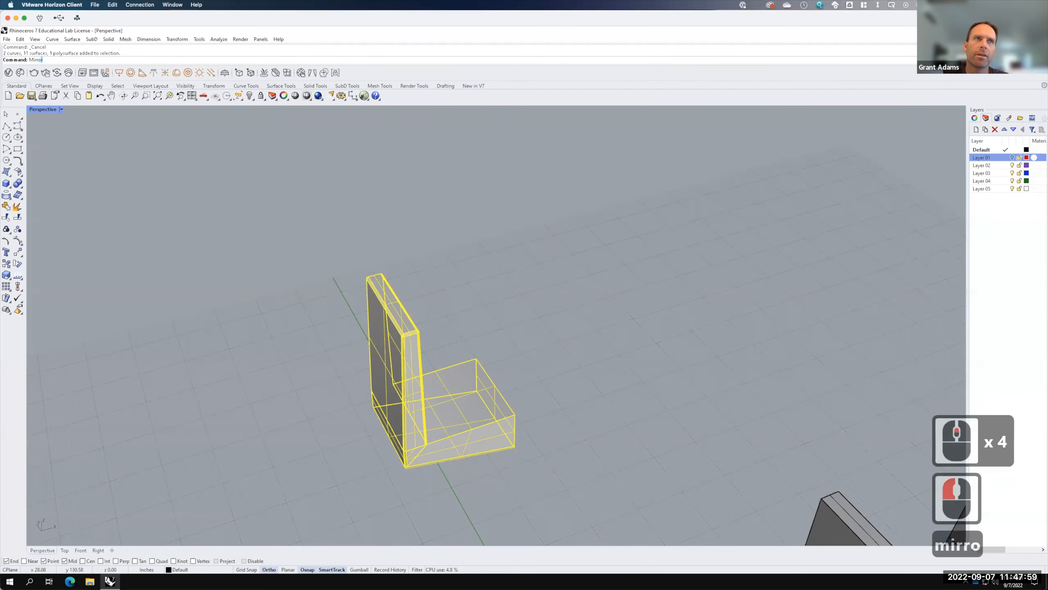
key(Return)
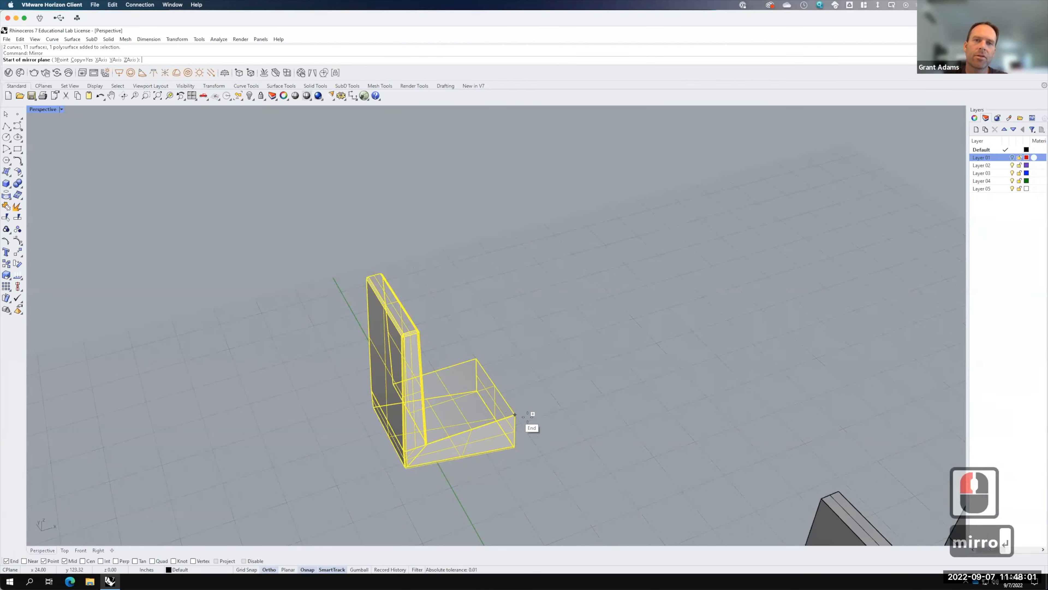
click(177, 39)
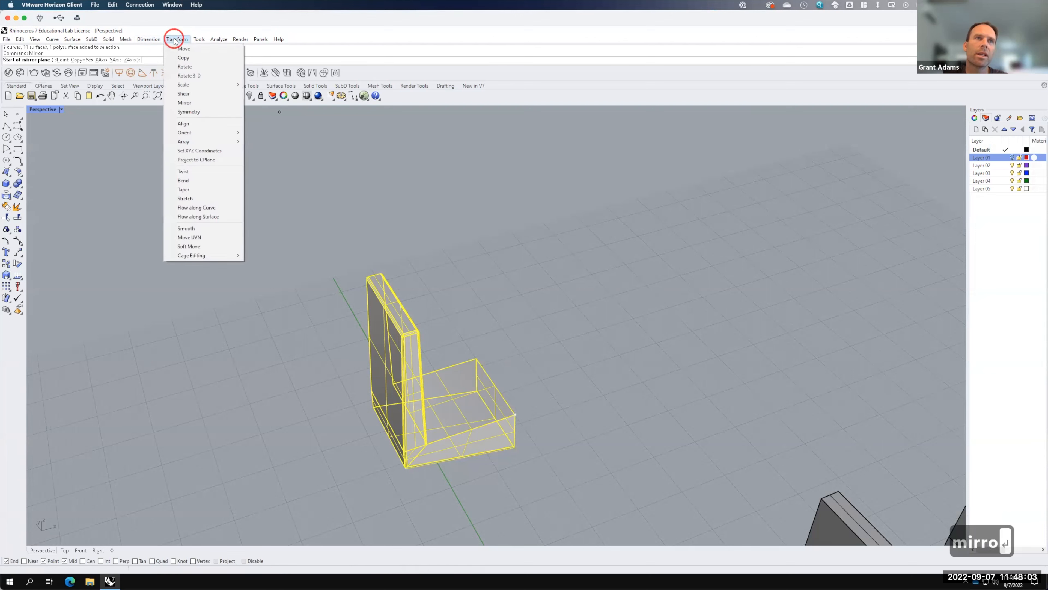
click(184, 103)
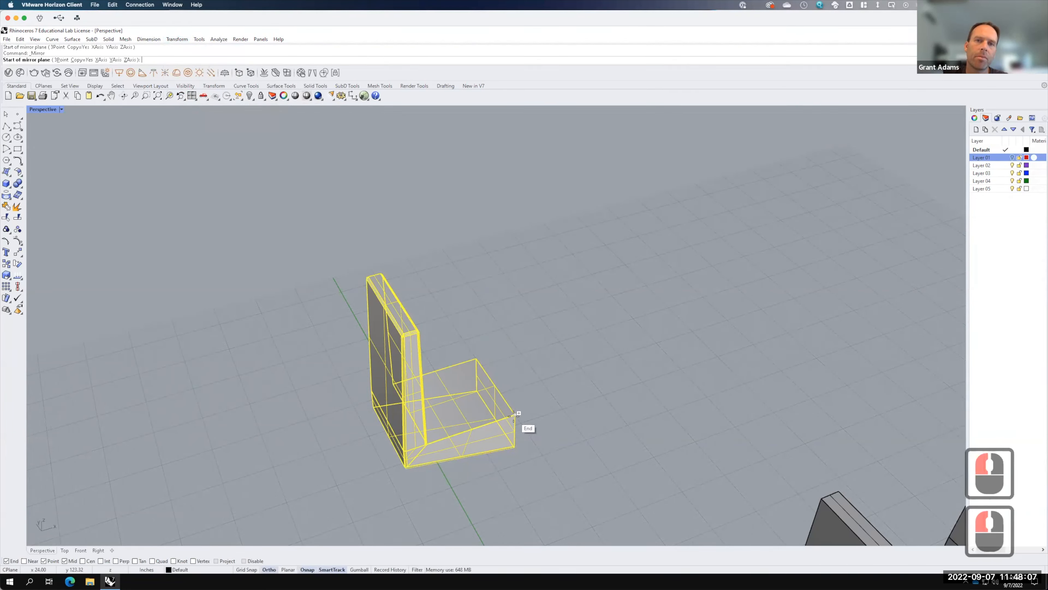
click(514, 413)
click(472, 357)
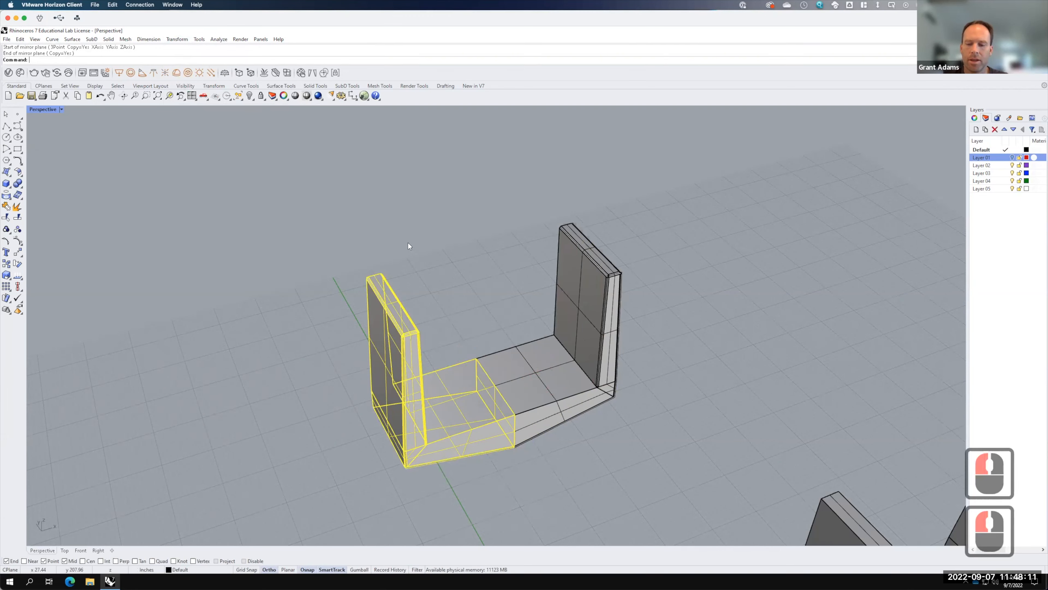
Mirror a copy of the entire two-sided channel across its rear end, starting from the back inner floor corner.
key(Return)
key(F15)
key(Escape)
drag(322, 172, 689, 494)
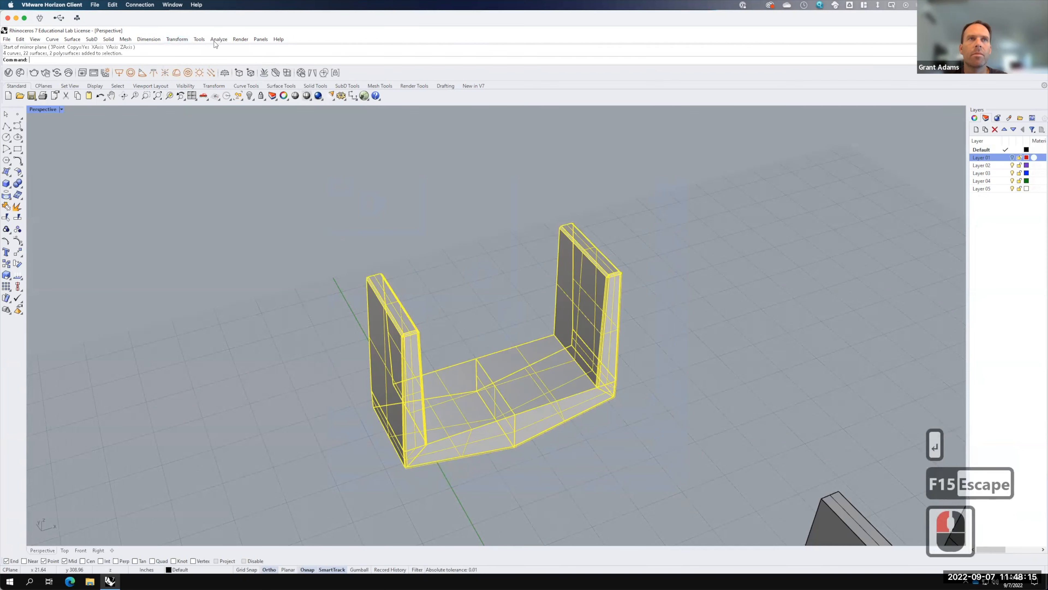
click(172, 39)
click(199, 99)
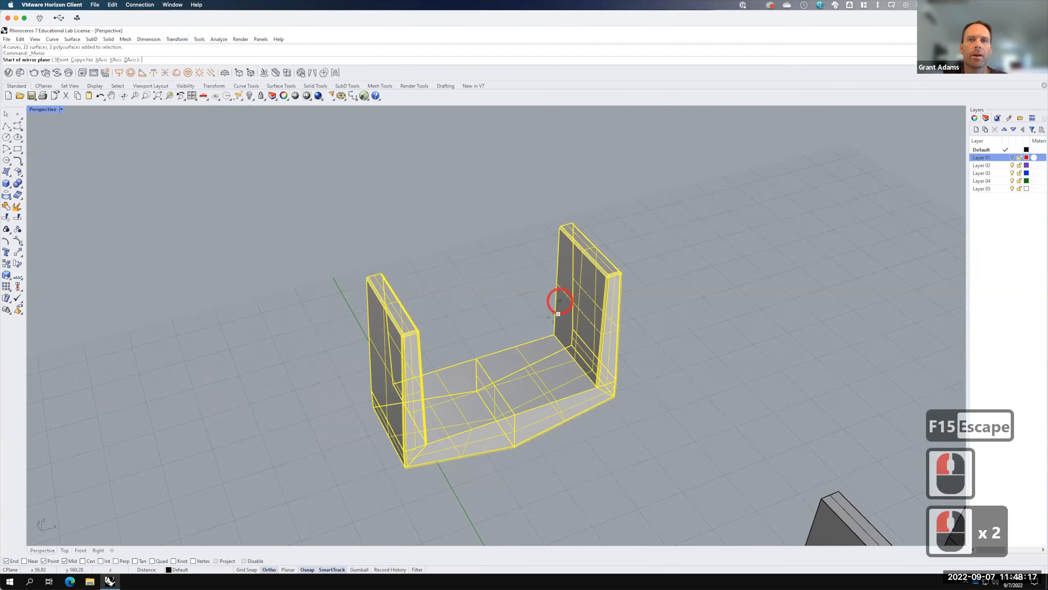
click(553, 336)
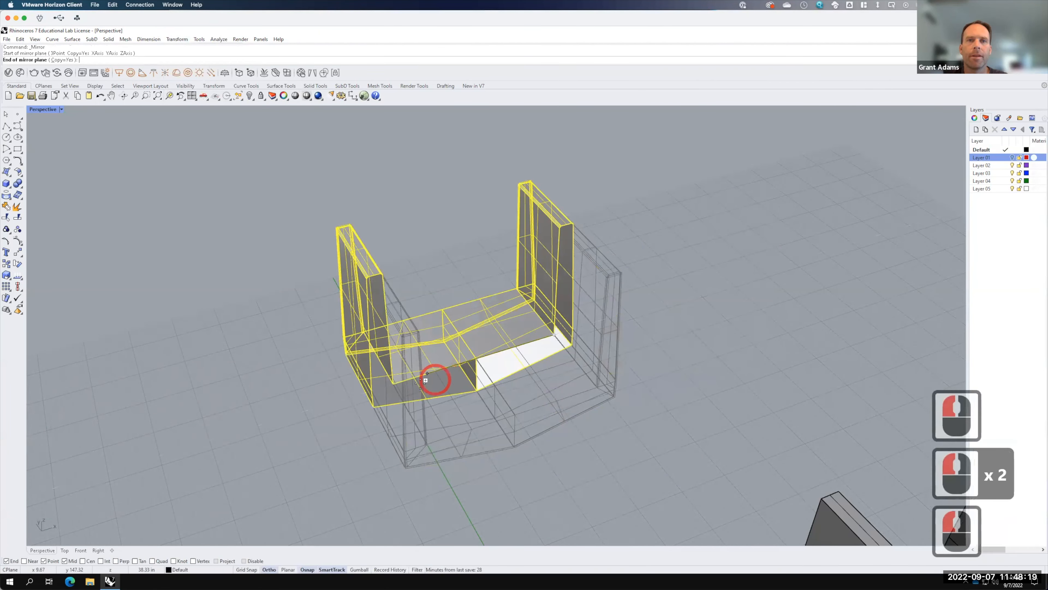
click(412, 379)
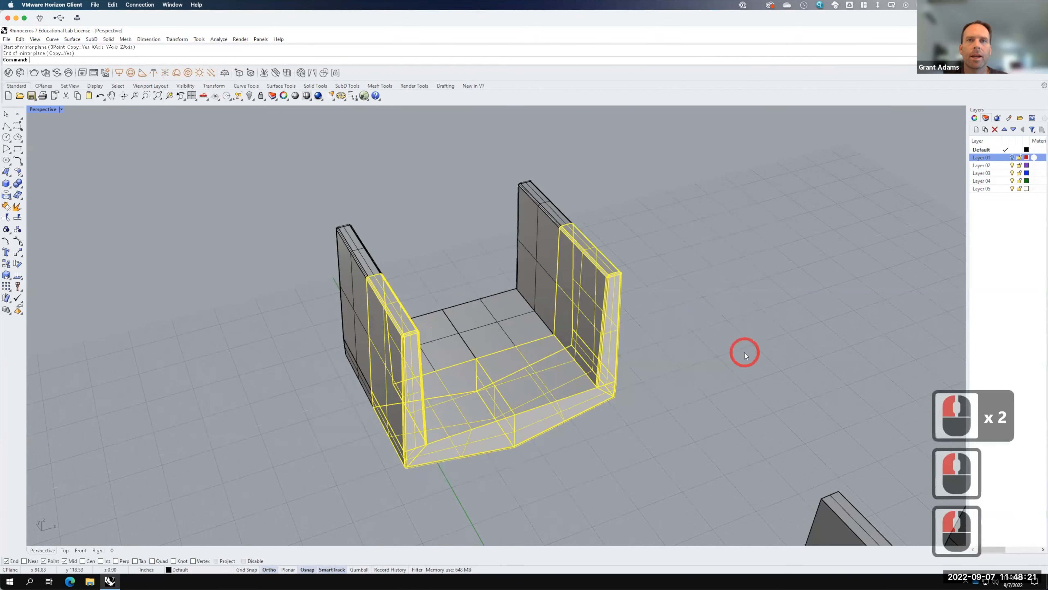
click(745, 351)
Examine the mirrored channel's chamfered wall corners up close and compare it with the other channels.
scroll(685, 344, down, 3)
right_drag(685, 344, 644, 317)
scroll(533, 315, up, 7)
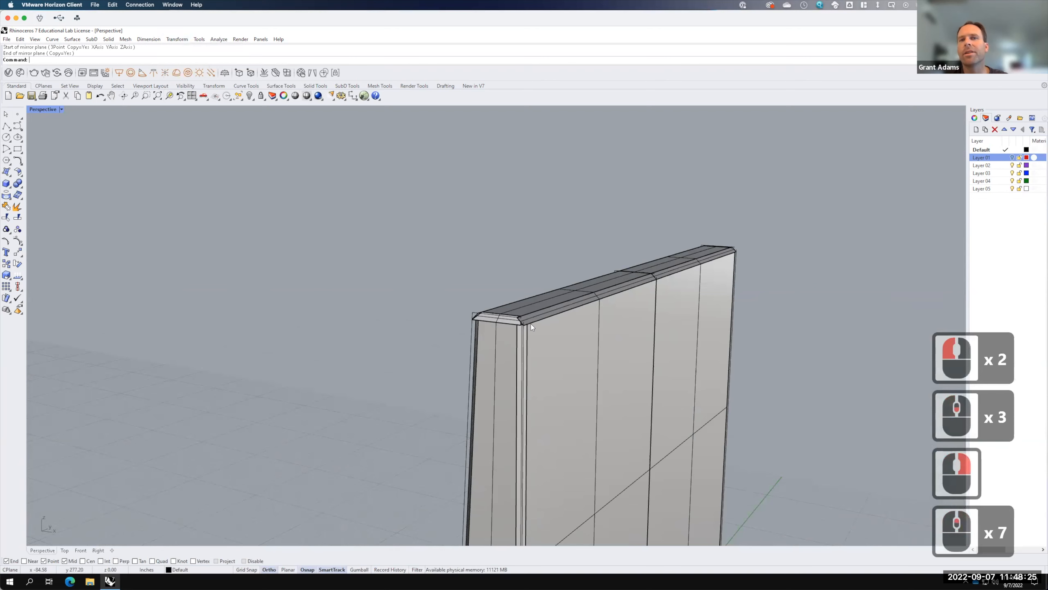
scroll(531, 322, up, 4)
scroll(517, 269, down, 7)
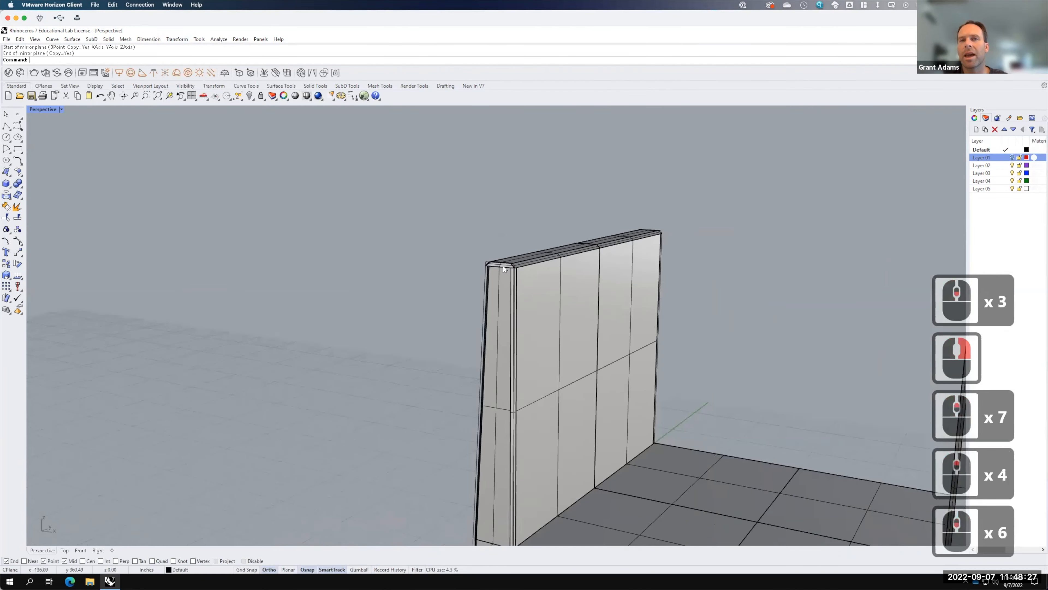
scroll(545, 329, down, 4)
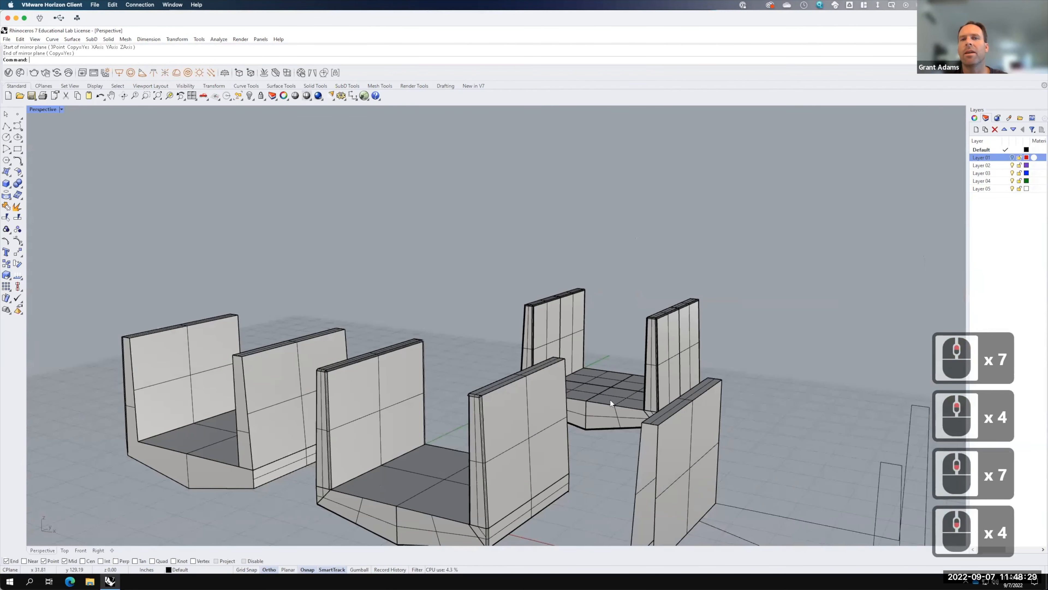
scroll(627, 295, down, 3)
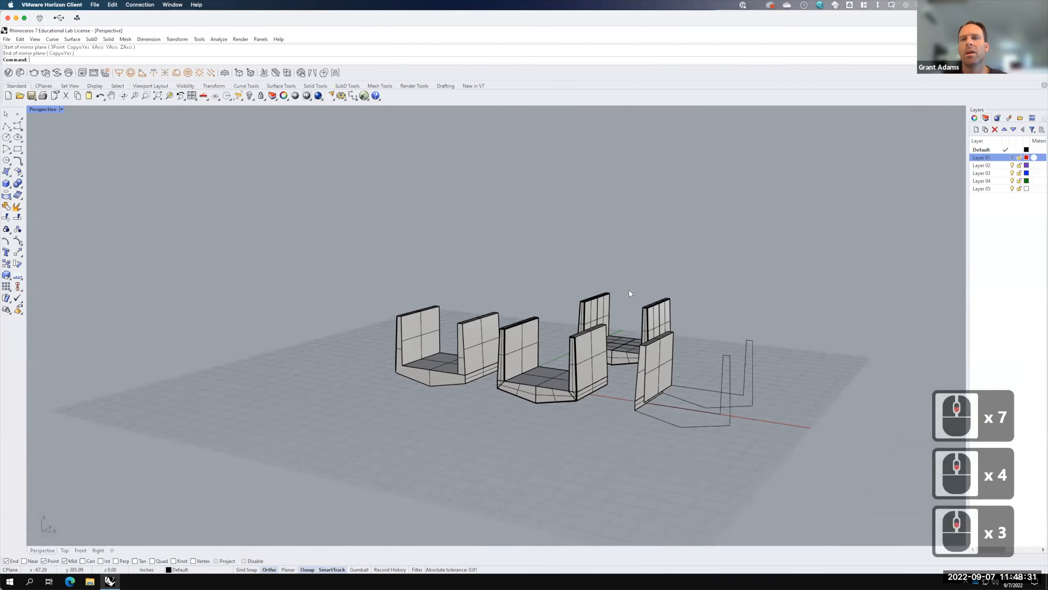
Move every channel and the profile curves, except the chamfered channel at the origin, onto Layer 02.
right_drag(627, 295, 565, 293)
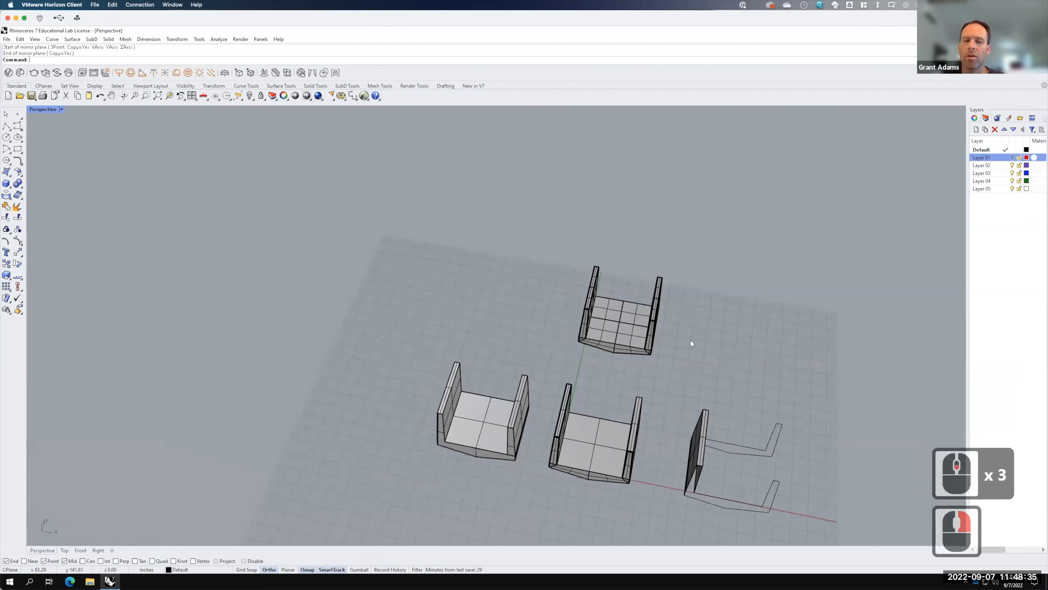
right_drag(745, 338, 701, 312)
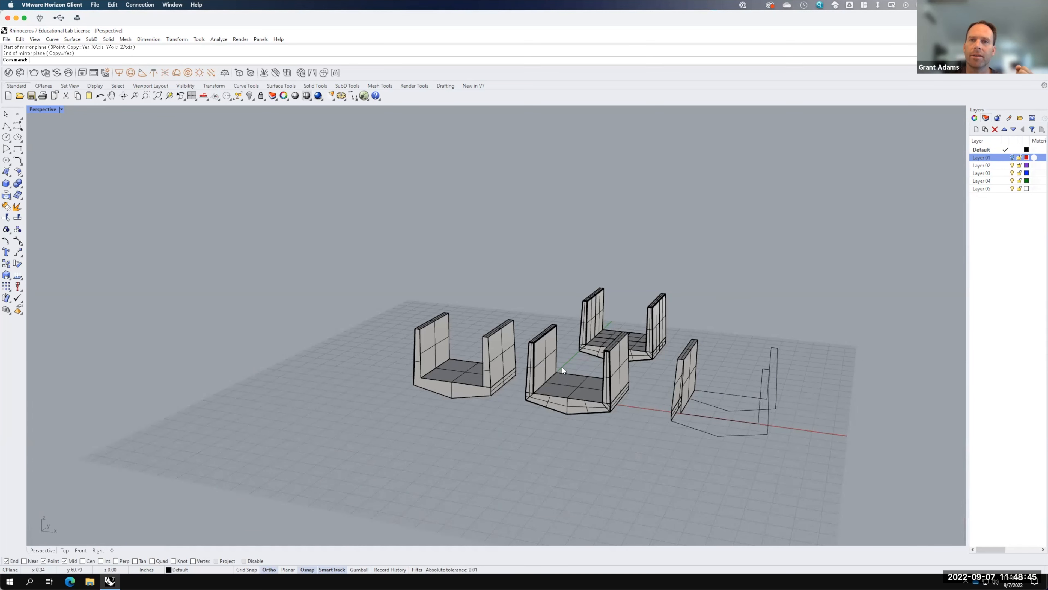
right_drag(626, 349, 541, 366)
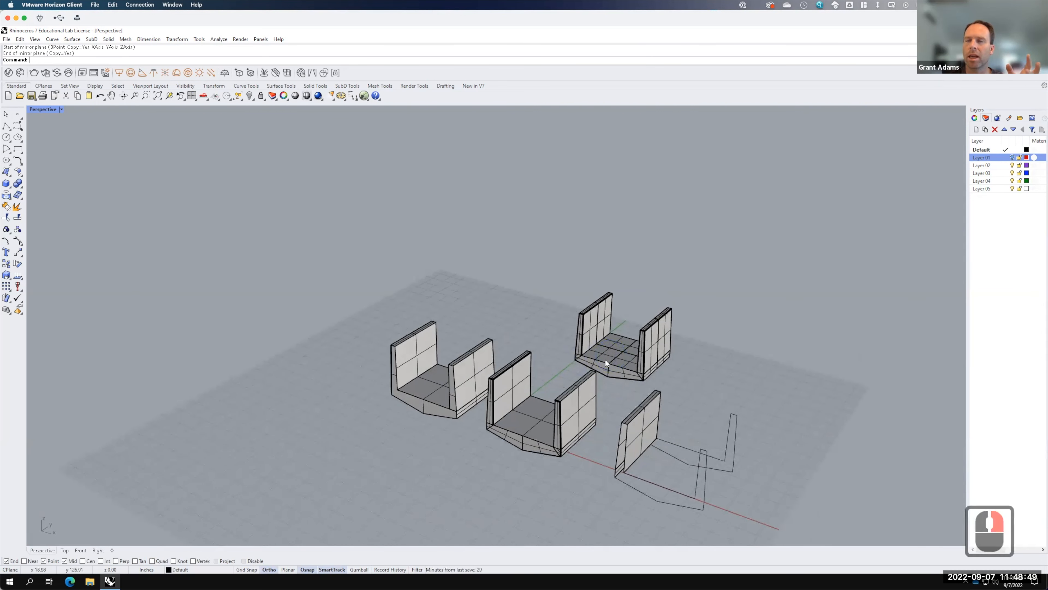
right_drag(566, 390, 634, 485)
right_drag(339, 367, 384, 330)
drag(387, 326, 561, 498)
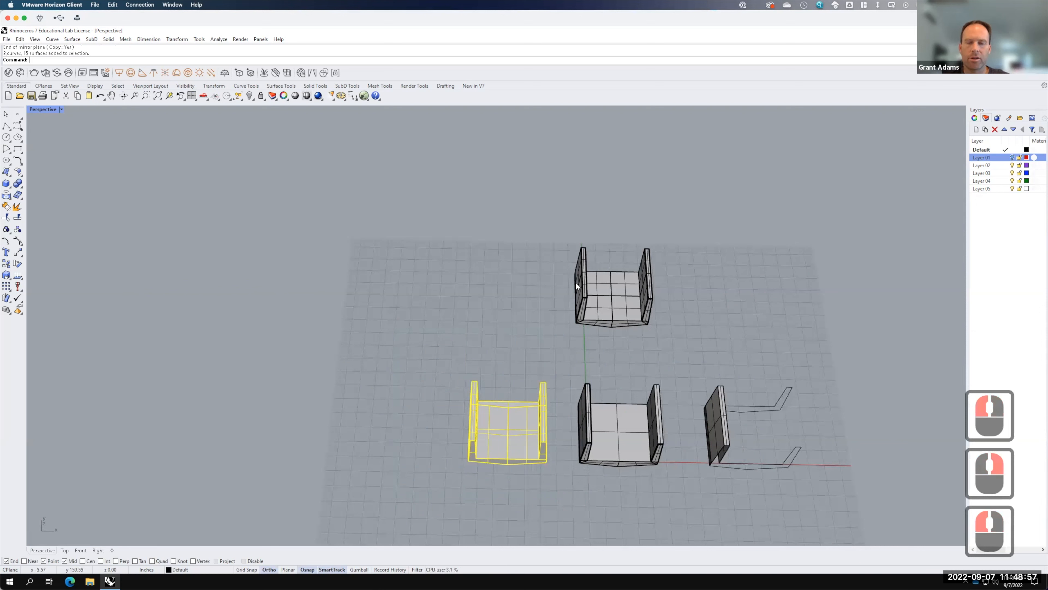
shift+drag(516, 202, 705, 366)
shift+drag(860, 514, 859, 513)
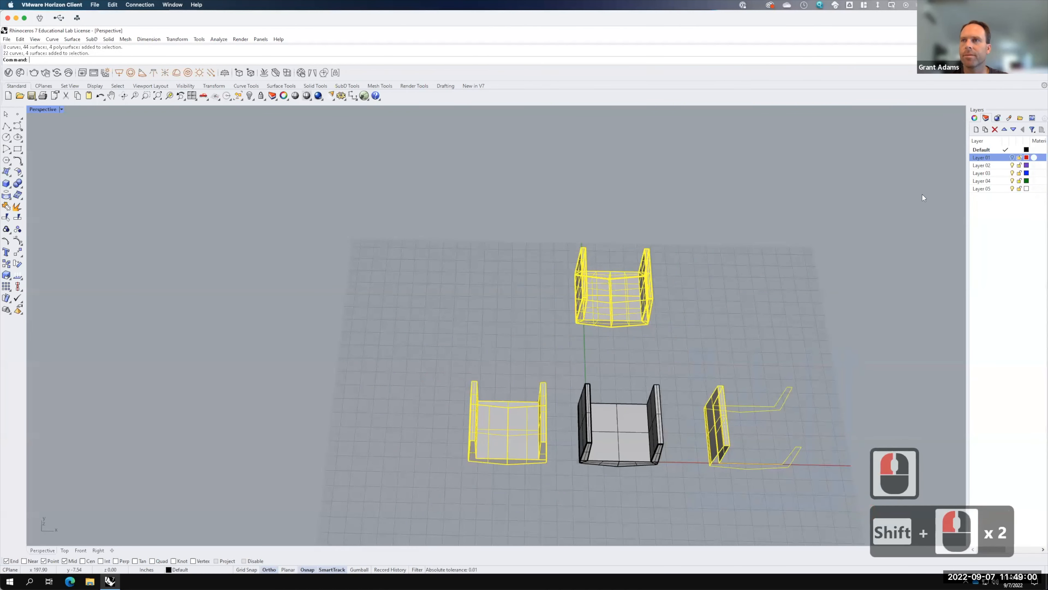
right_click(996, 166)
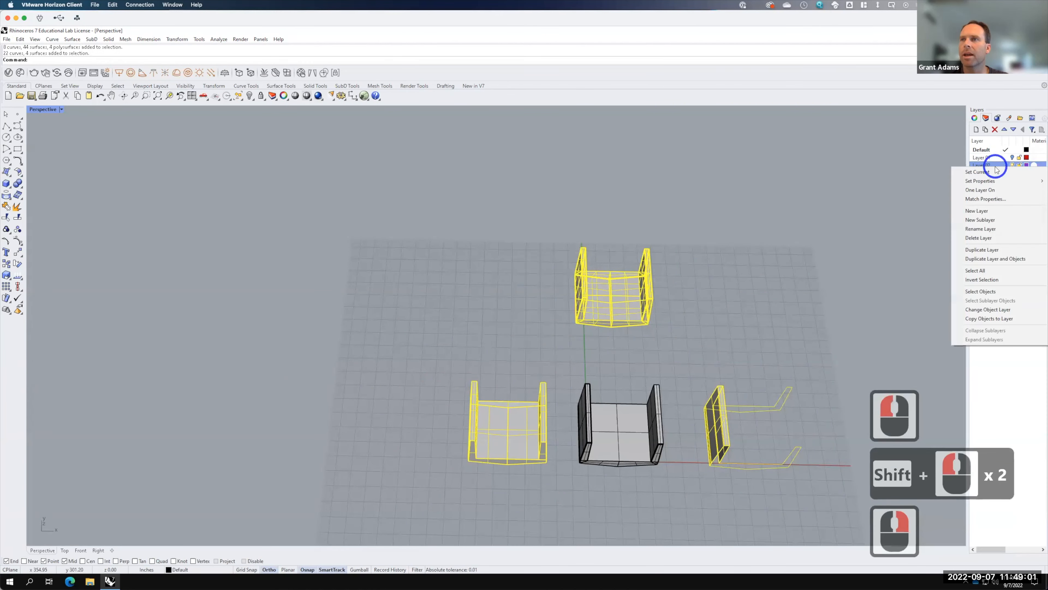
click(1006, 310)
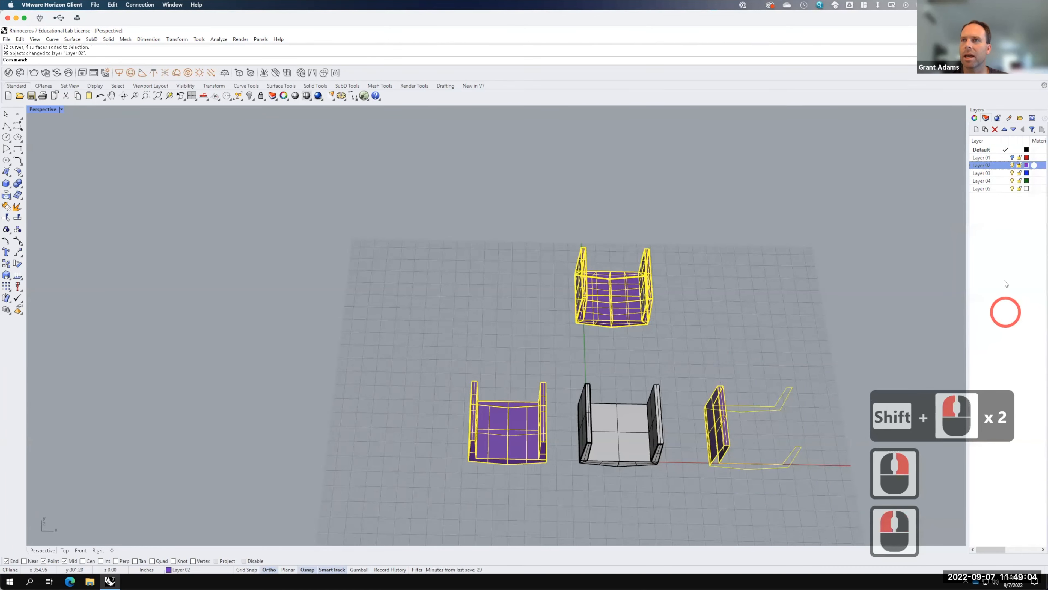
Turn off Layer 02 to isolate the chamfered channel at the origin.
click(1012, 165)
right_drag(805, 398, 514, 350)
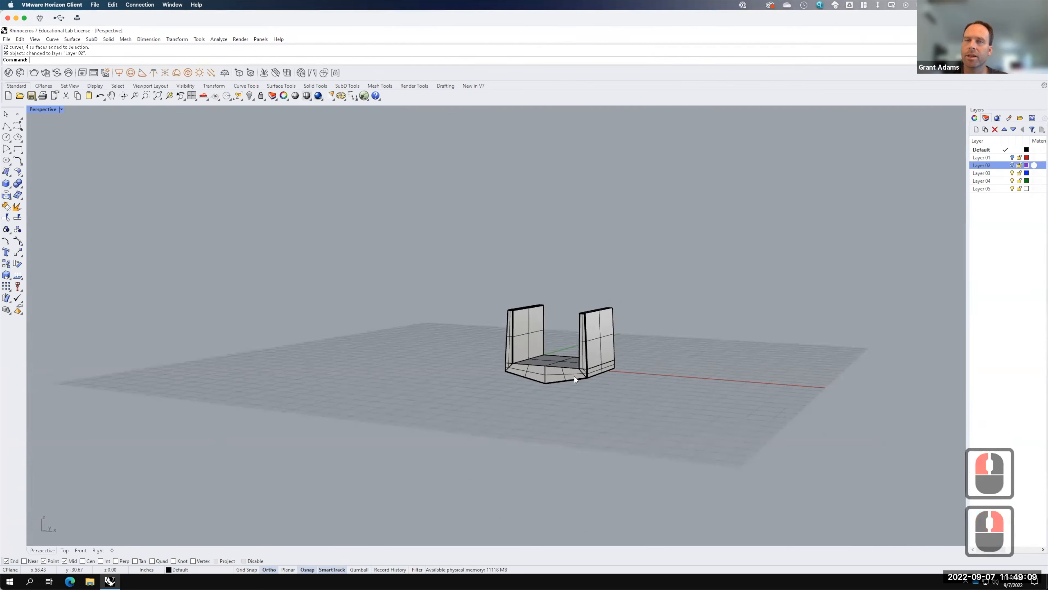
right_drag(415, 279, 406, 289)
key(F15)
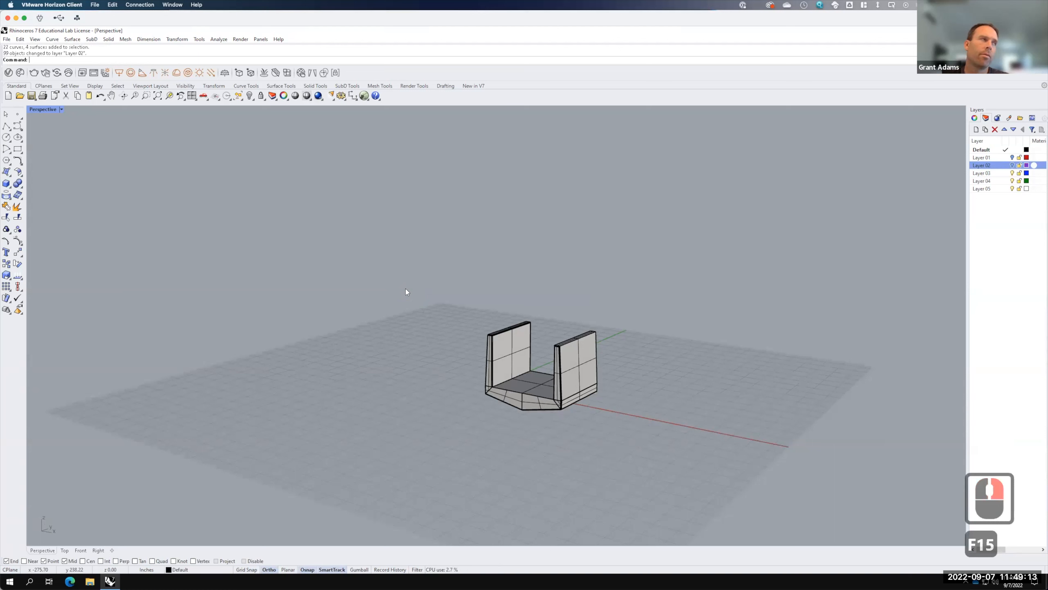
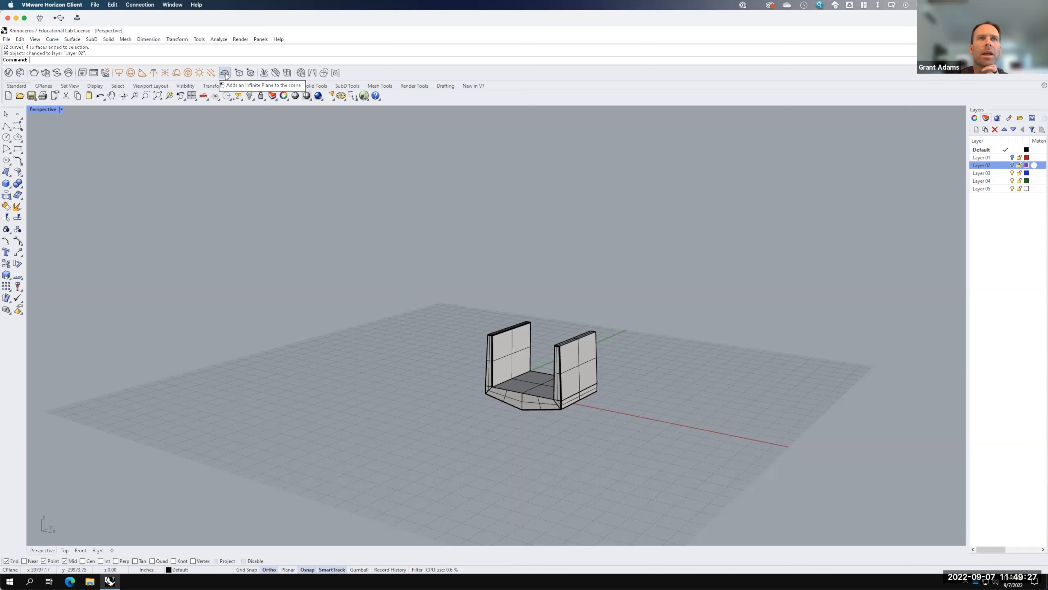
Rename Layer 03 as Environment.
click(982, 173)
click(989, 174)
click(994, 175)
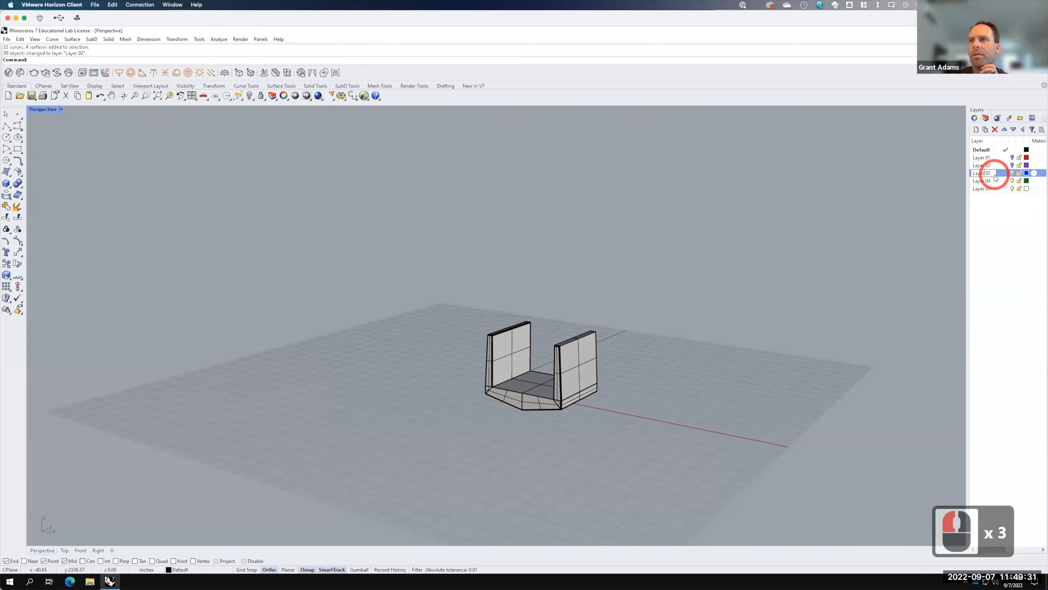
click(952, 165)
text(Environment)
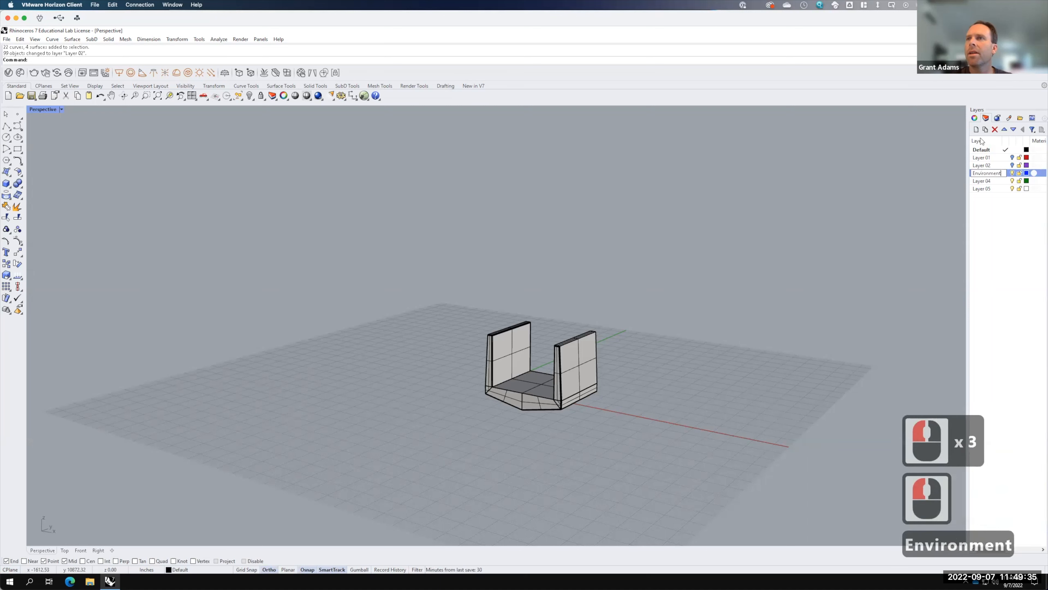
Add two sublayers named IP and Light under the Environment layer.
click(987, 130)
text(IOP)
key(BackSpace)
key(BackSpace)
text(P)
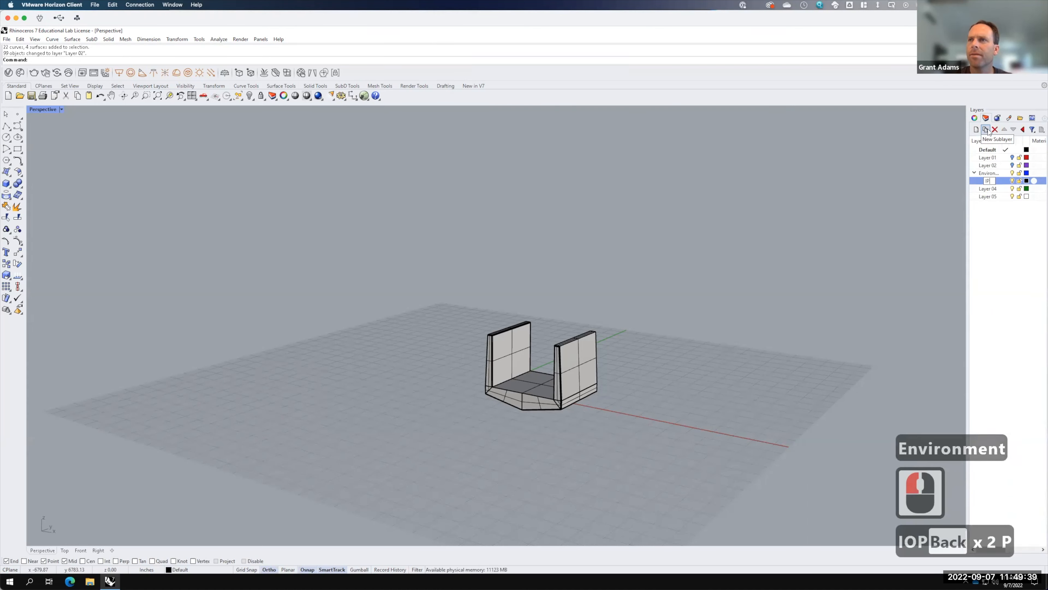
click(990, 173)
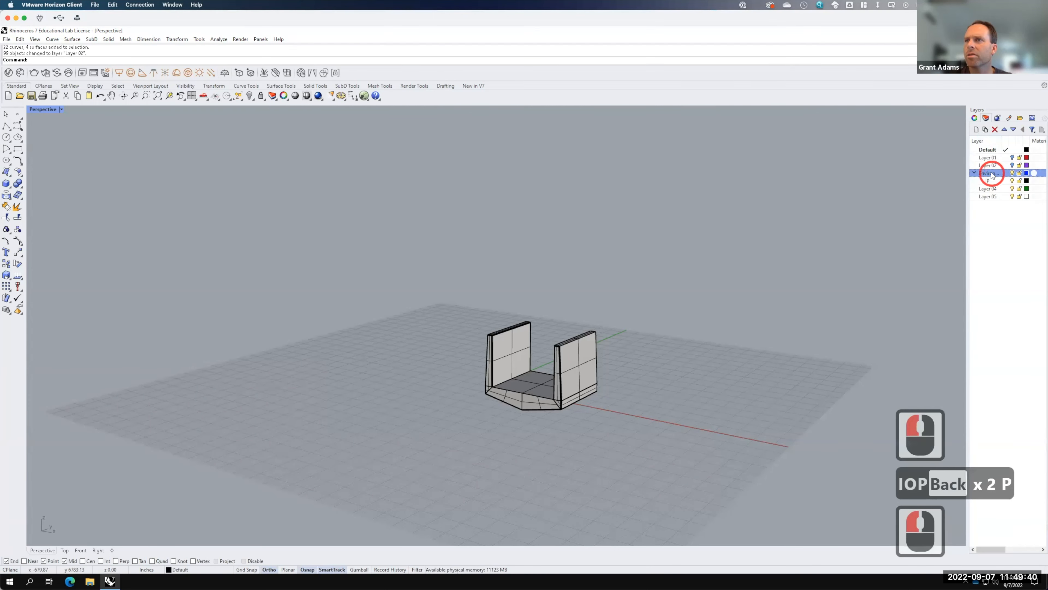
click(985, 129)
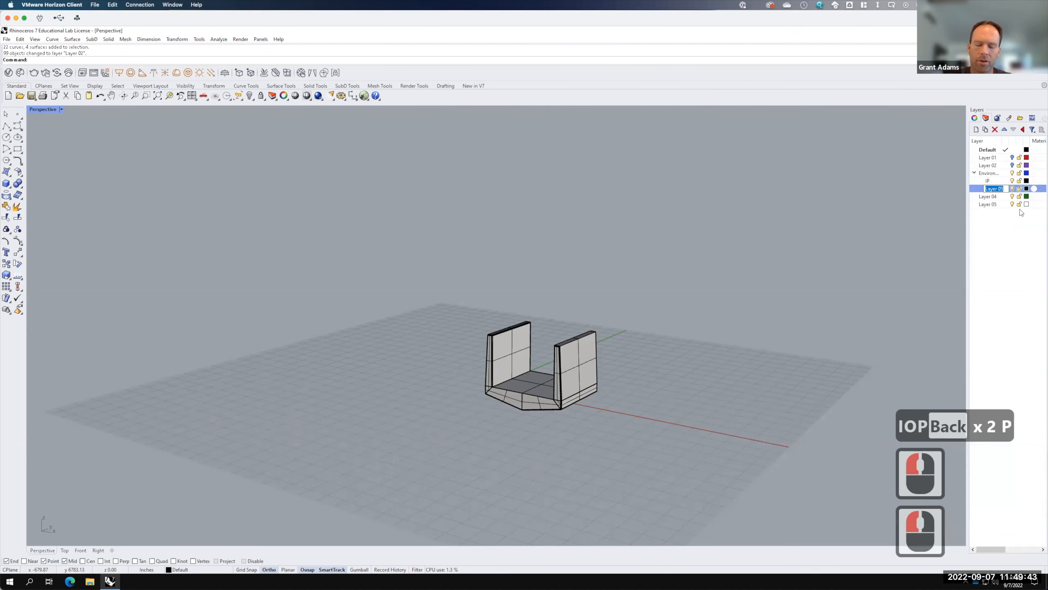
text(Light)
key(Return)
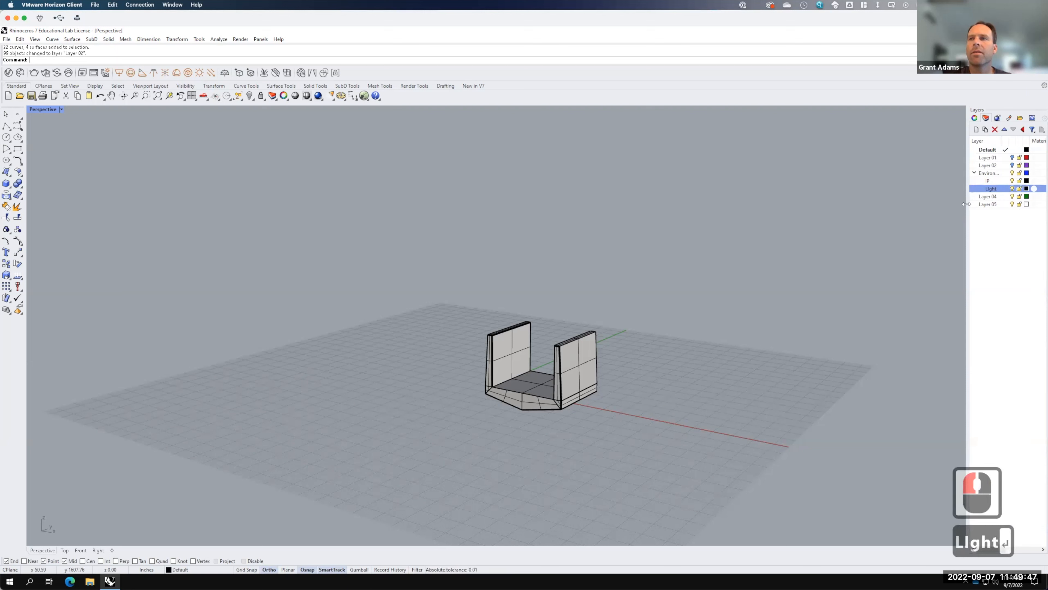
Make the IP sublayer current and try to add a V-Ray infinite plane.
click(999, 182)
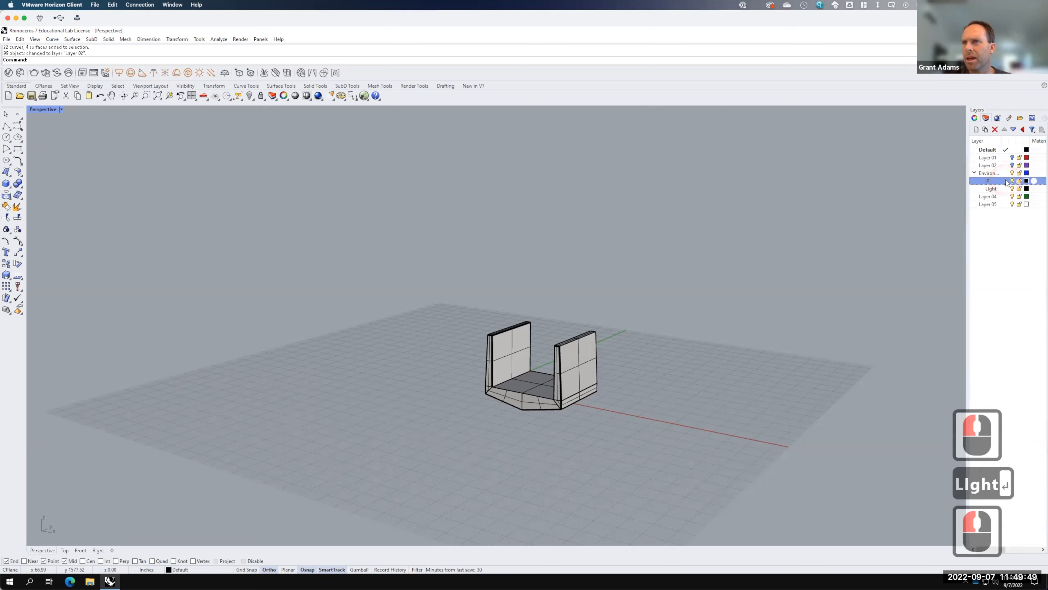
click(1006, 181)
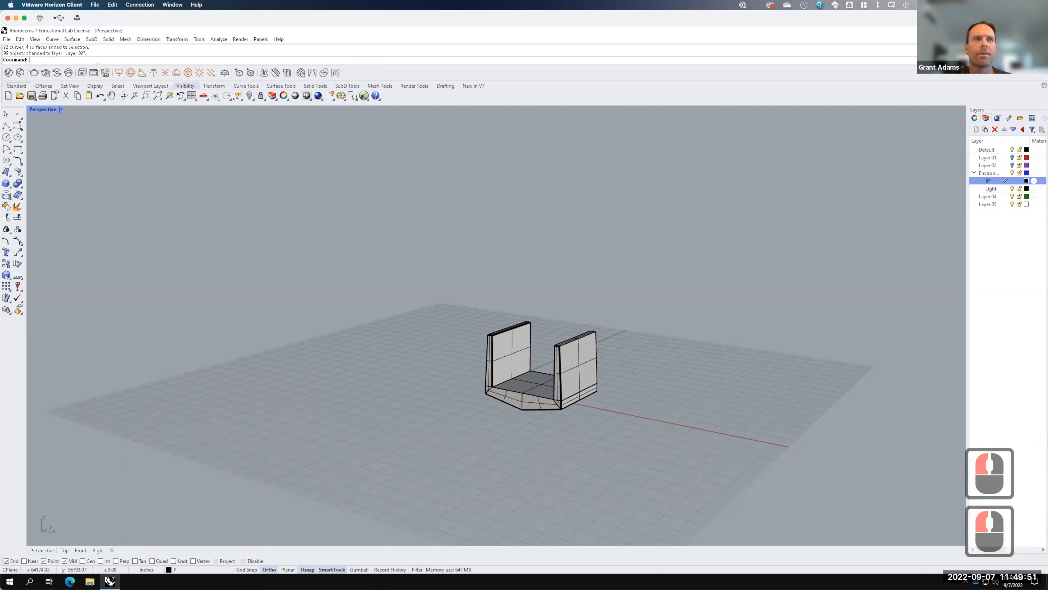
click(226, 73)
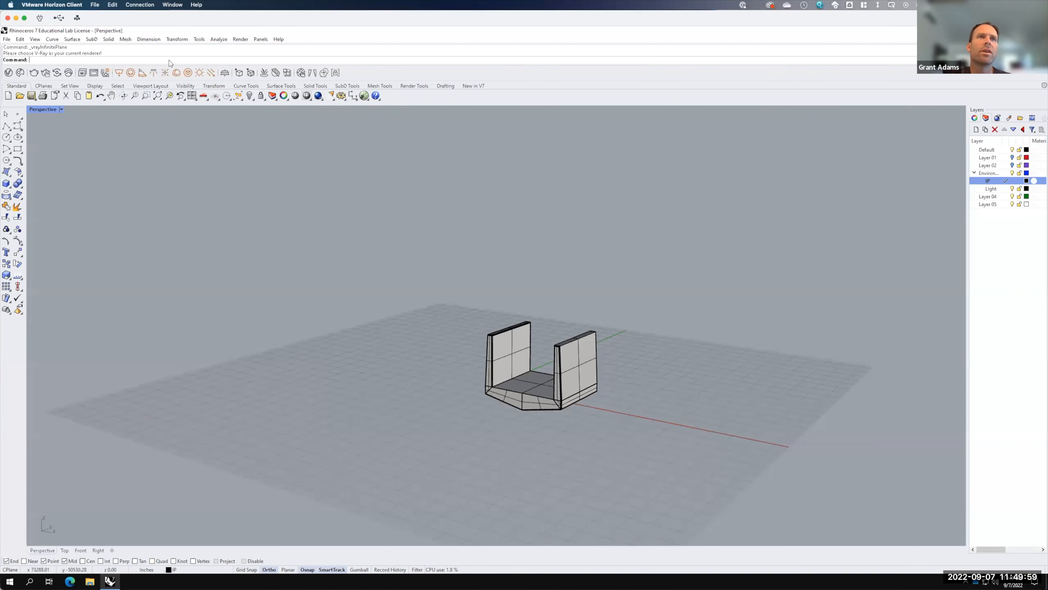
Set the current renderer to V-Ray for Rhino and add an infinite plane on the IP sublayer.
click(240, 38)
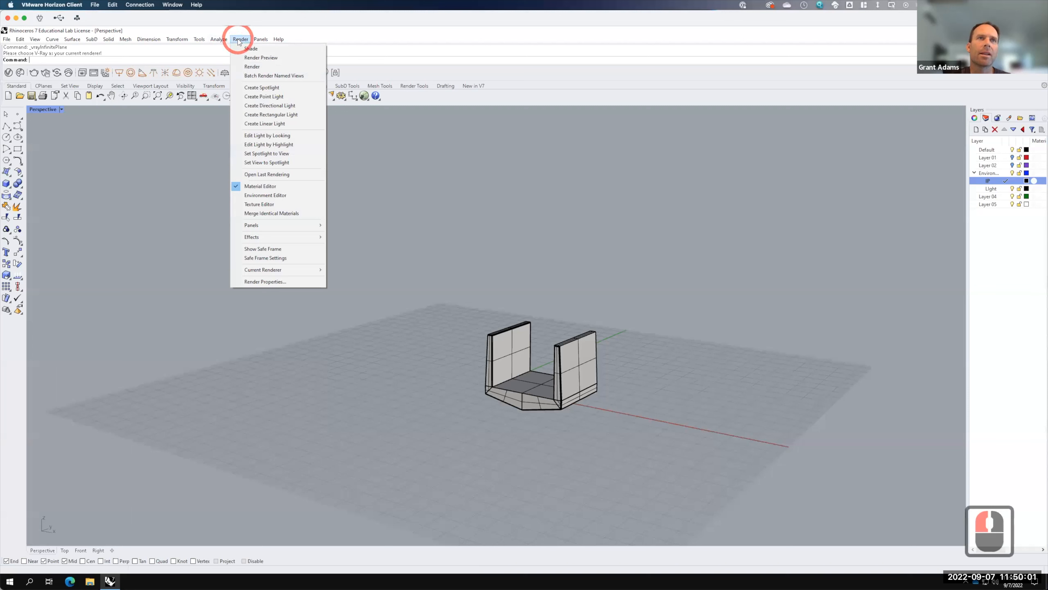
mouse_move(280, 269)
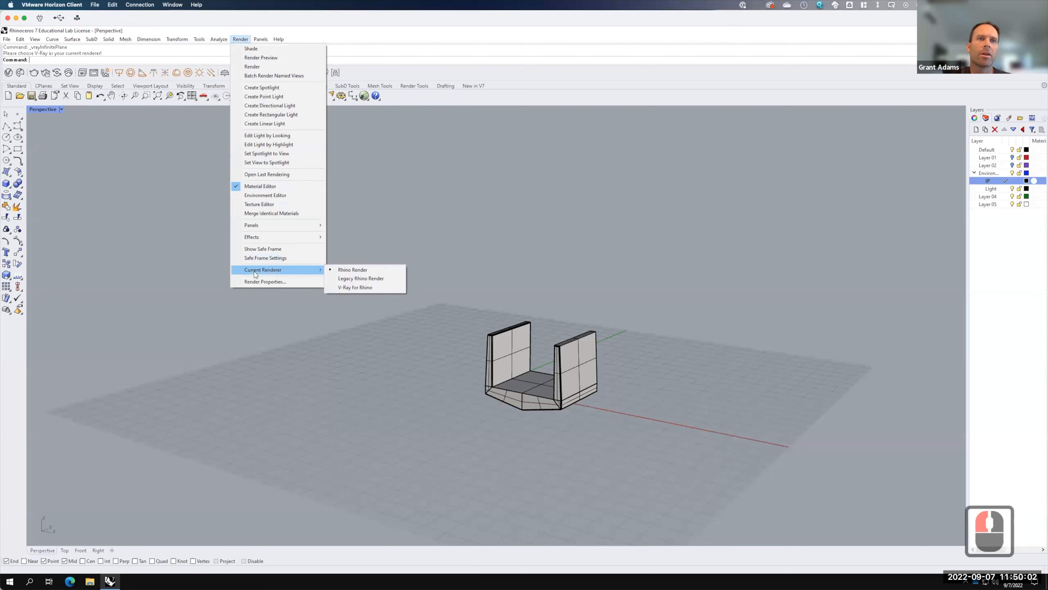
click(355, 287)
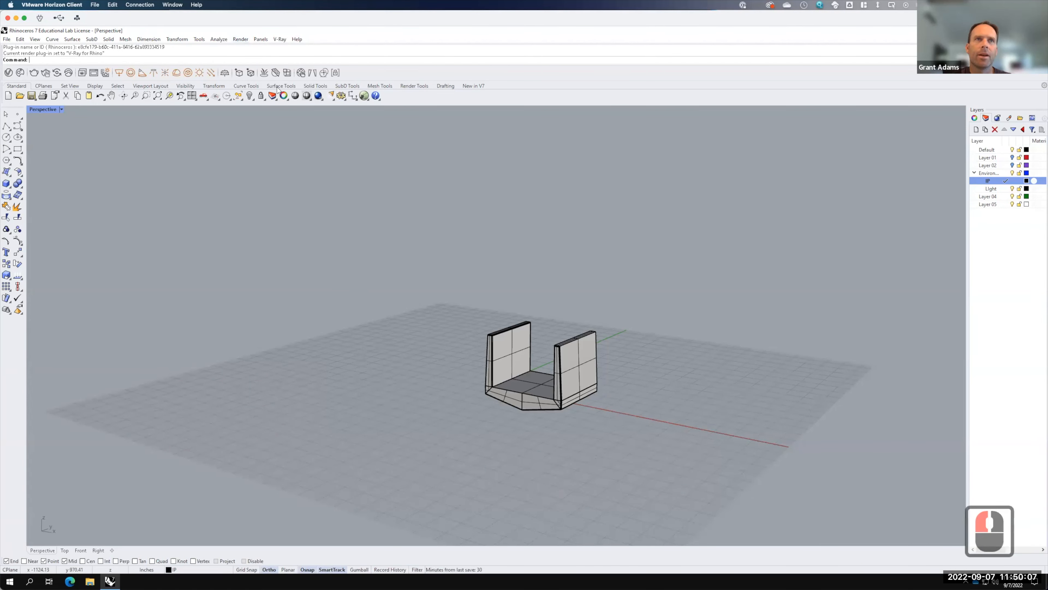
click(225, 73)
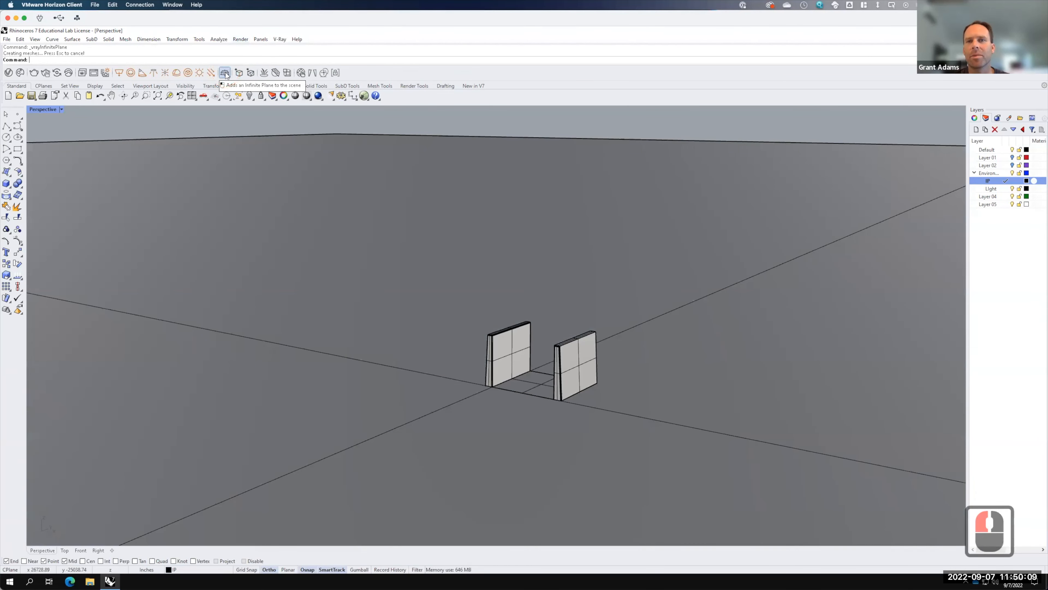
key(F15)
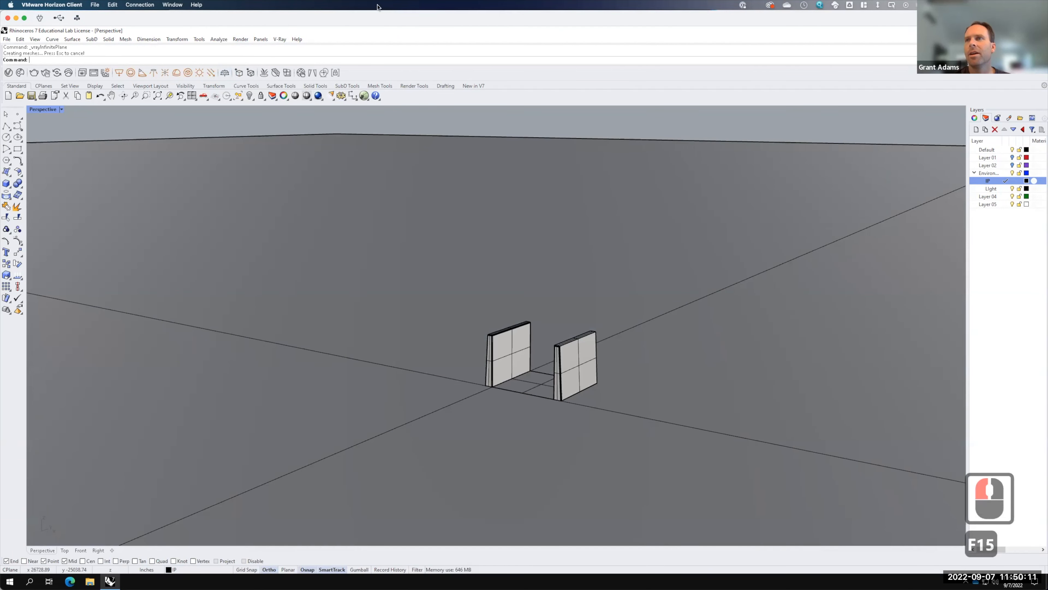
Make the Environment layer current and lock the IP sublayer so the infinite plane cannot be selected.
click(1005, 173)
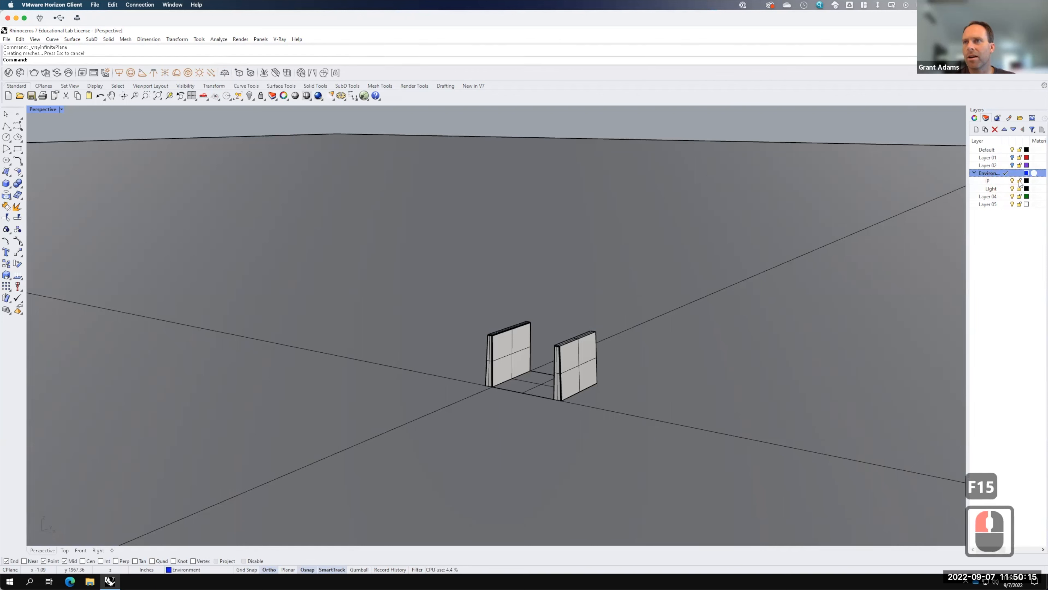
click(995, 181)
click(862, 277)
click(757, 264)
click(723, 347)
click(688, 389)
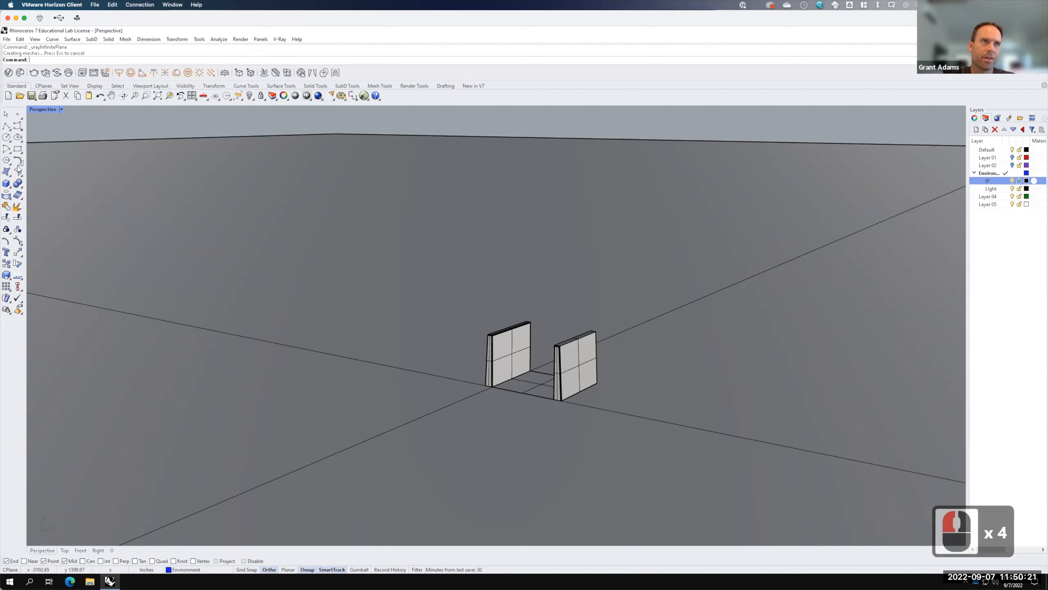
Draw a freehand reference box on the ground plane beside the channel, slightly taller than the channel's walls.
click(14, 184)
click(291, 380)
click(409, 379)
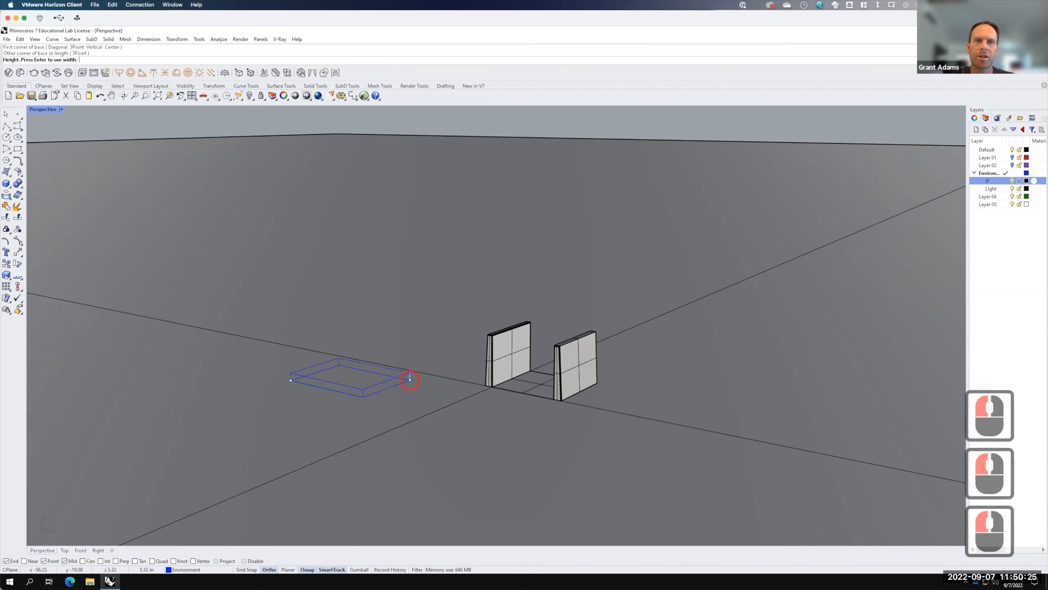
click(397, 298)
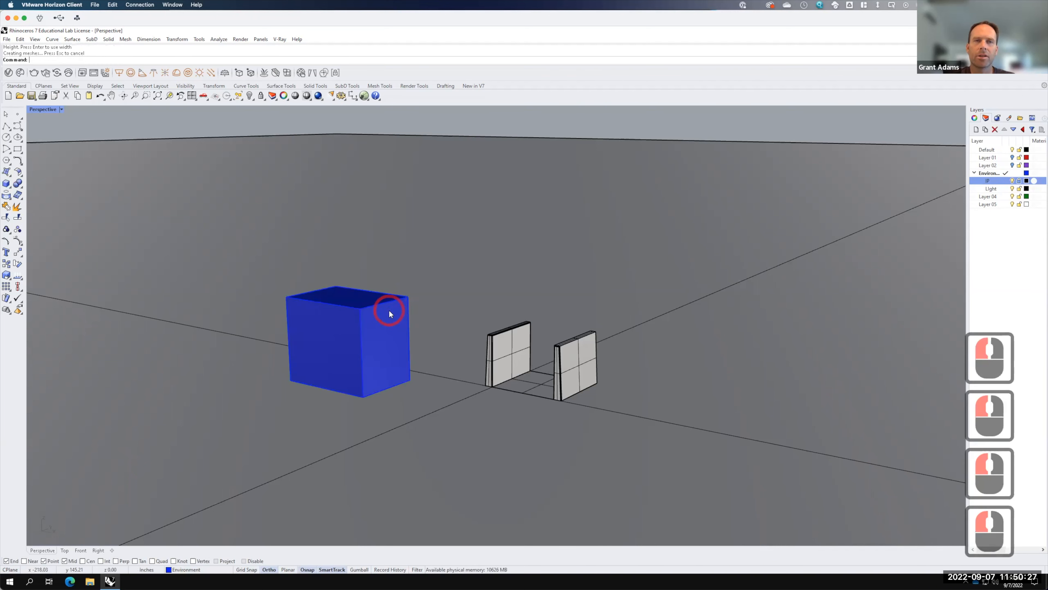
Create a directional light aimed from the box's upper outer corner to its diagonally opposite base corner near the channel.
click(211, 73)
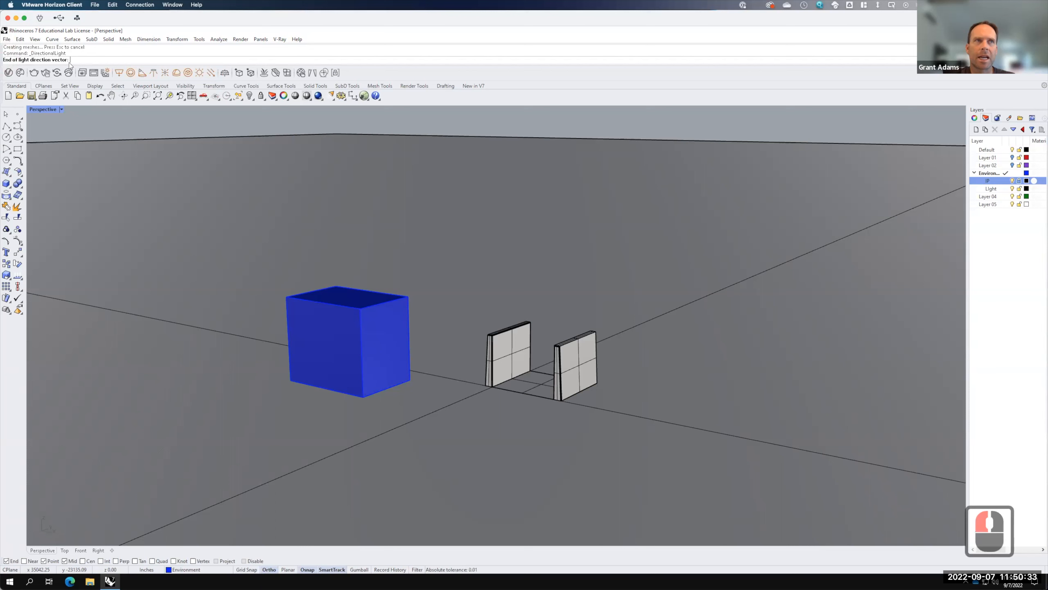
click(409, 379)
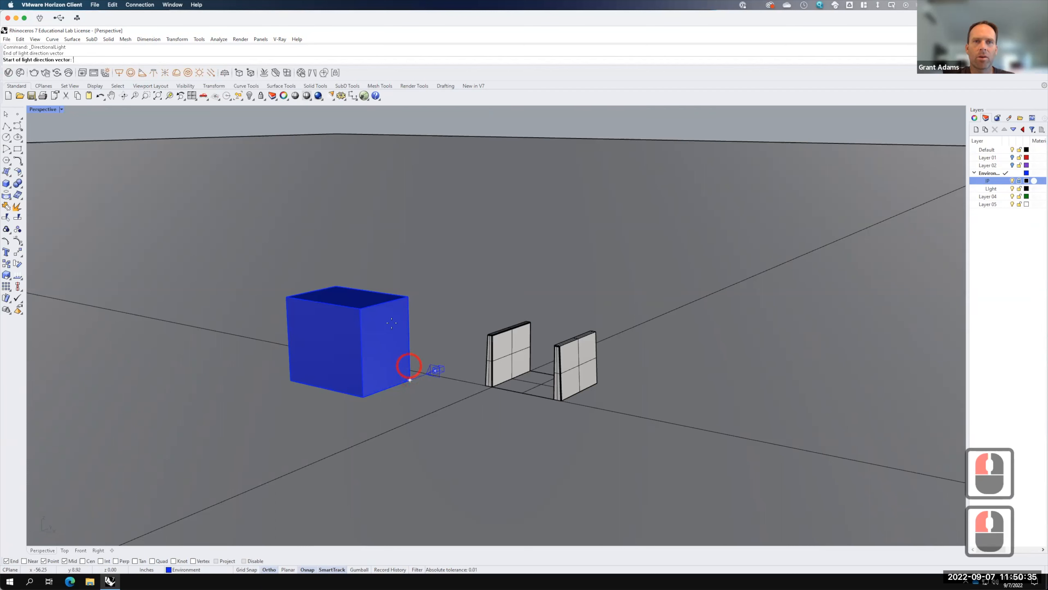
click(286, 297)
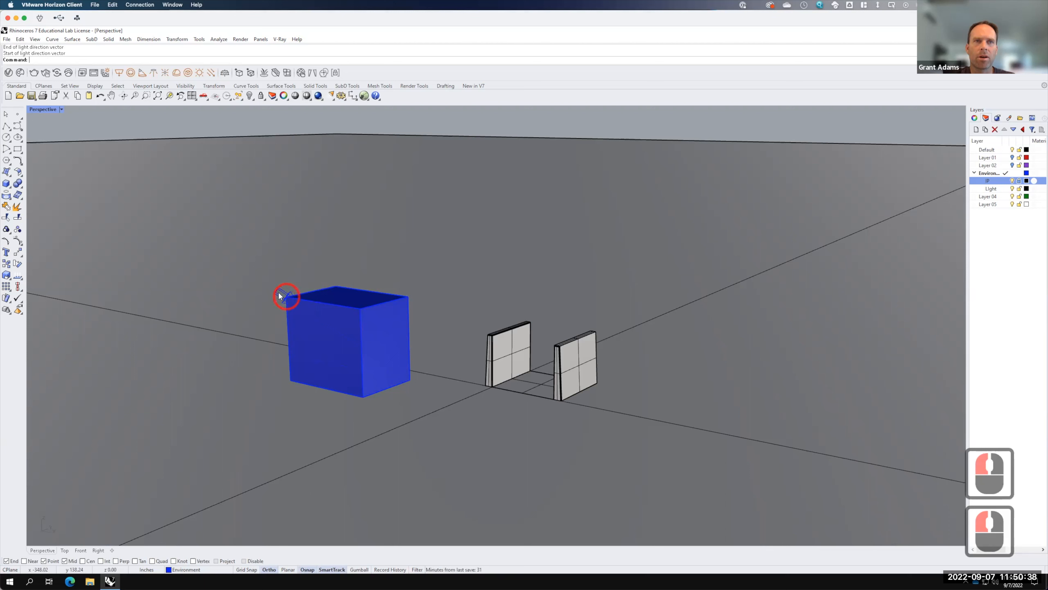
Delete the reference box, keeping the directional light.
click(346, 308)
text(D)
key(Return)
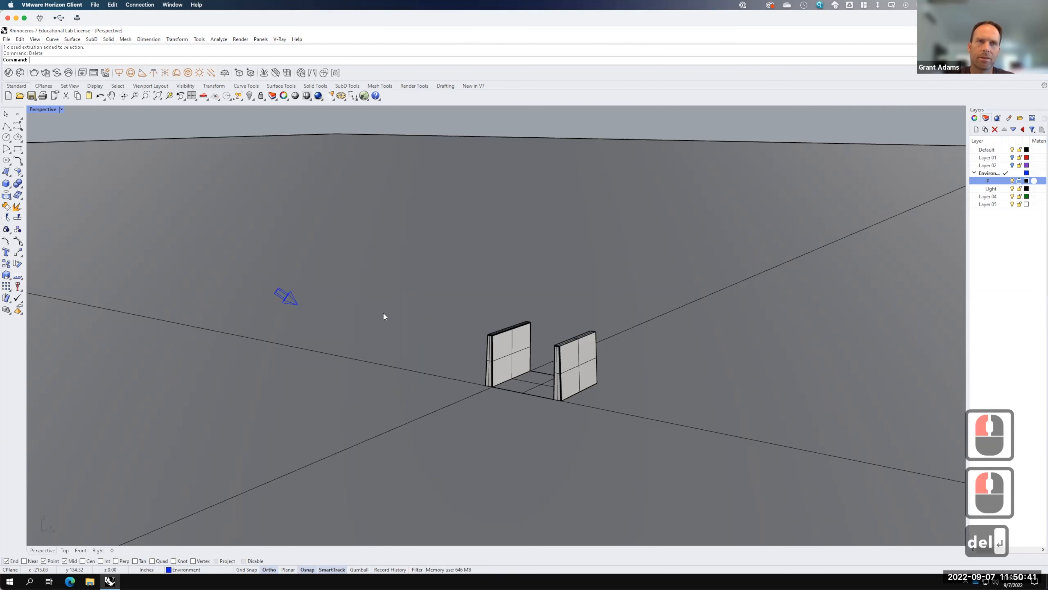
Move the directional light onto the Light sublayer.
click(288, 298)
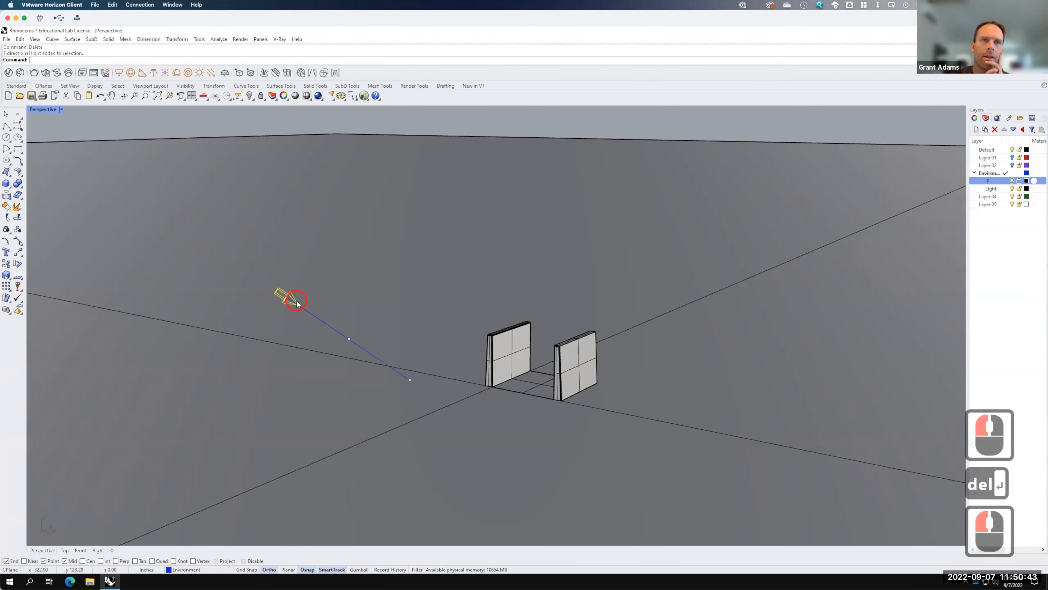
right_click(993, 189)
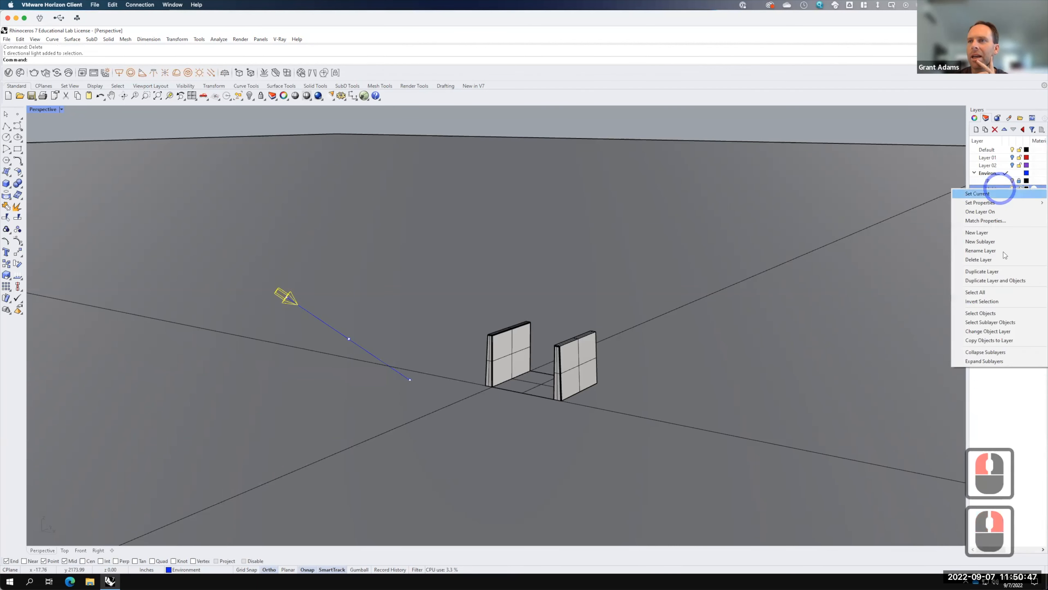
click(1003, 331)
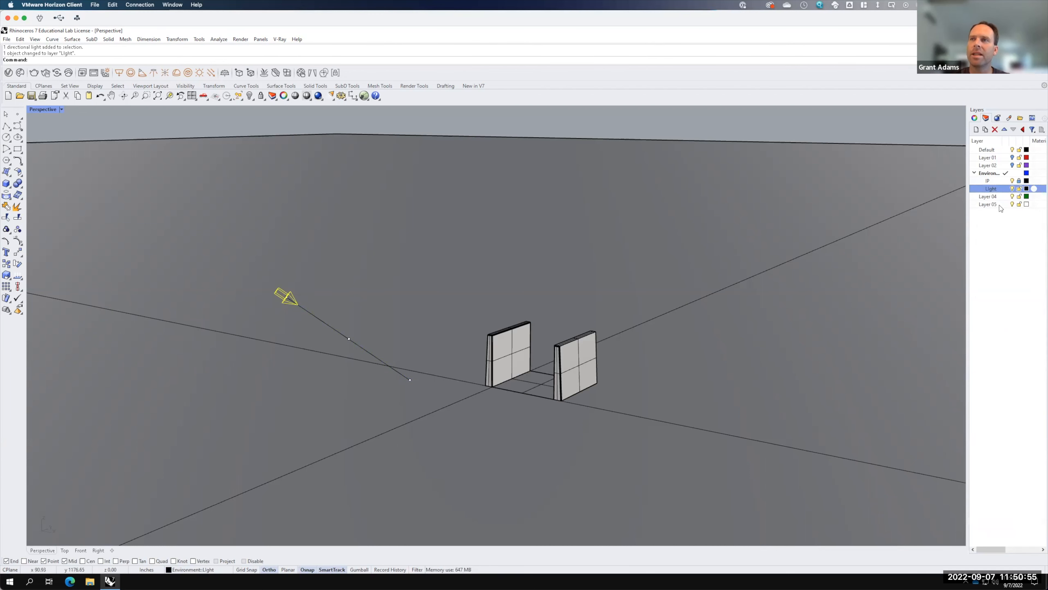
Select all of the channel's geometry and run a brief test render of the scene, stopping it early.
right_drag(444, 304, 526, 287)
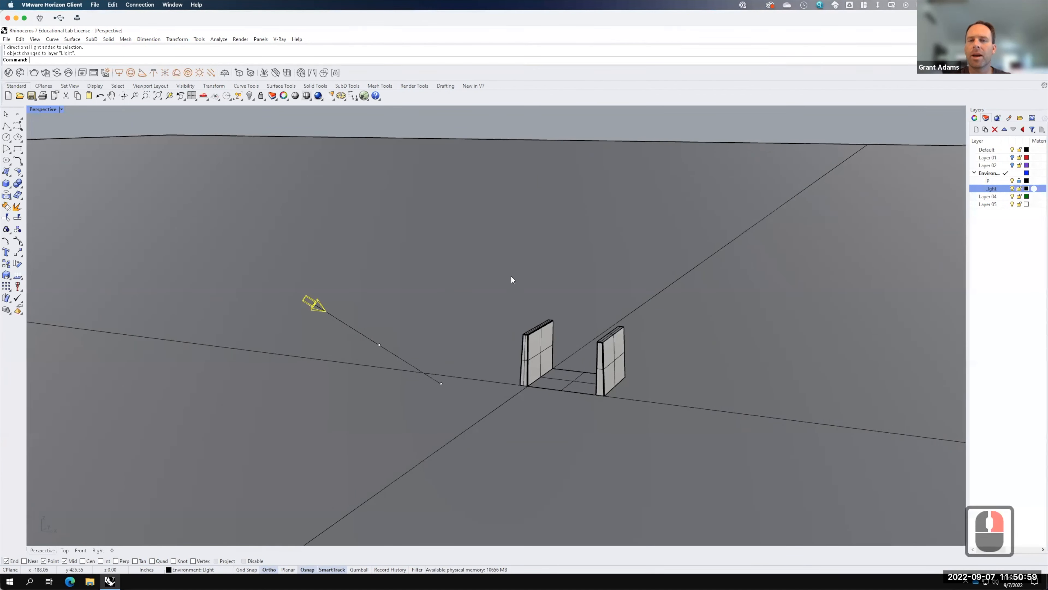
drag(488, 252, 679, 484)
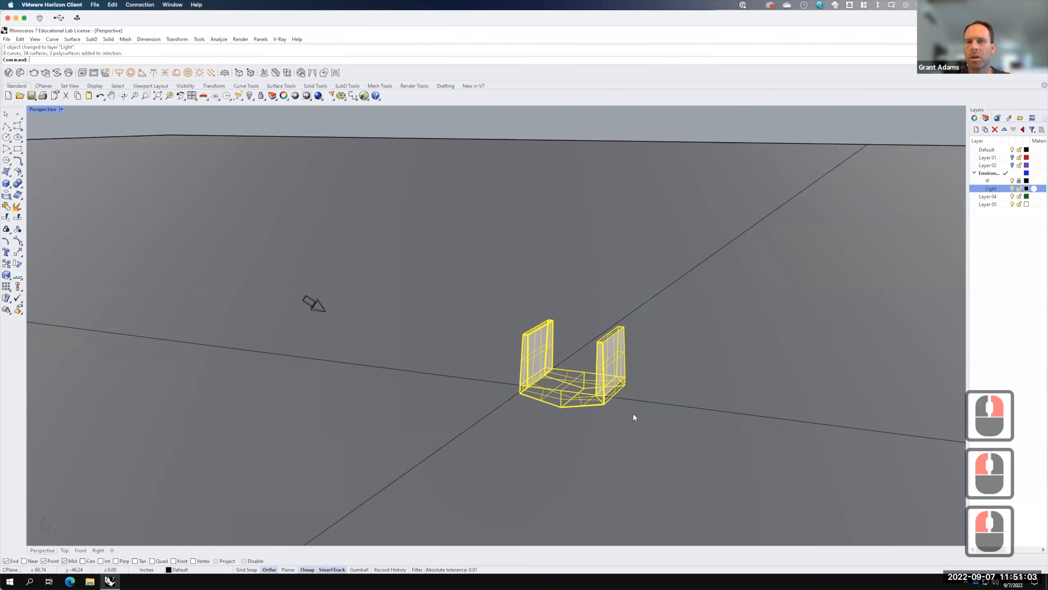
click(318, 96)
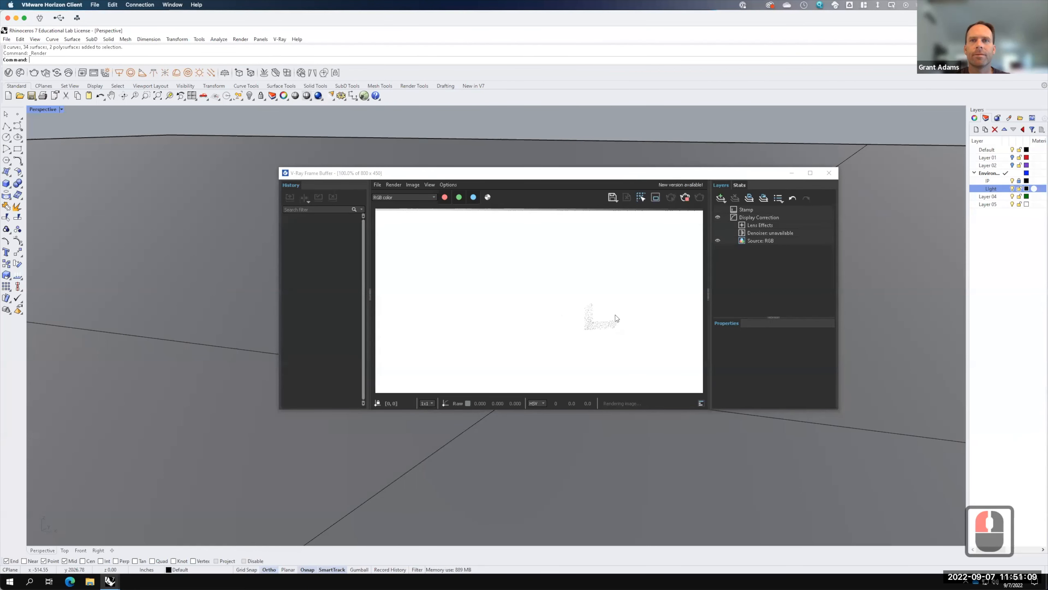
key(F15)
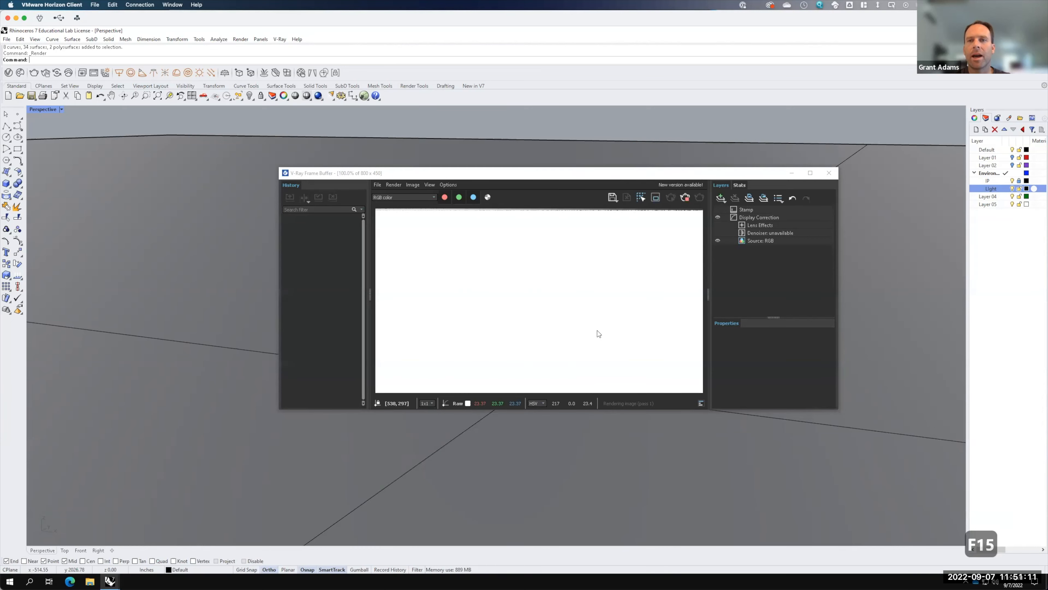
click(686, 192)
click(832, 173)
click(631, 383)
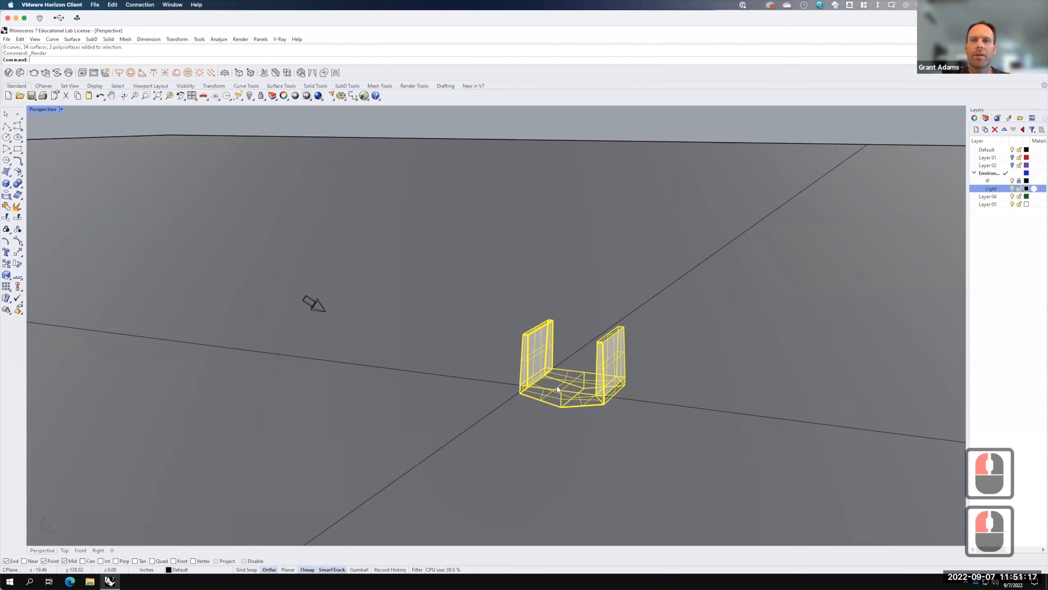
Apply the Concrete Simple D02 library material to the selected channel.
click(9, 73)
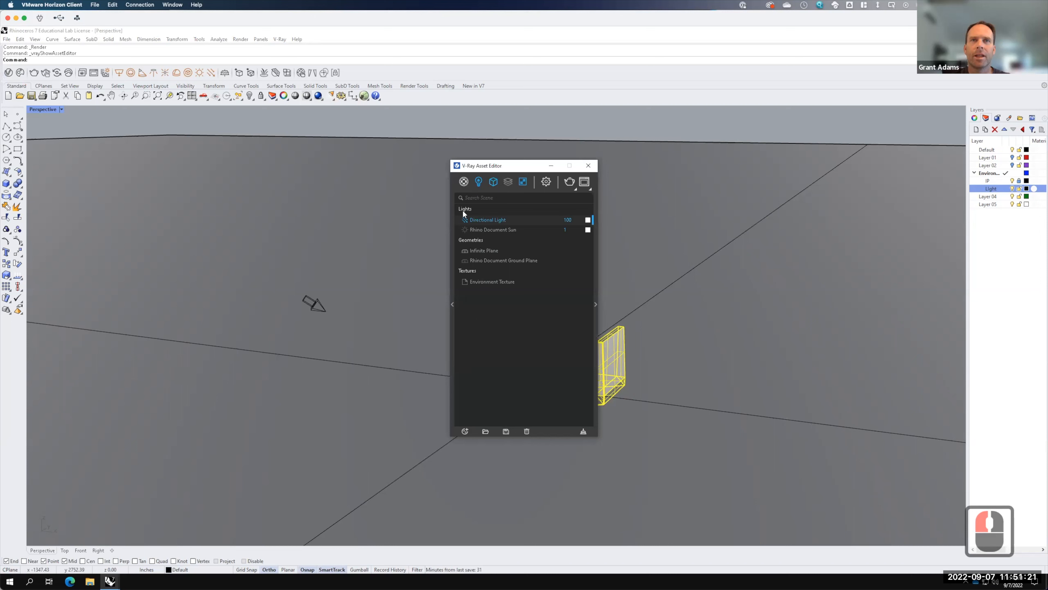
click(452, 293)
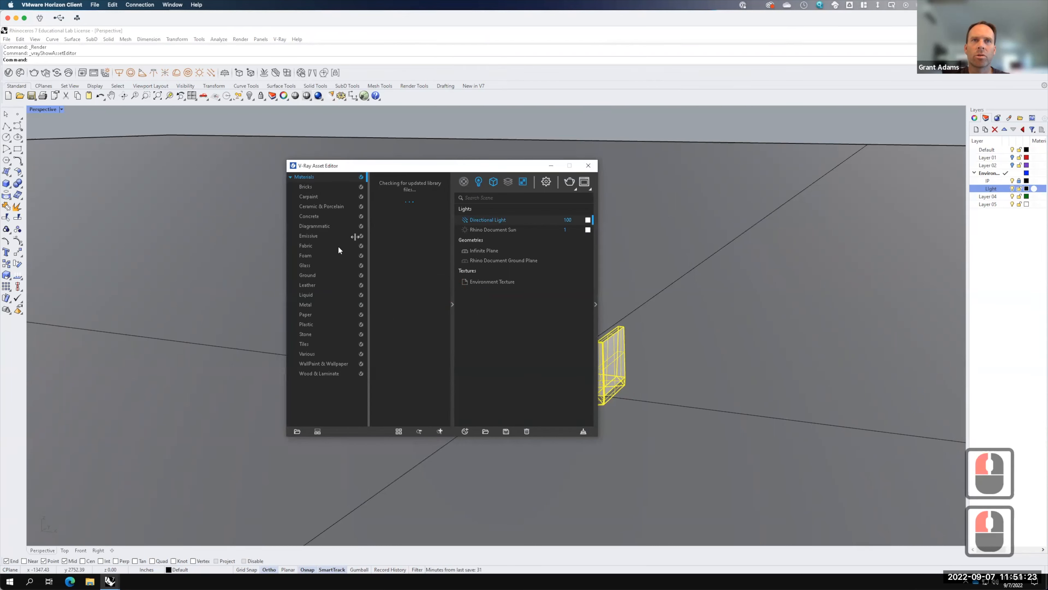
click(321, 219)
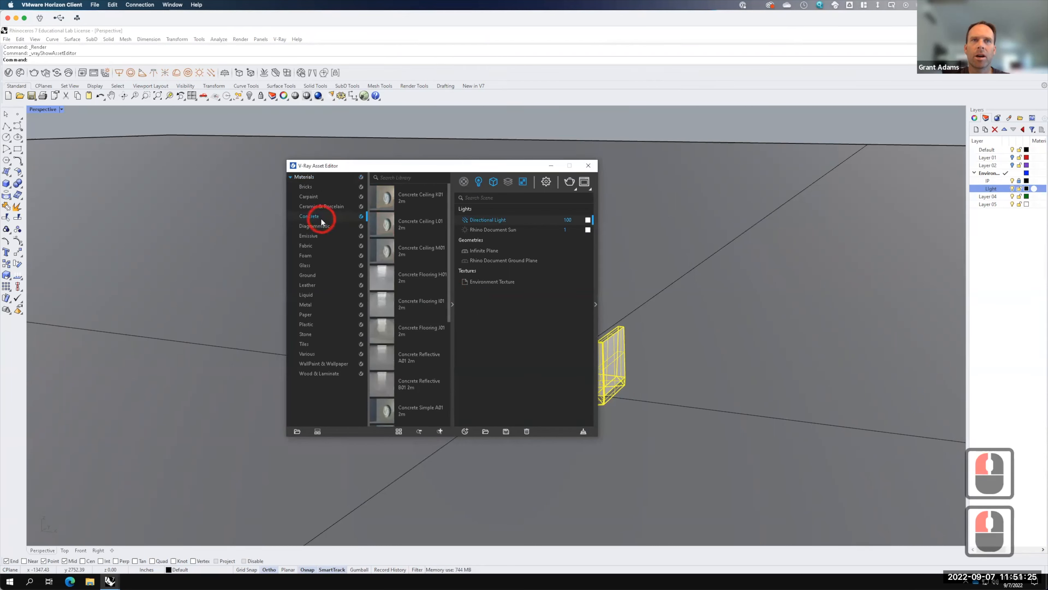
scroll(416, 347, down, 3)
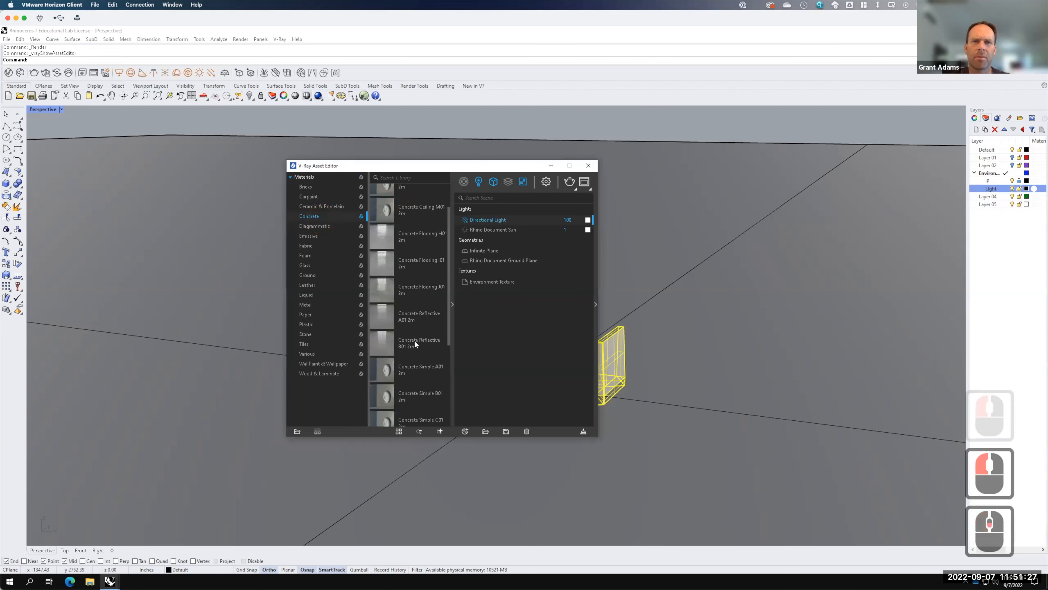
click(383, 388)
right_click(384, 392)
click(406, 406)
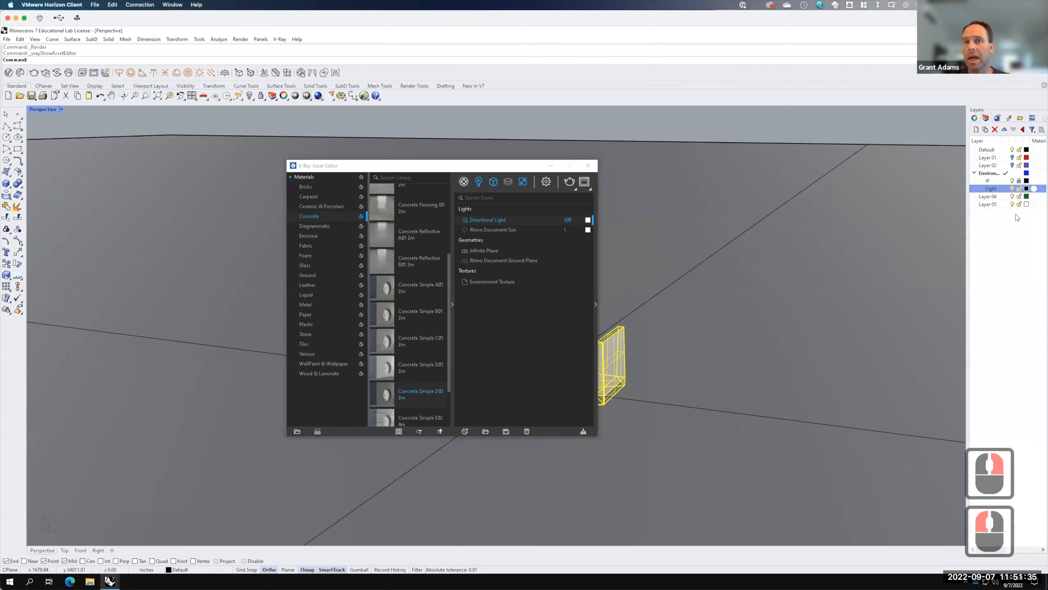
Test-render the channel with its concrete material and set the camera's exposure value (EV) to 14.
click(569, 183)
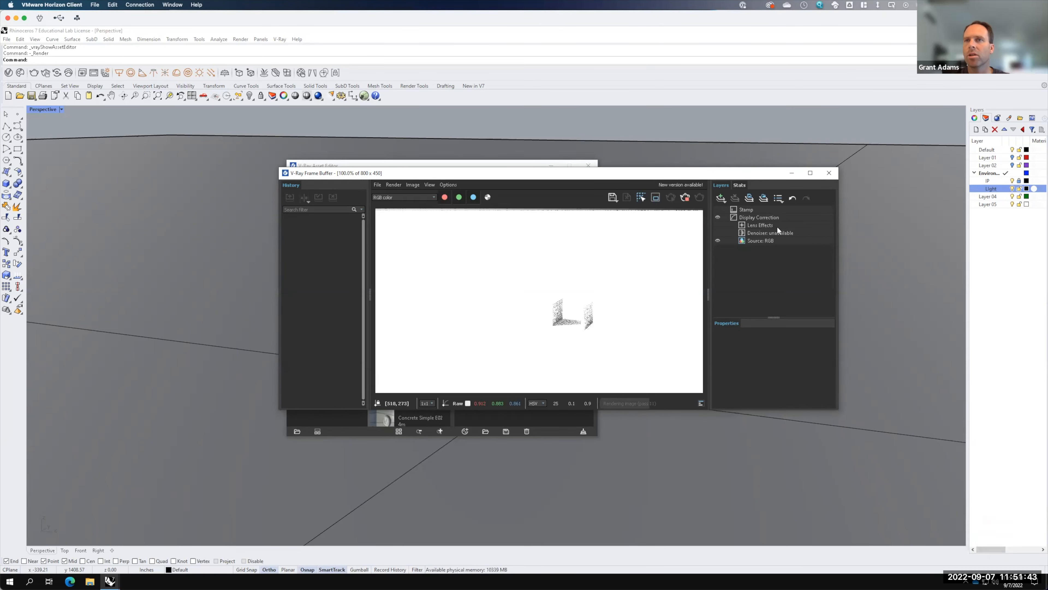
click(830, 173)
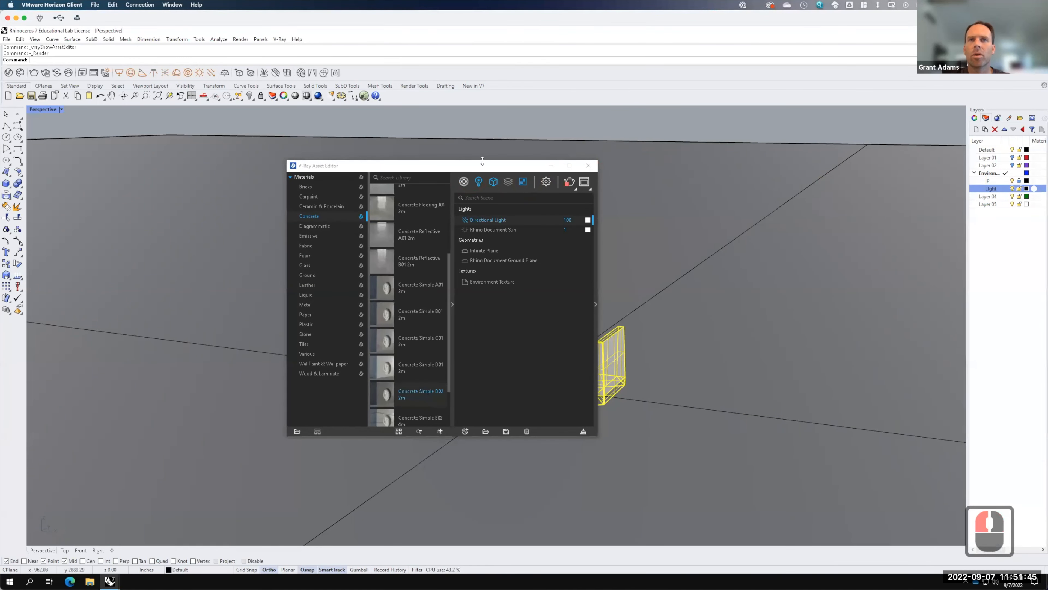
click(546, 182)
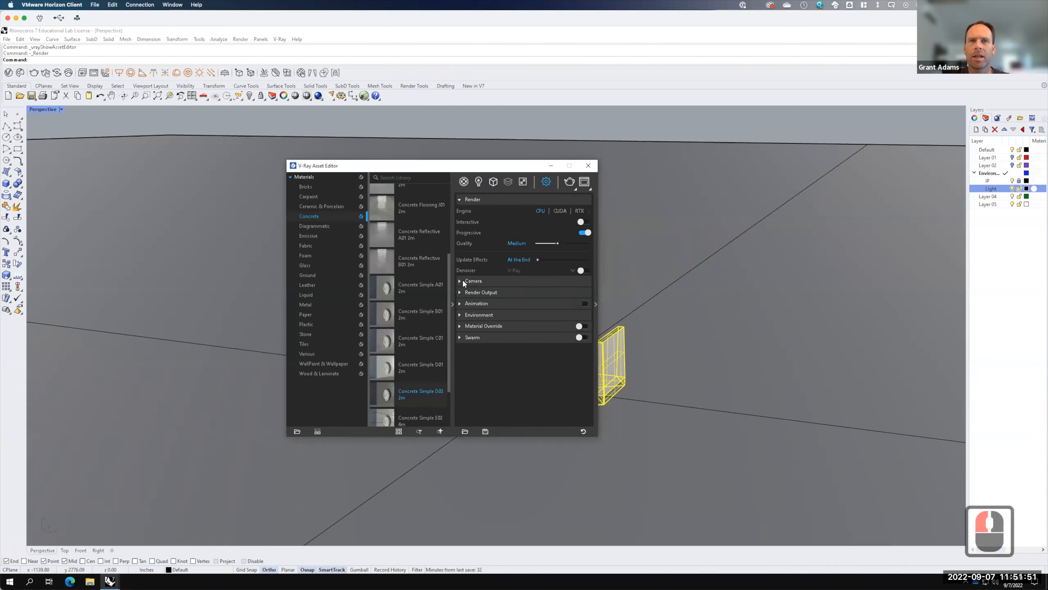
click(461, 281)
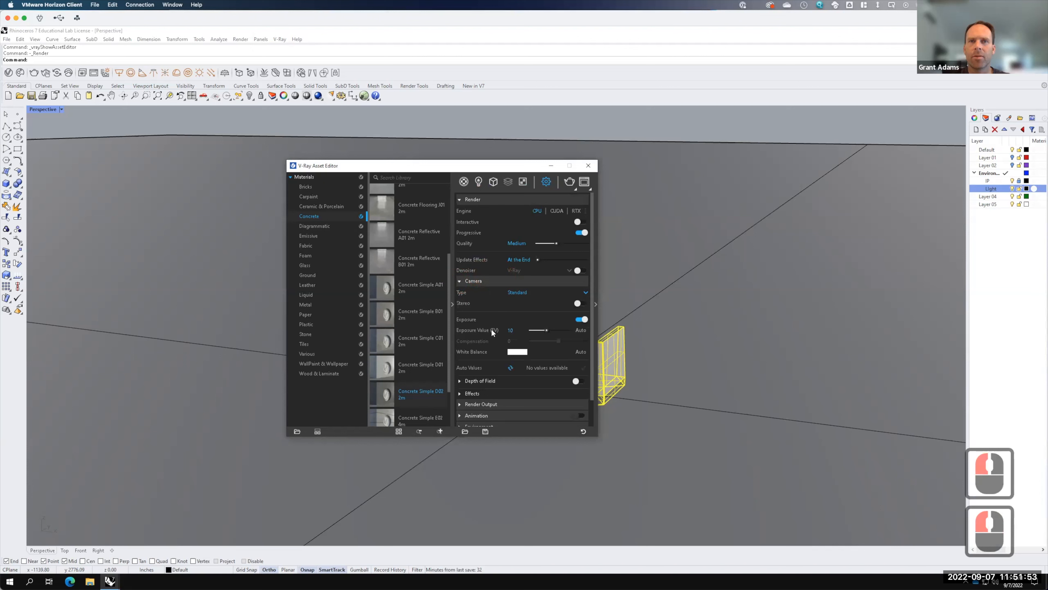
click(484, 324)
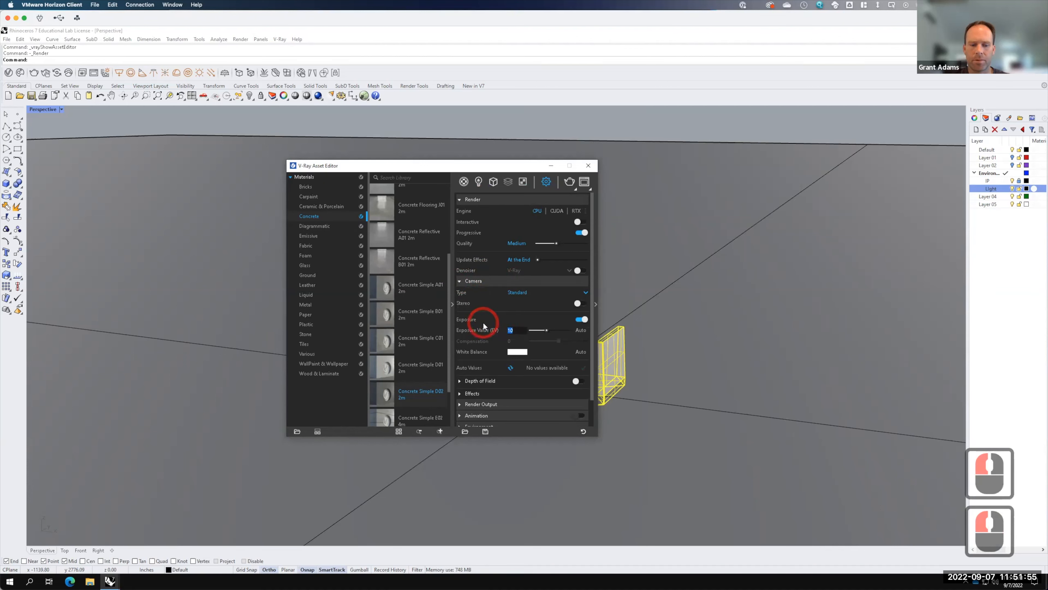
text(14)
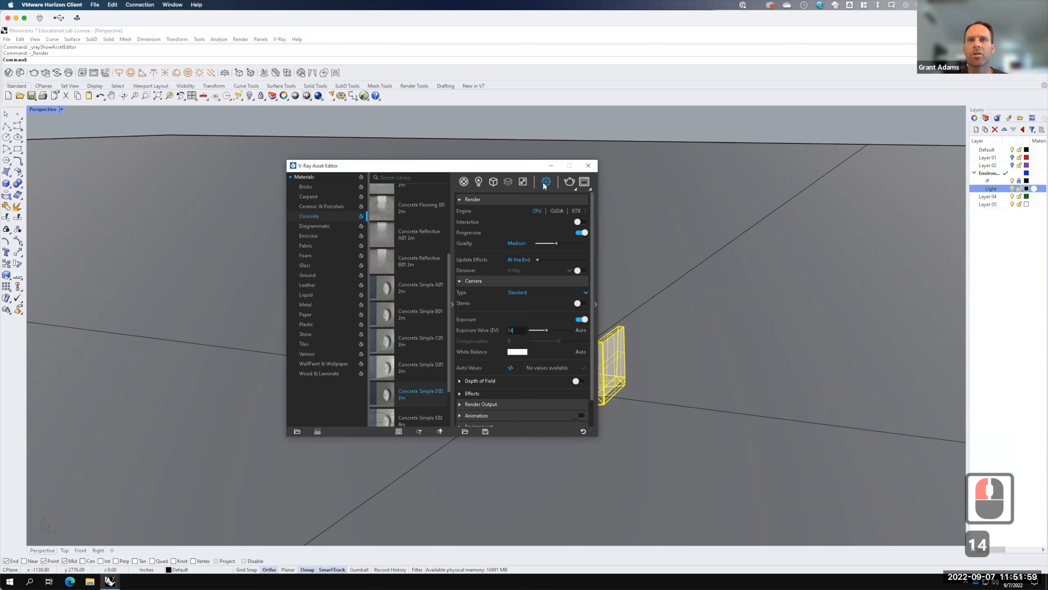
Render the scene at the new exposure, examine the channel's concrete texture up close, and close the render and material windows.
click(571, 182)
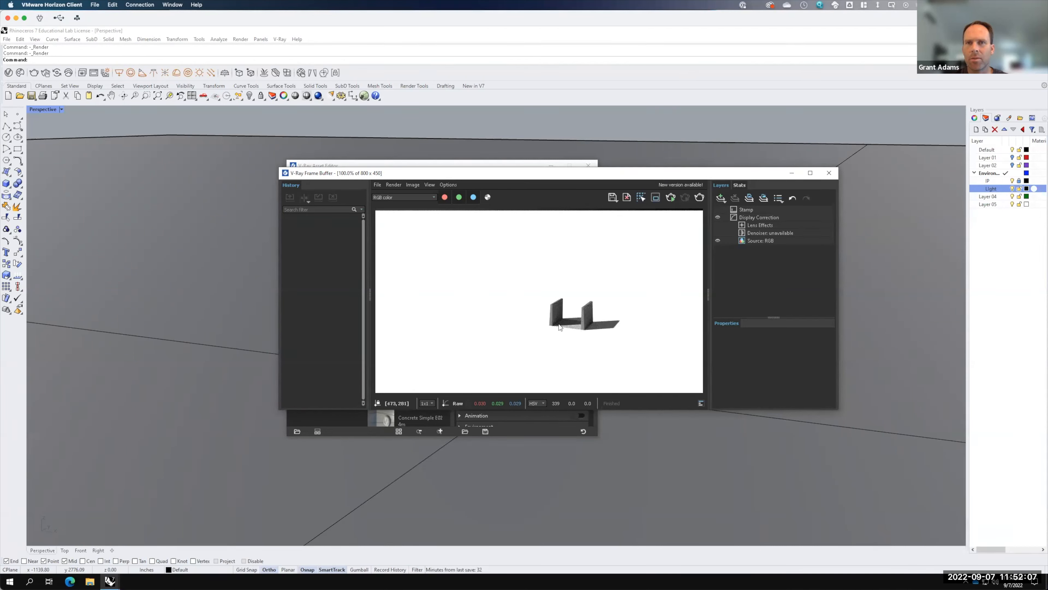
scroll(559, 327, up, 3)
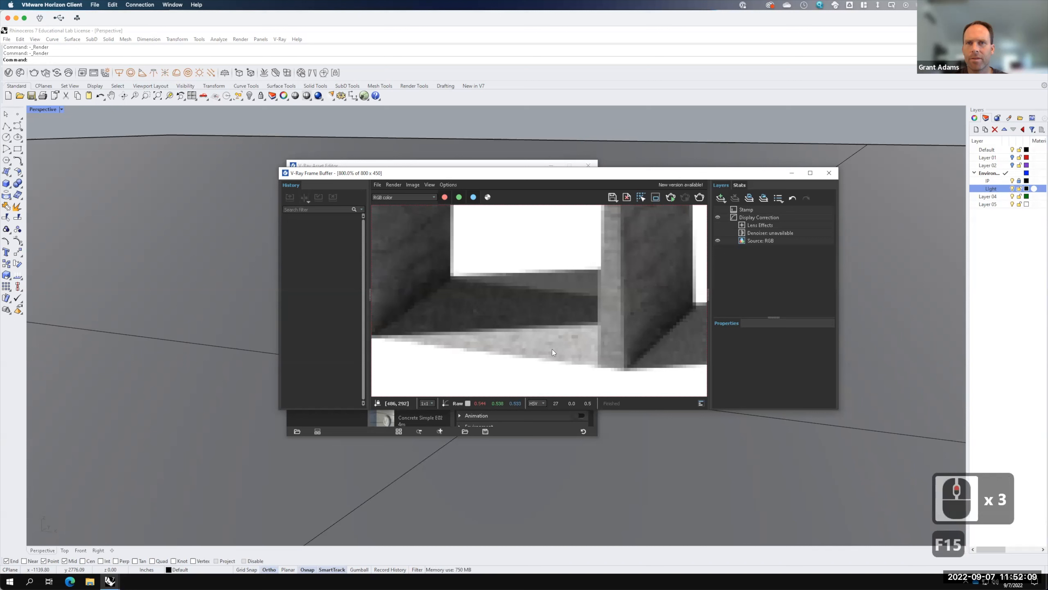
scroll(568, 323, down, 2)
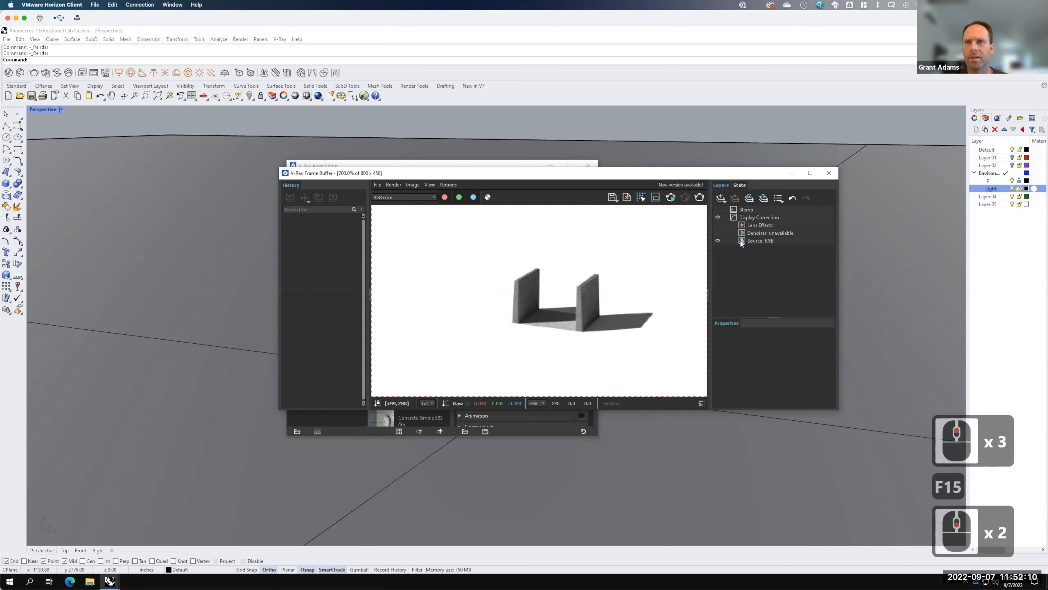
click(829, 173)
click(589, 166)
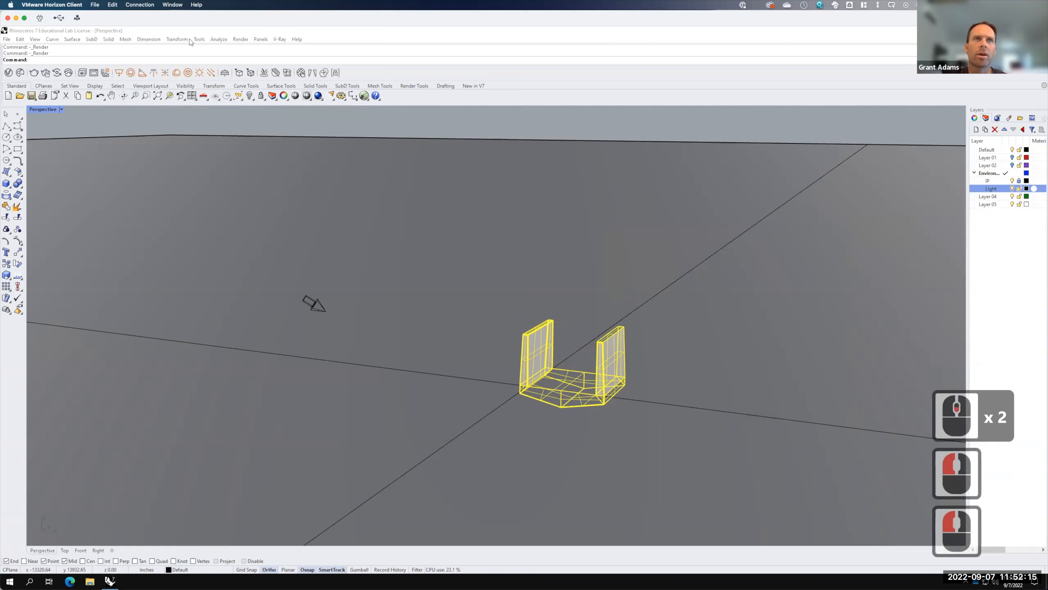
Move the selected channel vertically upward by about 22 inches so it floats above the ground plane.
click(179, 39)
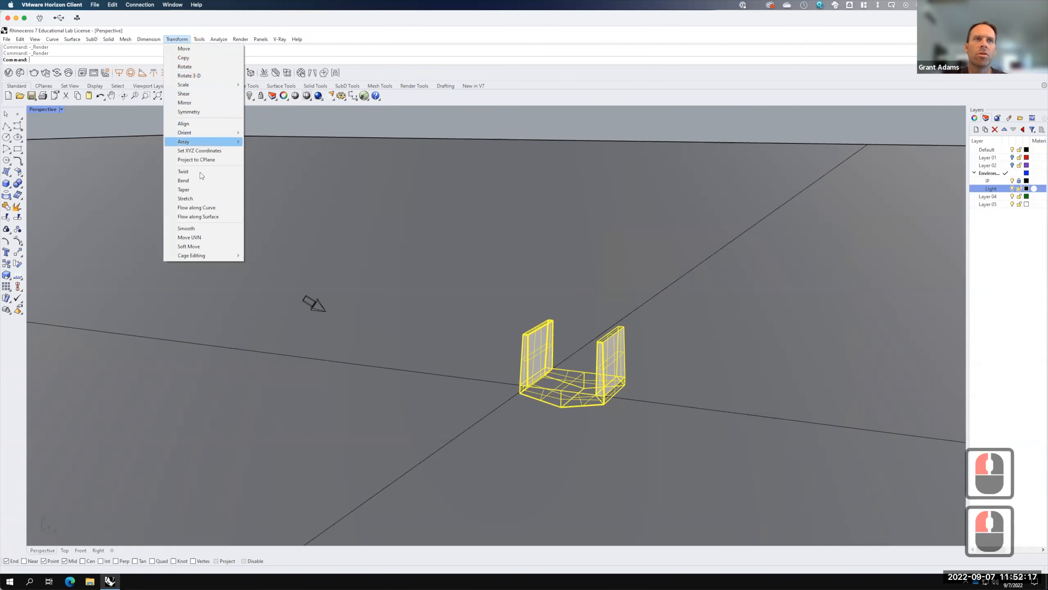
click(184, 50)
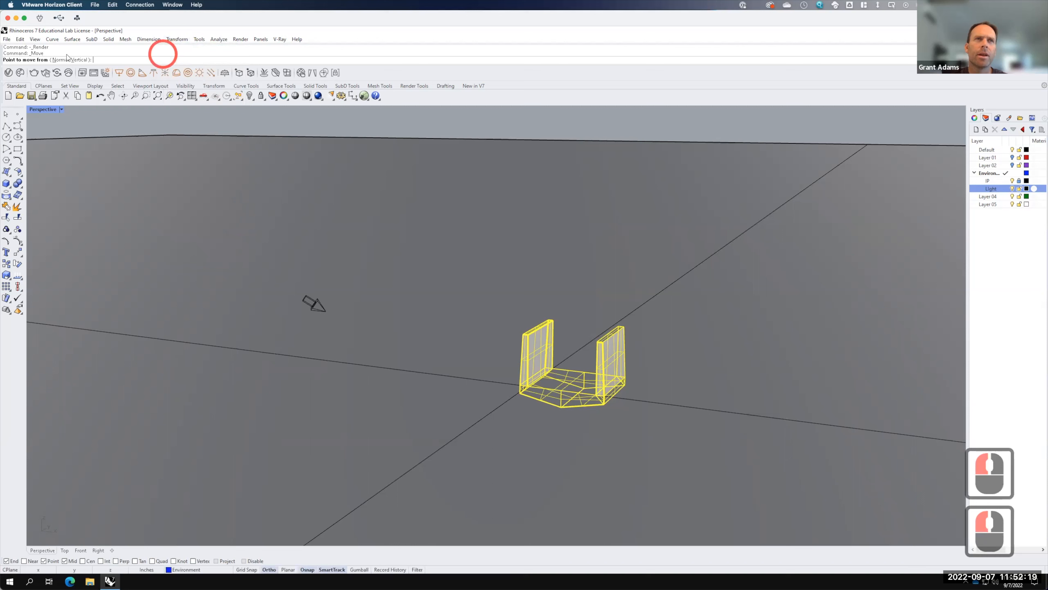
click(83, 60)
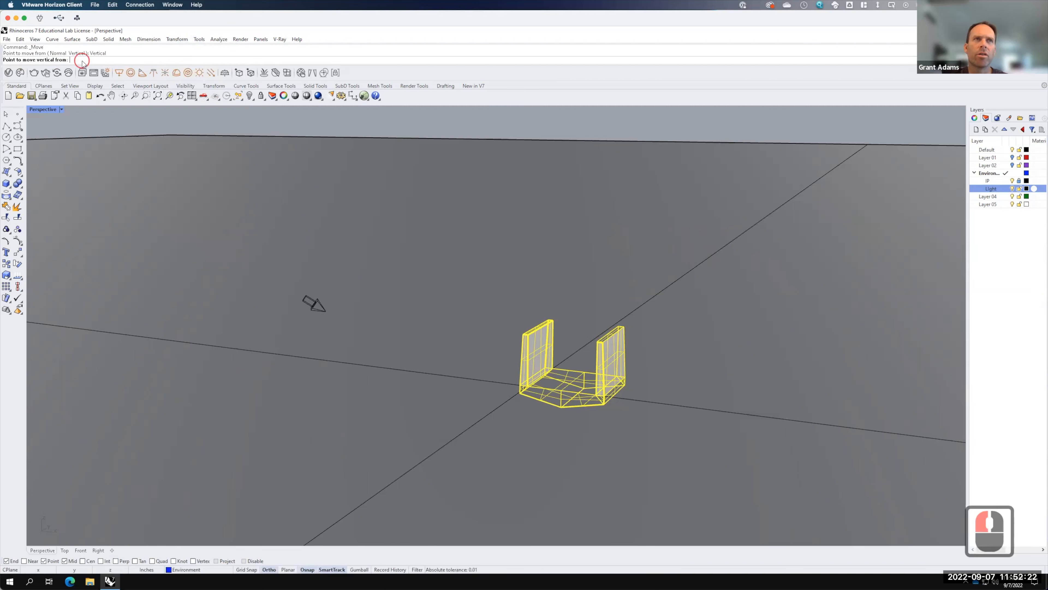
click(680, 436)
click(680, 407)
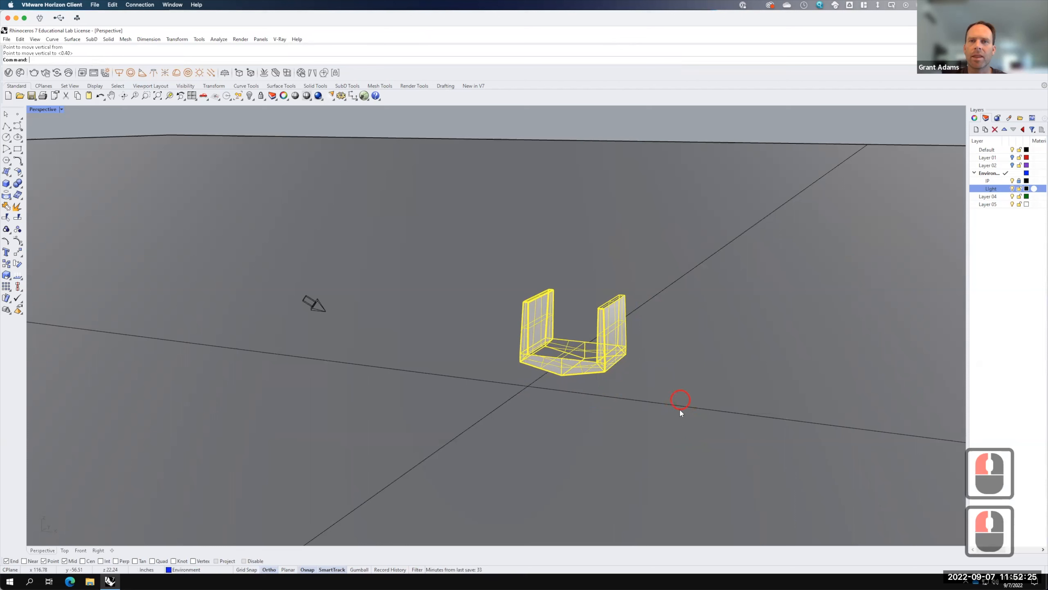
Render a closer view of the raised channel and examine the whole image.
scroll(654, 368, up, 3)
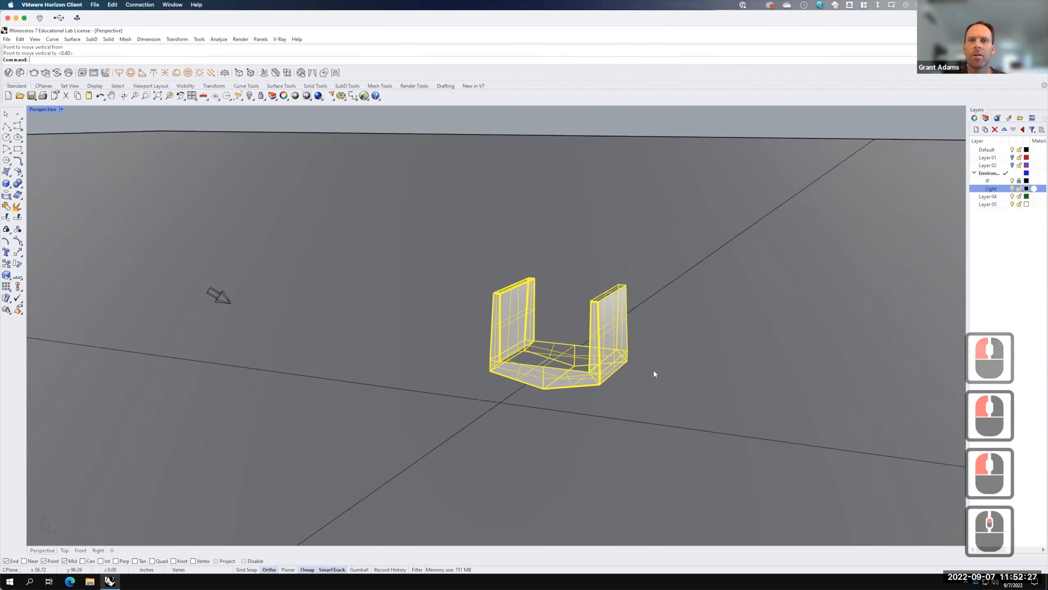
scroll(596, 225, up, 3)
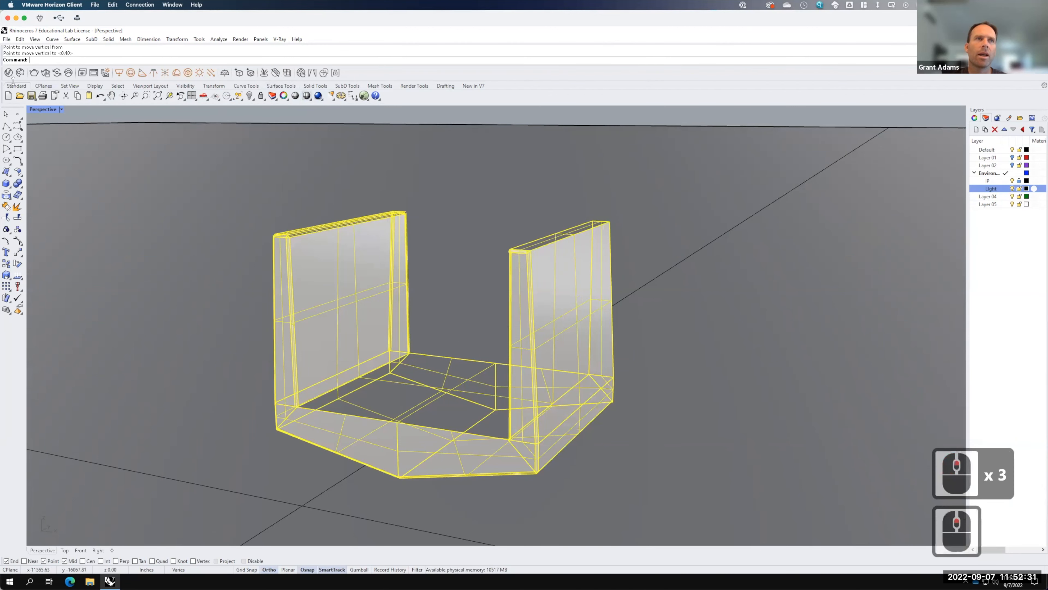
click(274, 96)
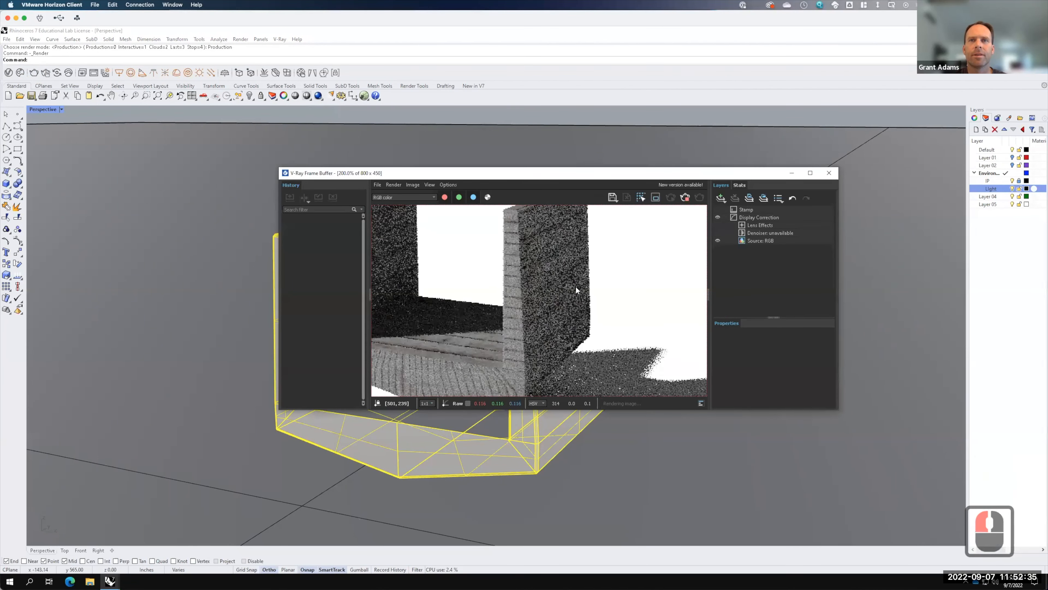
scroll(576, 286, down, 1)
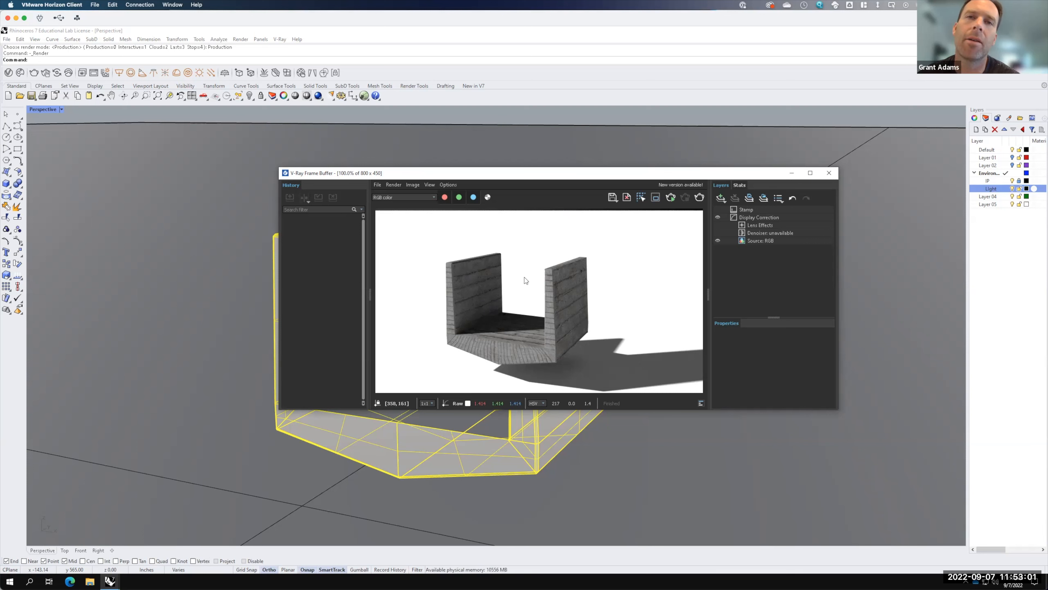
click(828, 173)
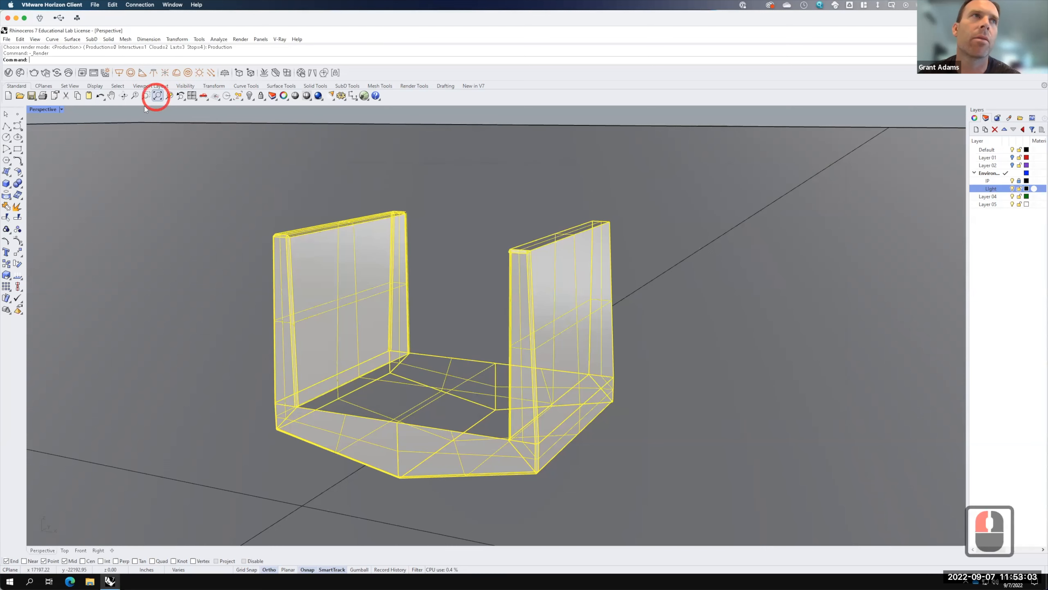
Apply the Concrete Simple C01 library material to the selected channel and render the scene with it.
click(8, 73)
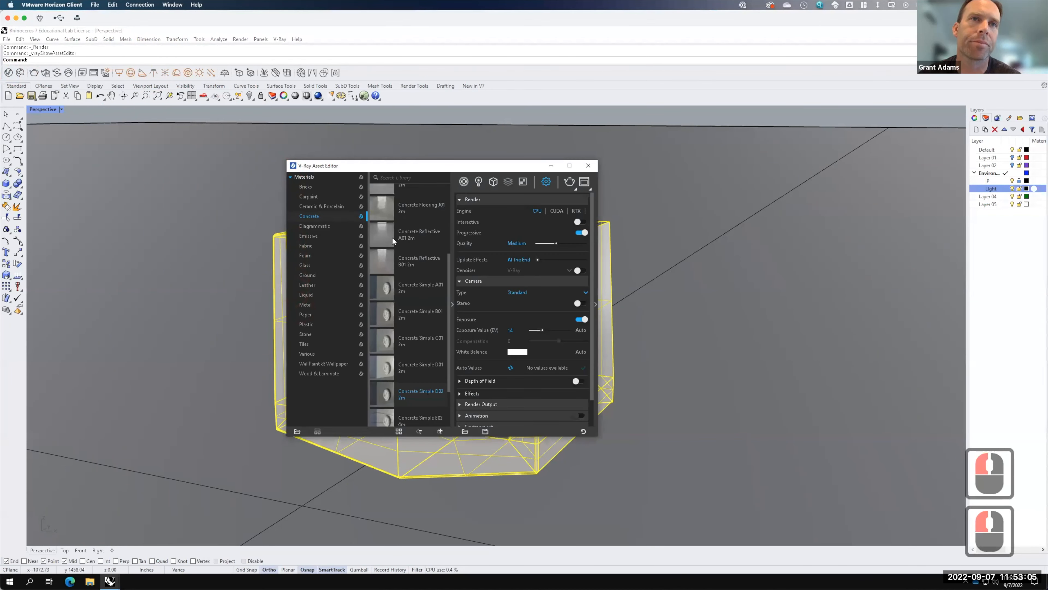
right_click(417, 344)
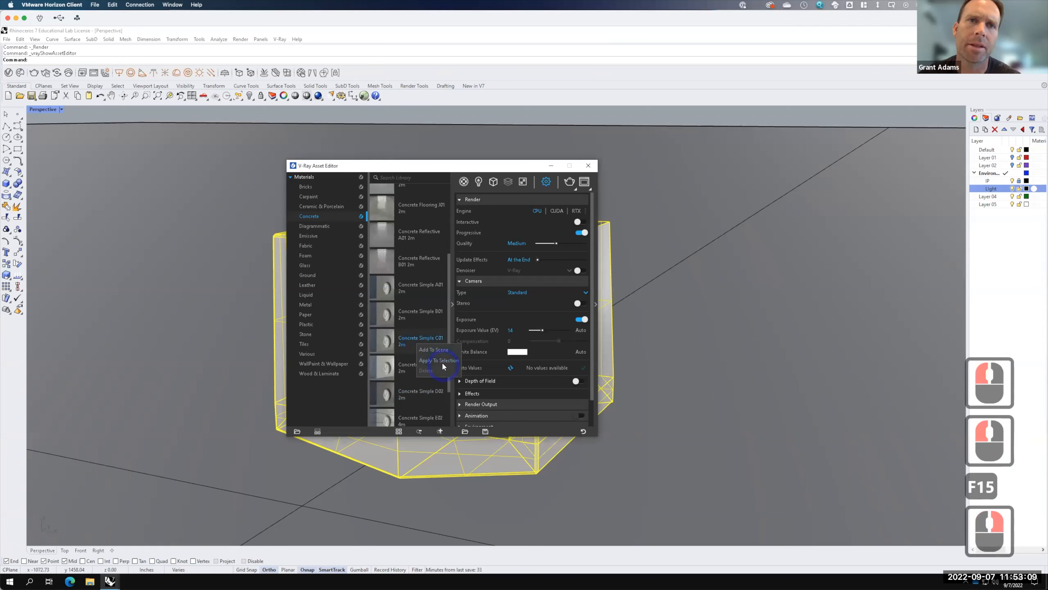
click(442, 360)
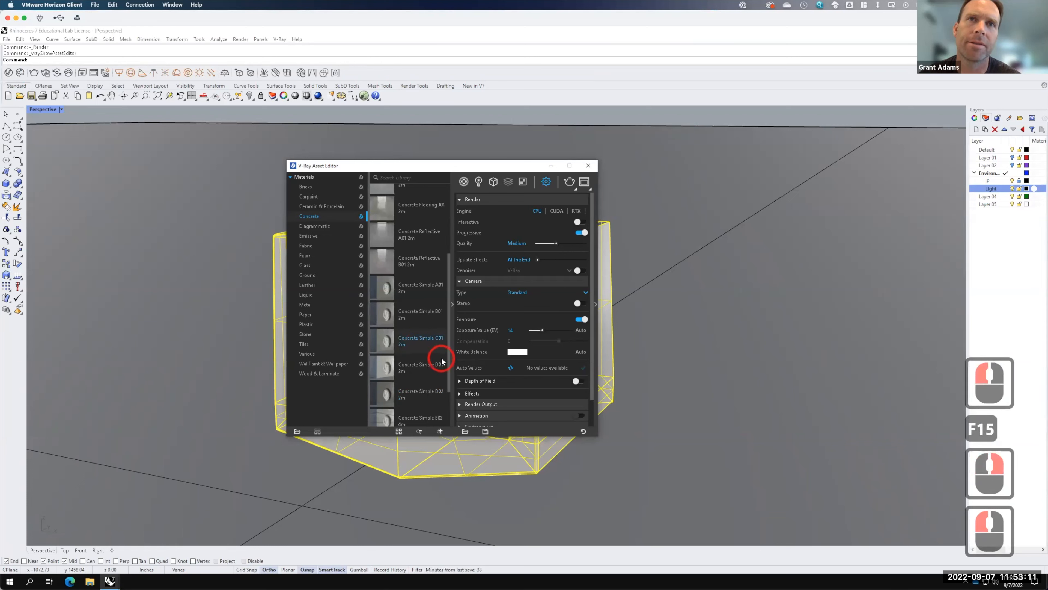
click(569, 181)
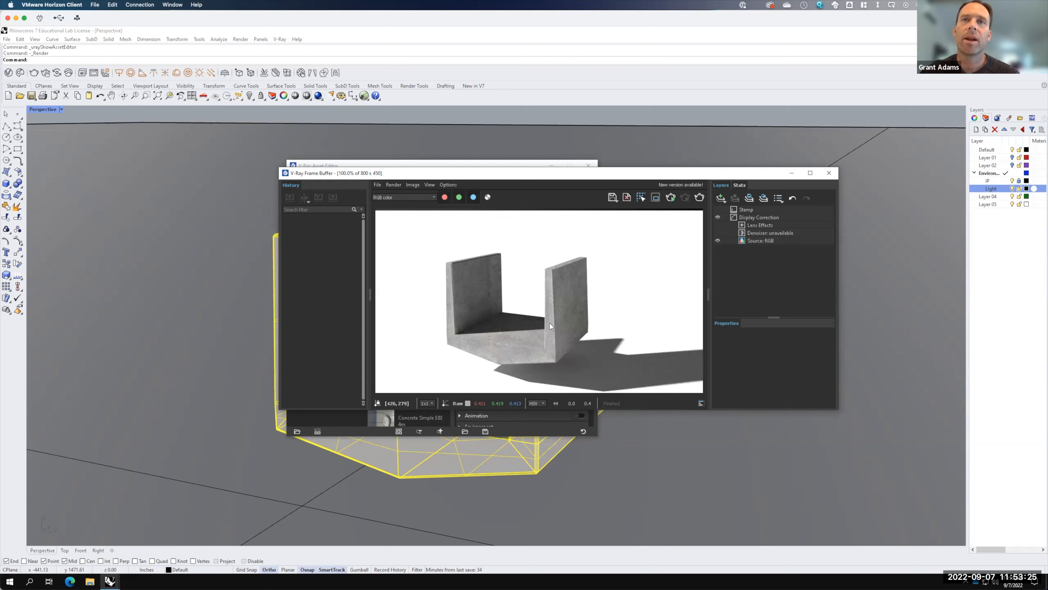
Start saving the rendered image and create an F2022 folder for it in Live - A136 Exercises, inside Ex205 - Modeling Components (Day 1).
click(612, 196)
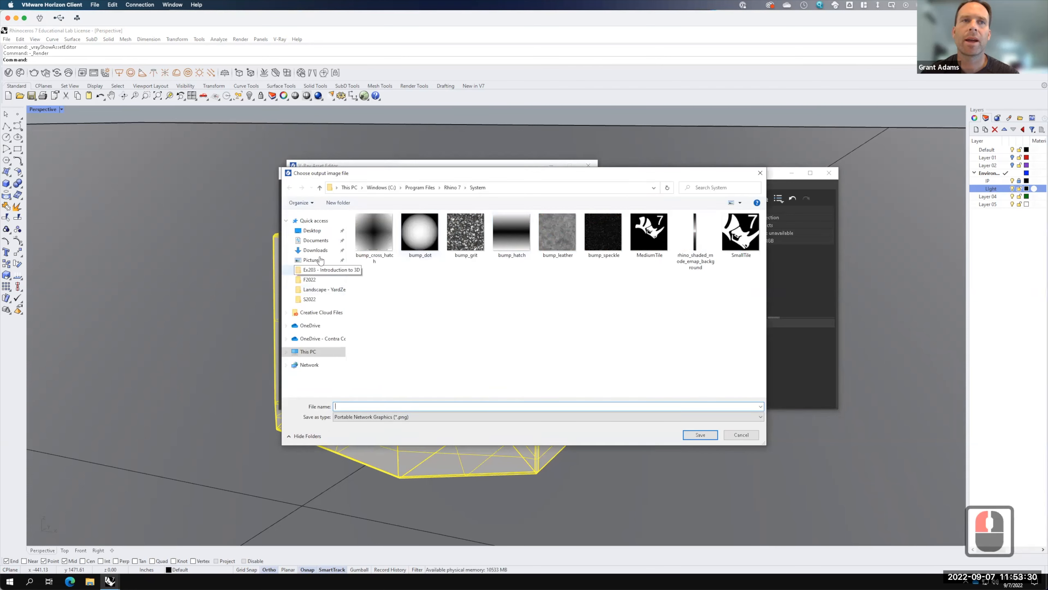
click(323, 338)
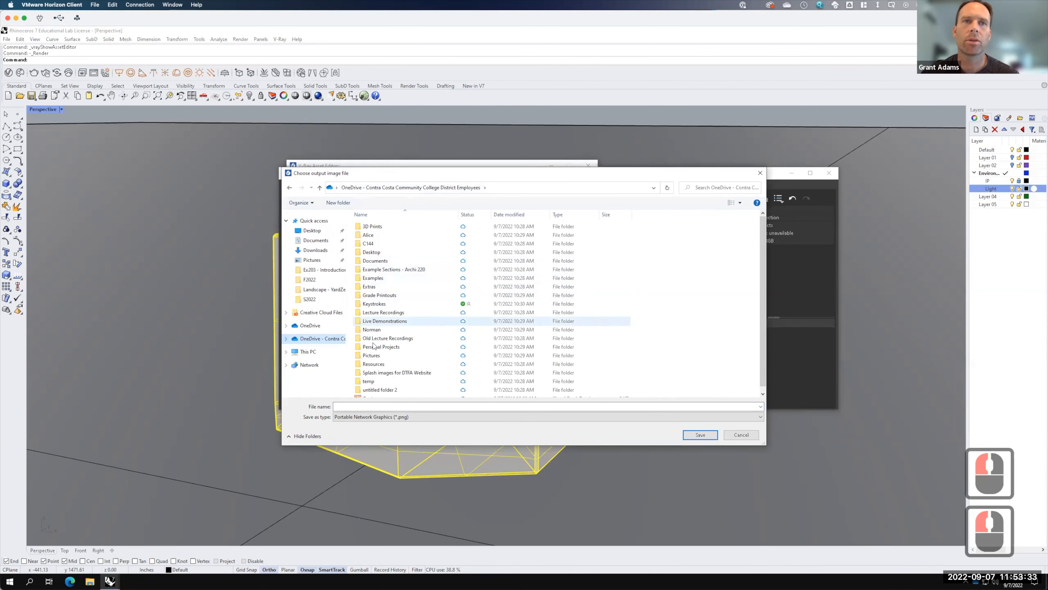
double_click(386, 321)
double_click(388, 239)
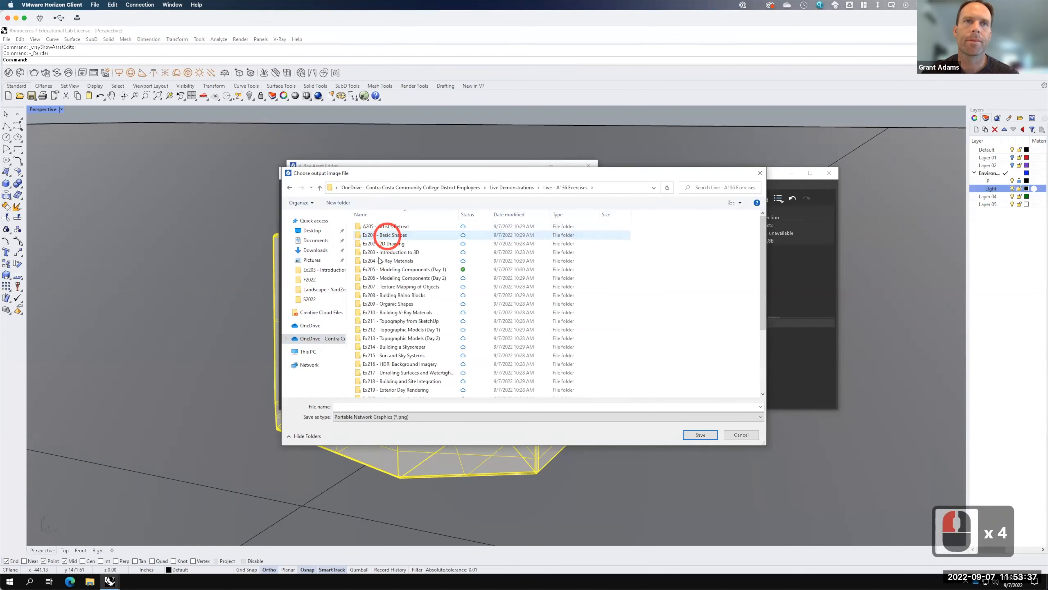
double_click(385, 270)
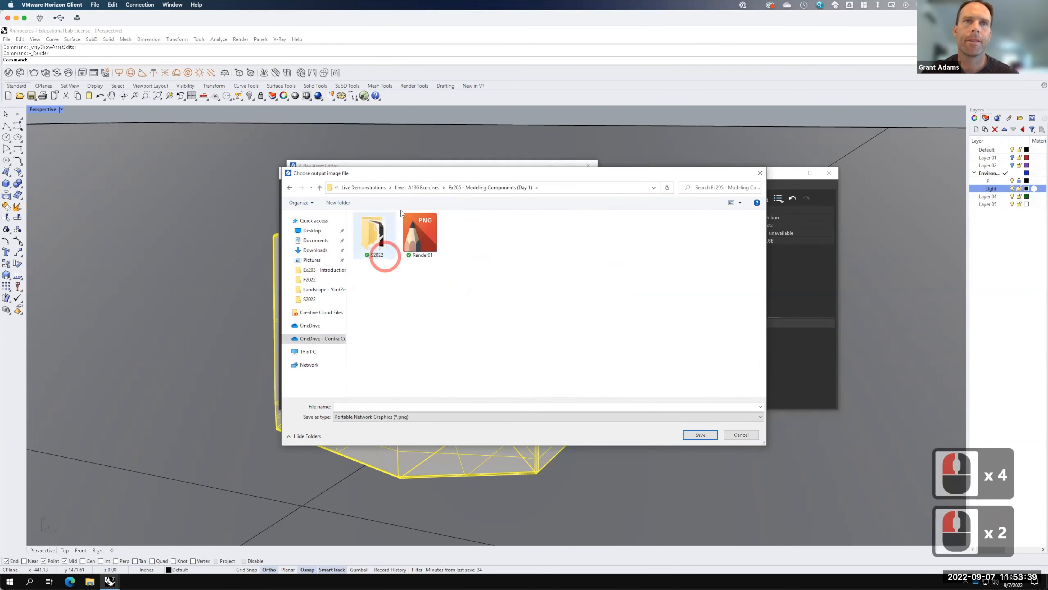
click(339, 203)
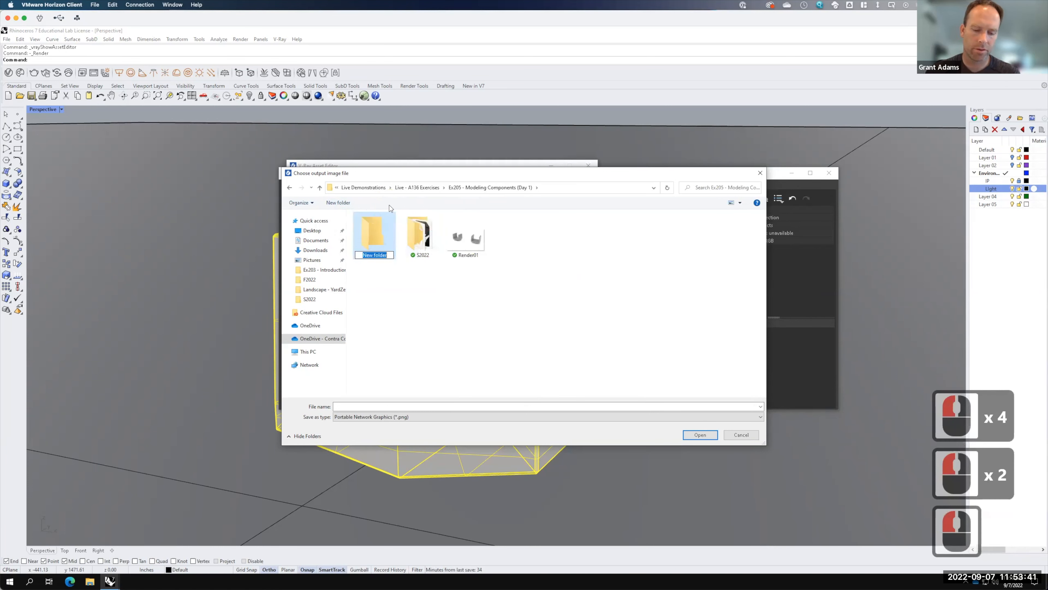
text(F2022)
key(Return)
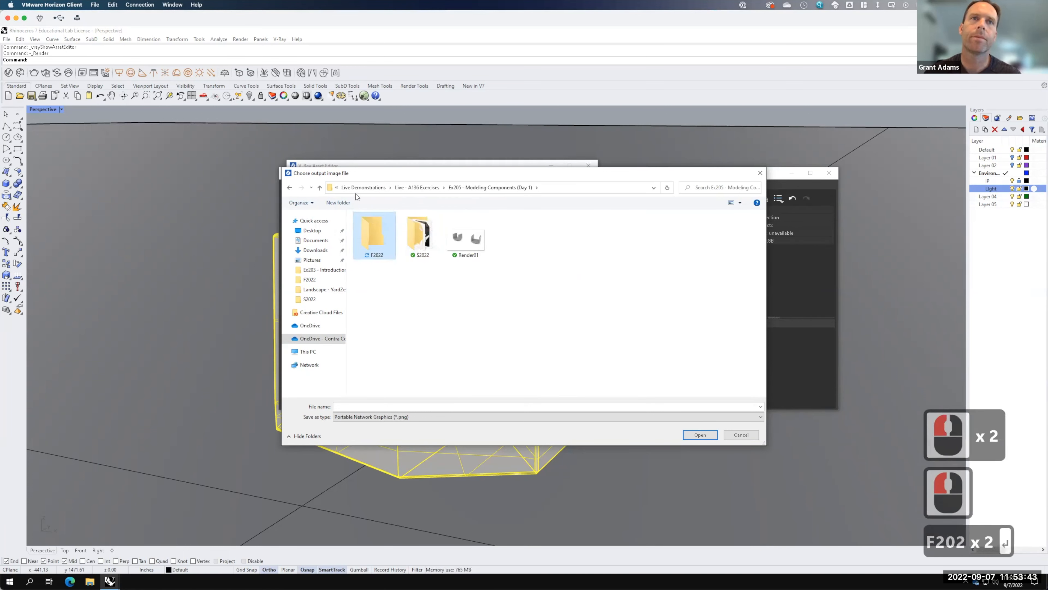
double_click(377, 231)
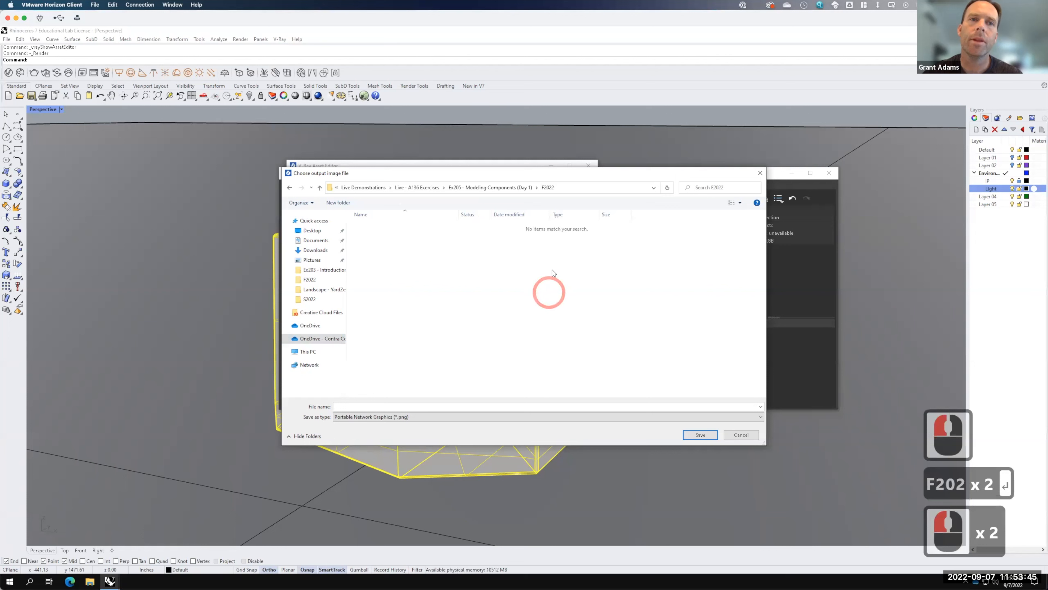
Save the render as a JPEG image named Bridge_Ex205_F2022 and close the frame buffer and asset editor windows.
click(358, 417)
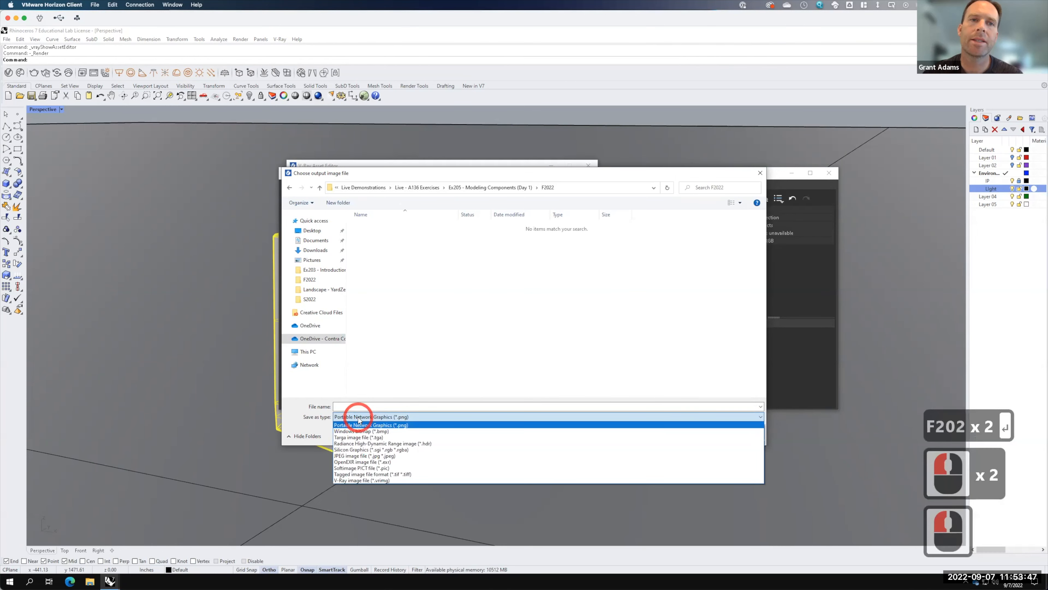
click(357, 456)
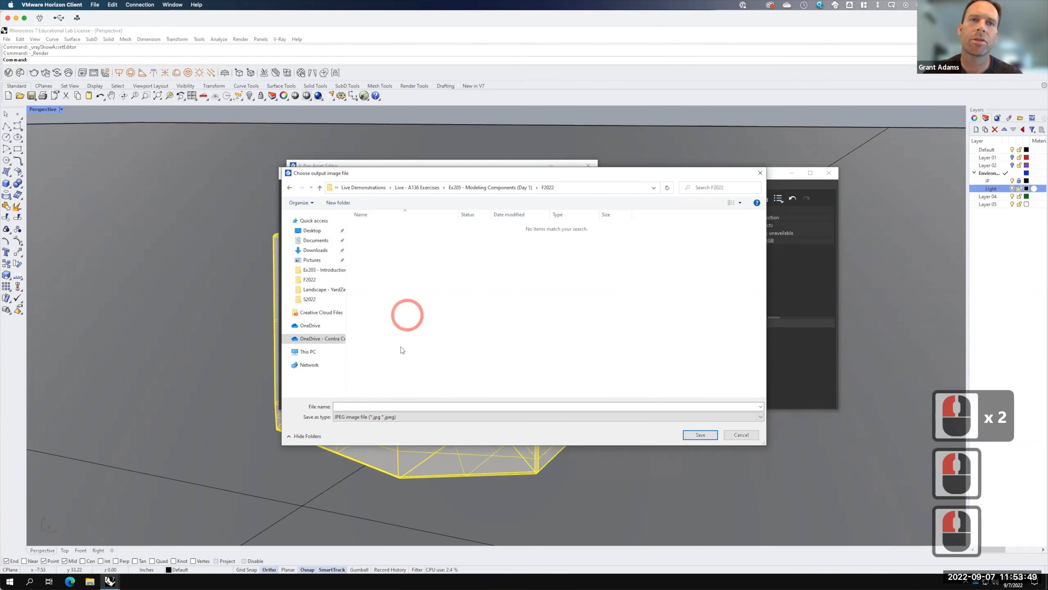
click(359, 406)
text(B)
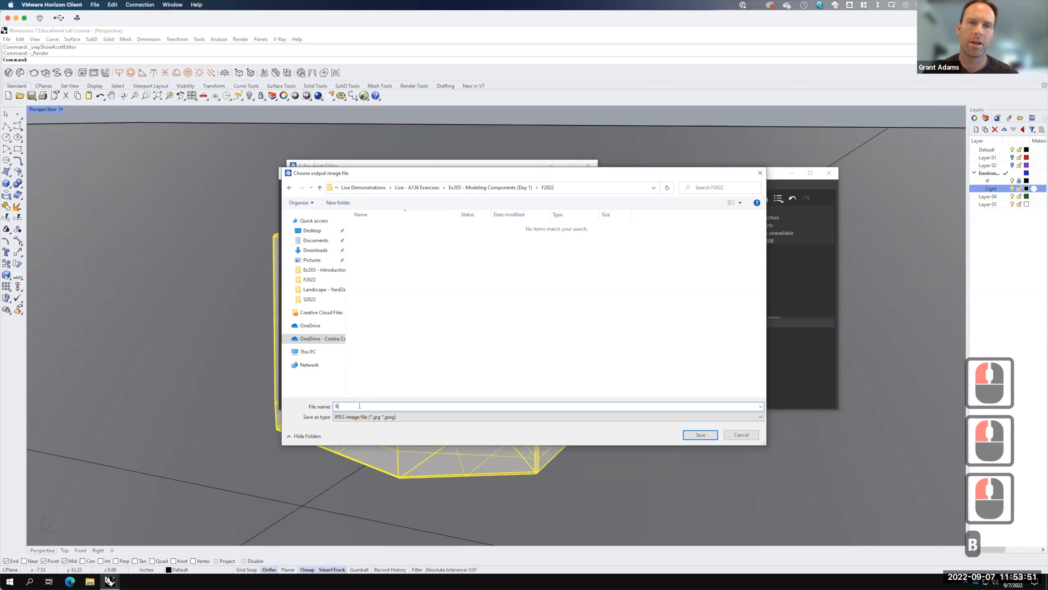
text(ridge_Ex205_F2022)
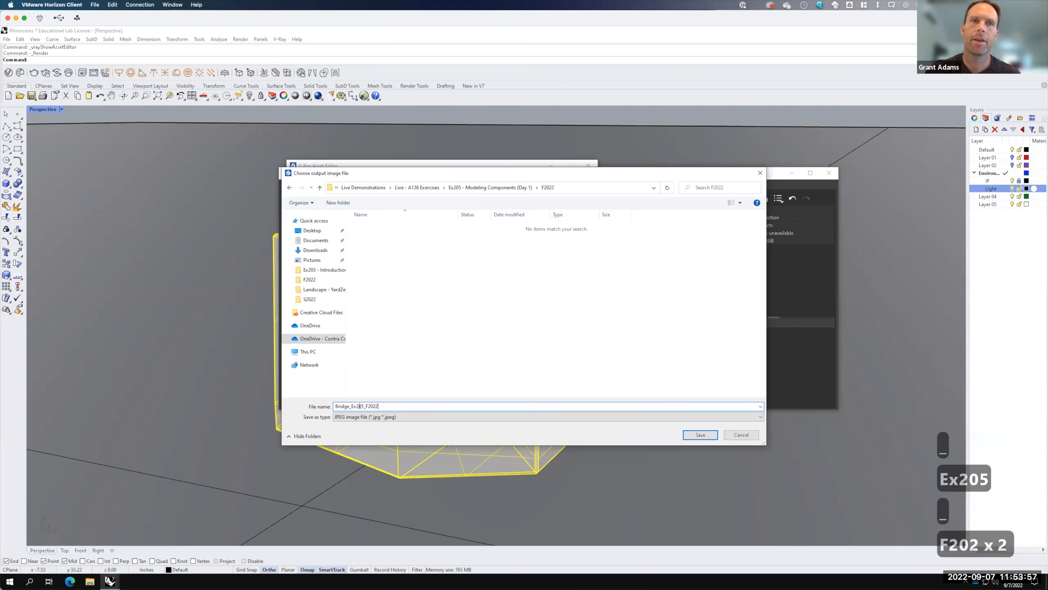
key(Return)
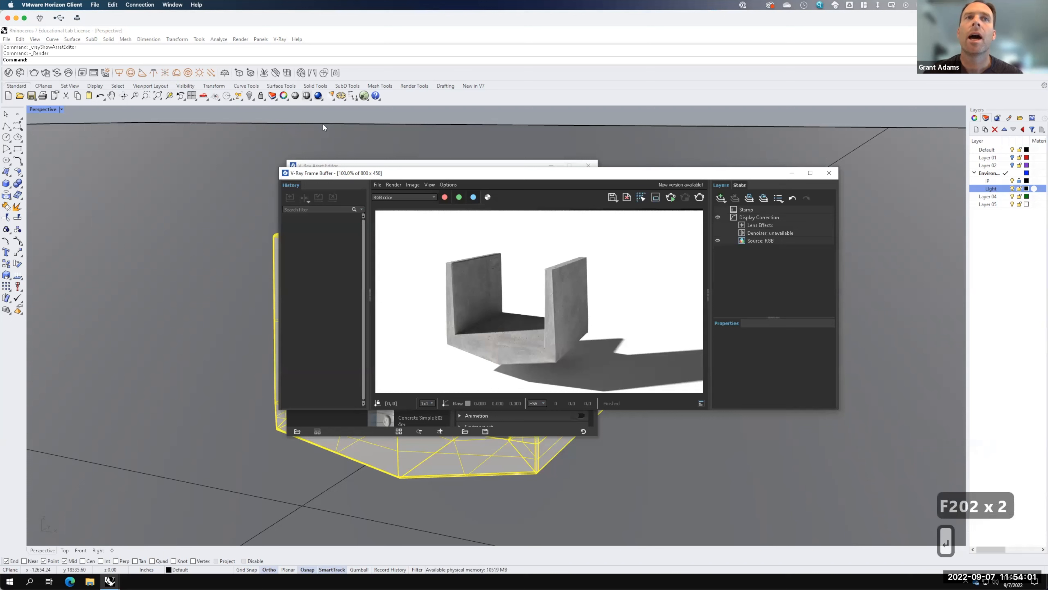
click(827, 173)
click(588, 165)
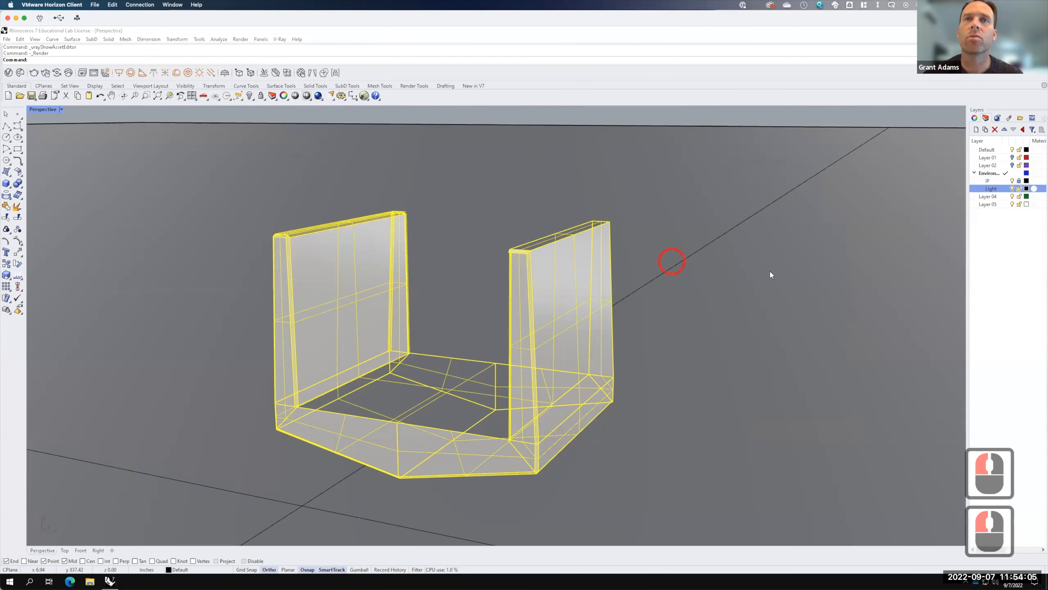
Start saving the model and go to the Ex205 - Modeling Components (Day 1) folder under Live Demonstrations, Live - A136 Exercises.
key(F15)
click(9, 39)
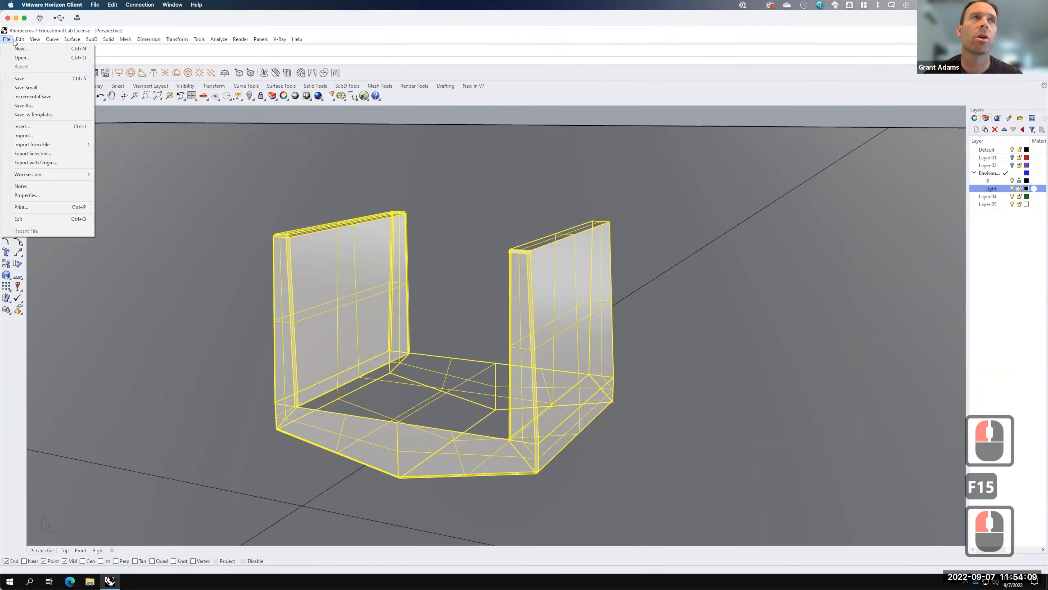
click(21, 78)
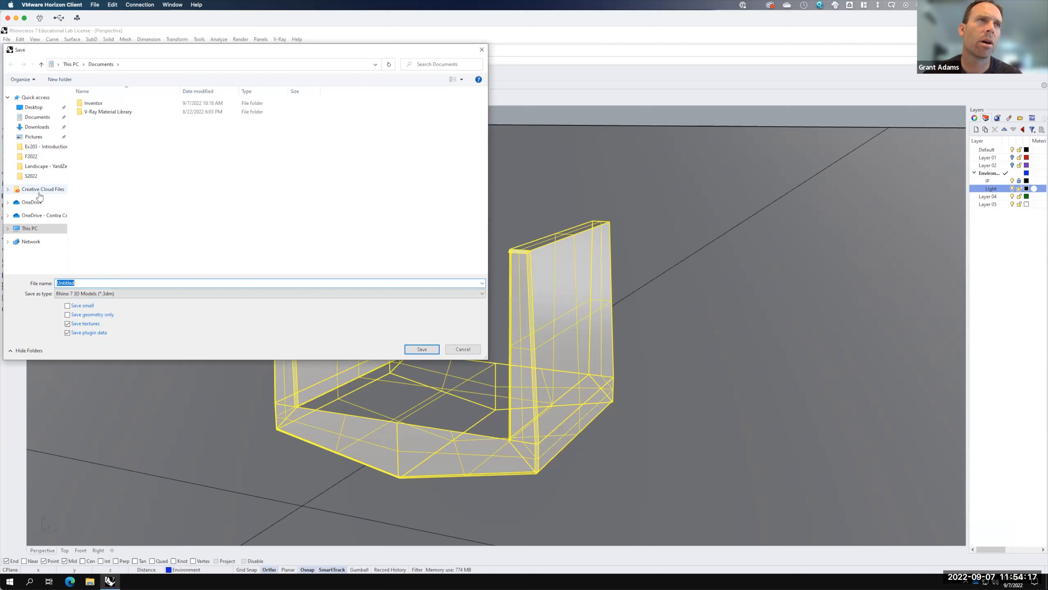
click(42, 215)
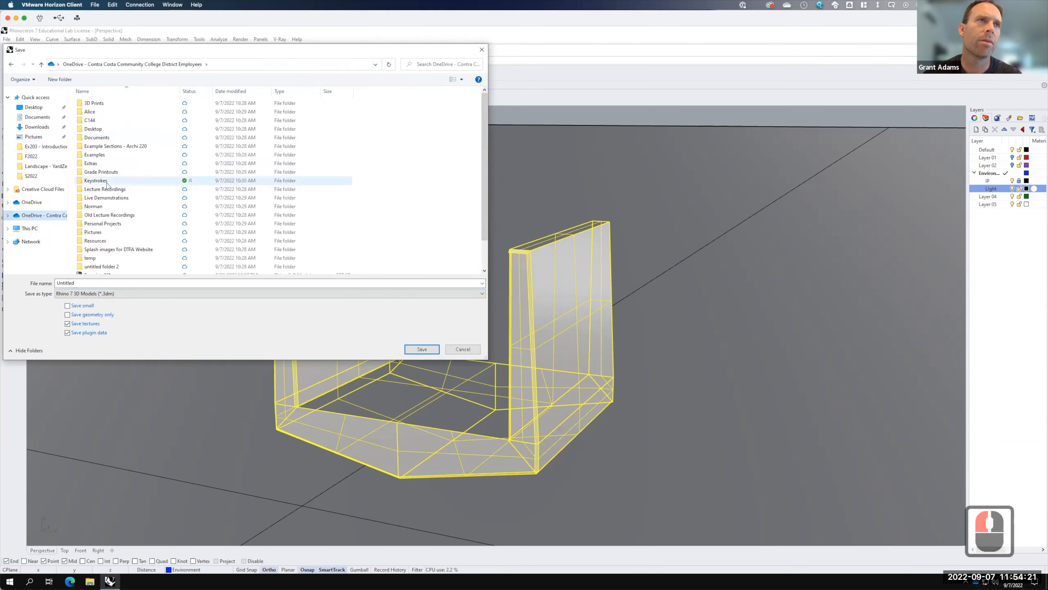
click(104, 201)
double_click(104, 200)
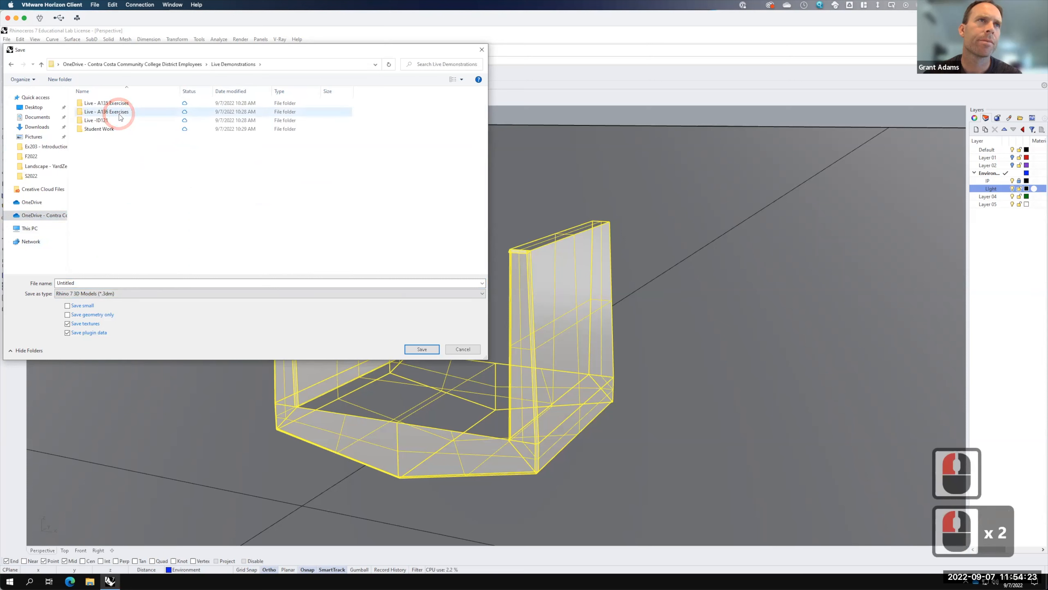
double_click(119, 113)
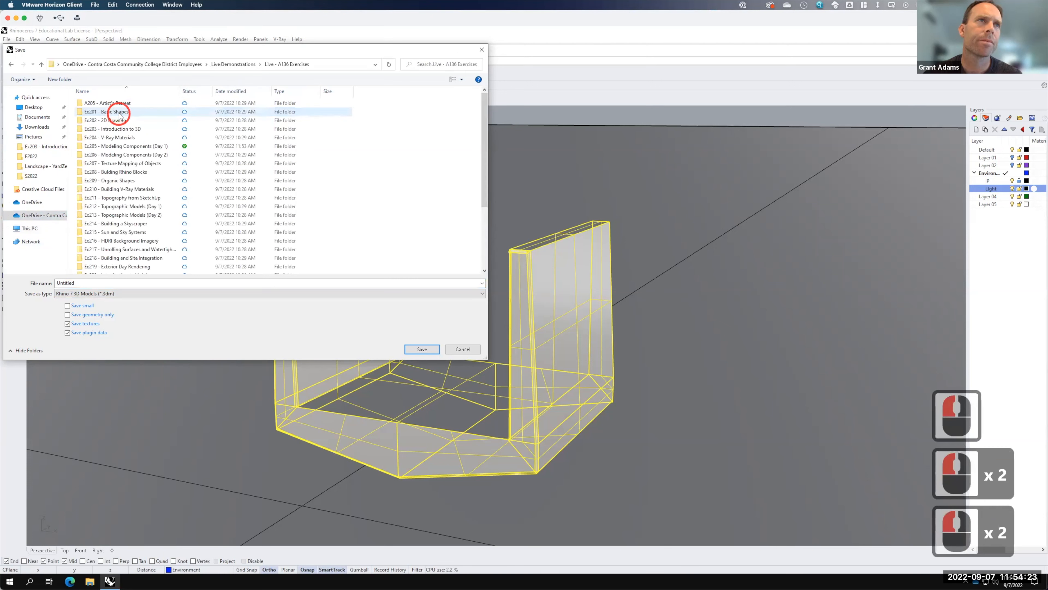
double_click(119, 146)
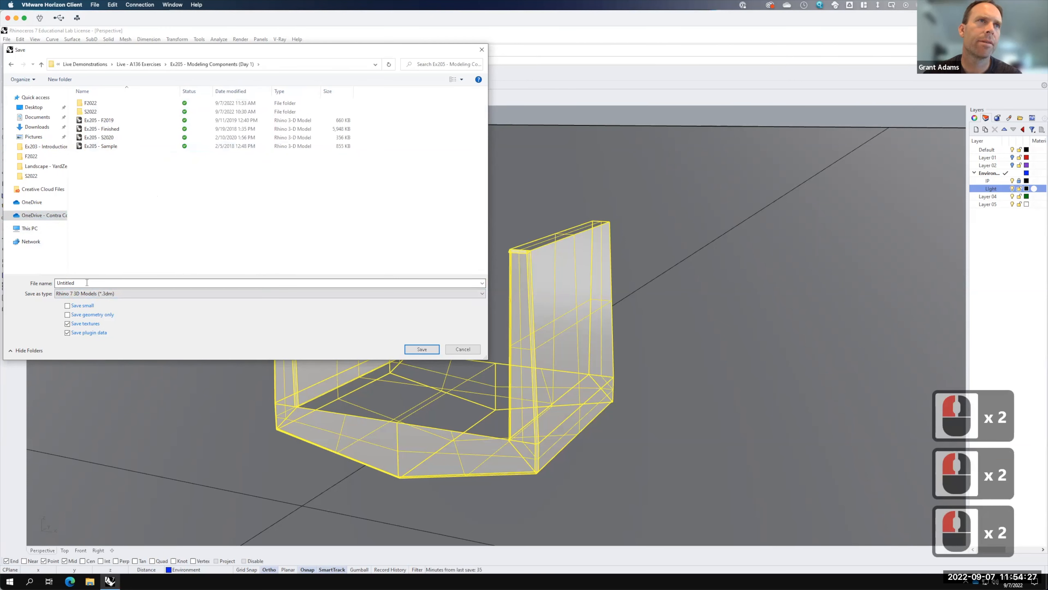
Save the model under the name Ex205_F2022 as a Rhino 7 3D model.
click(98, 283)
text(E)
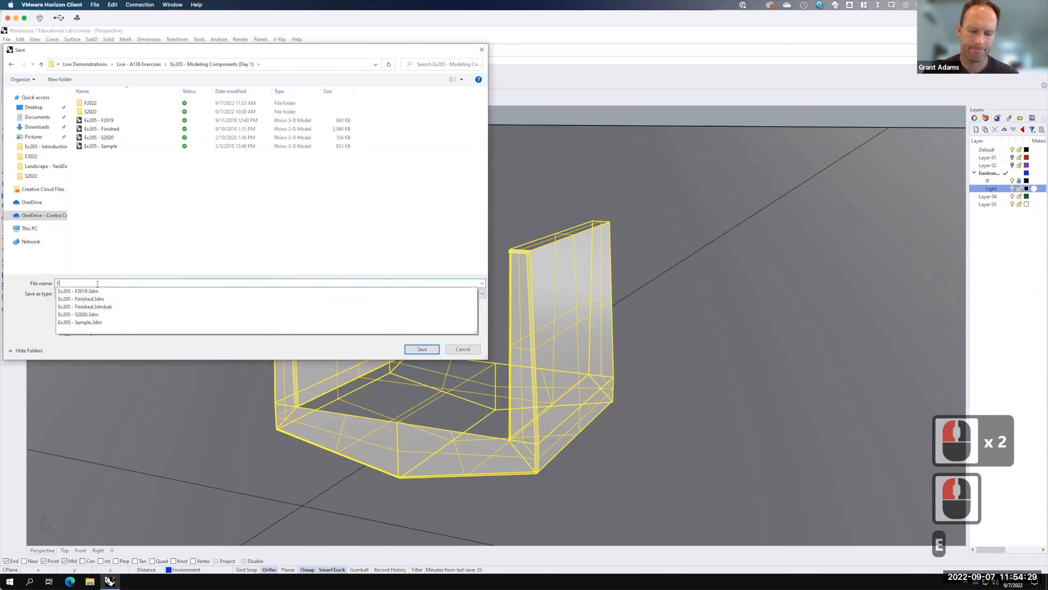
text(x205_F20-2)
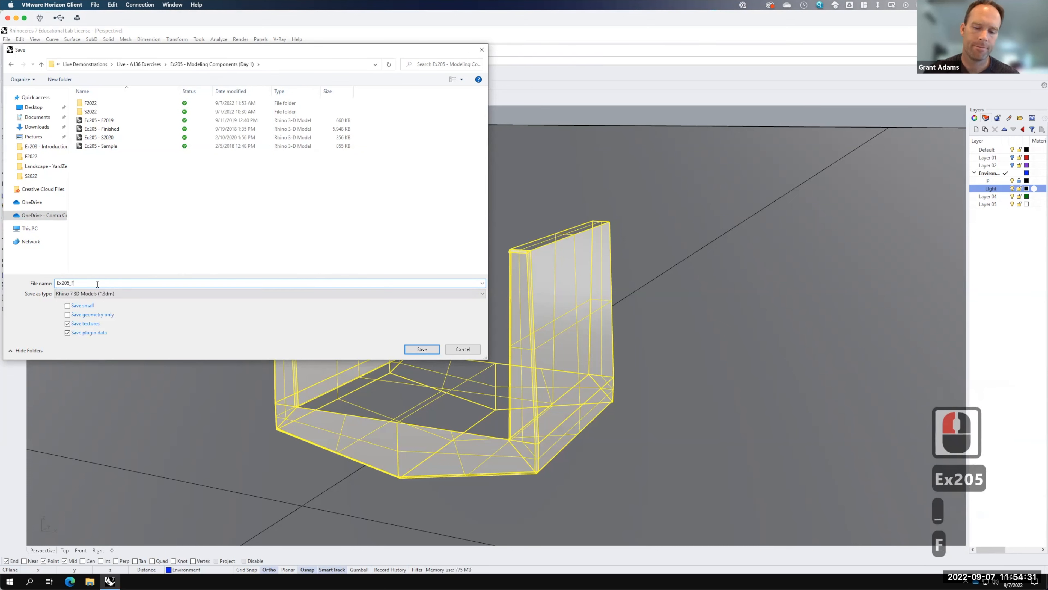
key(BackSpace)
key(BackSpace)
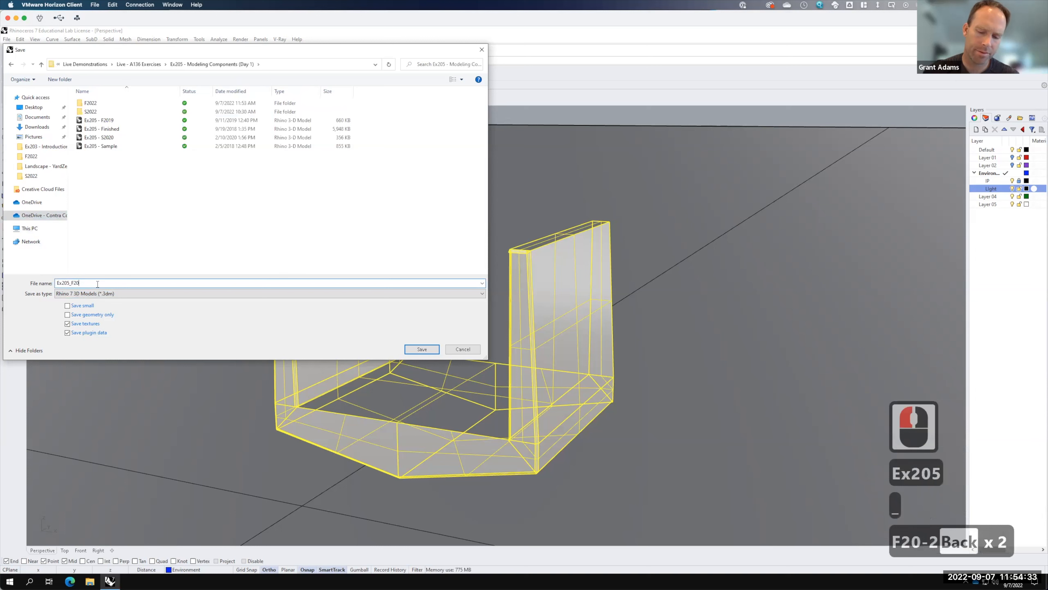
text(22)
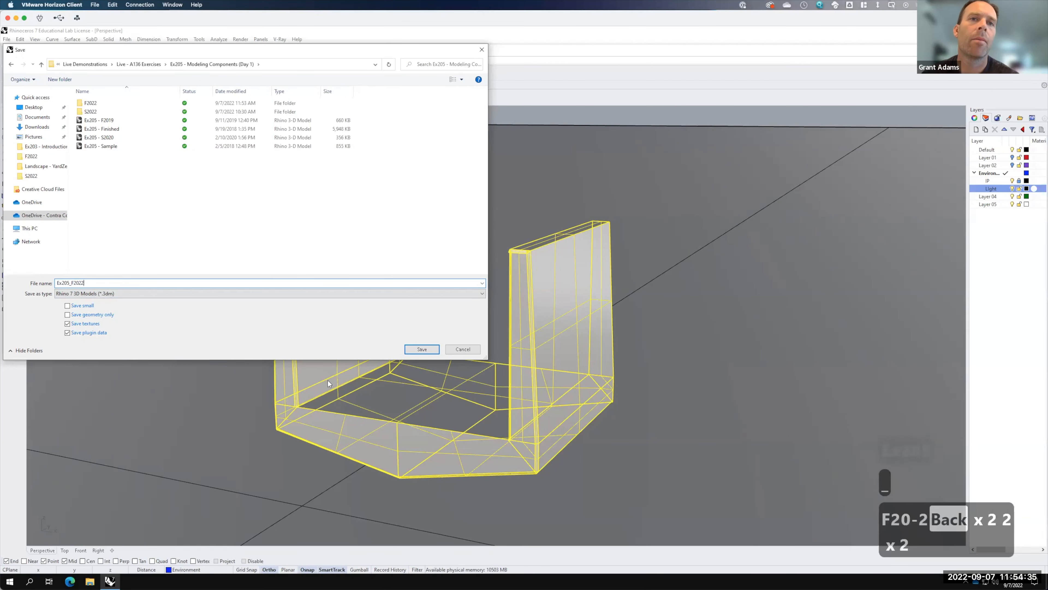
click(429, 350)
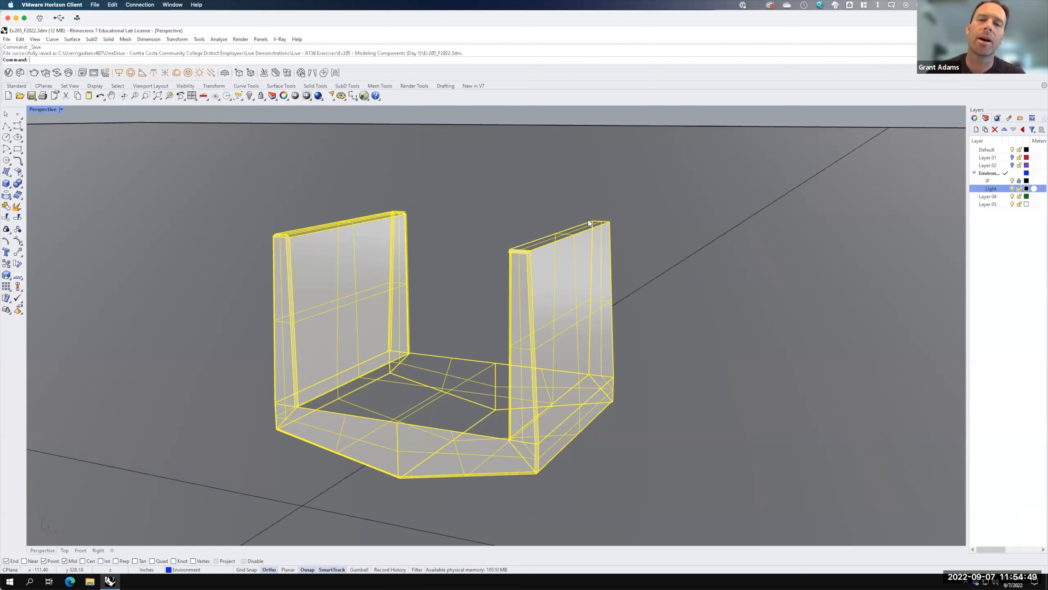
Deselect the channel, select only its inner polysurface, and zoom to it to examine the chamfered upper corner of the wall.
click(402, 117)
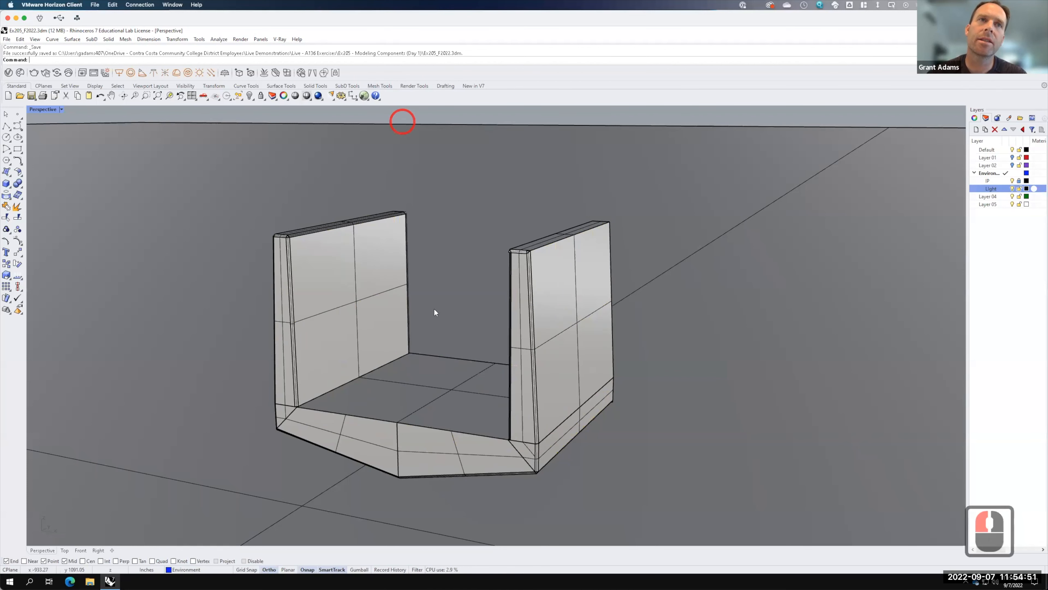
right_drag(381, 269, 381, 281)
scroll(381, 281, down, 2)
scroll(340, 335, up, 2)
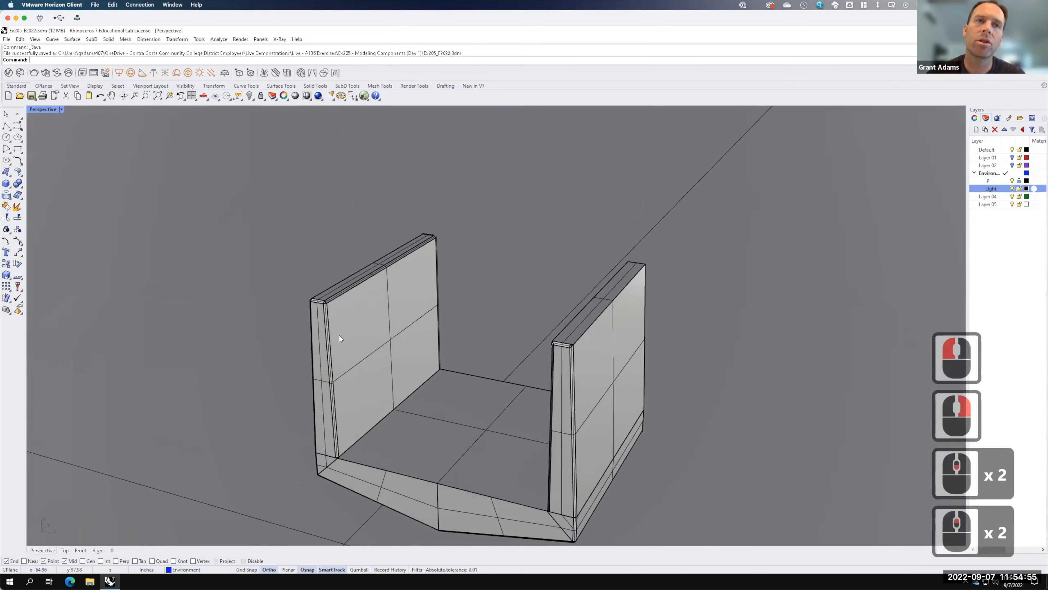
scroll(340, 335, up, 1)
click(338, 306)
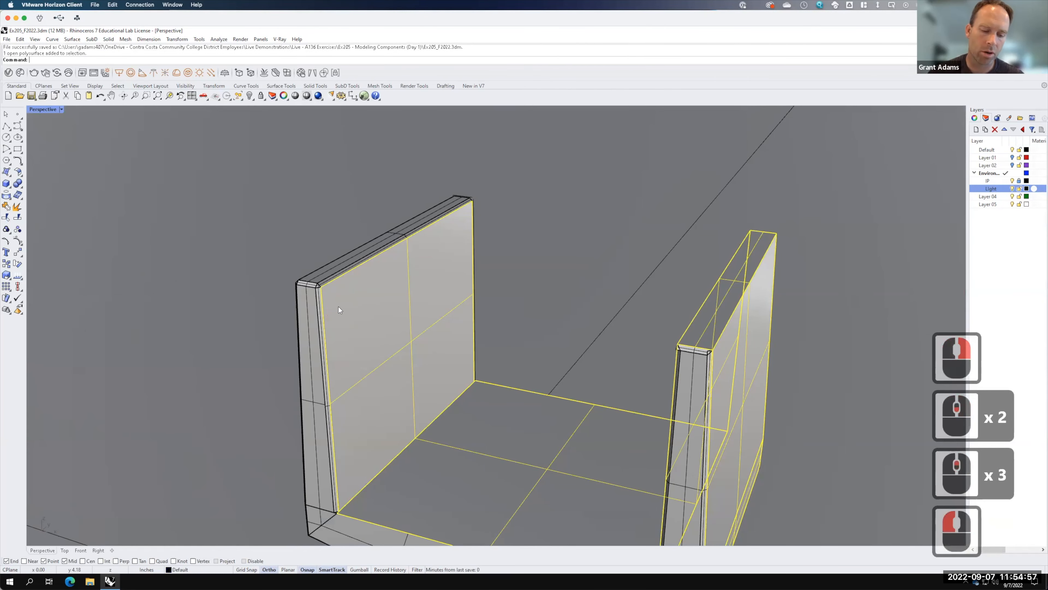
text(z)
key(Return)
text(s)
key(Return)
scroll(281, 236, up, 4)
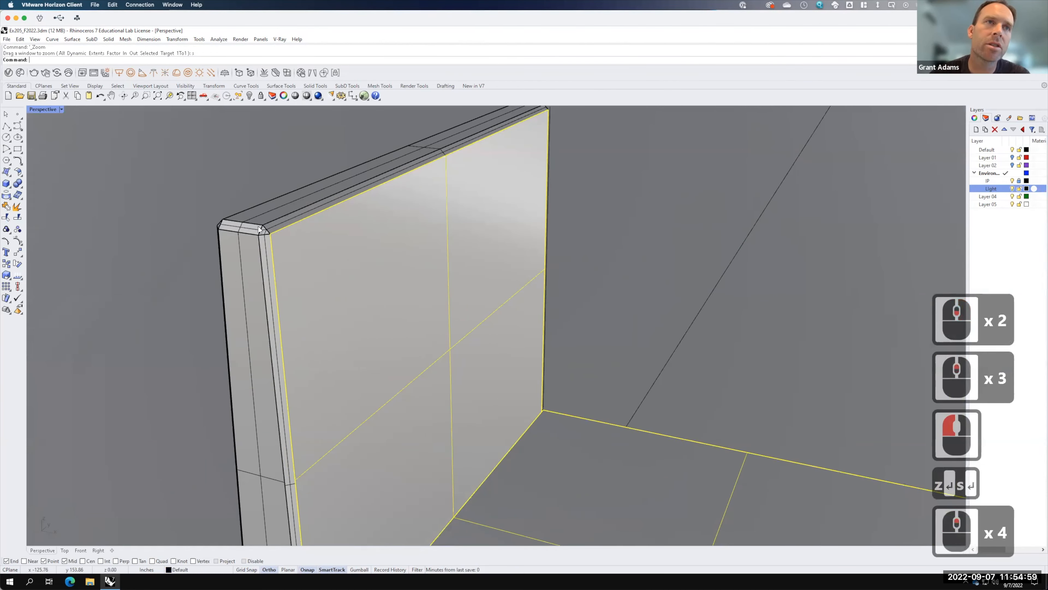
Examine the whole channel and its chamfered edges from the opposite side, with the inner polysurface selected.
scroll(259, 229, down, 7)
scroll(296, 256, down, 7)
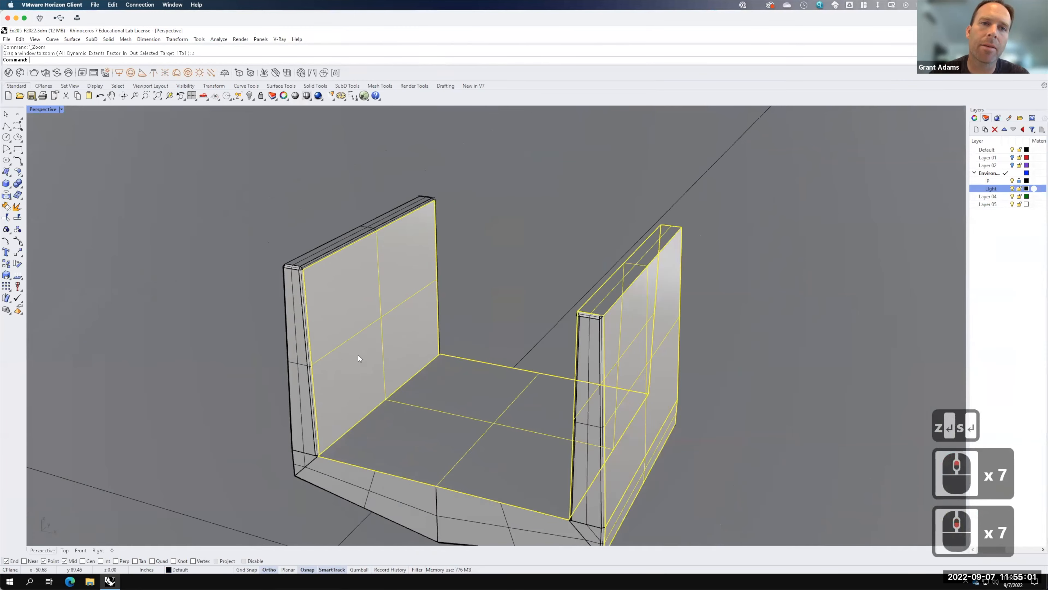
scroll(358, 358, down, 3)
right_drag(359, 358, 462, 333)
scroll(537, 307, up, 3)
right_drag(537, 307, 526, 323)
mouse_move(632, 486)
right_down()
mouse_move(553, 490)
mouse_move(561, 520)
mouse_move(612, 520)
right_up()
right_click(599, 335)
scroll(586, 393, down, 4)
scroll(631, 403, up, 2)
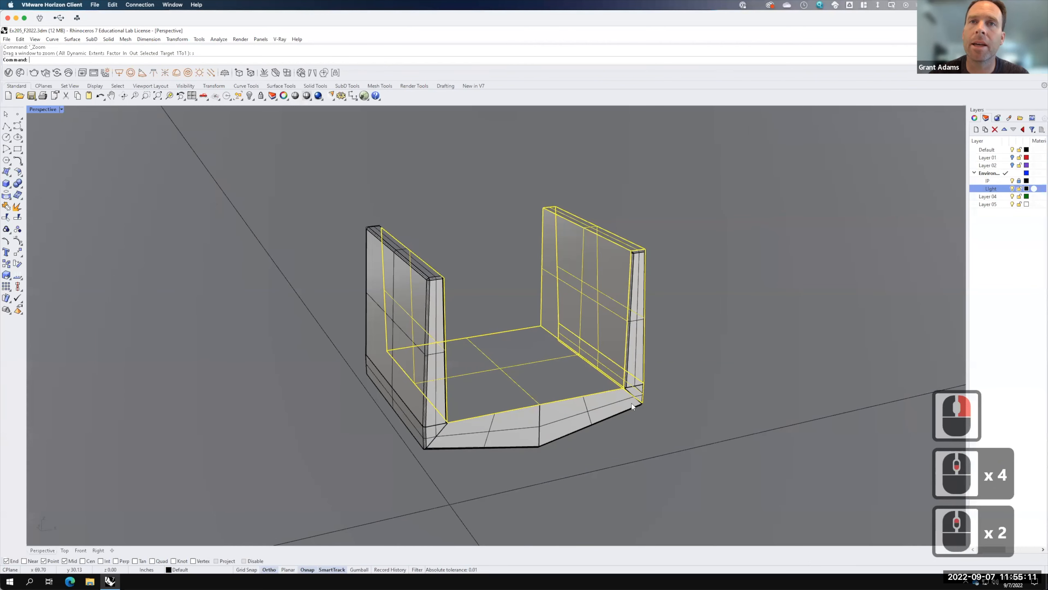
scroll(632, 403, up, 1)
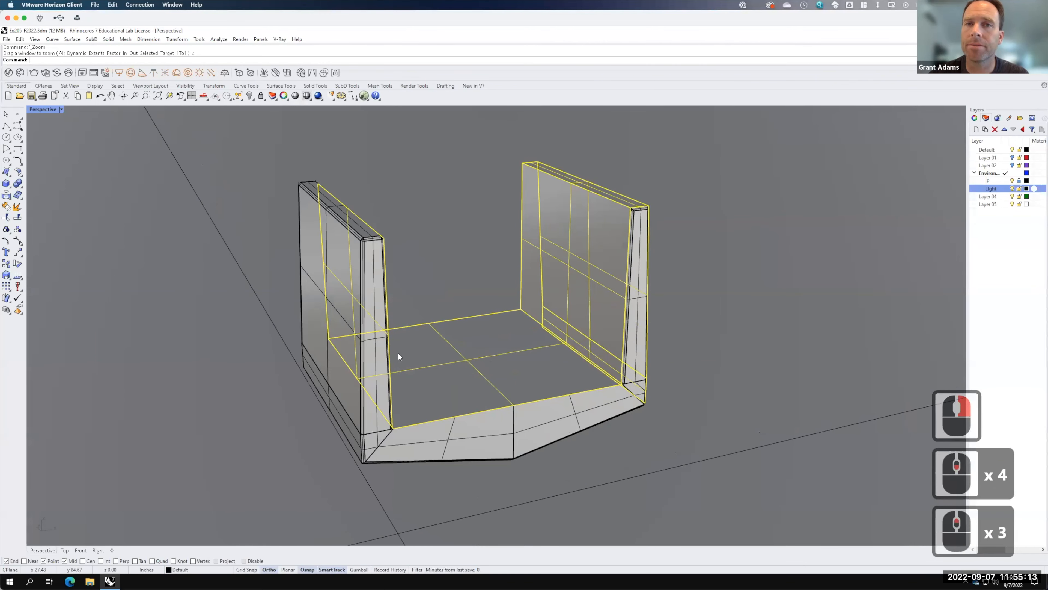